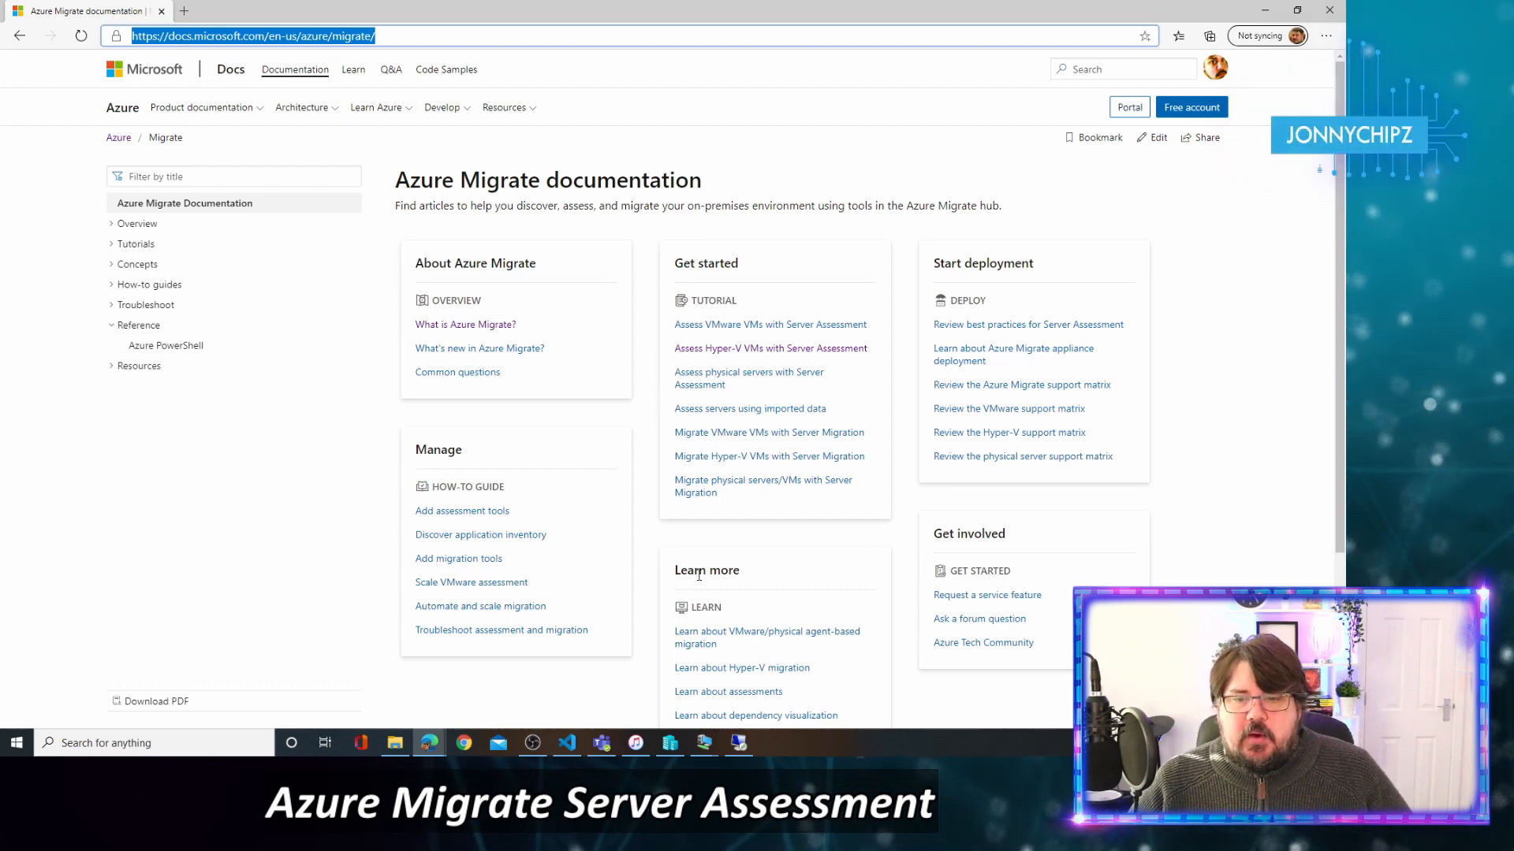
# Bring Hyper-V Manager forward and move the VM console aside to show DC01 and FS01 running.
pyautogui.click(676, 745)
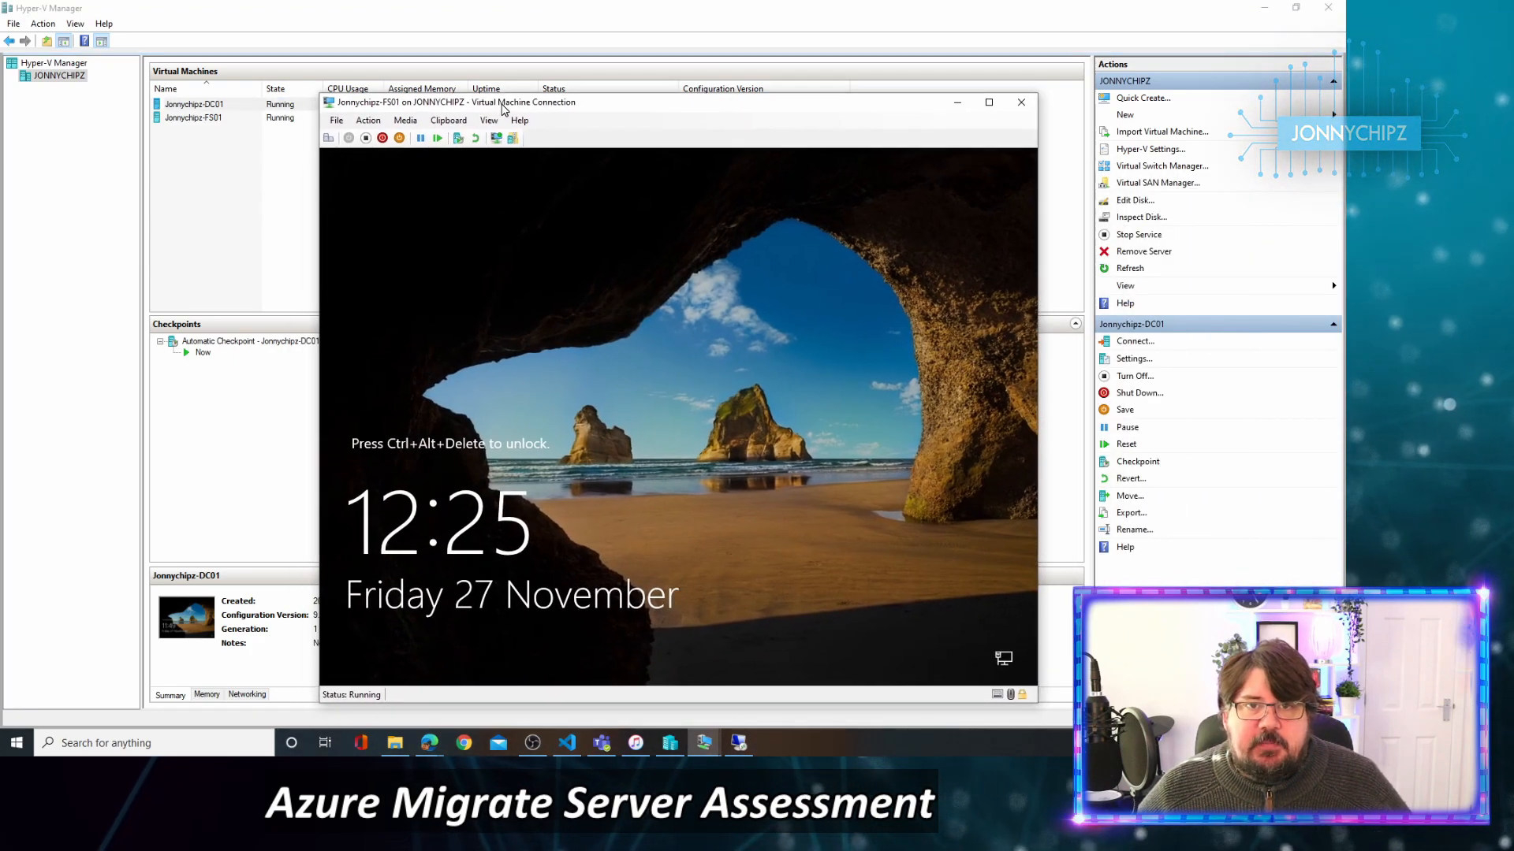
pyautogui.moveTo(502, 108); pyautogui.dragTo(1513, 157)
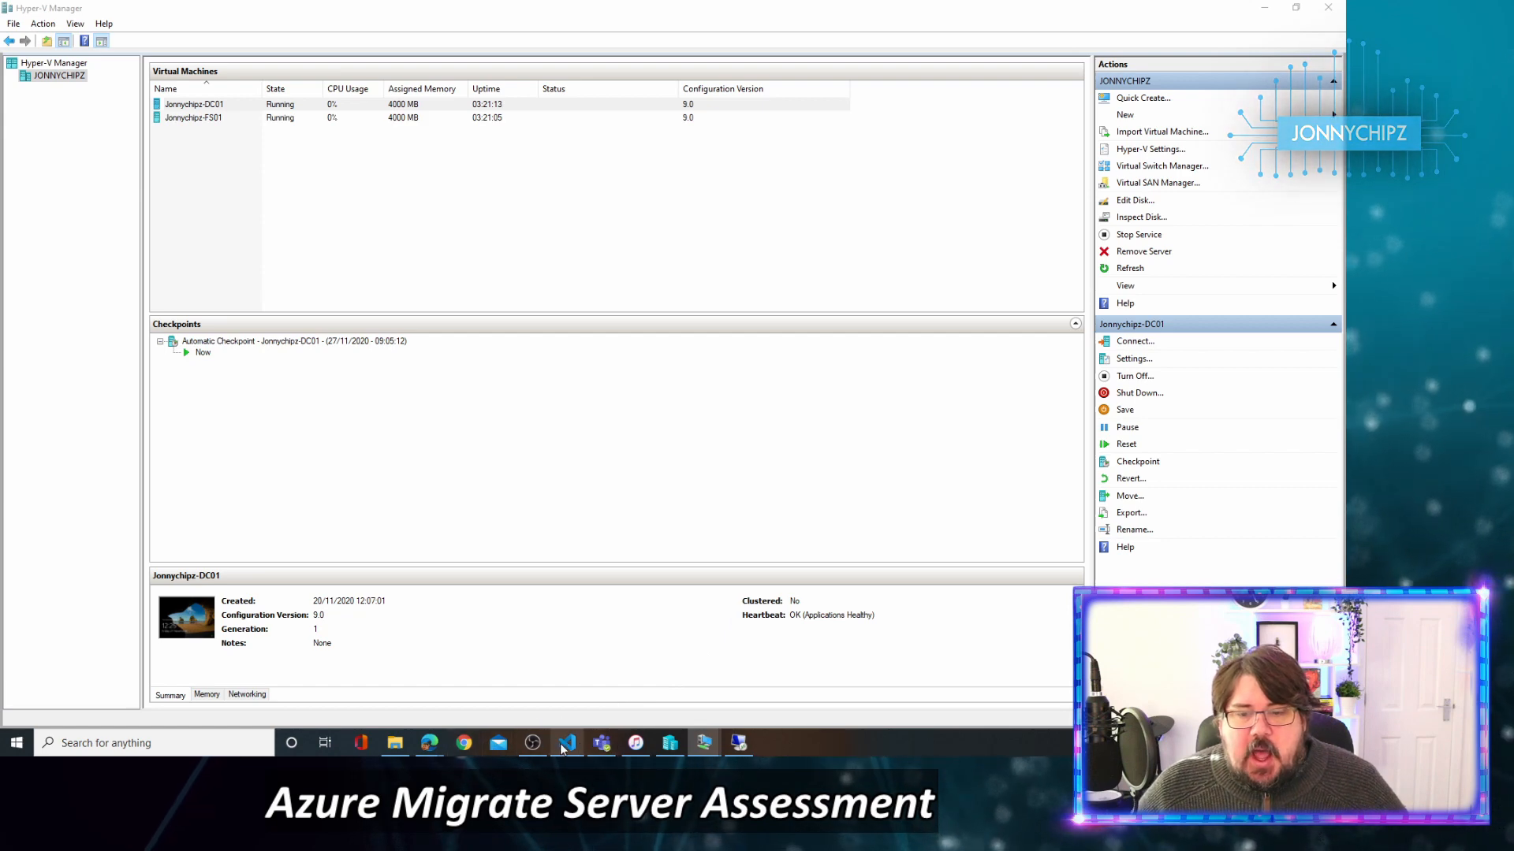
# Return to the Azure Migrate browser window and open Resource groups from the portal search.
pyautogui.moveTo(671, 747)
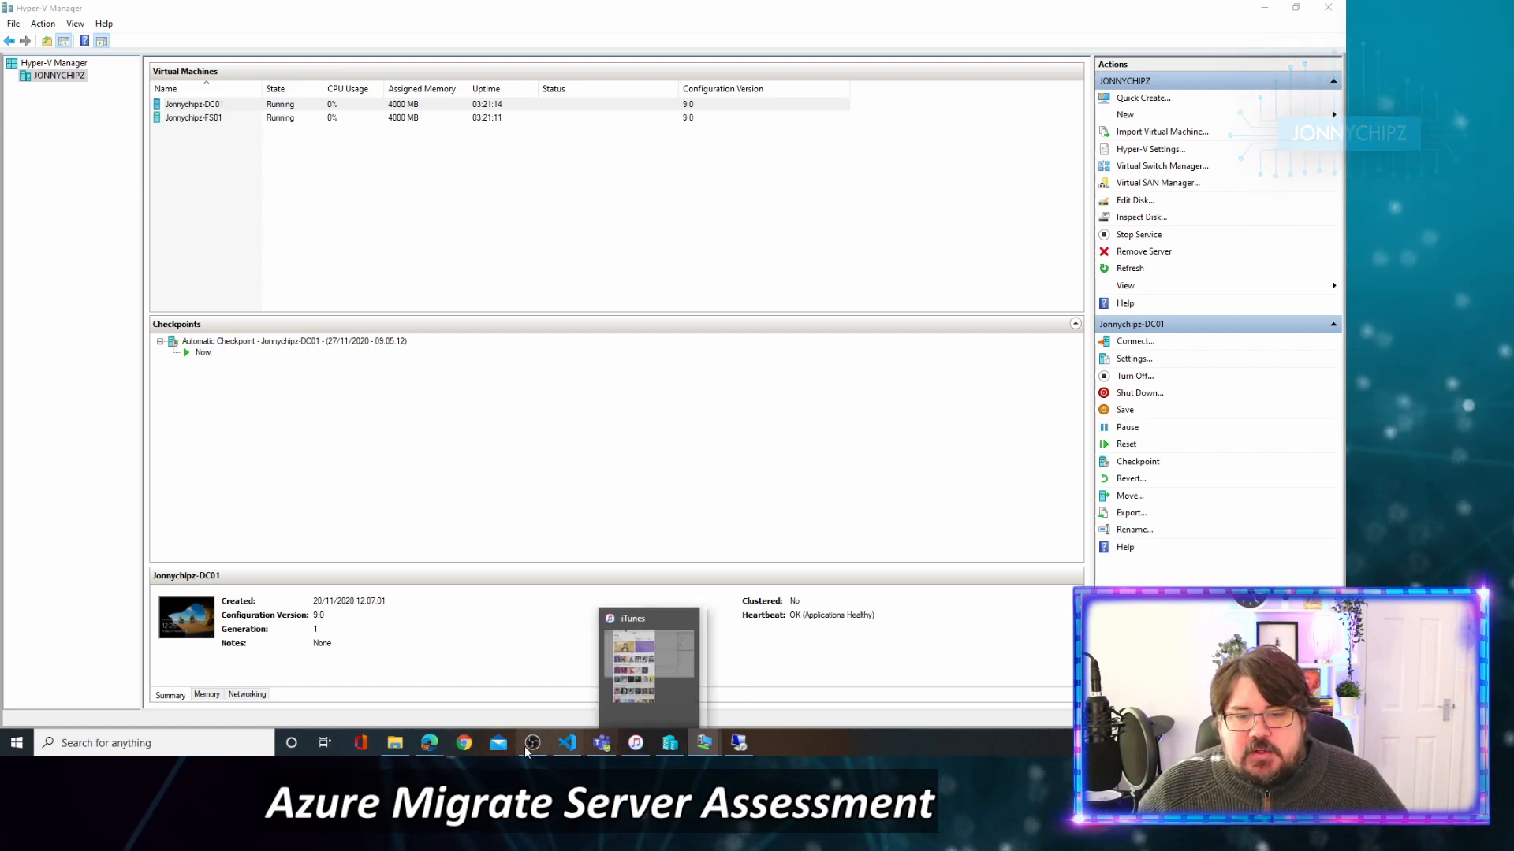
pyautogui.moveTo(429, 745)
pyautogui.click(507, 674)
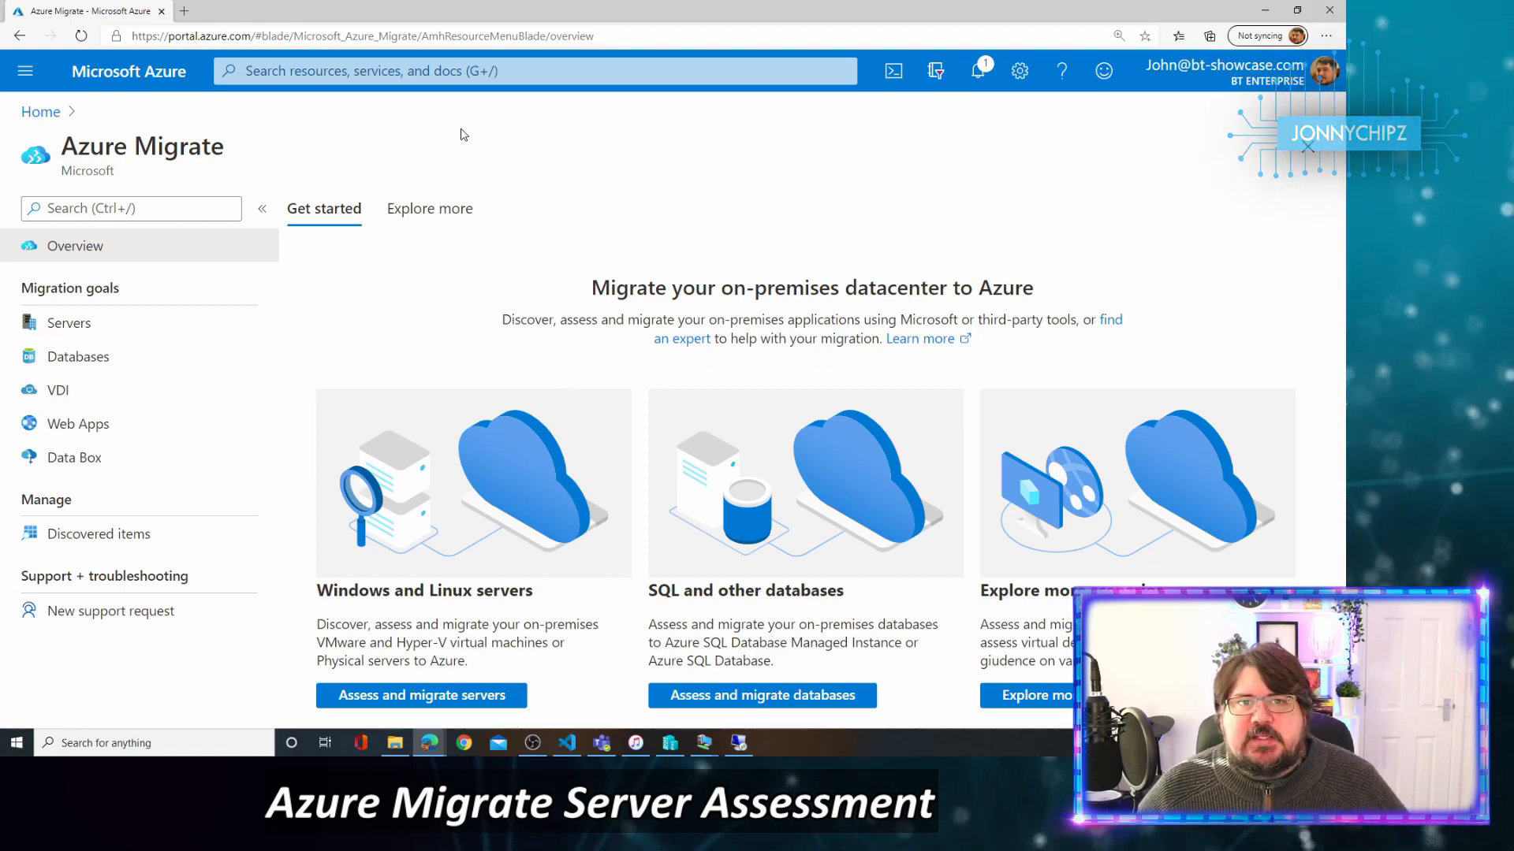
pyautogui.click(465, 70)
pyautogui.click(272, 362)
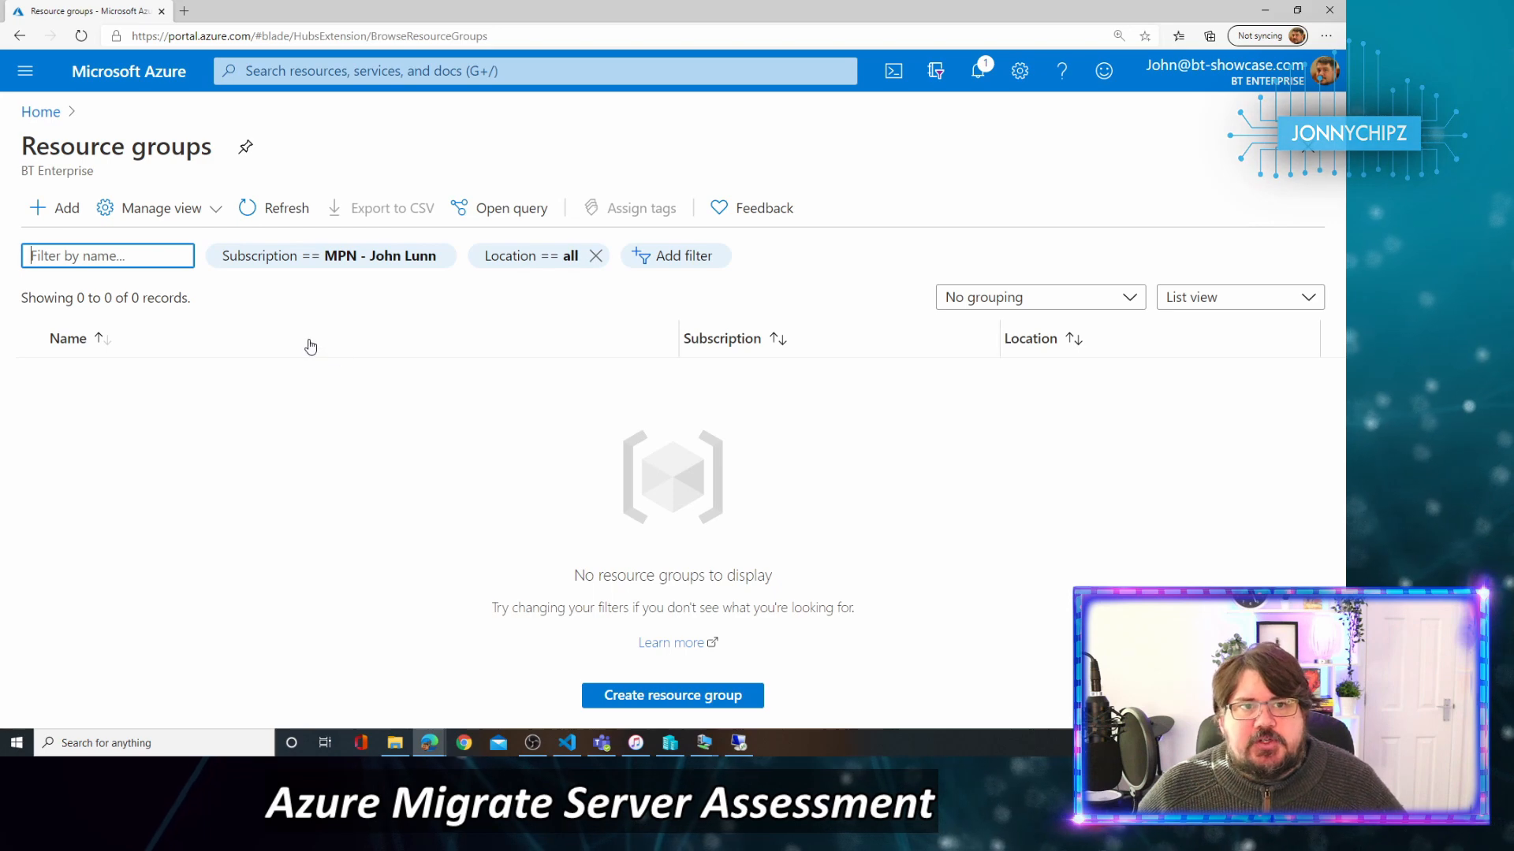
pyautogui.click(62, 211)
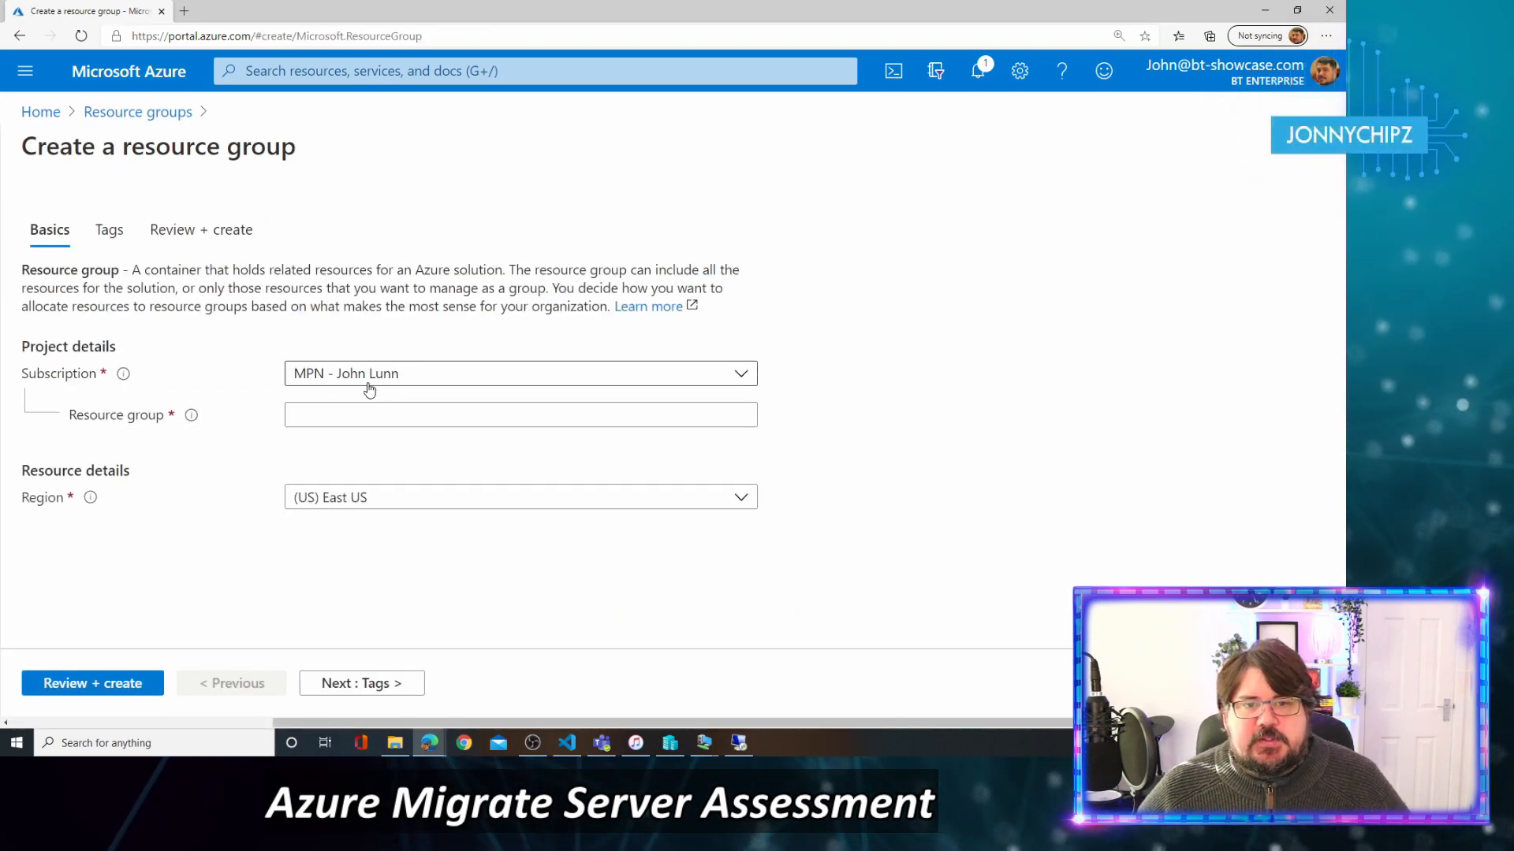
# Create resource group Jonnychipz-Migrate in the (Europe) UK South region.
pyautogui.click(390, 415)
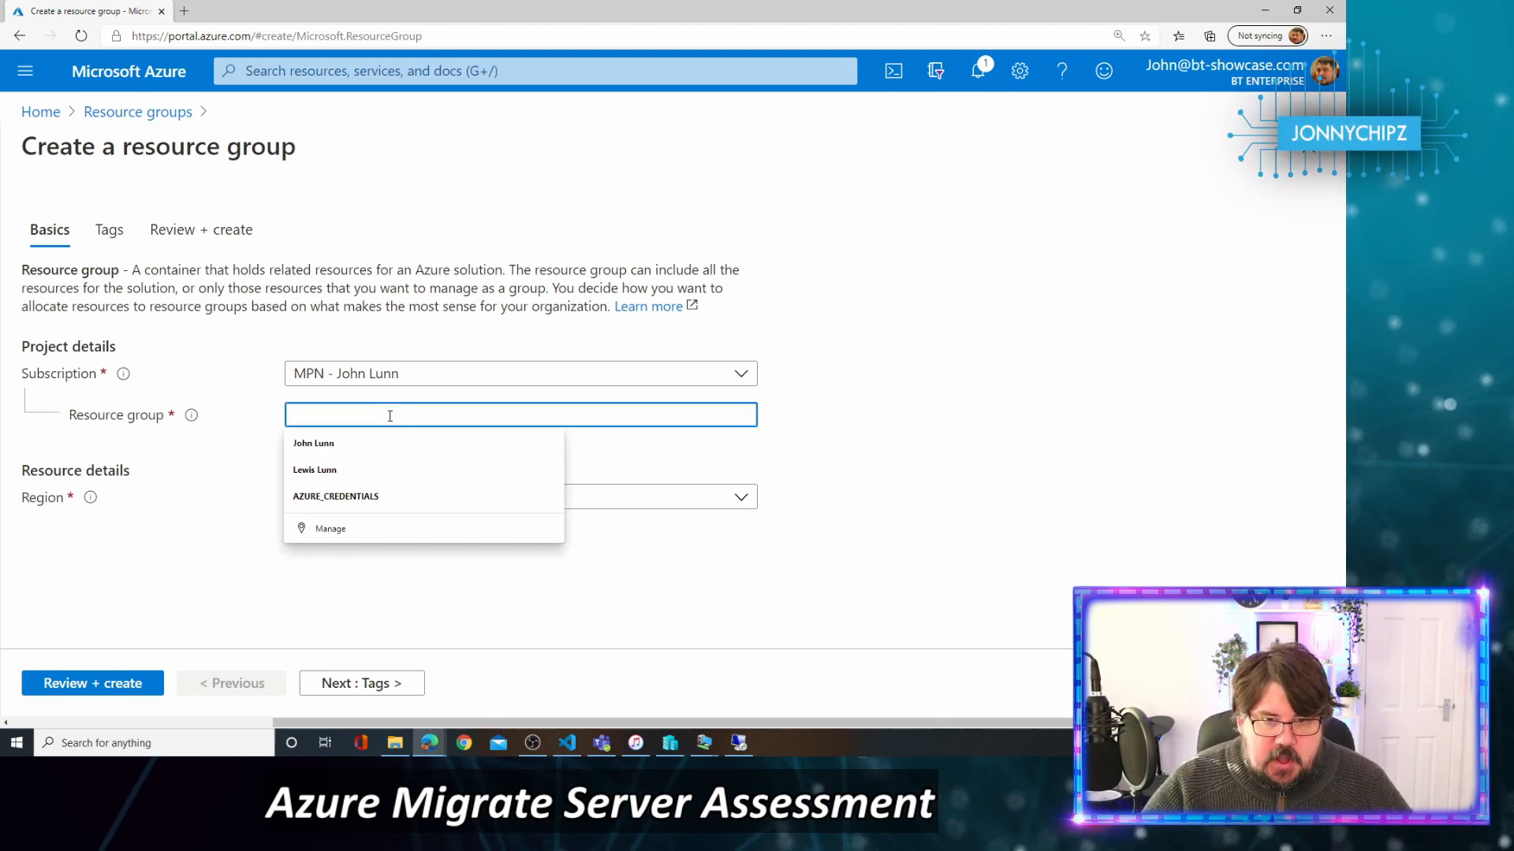
pyautogui.write('Jonnychip')
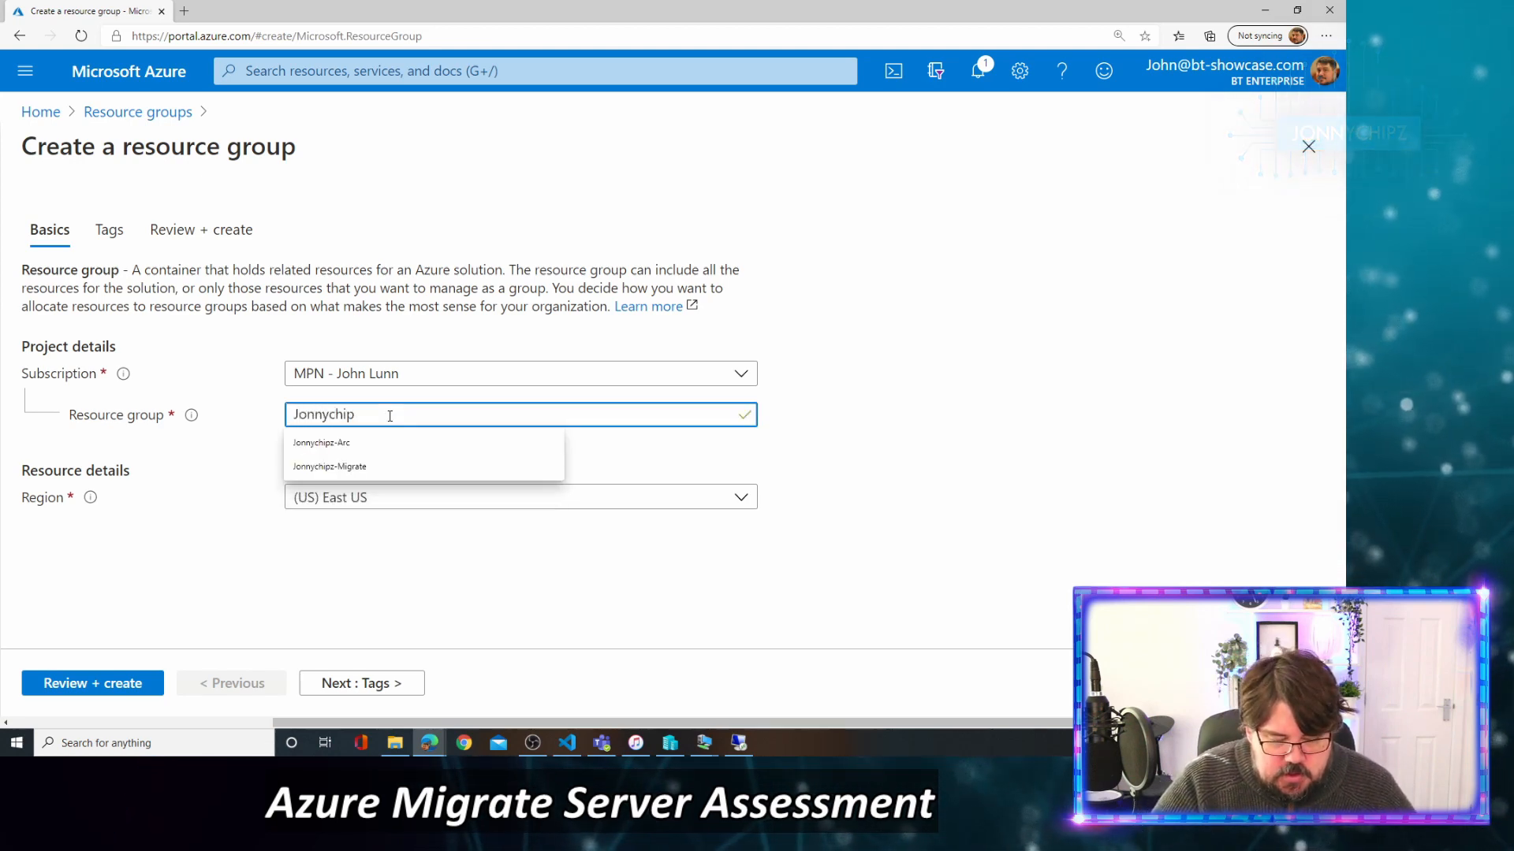
pyautogui.write('z-Mig')
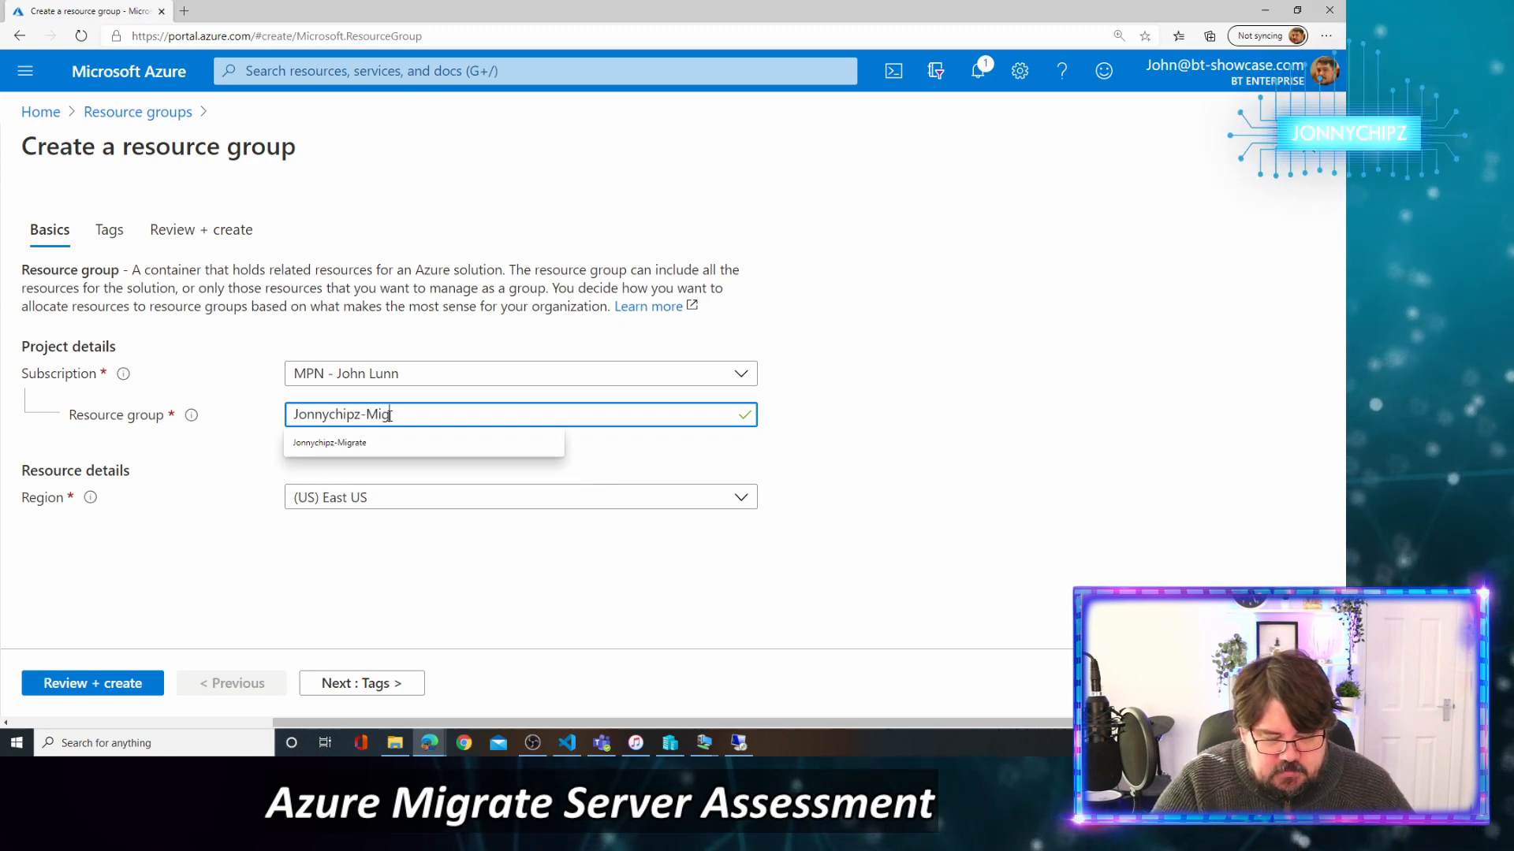
pyautogui.write('rate')
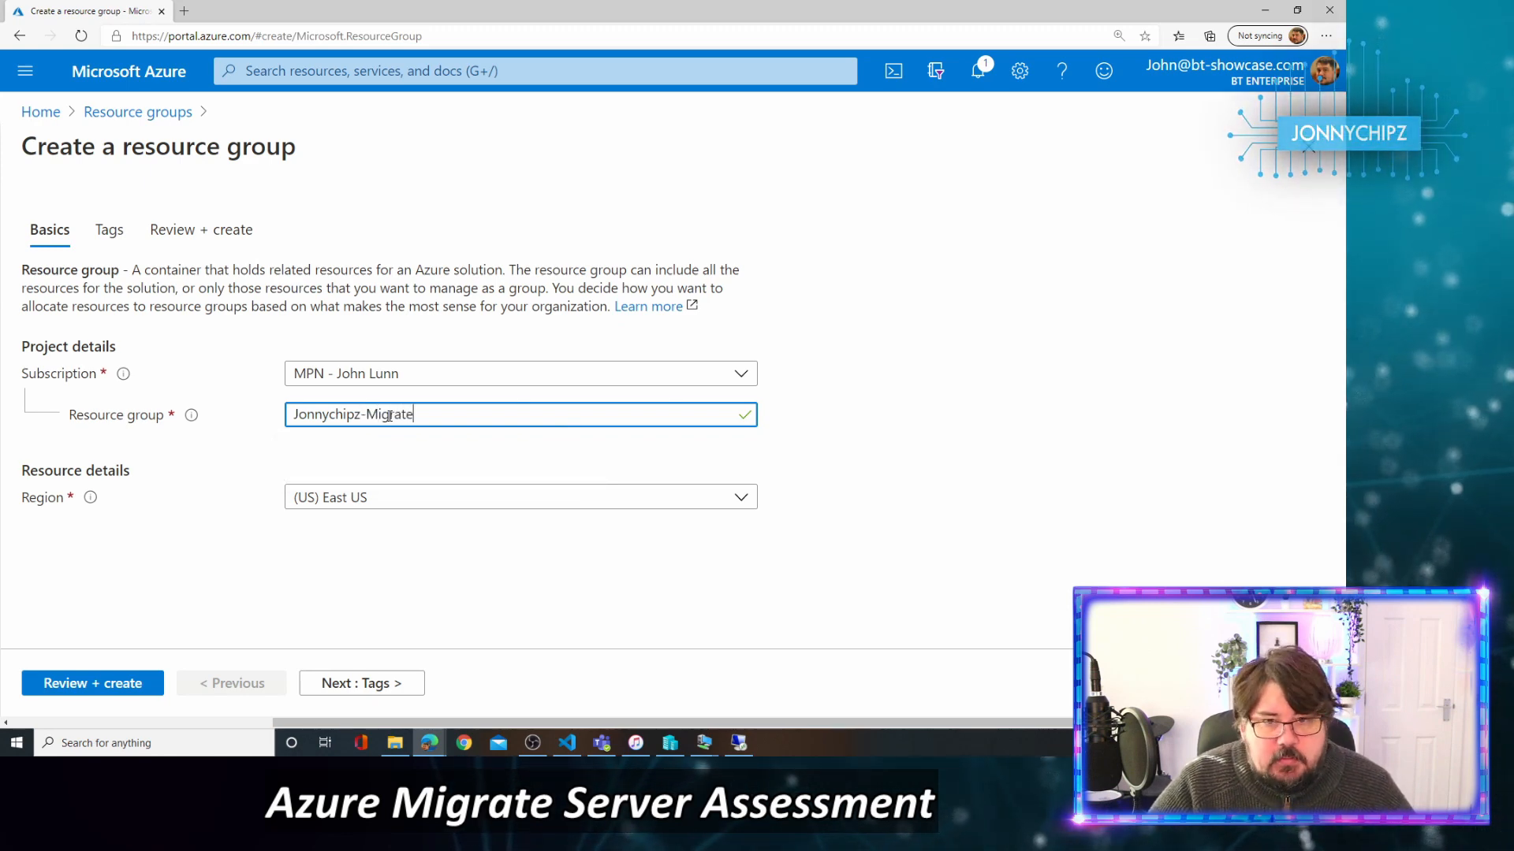
pyautogui.click(432, 497)
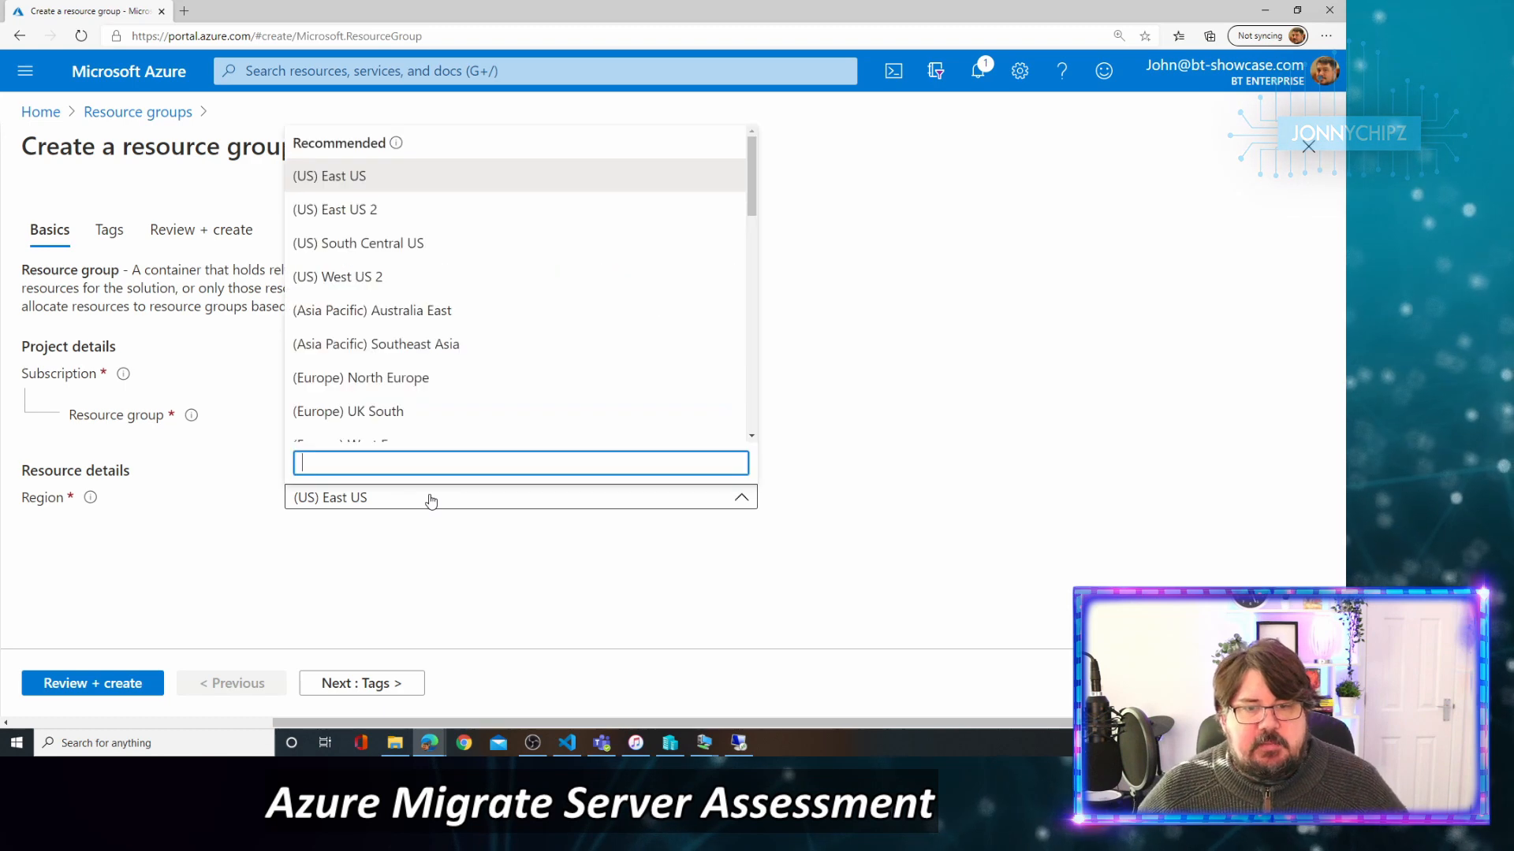
pyautogui.click(344, 412)
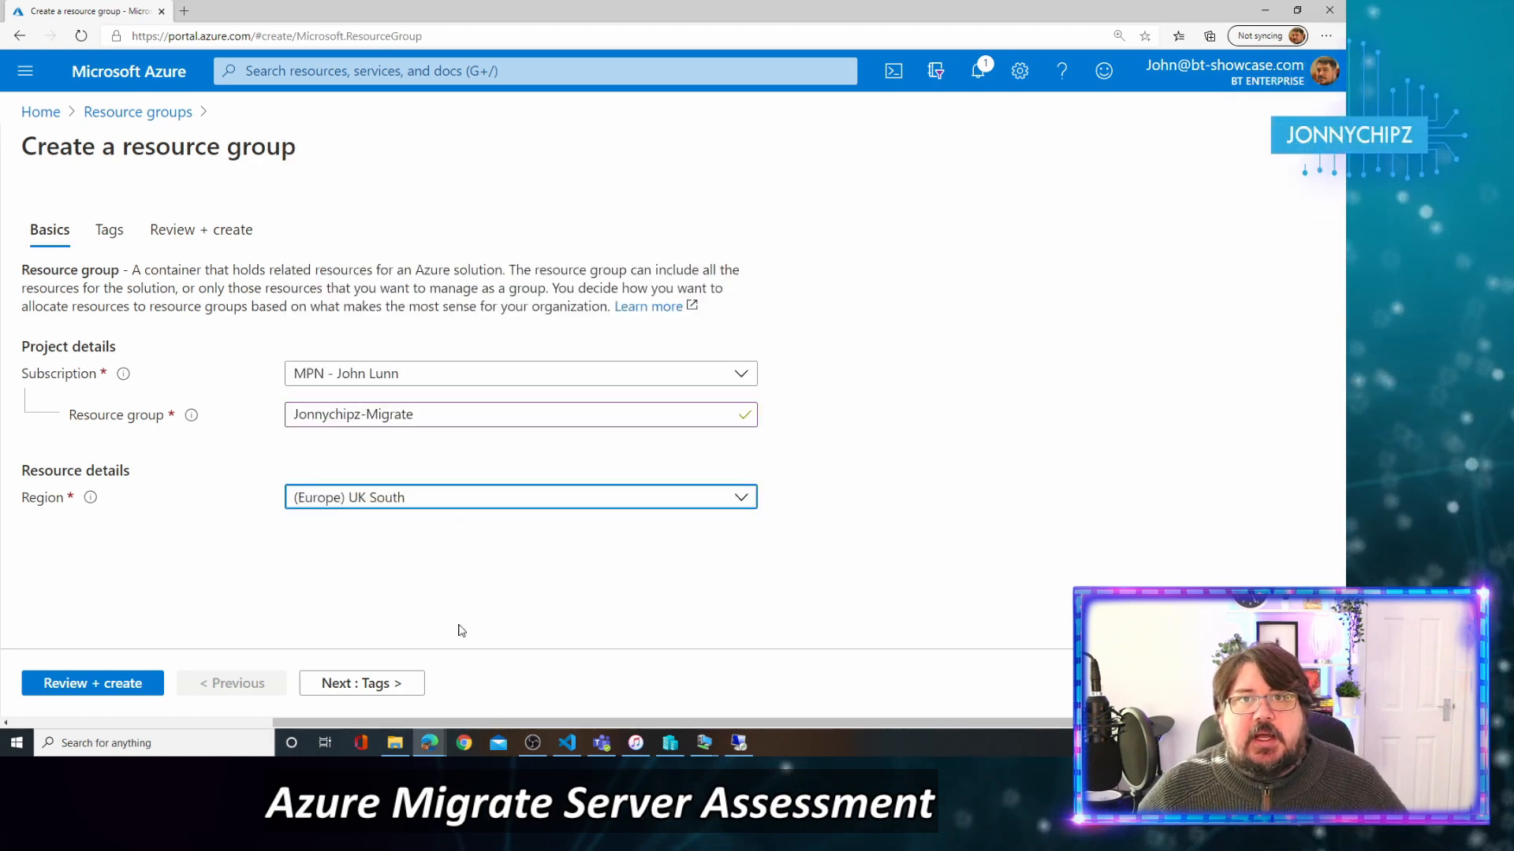
pyautogui.click(361, 685)
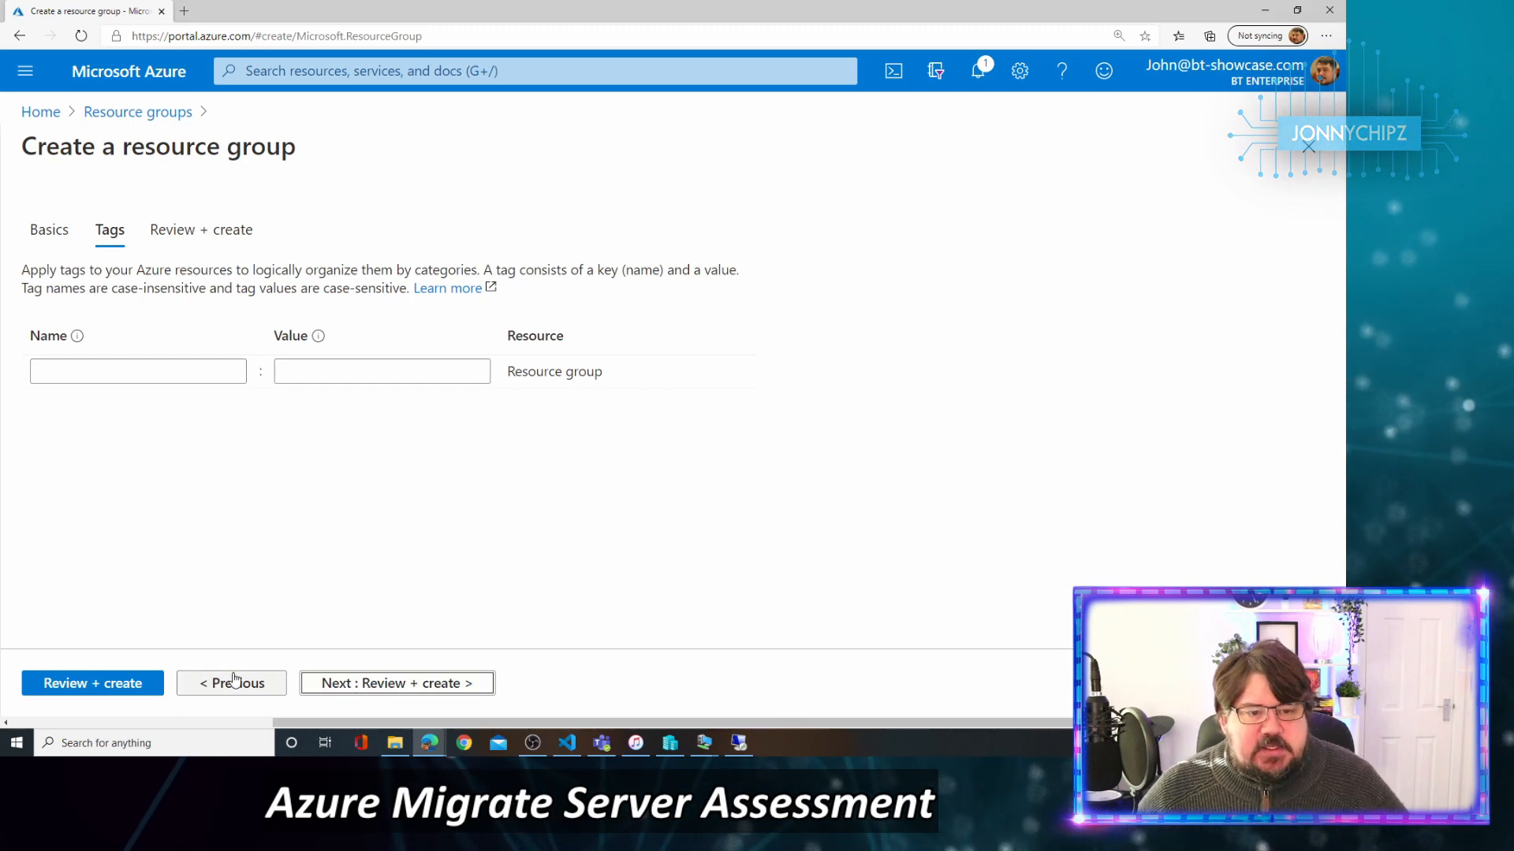
pyautogui.click(127, 683)
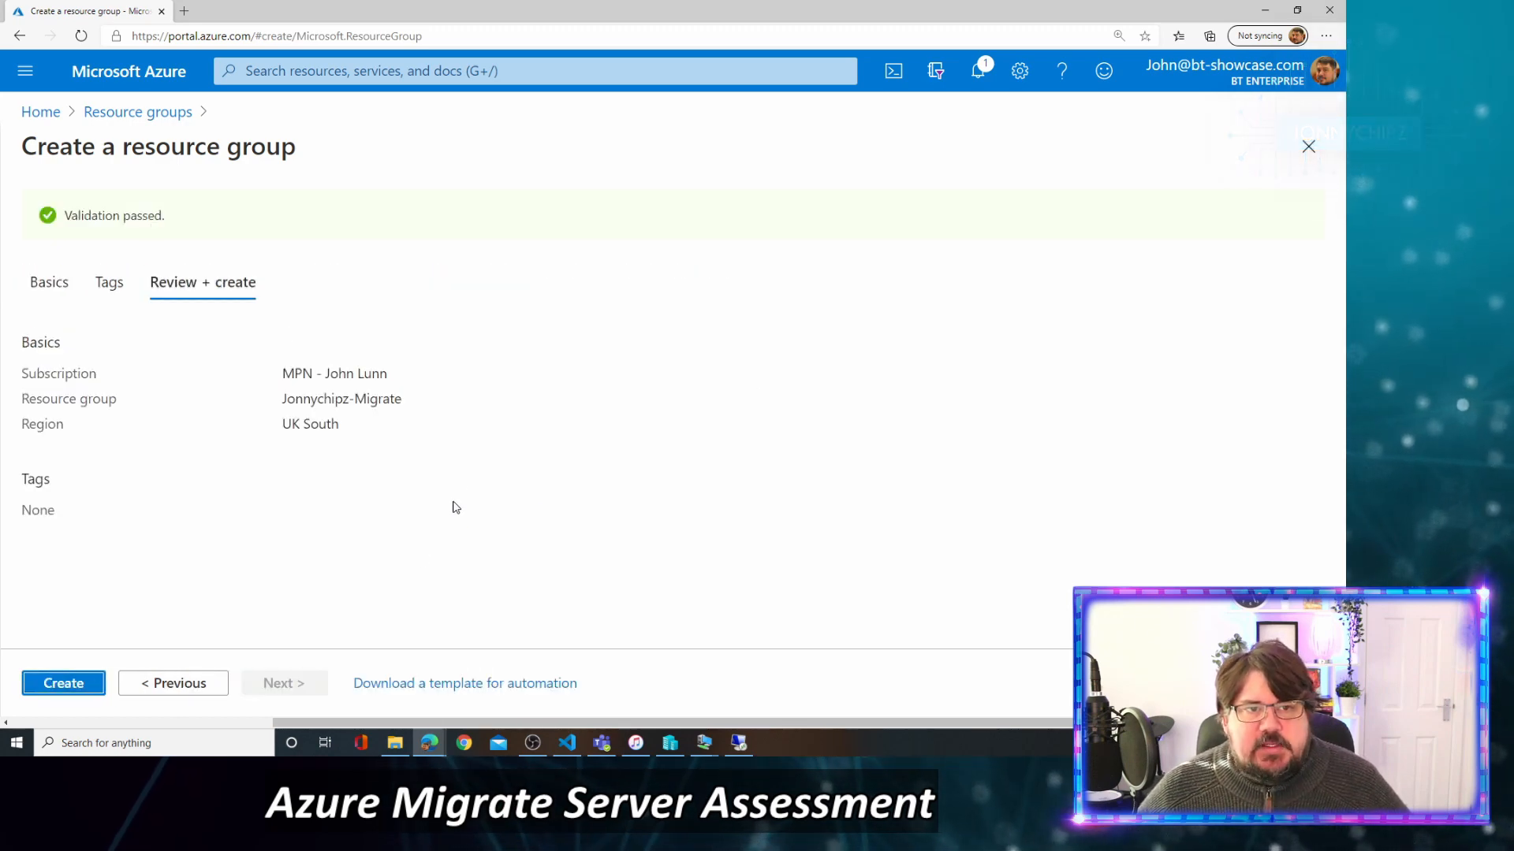
pyautogui.click(63, 683)
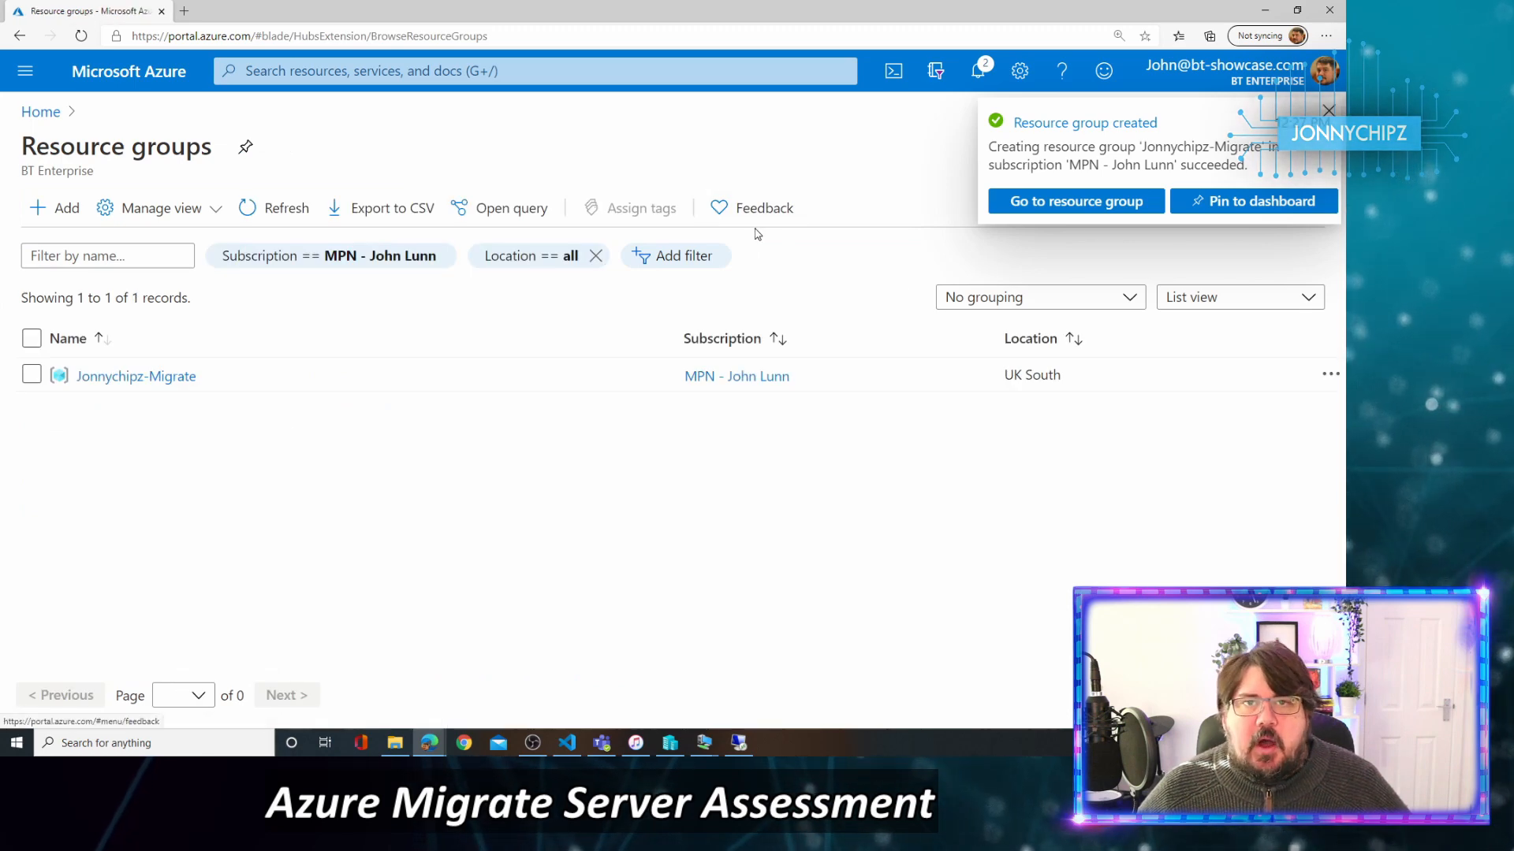
# Open Azure Migrate from search and choose Assess and migrate servers for Windows and Linux servers.
pyautogui.click(301, 71)
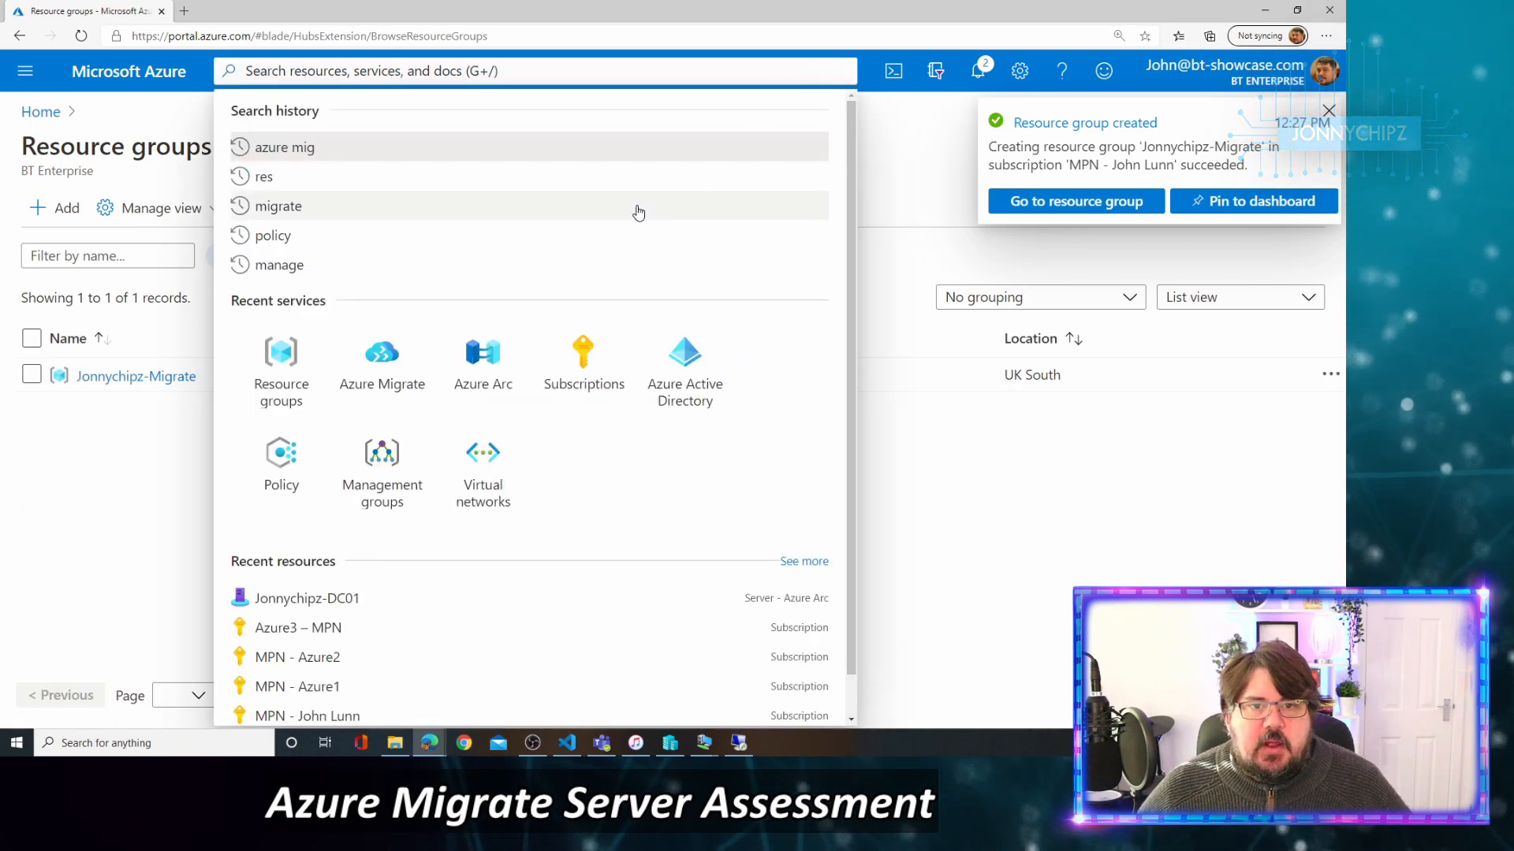
pyautogui.click(402, 368)
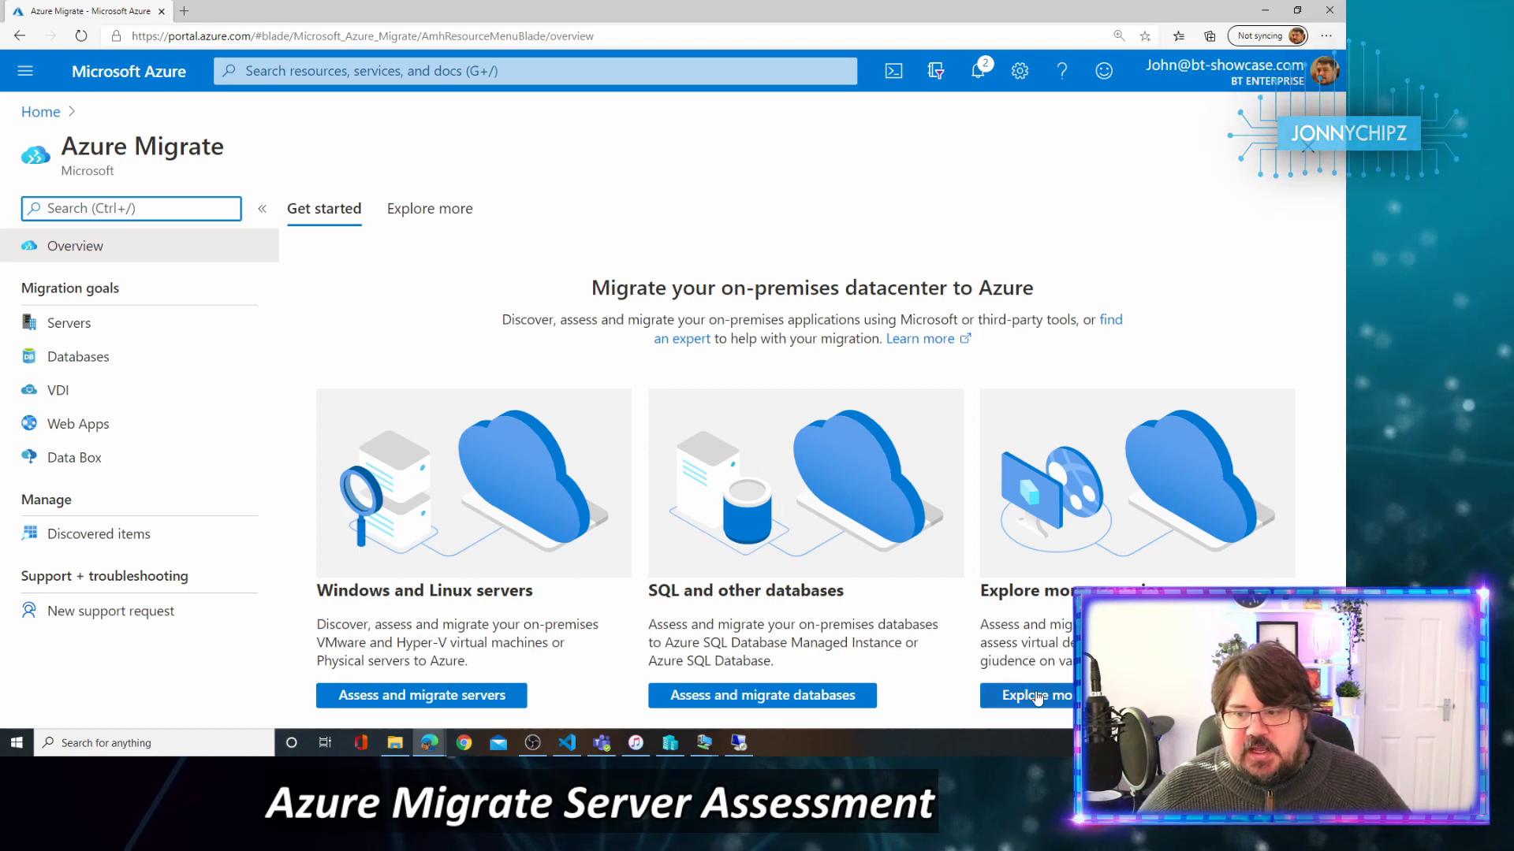
pyautogui.moveTo(1167, 645); pyautogui.dragTo(1174, 664)
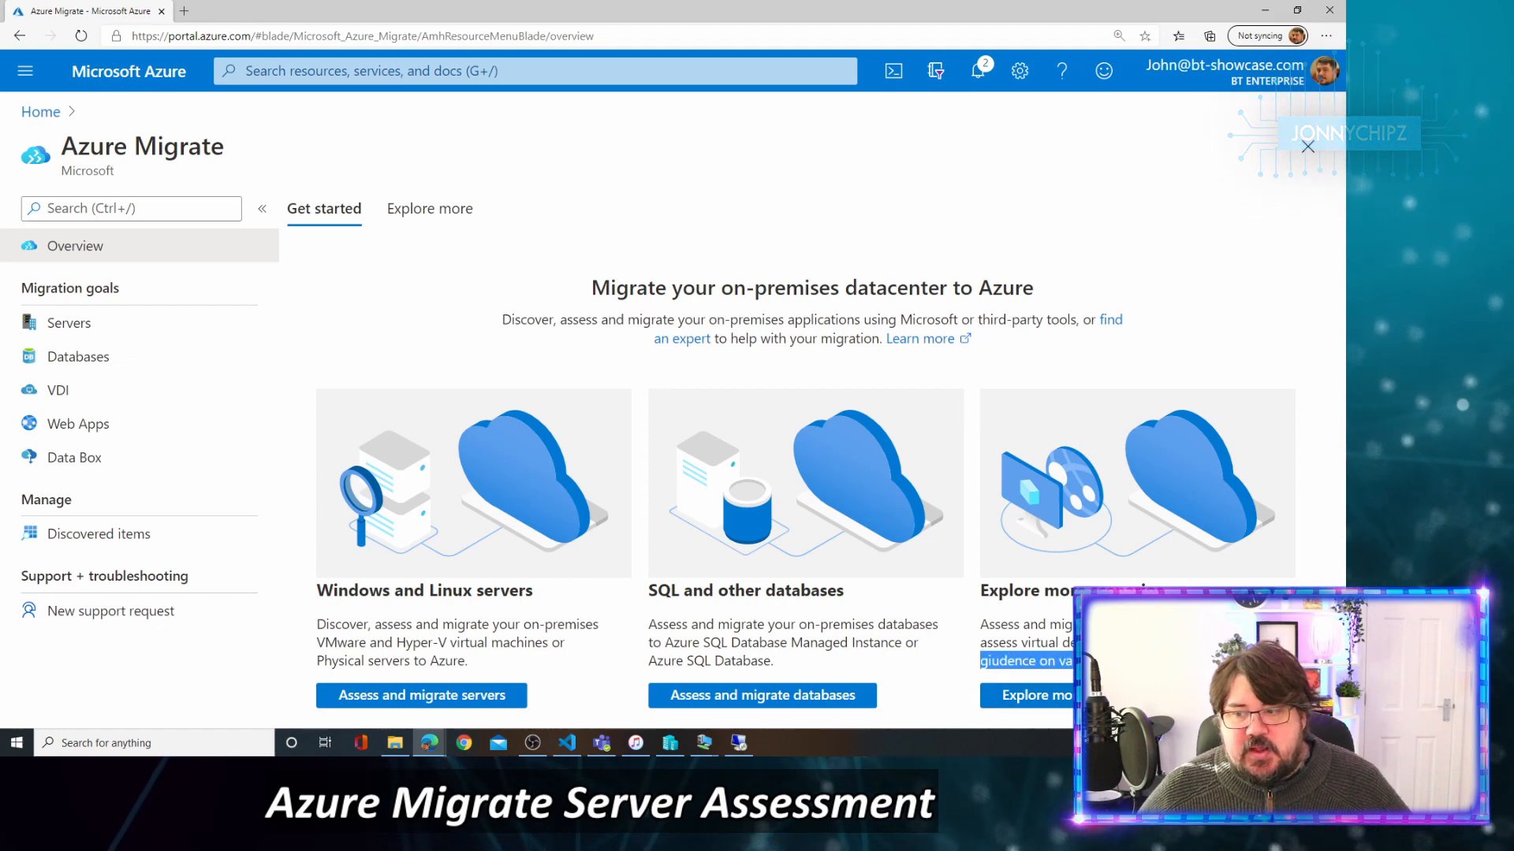
pyautogui.click(1053, 660)
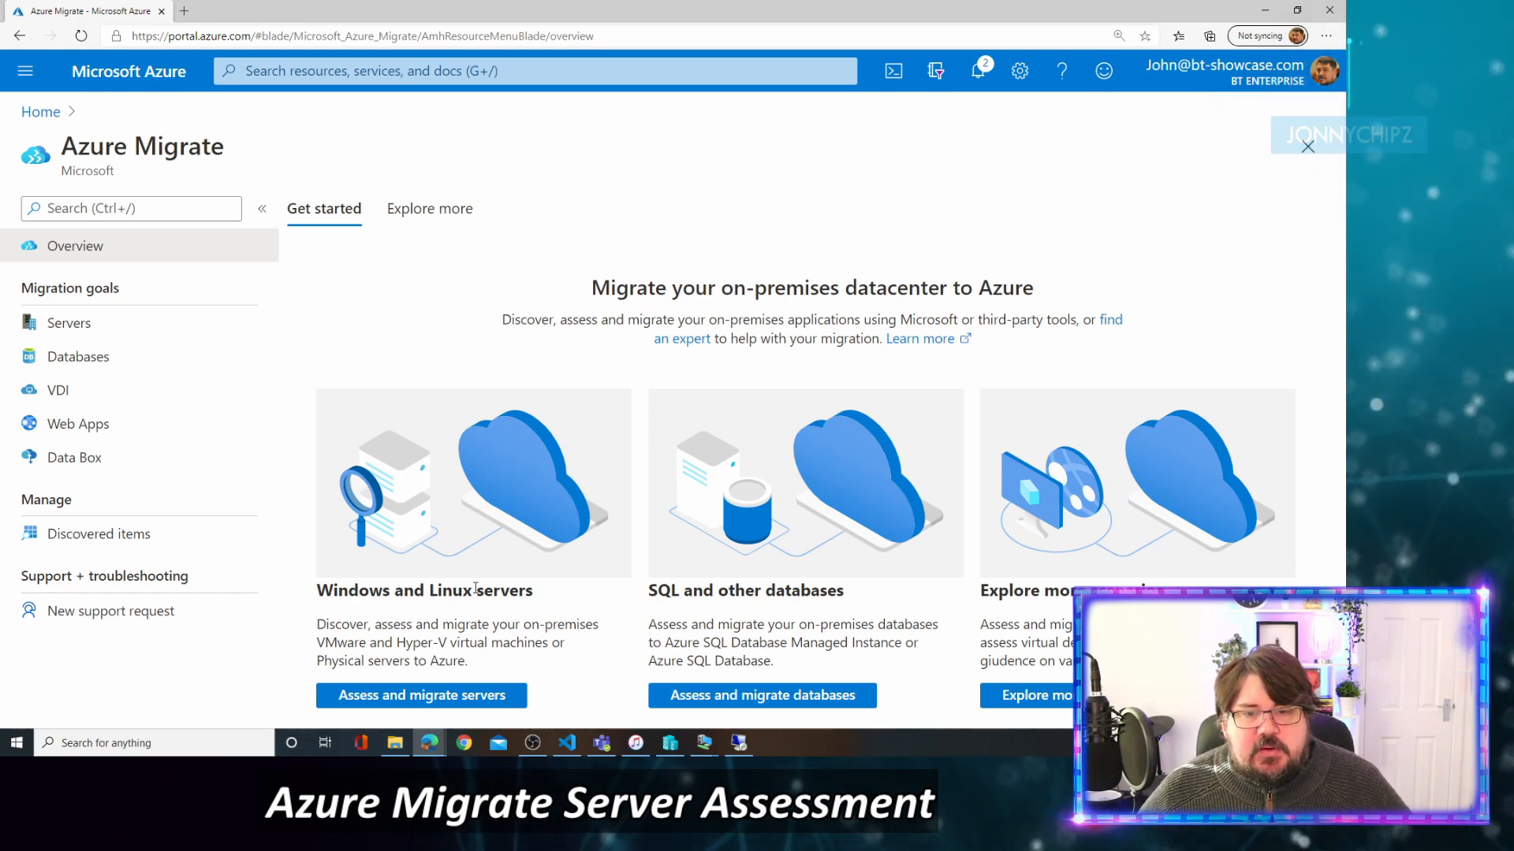
pyautogui.moveTo(316, 593); pyautogui.dragTo(388, 597)
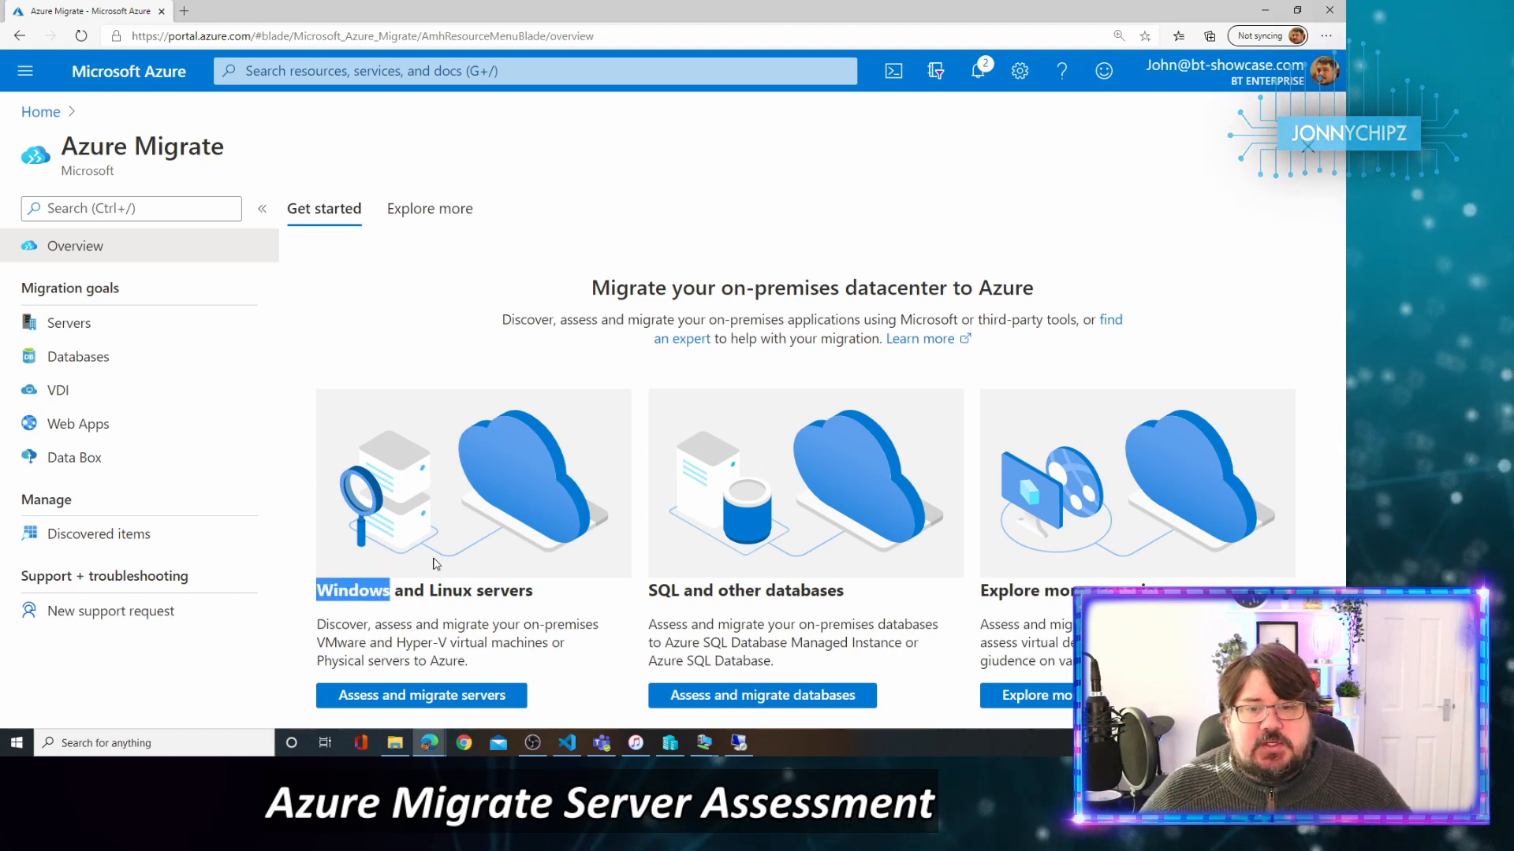
pyautogui.click(447, 698)
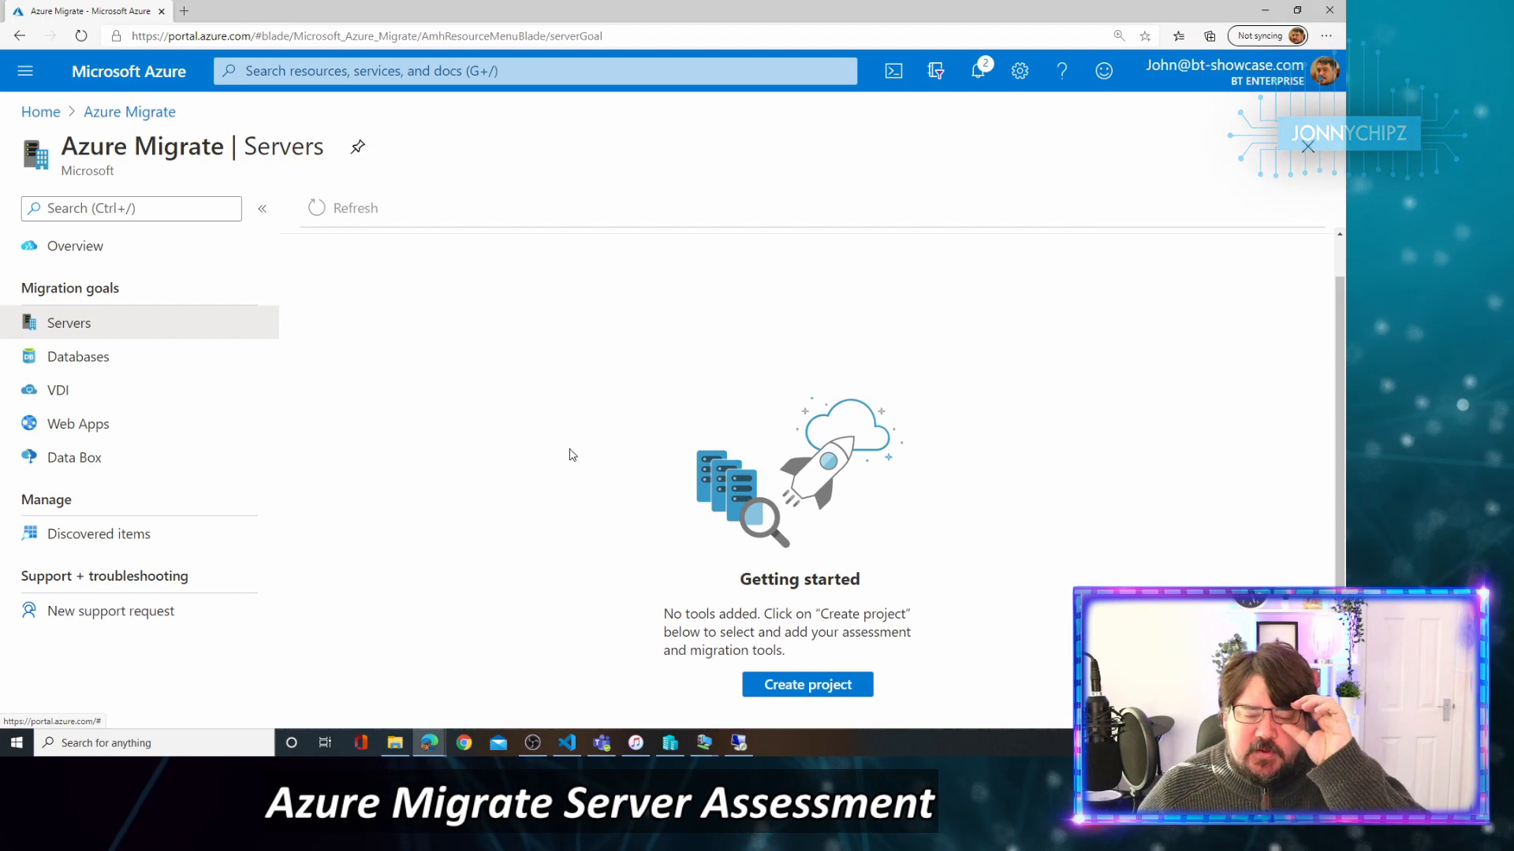
# Create Azure Migrate project JohnMigrate in Jonnychipz-Migrate with United Kingdom geography.
pyautogui.click(817, 688)
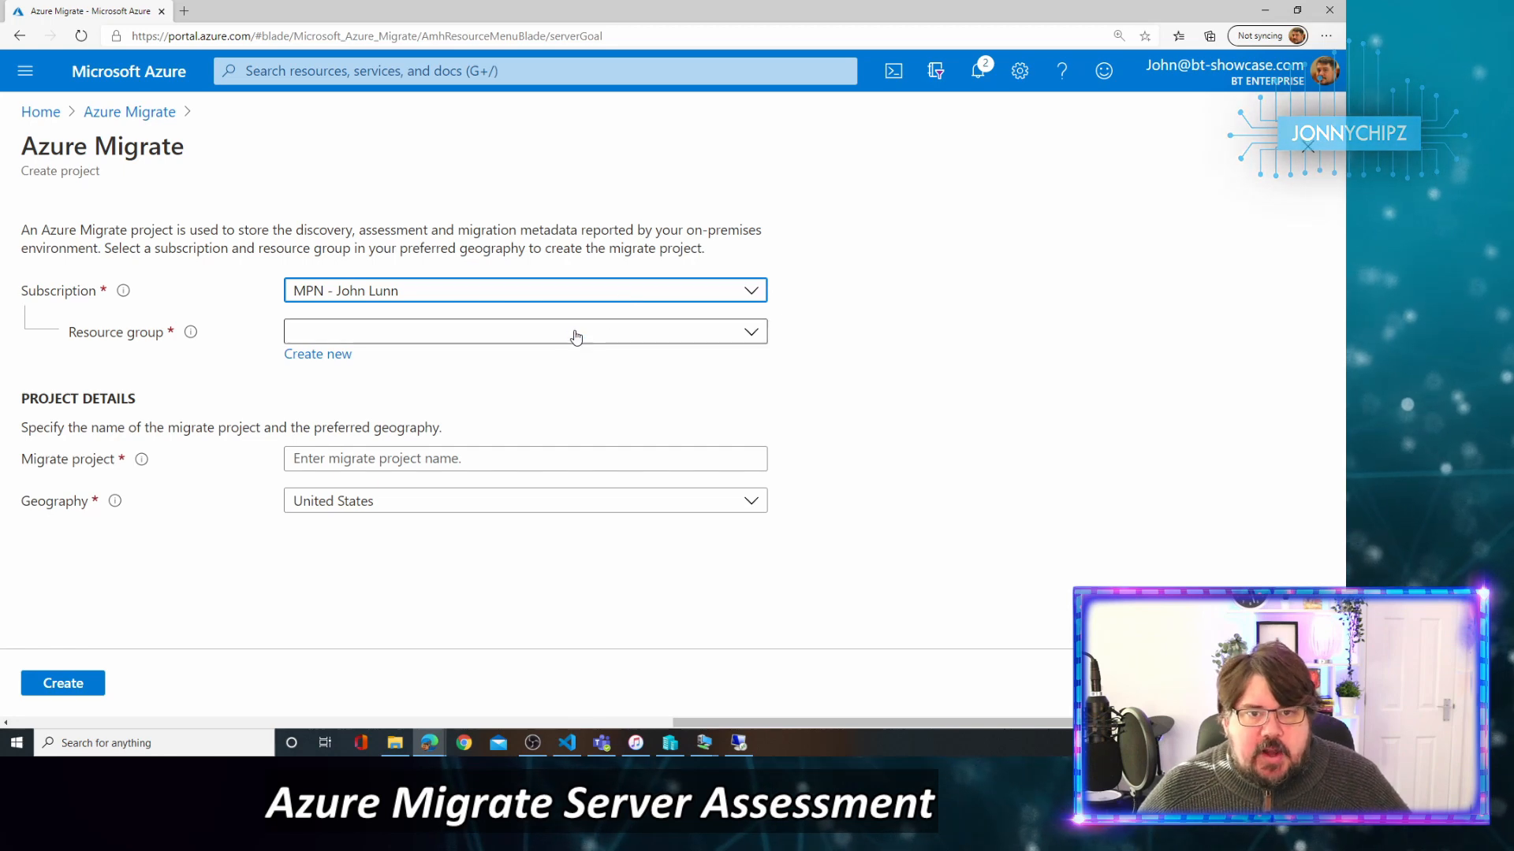
pyautogui.click(553, 345)
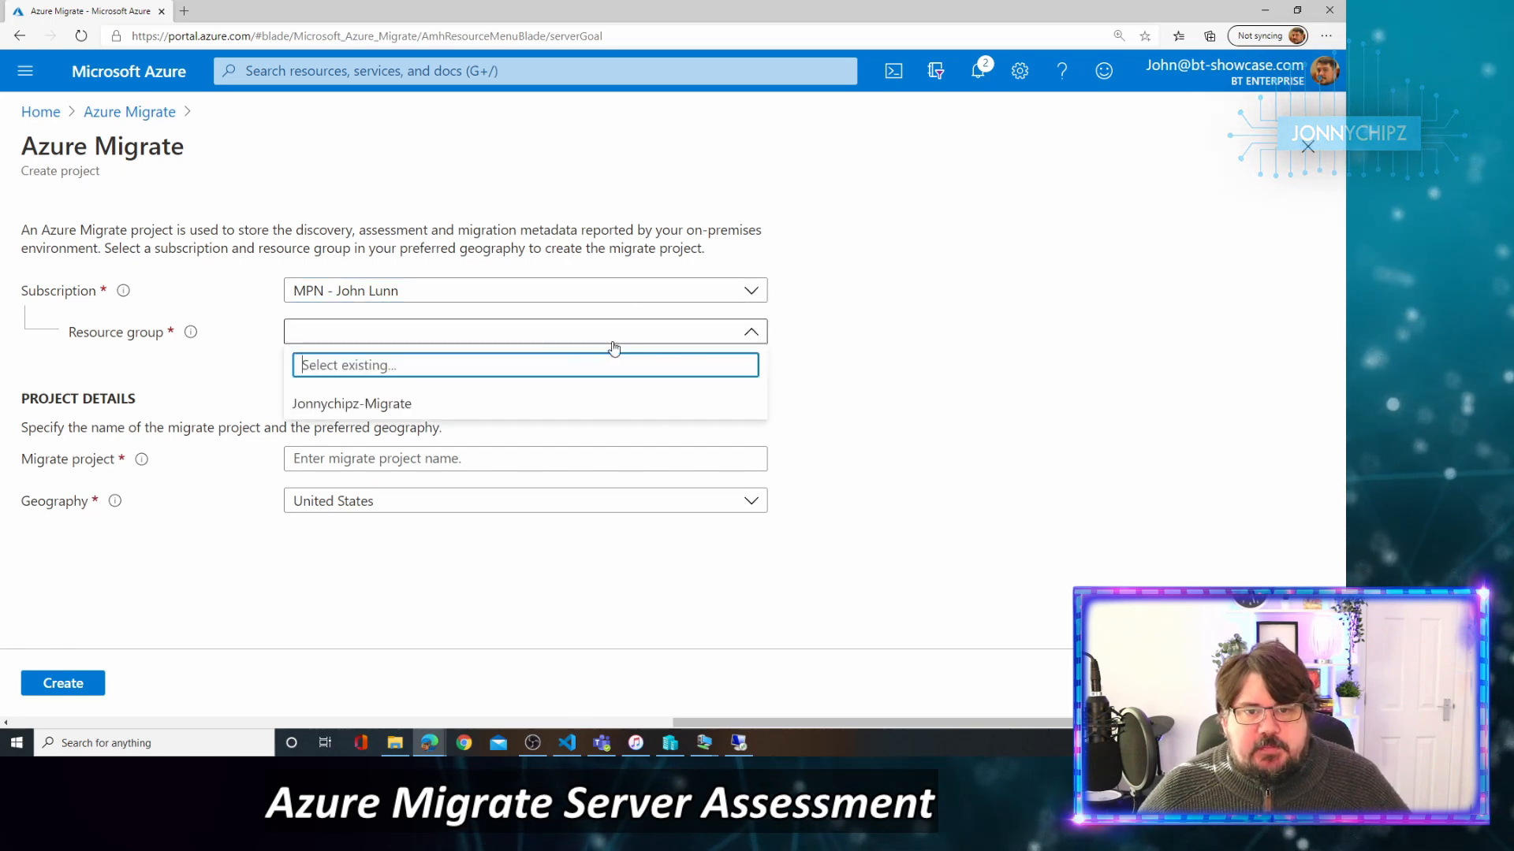
pyautogui.click(526, 406)
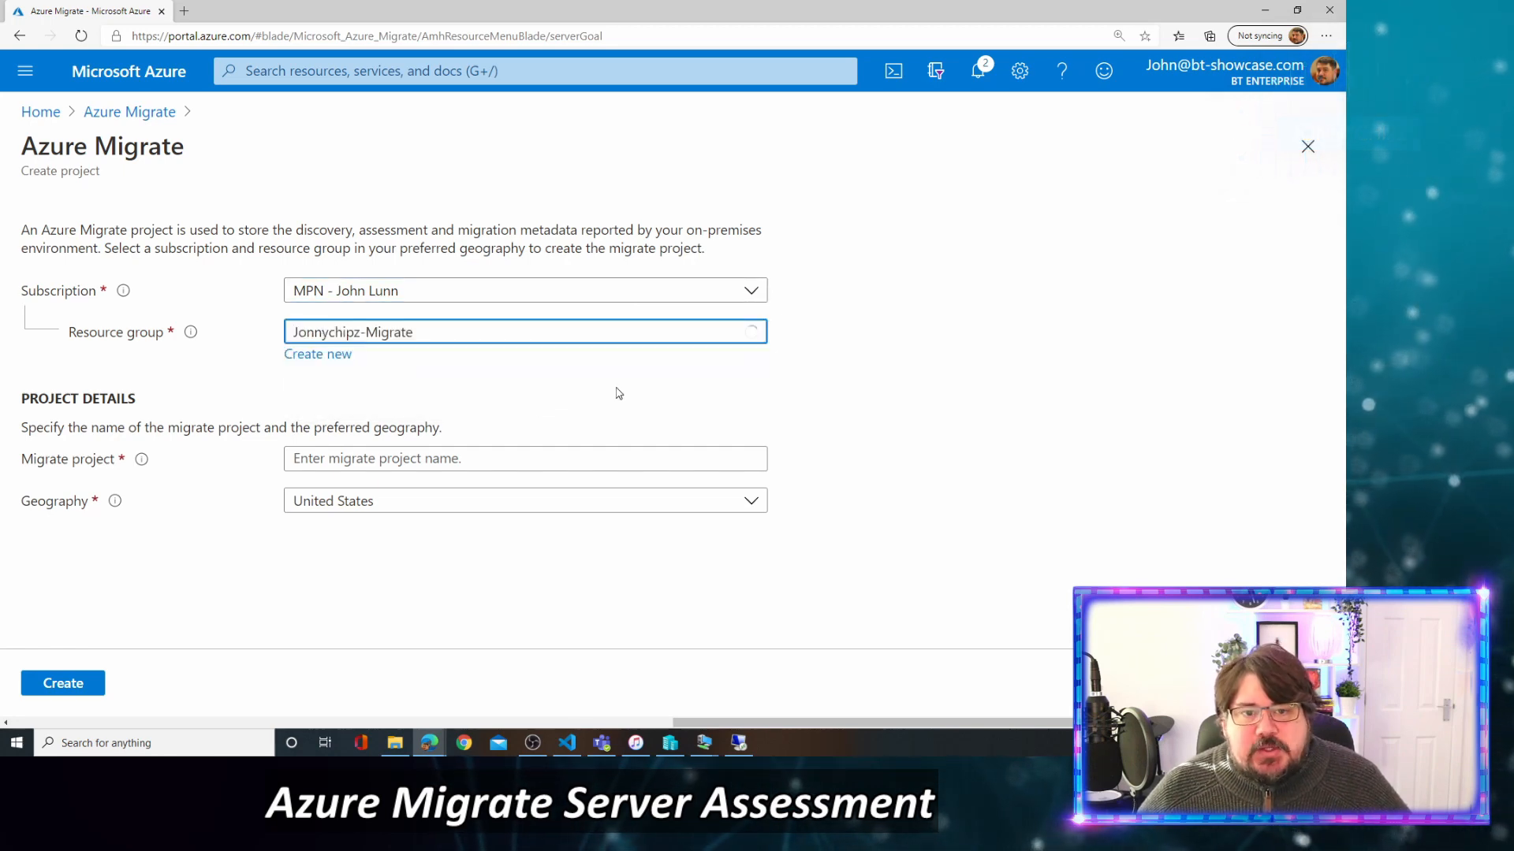
pyautogui.click(404, 457)
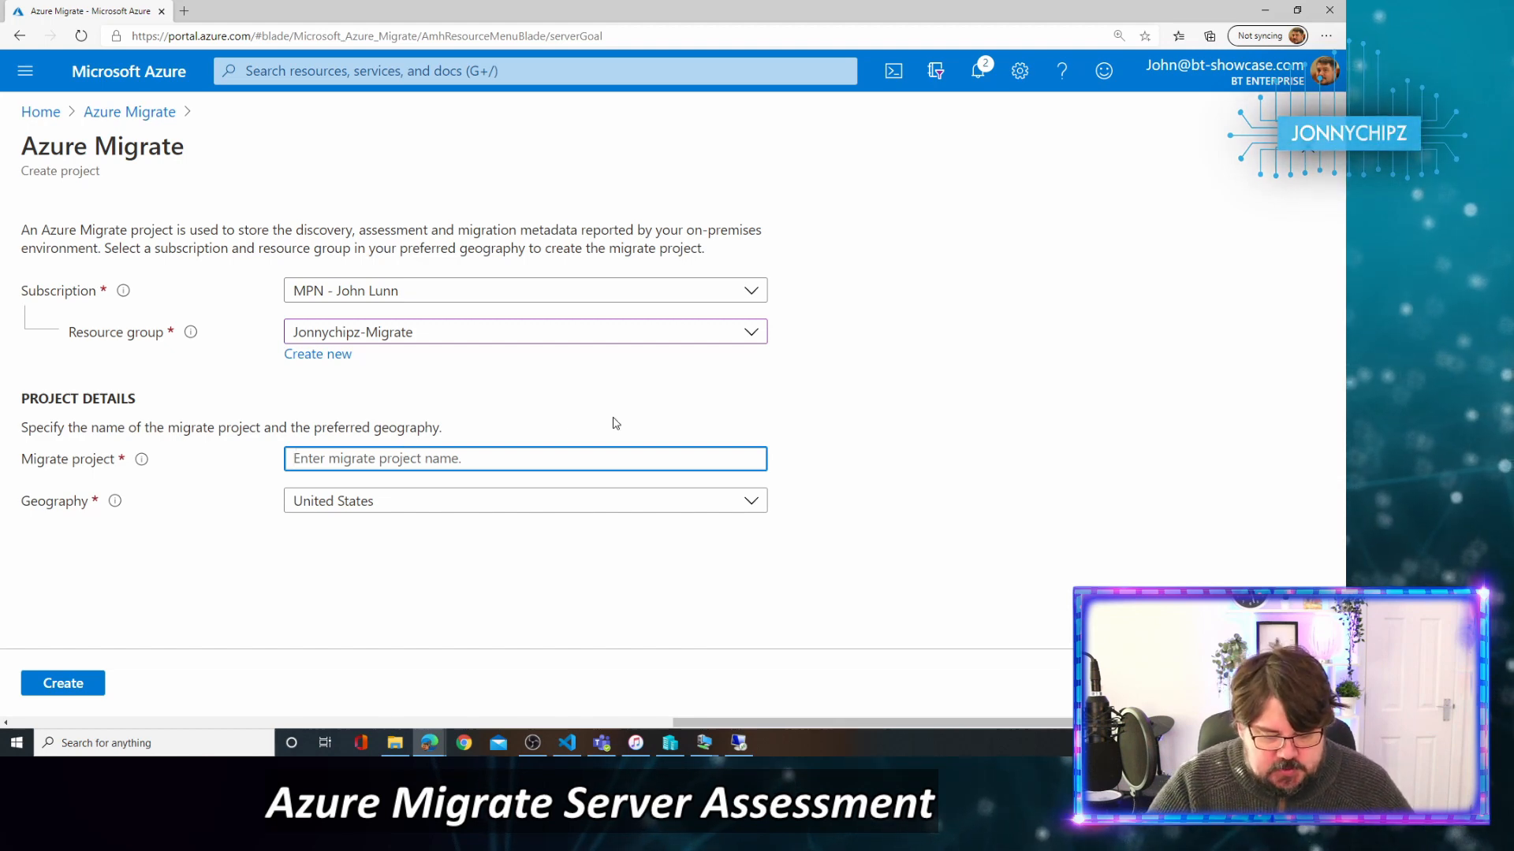
pyautogui.write('John')
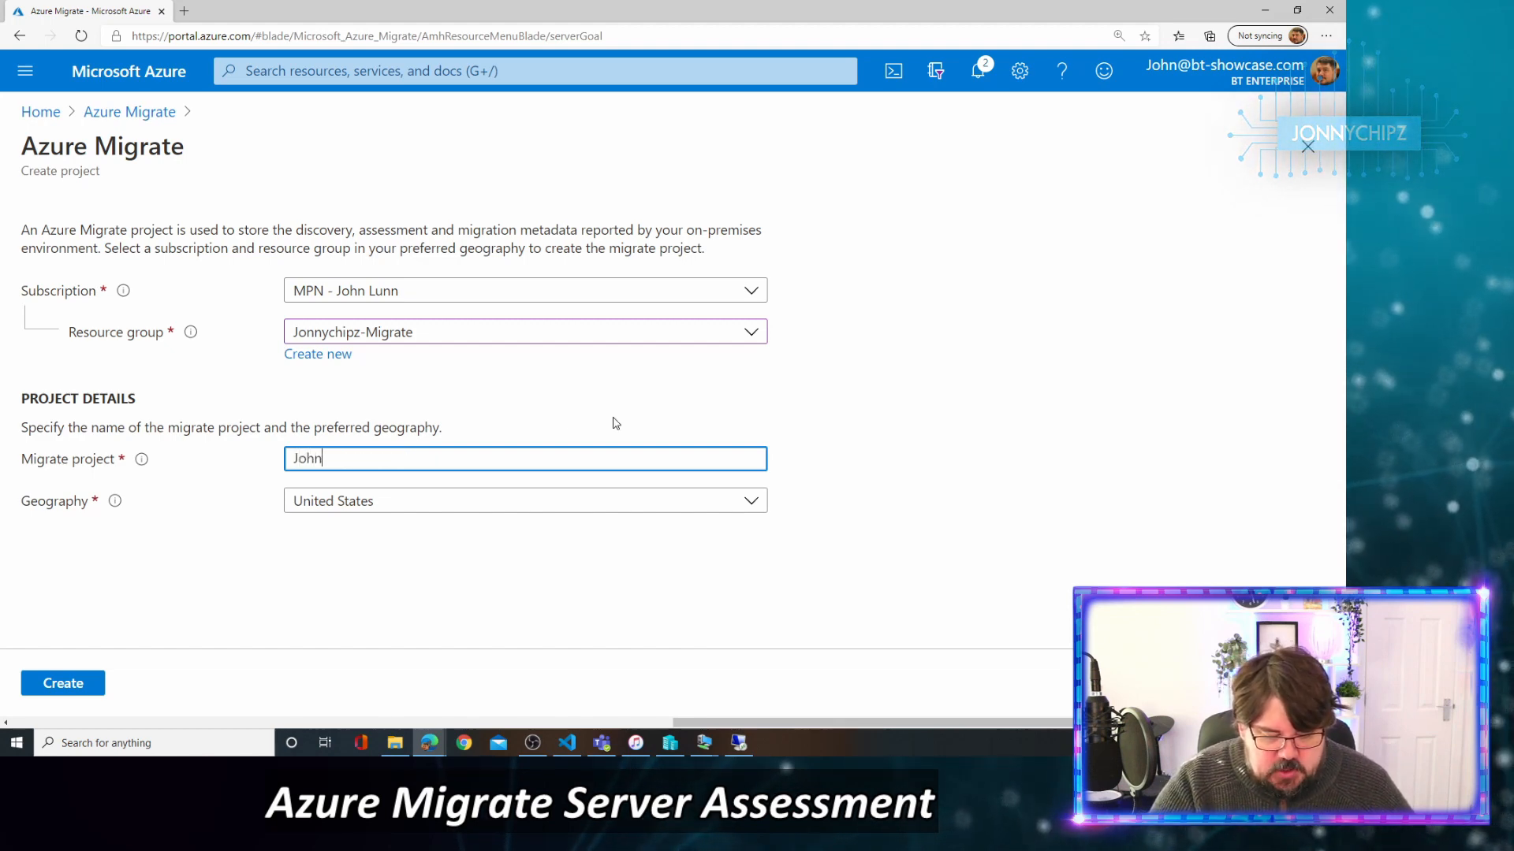
pyautogui.write('Migrate')
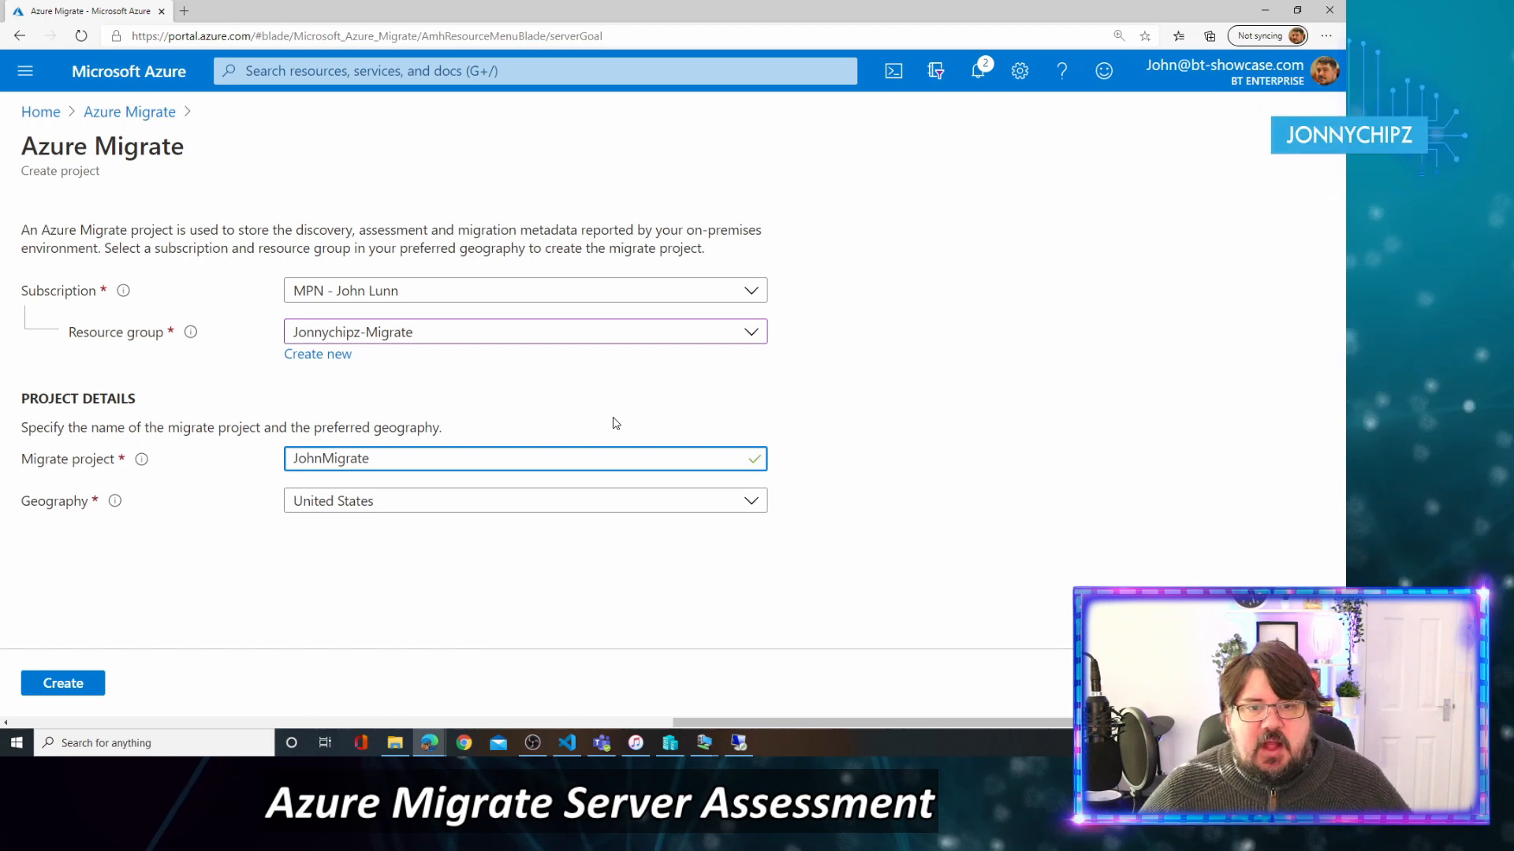
pyautogui.click(564, 504)
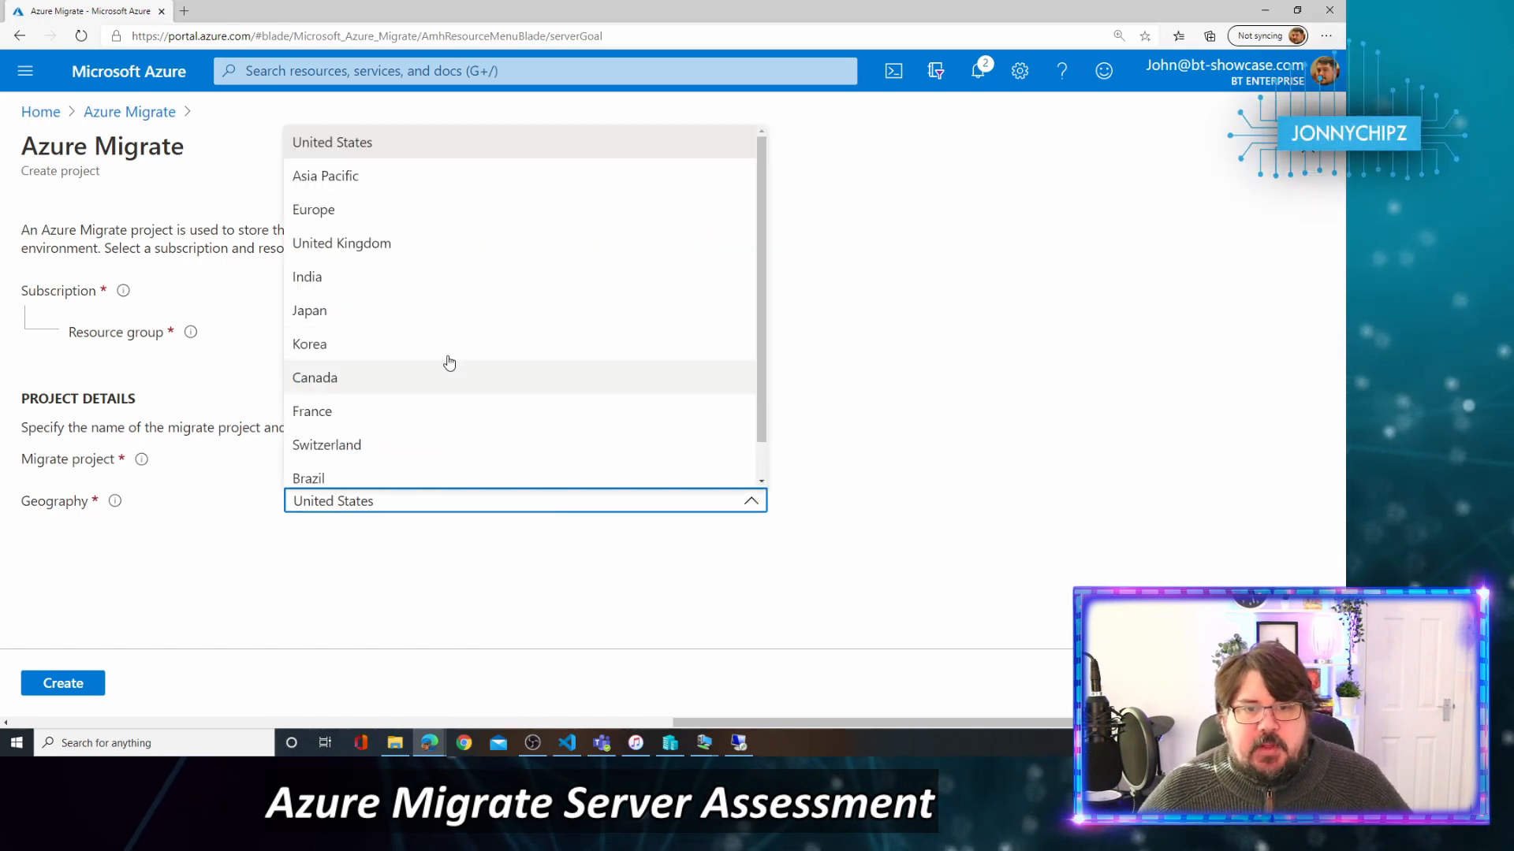
pyautogui.click(372, 247)
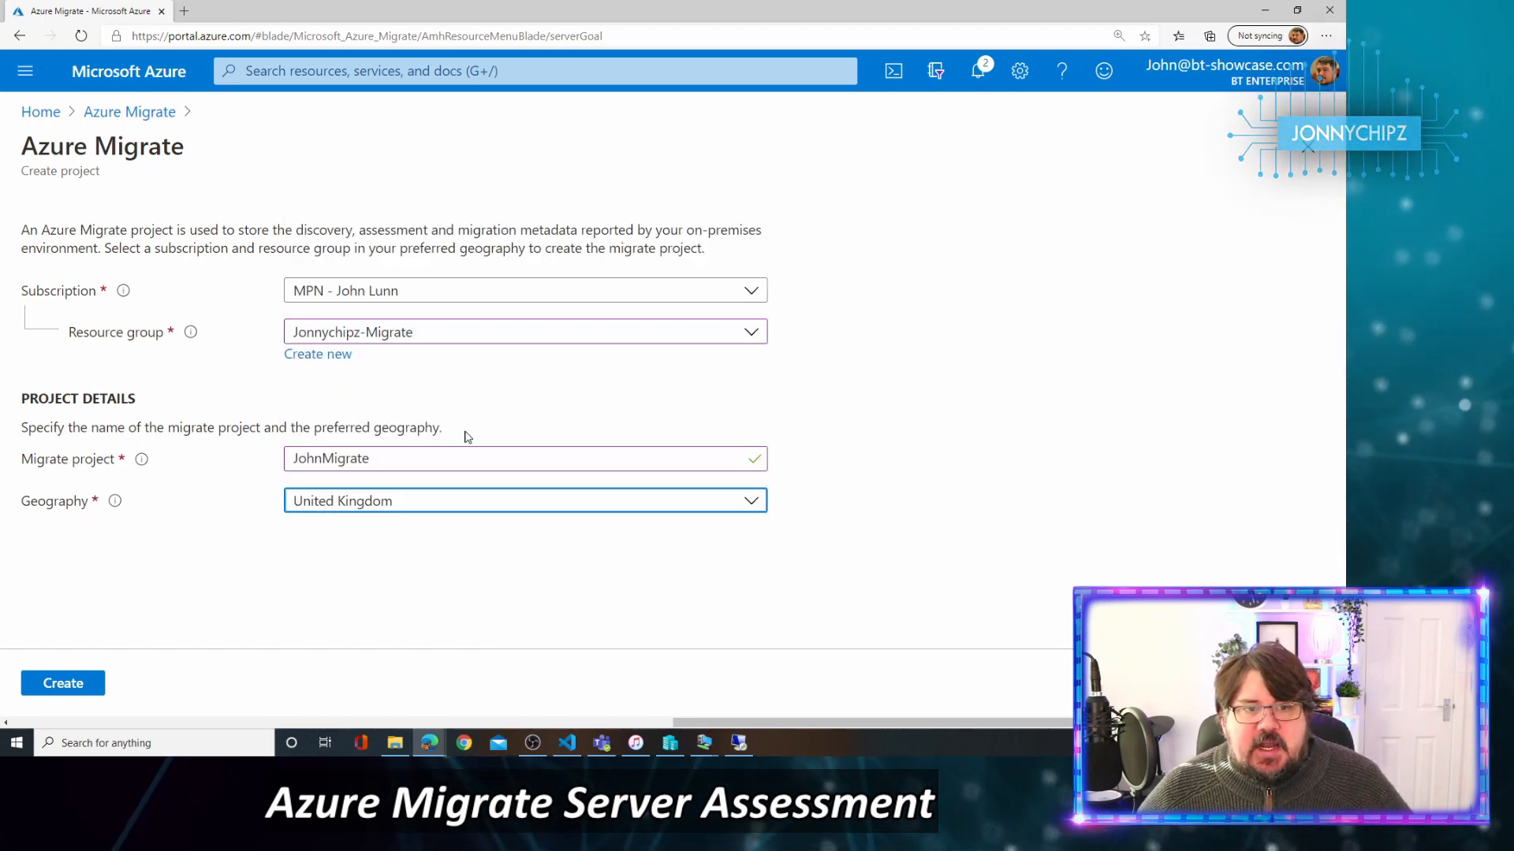
pyautogui.click(606, 580)
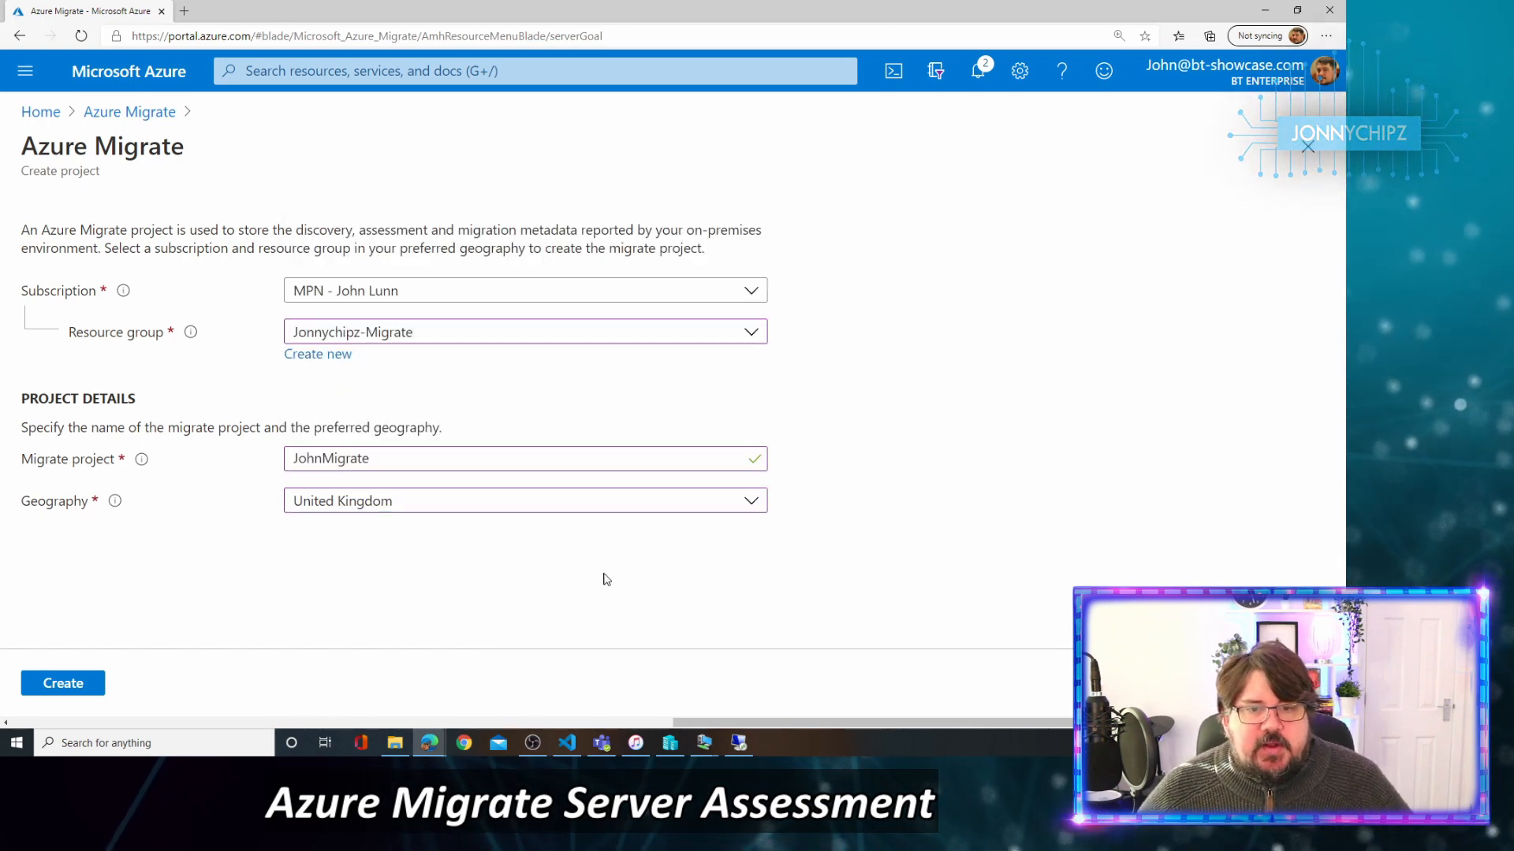
pyautogui.click(56, 684)
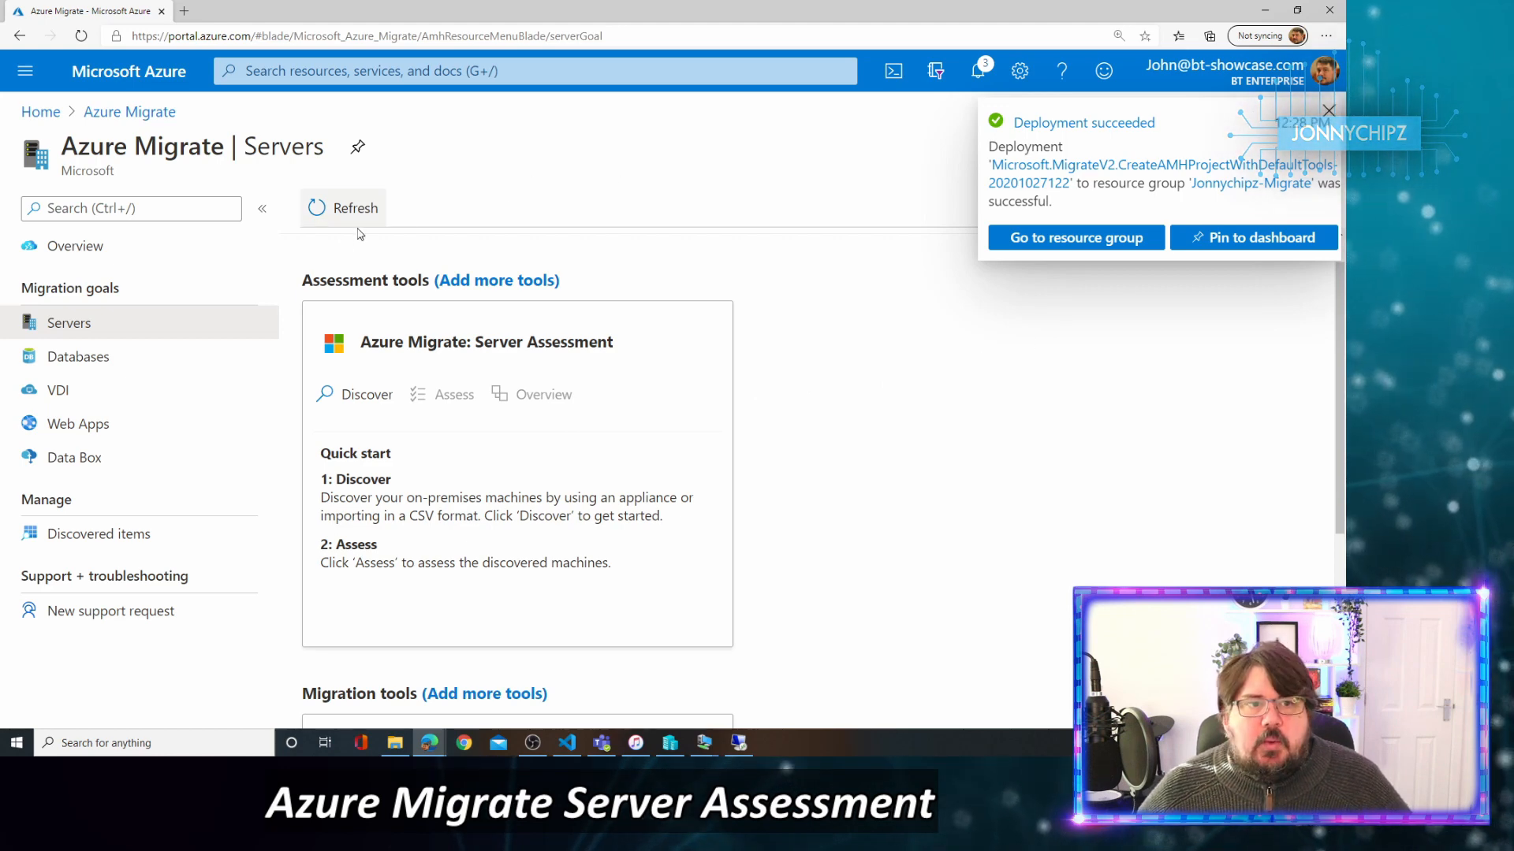
pyautogui.click(1328, 111)
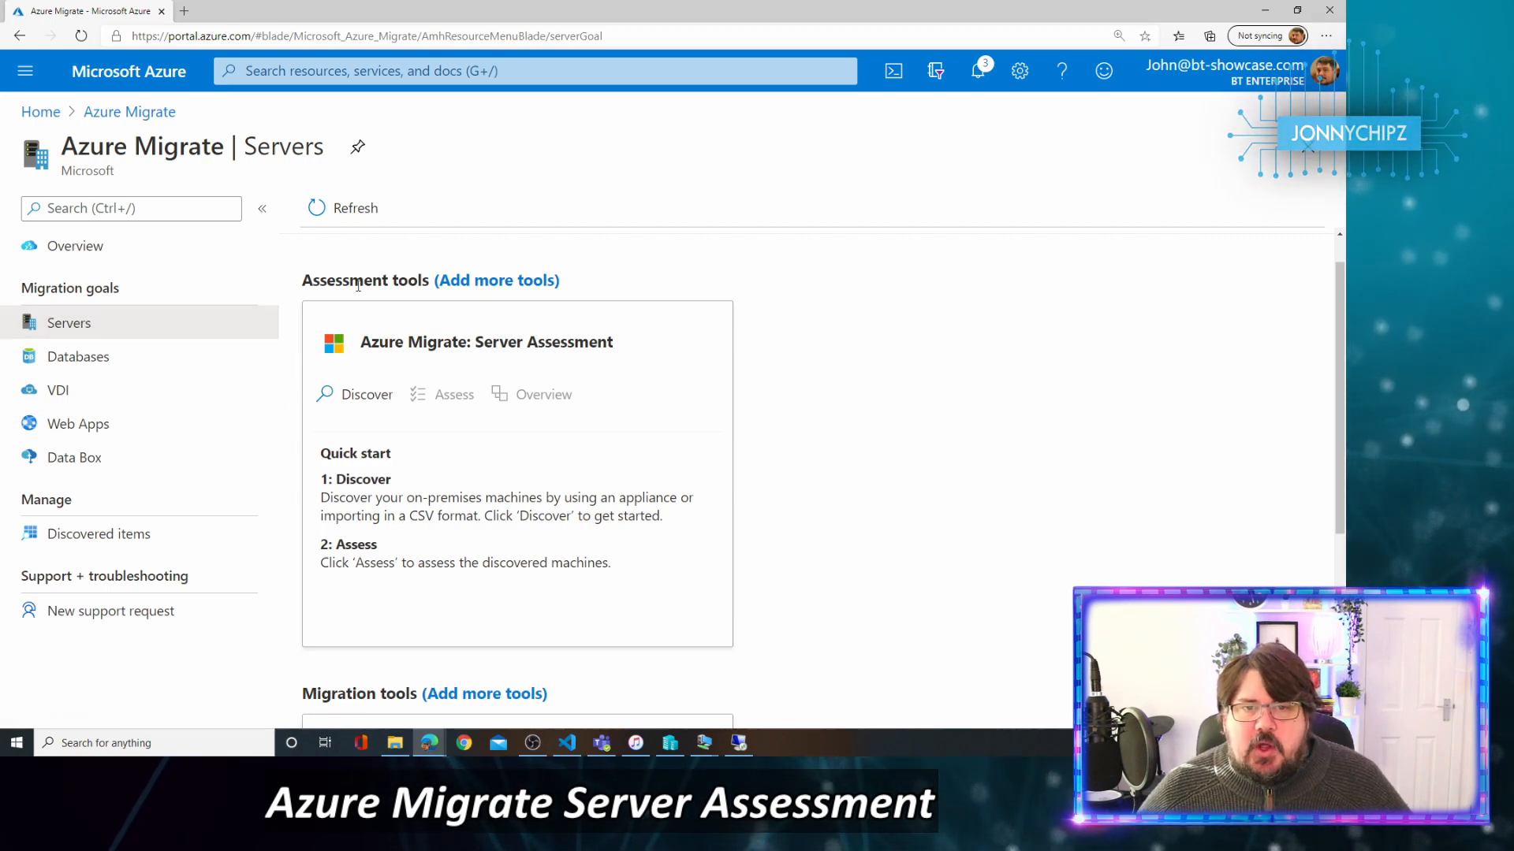
pyautogui.moveTo(303, 277); pyautogui.dragTo(413, 282)
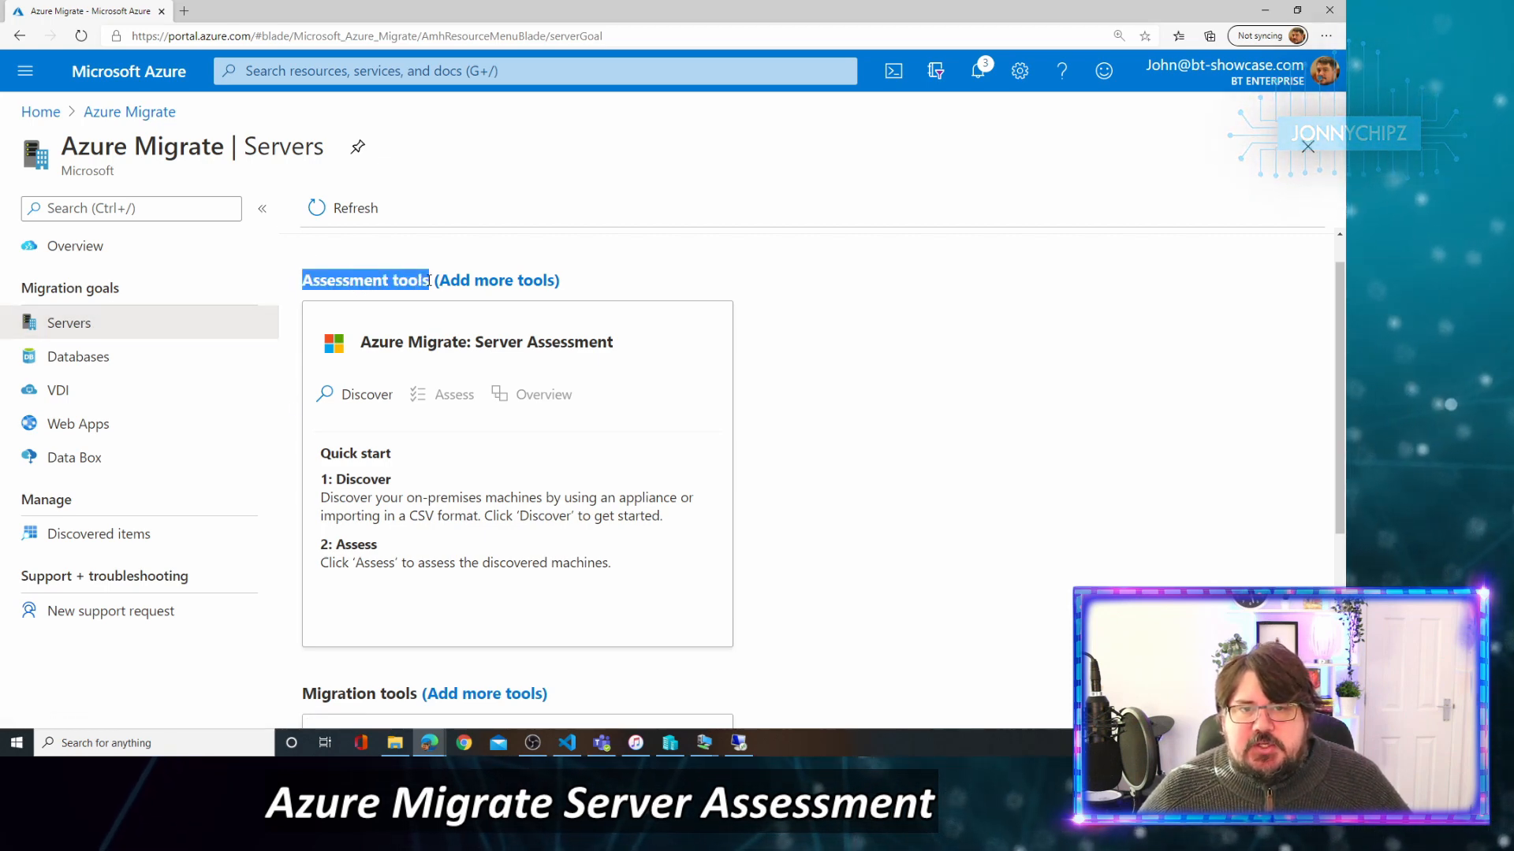
pyautogui.scroll(-1, 651, 292)
pyautogui.scroll(1, 492, 310)
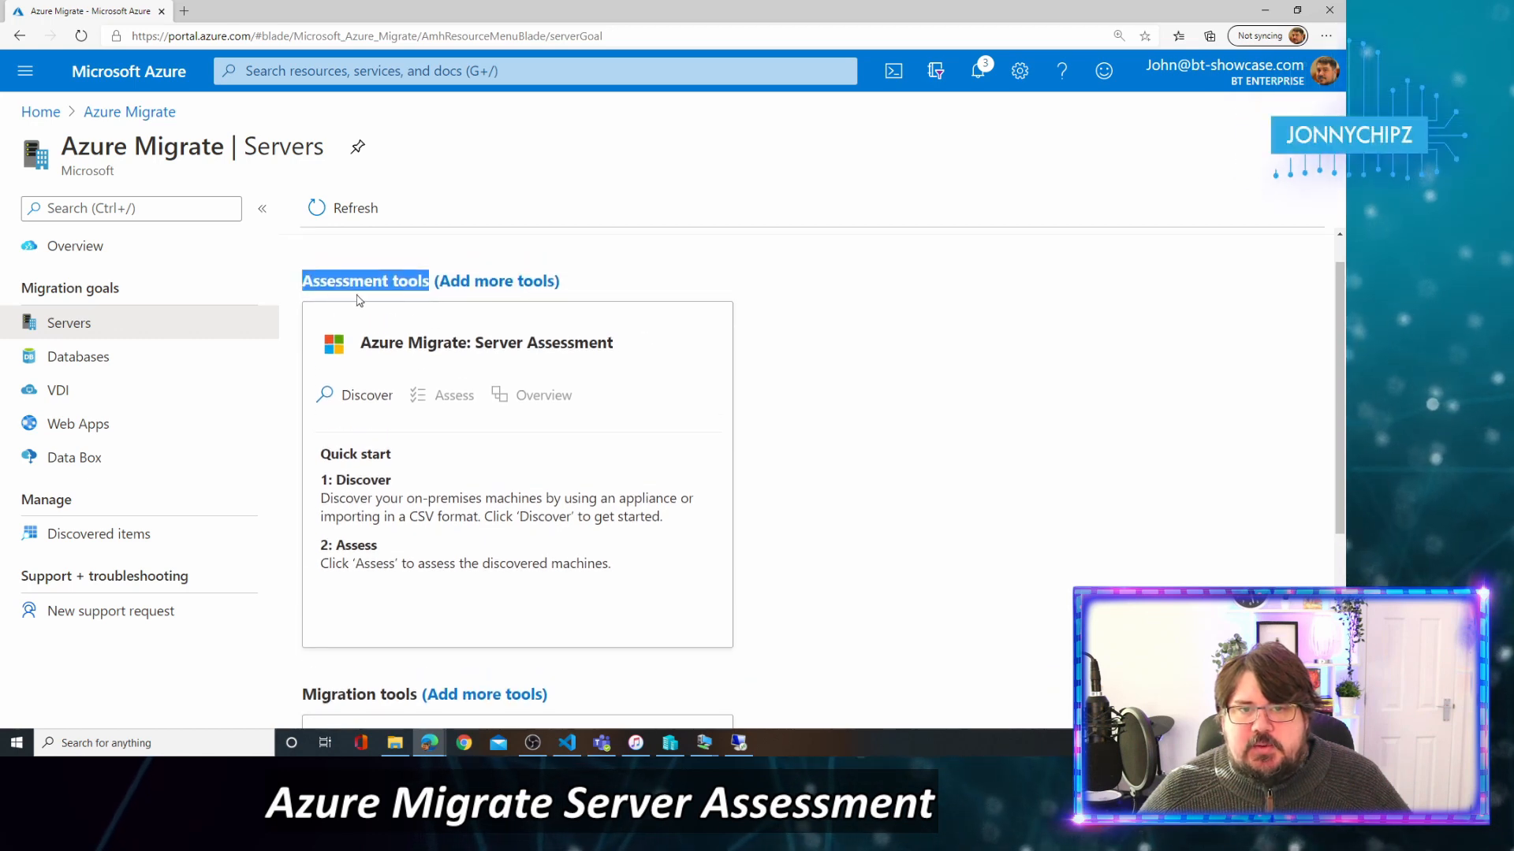
pyautogui.moveTo(303, 282); pyautogui.dragTo(424, 284)
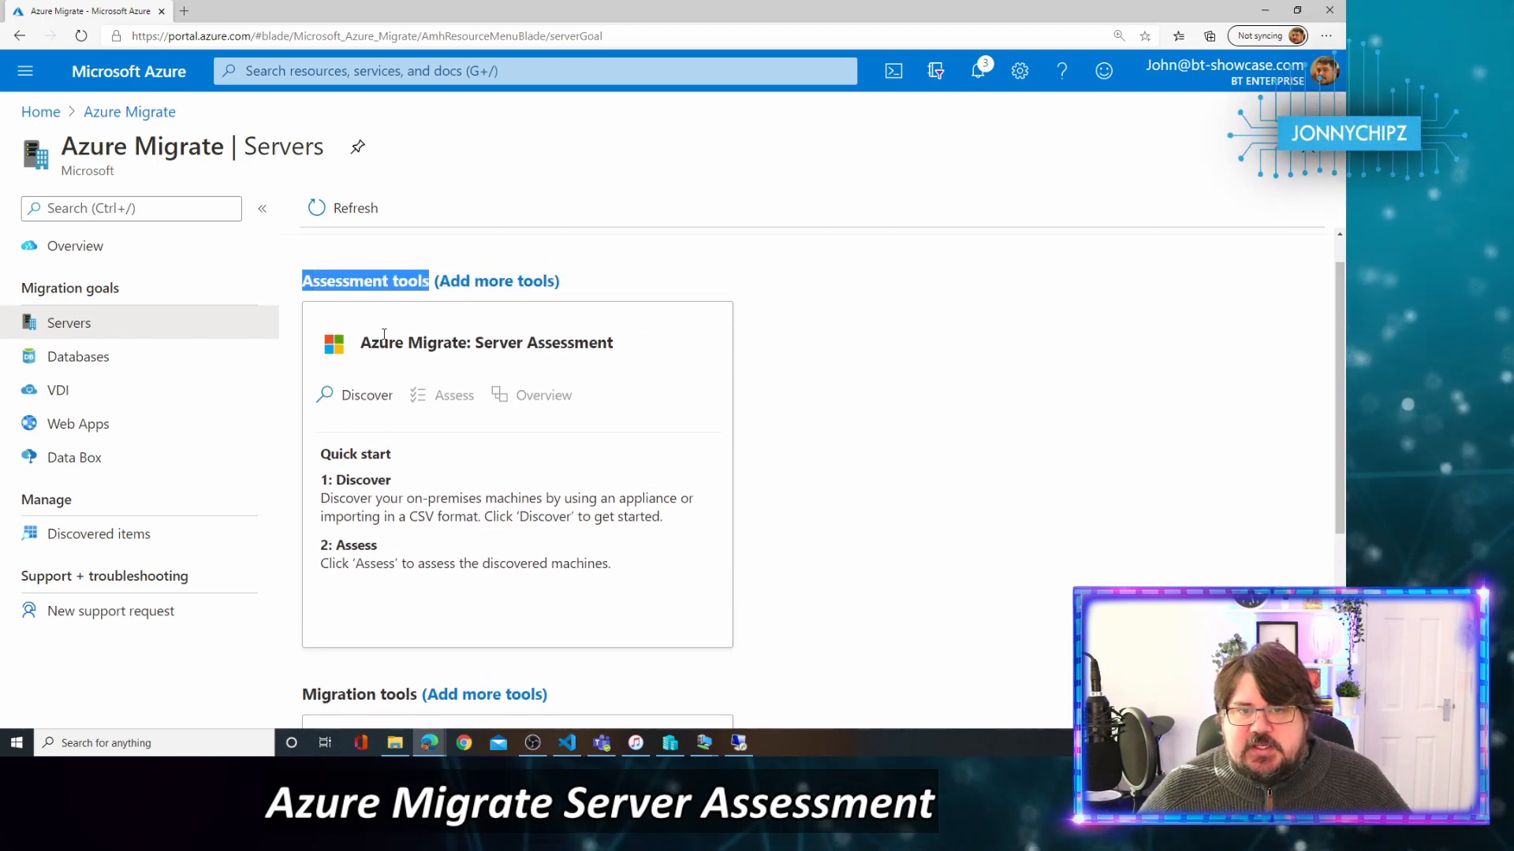
pyautogui.moveTo(363, 341); pyautogui.dragTo(451, 344)
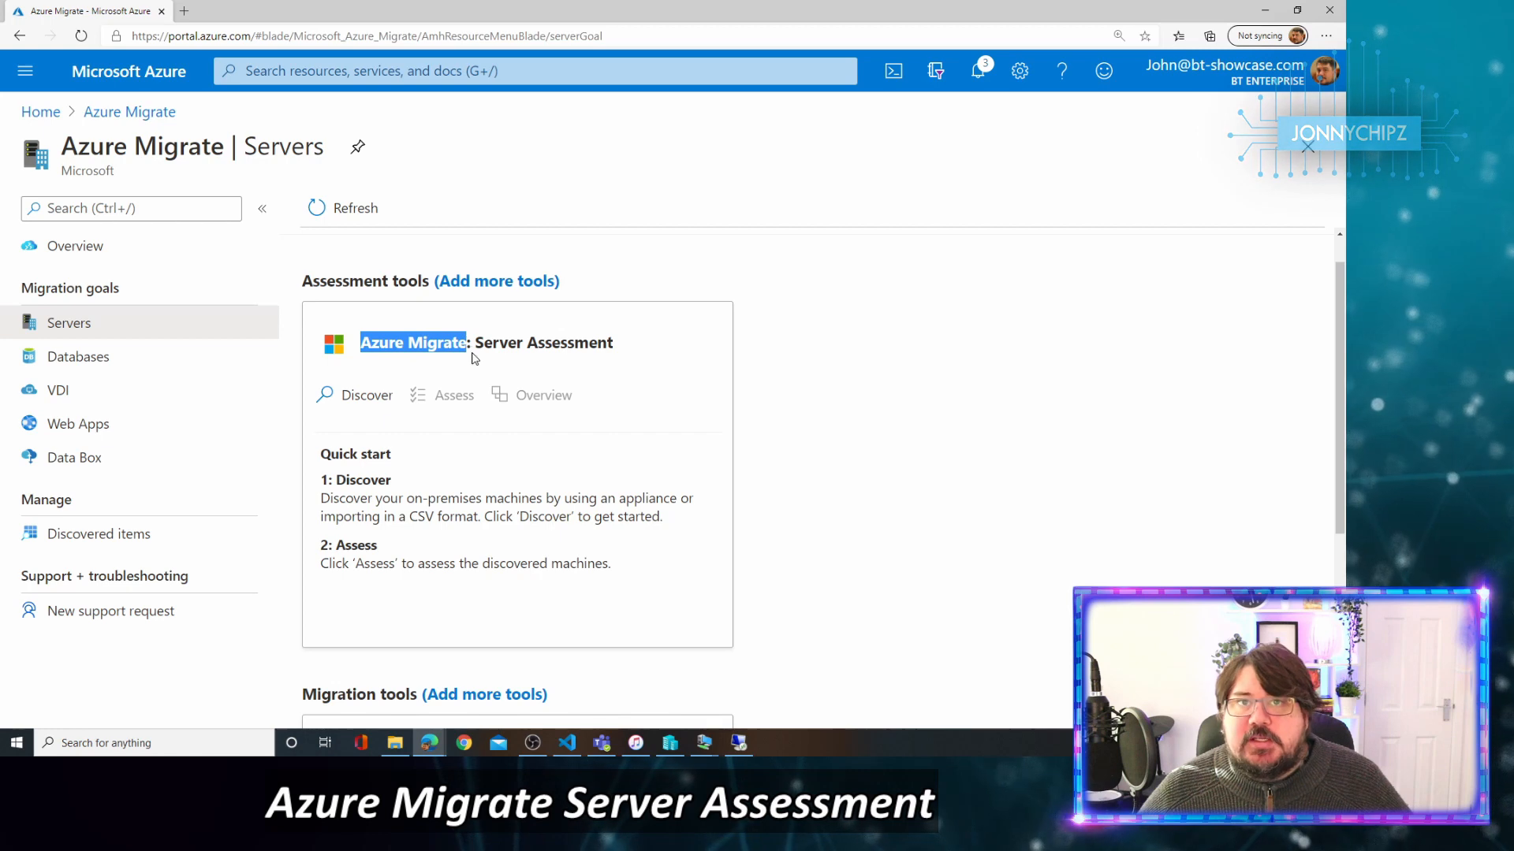
pyautogui.scroll(-4, 468, 358)
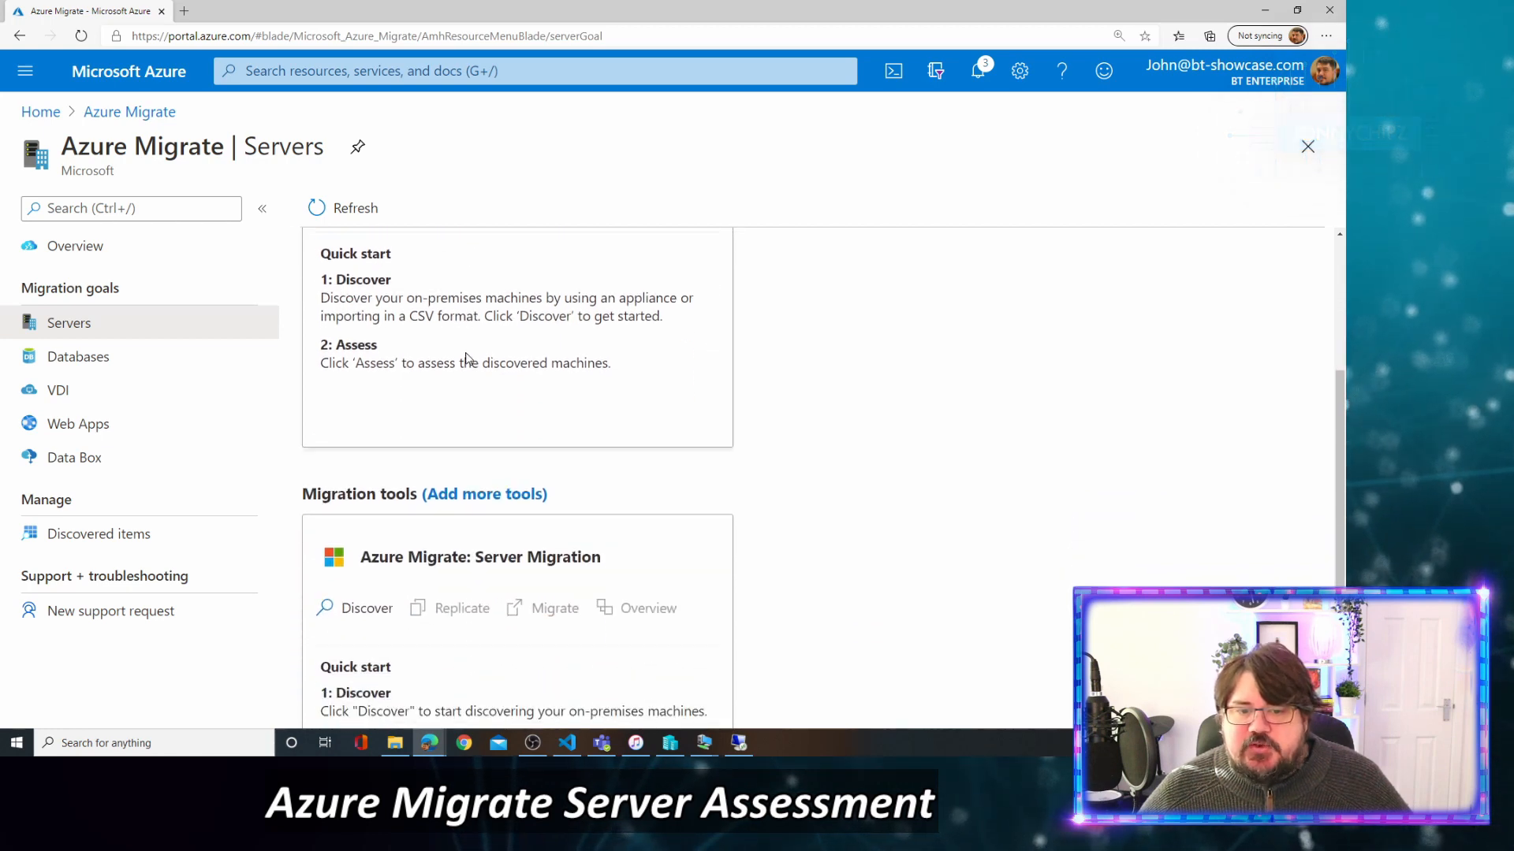
pyautogui.moveTo(303, 393); pyautogui.dragTo(417, 393)
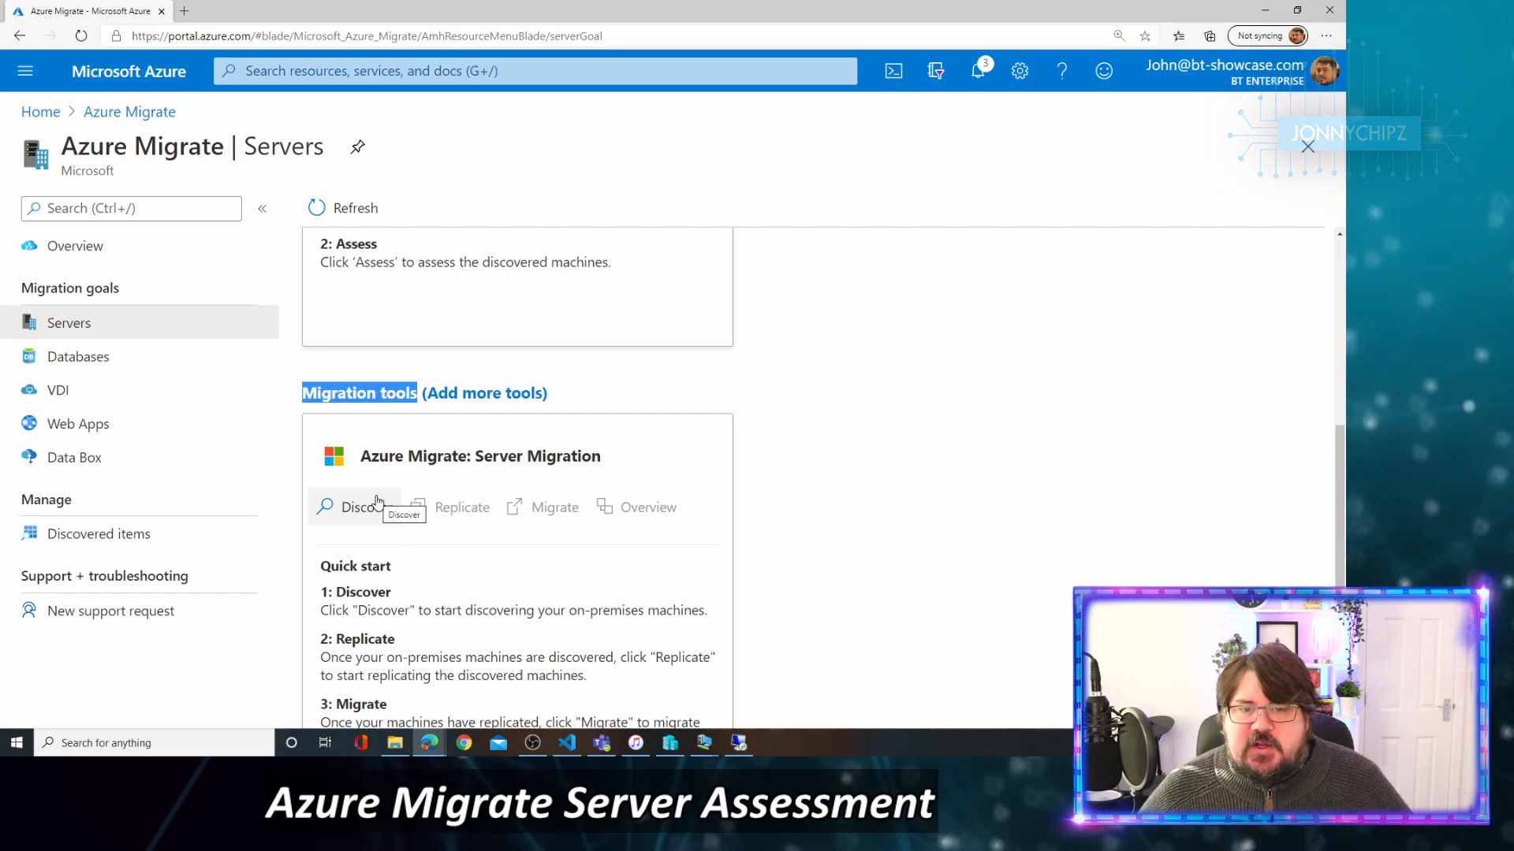
pyautogui.scroll(2, 367, 481)
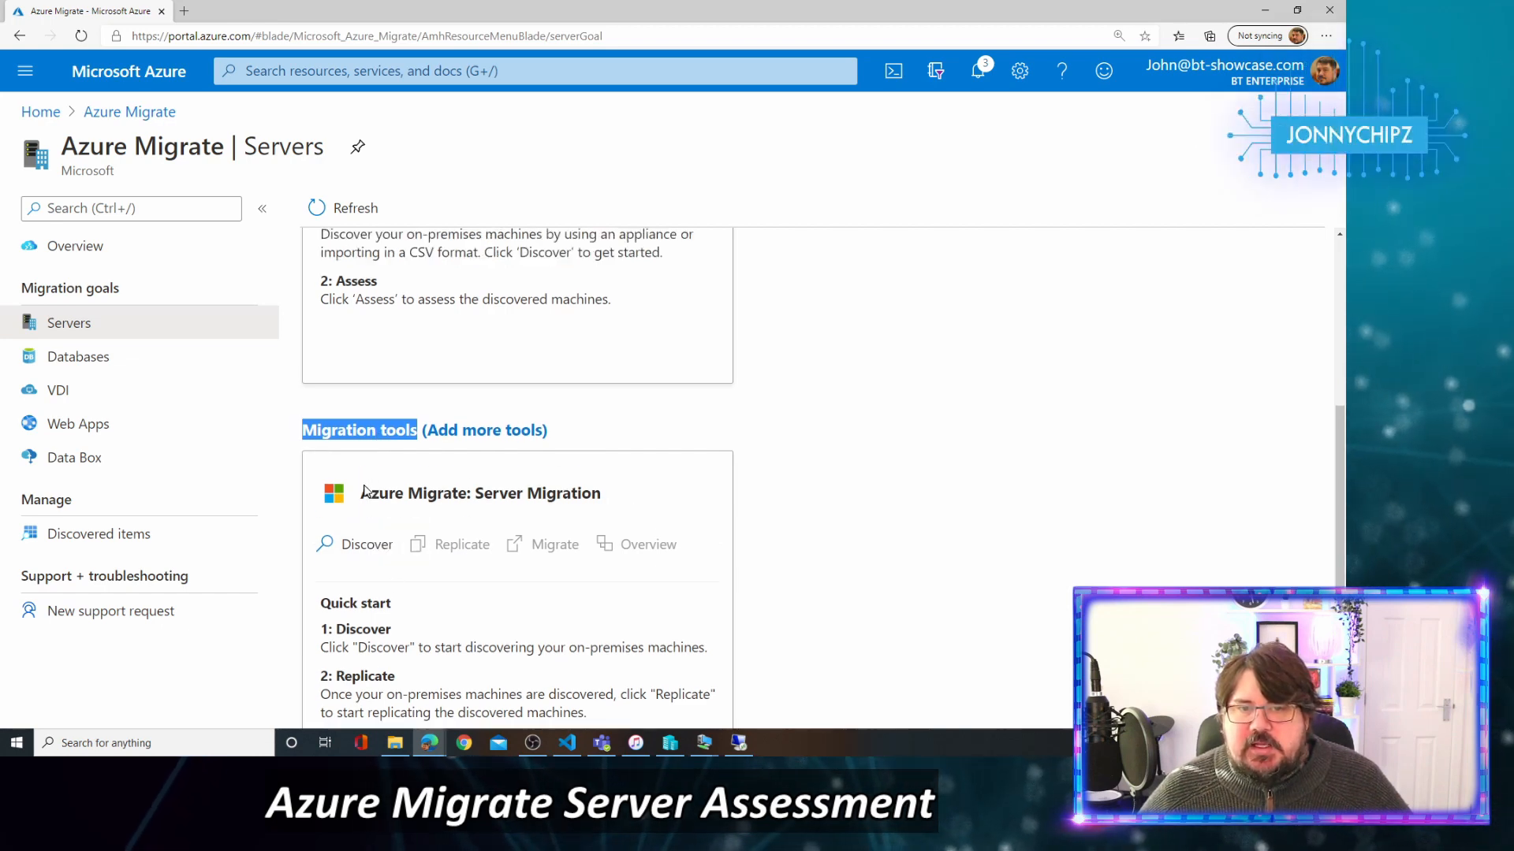
pyautogui.scroll(2, 367, 568)
pyautogui.scroll(1, 370, 574)
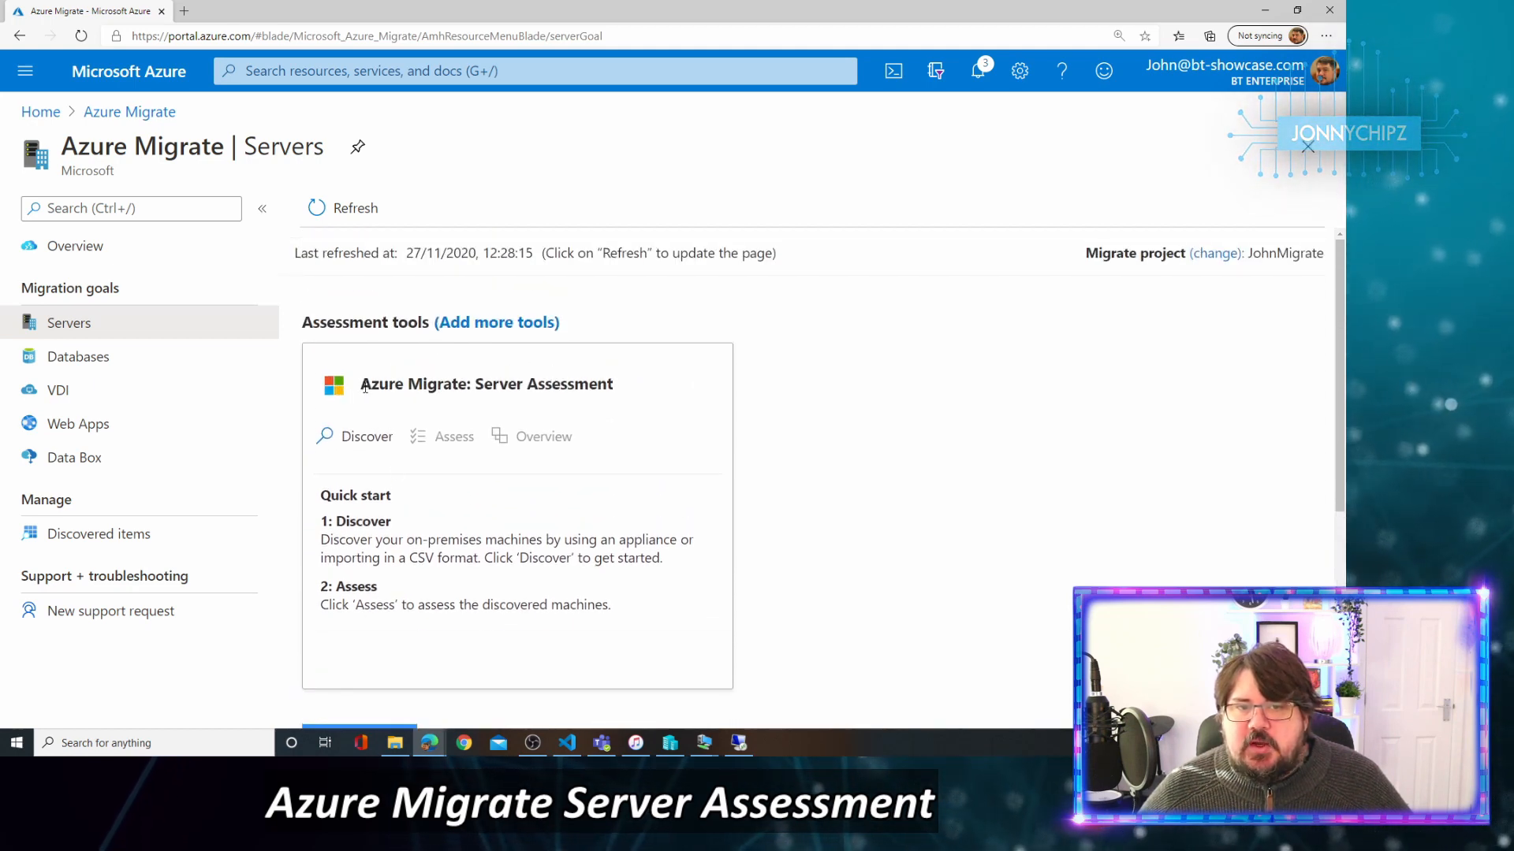
pyautogui.moveTo(365, 388); pyautogui.dragTo(462, 388)
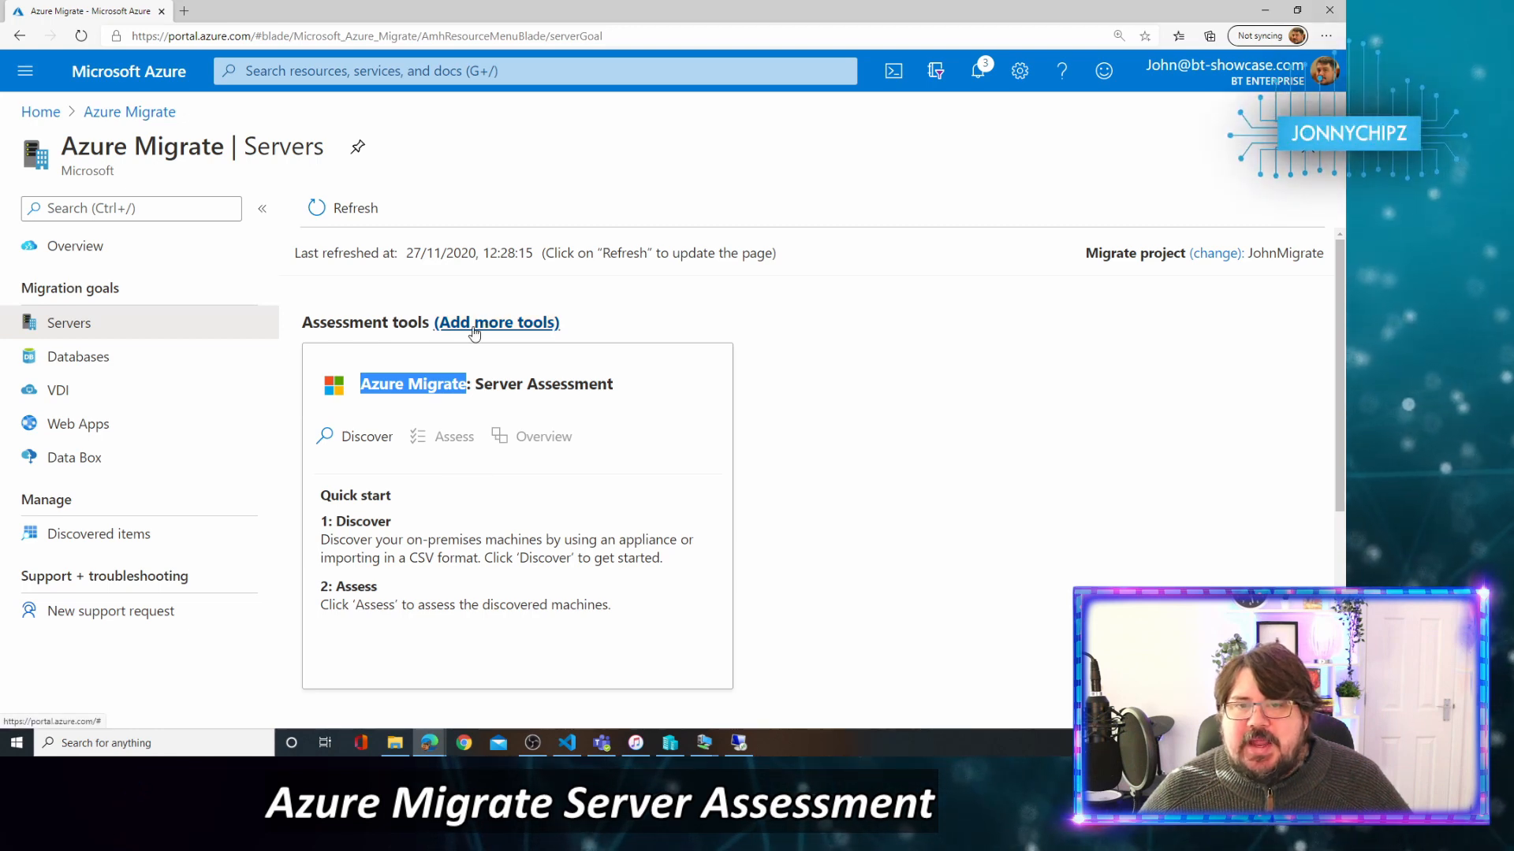
pyautogui.click(474, 325)
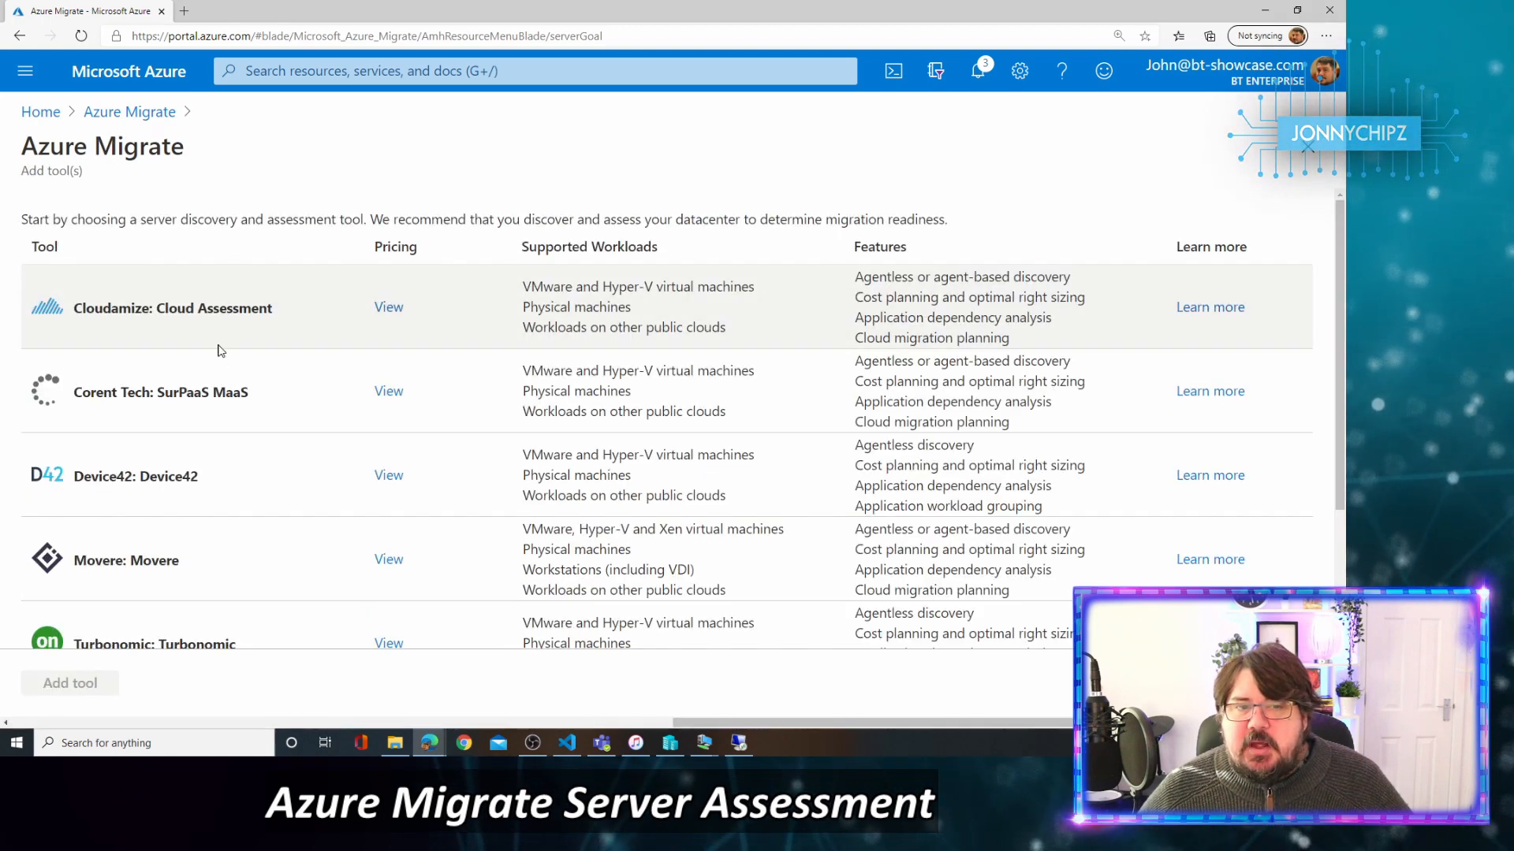
pyautogui.scroll(-3, 208, 478)
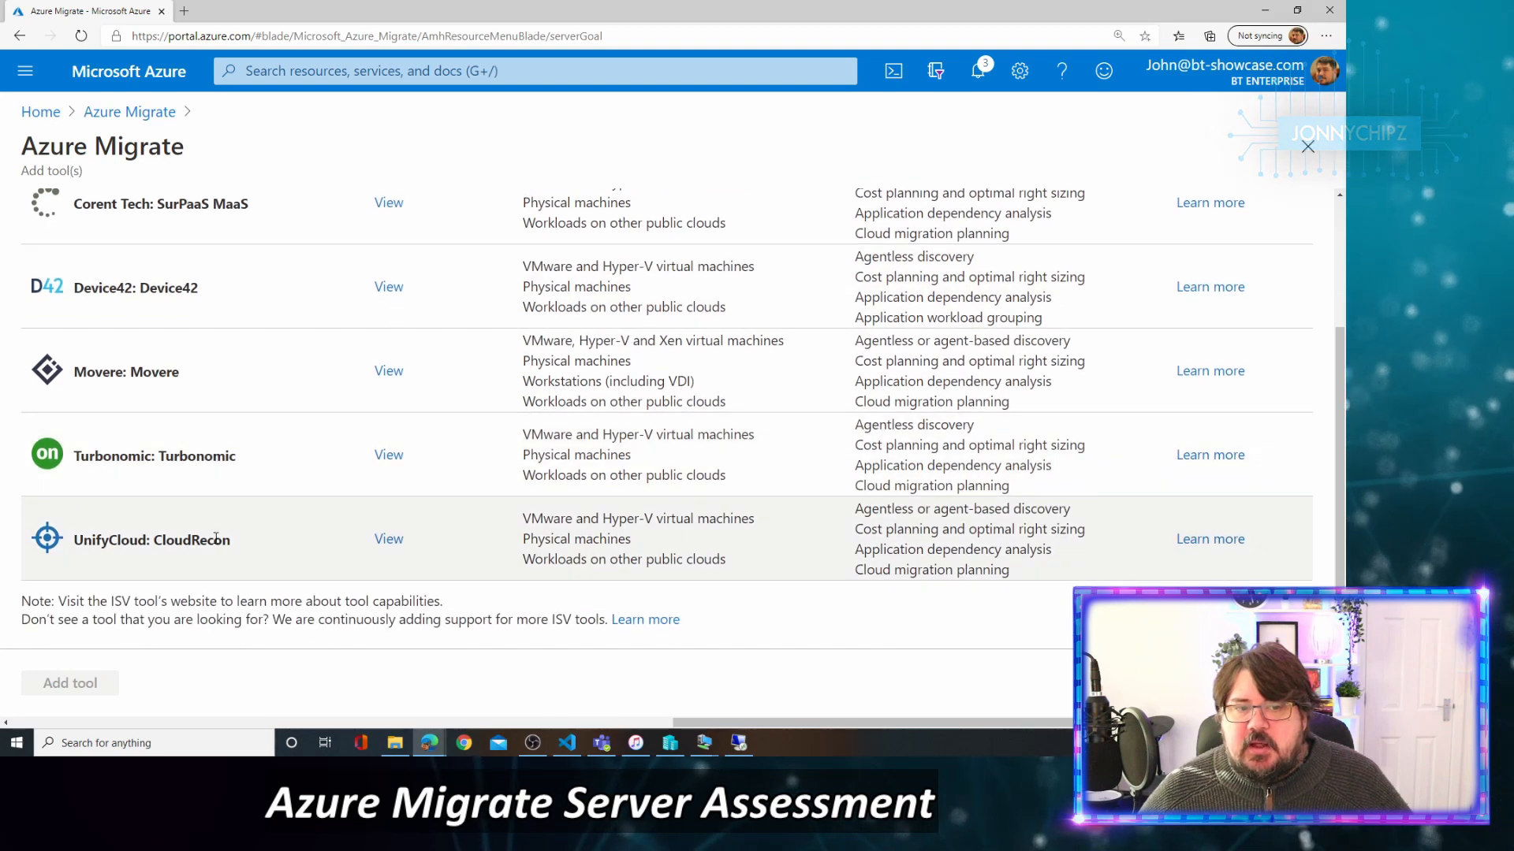
pyautogui.scroll(3, 215, 536)
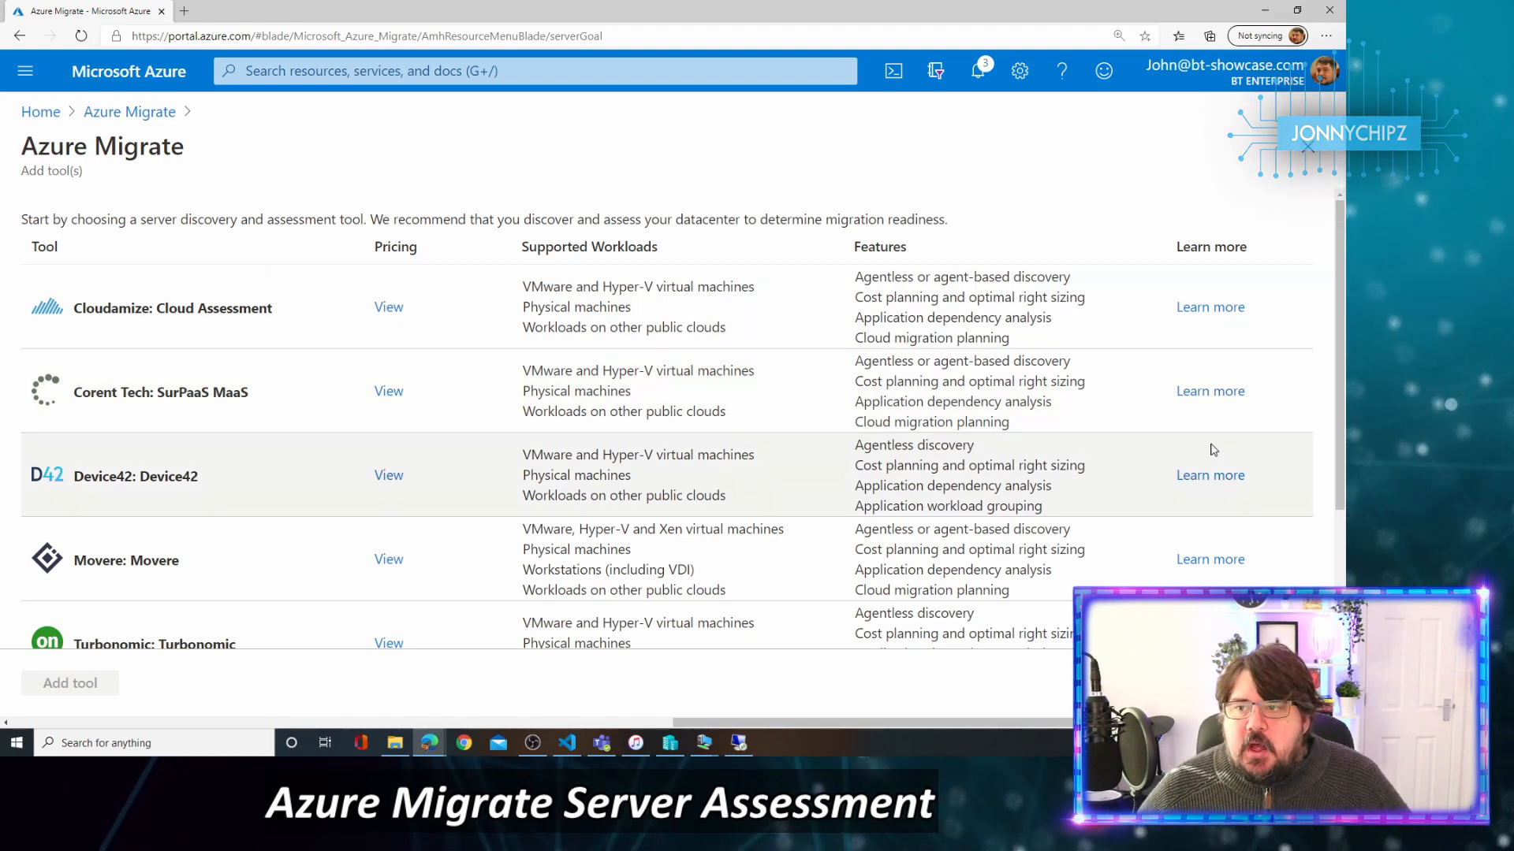
pyautogui.click(20, 35)
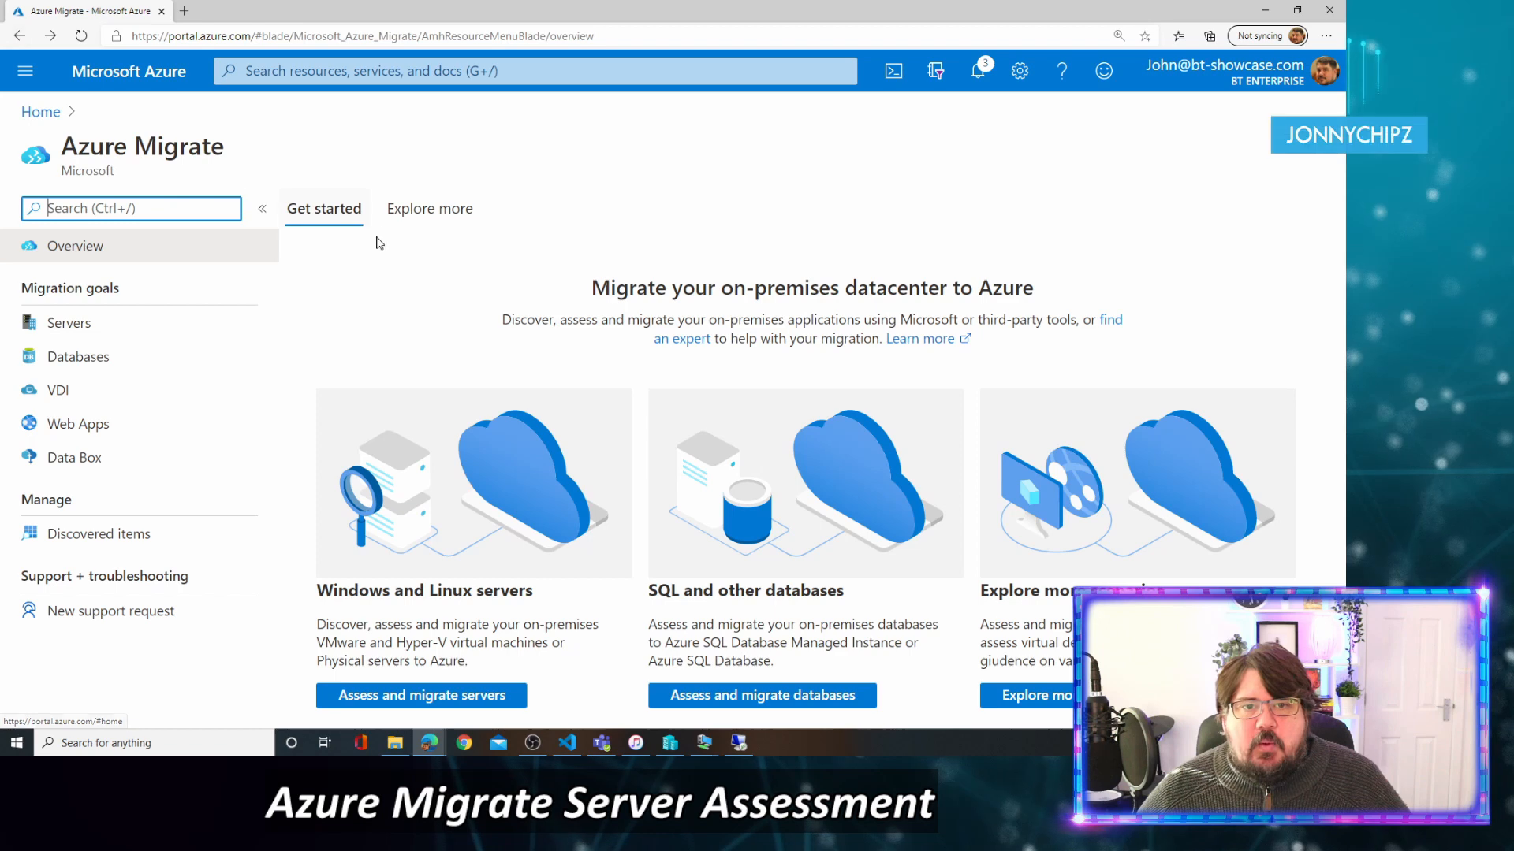
pyautogui.click(457, 694)
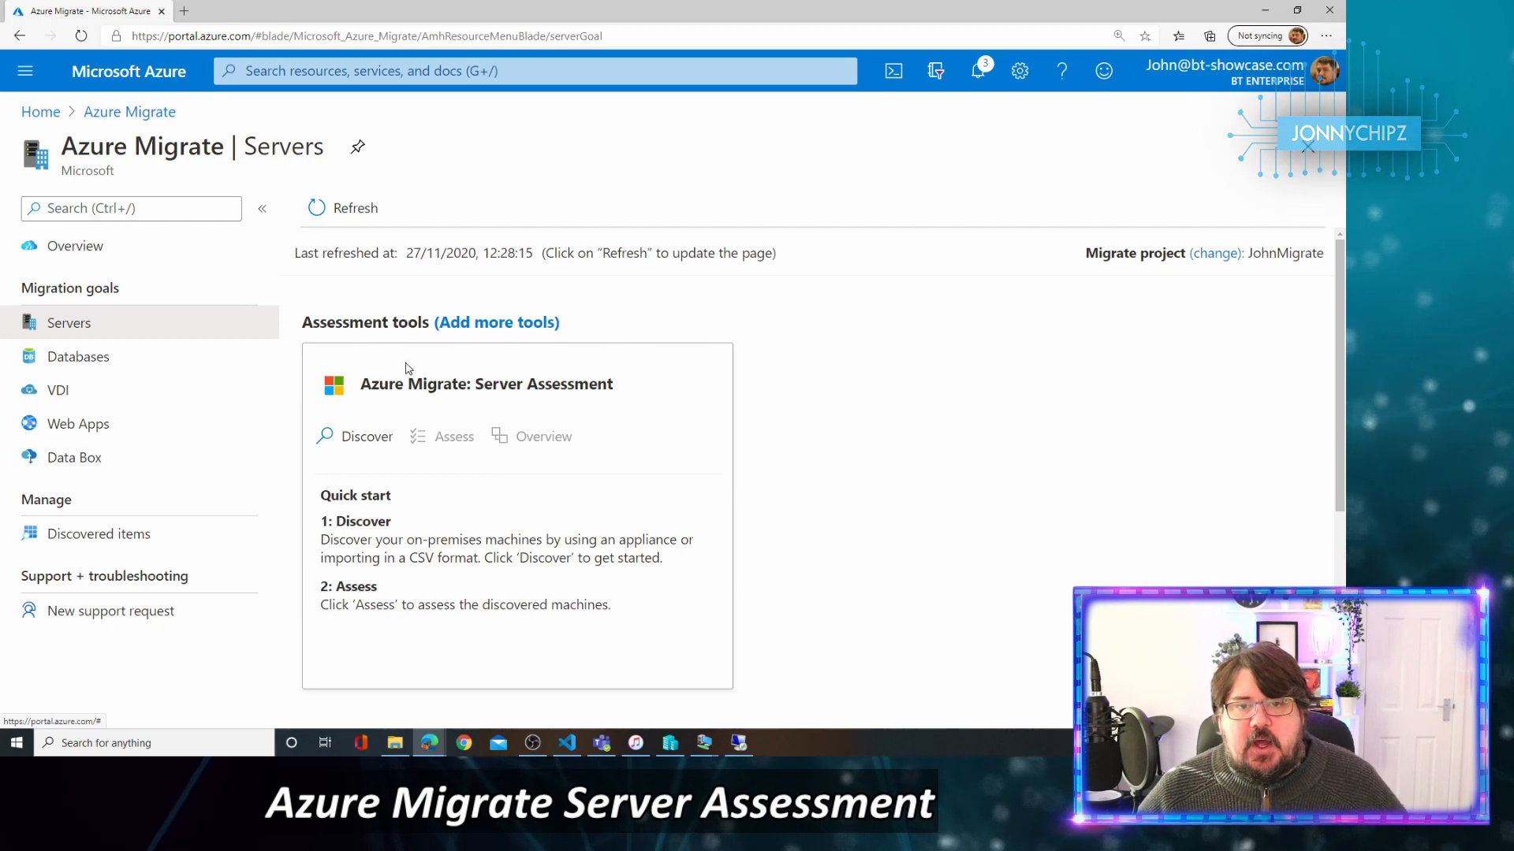
pyautogui.moveTo(359, 384); pyautogui.dragTo(457, 381)
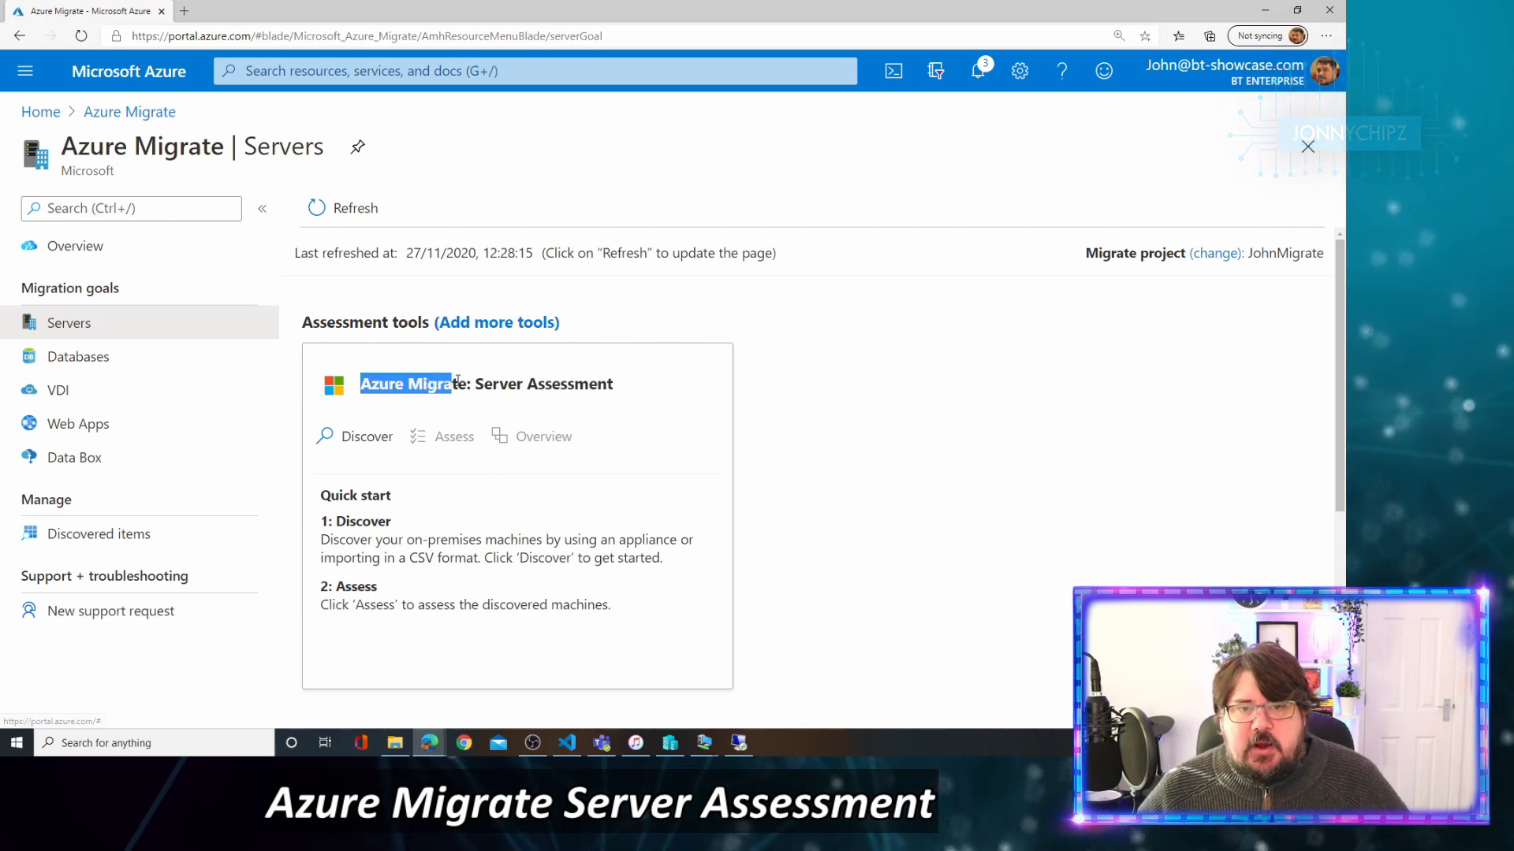
pyautogui.click(350, 445)
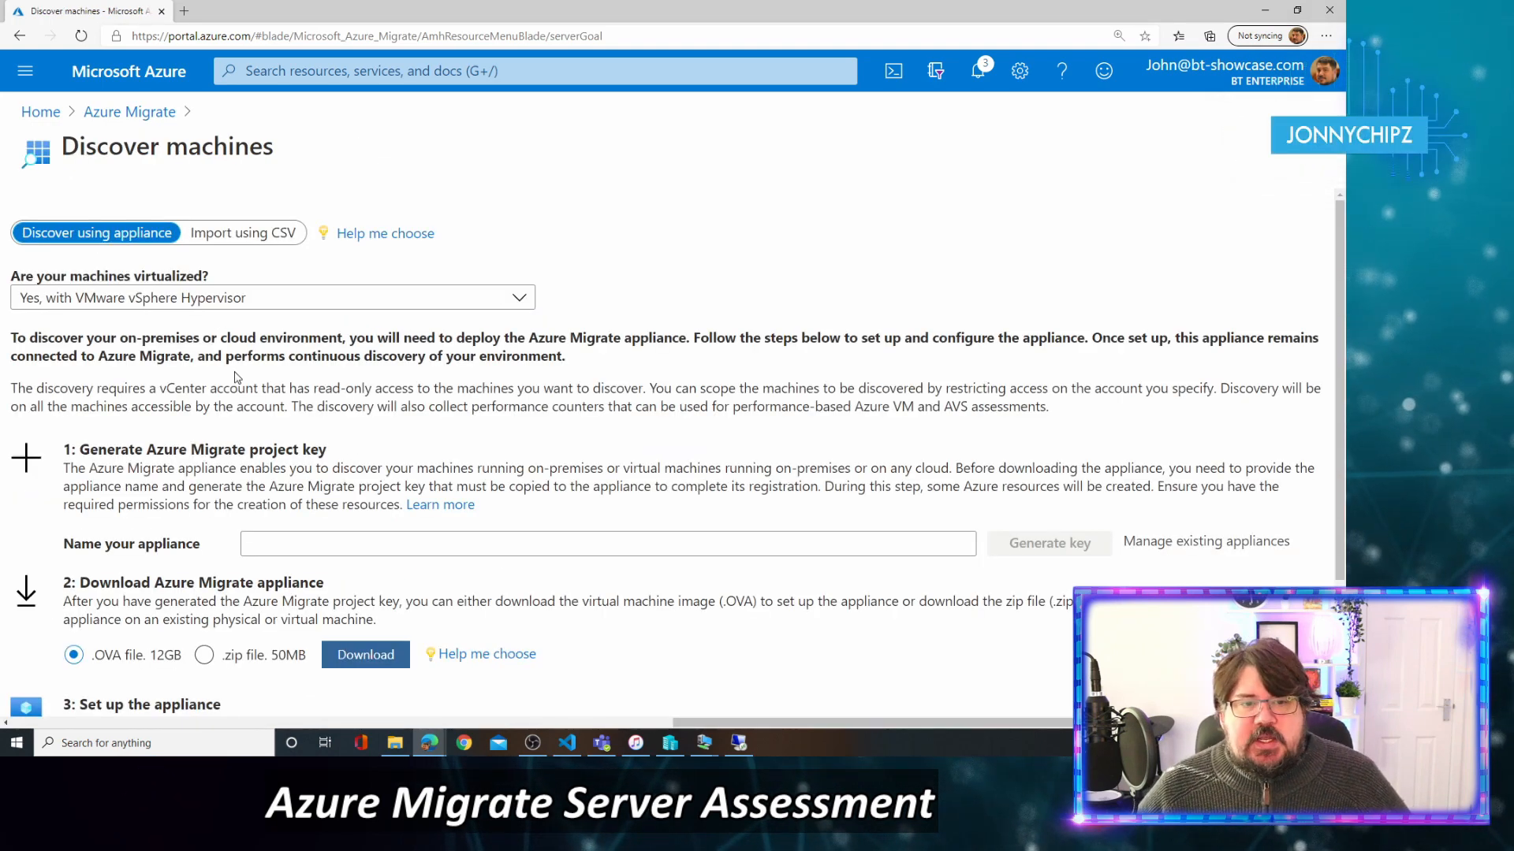
# Set 'Are your machines virtualized?' to 'Yes, with Hyper-V' on the Discover machines page.
pyautogui.scroll(-2, 234, 377)
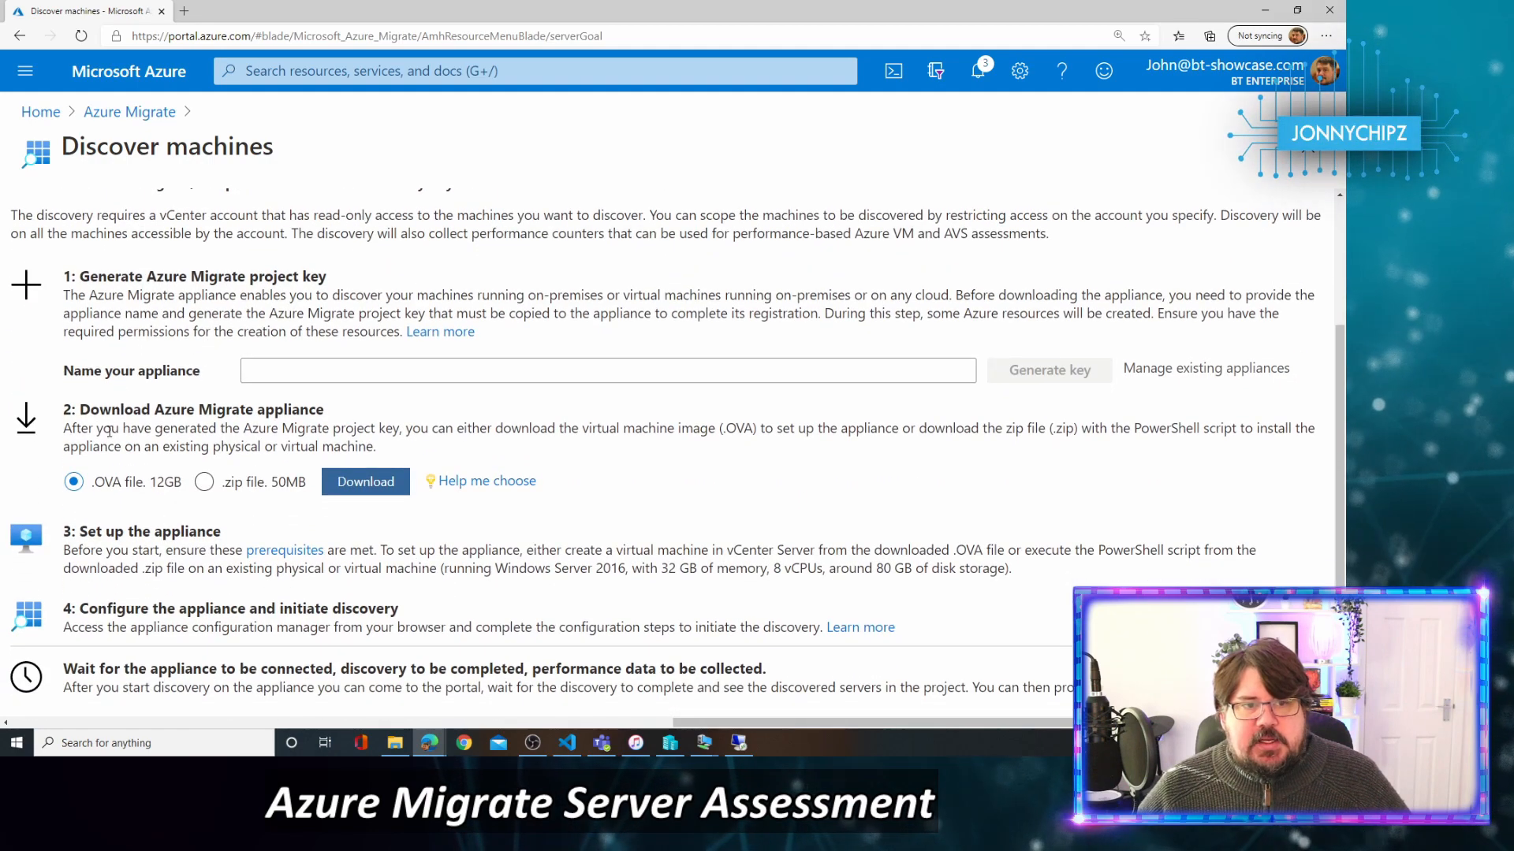
pyautogui.scroll(2, 145, 392)
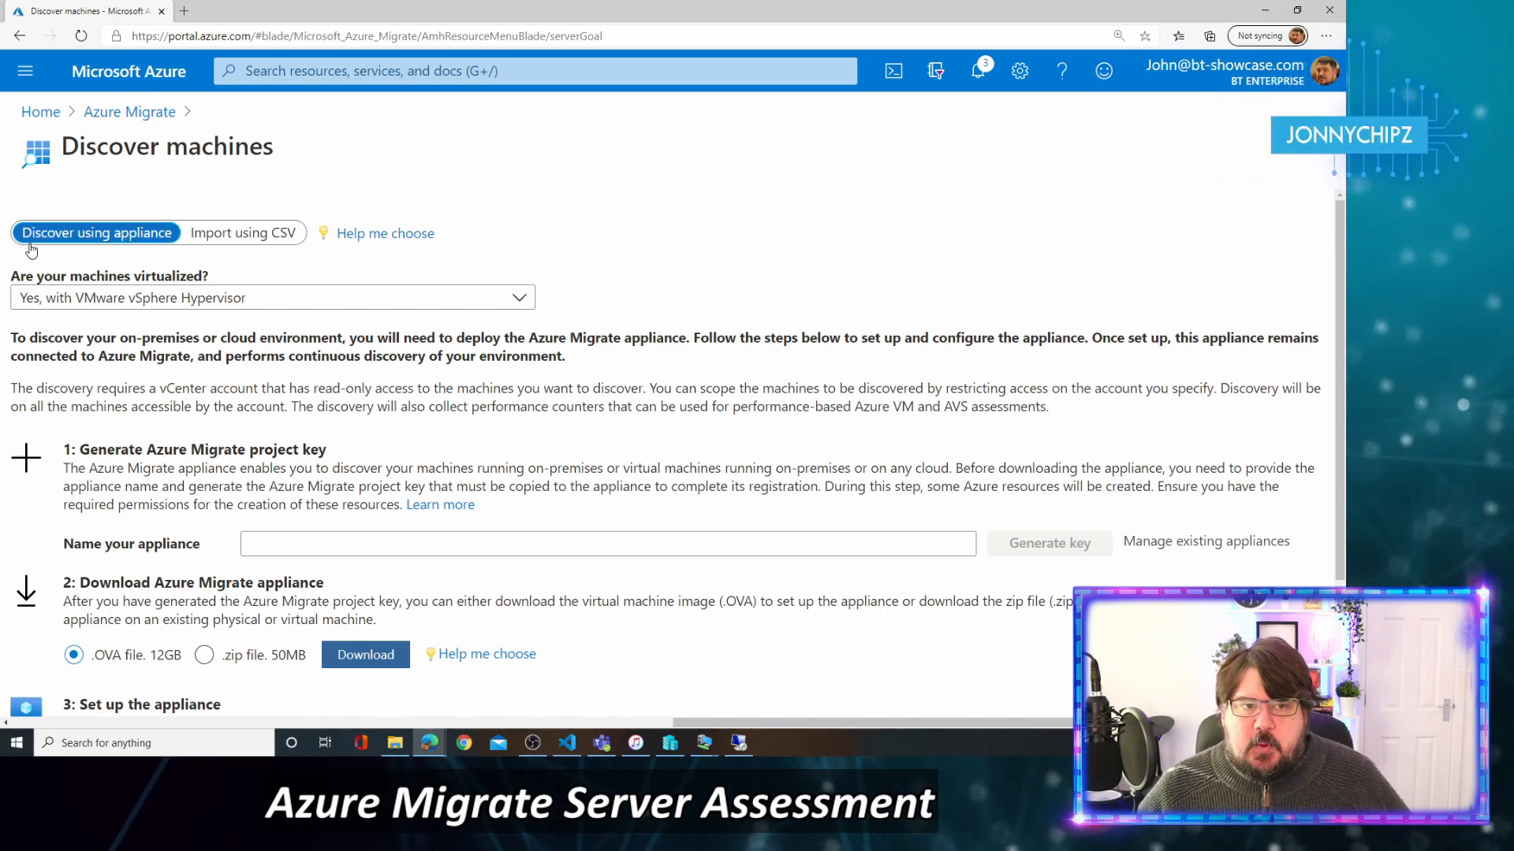
pyautogui.click(124, 304)
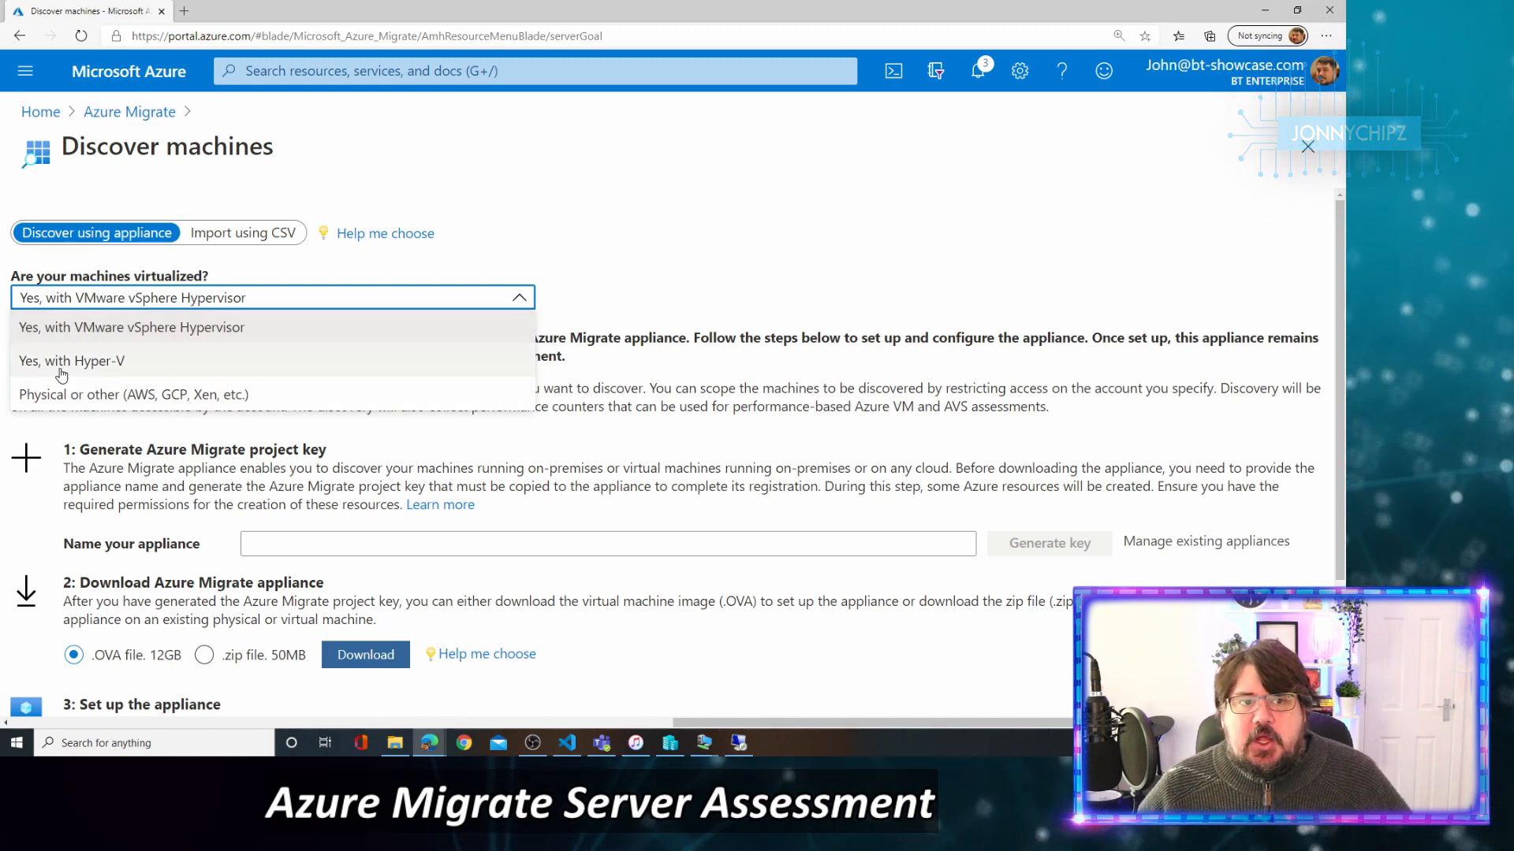
pyautogui.click(200, 360)
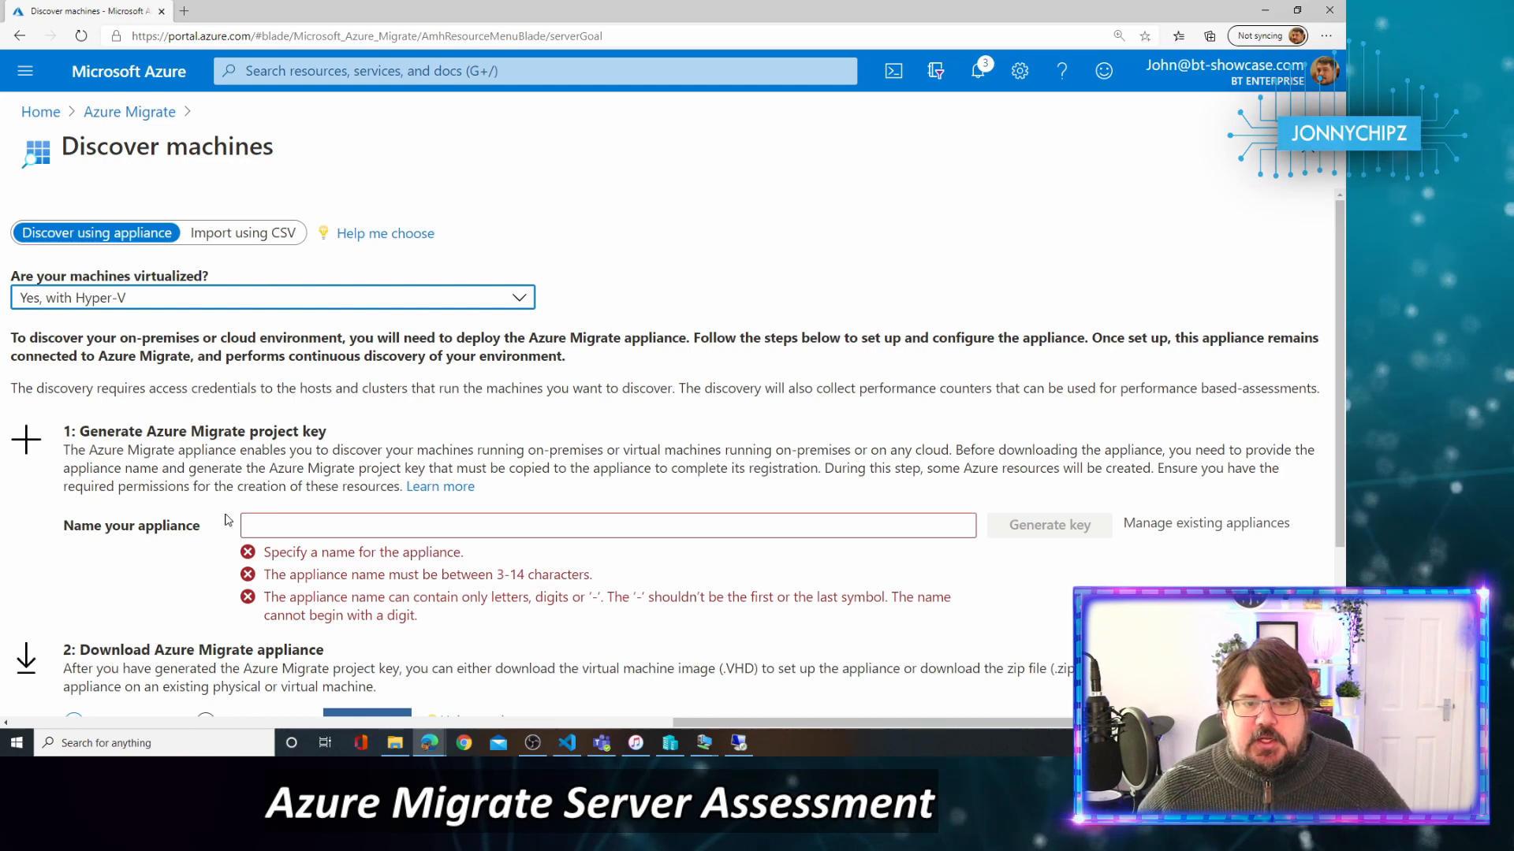
# Name the appliance JonnychipzAM01 and generate the Azure Migrate project key.
pyautogui.click(313, 522)
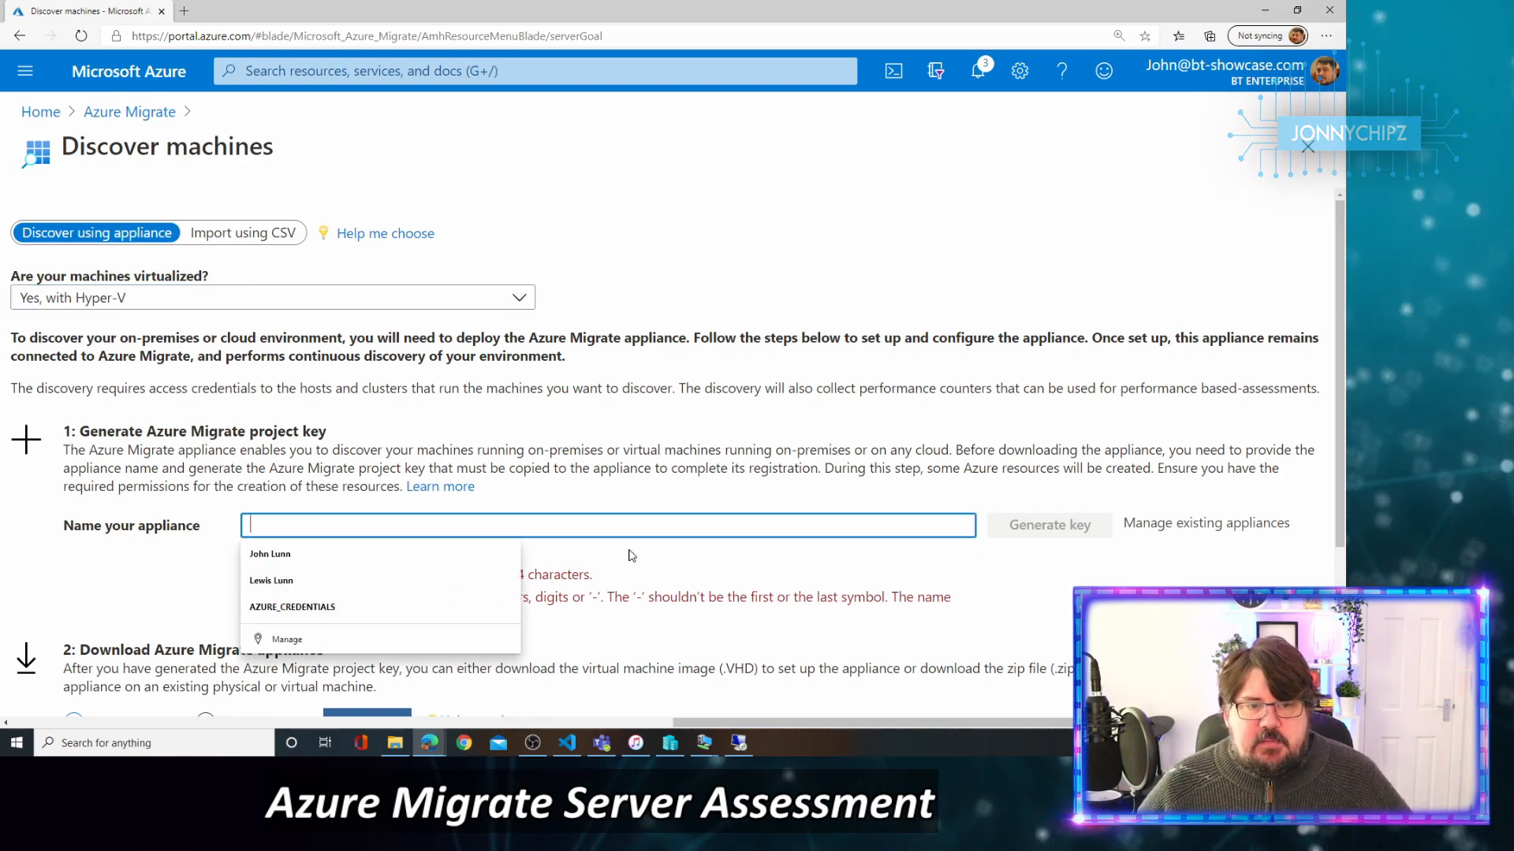
pyautogui.write('Jonny')
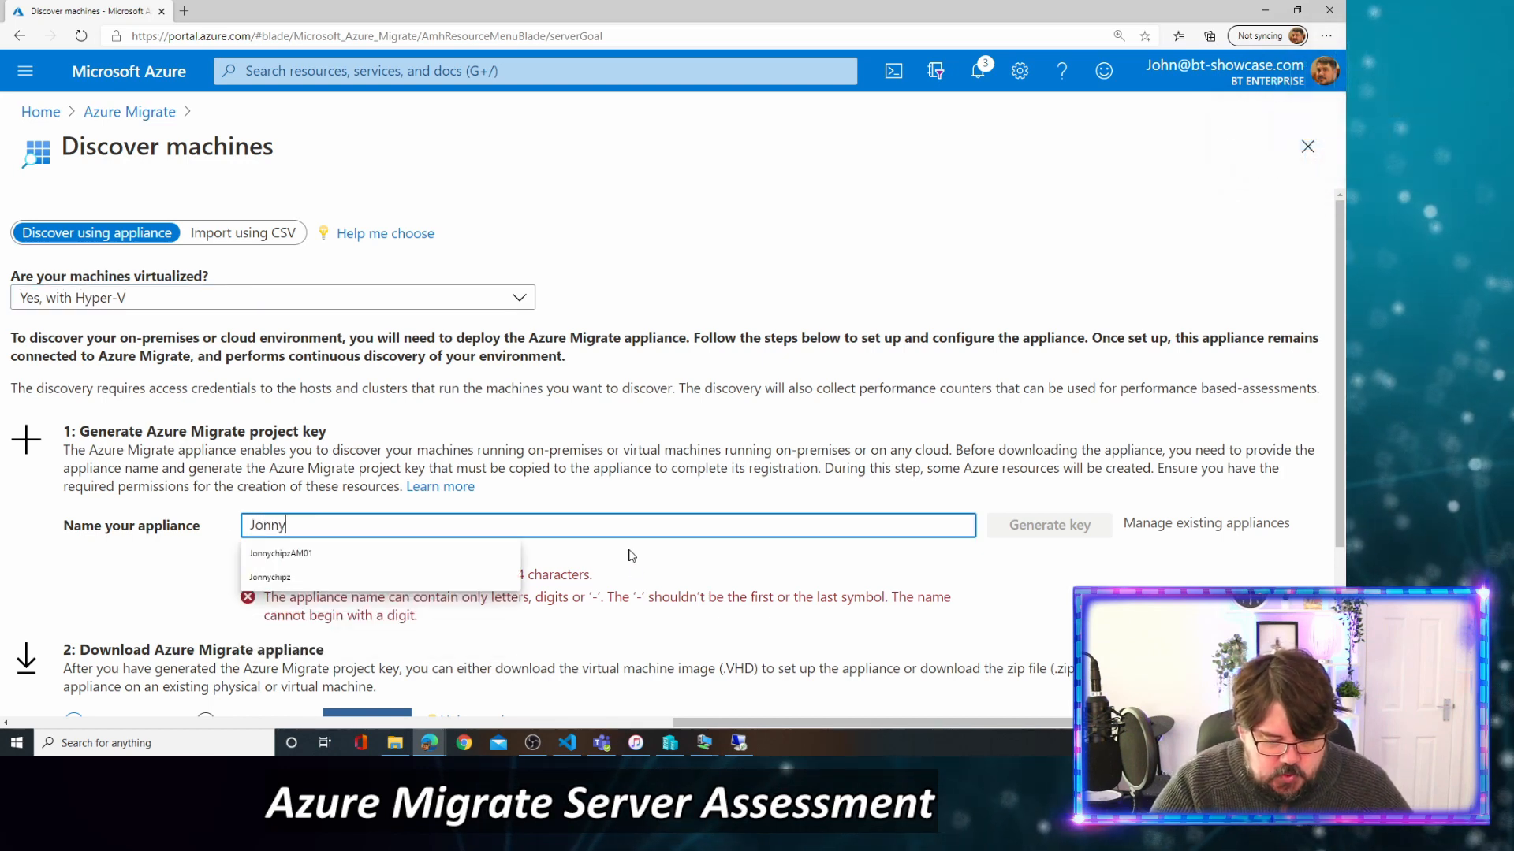
pyautogui.write('chip')
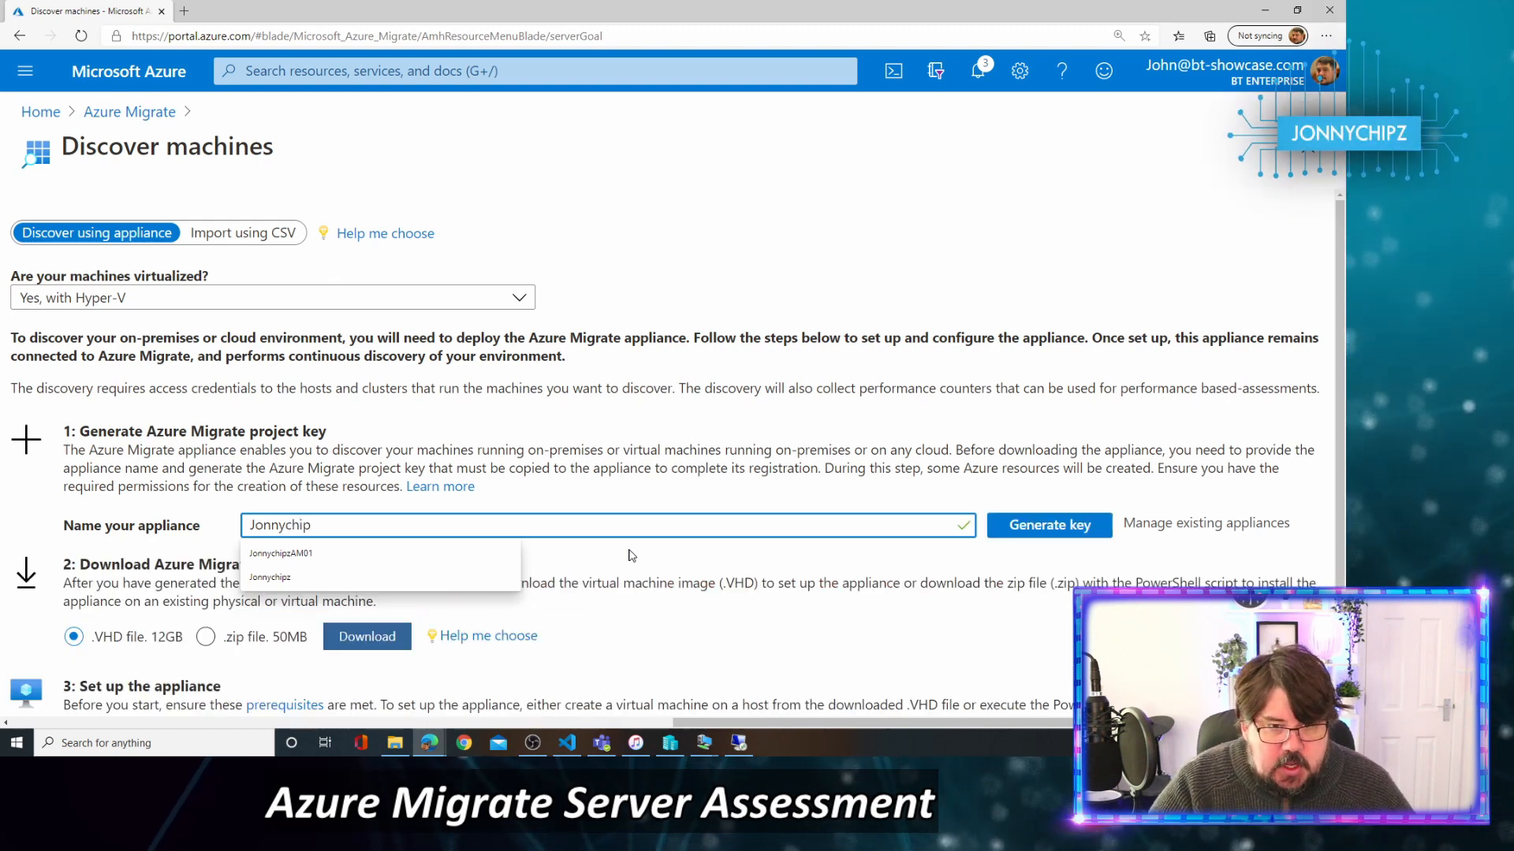
pyautogui.write('zAM01')
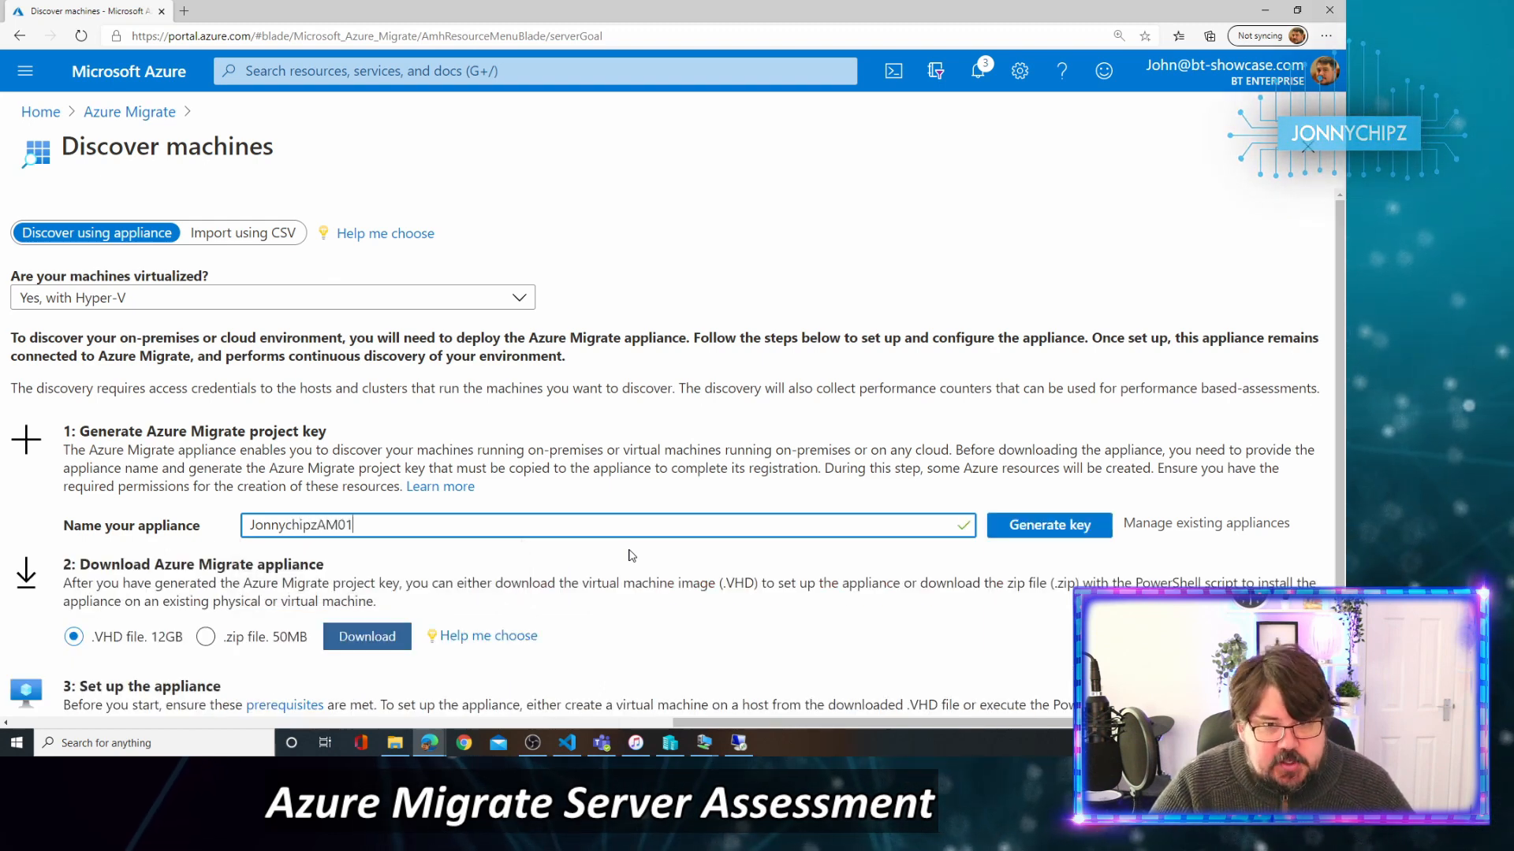
pyautogui.click(1079, 533)
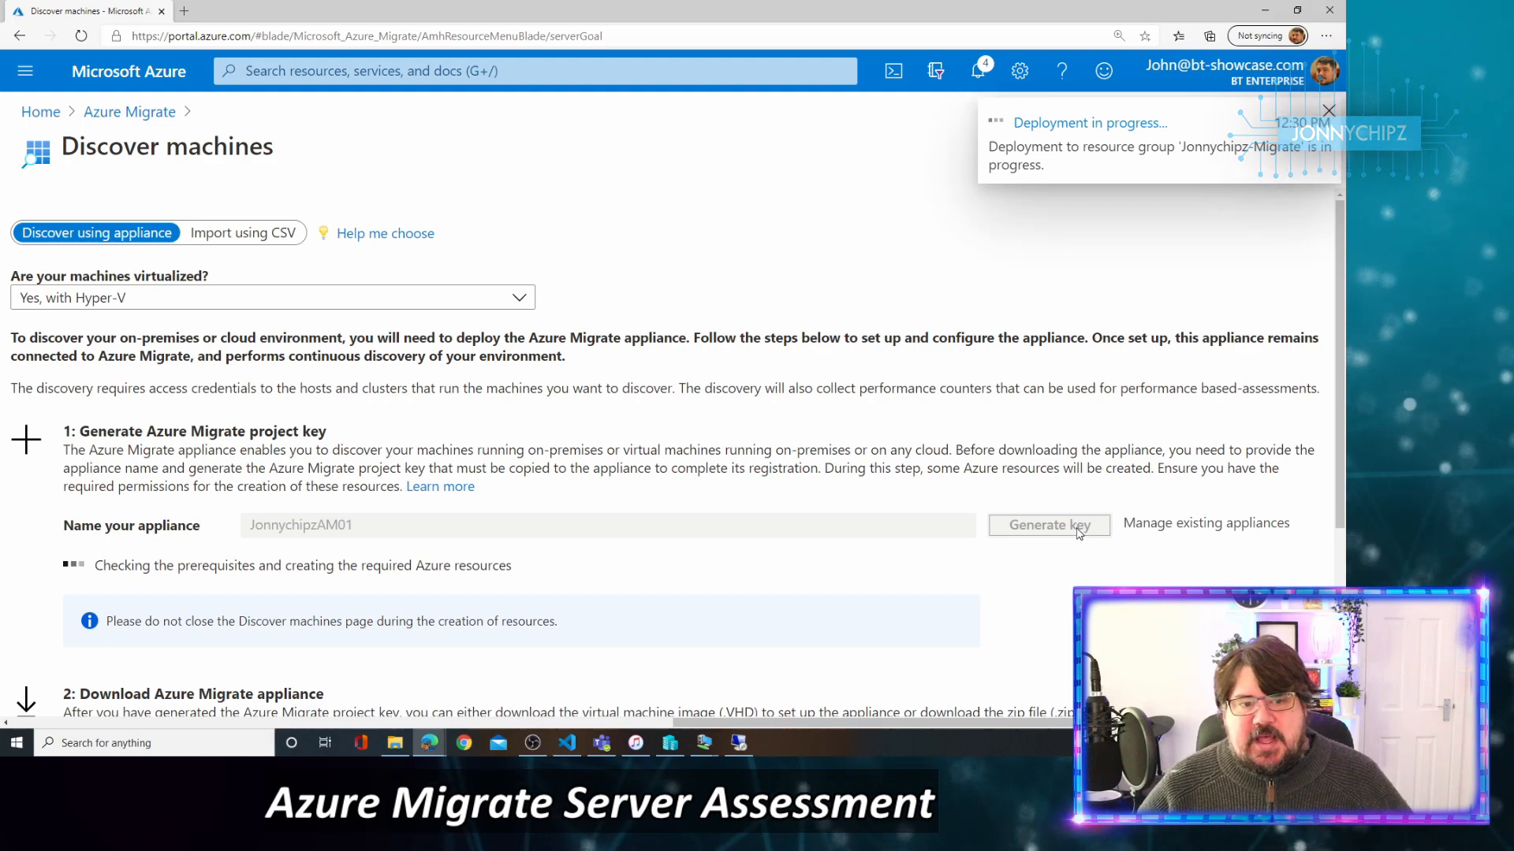
# Launch Notepad from Start search, place it beside the portal, and copy the project key.
pyautogui.click(22, 747)
pyautogui.write('note')
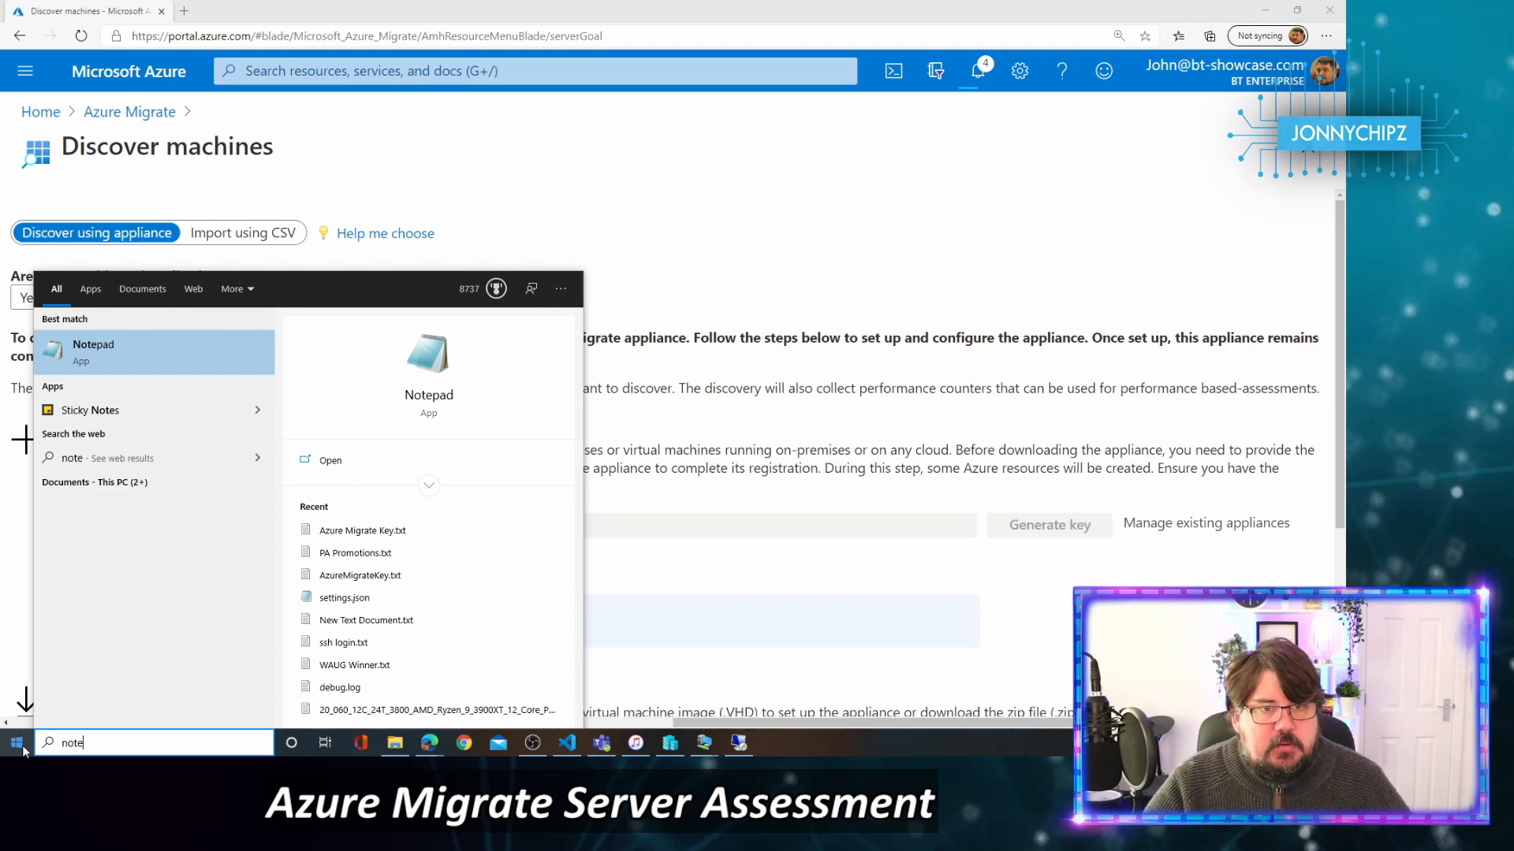
pyautogui.press('Return')
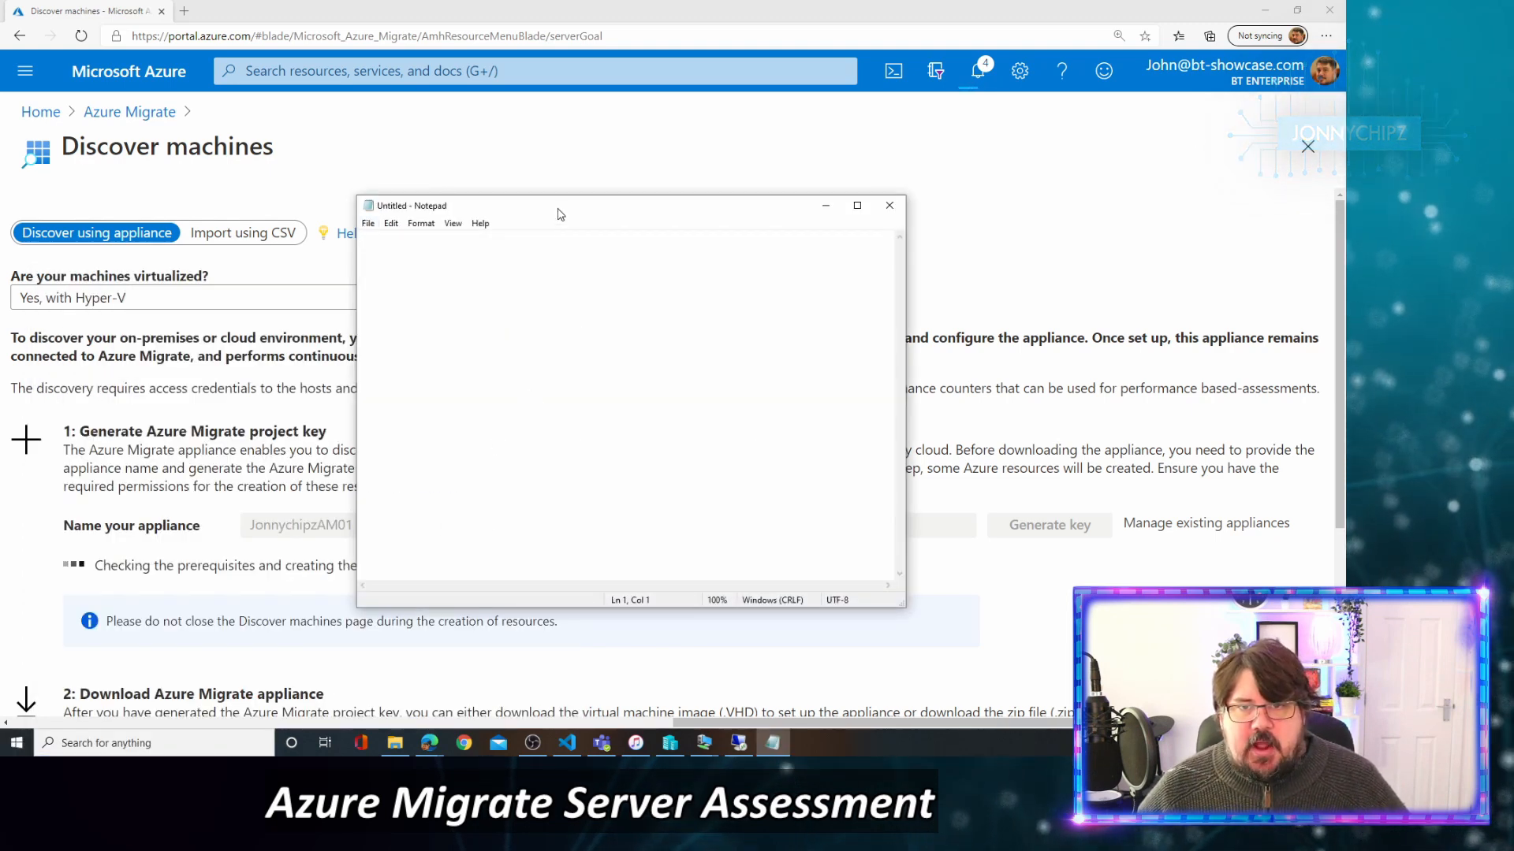
pyautogui.moveTo(559, 214); pyautogui.dragTo(688, 132)
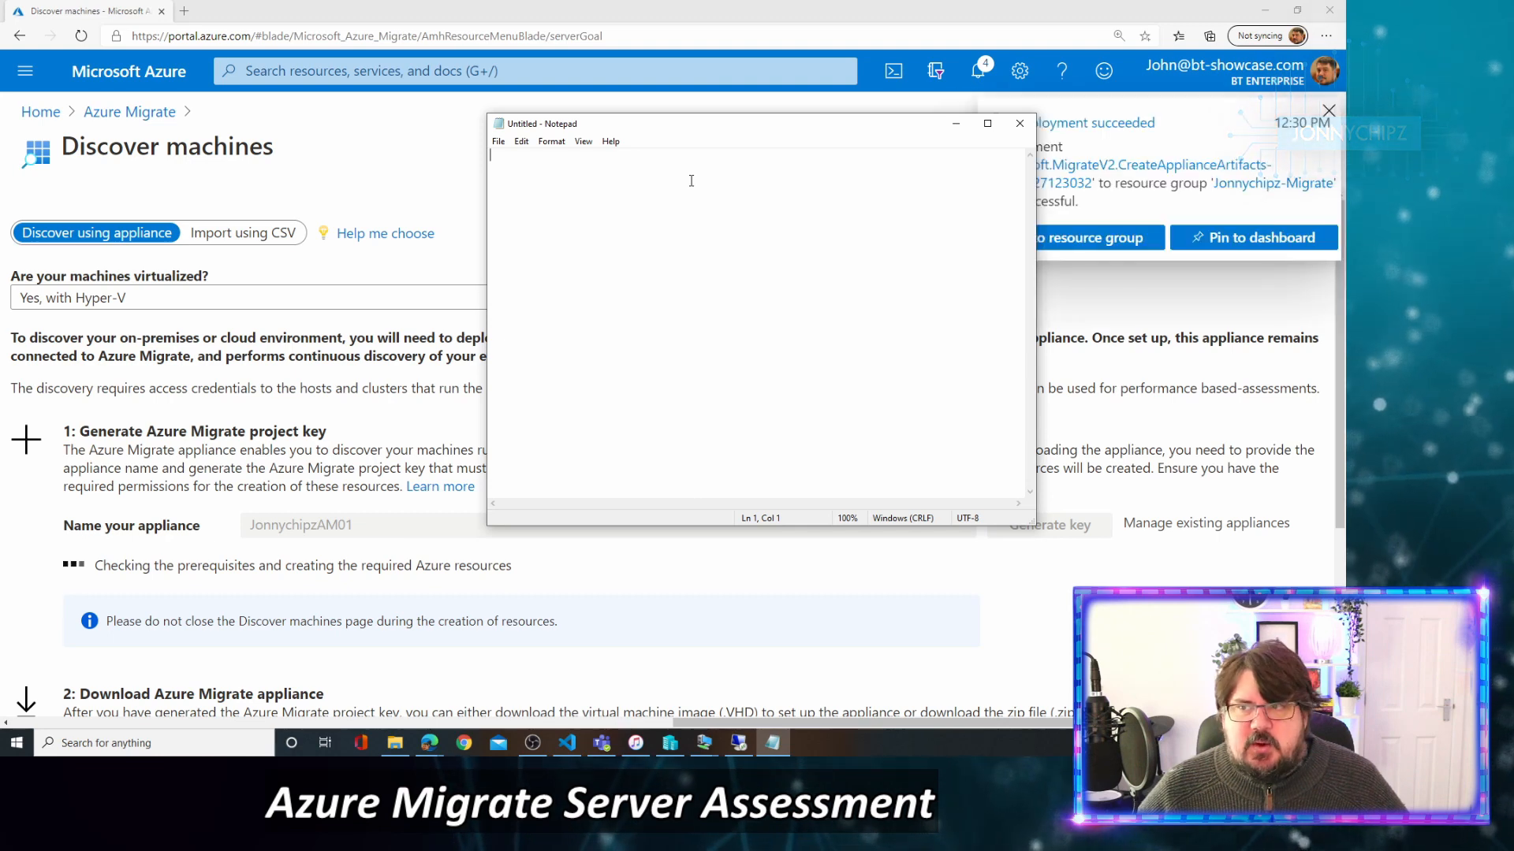
pyautogui.moveTo(788, 125); pyautogui.dragTo(637, 116)
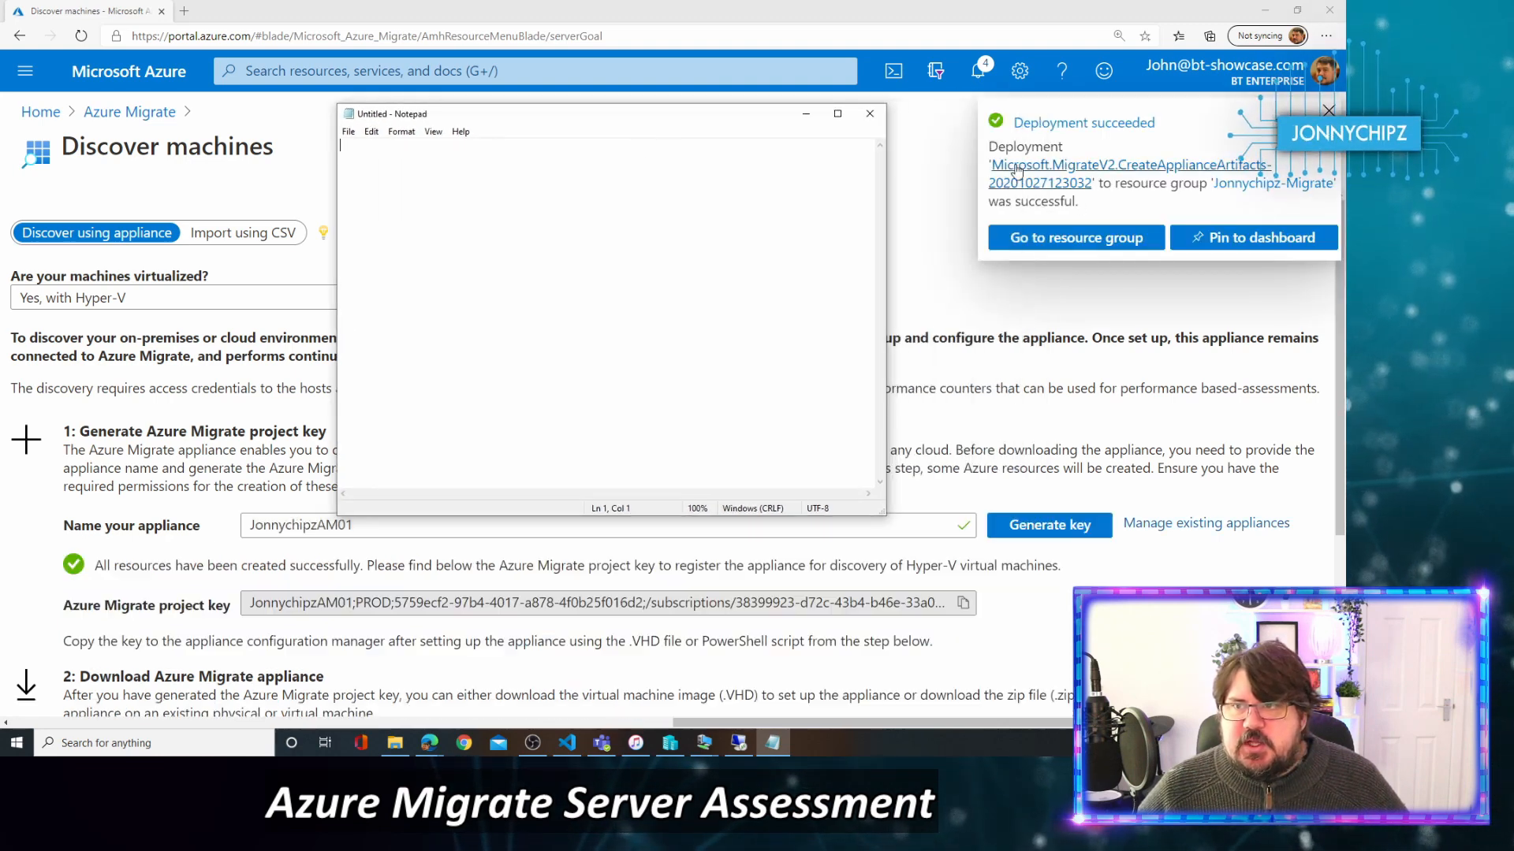
pyautogui.click(963, 604)
# Paste the Azure Migrate project key into Notepad.
pyautogui.hotkey('alt', 'Tab')
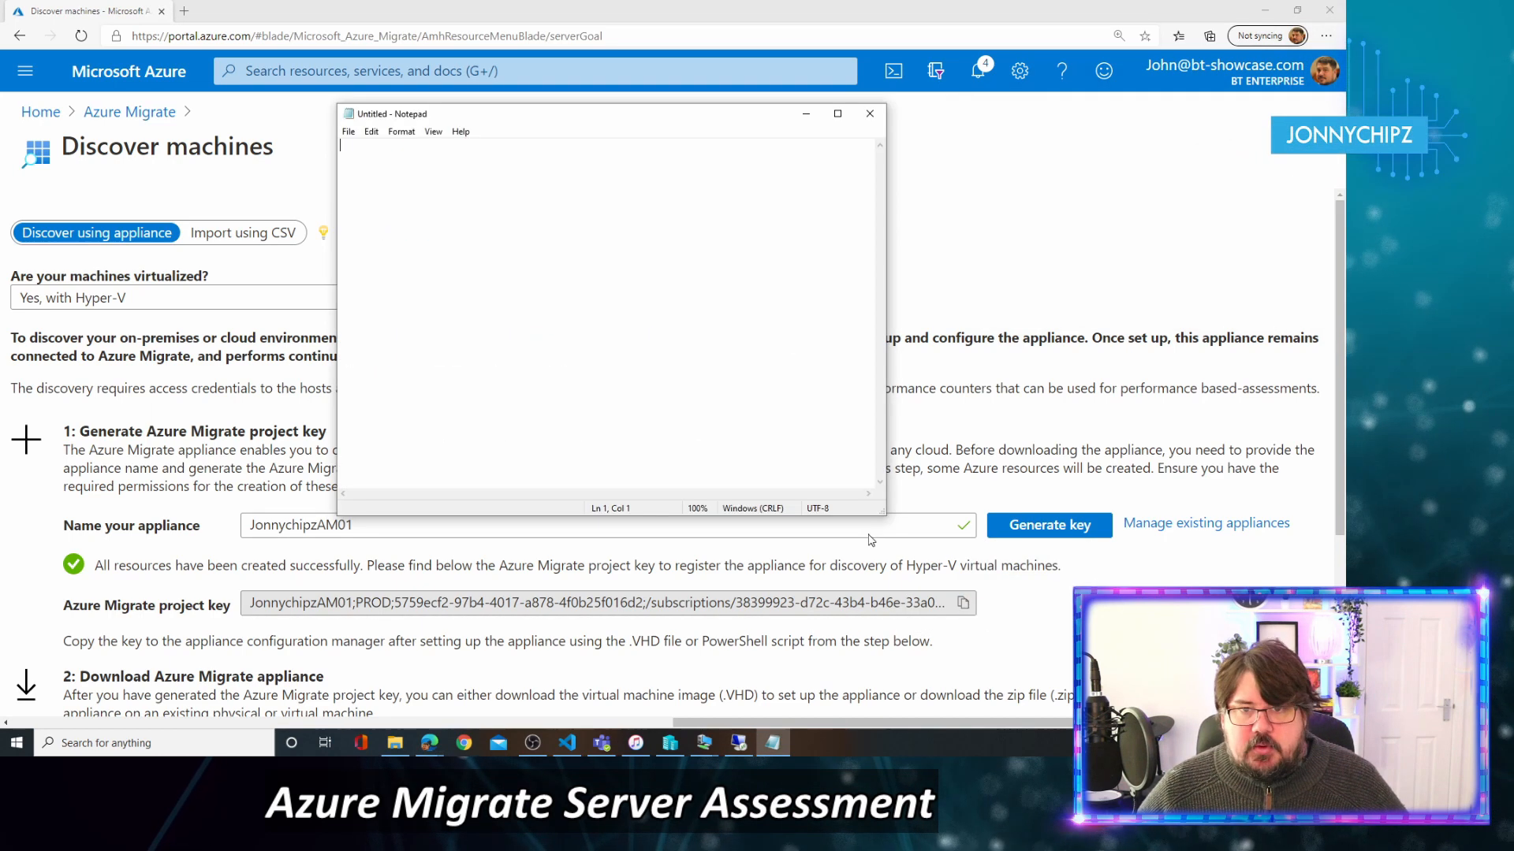
pyautogui.hotkey('ctrl', 'v')
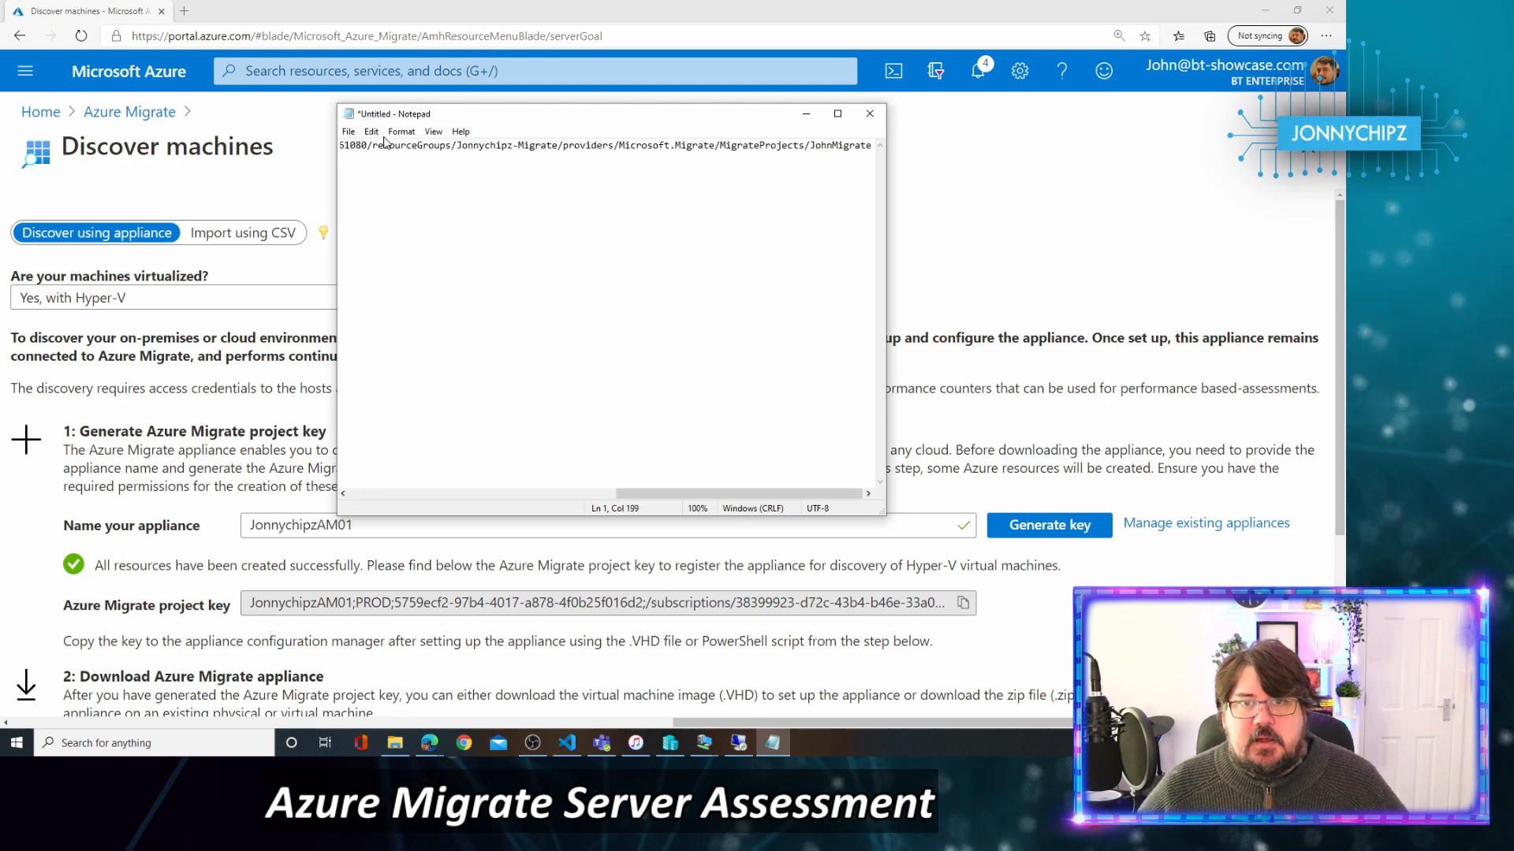
pyautogui.click(348, 133)
pyautogui.click(348, 133)
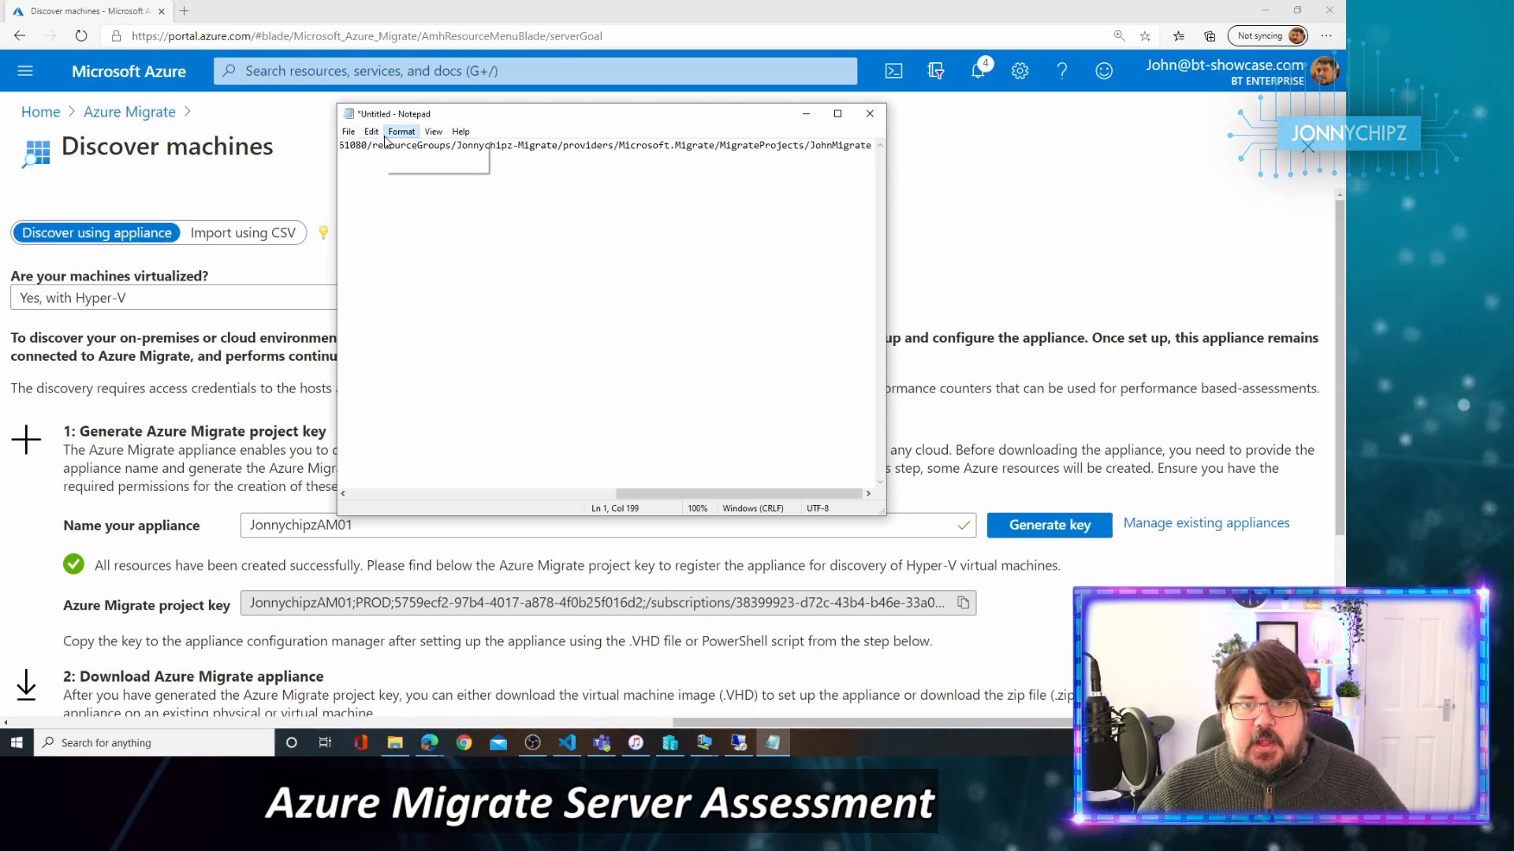
pyautogui.click(348, 132)
# Save it over Azure Migrate Key.txt on the Jonnychipz File Server share, then close Notepad.
pyautogui.click(381, 210)
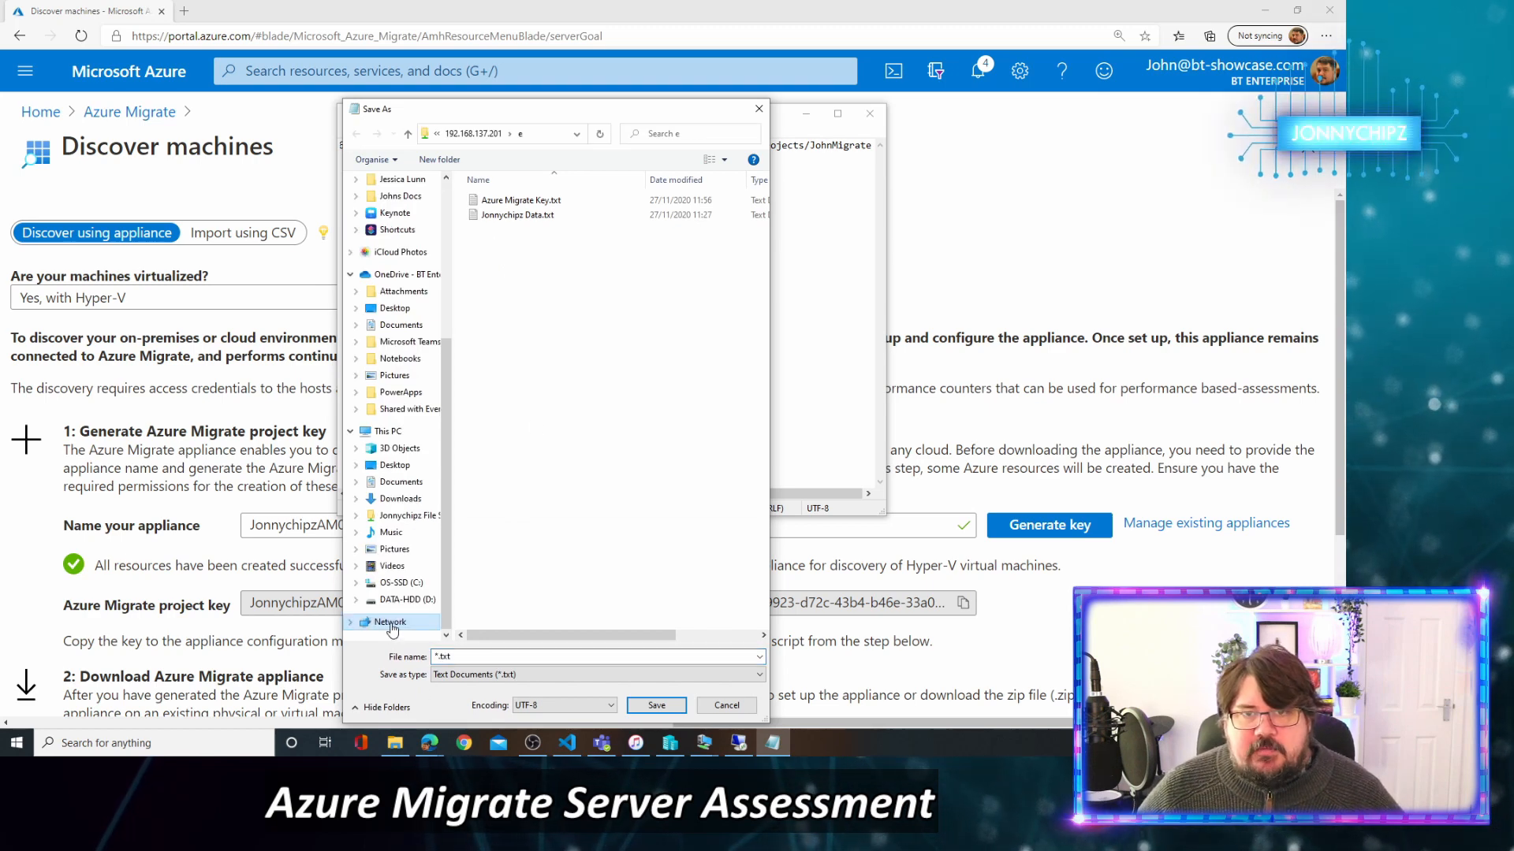
pyautogui.click(390, 623)
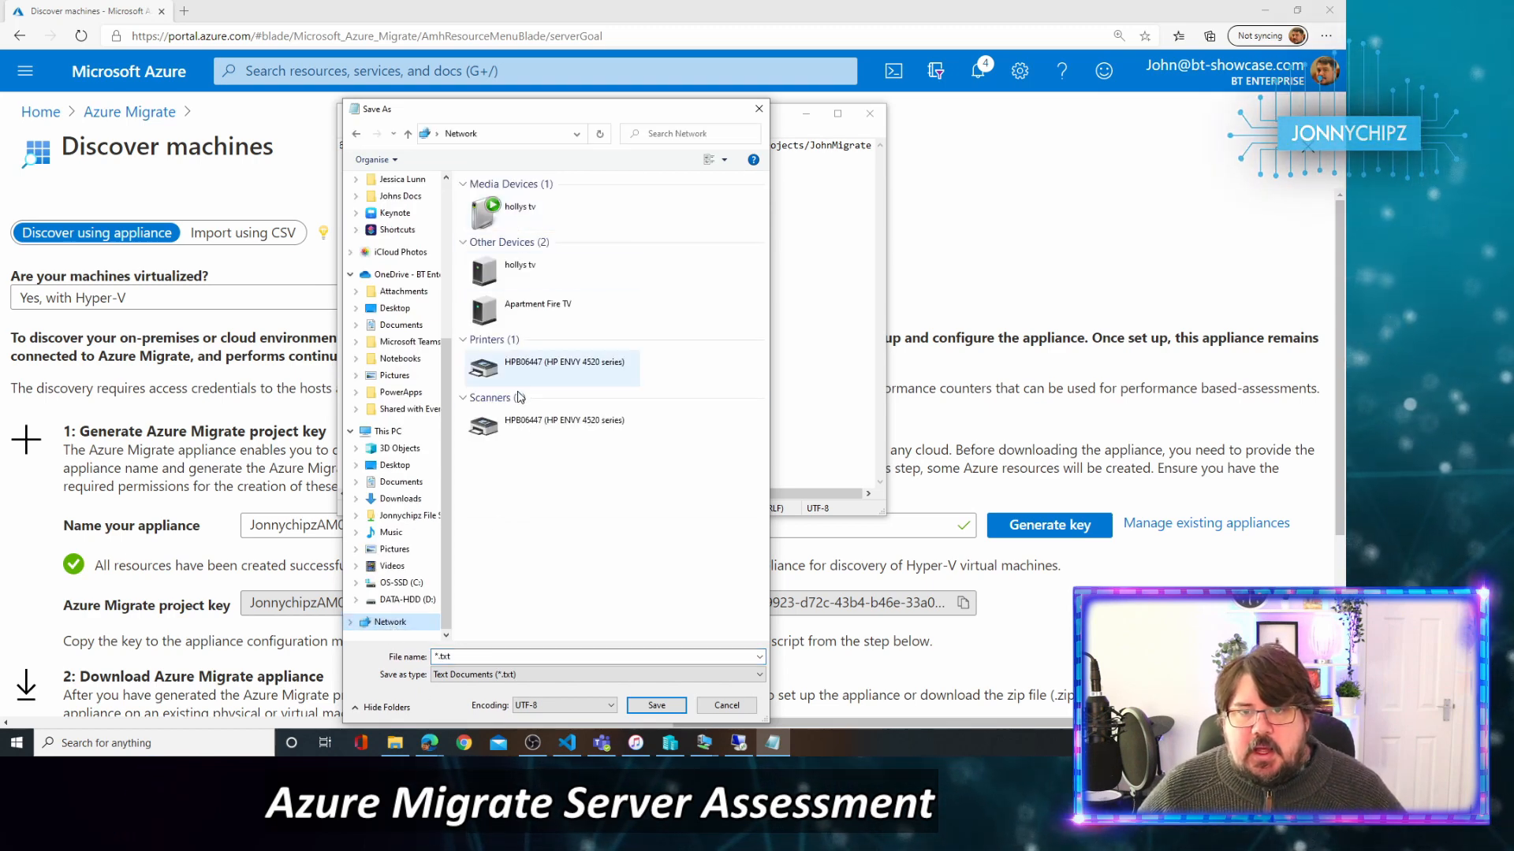
pyautogui.click(390, 432)
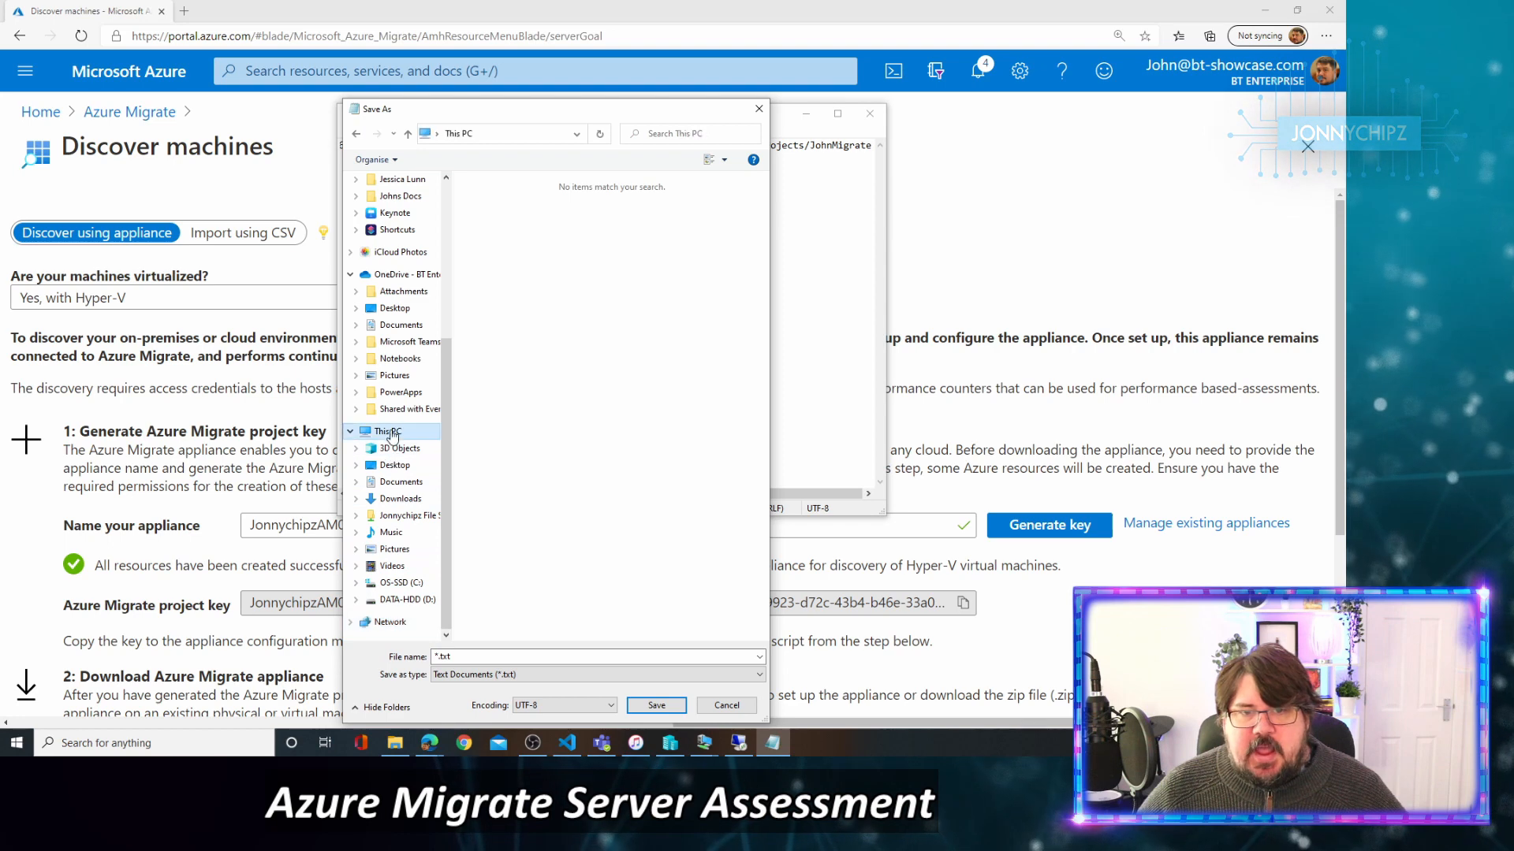
pyautogui.click(532, 613)
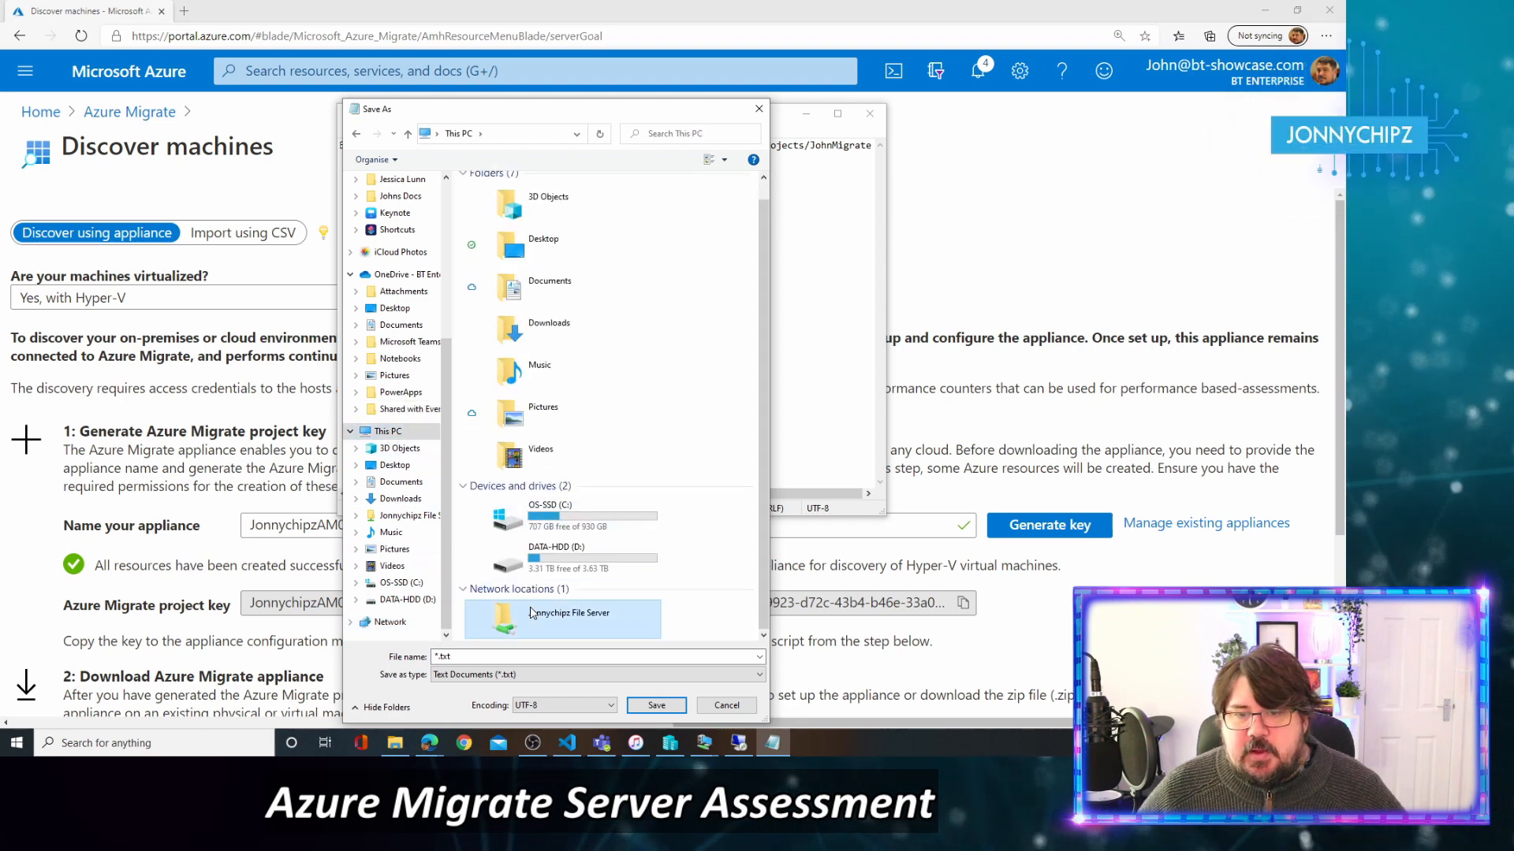
pyautogui.doubleClick(532, 613)
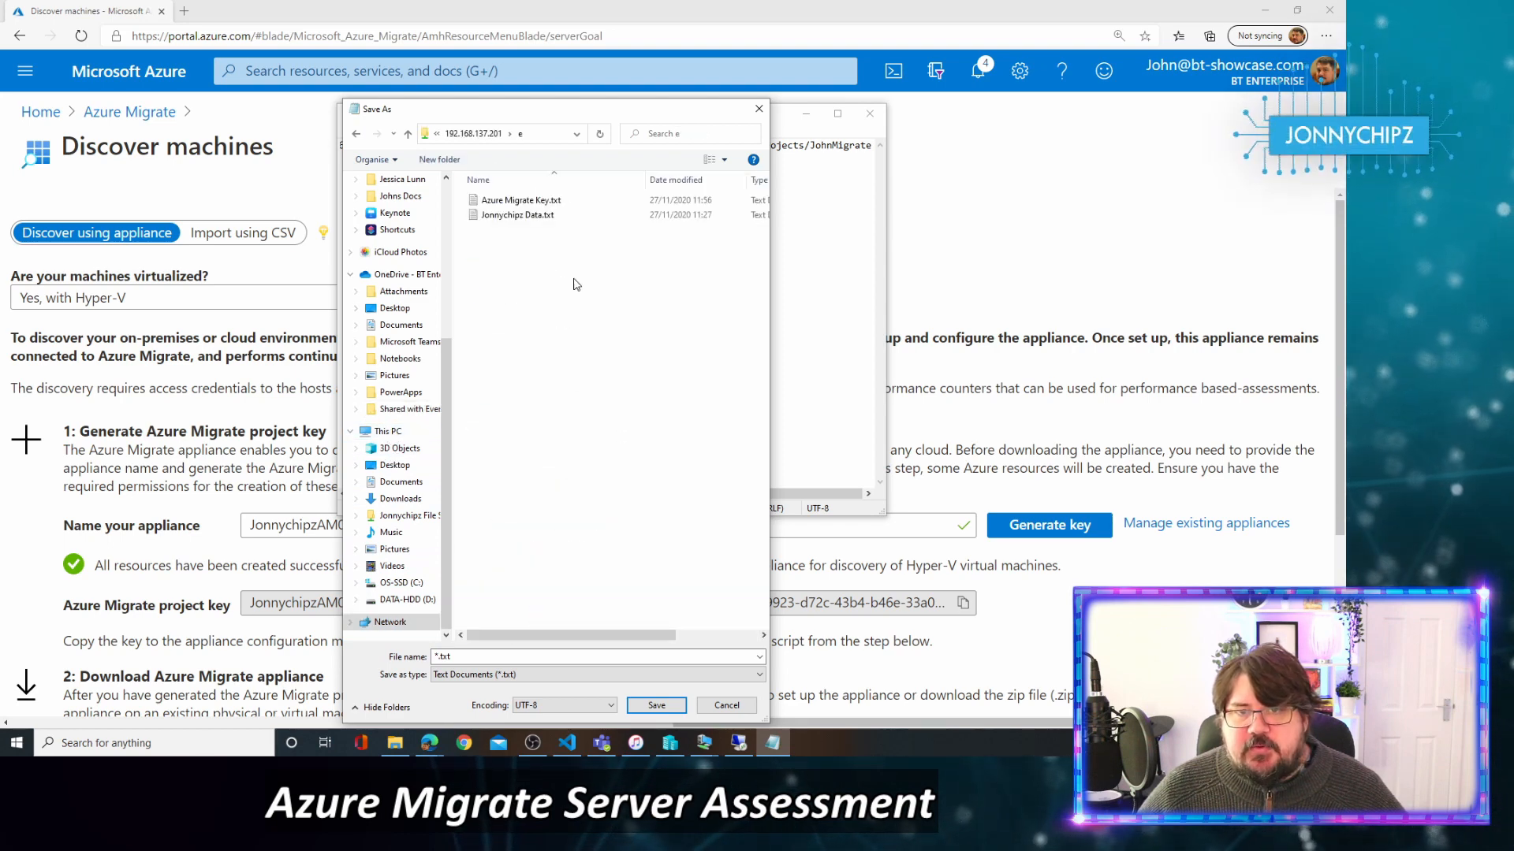
pyautogui.doubleClick(512, 202)
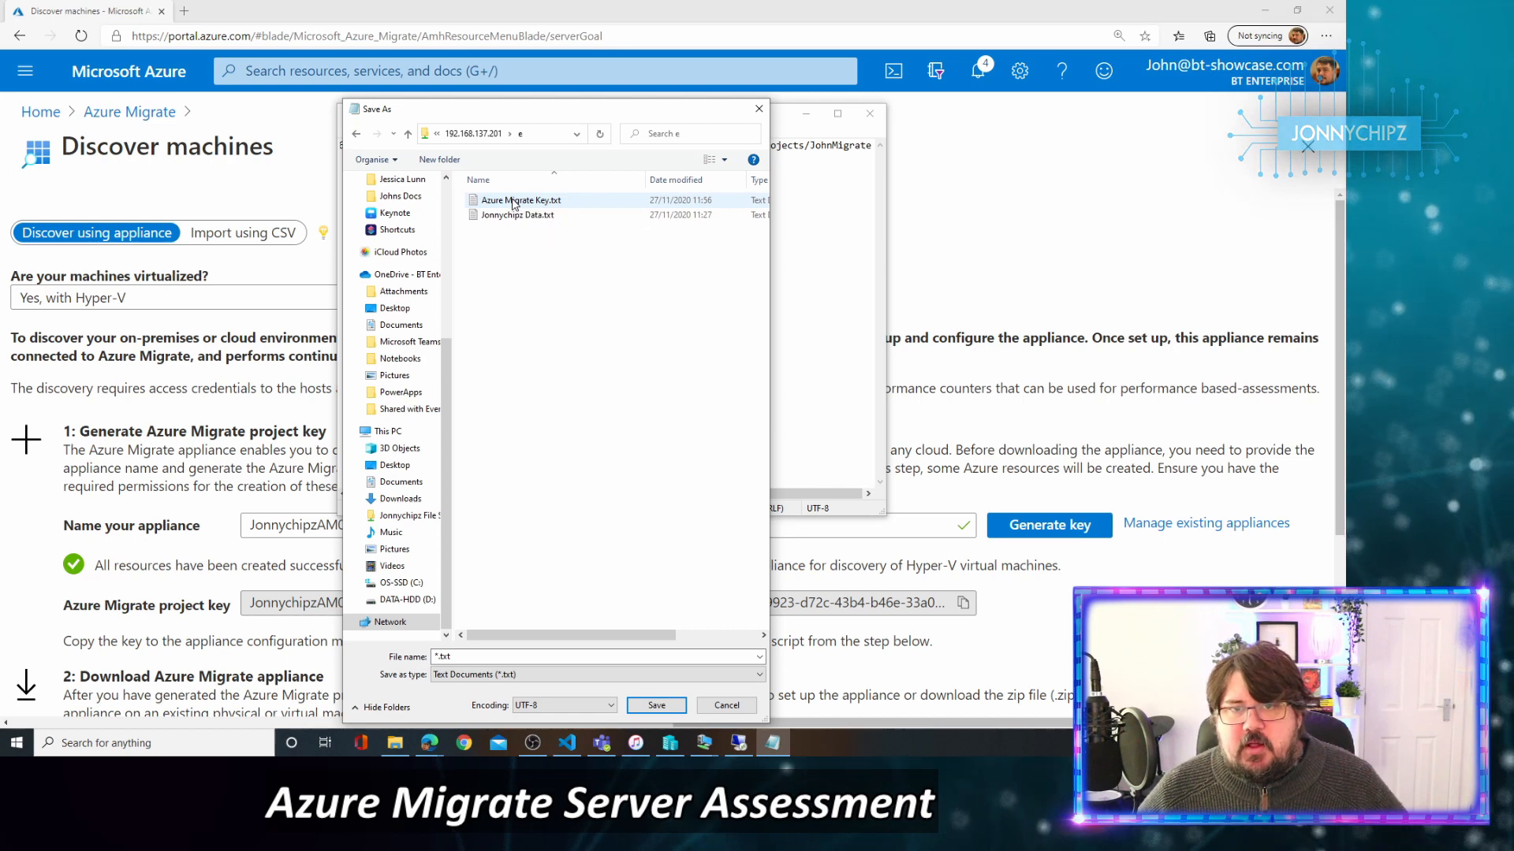
pyautogui.click(724, 375)
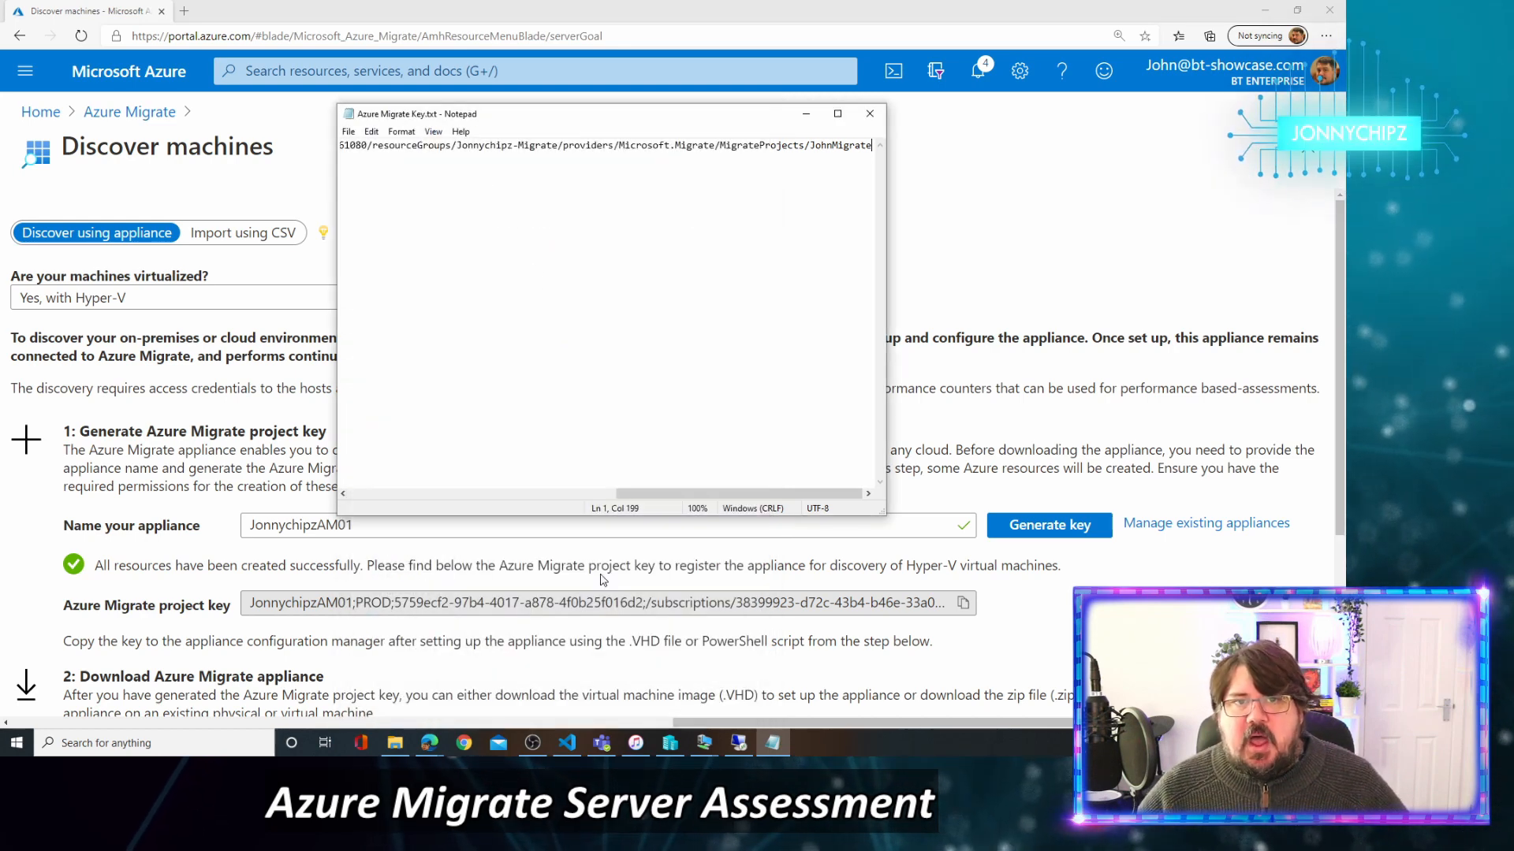
pyautogui.click(870, 113)
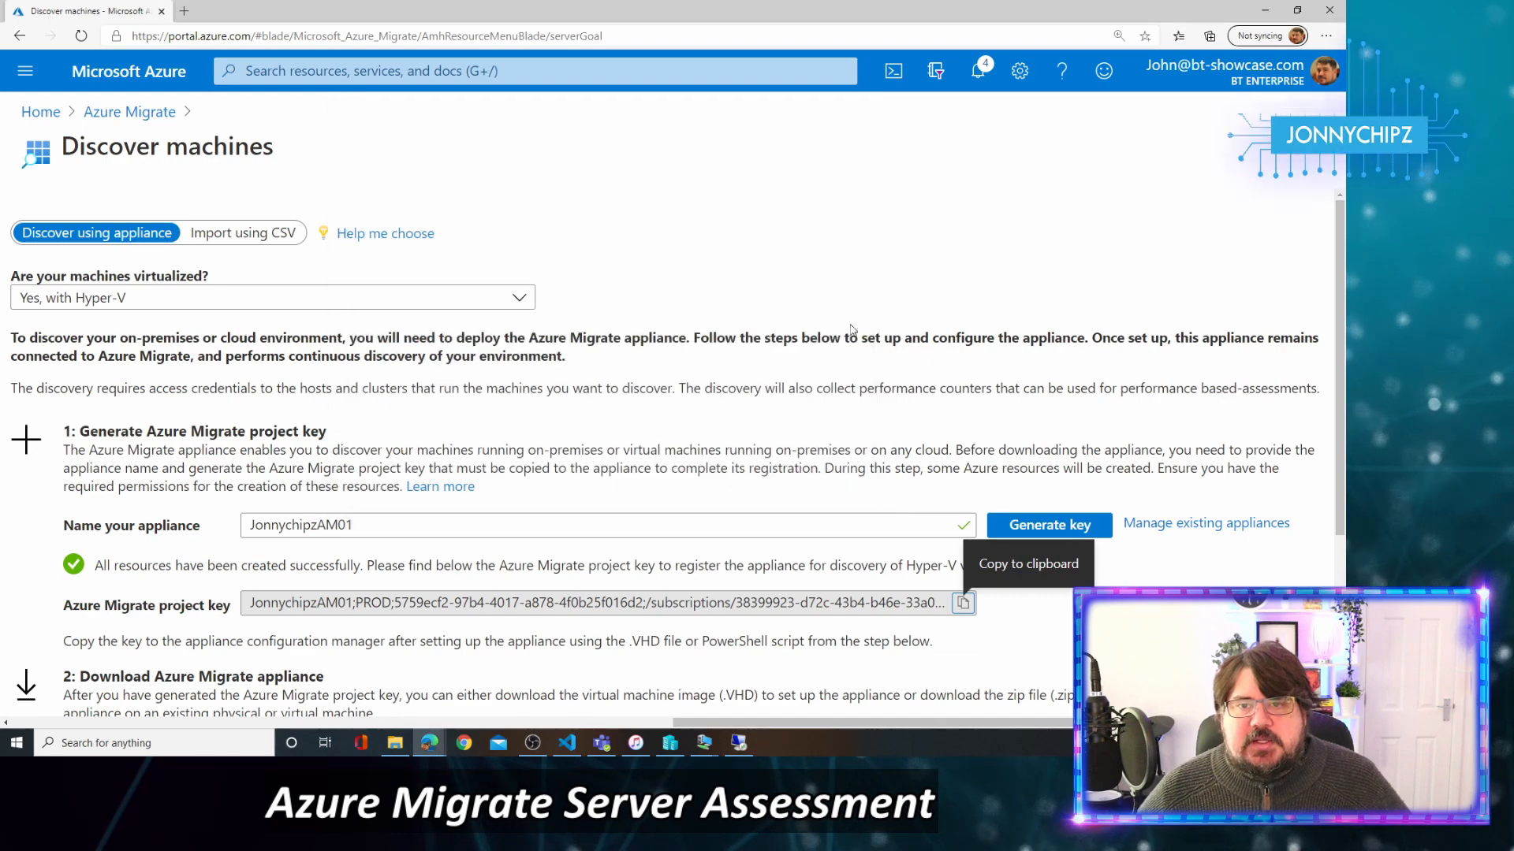
pyautogui.scroll(-2, 640, 320)
pyautogui.scroll(-2, 640, 319)
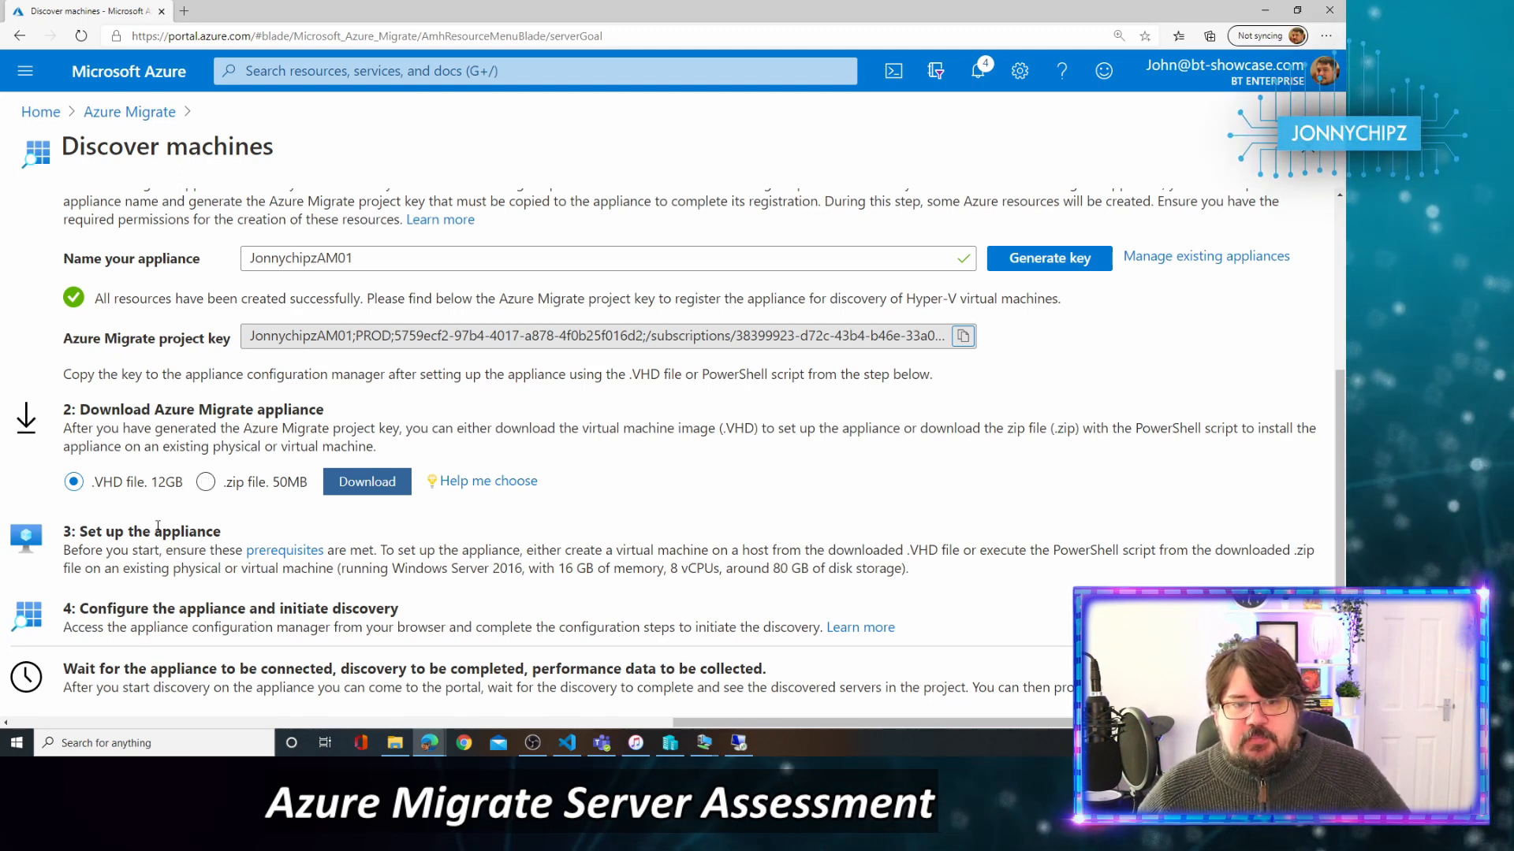
pyautogui.rightClick(267, 558)
# Open the Hyper-V assessment support article and highlight the 35,000 assessment, 5000 VM and 300 host limits.
pyautogui.click(307, 337)
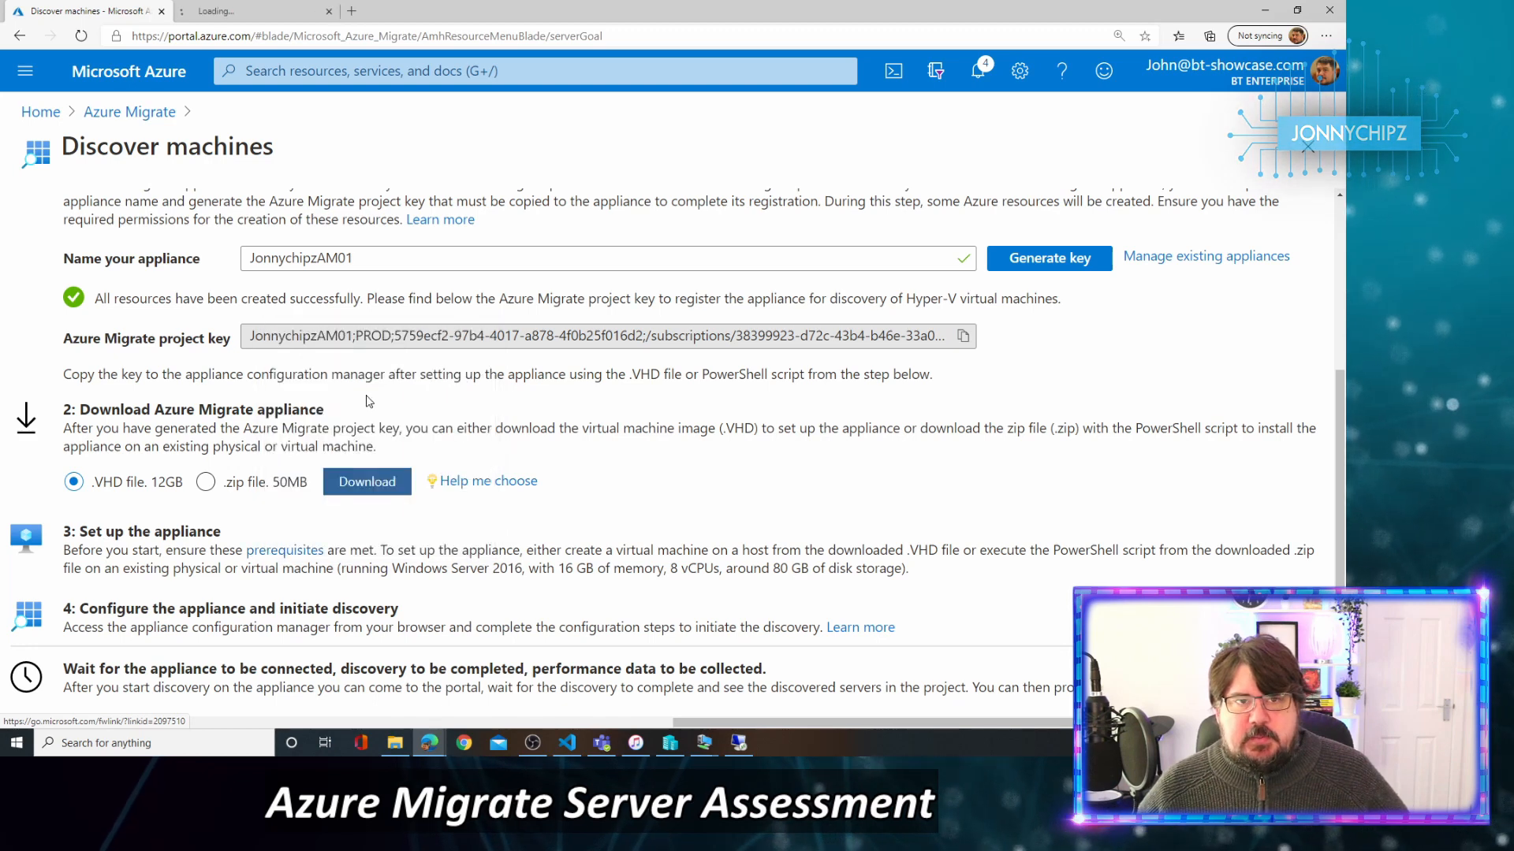
pyautogui.click(275, 10)
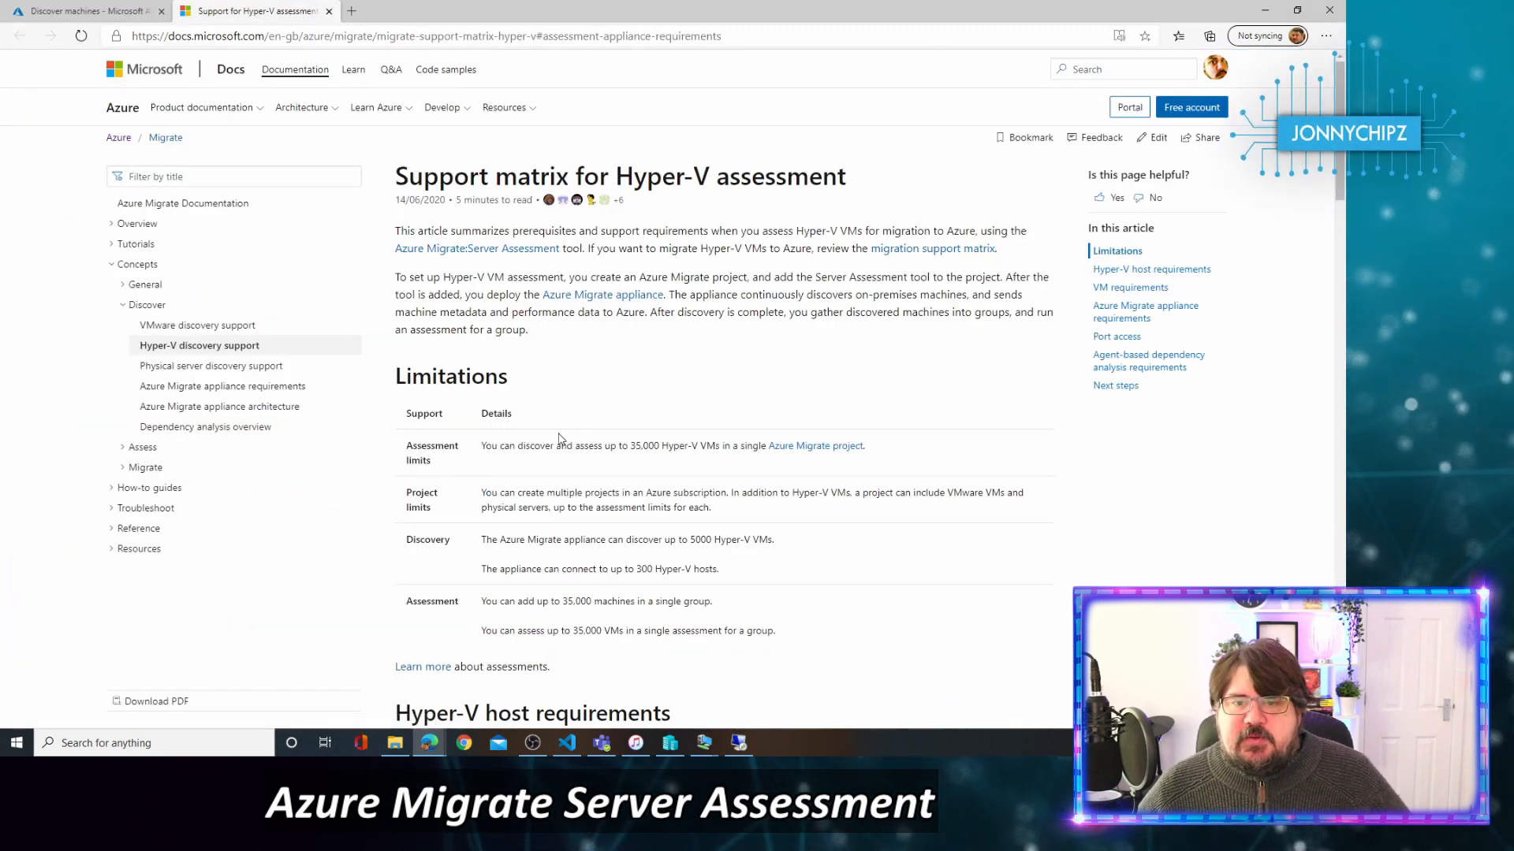
pyautogui.moveTo(490, 441); pyautogui.dragTo(905, 456)
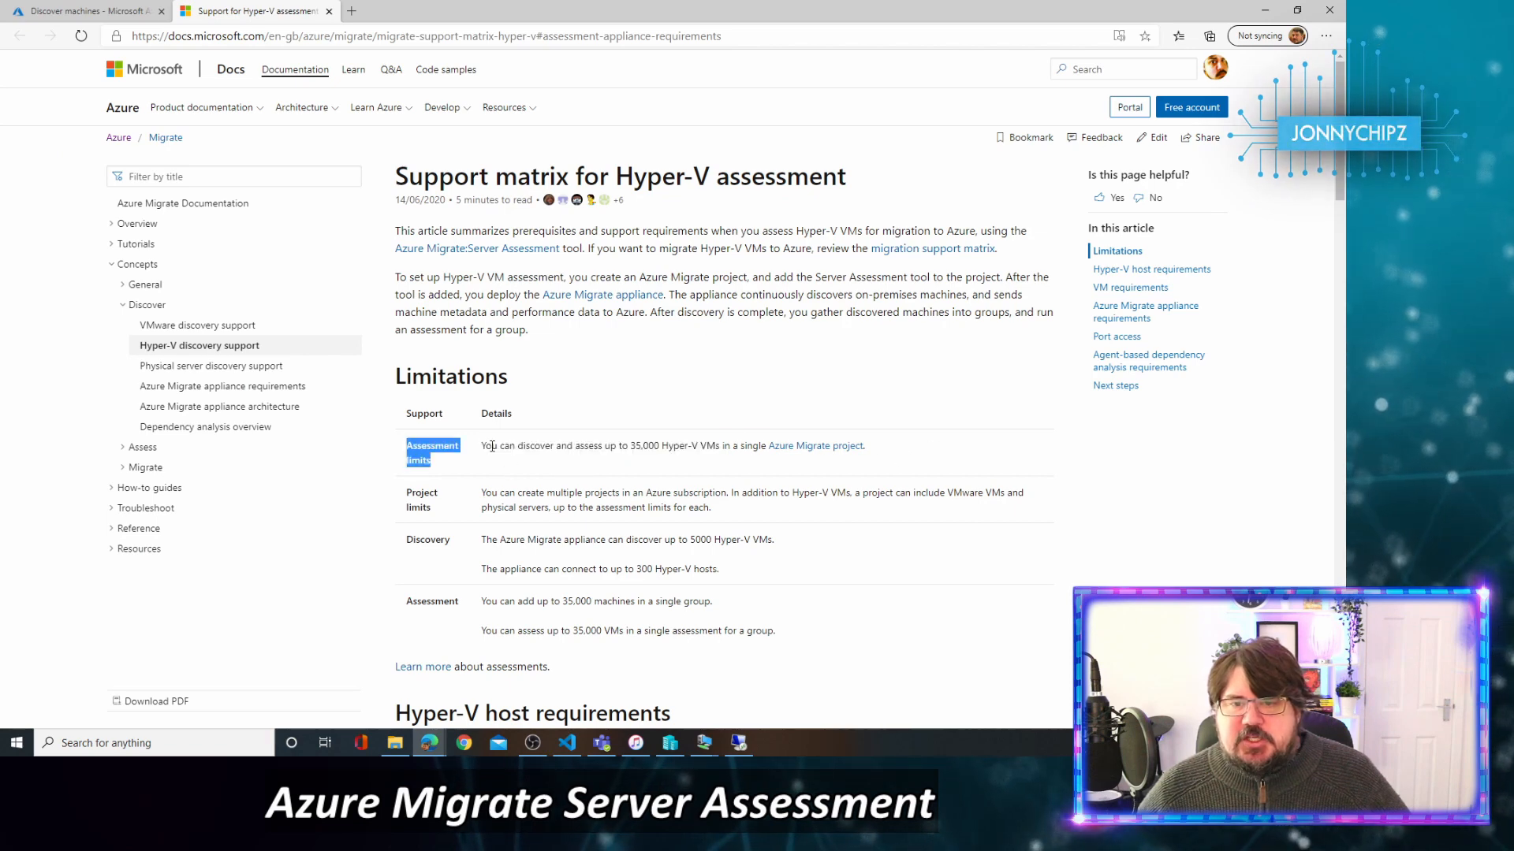
pyautogui.moveTo(492, 446); pyautogui.dragTo(794, 443)
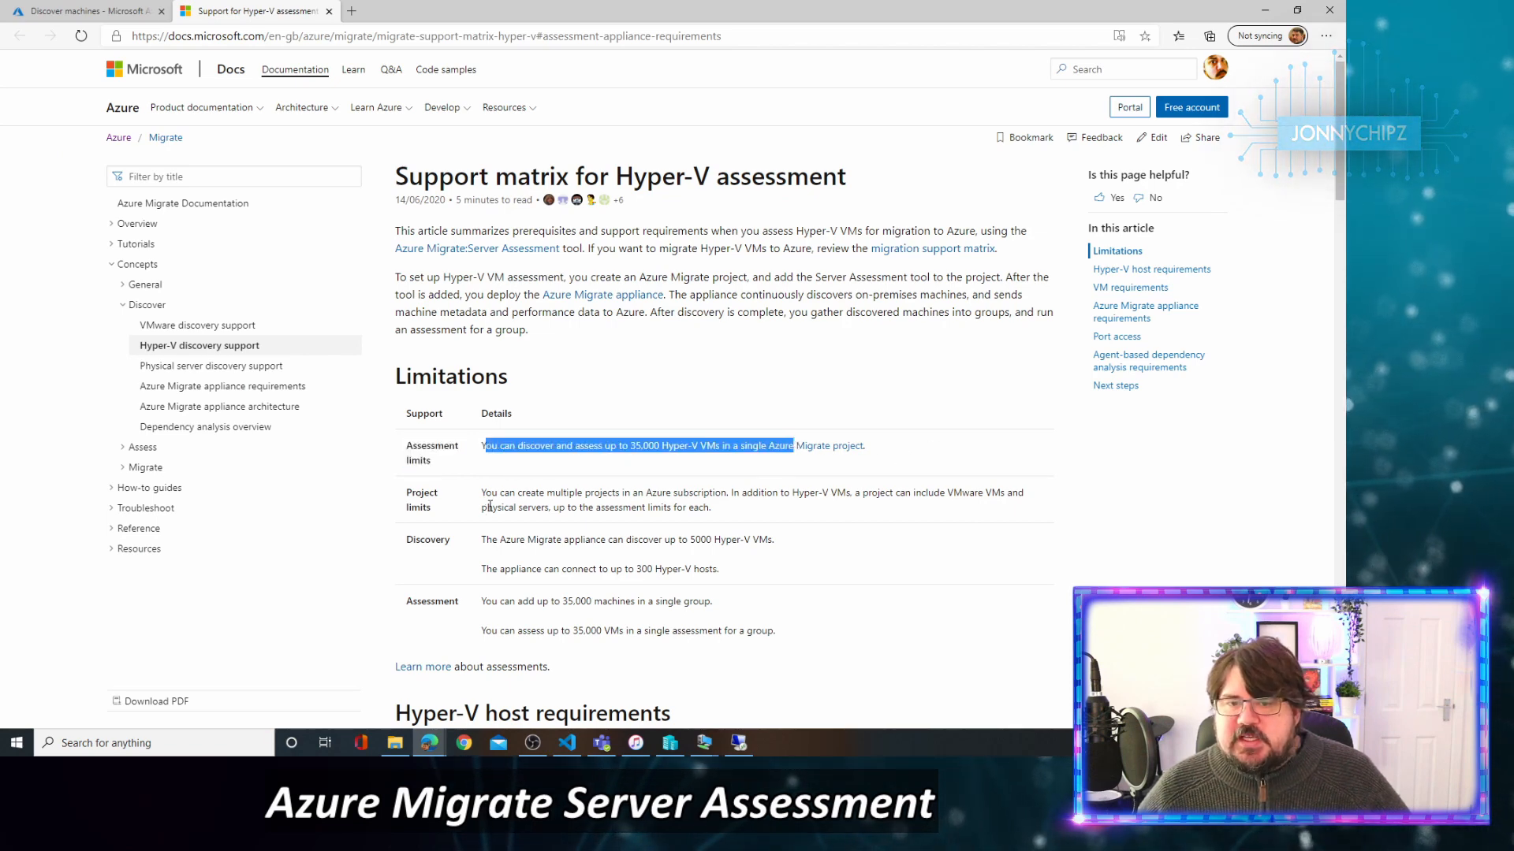
pyautogui.moveTo(493, 497); pyautogui.dragTo(806, 514)
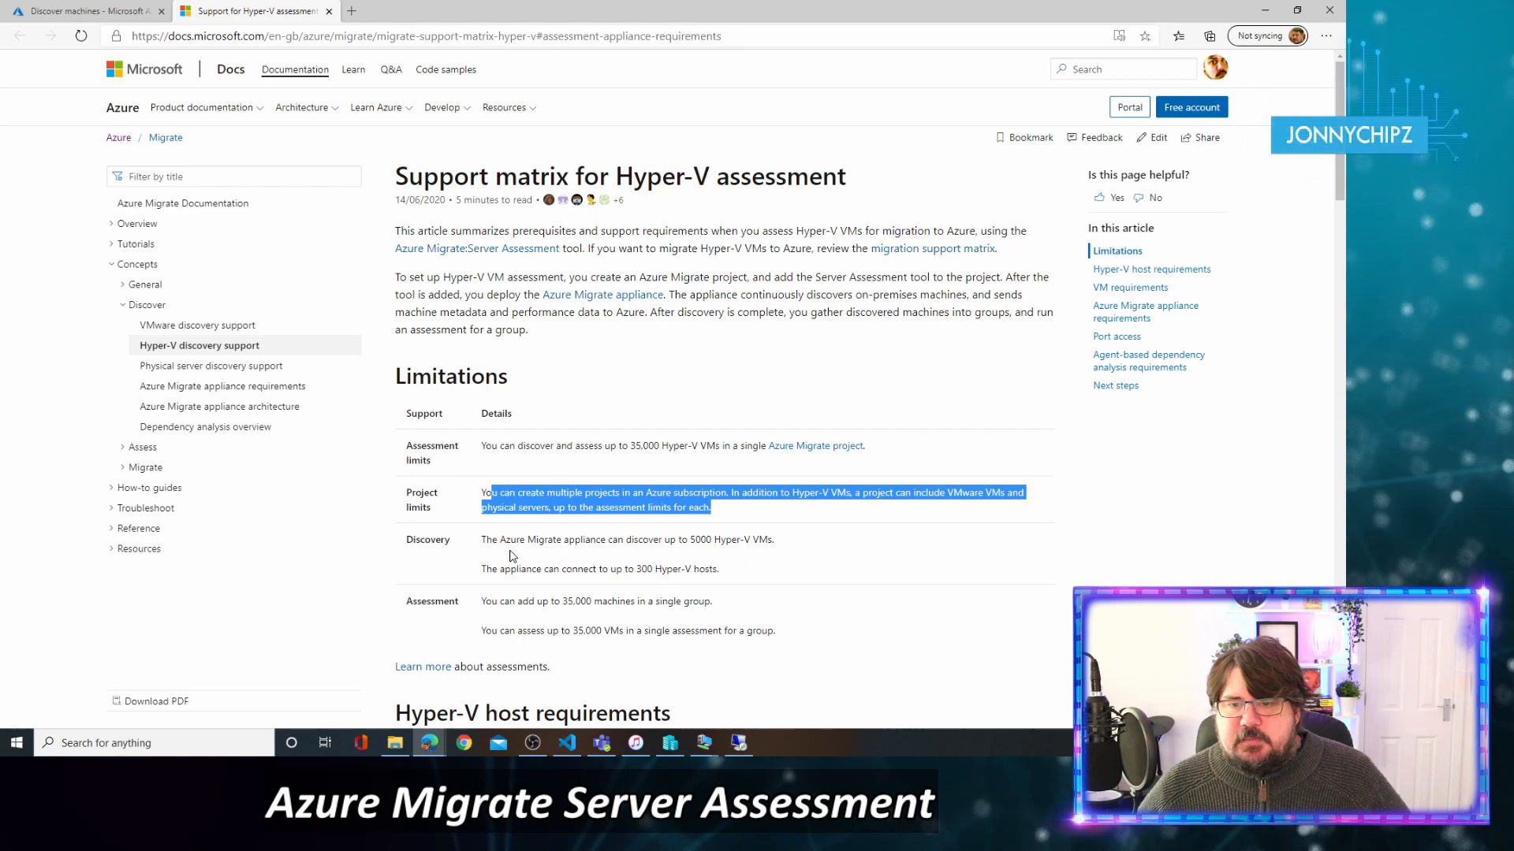
pyautogui.moveTo(483, 541); pyautogui.dragTo(821, 544)
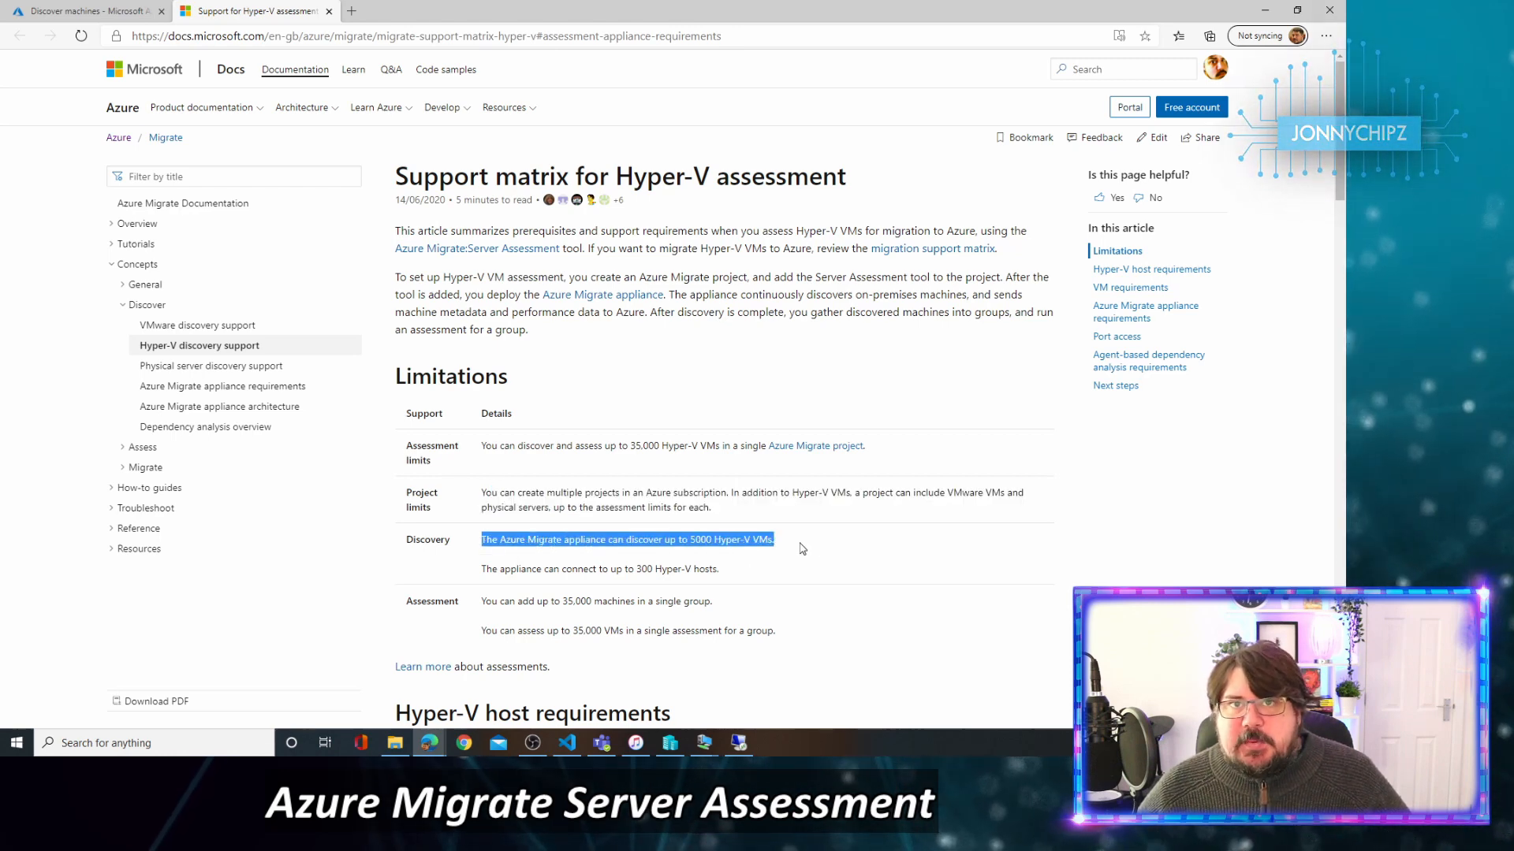
pyautogui.click(699, 544)
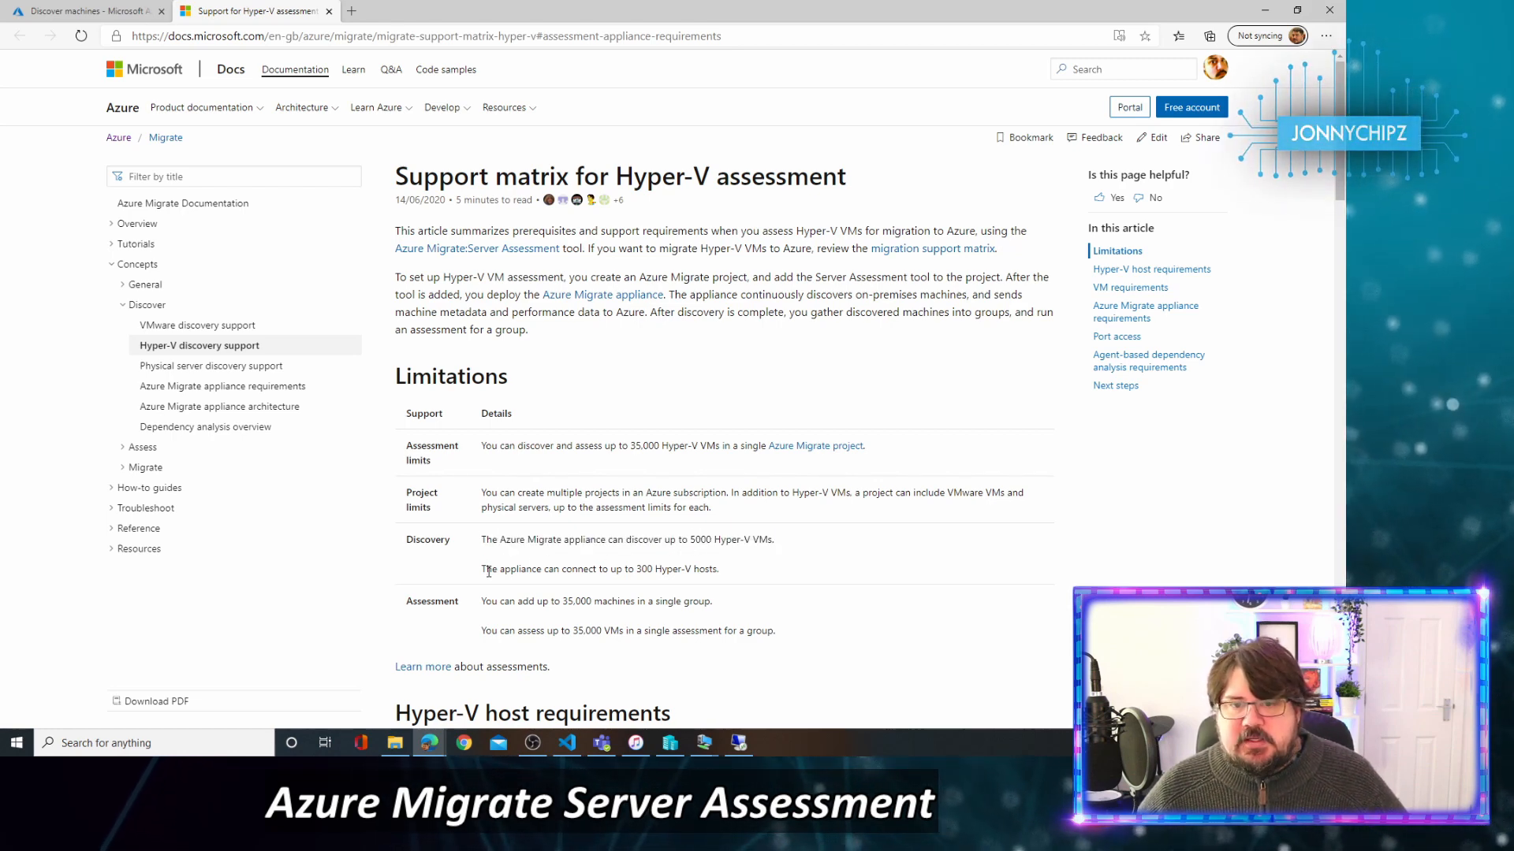
pyautogui.moveTo(482, 570); pyautogui.dragTo(741, 582)
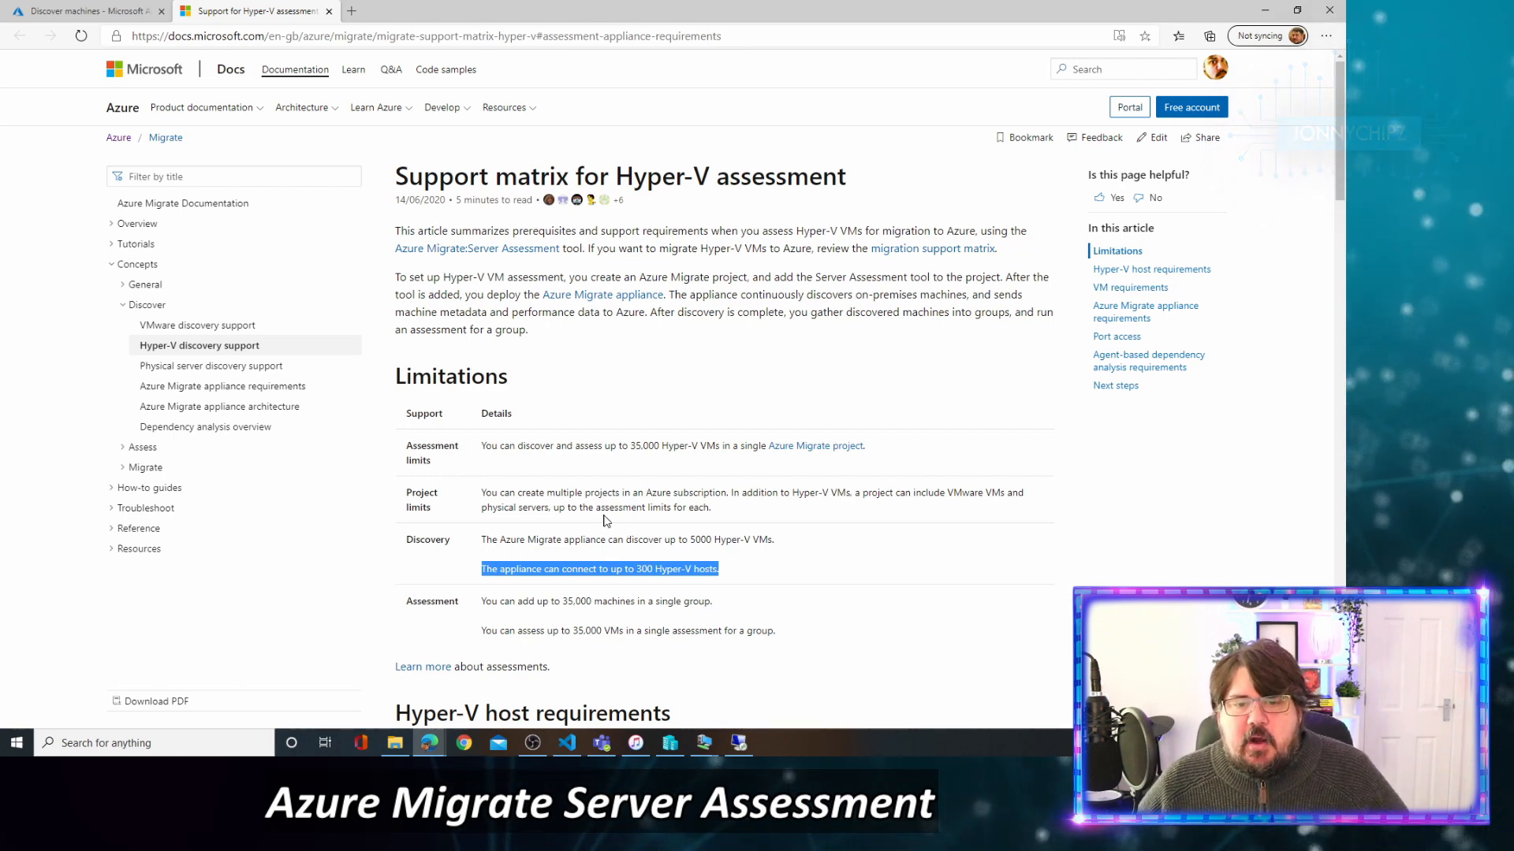
# Close the support article tab to return to the Discover machines page.
pyautogui.scroll(-10, 499, 435)
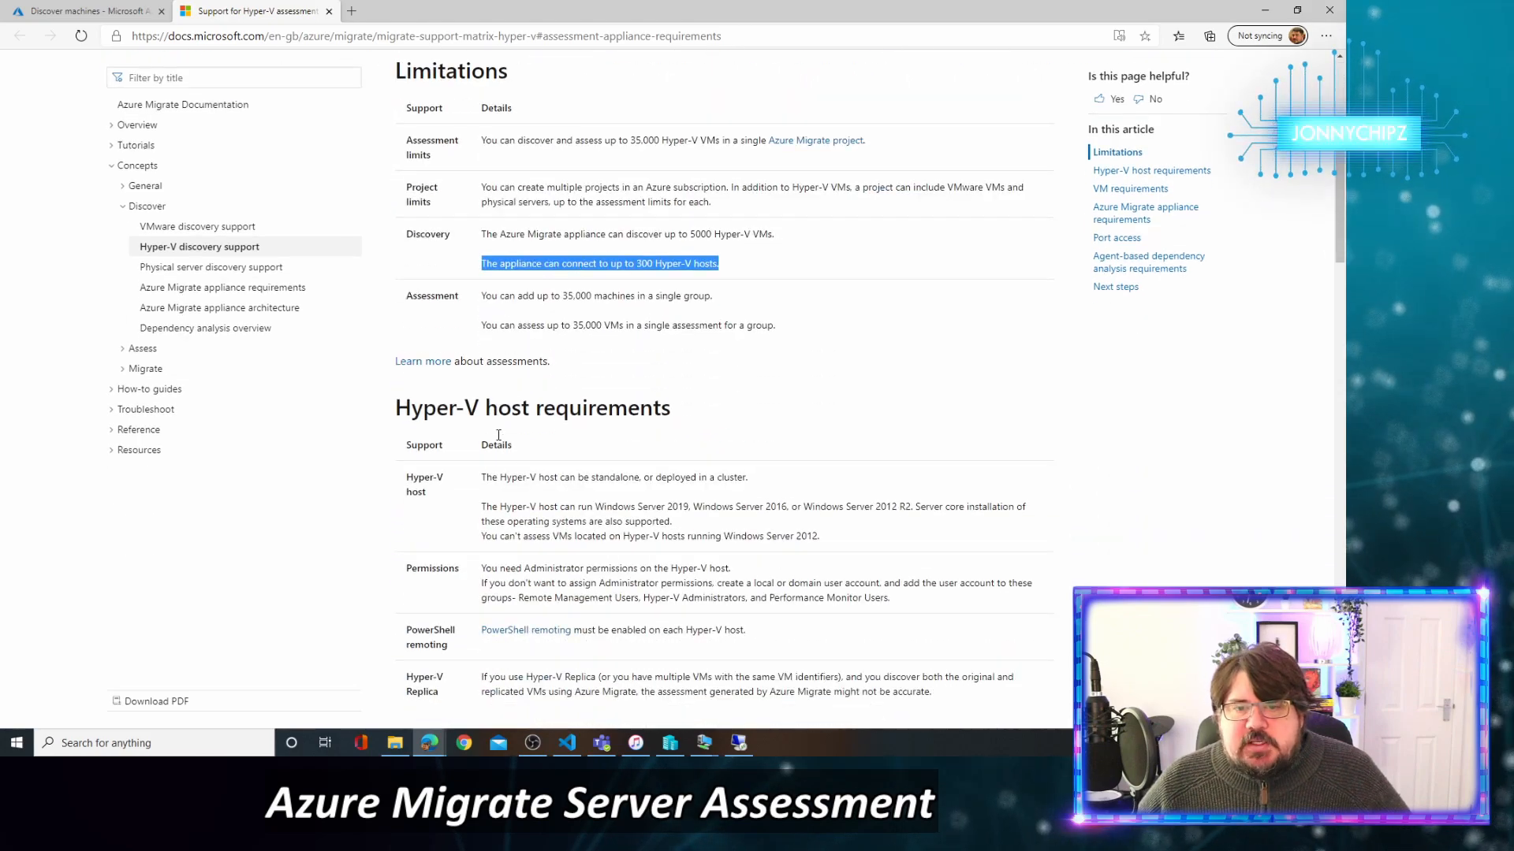
pyautogui.scroll(10, 498, 436)
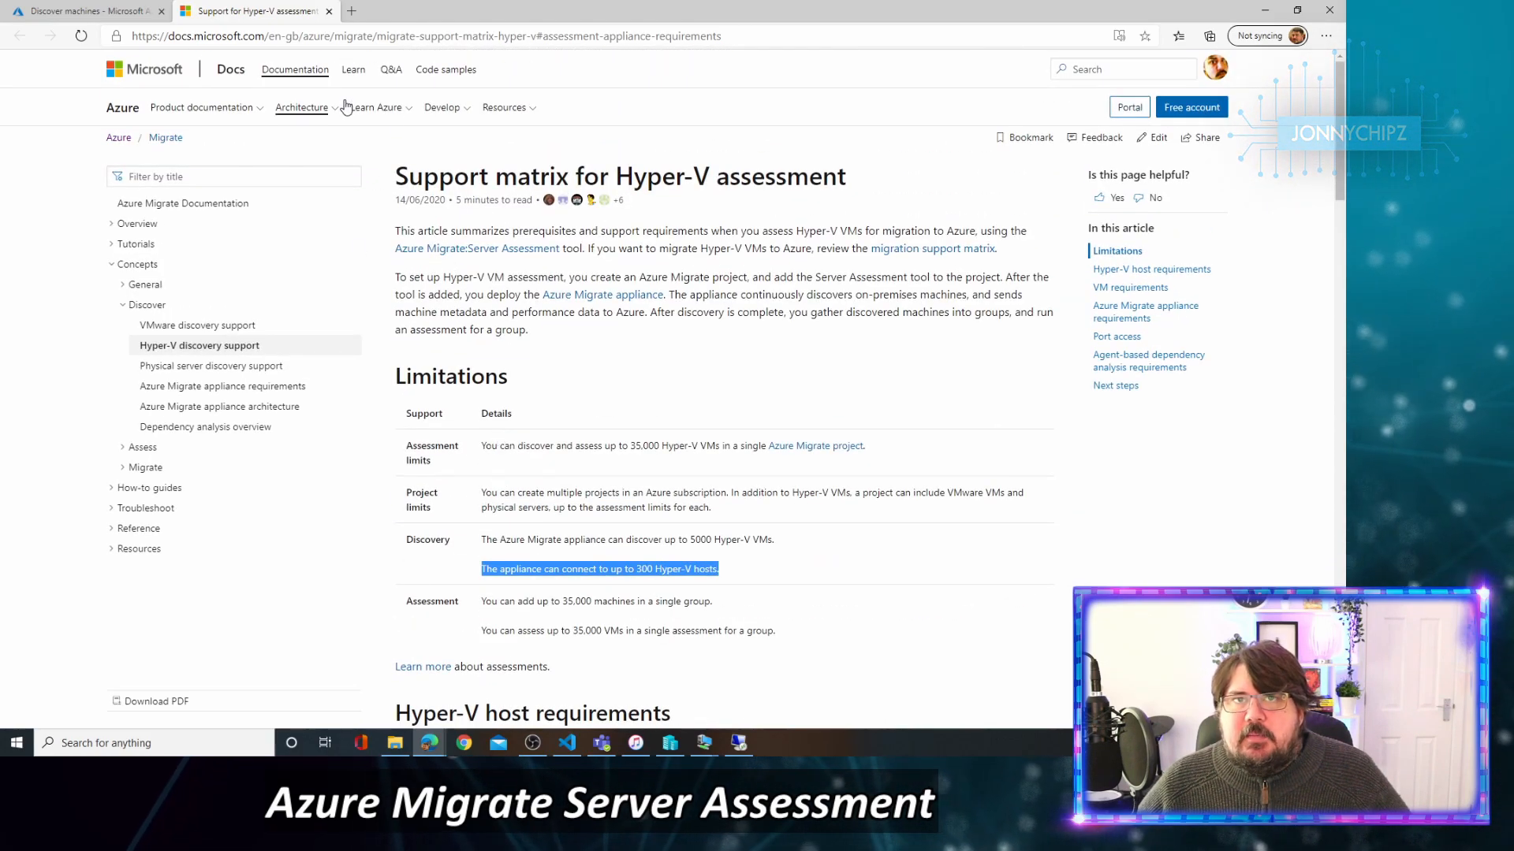
pyautogui.click(329, 11)
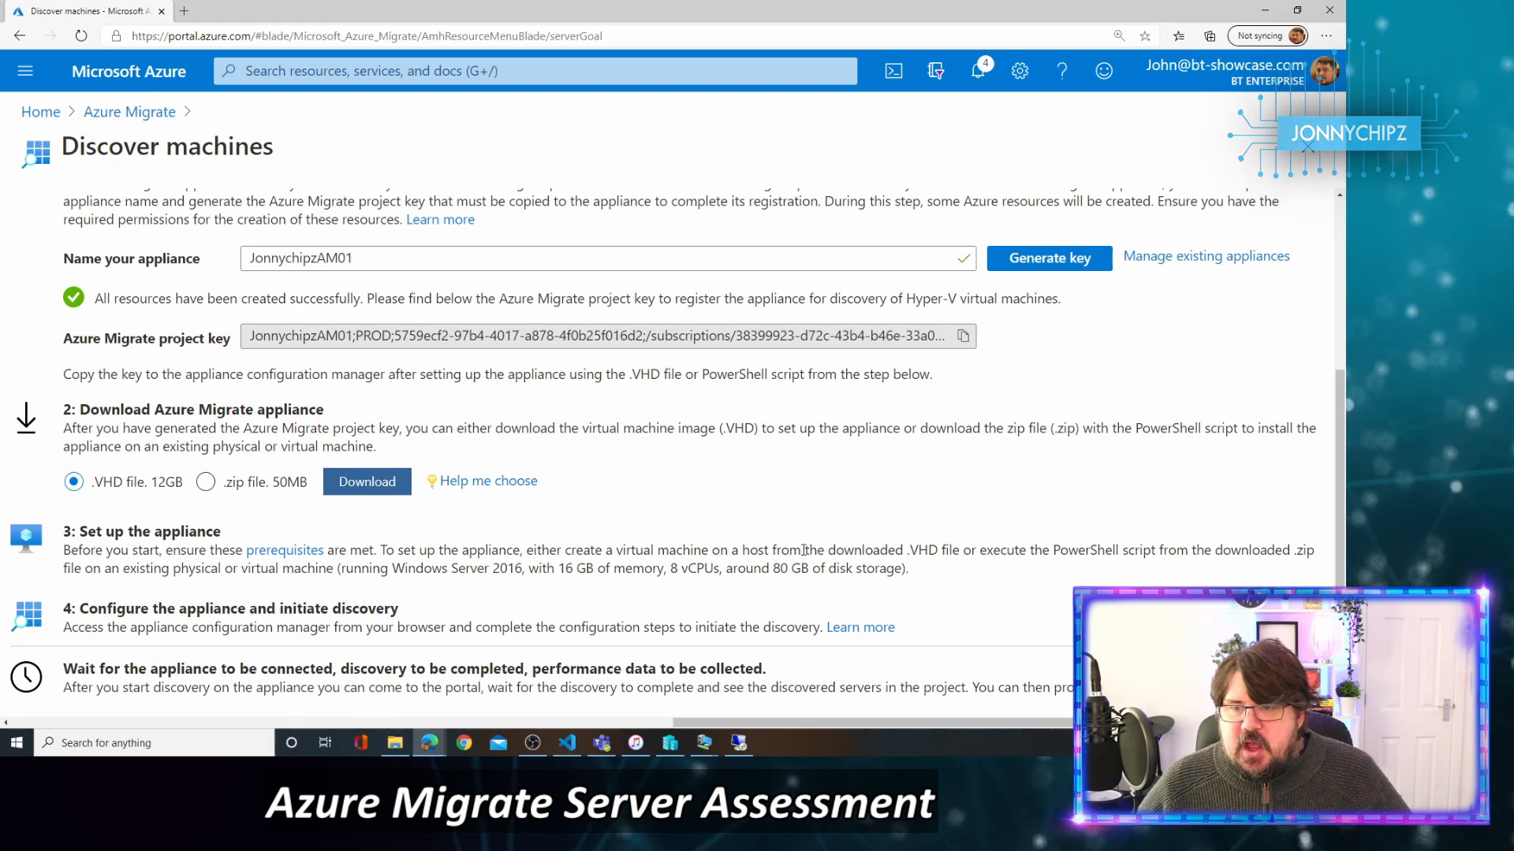
pyautogui.moveTo(702, 549); pyautogui.dragTo(1242, 561)
pyautogui.click(1220, 554)
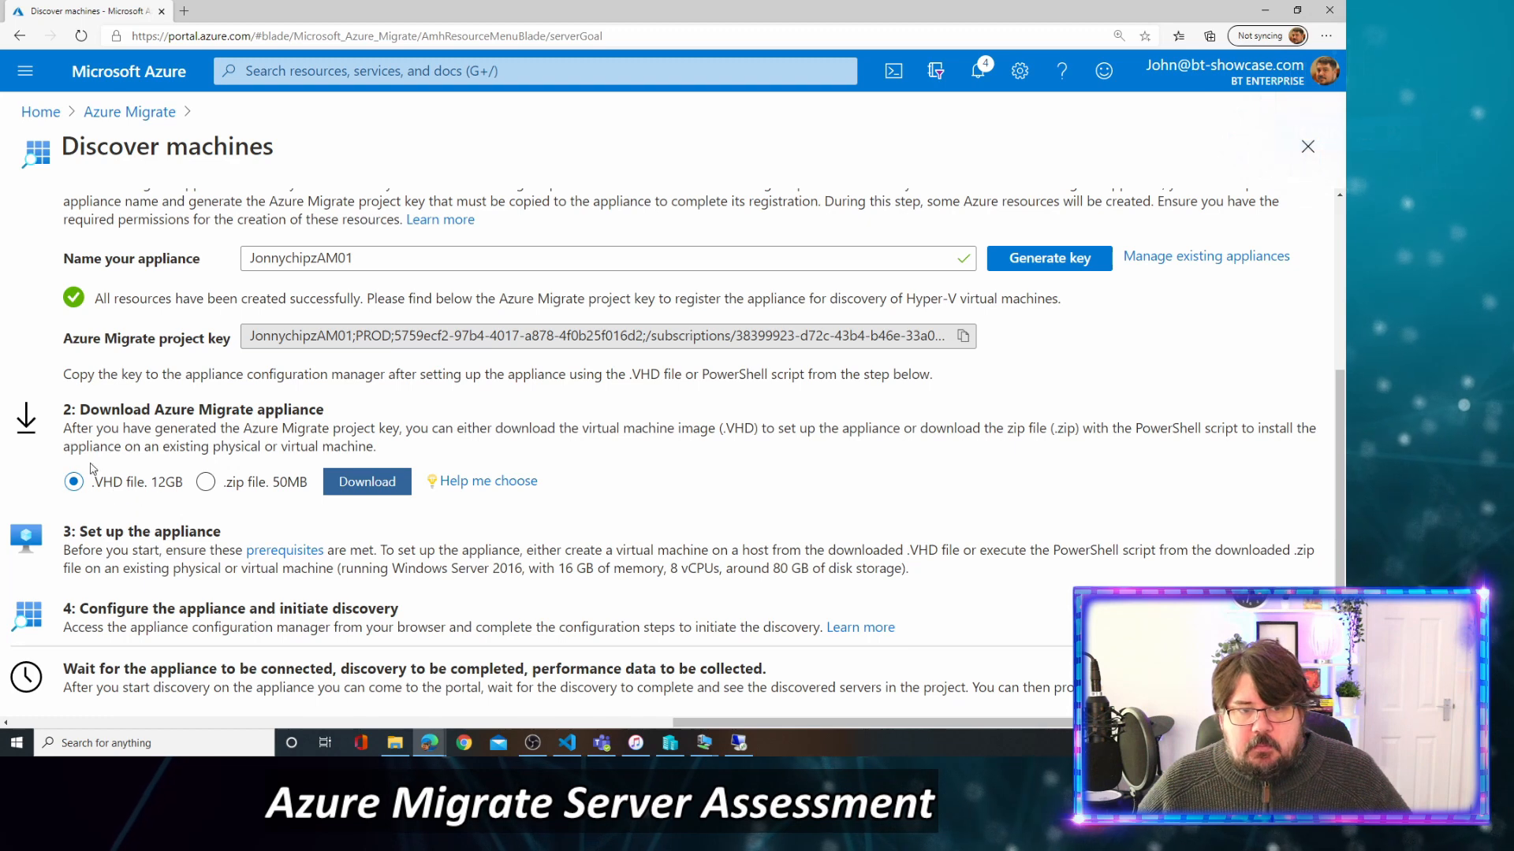
pyautogui.moveTo(341, 569); pyautogui.dragTo(724, 570)
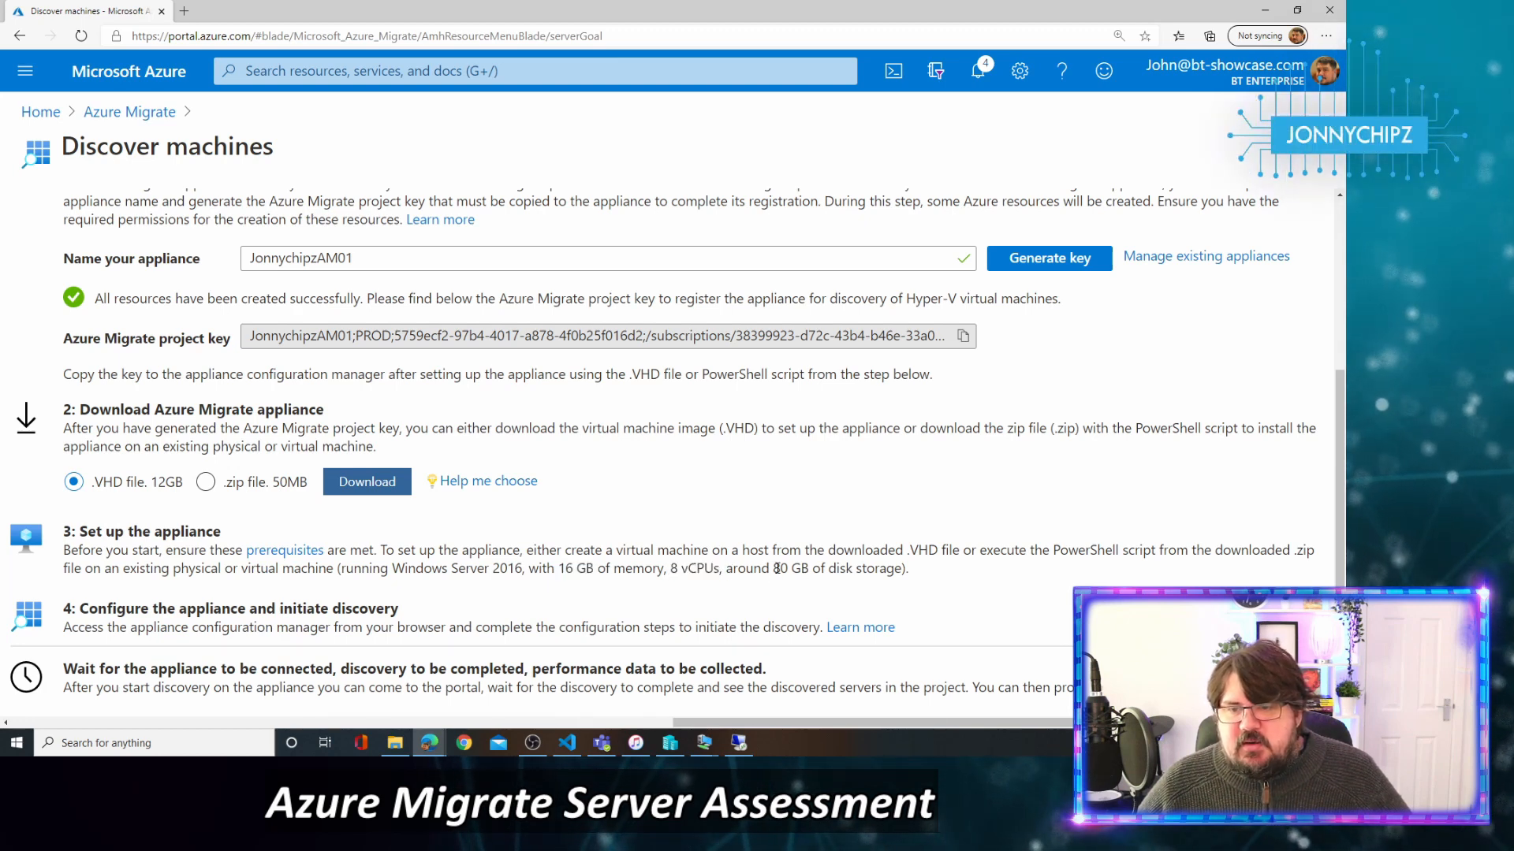
pyautogui.moveTo(771, 570); pyautogui.dragTo(825, 570)
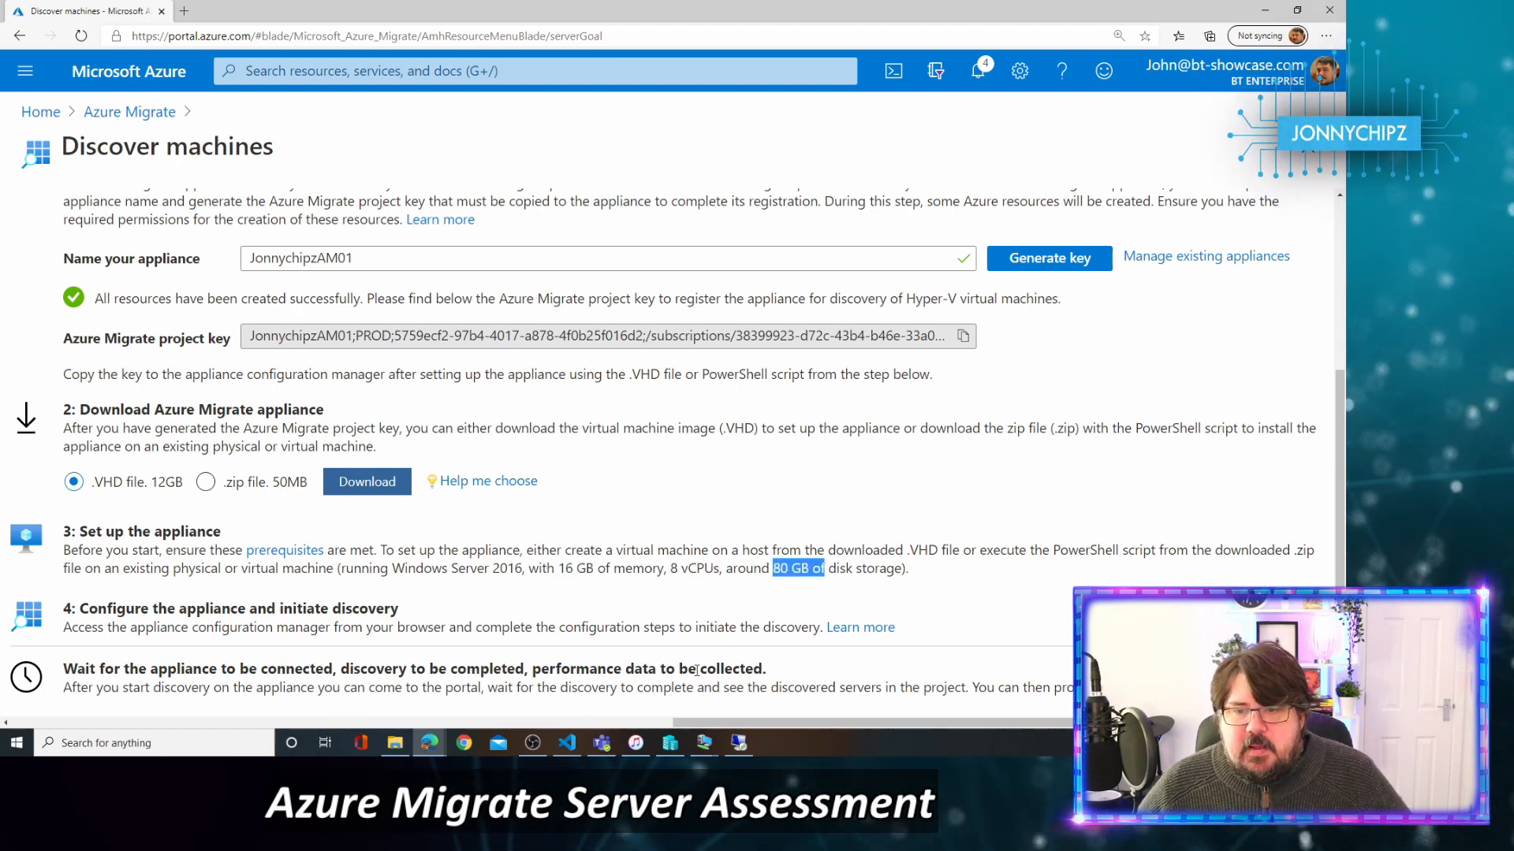
# Launch Hyper-V Manager's New Virtual Machine Wizard and open File Explorer at D:\HyperV.
pyautogui.click(669, 749)
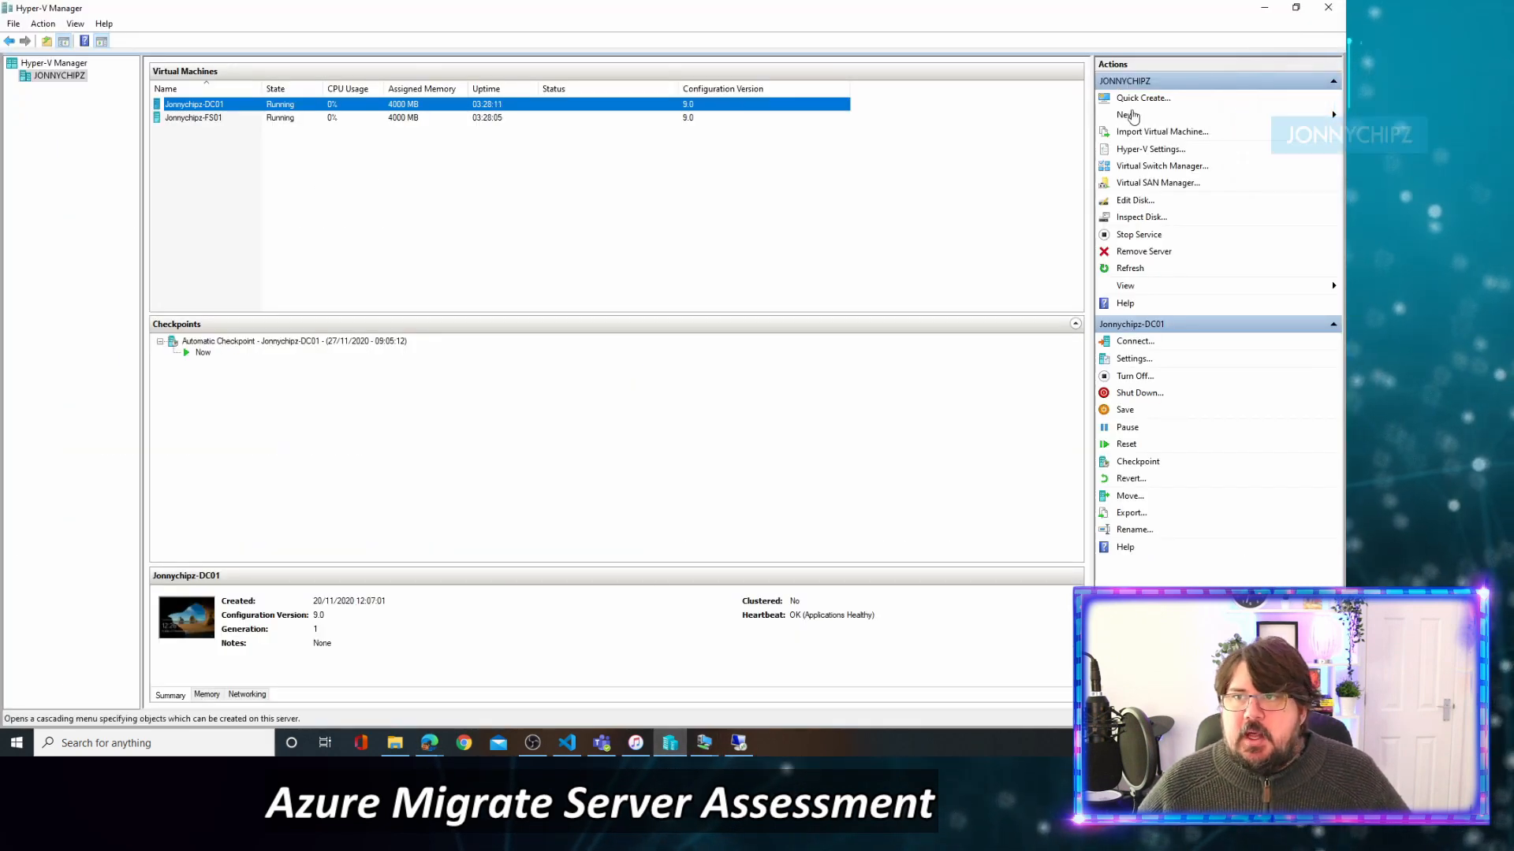
pyautogui.click(1125, 114)
pyautogui.click(1270, 118)
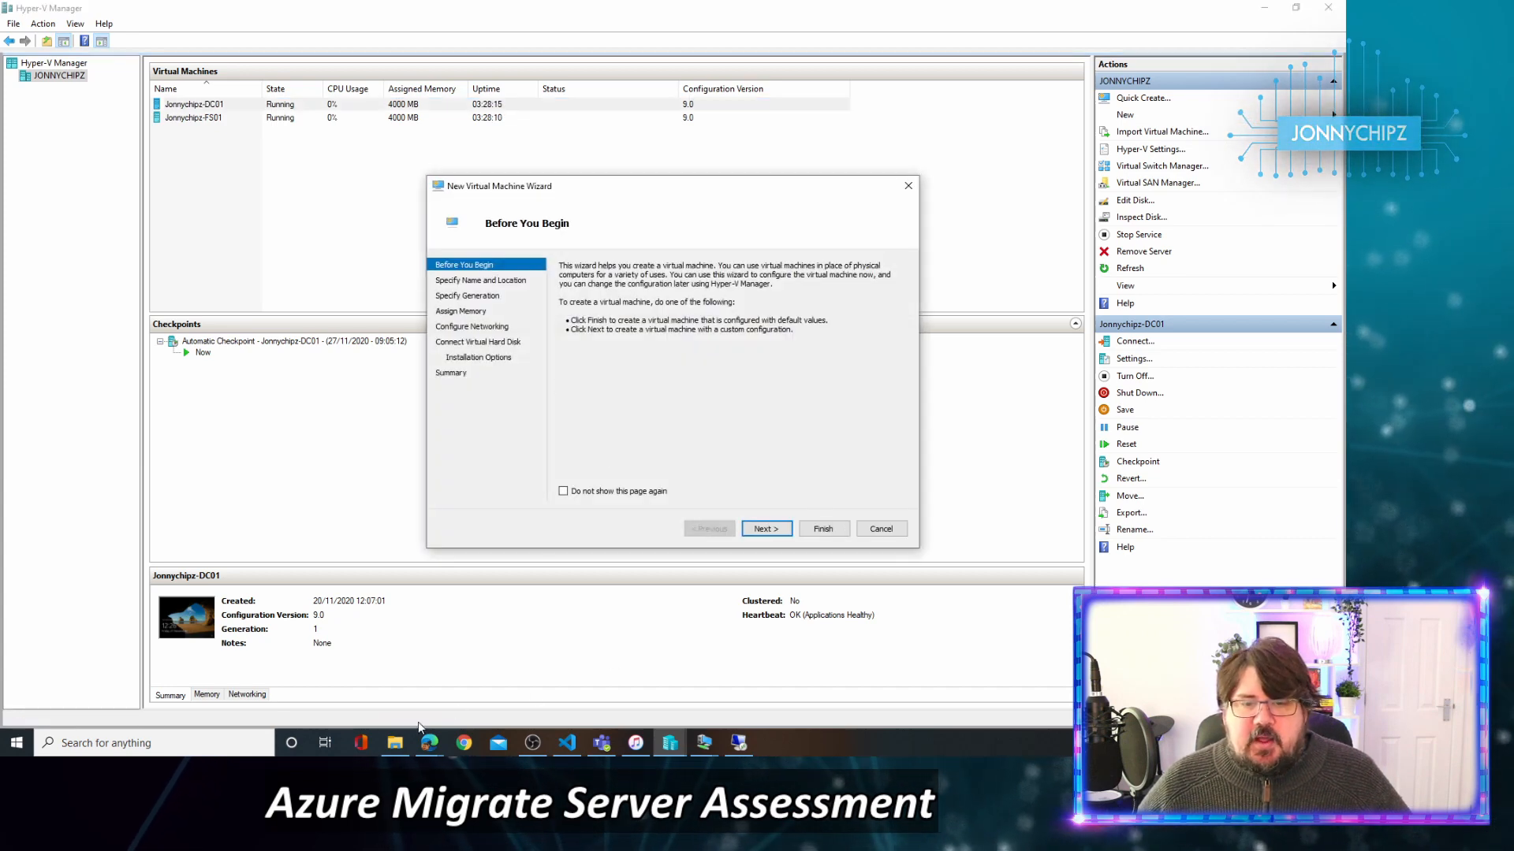
pyautogui.click(398, 747)
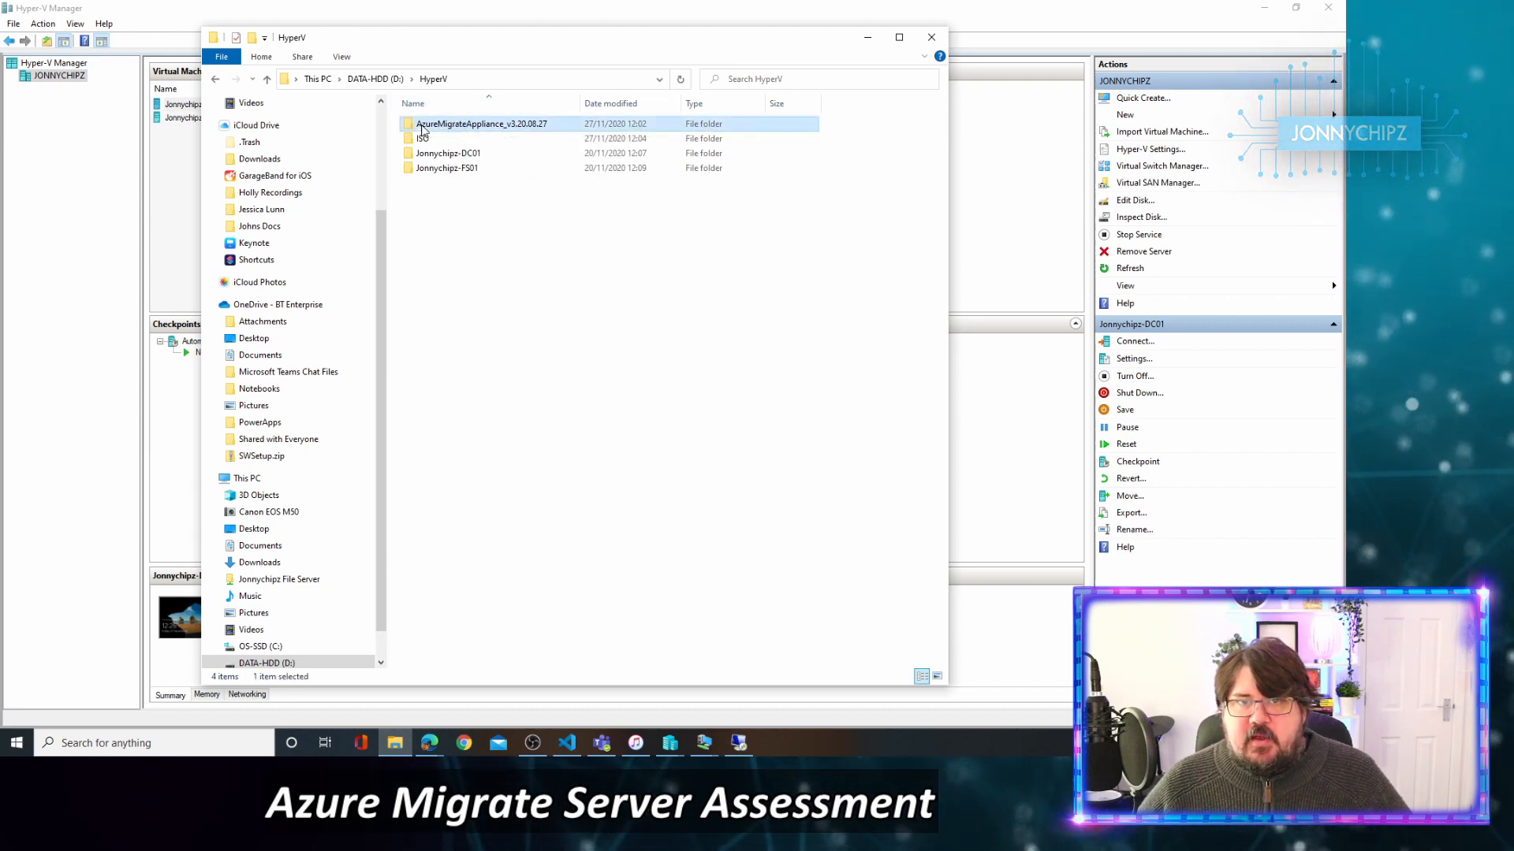
# Inspect the appliance's Virtual Hard Disks and Virtual Machines folders, adjusting columns to read file names.
pyautogui.doubleClick(440, 126)
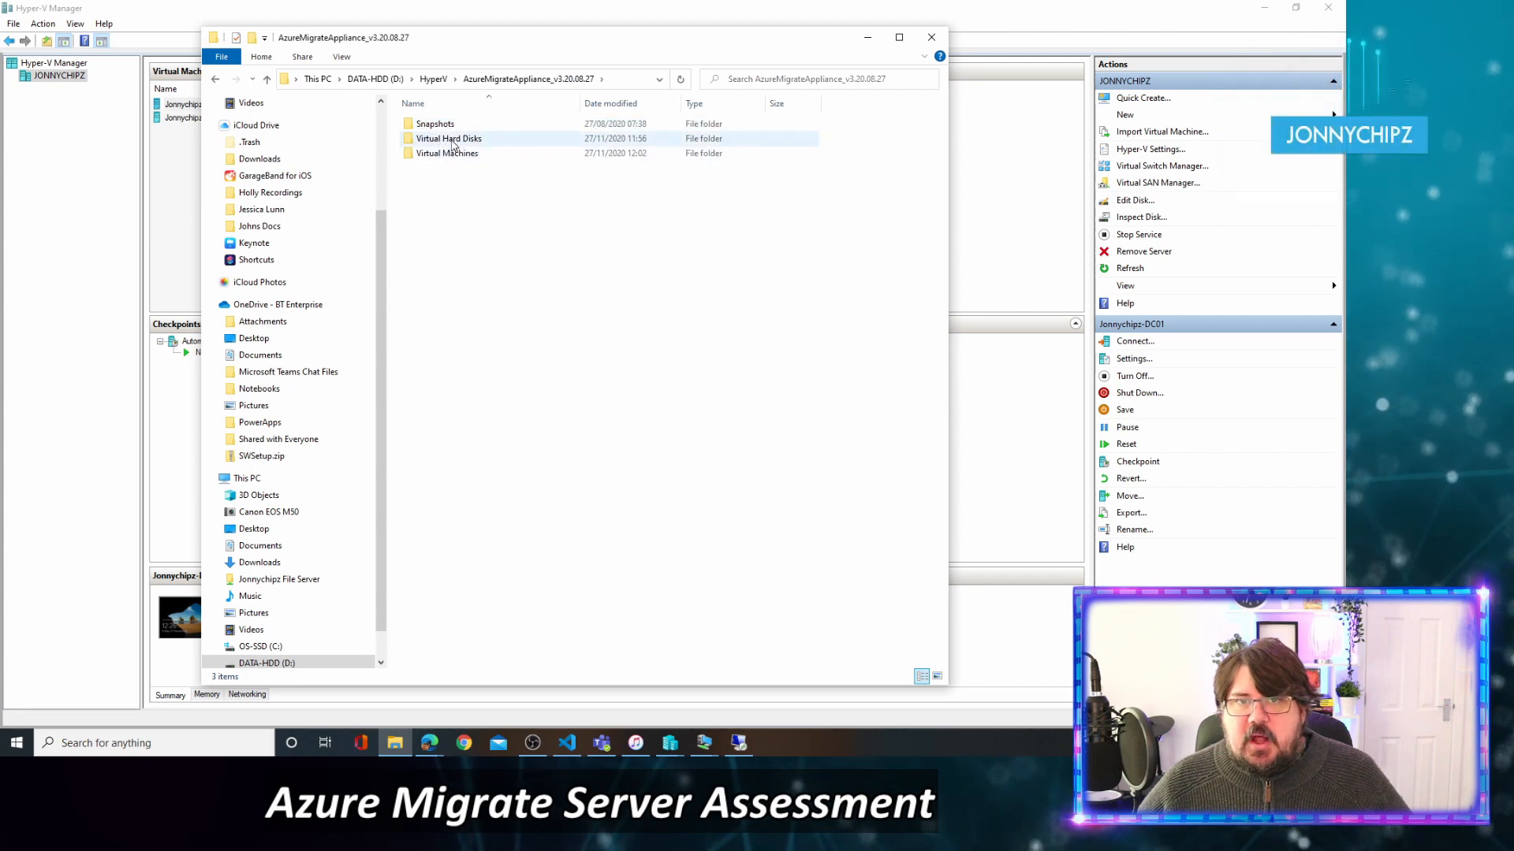
pyautogui.doubleClick(483, 139)
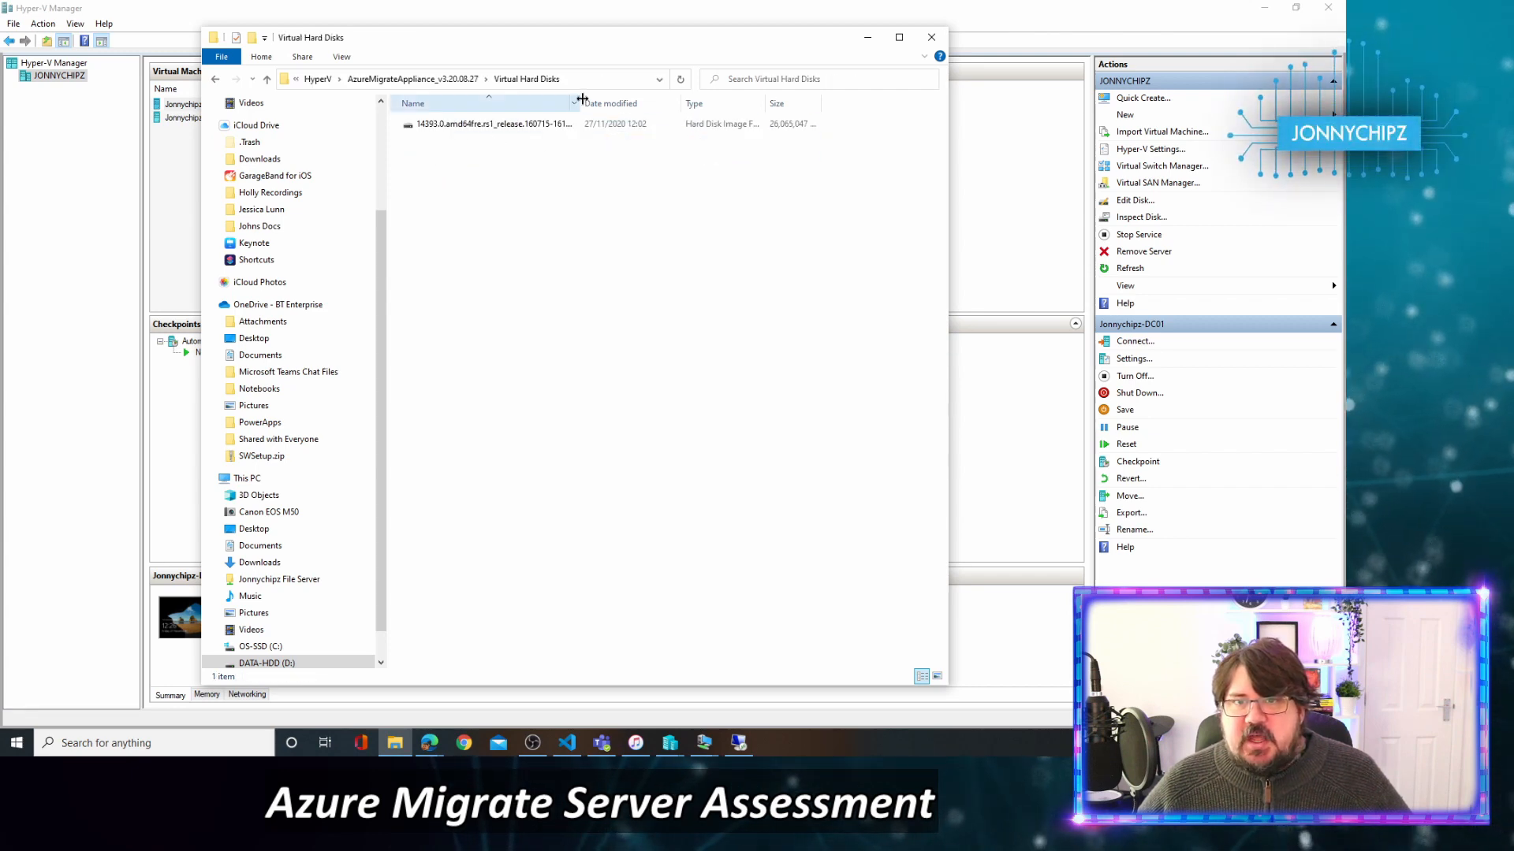
pyautogui.doubleClick(581, 103)
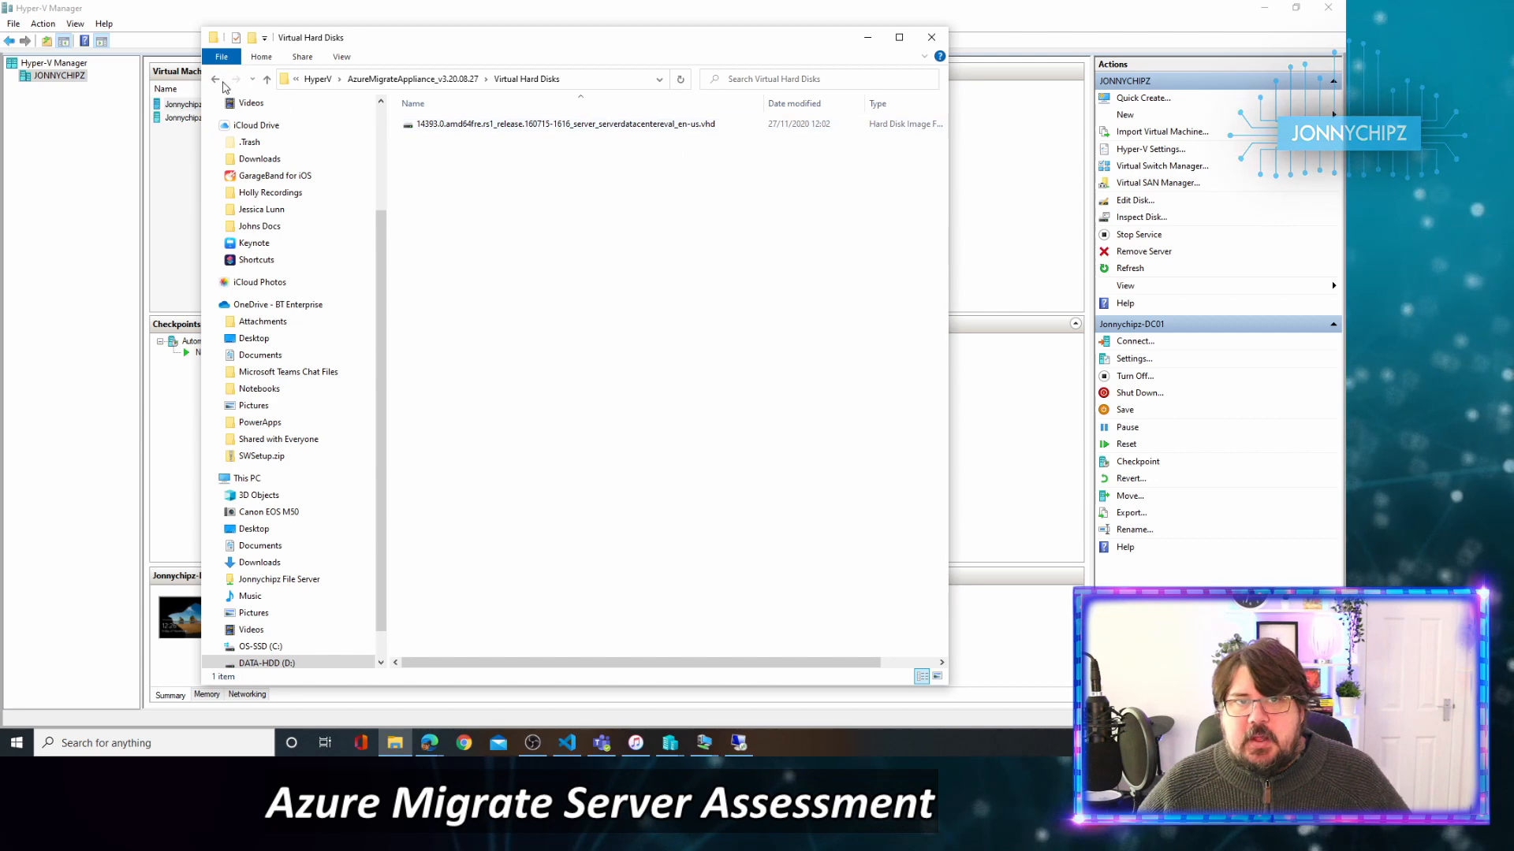
pyautogui.hotkey('alt', 'Left')
pyautogui.doubleClick(457, 156)
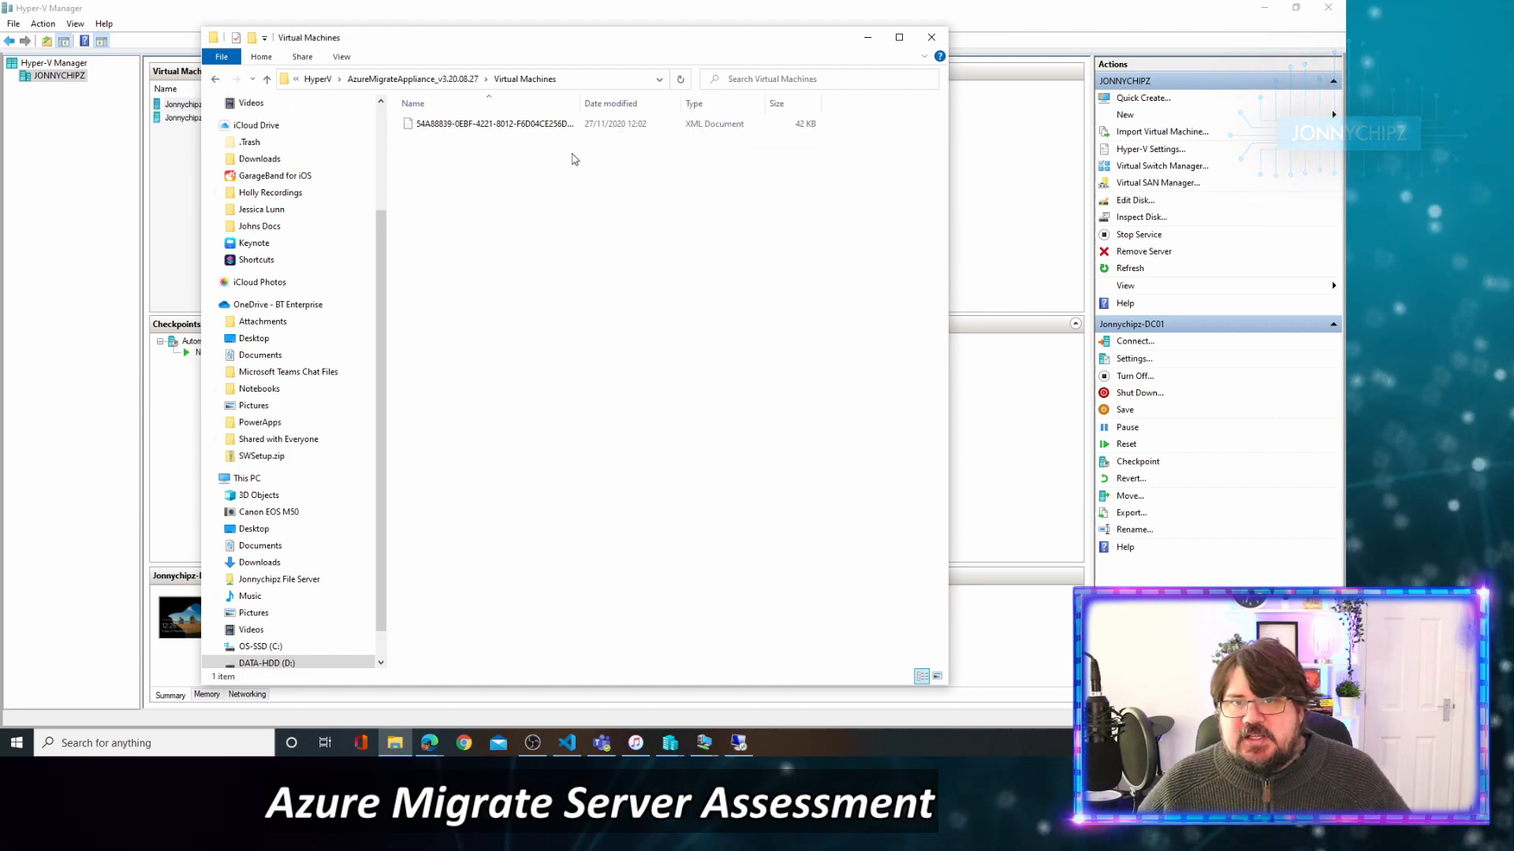
pyautogui.moveTo(575, 105); pyautogui.dragTo(664, 104)
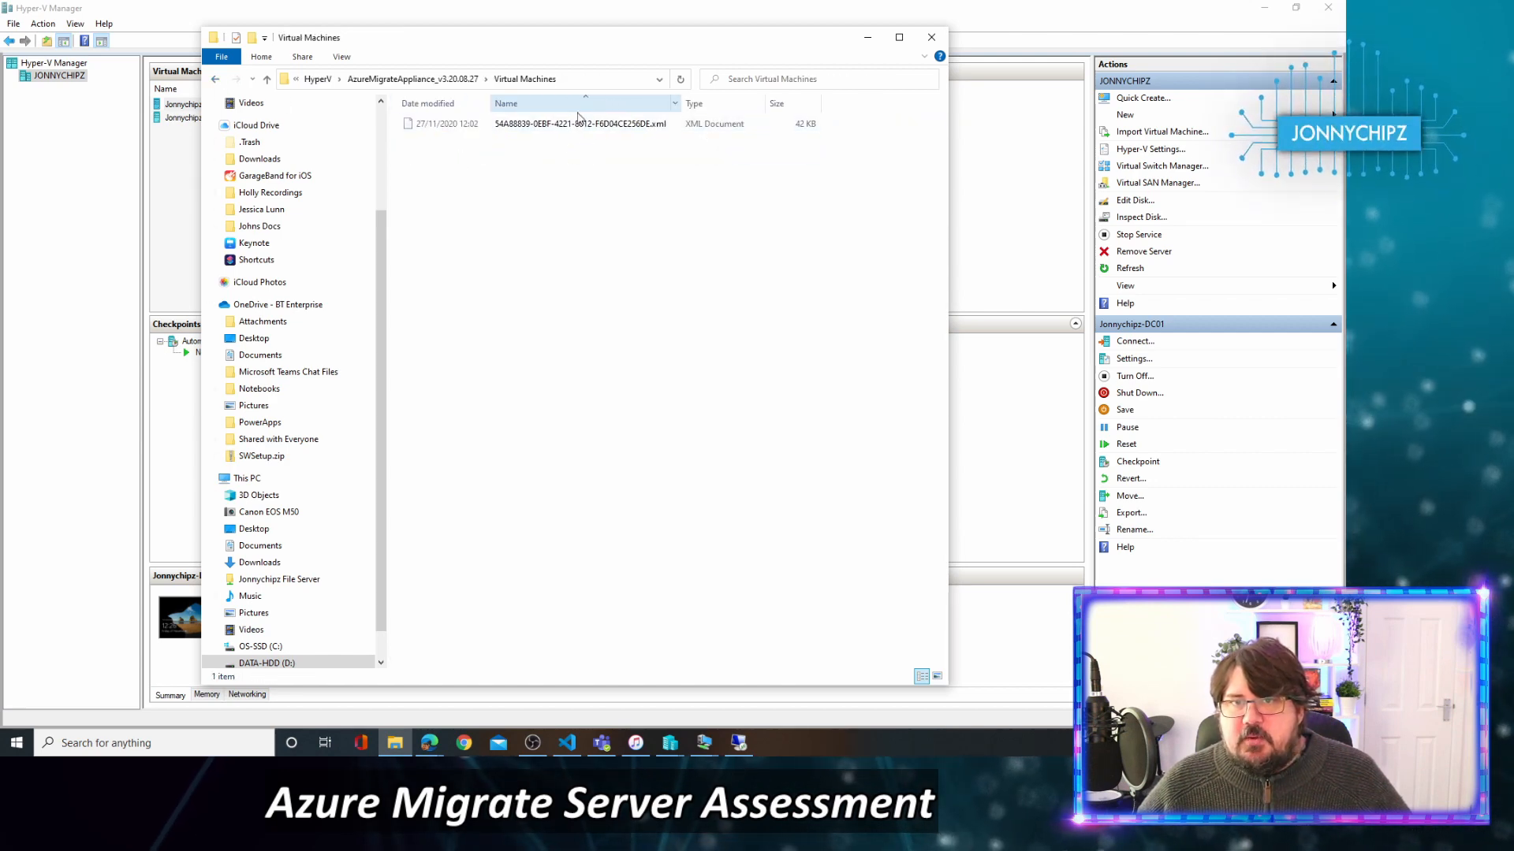
pyautogui.moveTo(490, 103); pyautogui.dragTo(623, 104)
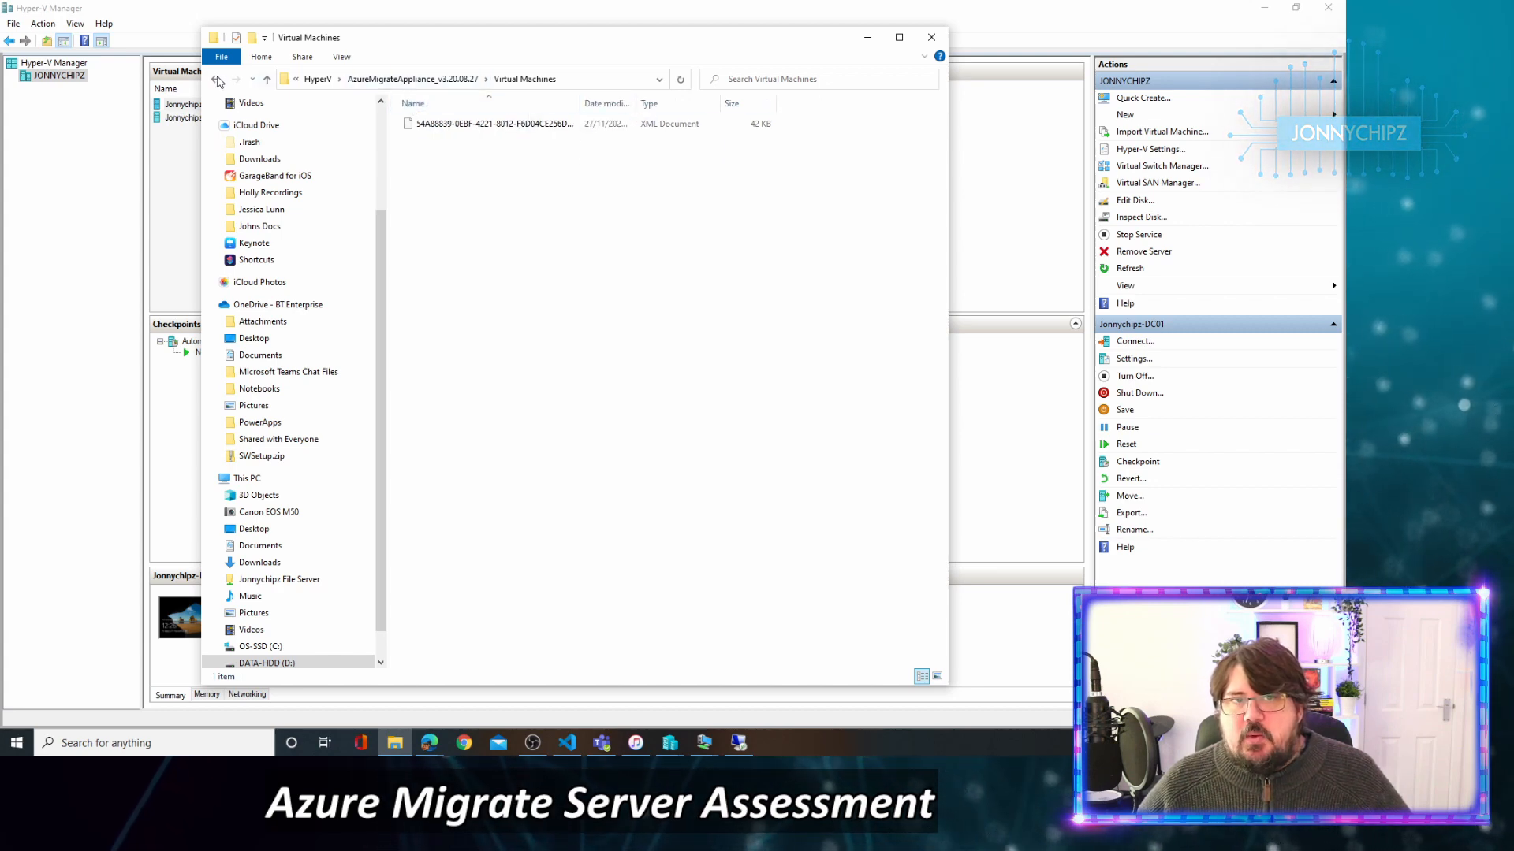
# Return to the HyperV folder and minimise Explorer to reveal the wizard.
pyautogui.click(216, 79)
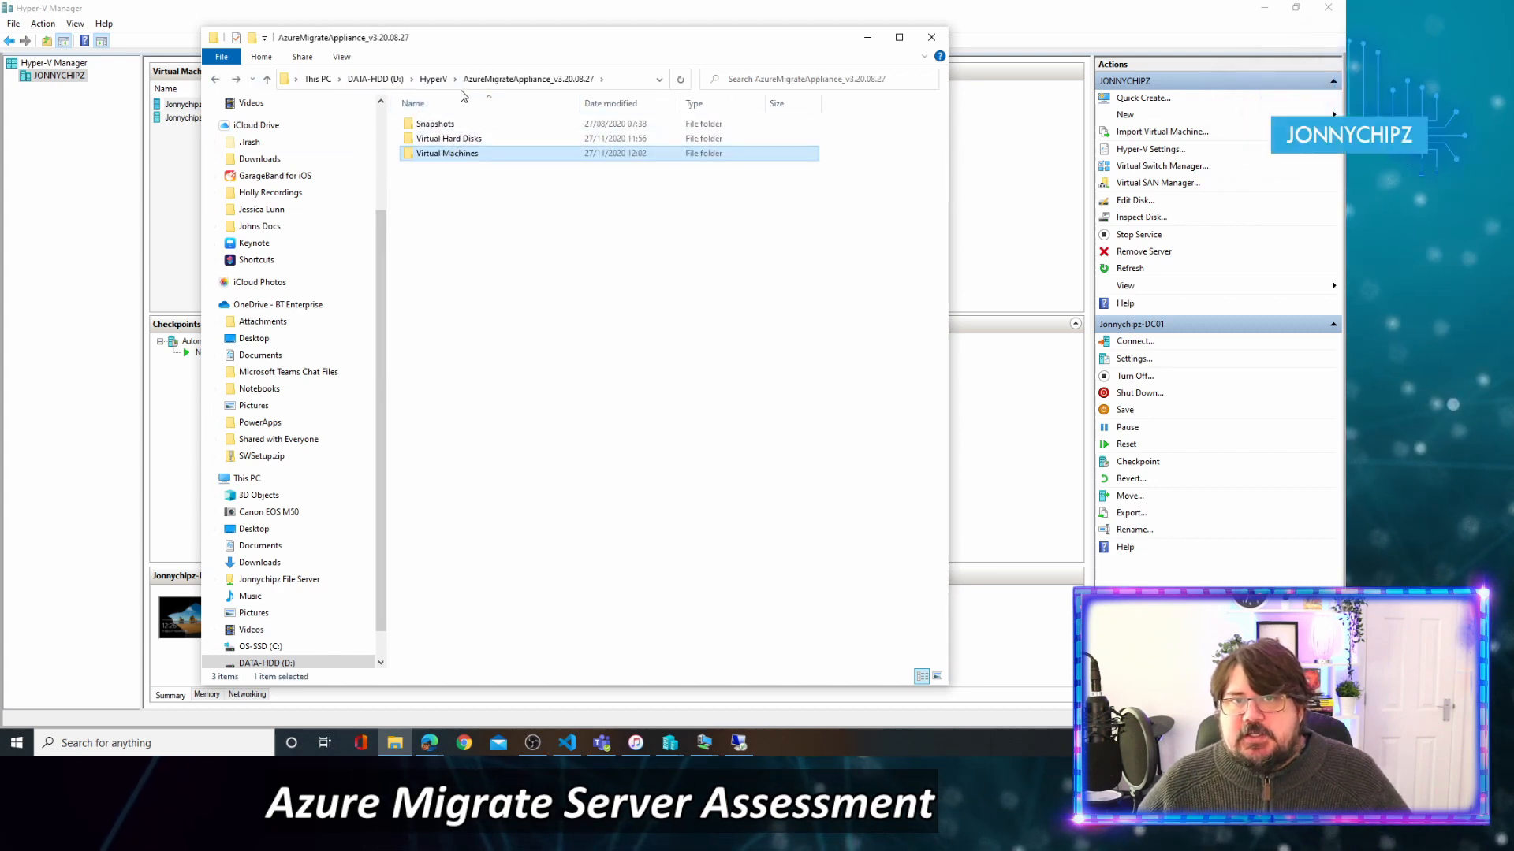
pyautogui.click(434, 79)
pyautogui.click(867, 37)
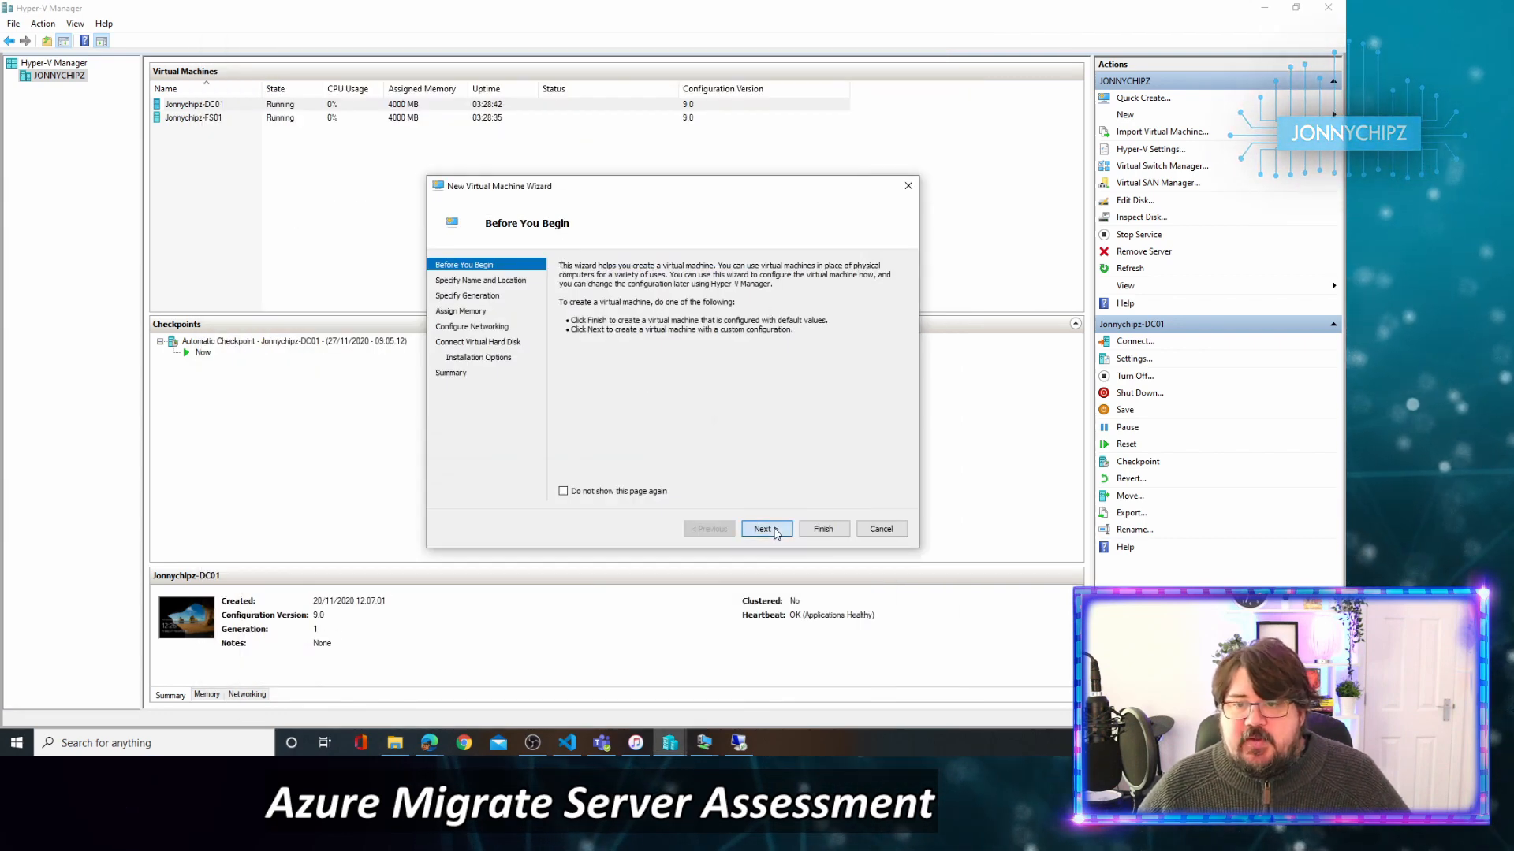
# Name the new VM and store it in D:\HyperV\AzureMigrateAppliance_v3.20.08.27\Virtual Machines.
pyautogui.click(765, 529)
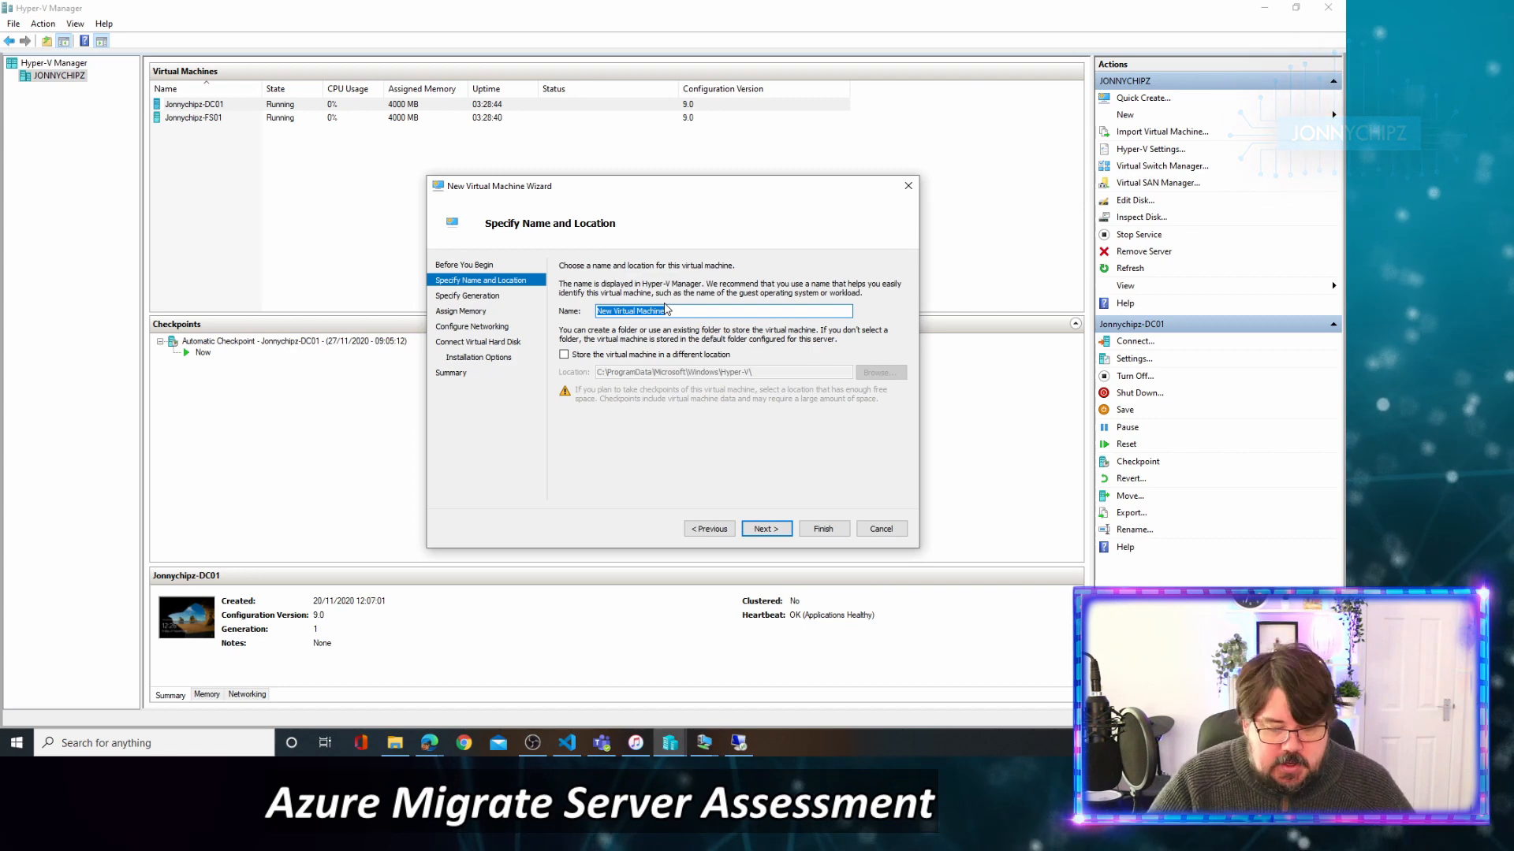
pyautogui.write('Jonnychipz-AM01')
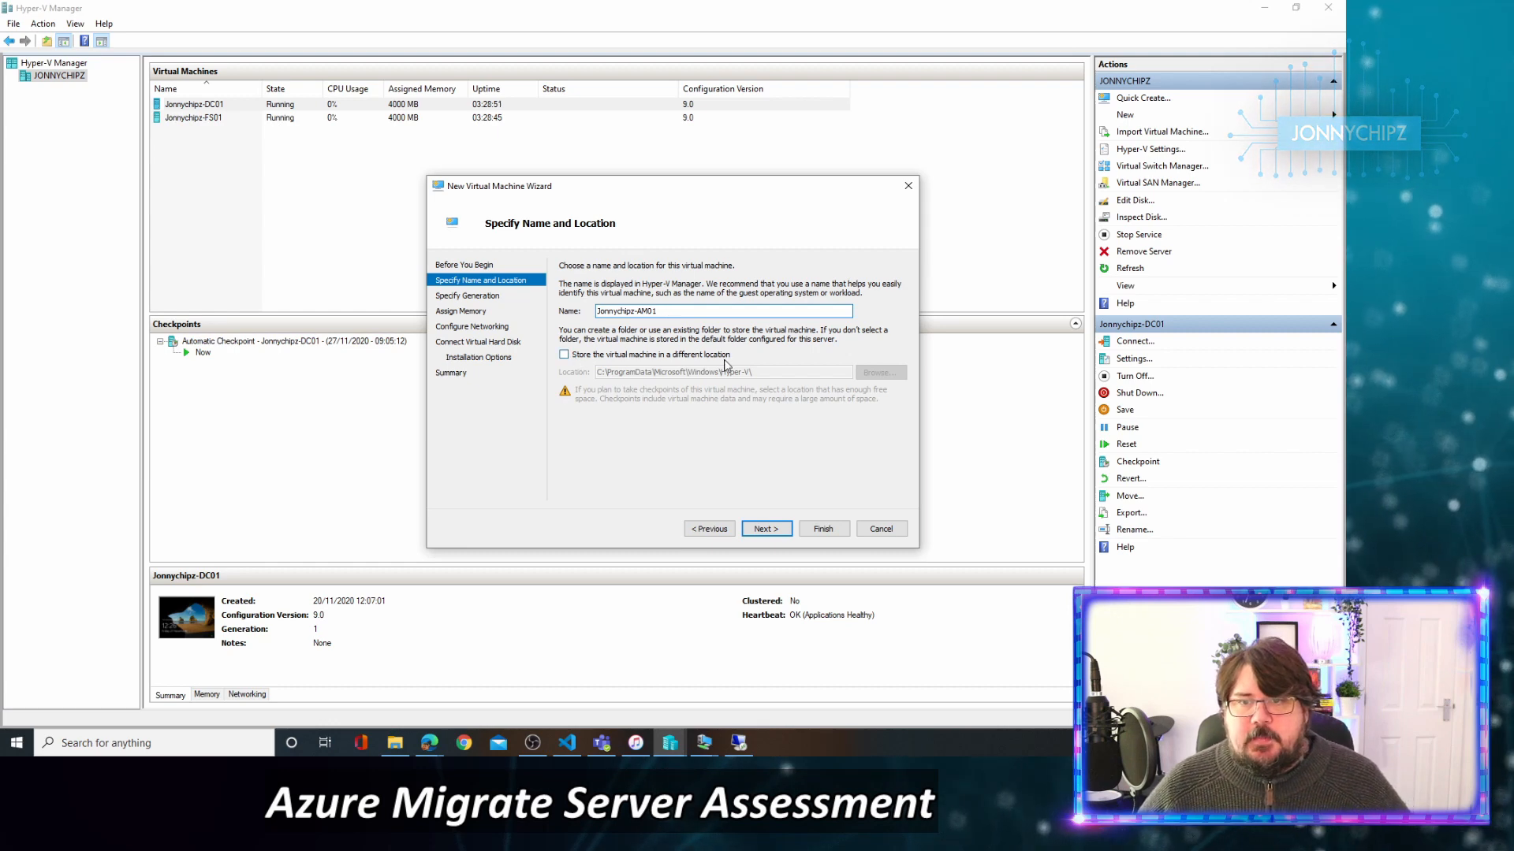
pyautogui.click(725, 355)
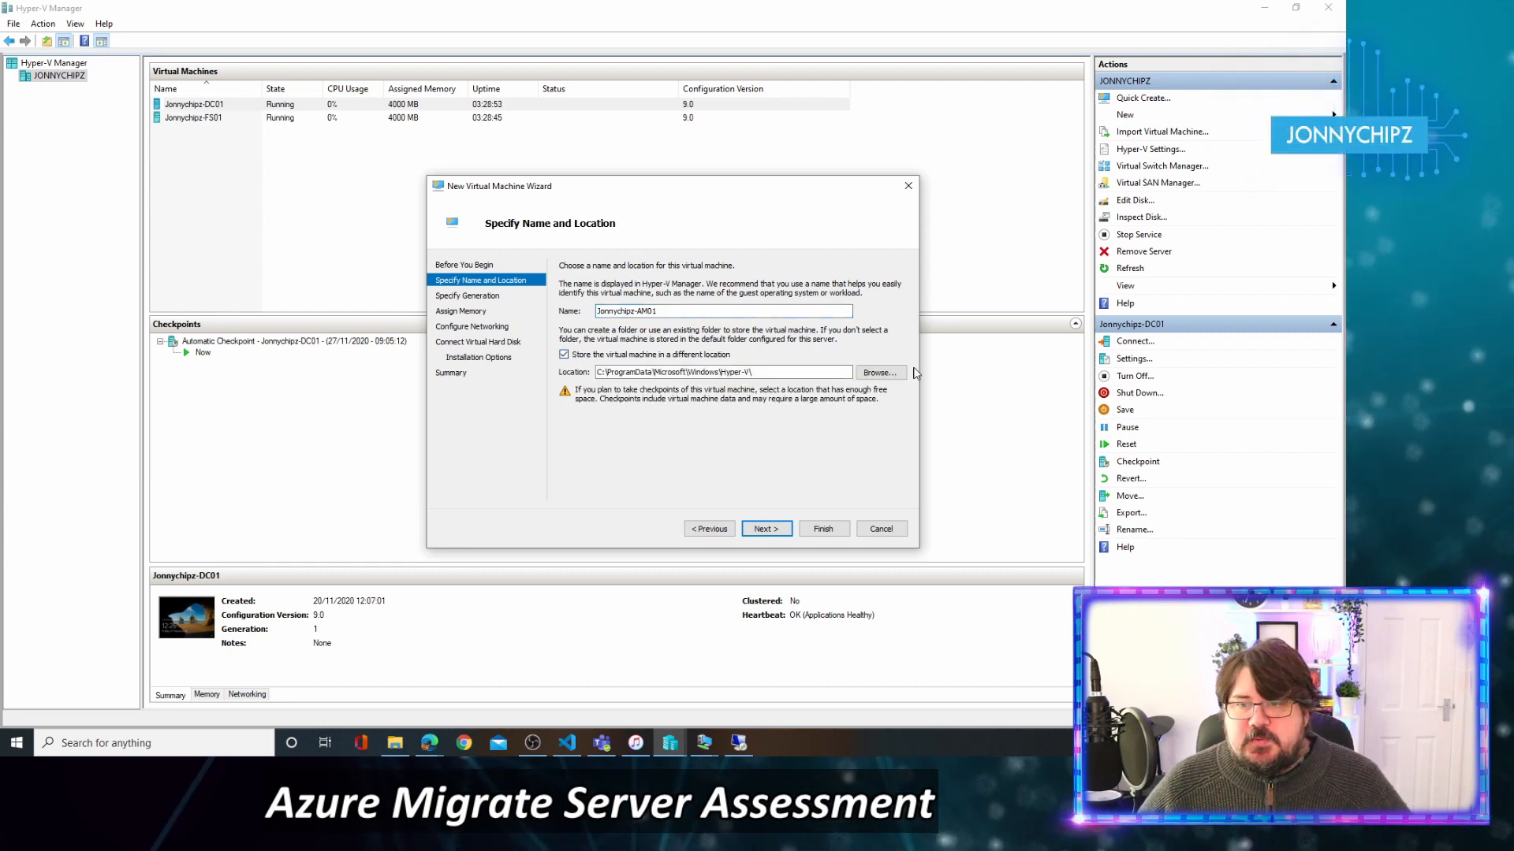
pyautogui.click(889, 374)
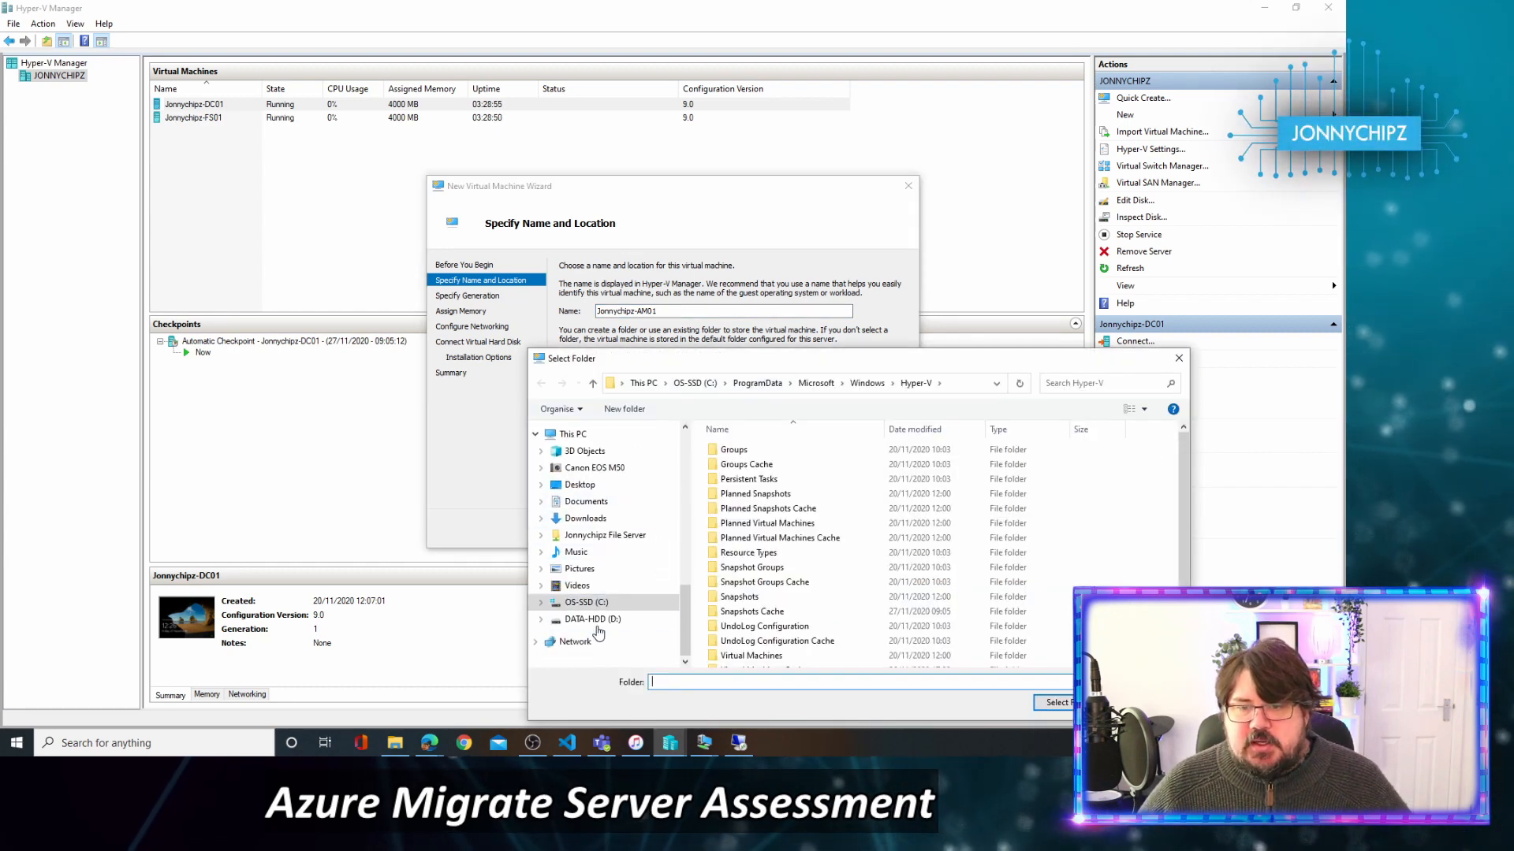
pyautogui.click(596, 621)
pyautogui.doubleClick(734, 465)
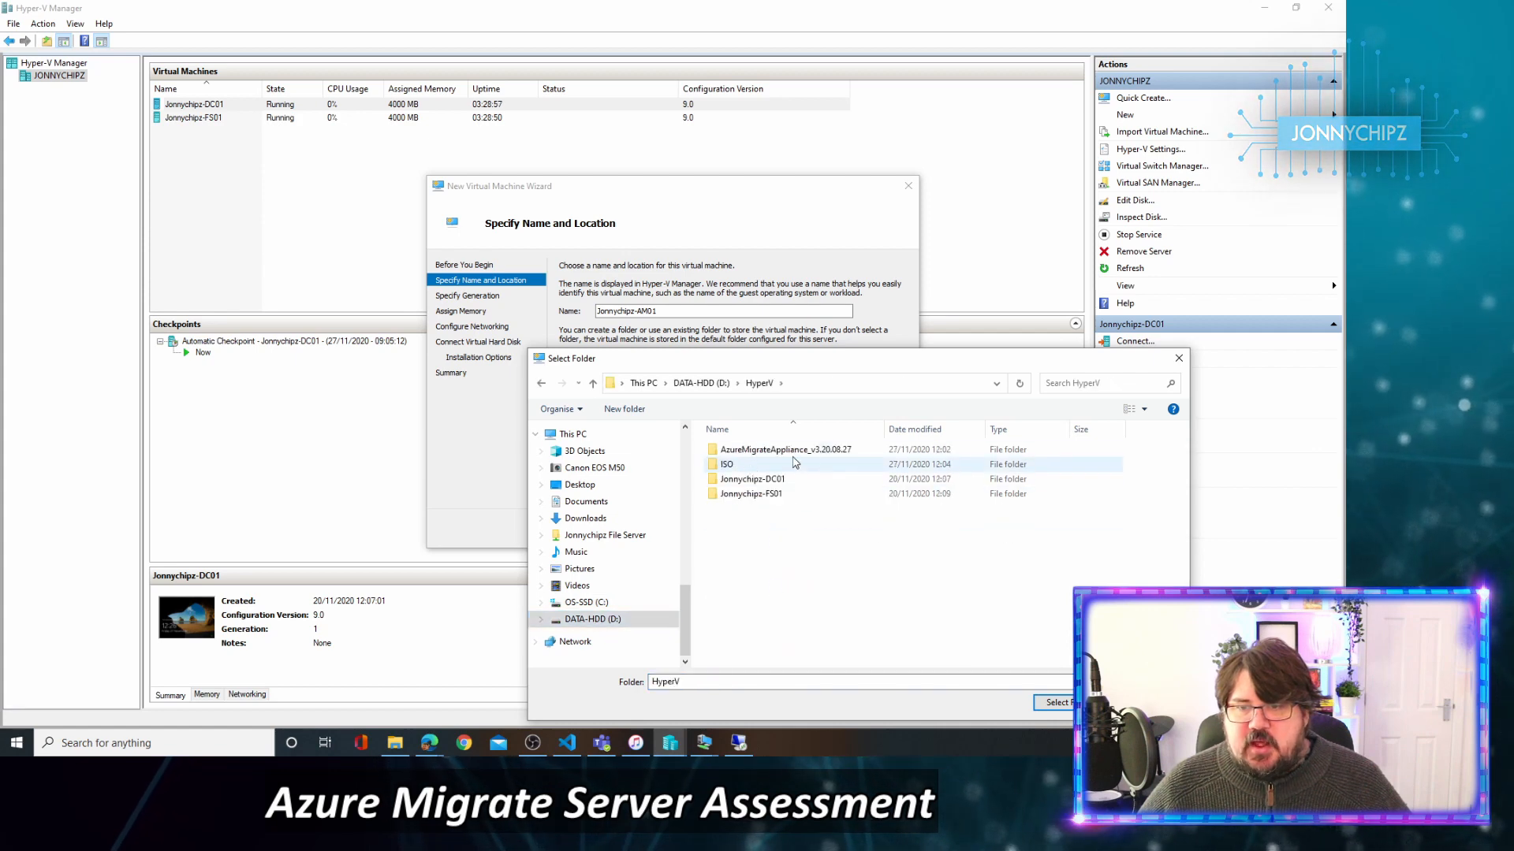
pyautogui.doubleClick(792, 453)
pyautogui.doubleClick(796, 481)
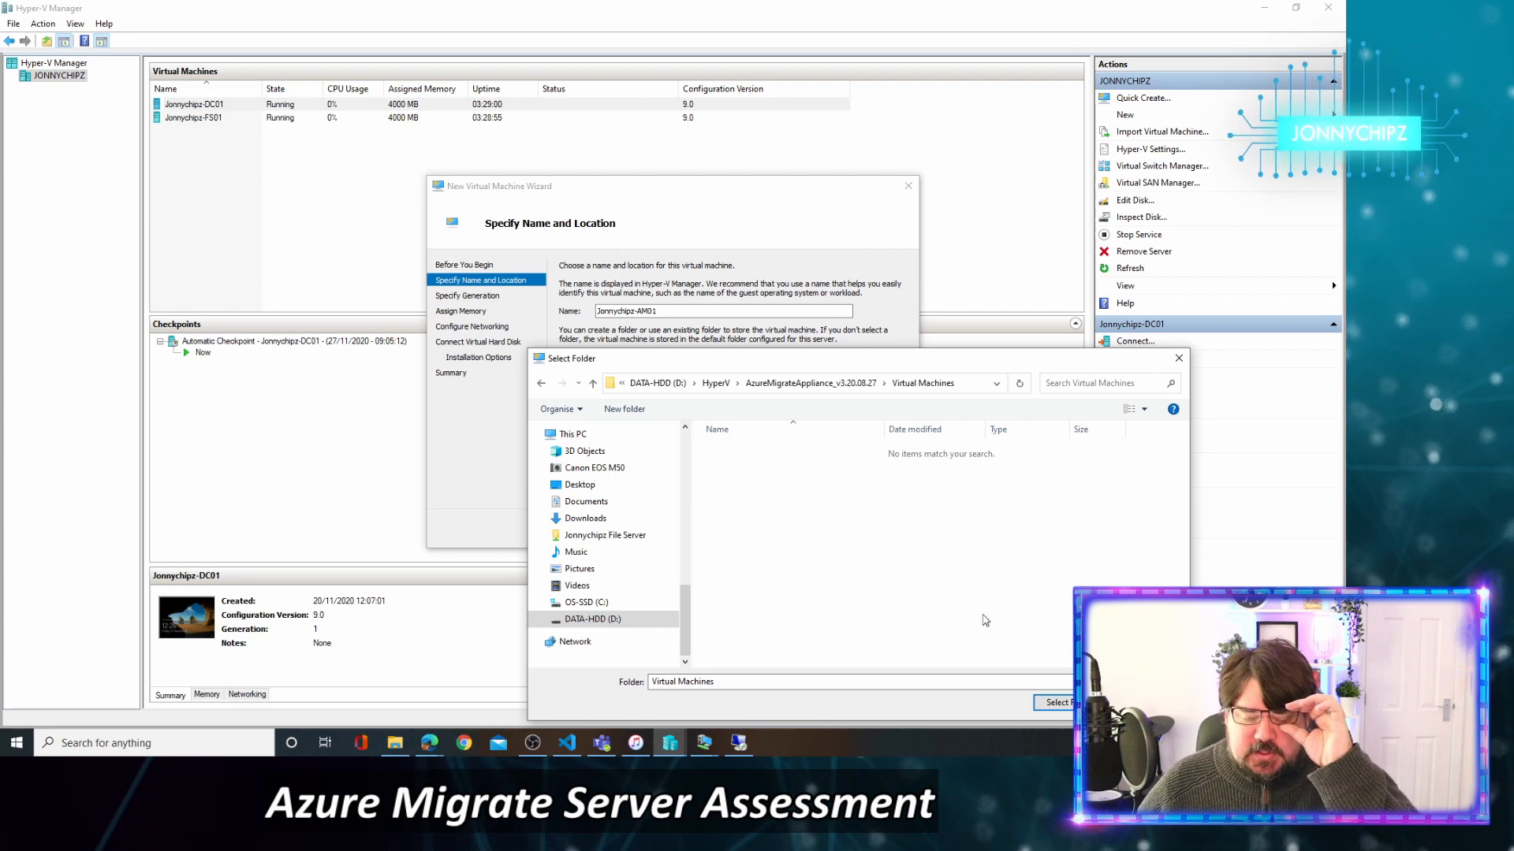
pyautogui.click(1054, 703)
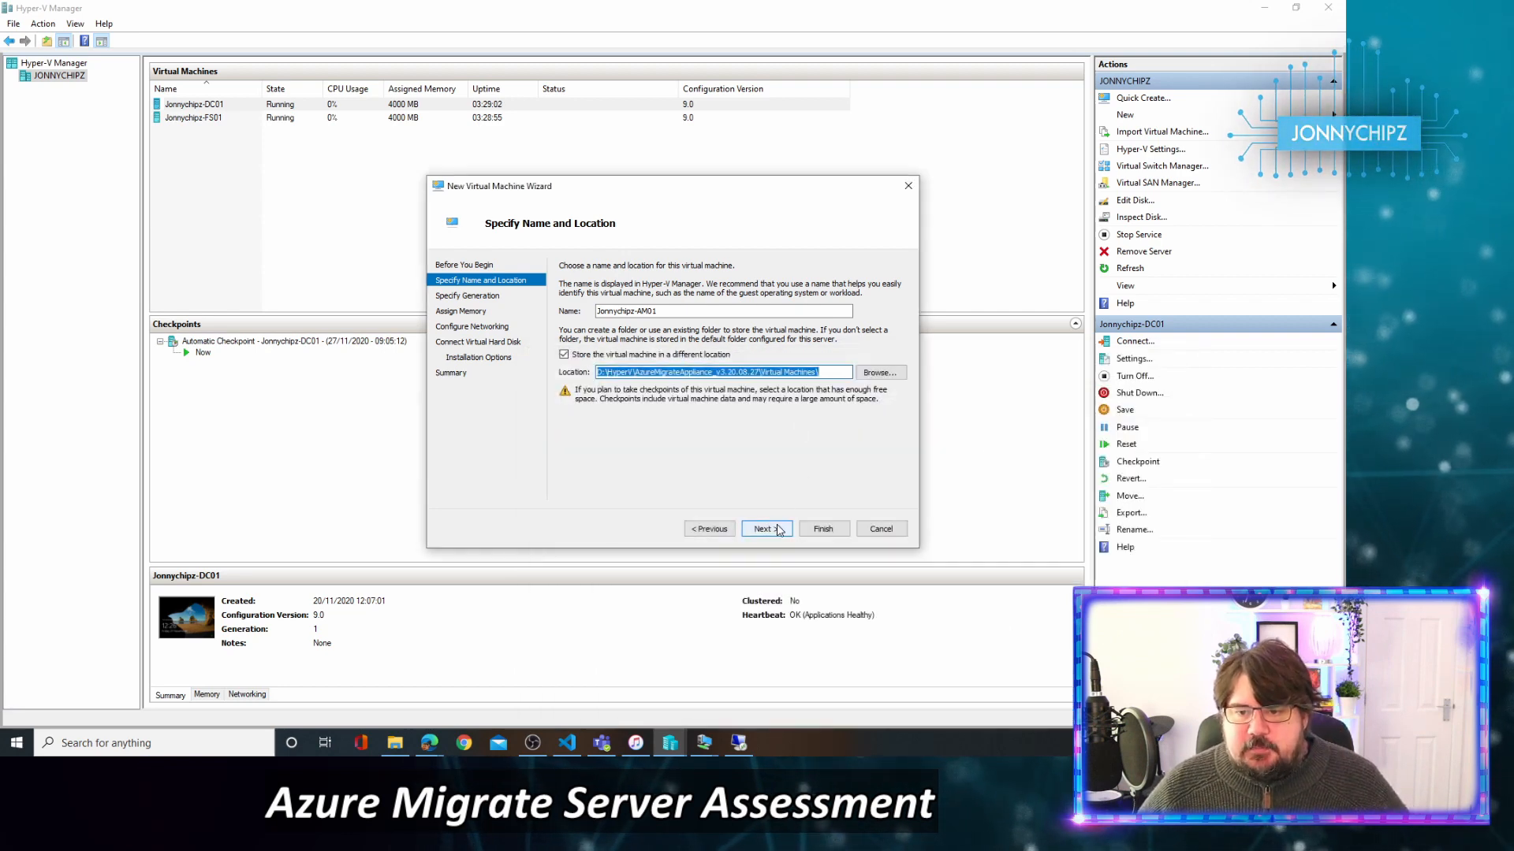
# Keep Generation 1 and set 16000 MB startup memory with dynamic memory off.
pyautogui.click(766, 528)
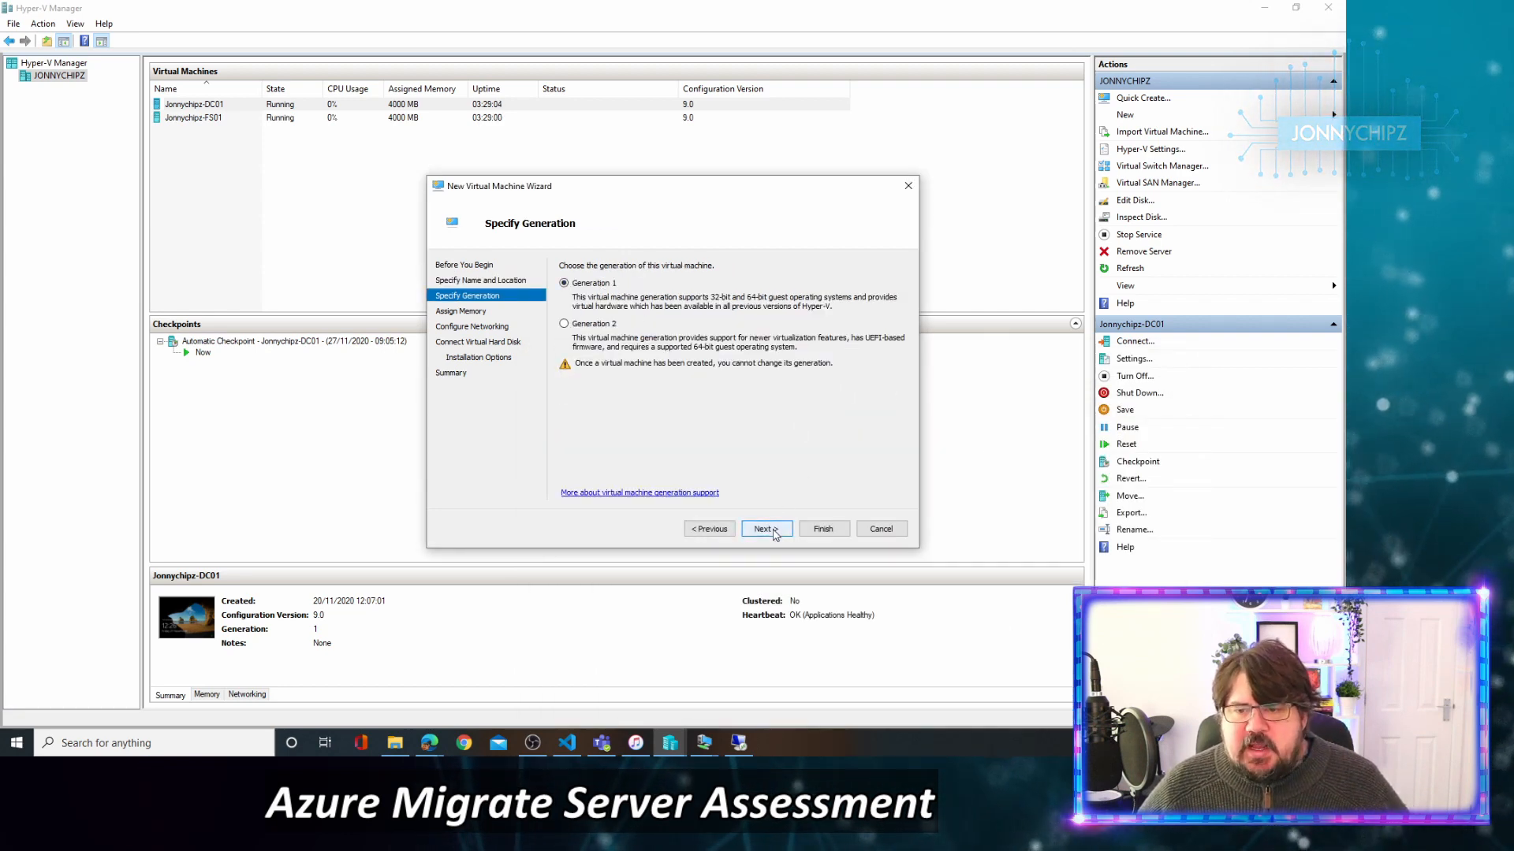
pyautogui.click(766, 528)
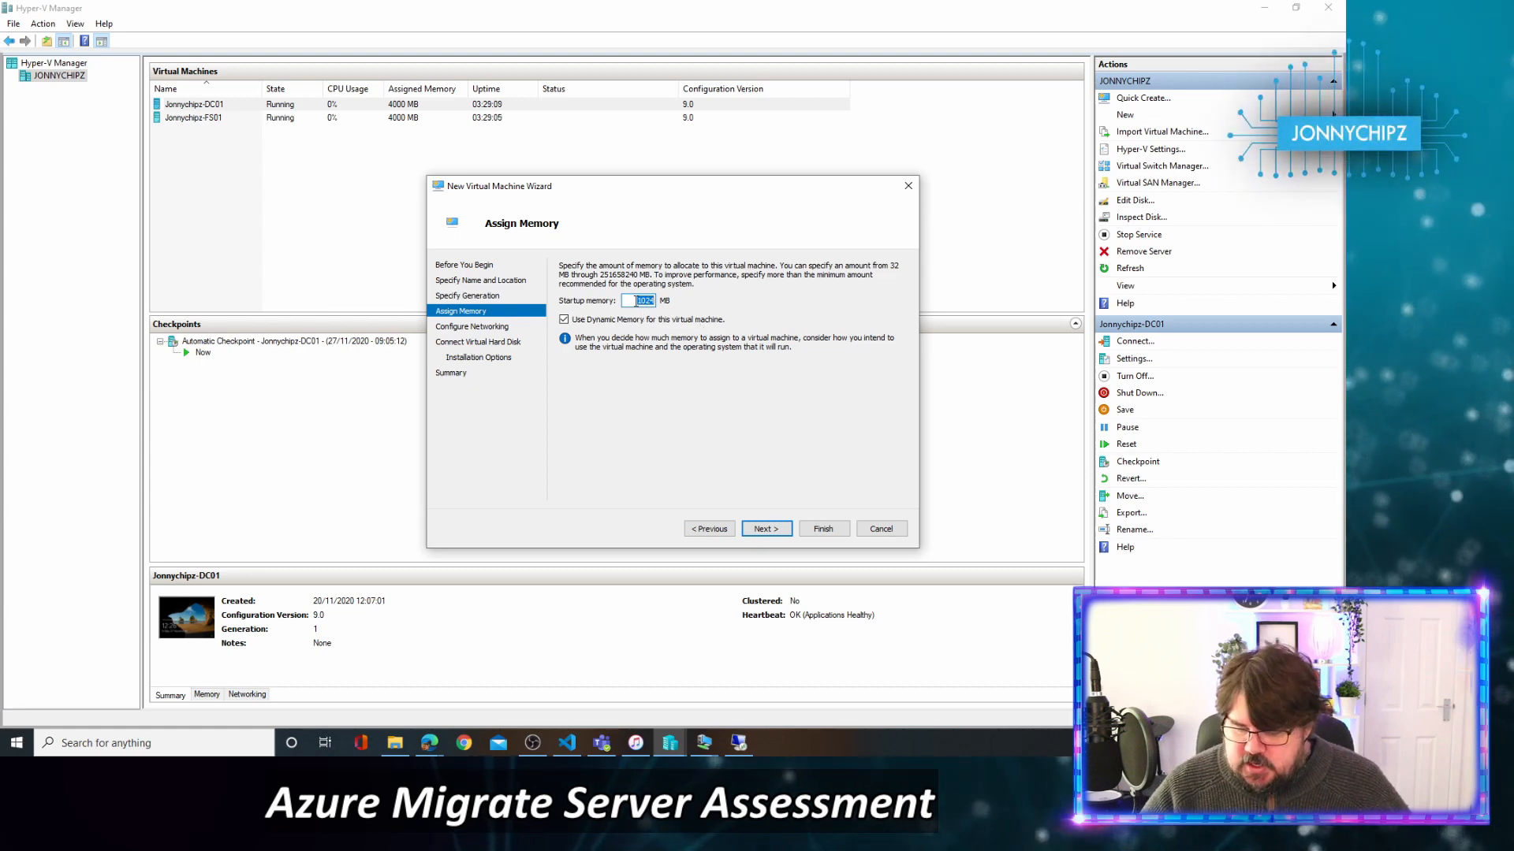
pyautogui.write('16')
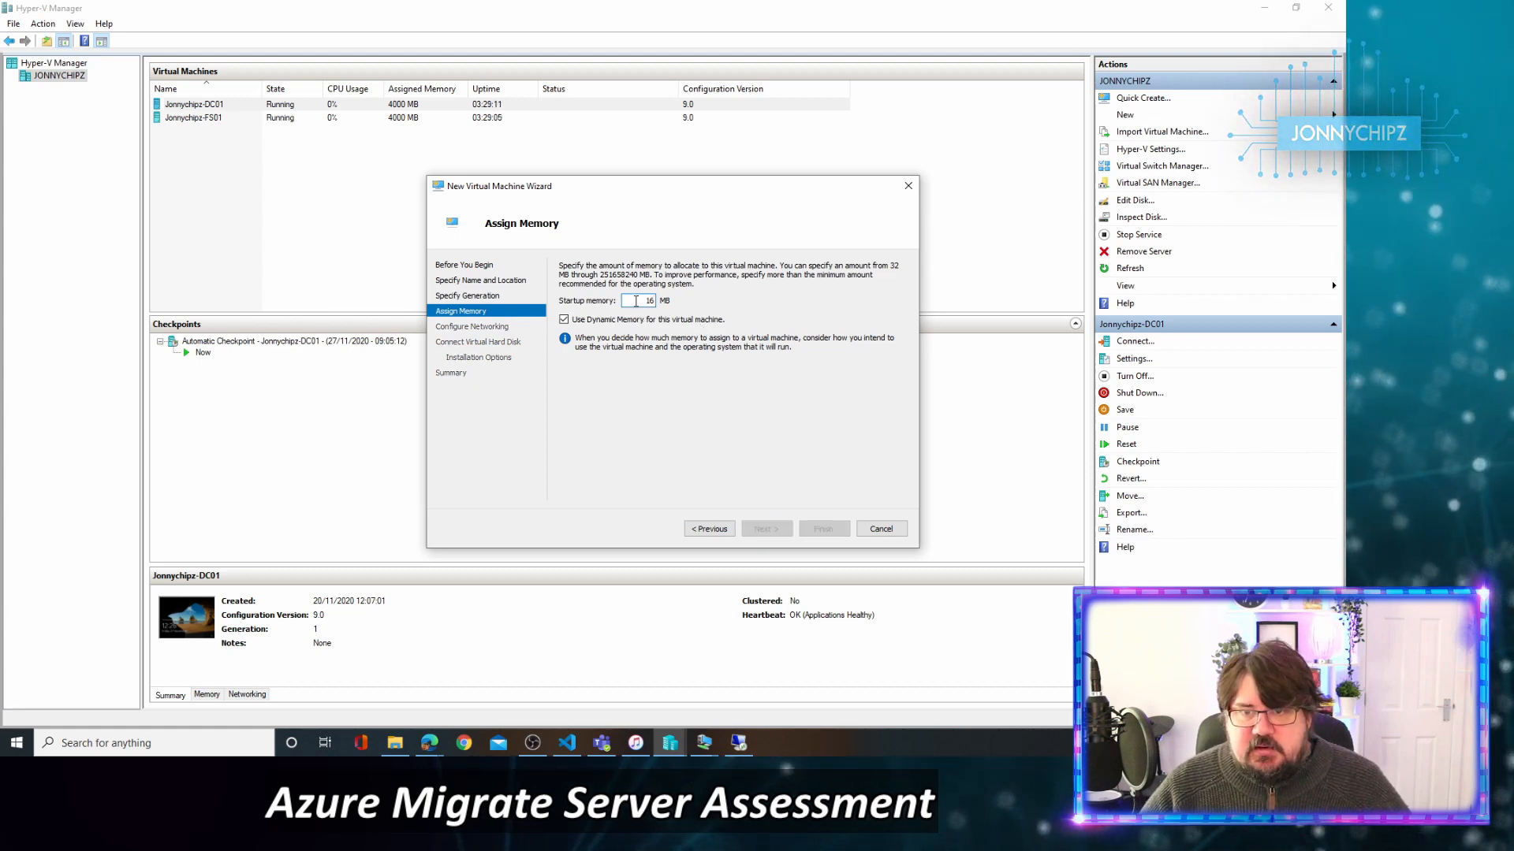
pyautogui.write('000')
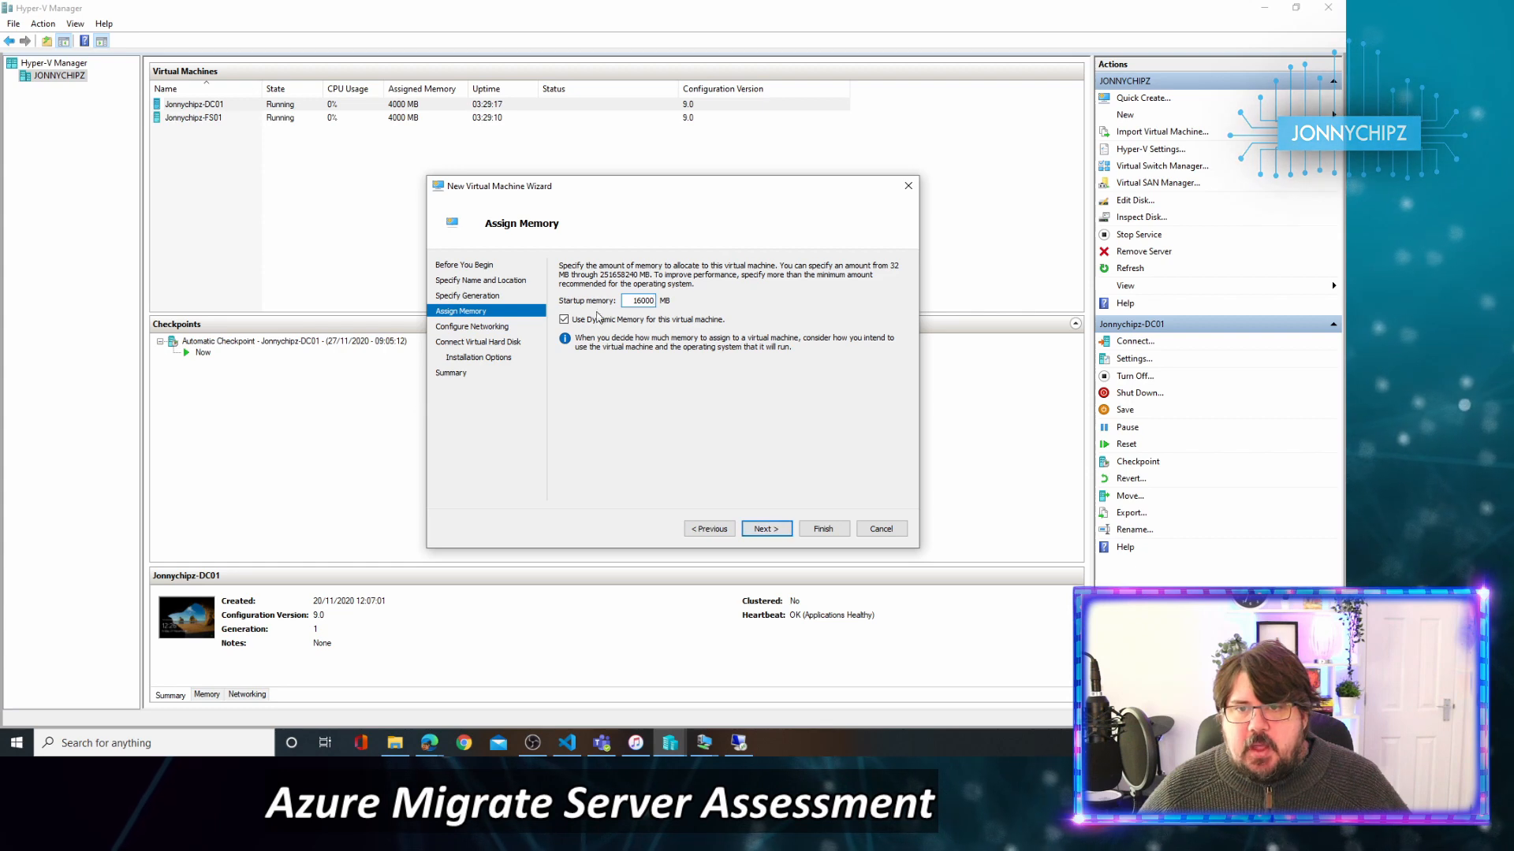
pyautogui.click(599, 317)
pyautogui.click(768, 530)
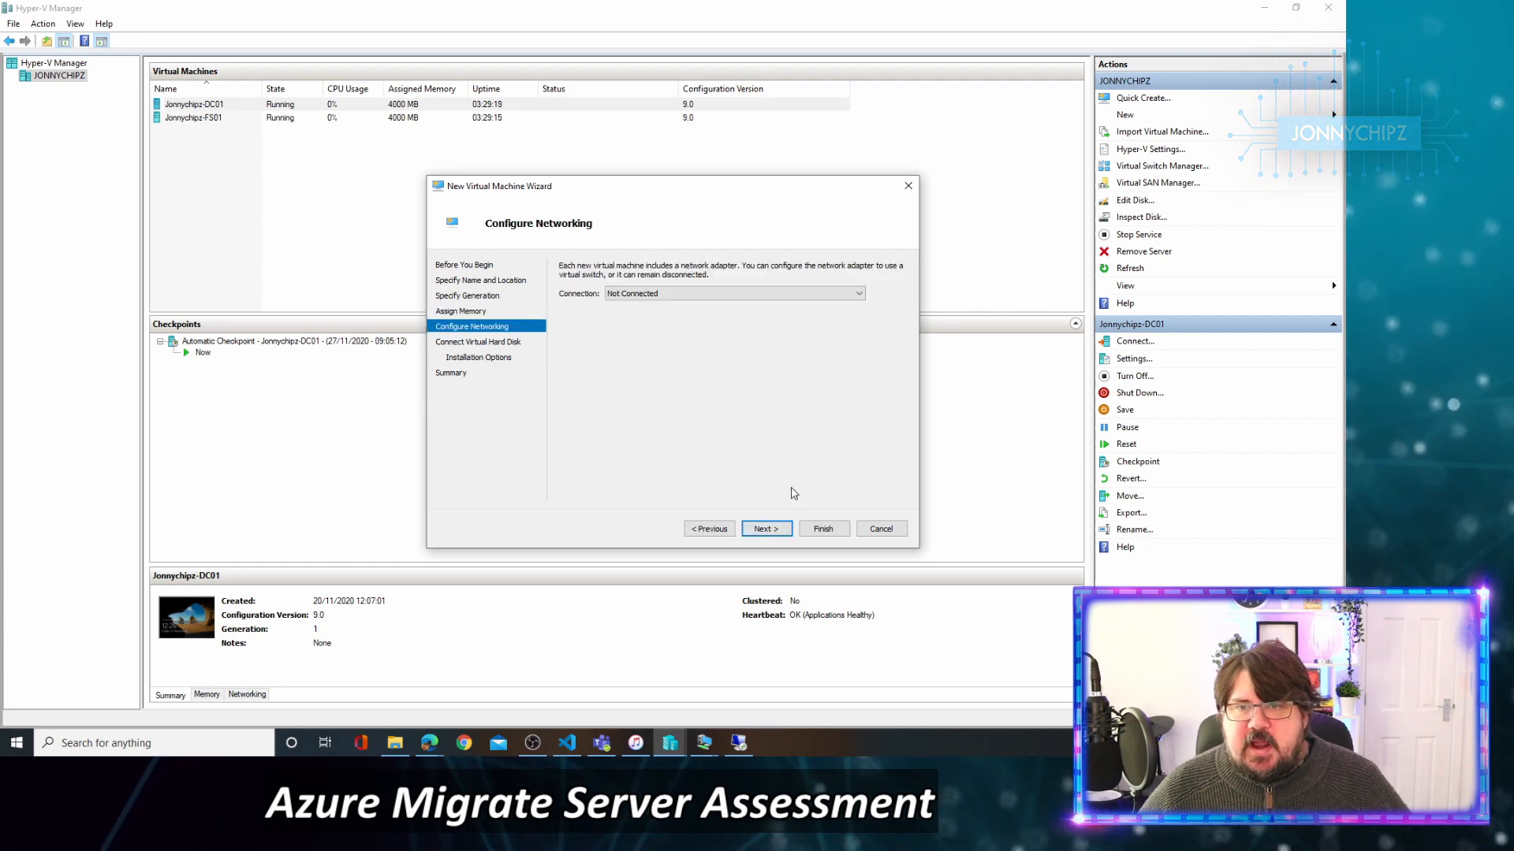
# Choose Internal HyperV Switch as the VM's network connection and continue.
pyautogui.click(669, 298)
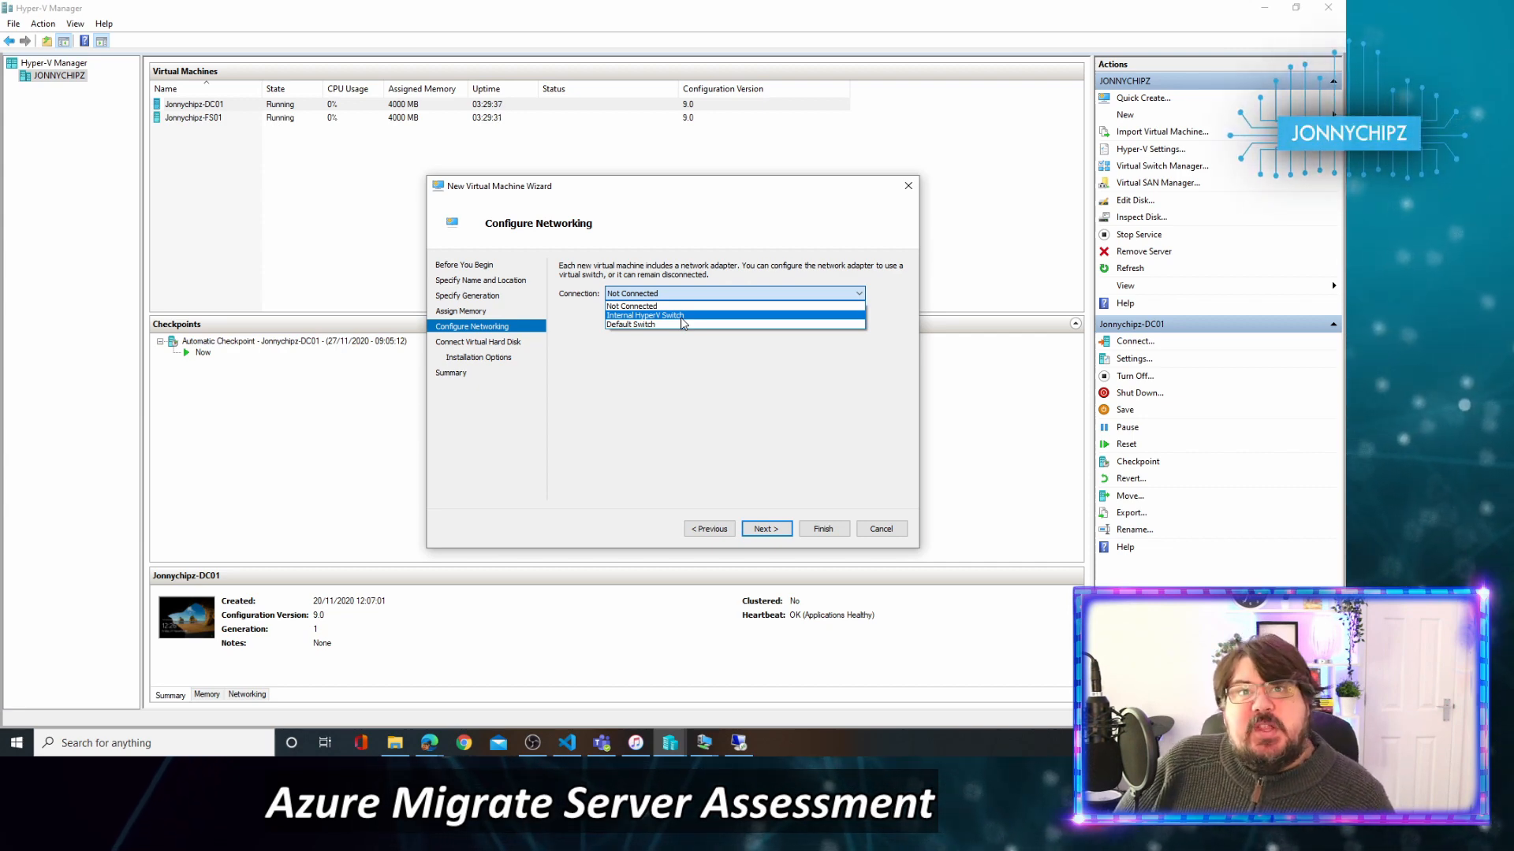
pyautogui.click(681, 317)
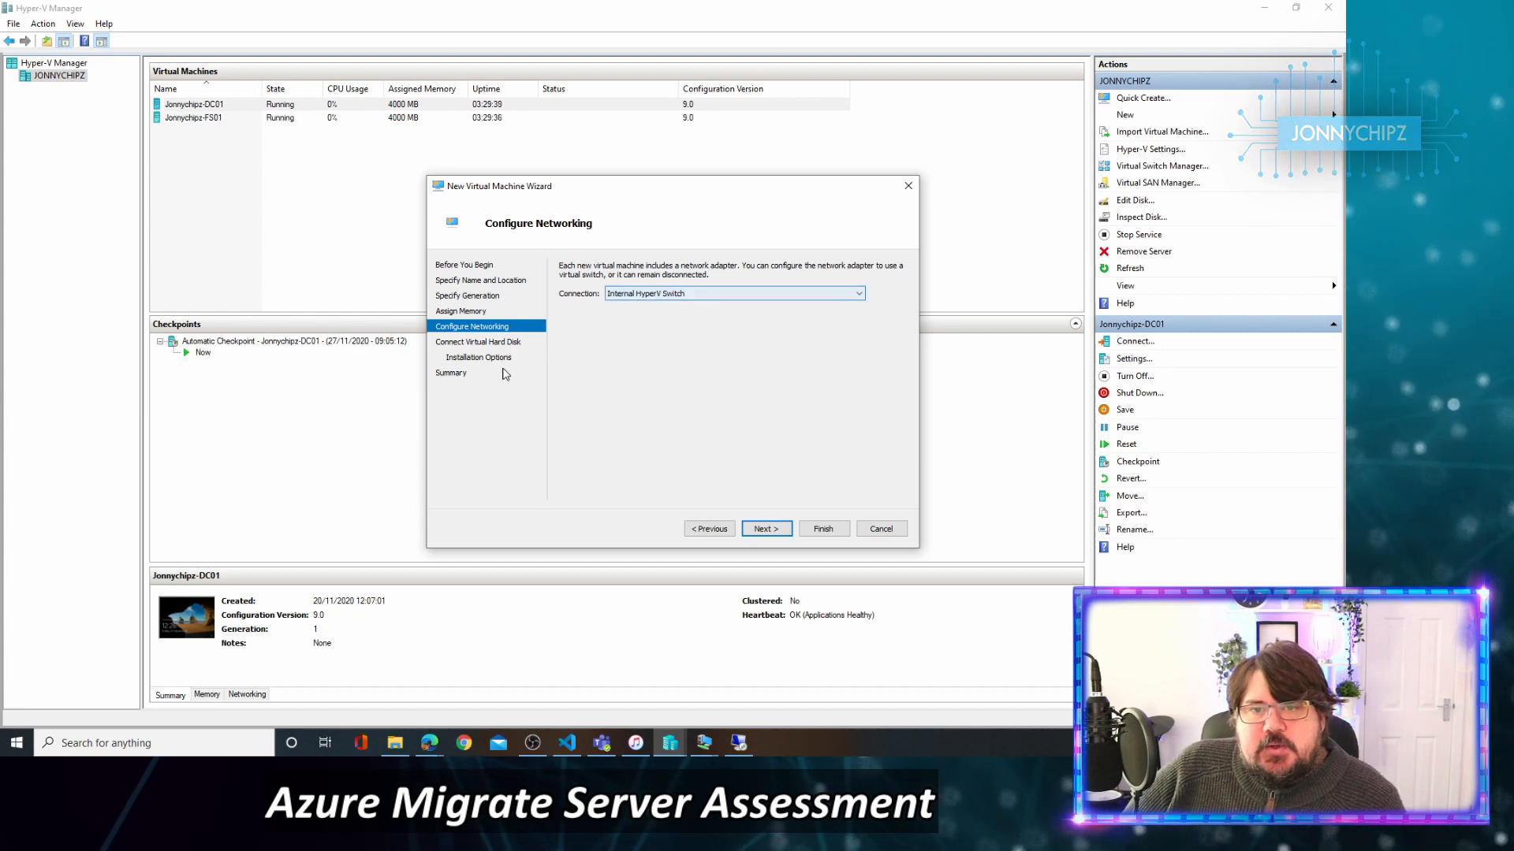
pyautogui.click(764, 529)
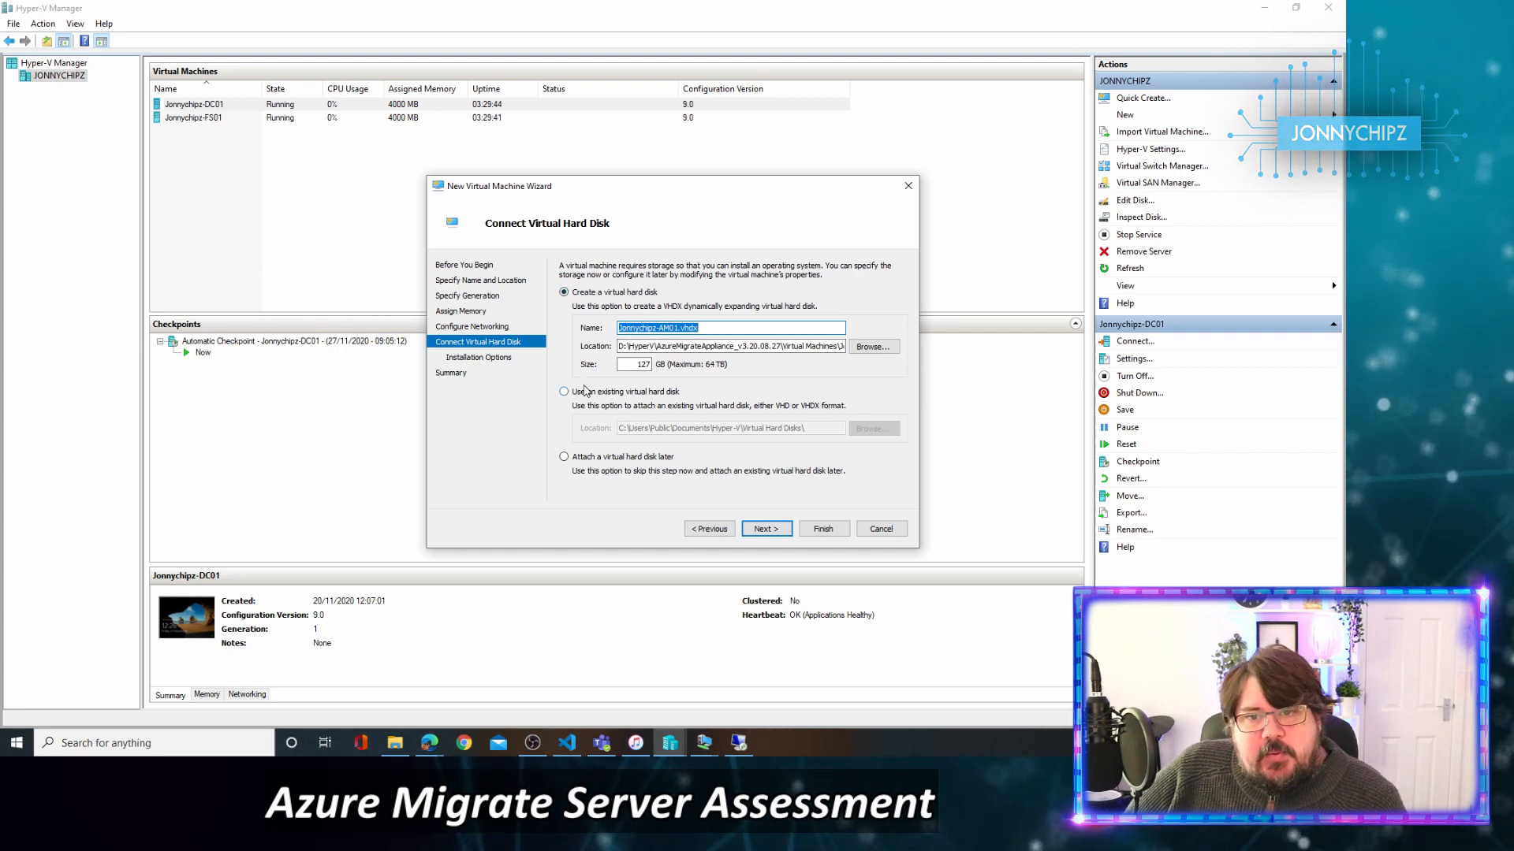
# Use an existing disk, browsing to the appliance's Virtual Hard Disks folder on D:.
pyautogui.click(584, 391)
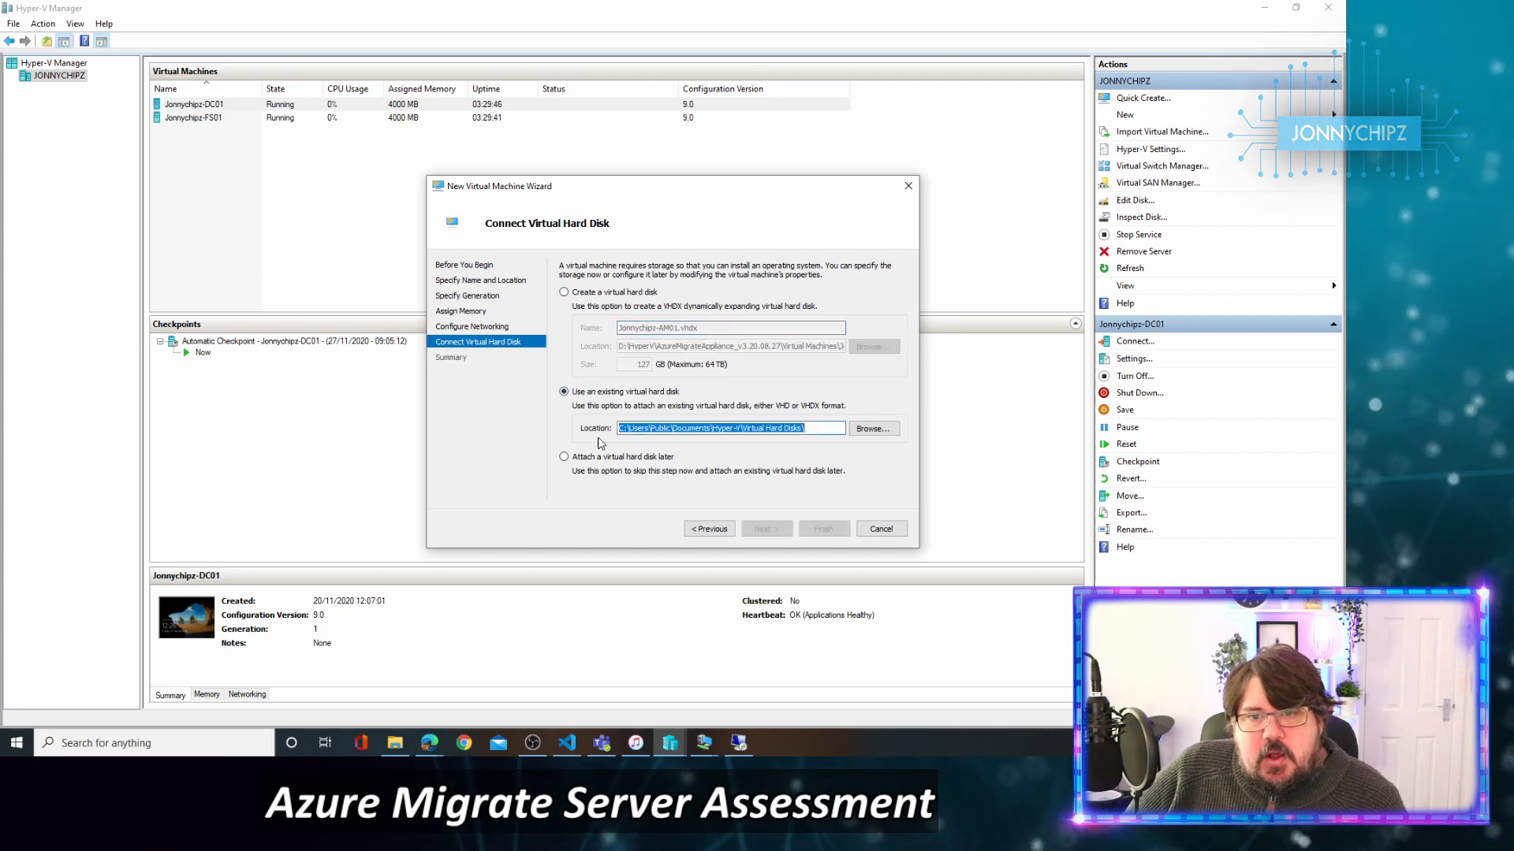
pyautogui.click(873, 428)
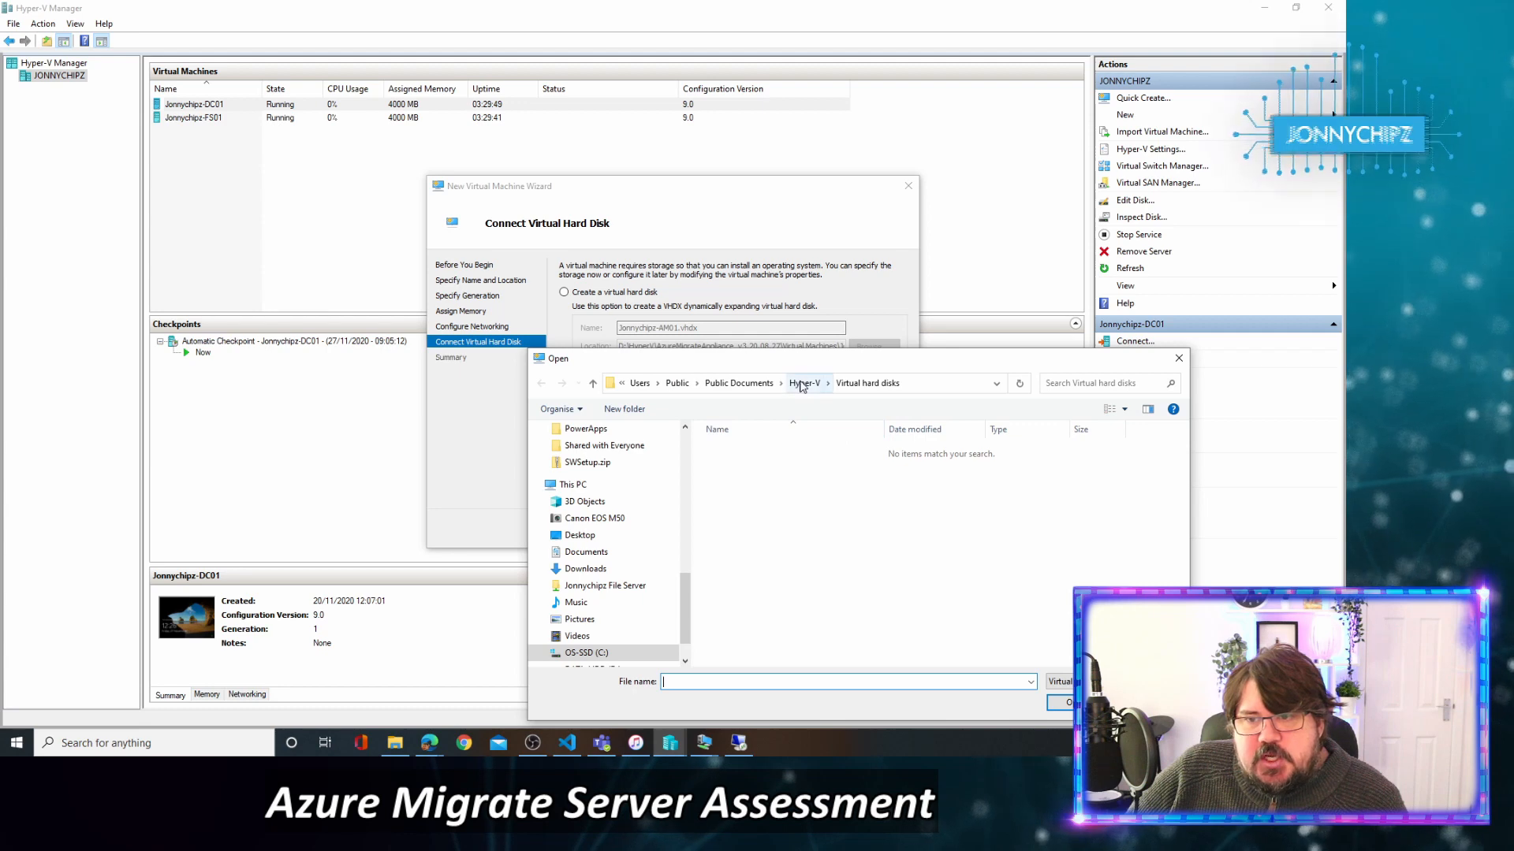
pyautogui.click(801, 384)
pyautogui.scroll(-1, 590, 615)
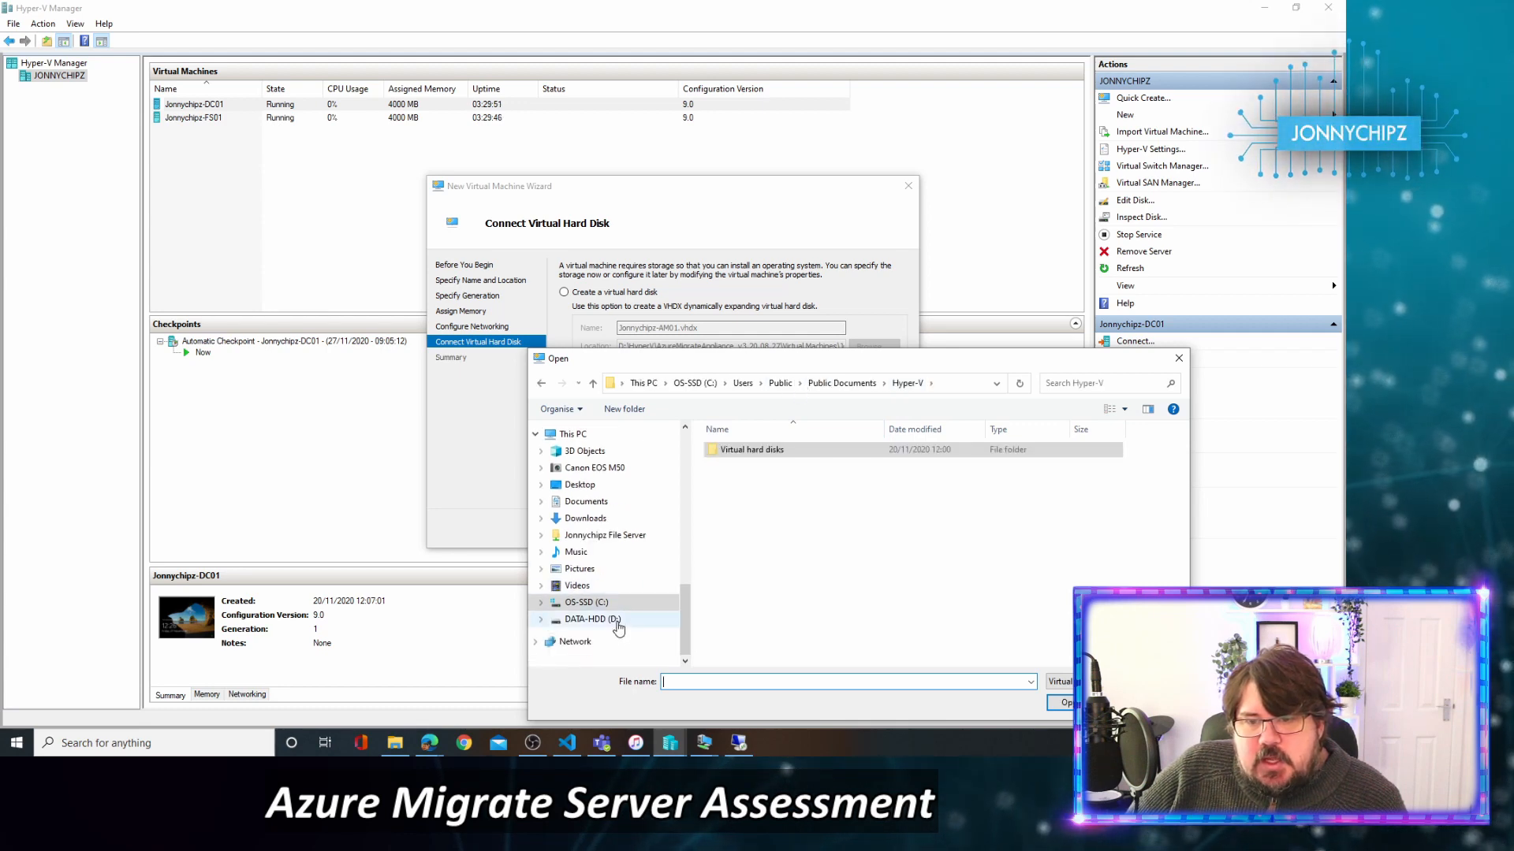
pyautogui.click(591, 619)
pyautogui.doubleClick(761, 466)
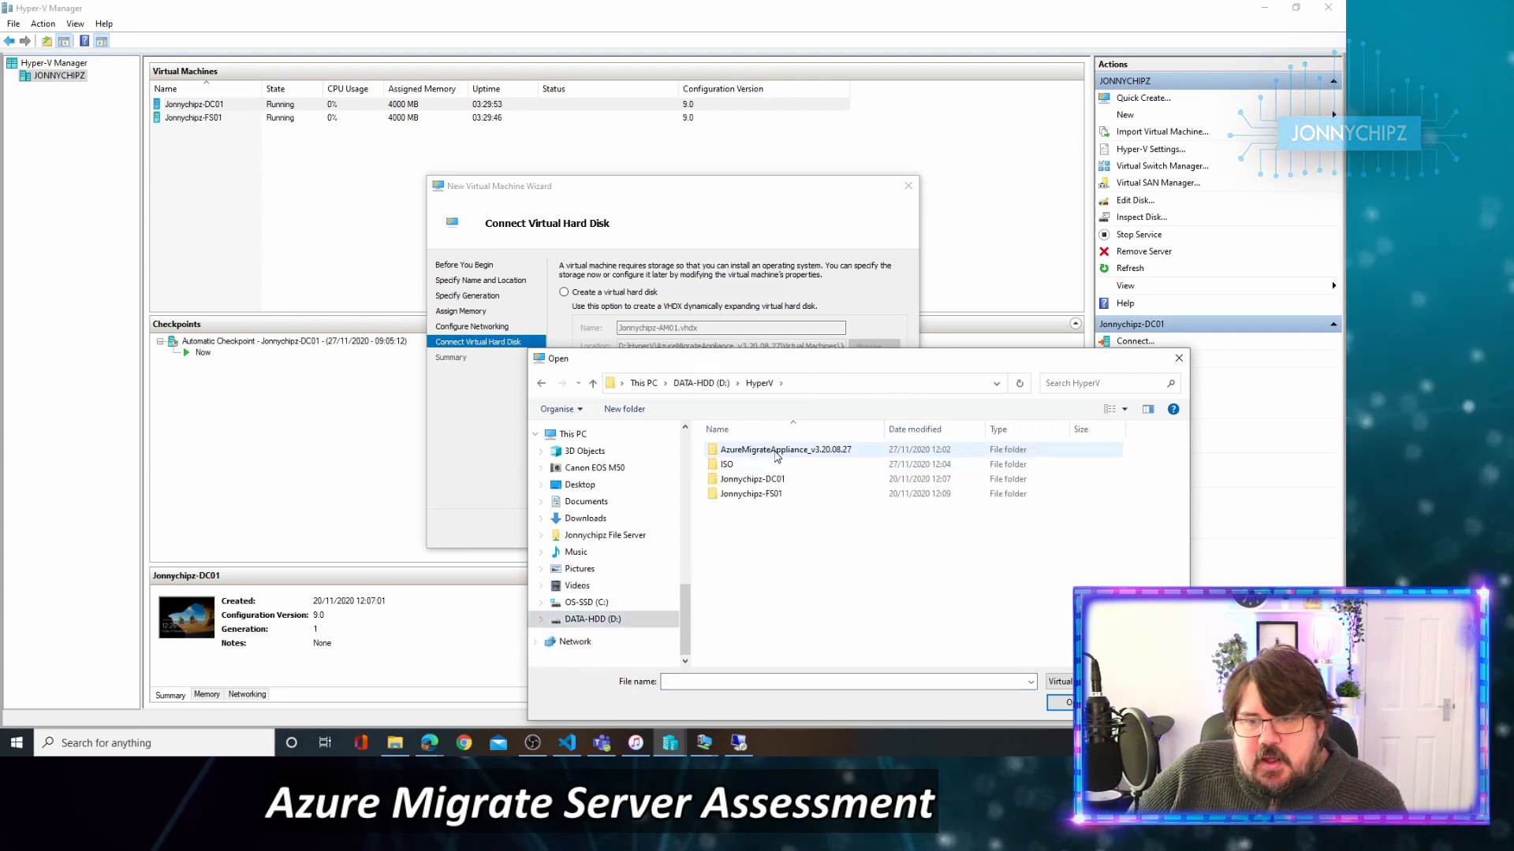
pyautogui.doubleClick(779, 450)
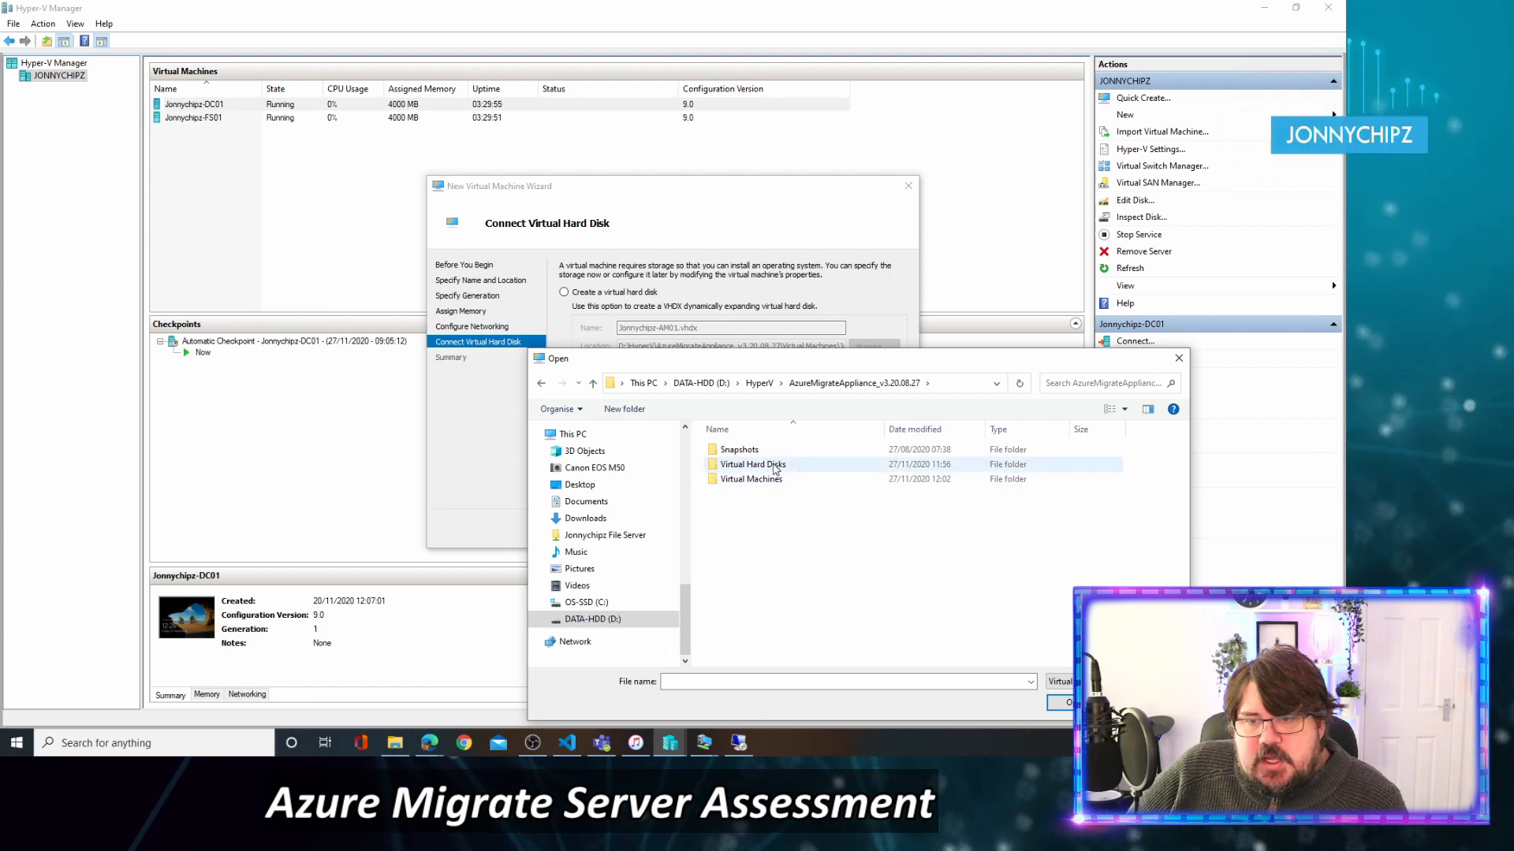
pyautogui.doubleClick(774, 467)
# Select the server evaluation VHD and finish creating the VM.
pyautogui.click(820, 451)
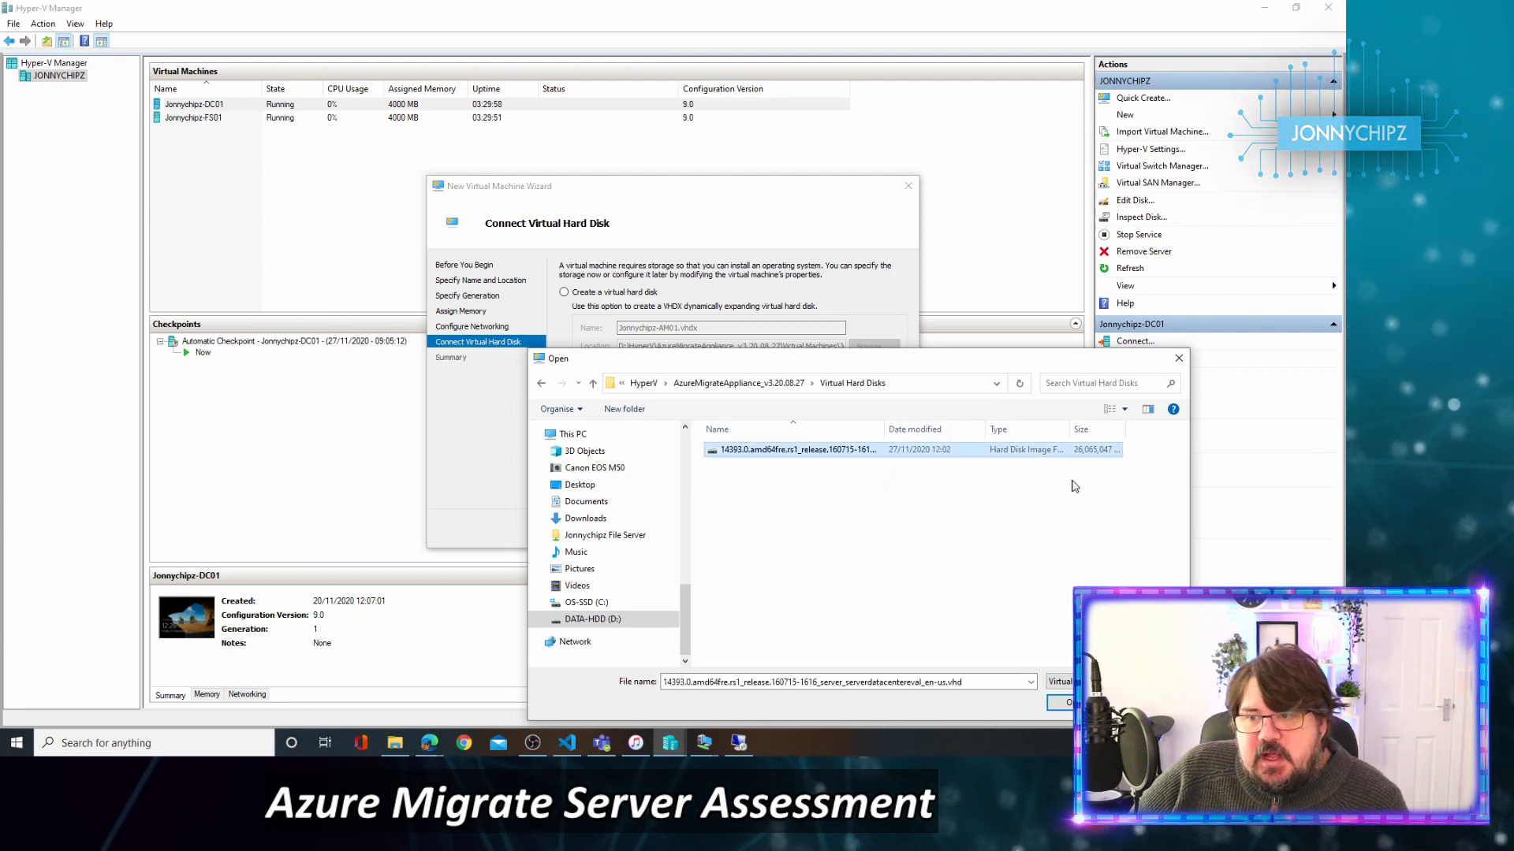
pyautogui.click(1068, 703)
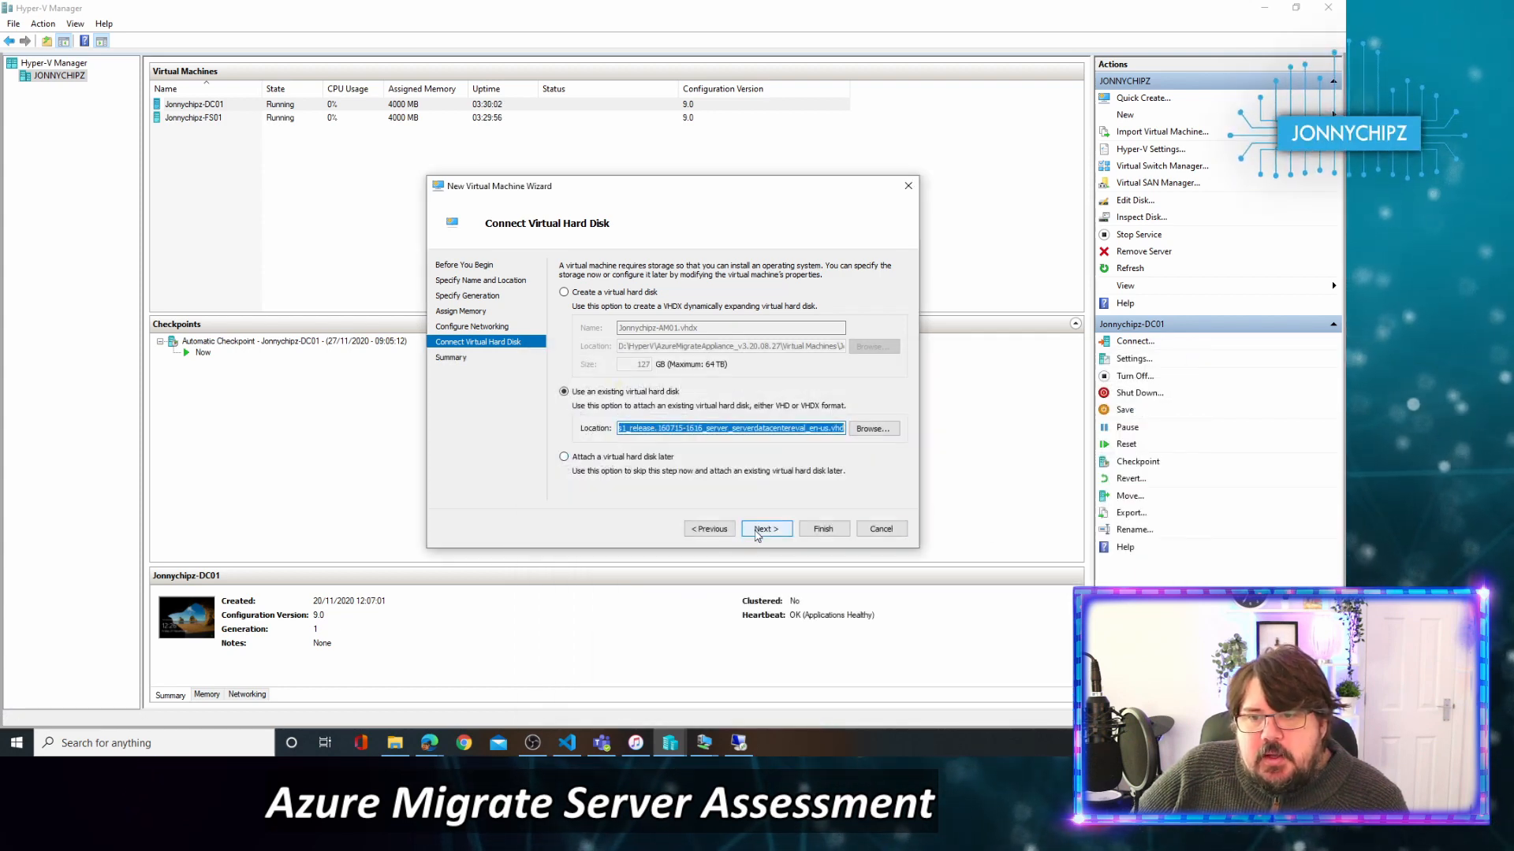
pyautogui.click(765, 528)
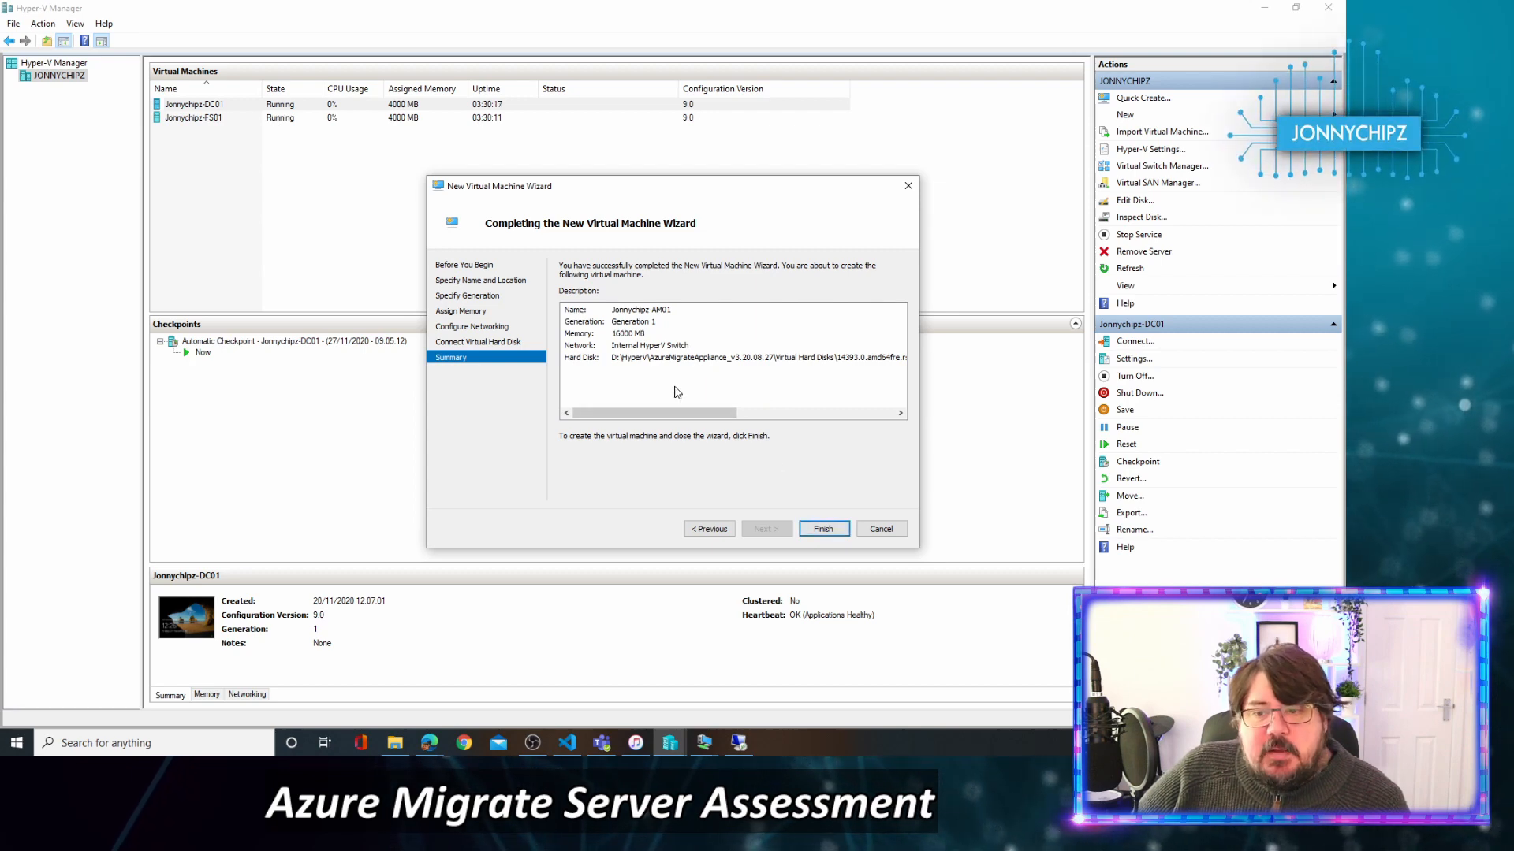
pyautogui.click(827, 535)
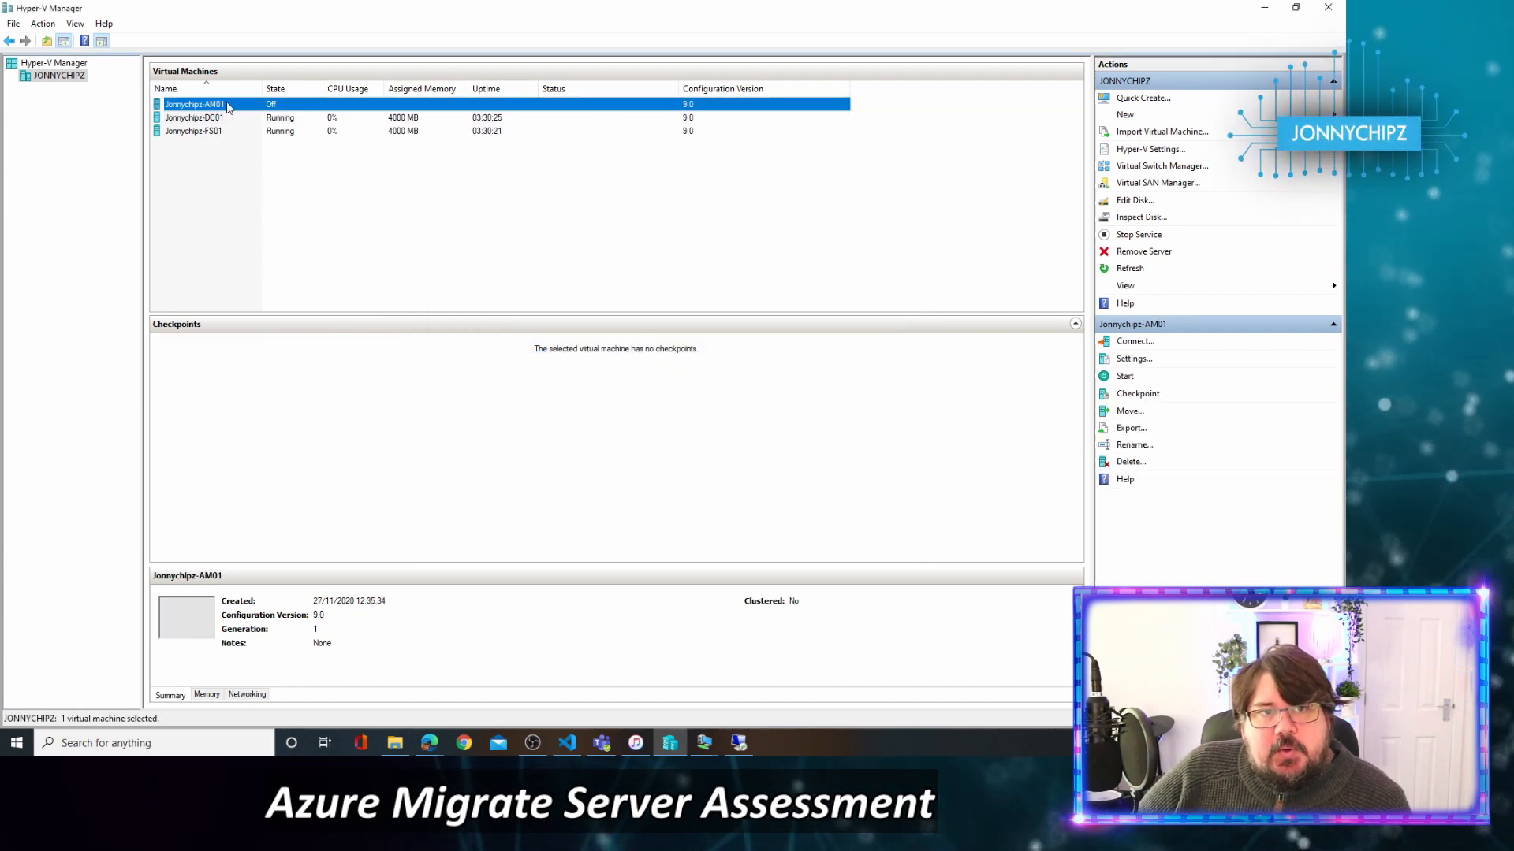
# Connect to the AM01 VM and start it, booting to the licence terms.
pyautogui.rightClick(250, 108)
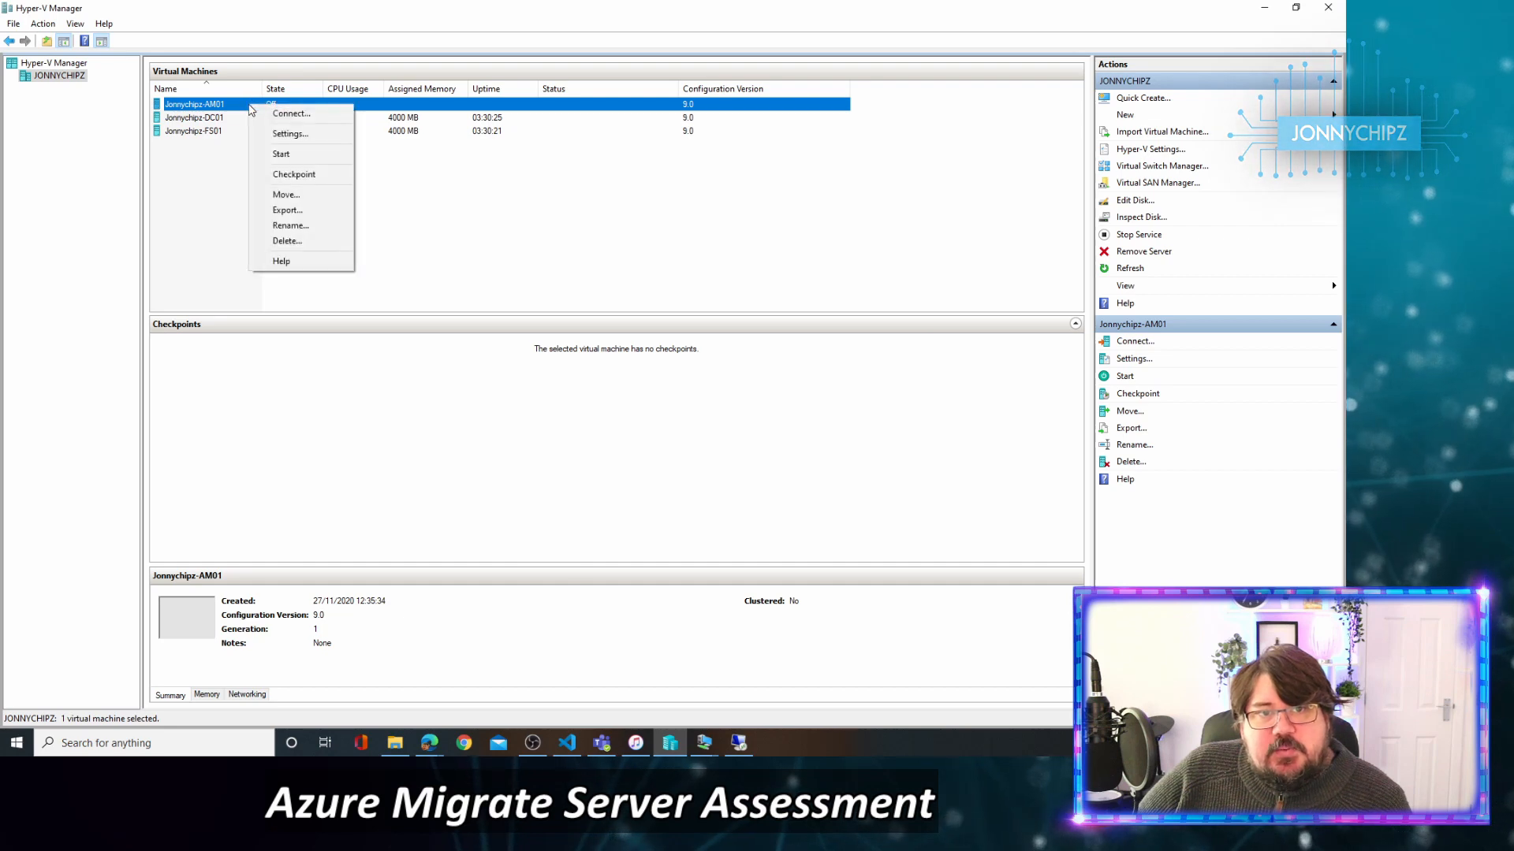
pyautogui.click(628, 379)
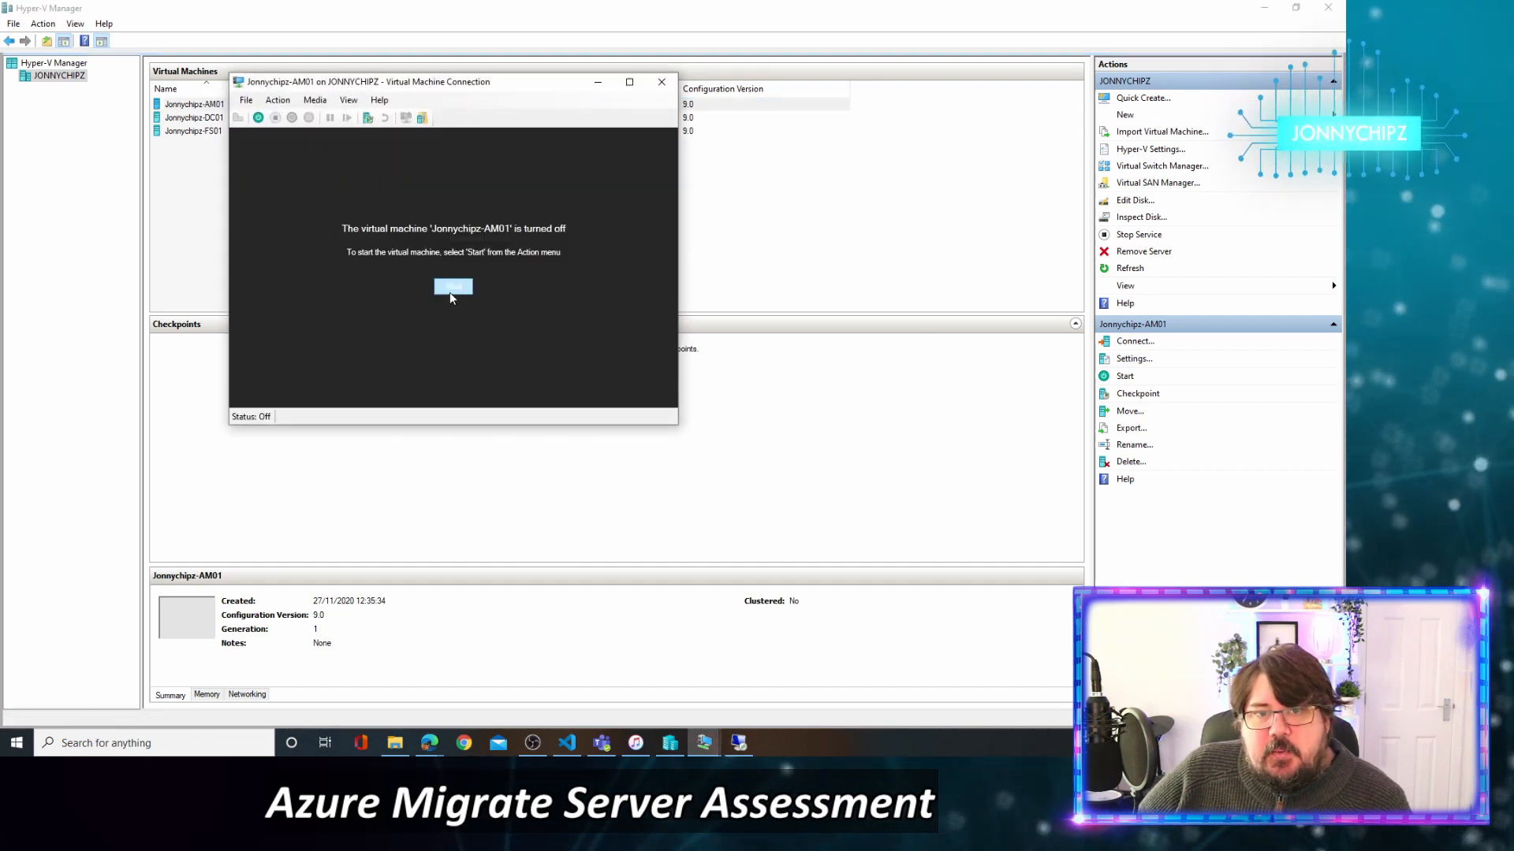
pyautogui.click(451, 289)
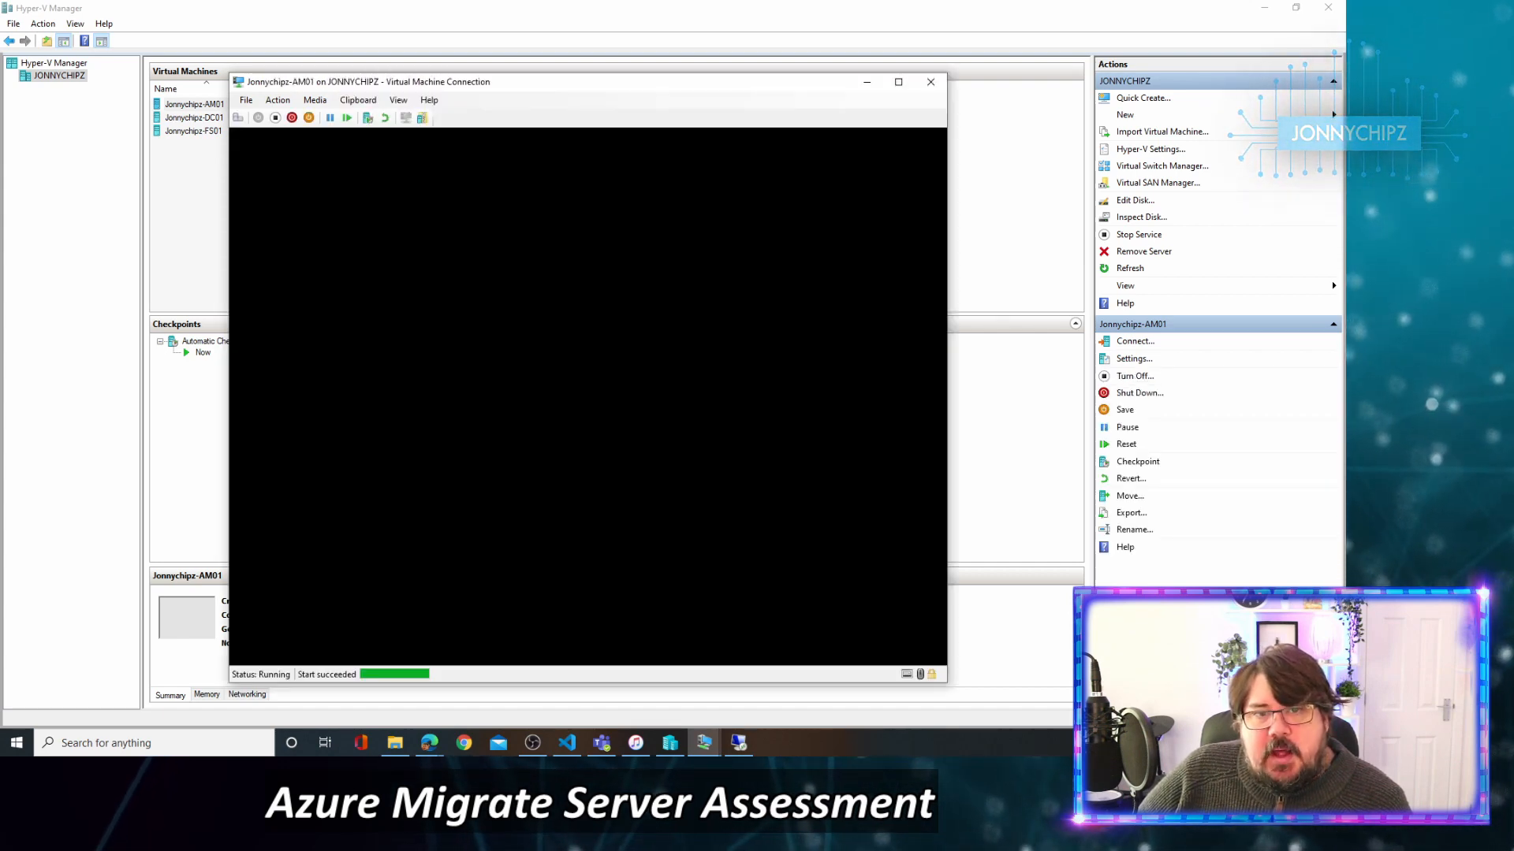
pyautogui.moveTo(604, 84); pyautogui.dragTo(589, 59)
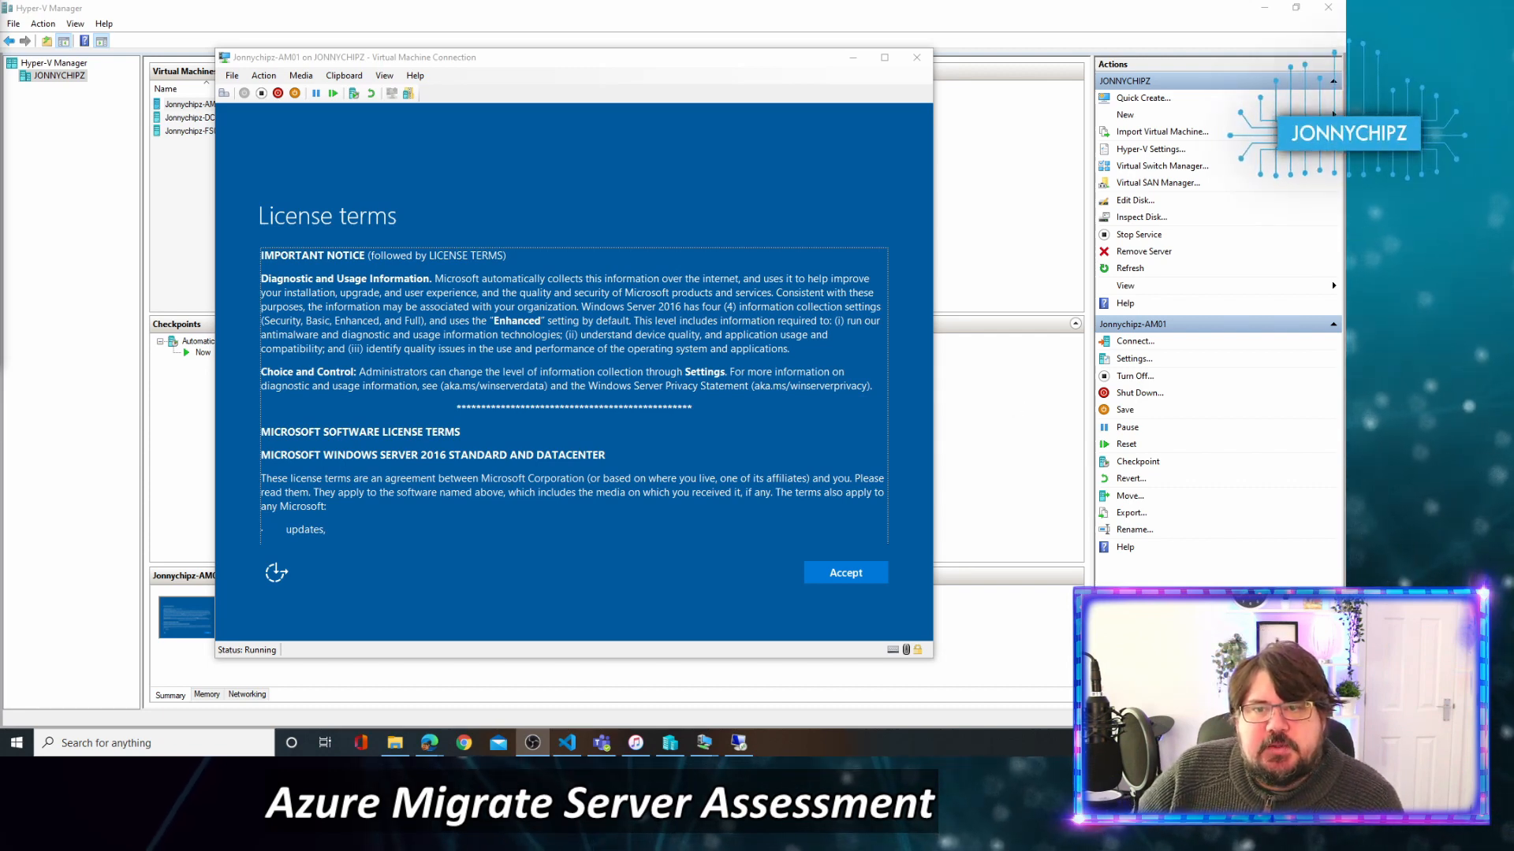
# Accept the Windows Server 2016 licence terms and set and confirm the Administrator password.
pyautogui.click(653, 342)
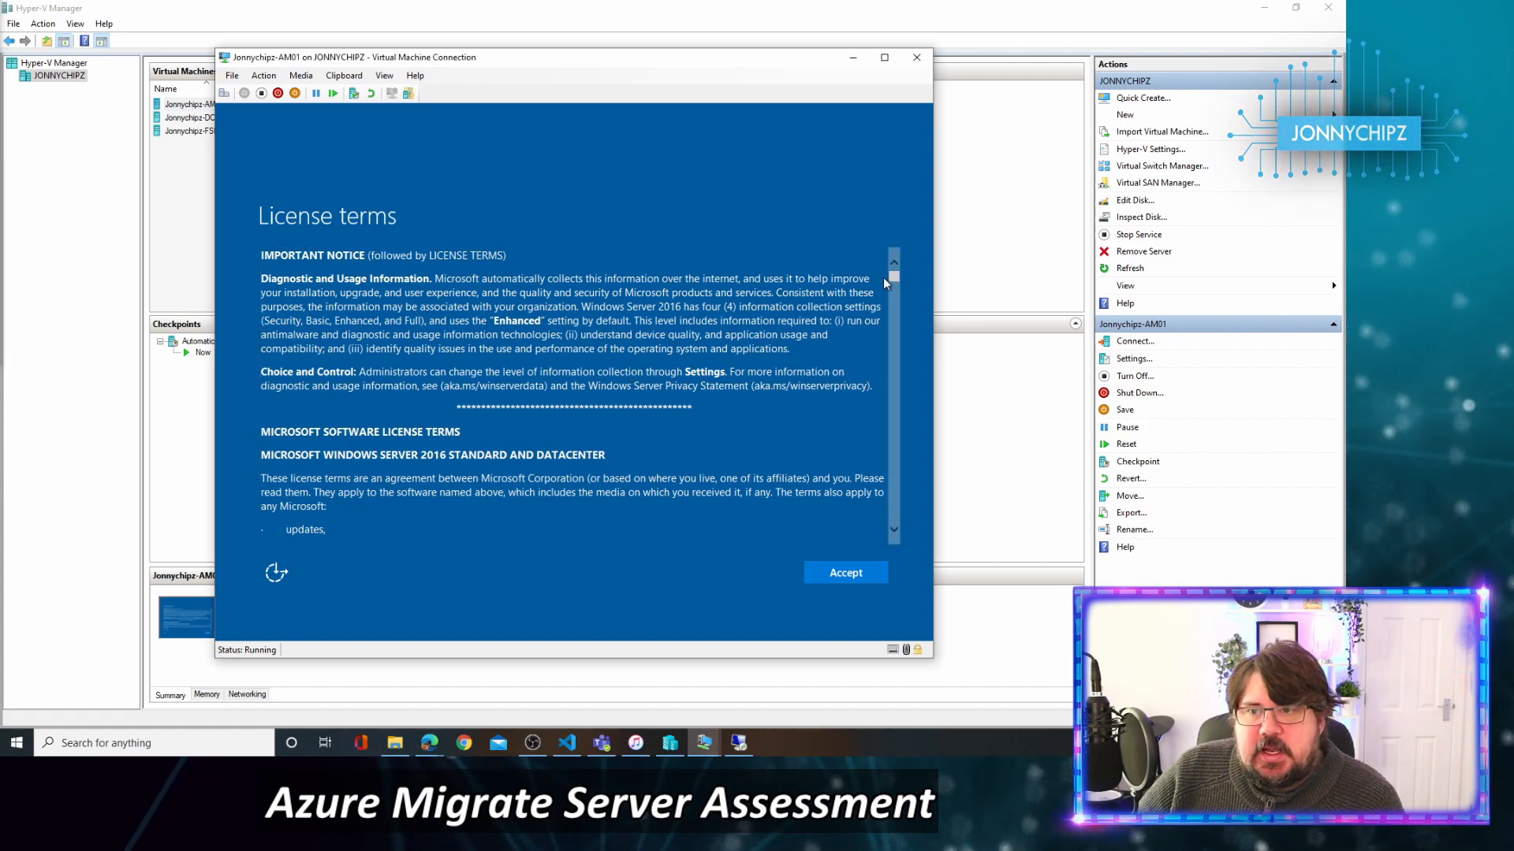
pyautogui.moveTo(892, 276); pyautogui.dragTo(903, 555)
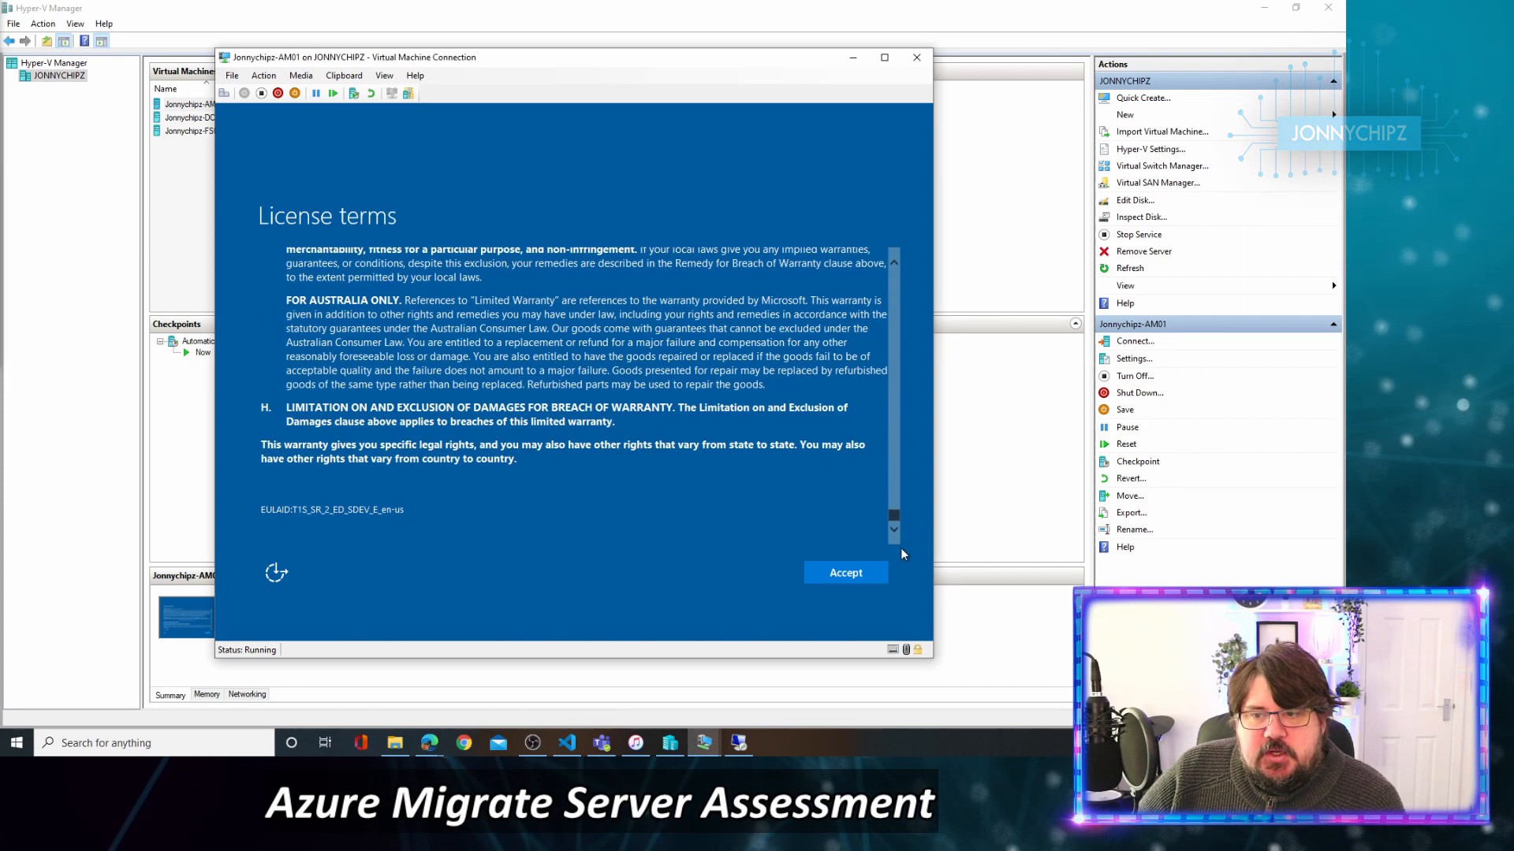
pyautogui.click(858, 569)
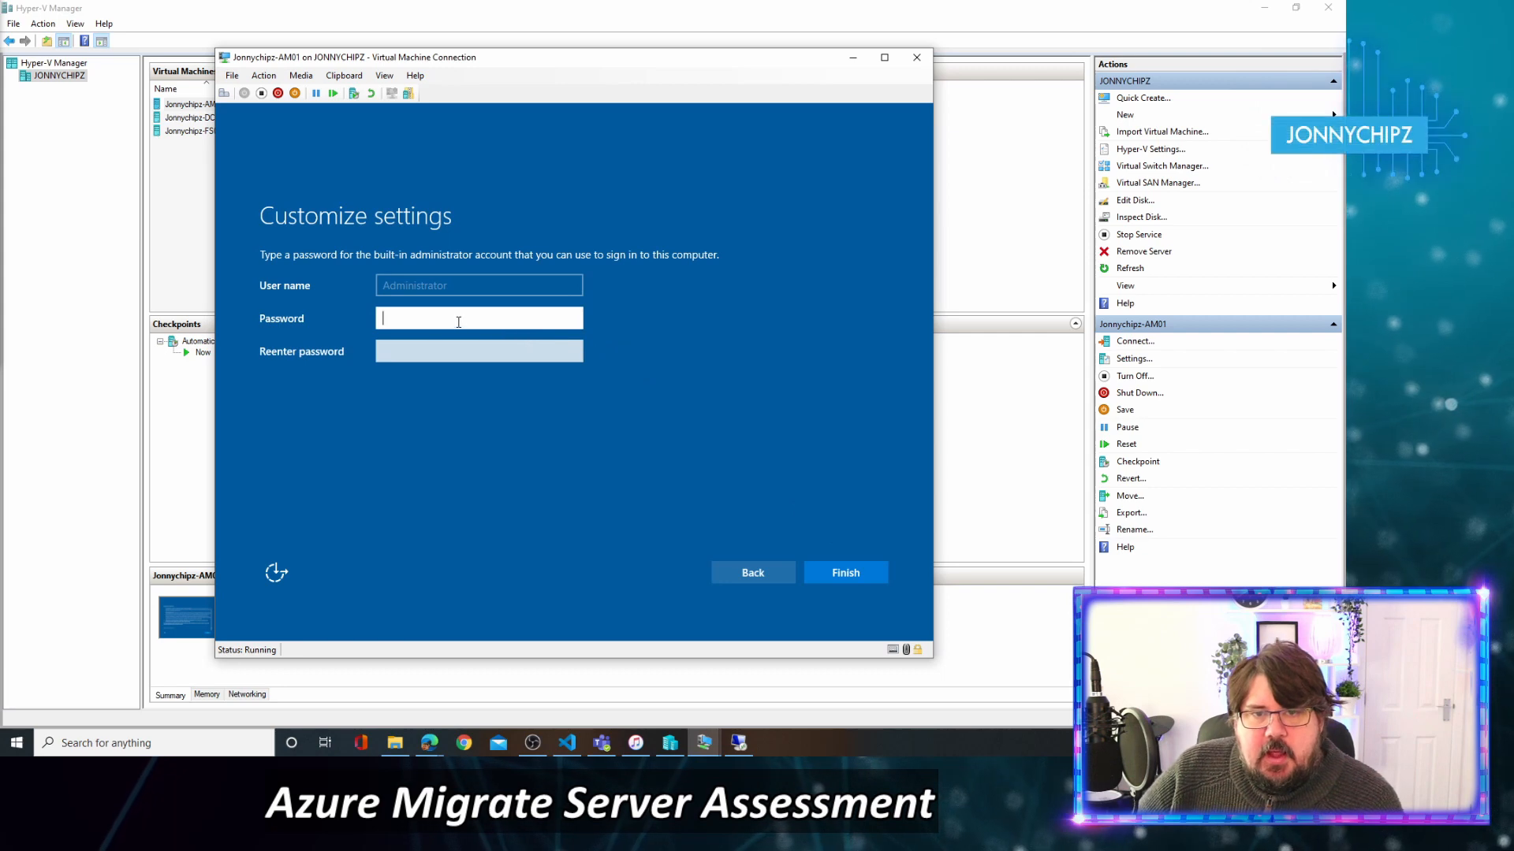
pyautogui.write('******')
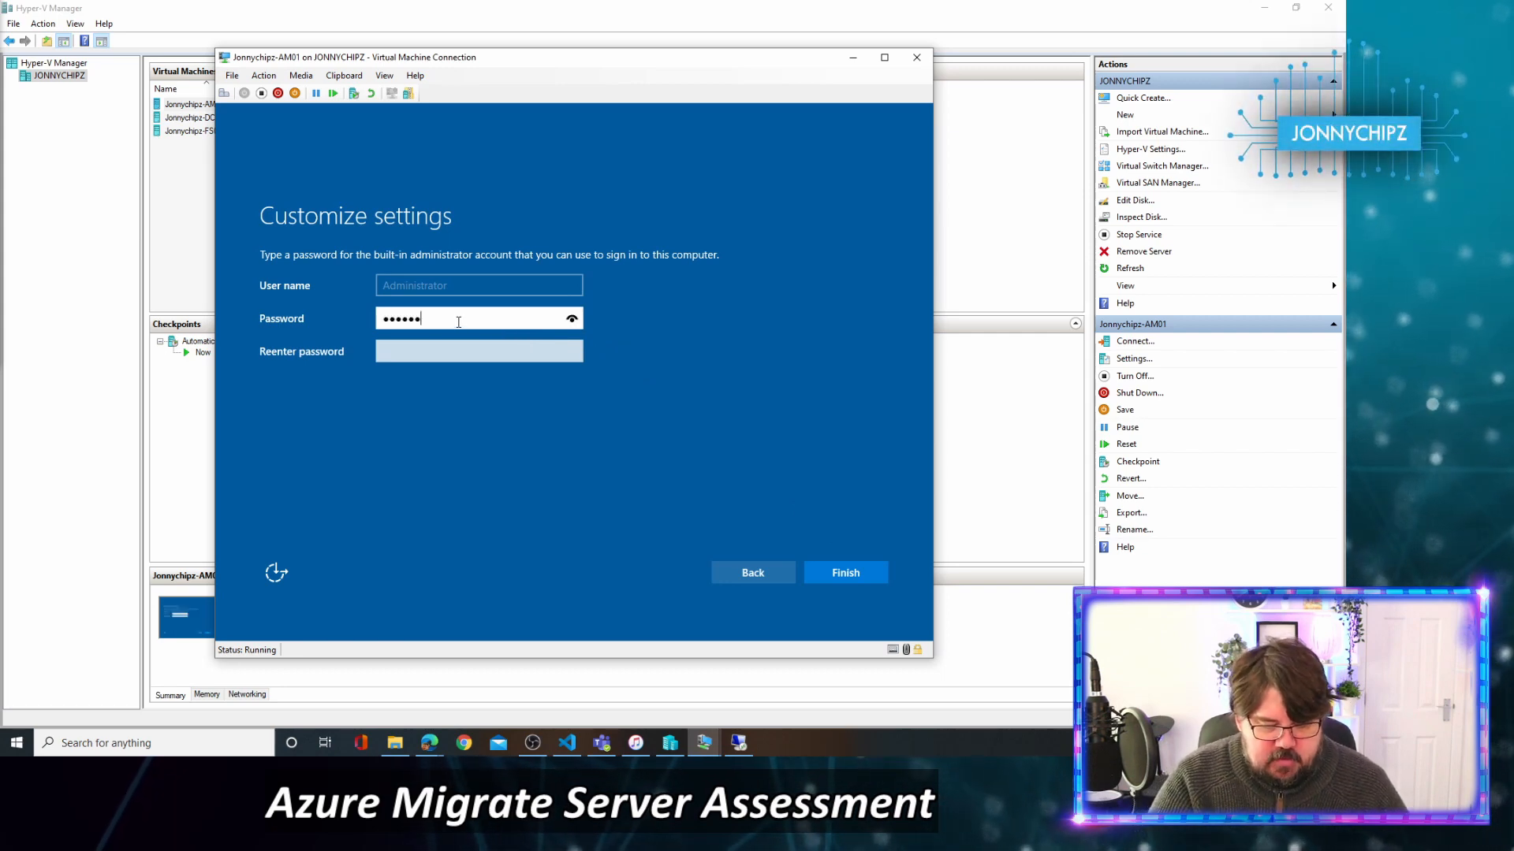
pyautogui.write('****')
pyautogui.press('Tab')
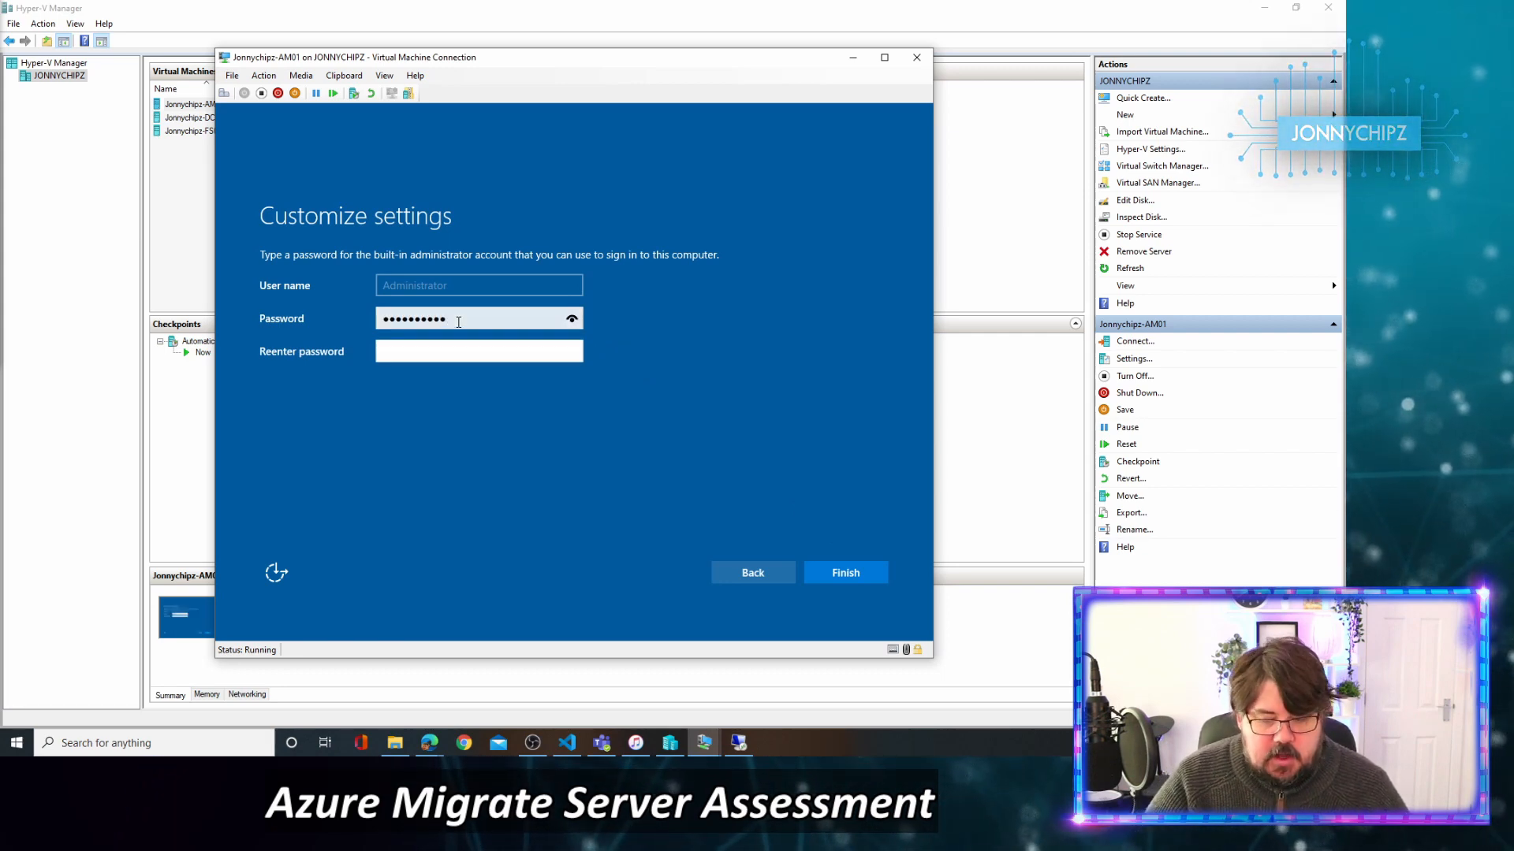
pyautogui.write('*********')
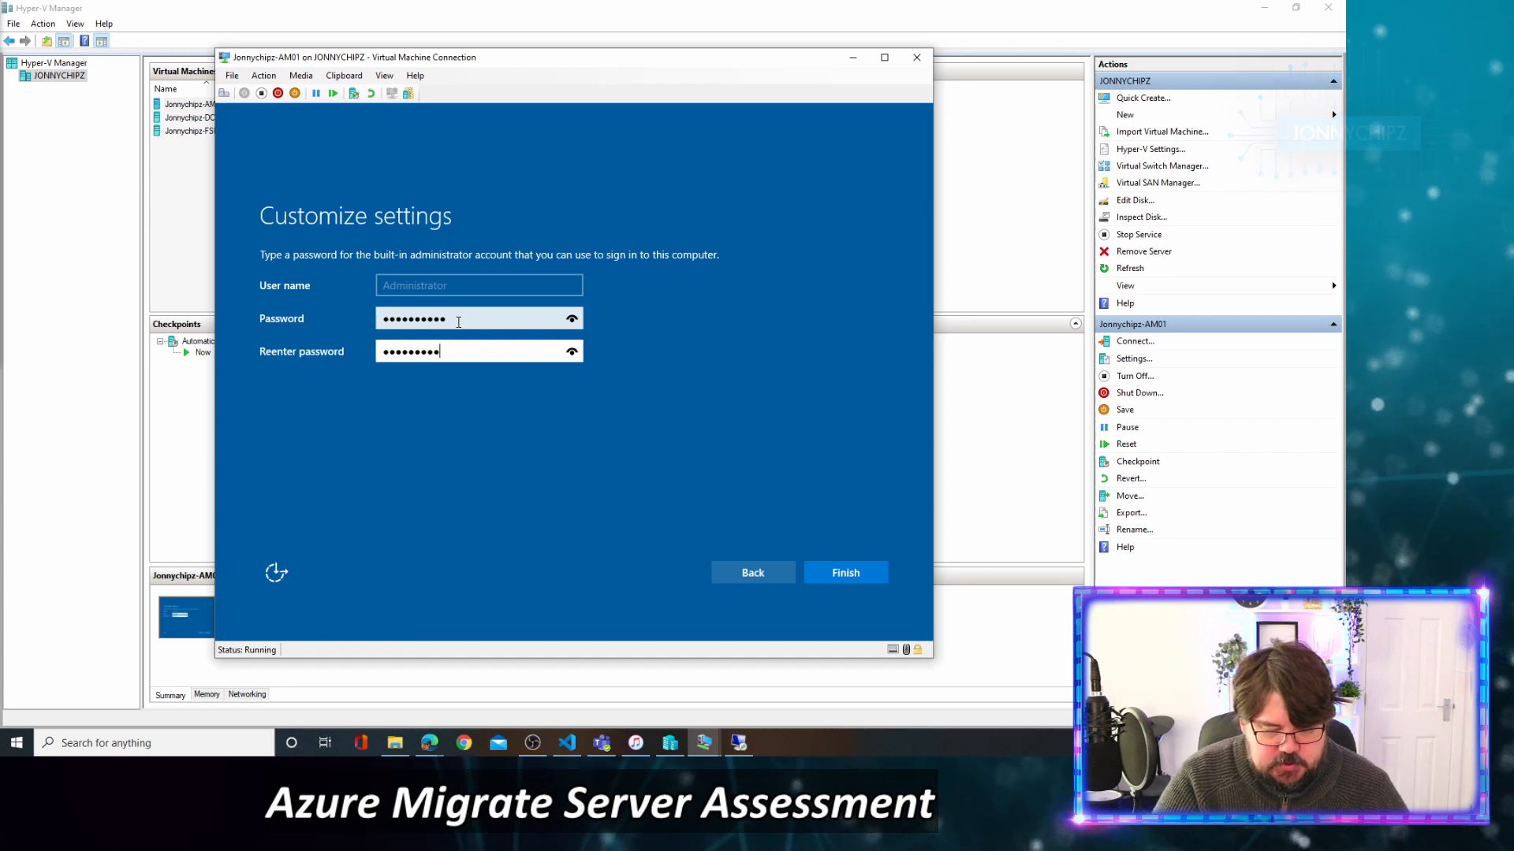
pyautogui.write('*')
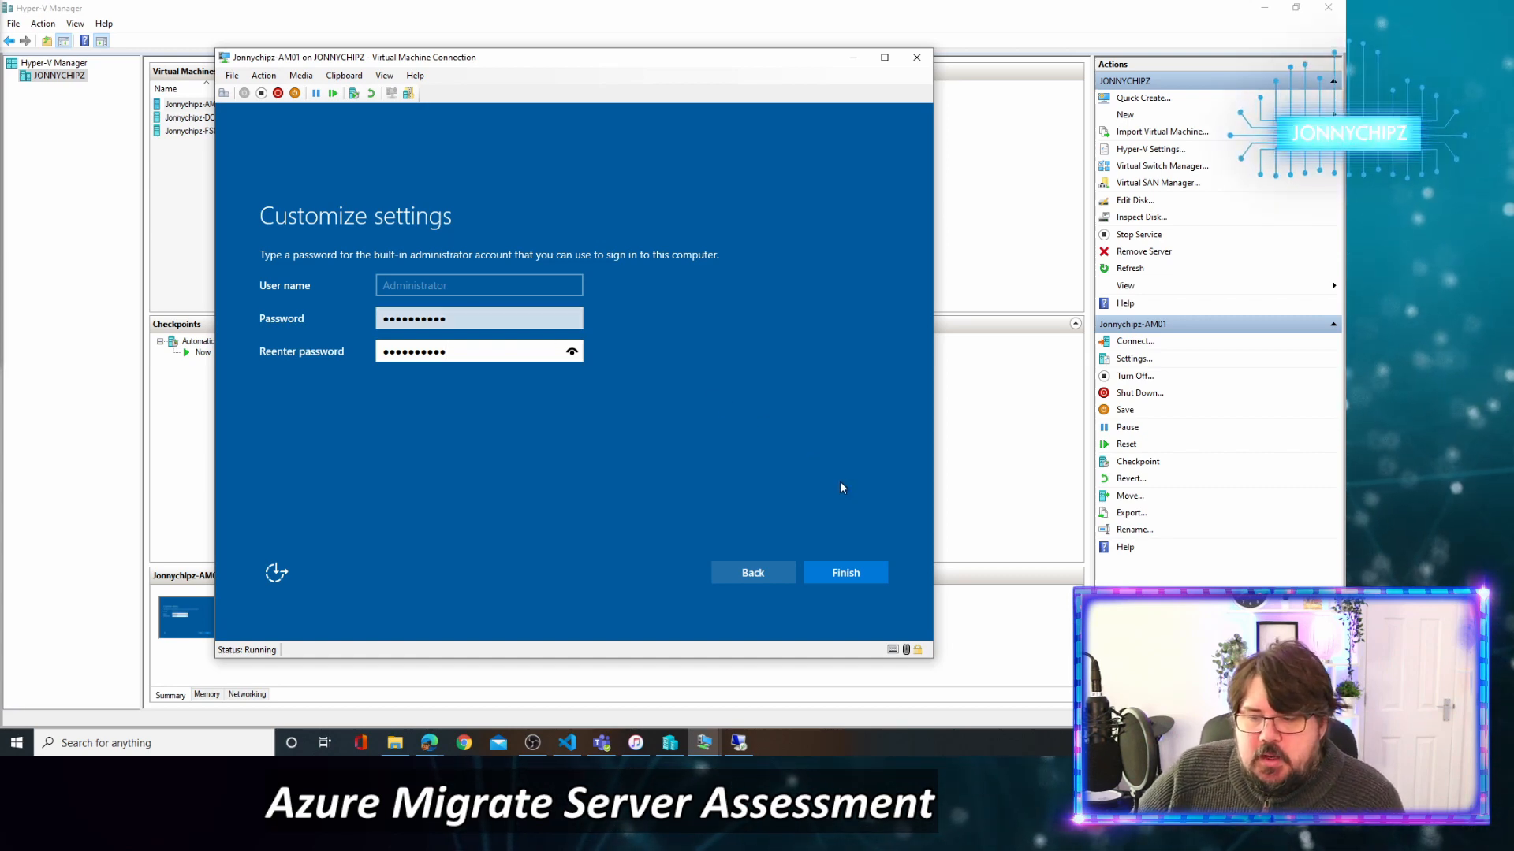
pyautogui.click(844, 574)
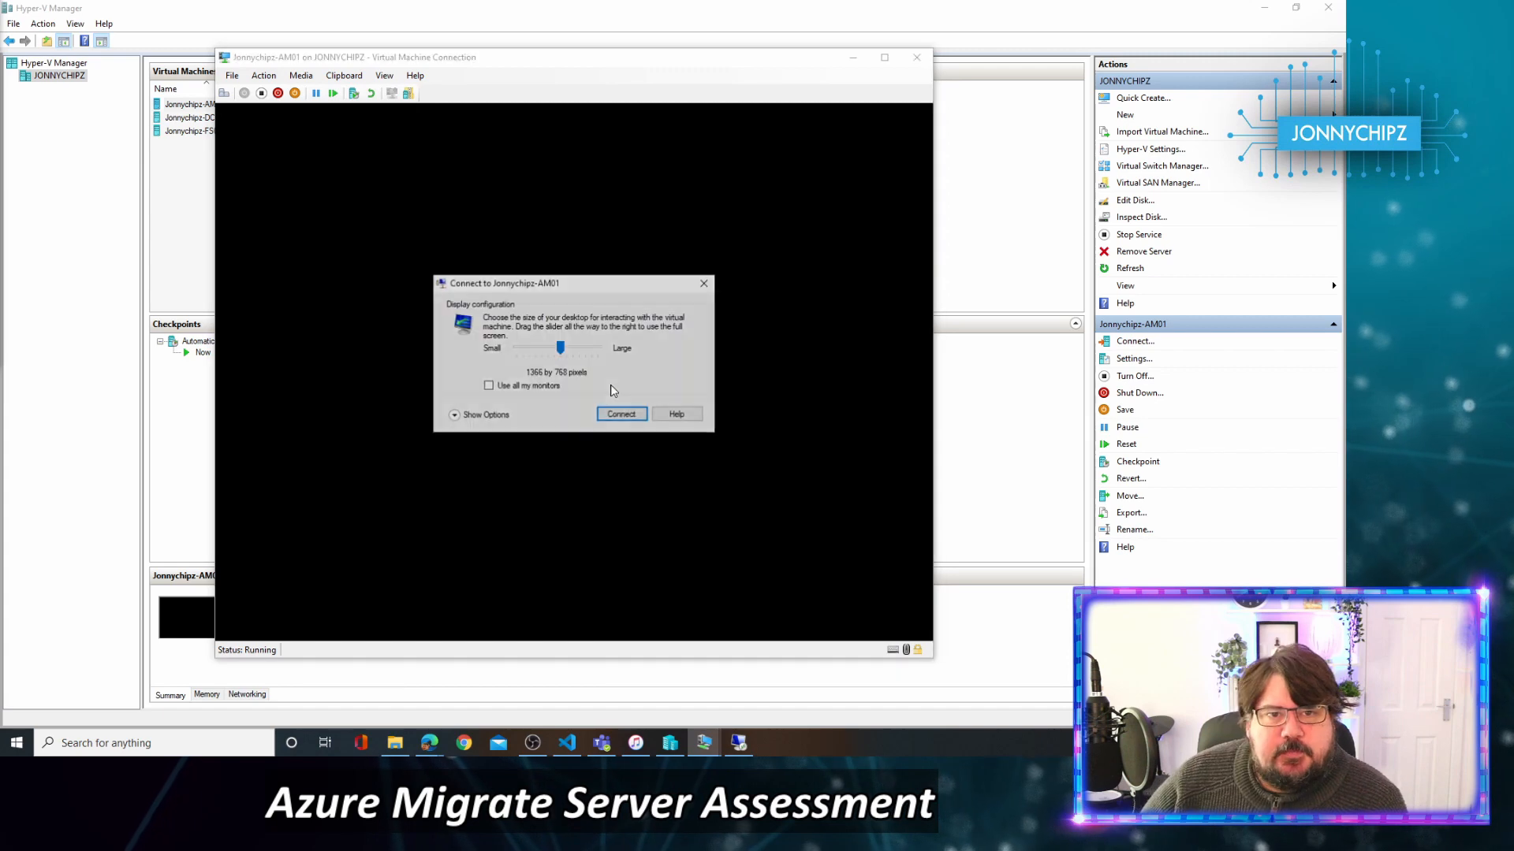
# Dismiss the display size prompt and sign in via Ctrl+Alt+Delete with the Administrator password.
pyautogui.click(704, 284)
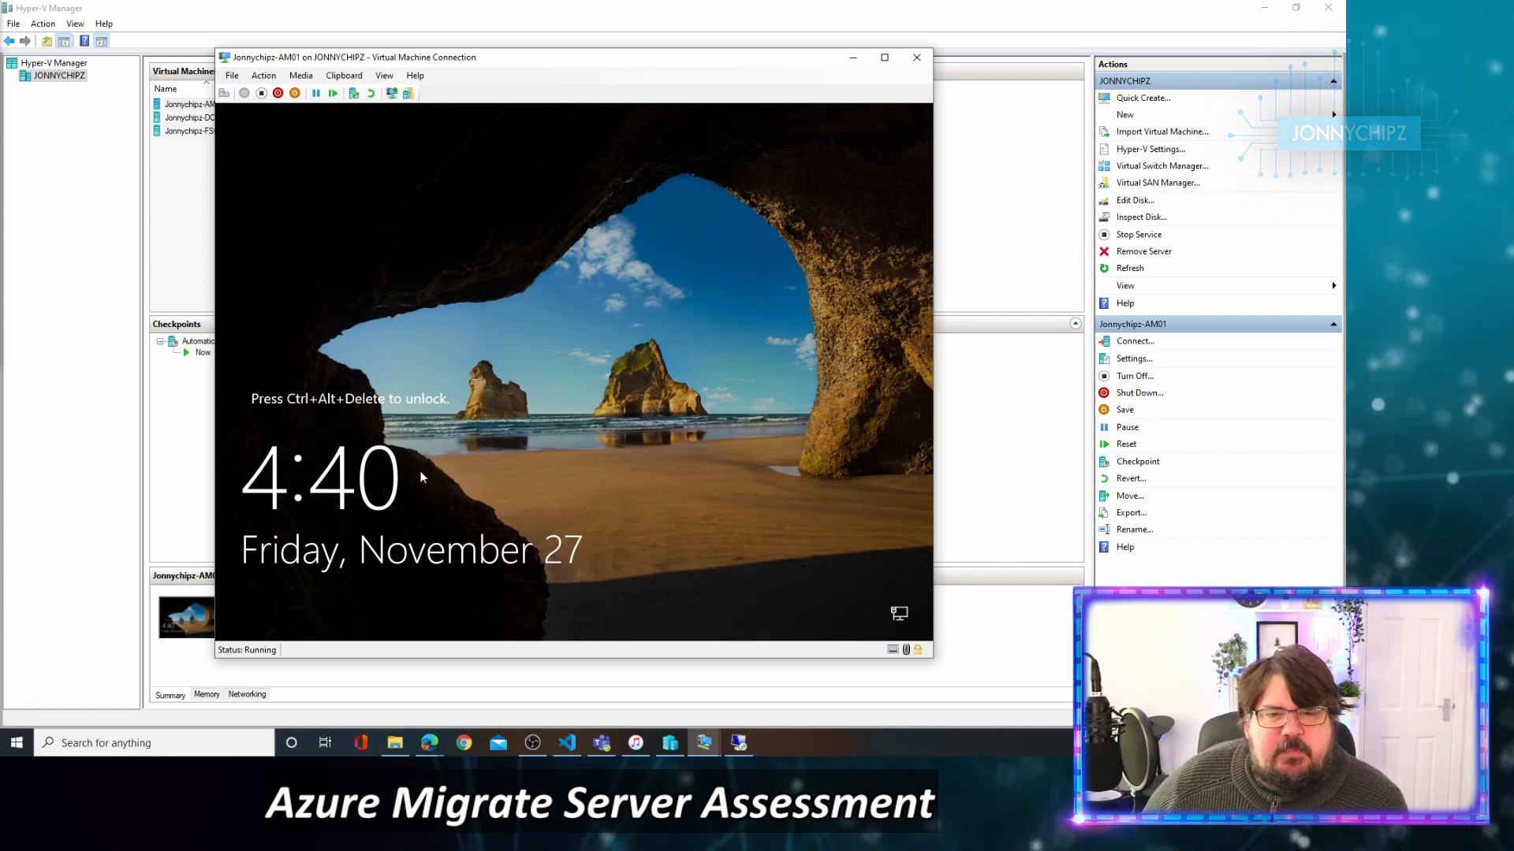
pyautogui.click(224, 93)
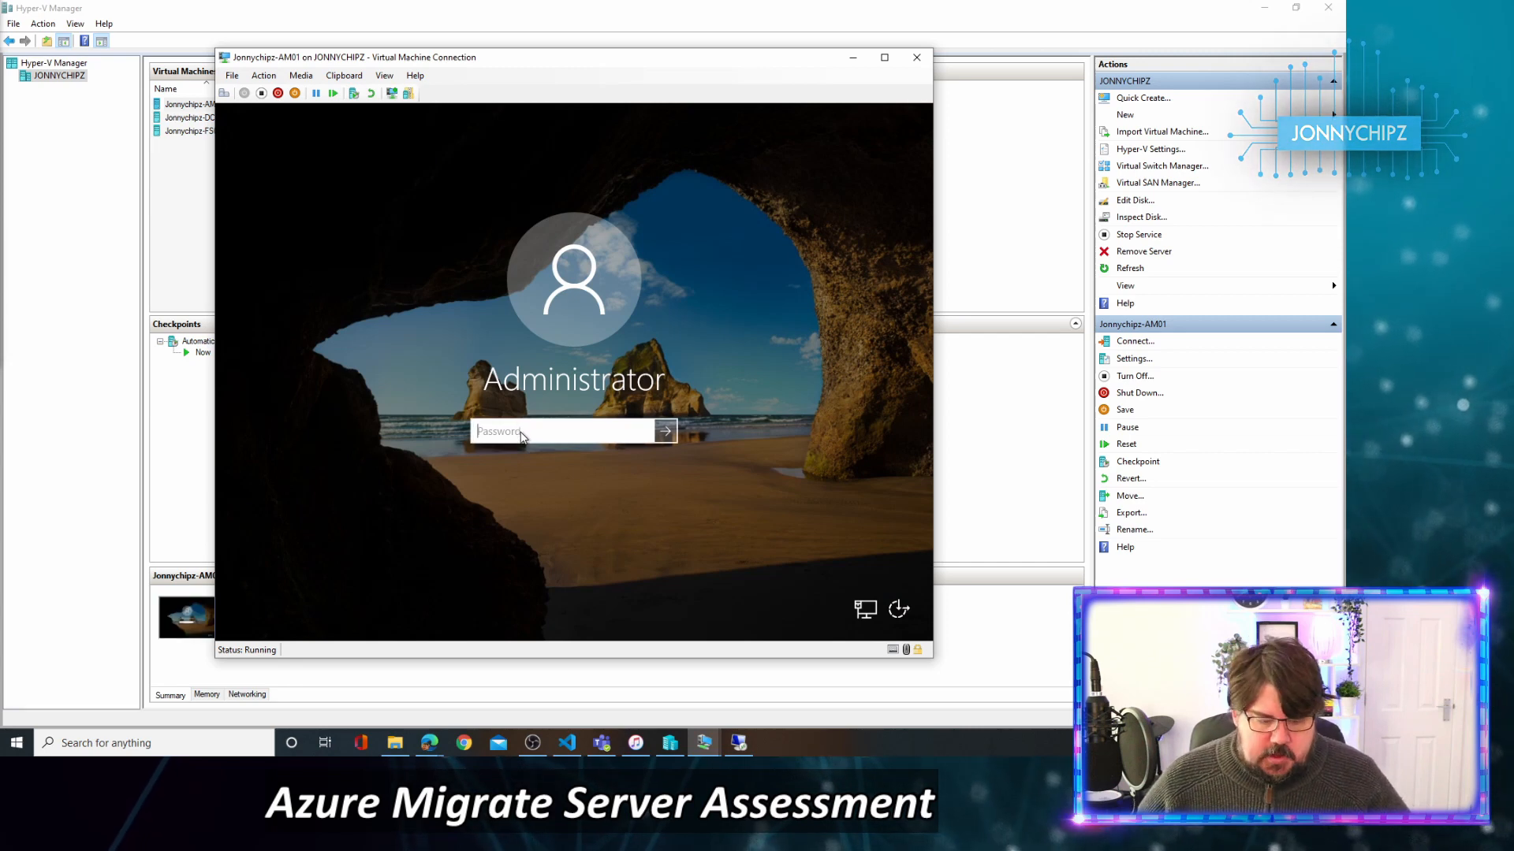
pyautogui.write('••••••••••')
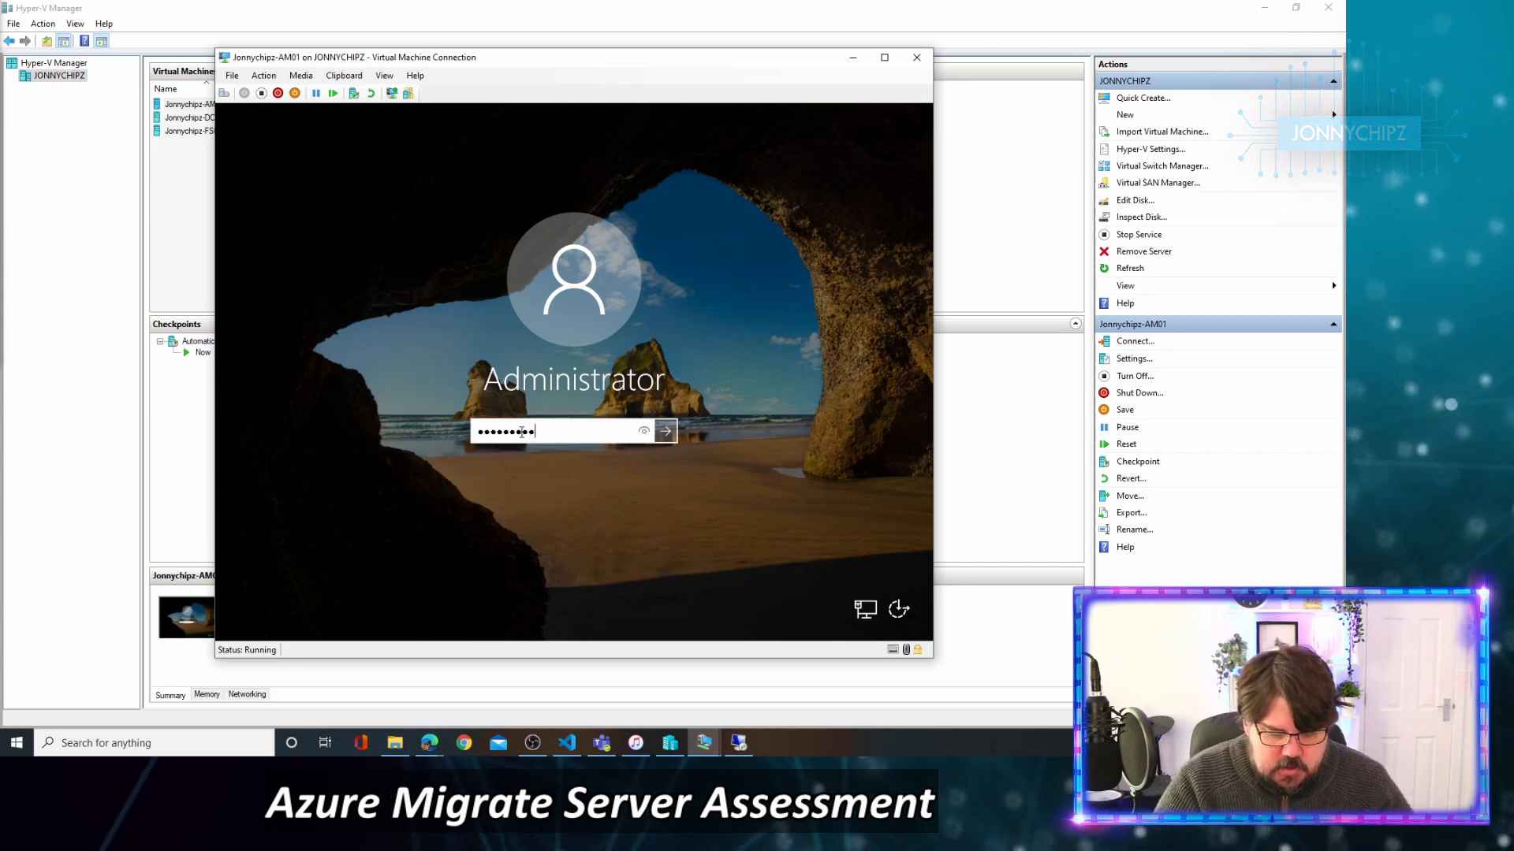
pyautogui.press('Return')
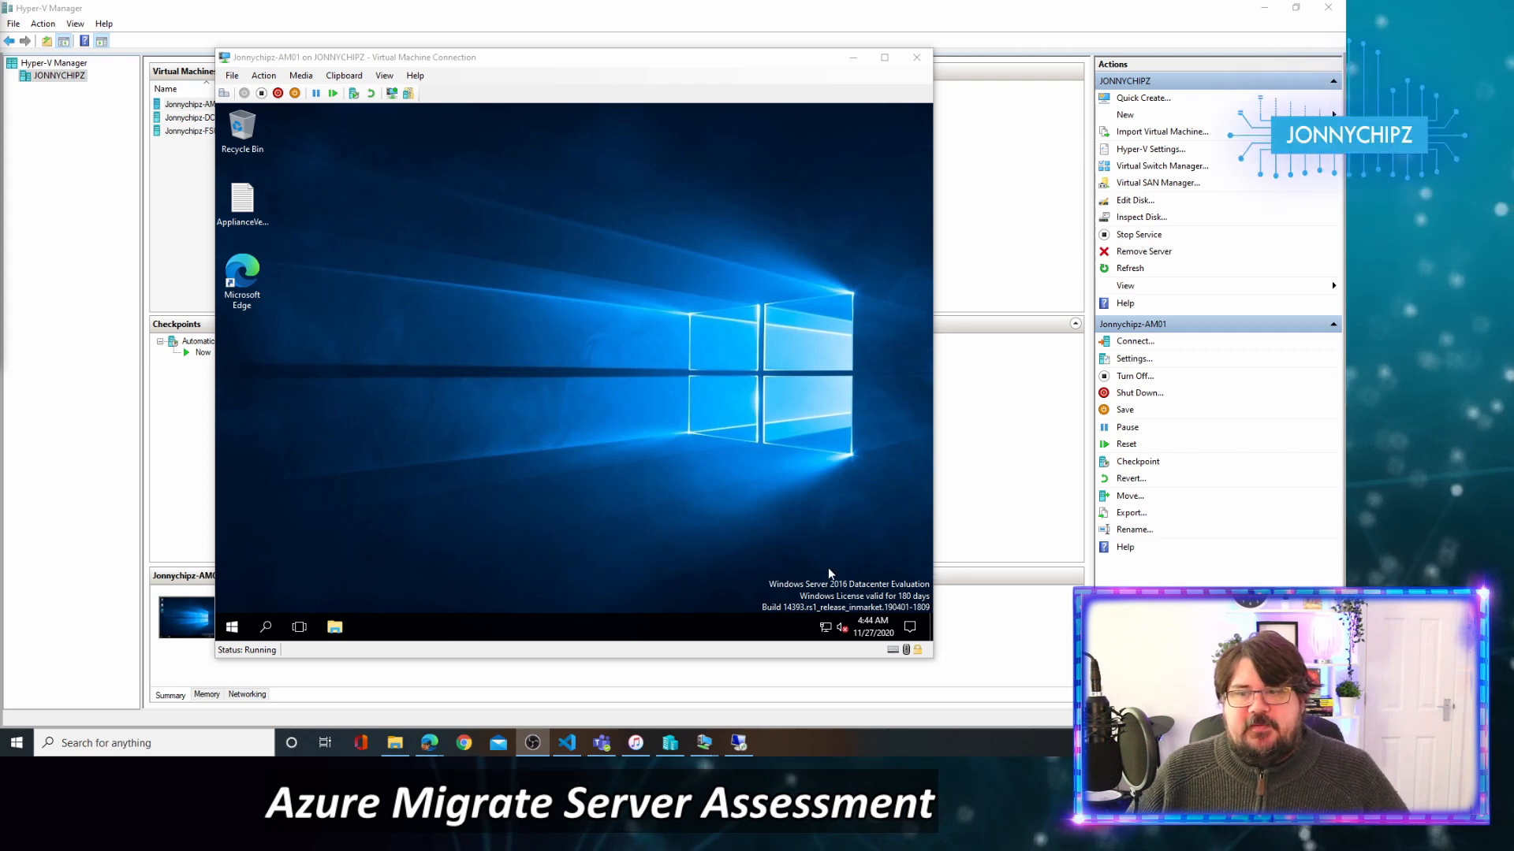
# Go from the network tray icon through Network and Sharing Center to Ethernet Properties.
pyautogui.rightClick(825, 628)
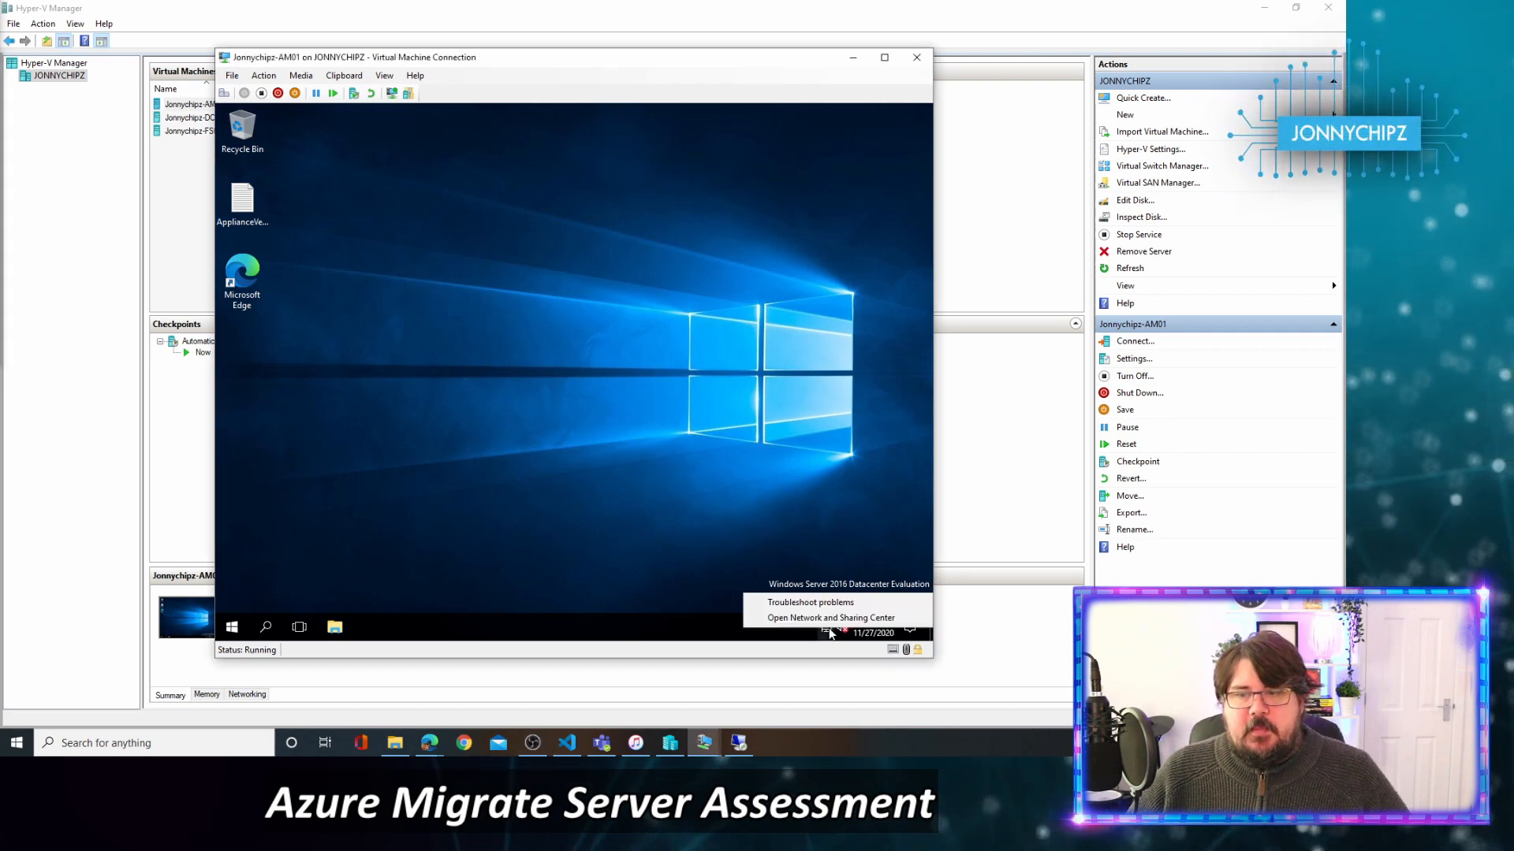
pyautogui.click(825, 622)
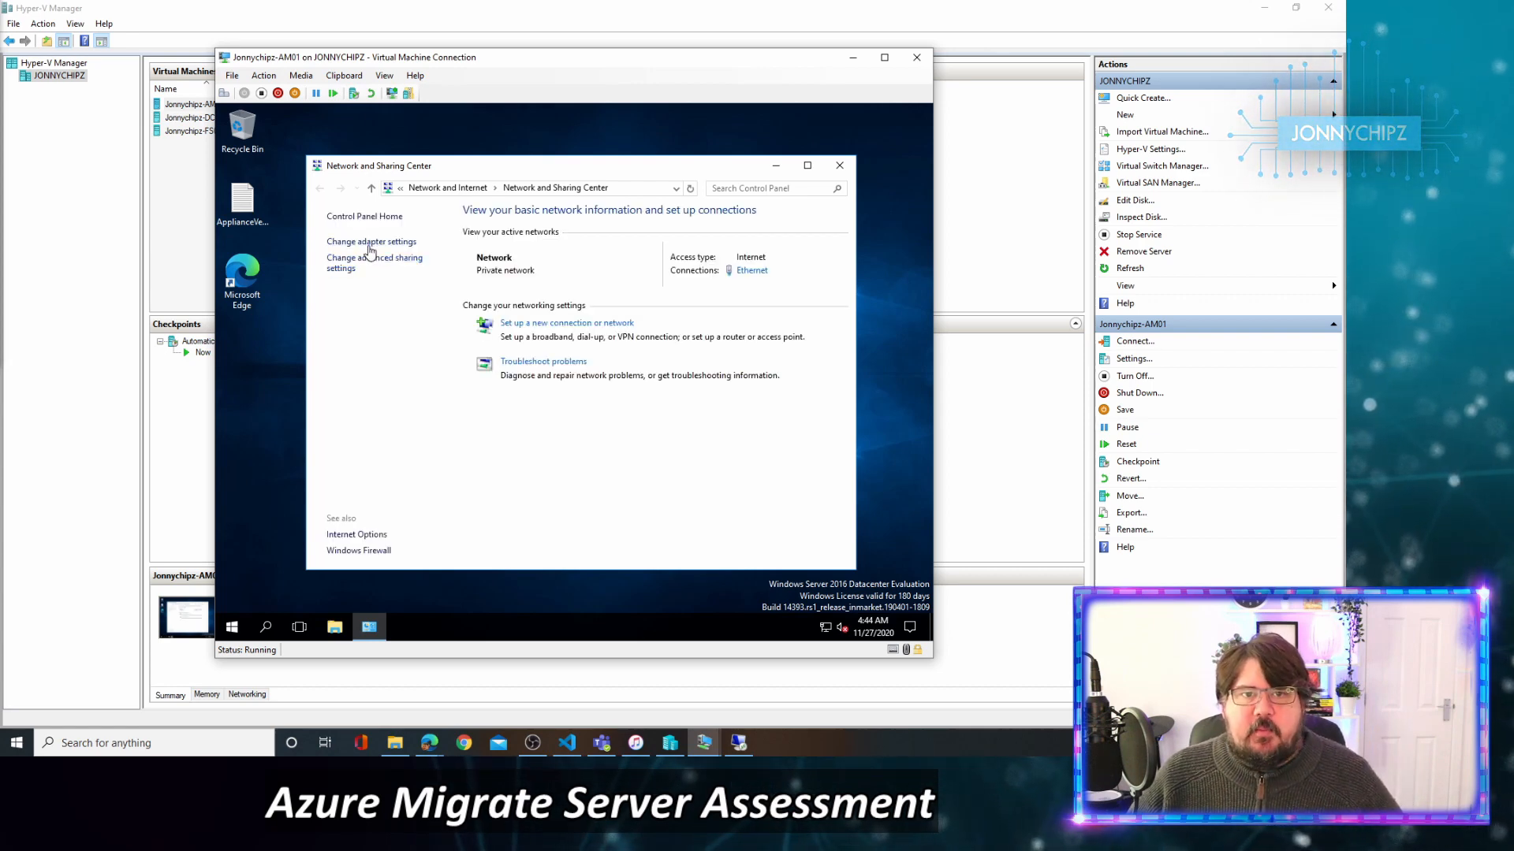
pyautogui.click(369, 242)
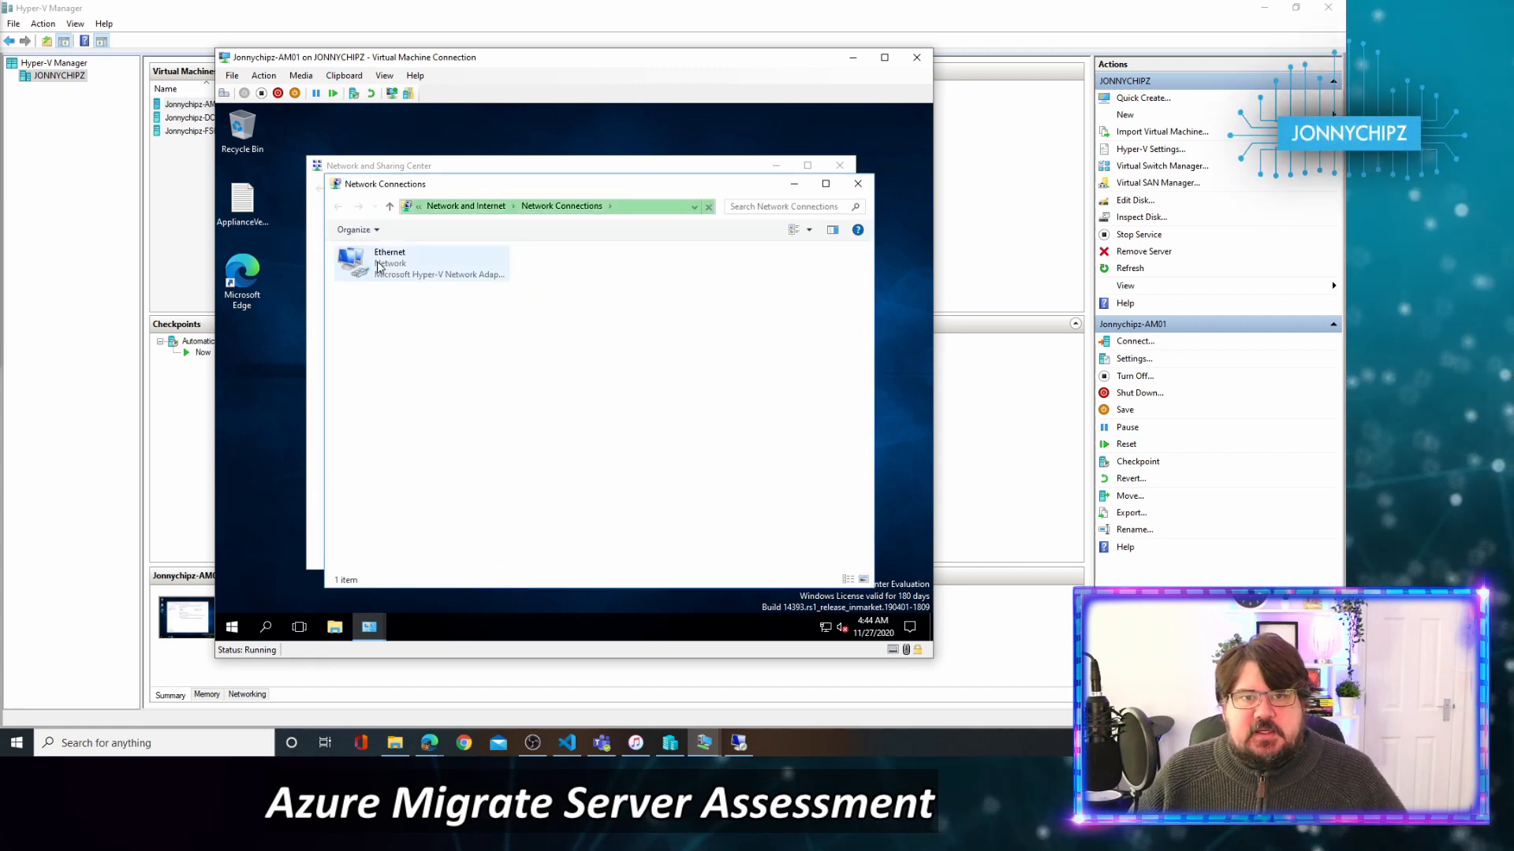
pyautogui.click(372, 272)
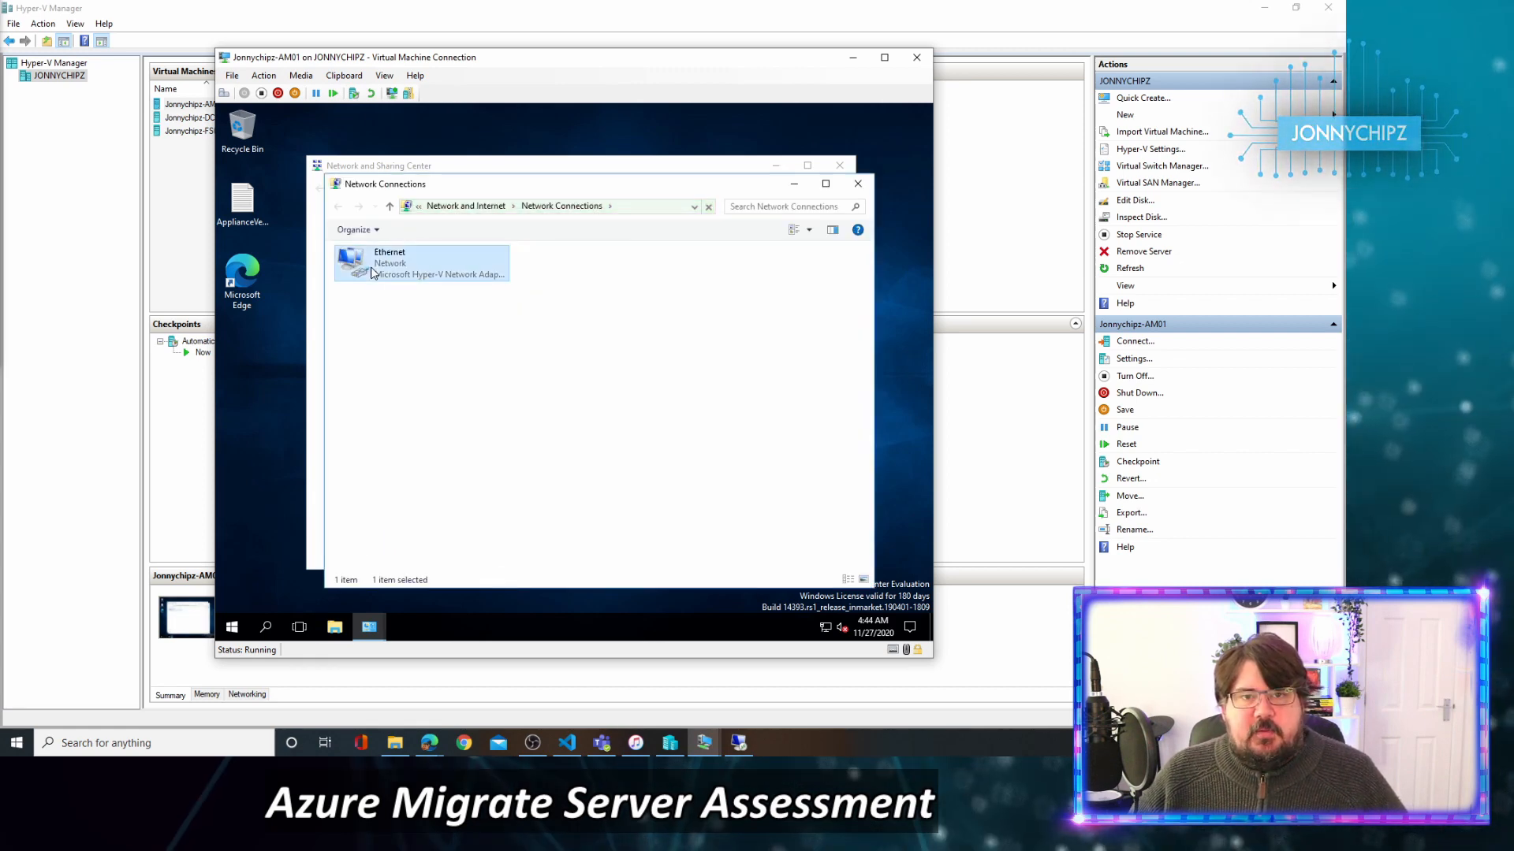
pyautogui.rightClick(372, 272)
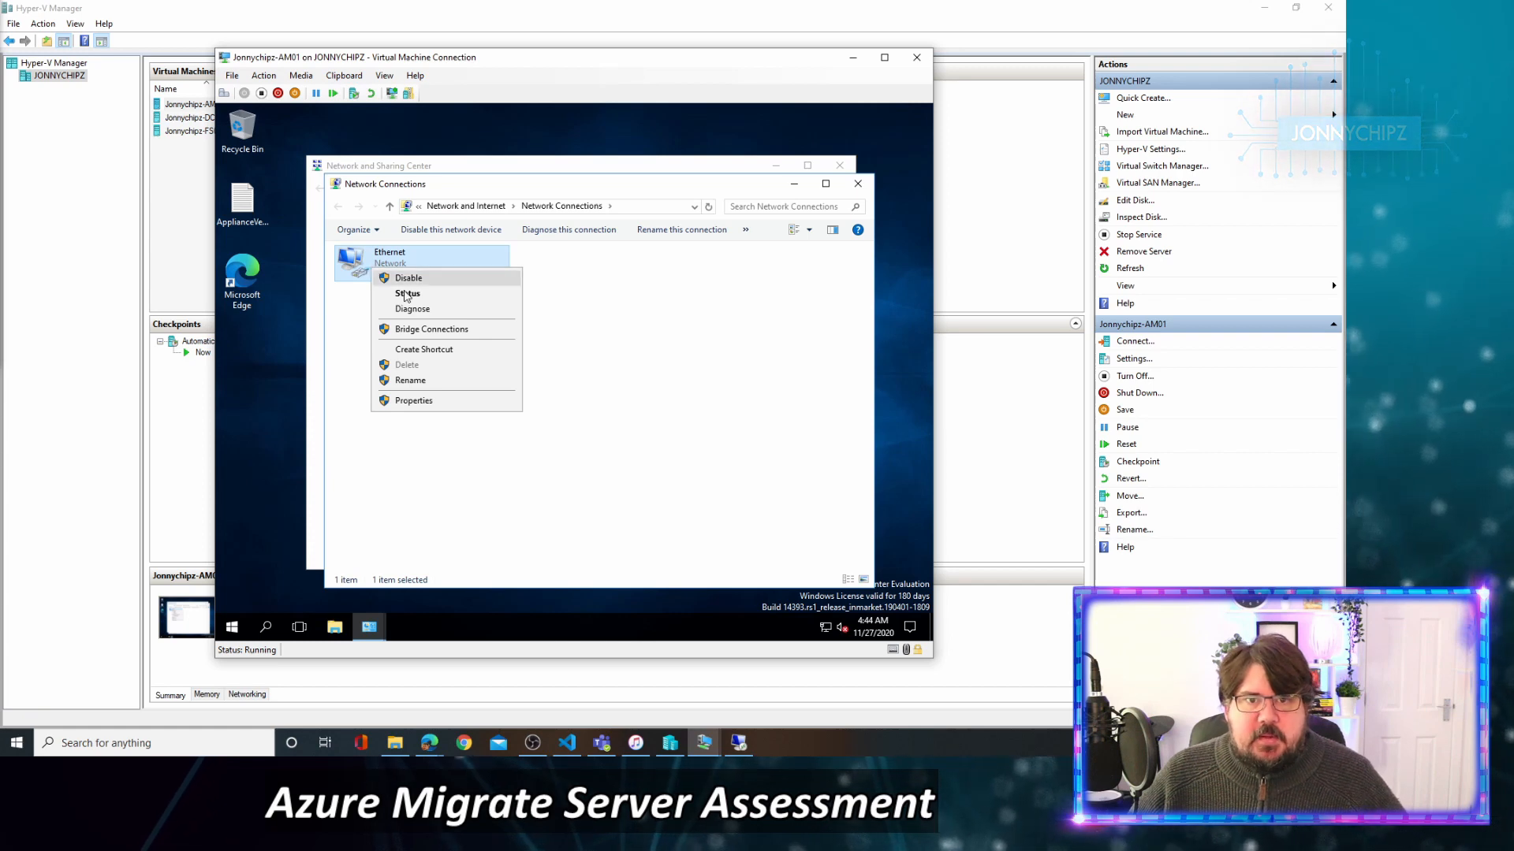
pyautogui.click(413, 400)
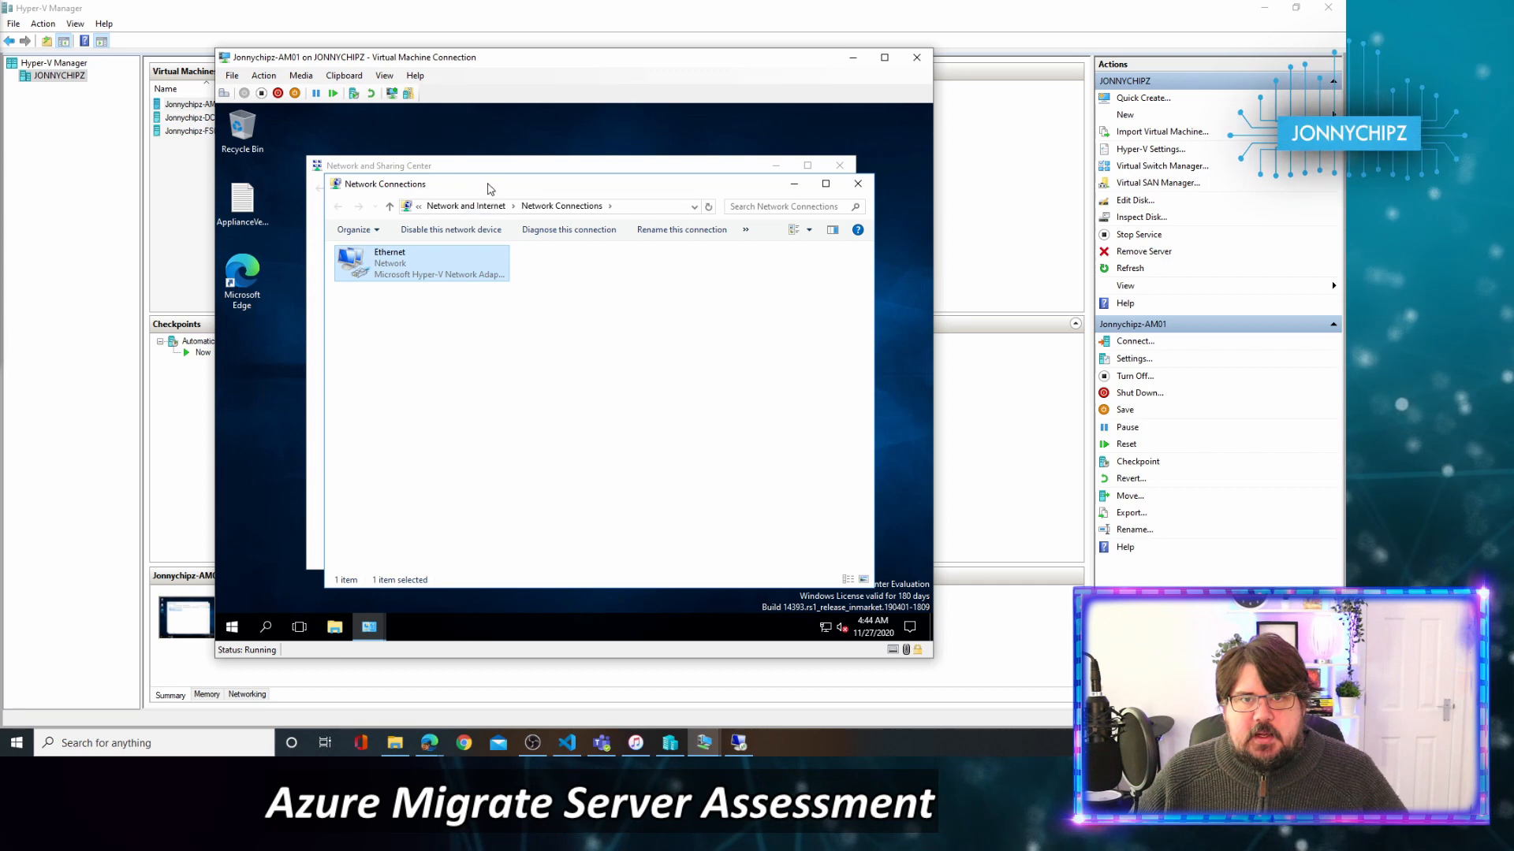
pyautogui.moveTo(489, 183); pyautogui.dragTo(505, 177)
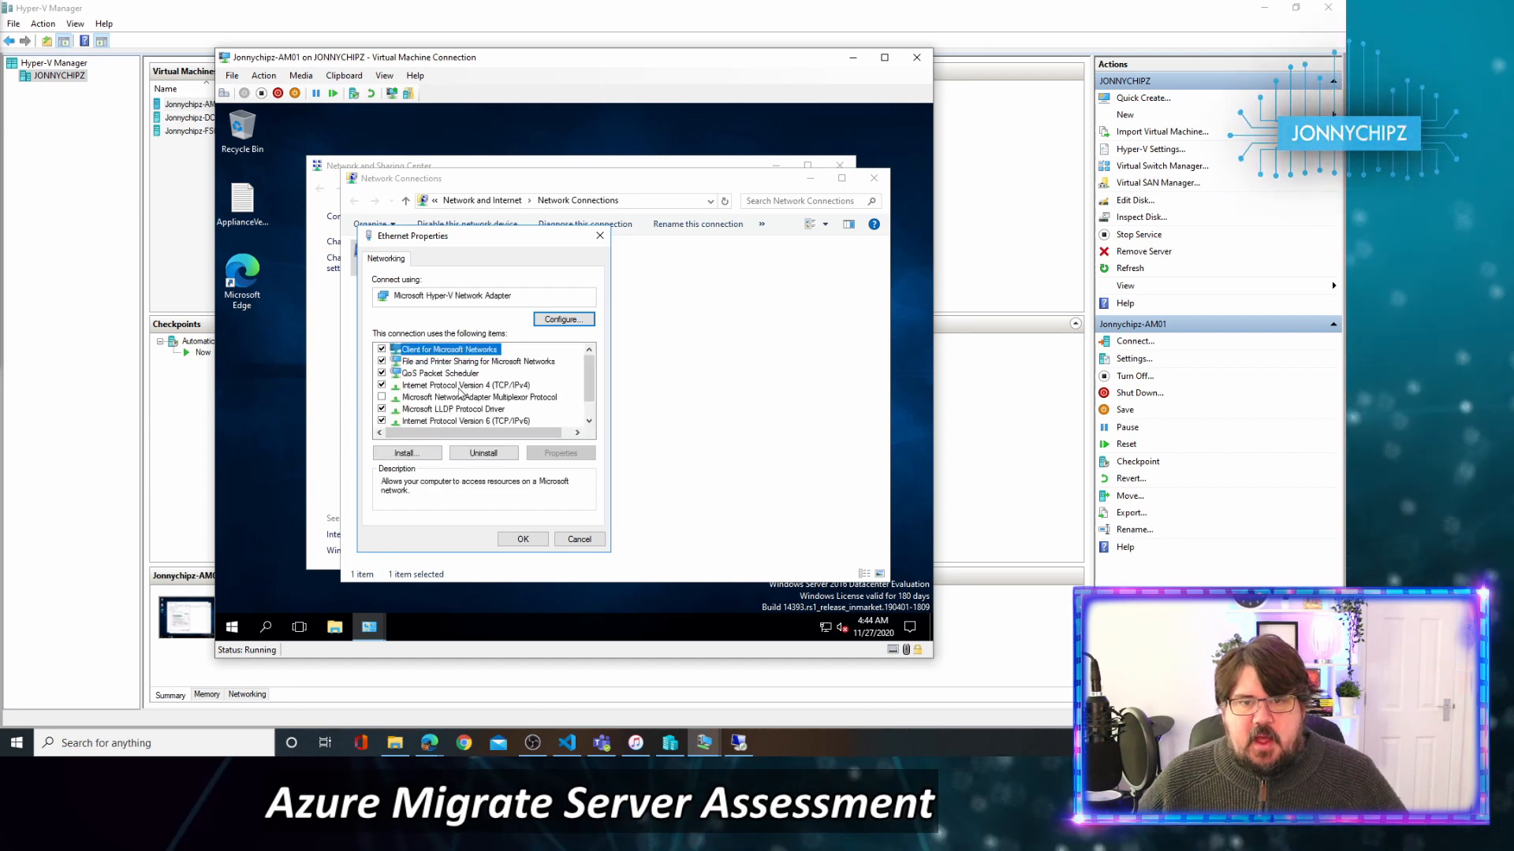
# Set static IPv4 192.168.137.250, mask 255.255.255.0, gateway 192.168.137.1, DNS 192.168.137.200.
pyautogui.doubleClick(458, 386)
pyautogui.click(456, 392)
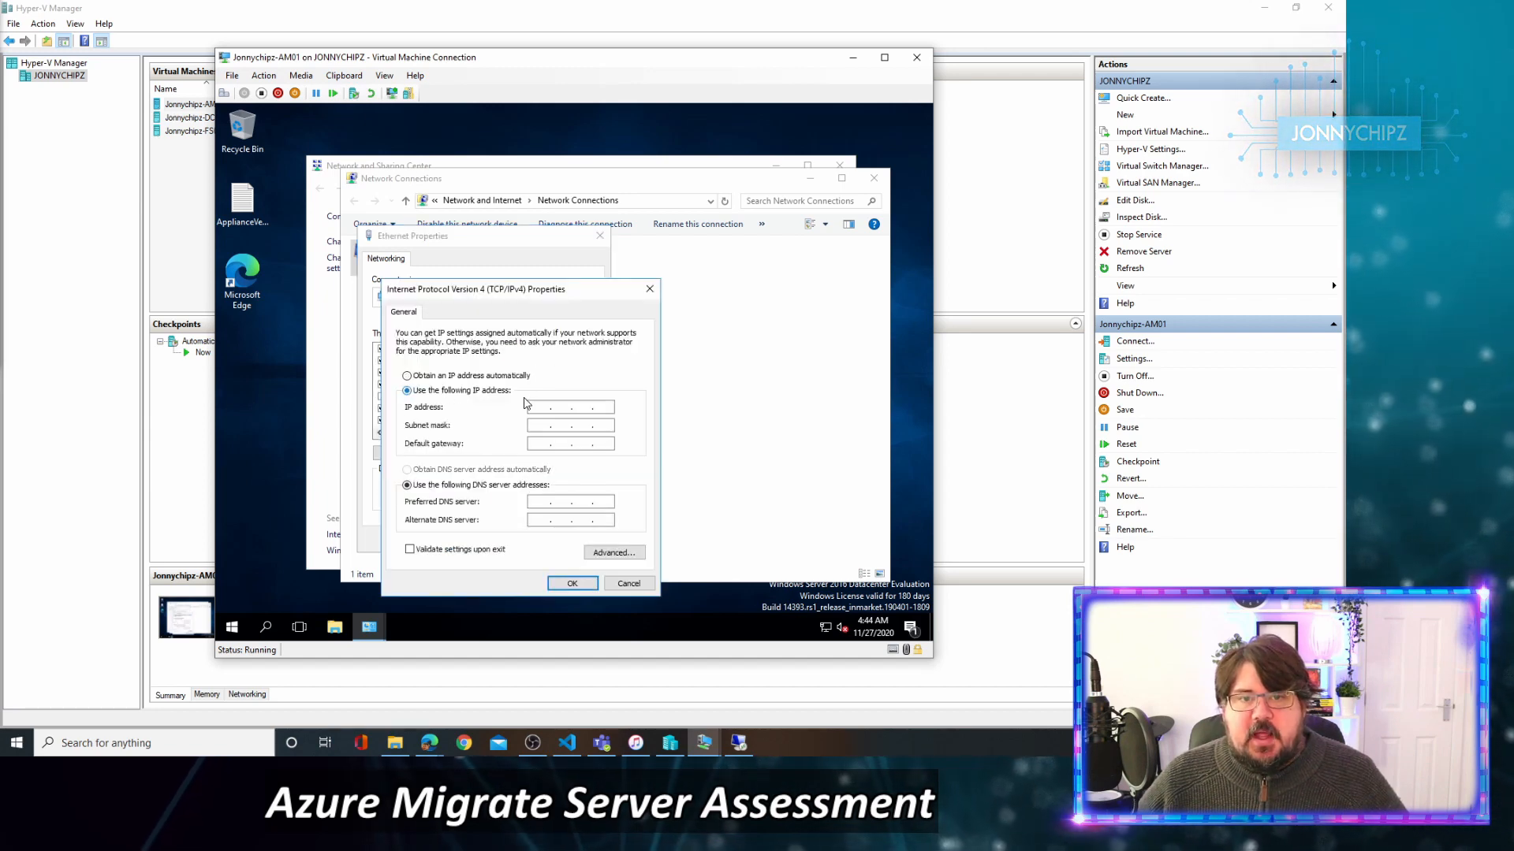
pyautogui.click(543, 405)
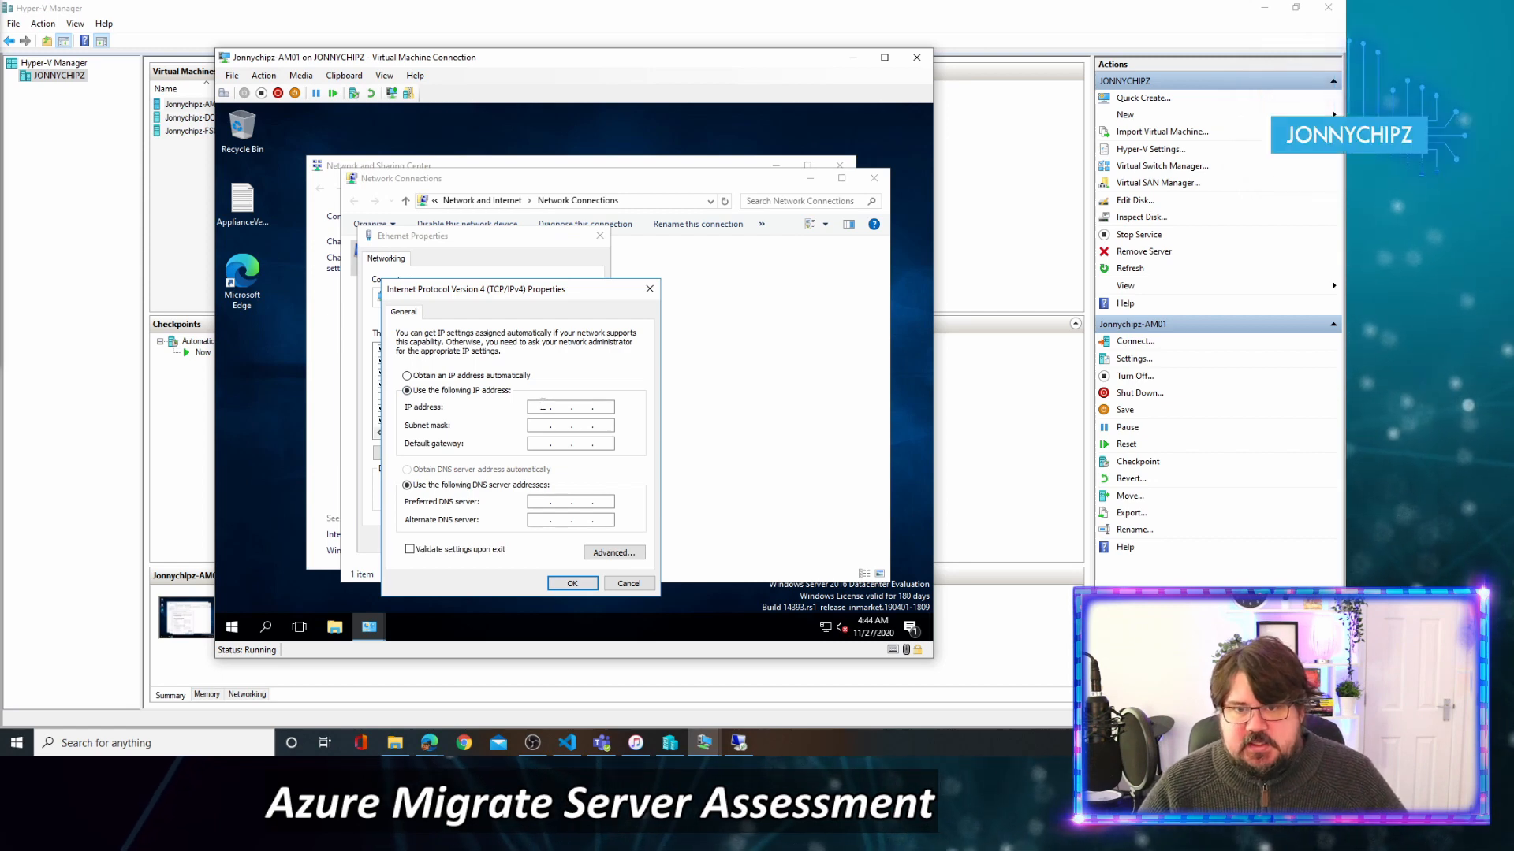
pyautogui.write('1')
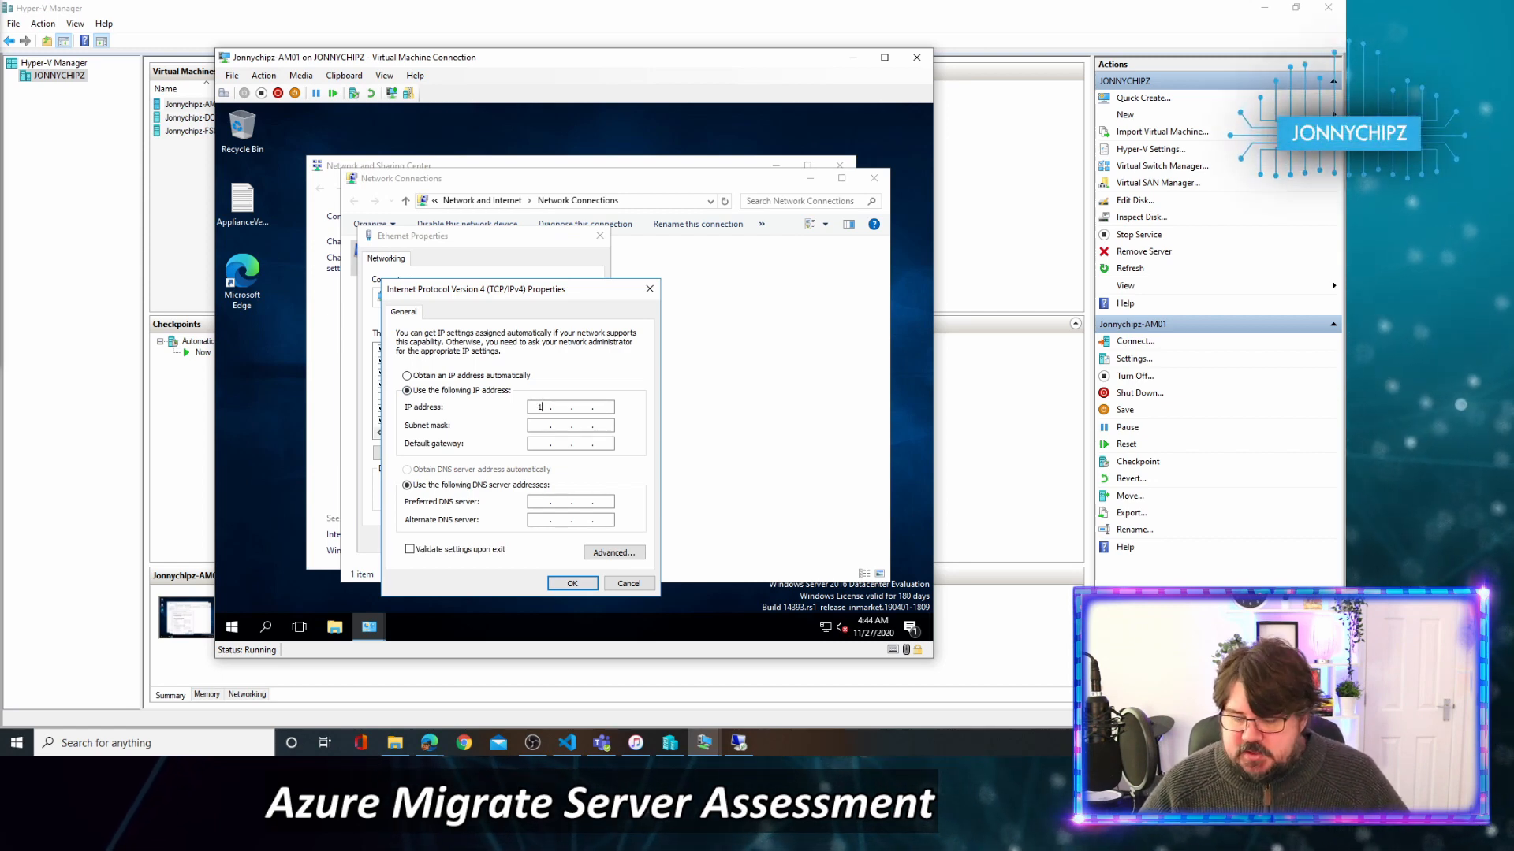
pyautogui.write('92 . 168 . ')
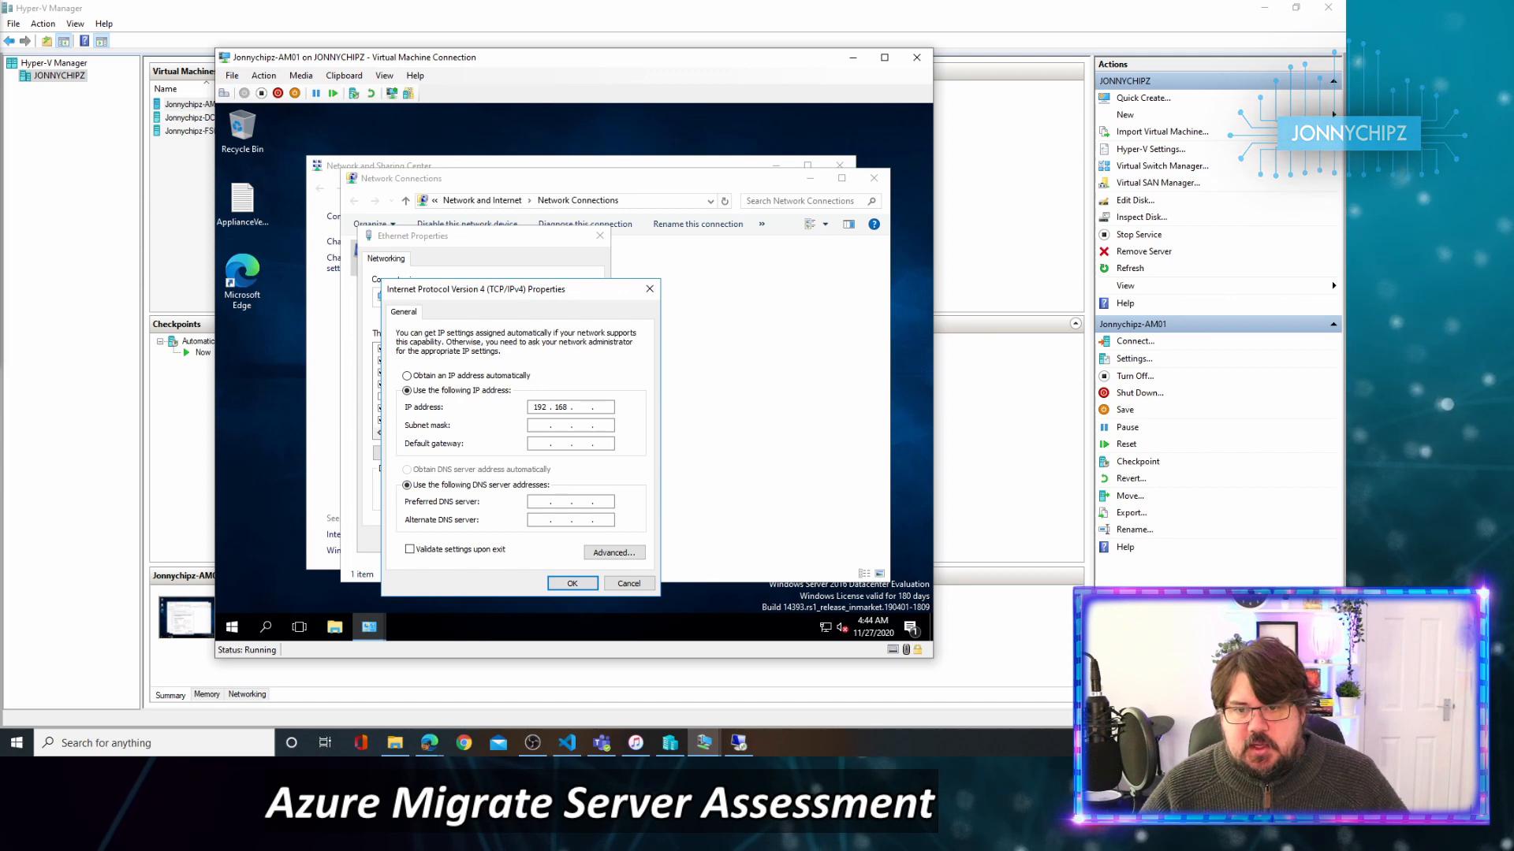
pyautogui.write('137 . ')
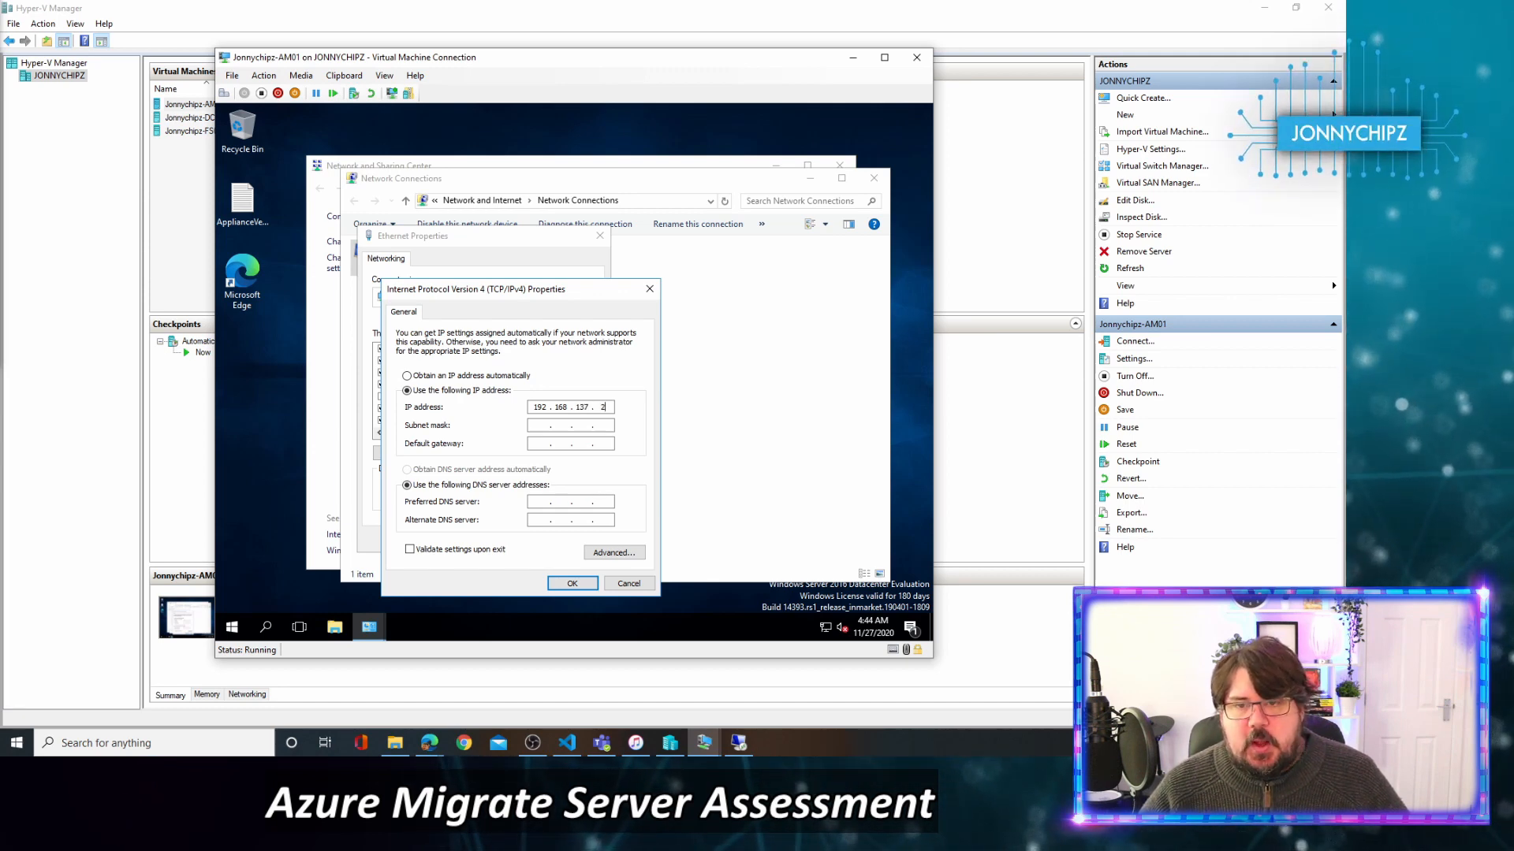
pyautogui.write('2')
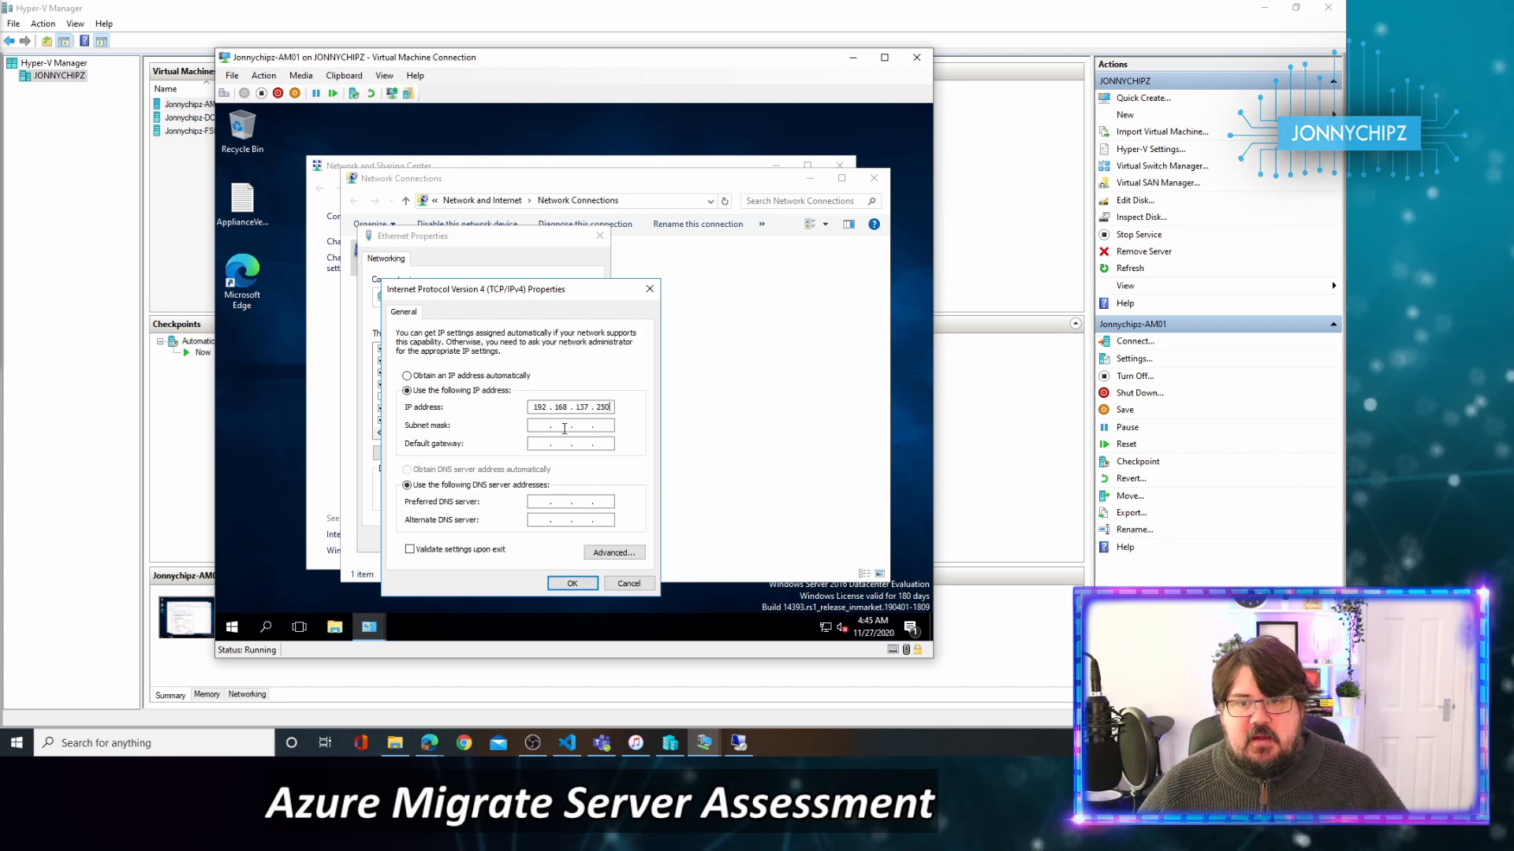
pyautogui.click(568, 426)
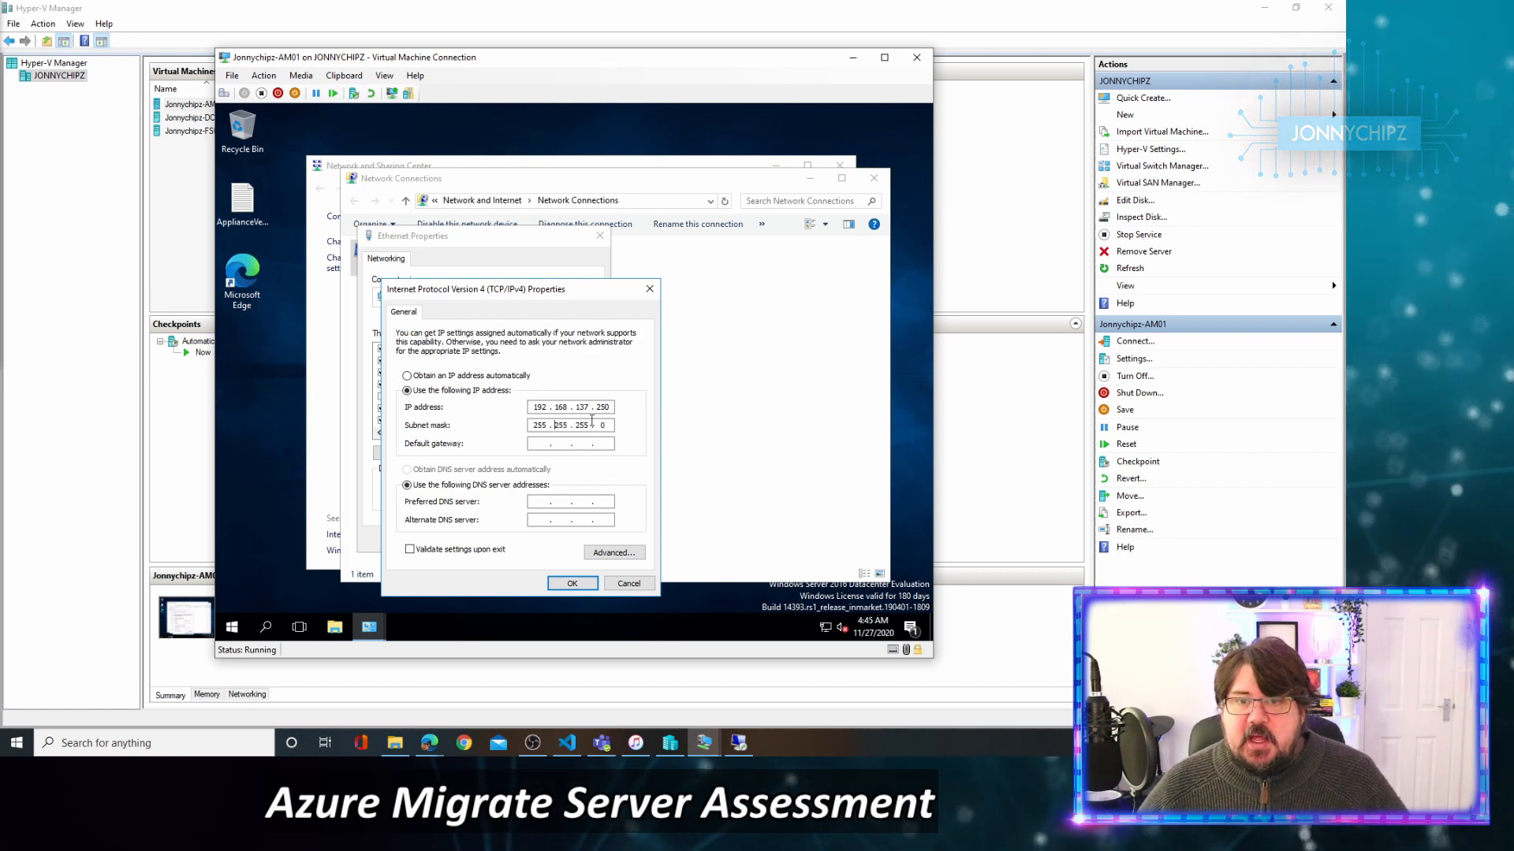
pyautogui.click(544, 445)
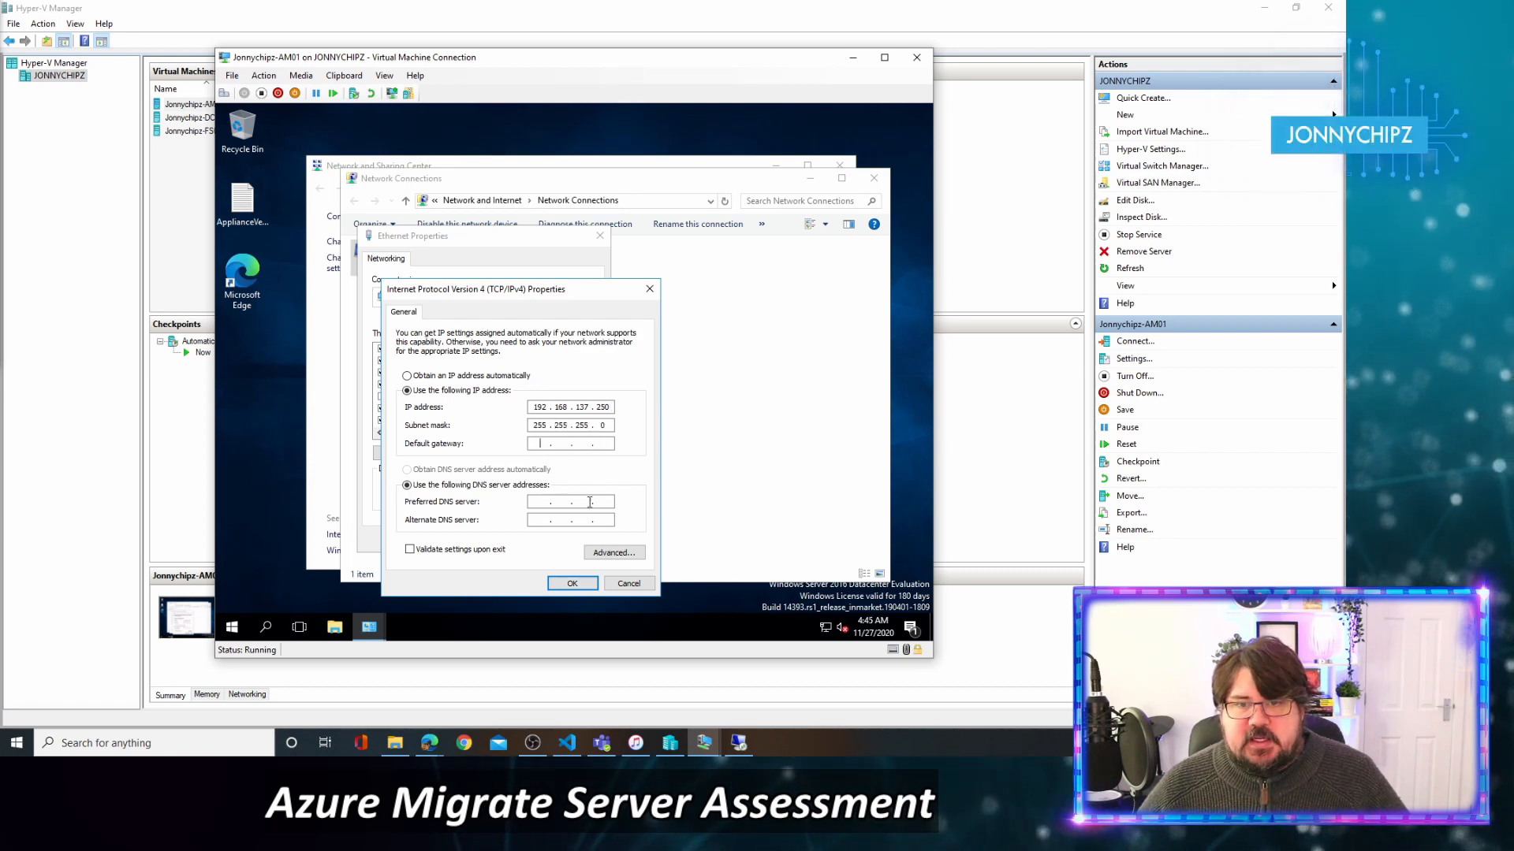
pyautogui.write('192 . 168 . 13')
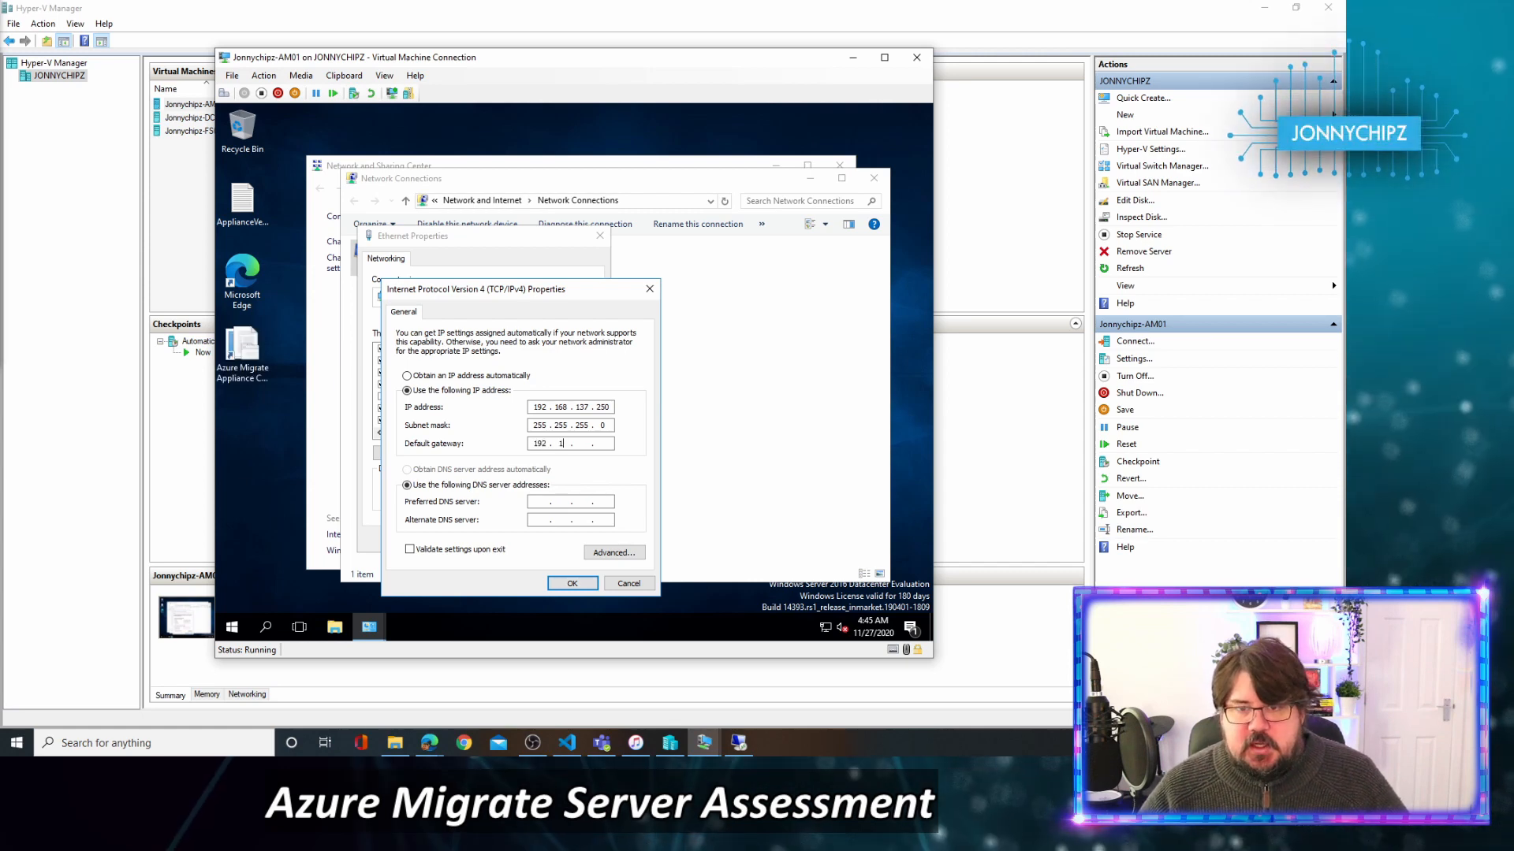
pyautogui.write('7')
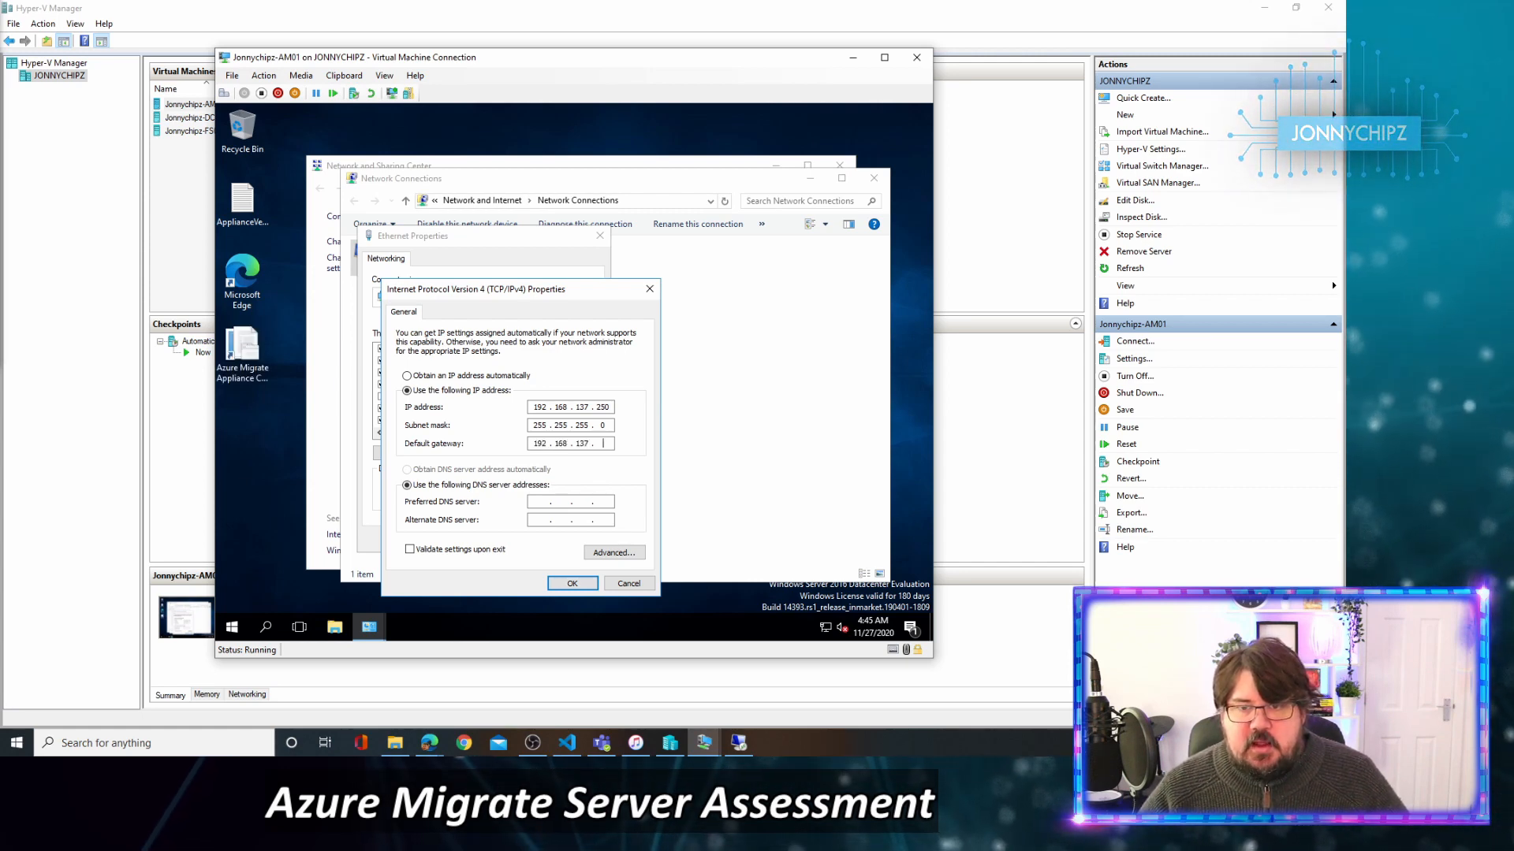
pyautogui.write('1')
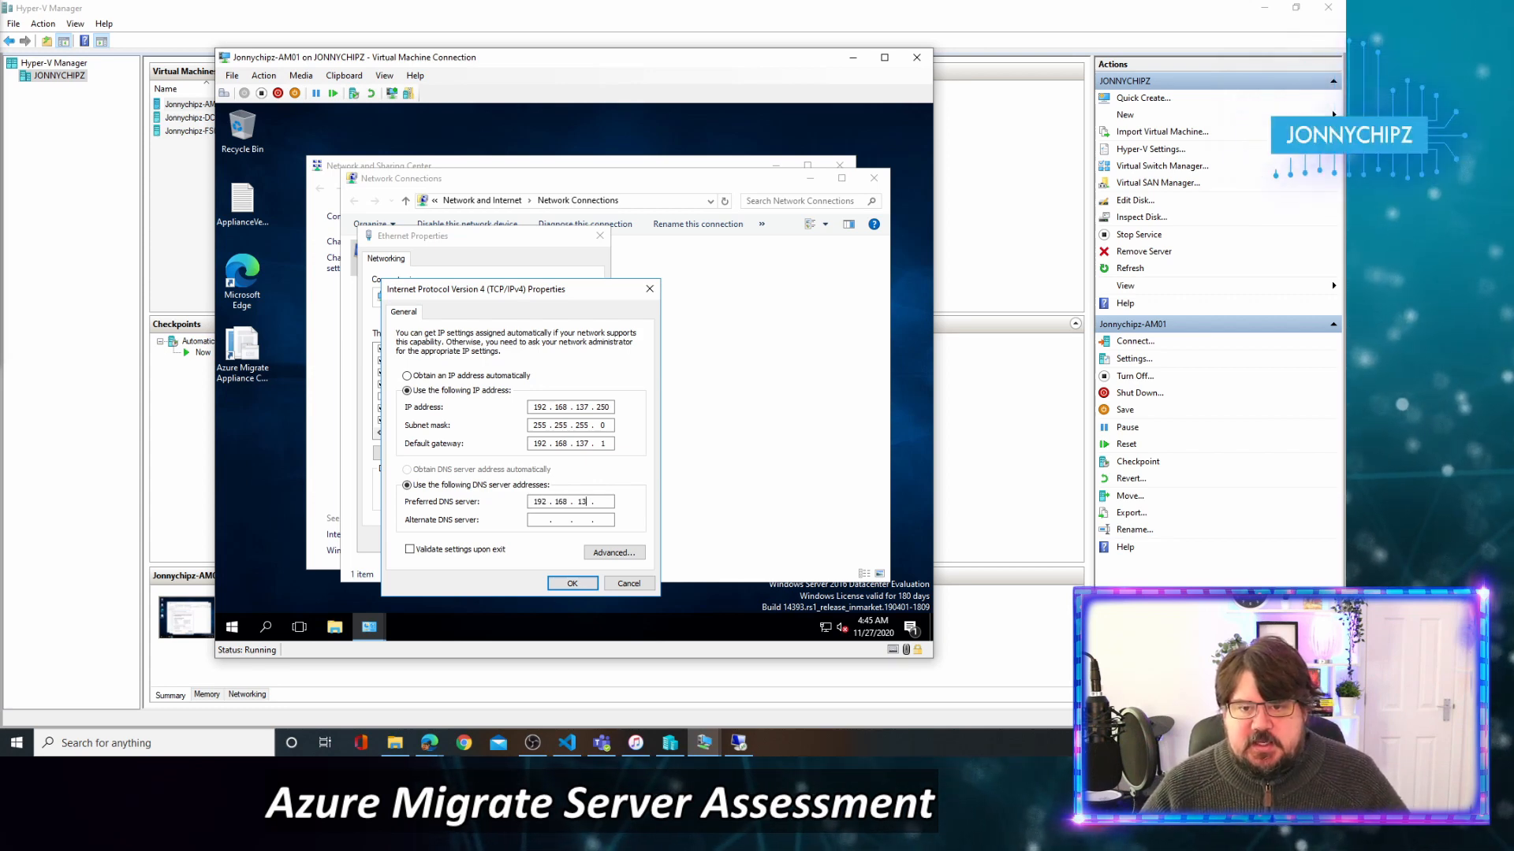
pyautogui.write('7')
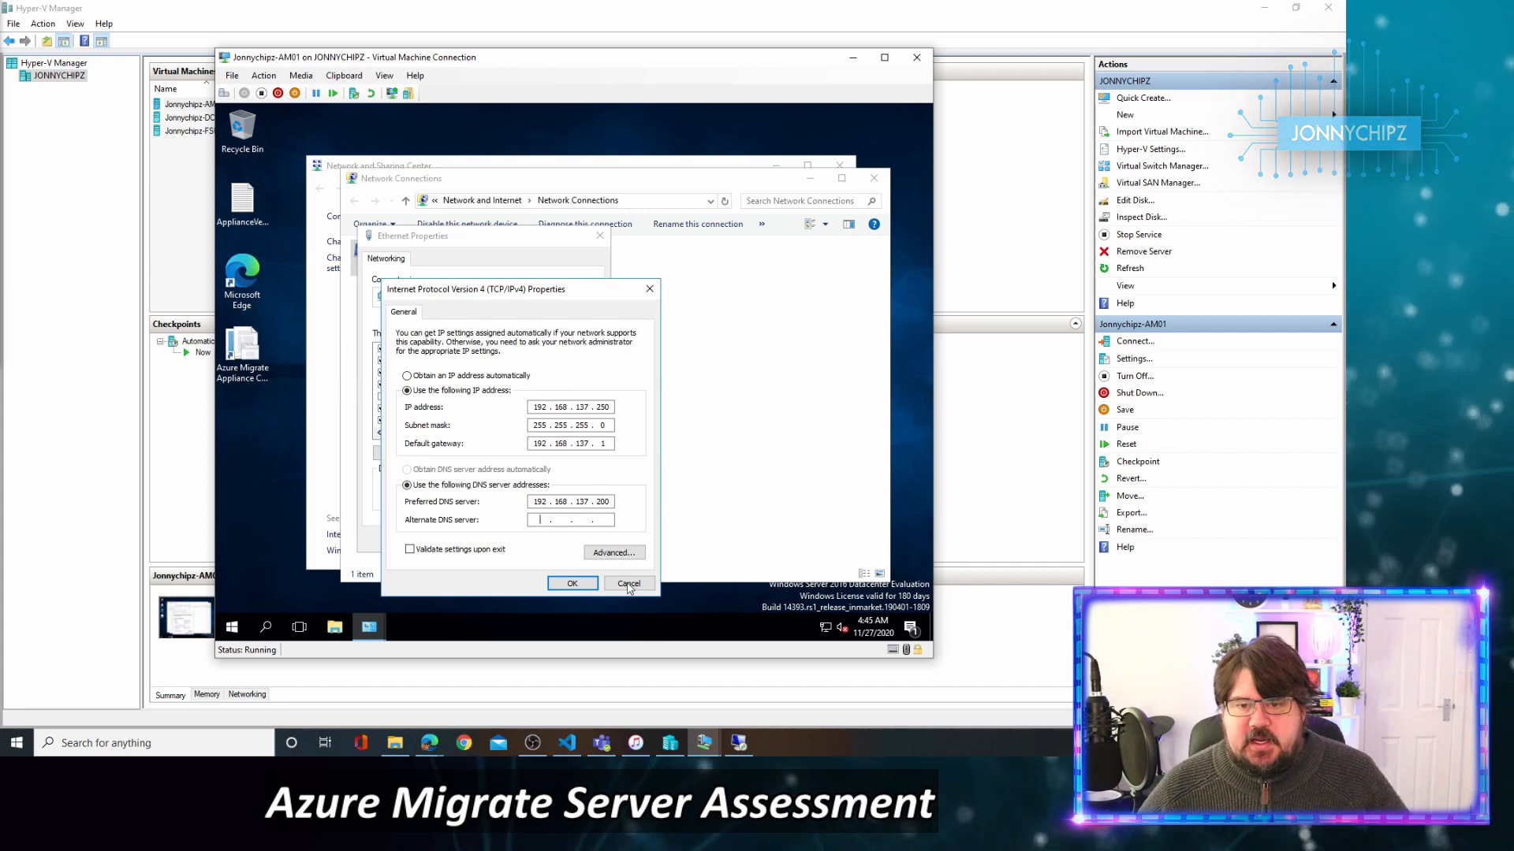
pyautogui.click(573, 583)
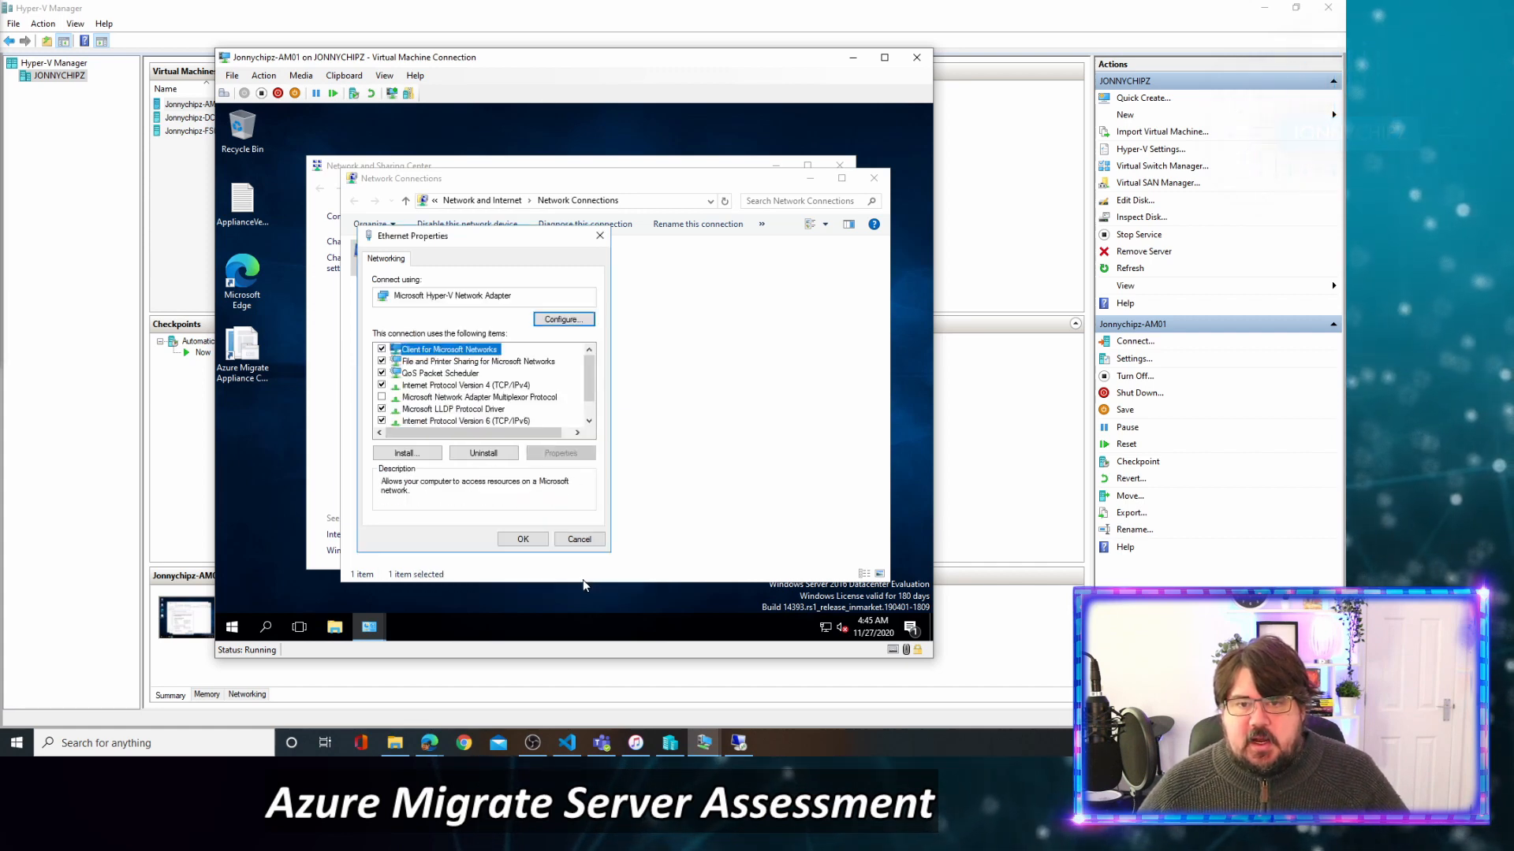
# Apply the Ethernet adapter changes and close the network windows.
pyautogui.click(546, 542)
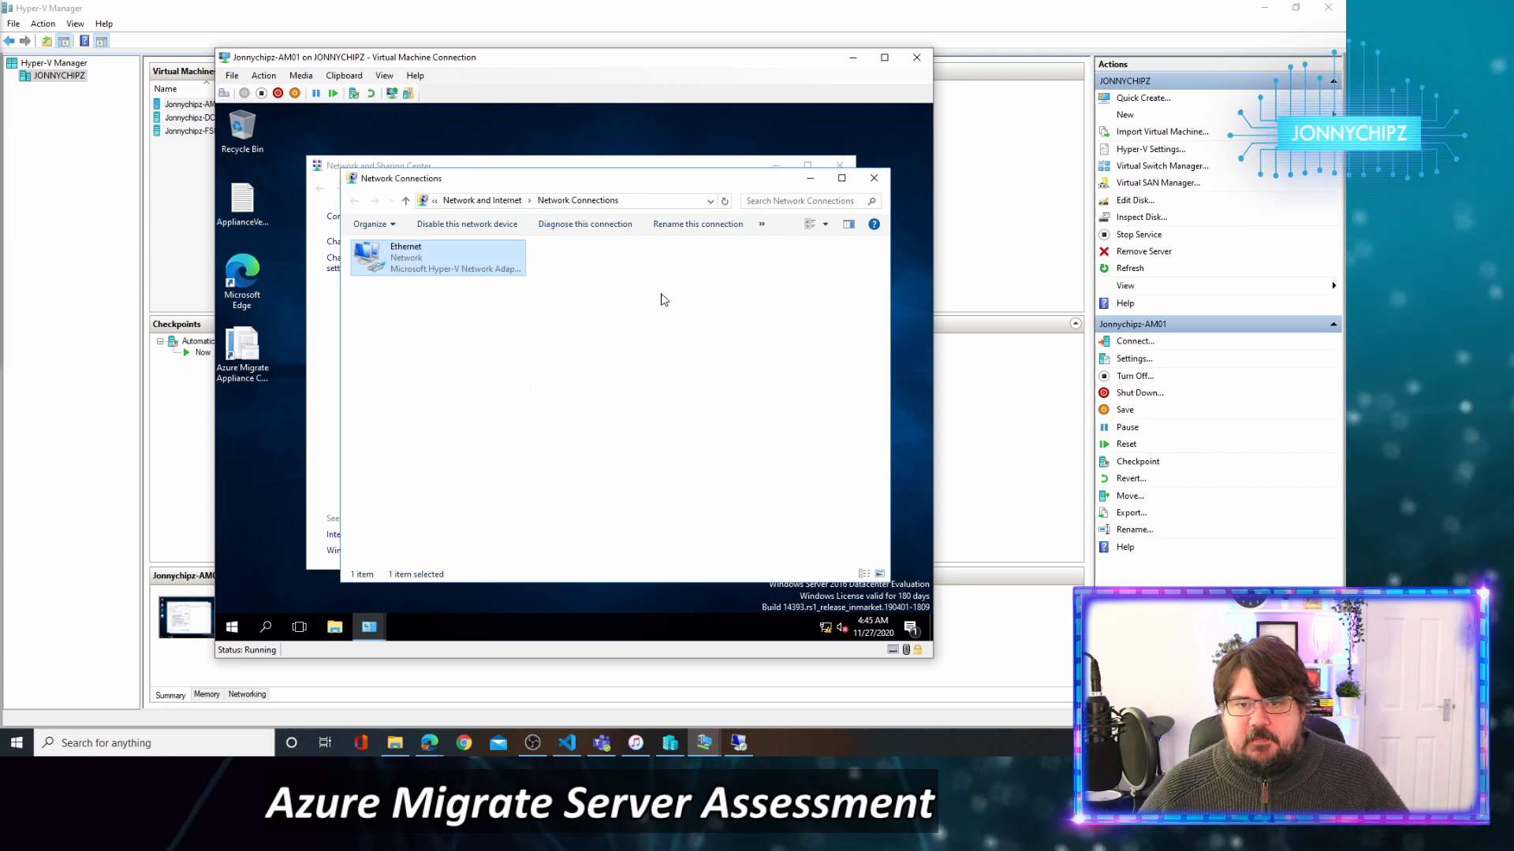
pyautogui.click(862, 181)
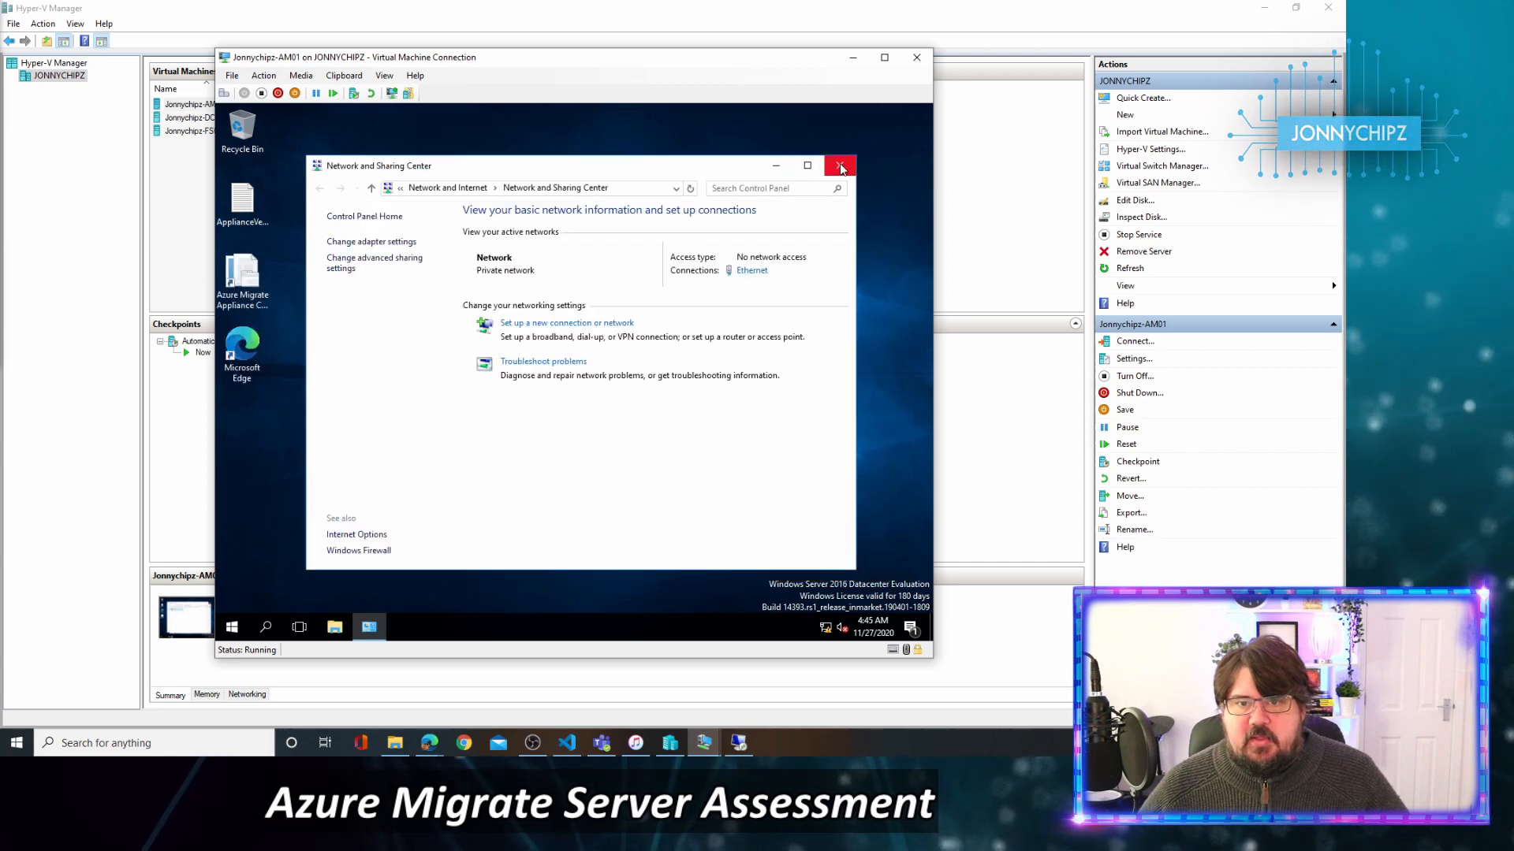
pyautogui.click(840, 167)
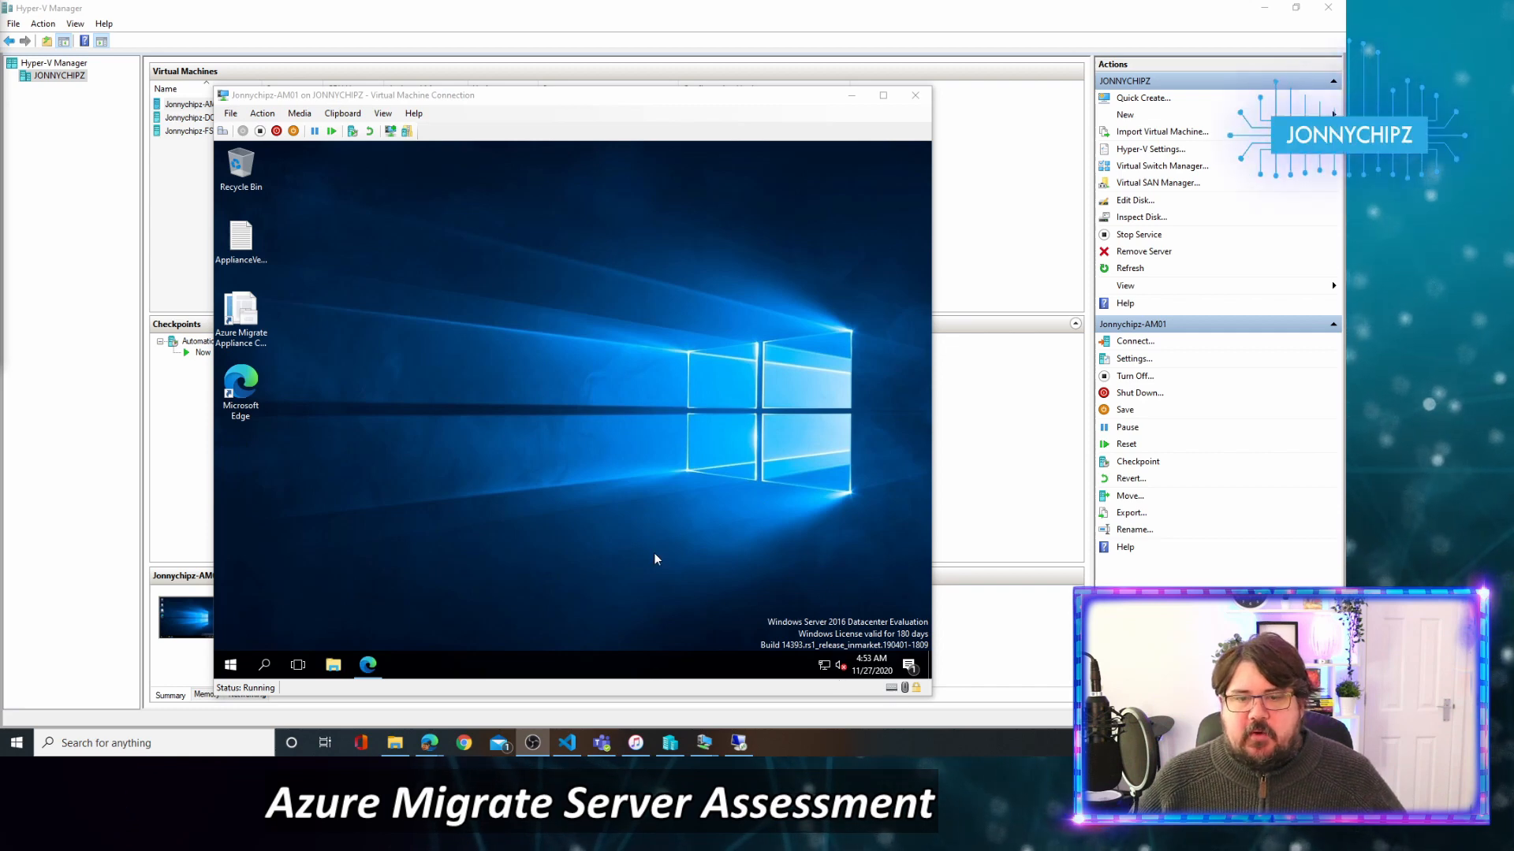
# Accept the appliance terms of use, then refresh after the update so all three prerequisite checks pass.
pyautogui.click(374, 668)
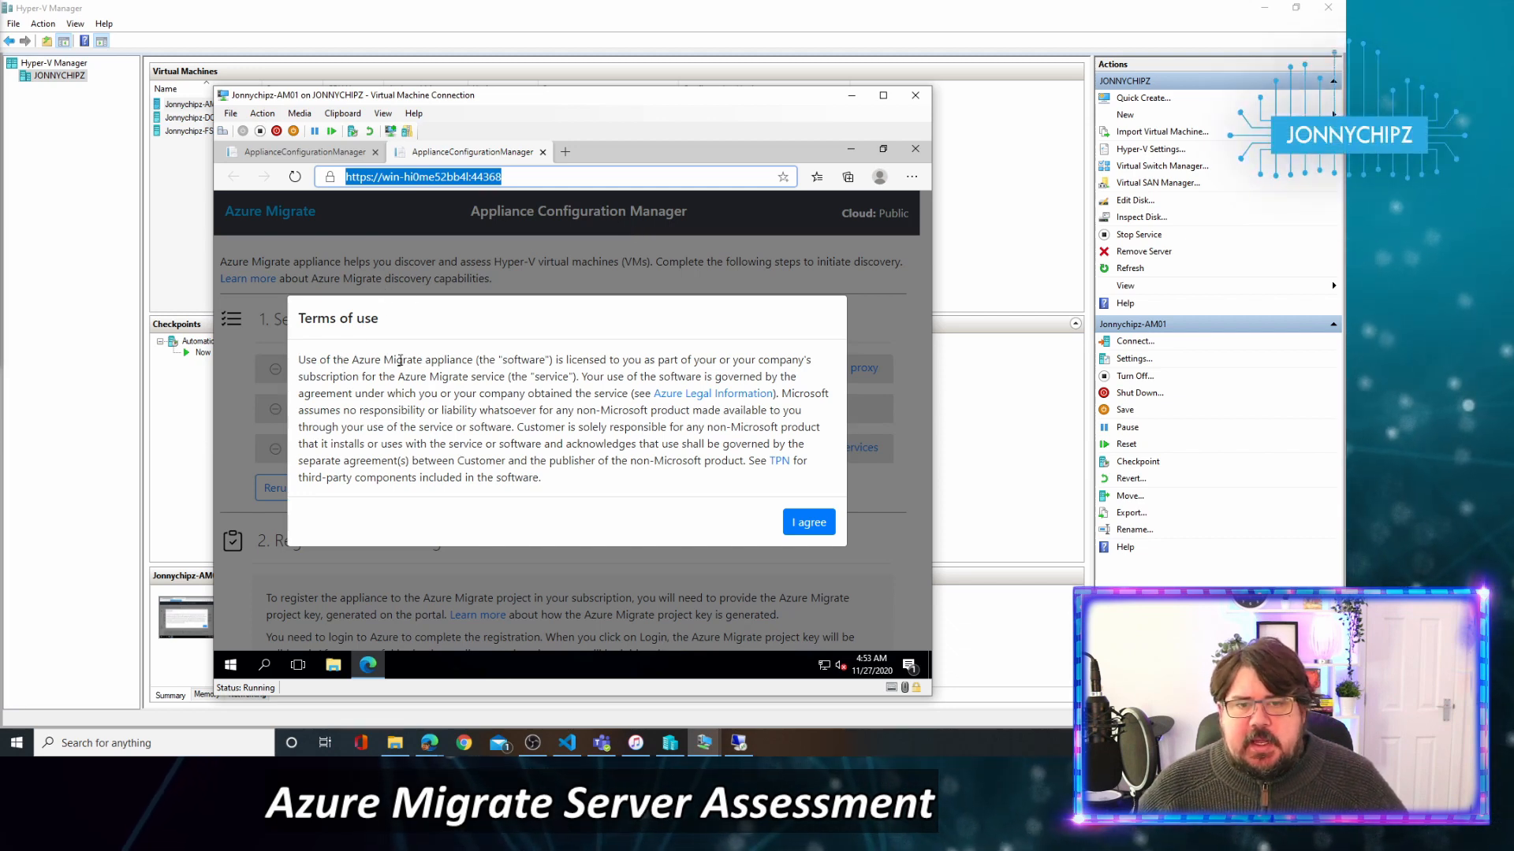
pyautogui.click(798, 526)
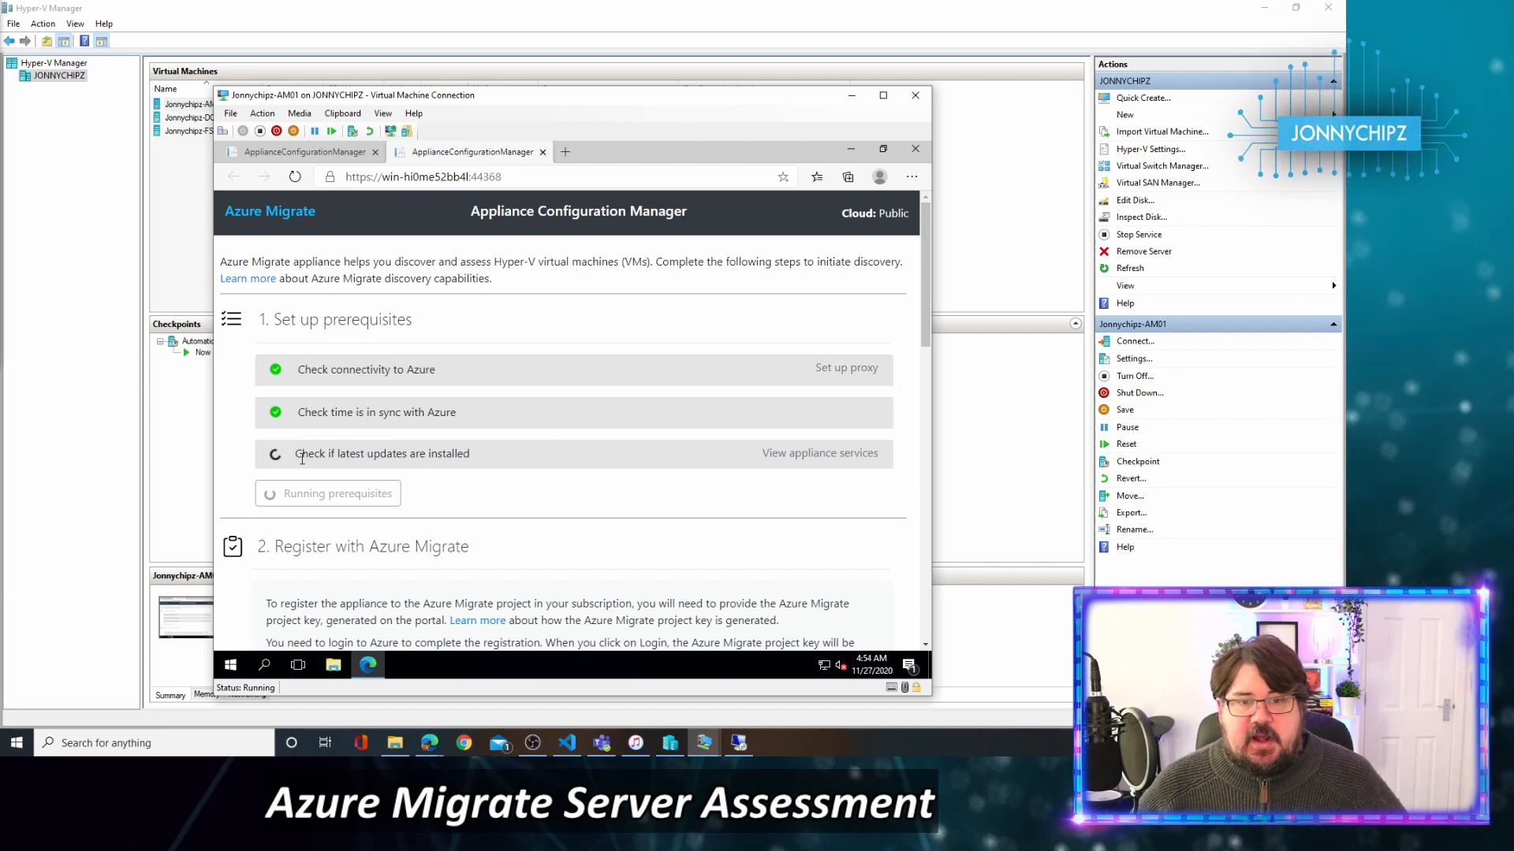
pyautogui.moveTo(331, 456); pyautogui.dragTo(575, 454)
pyautogui.click(580, 458)
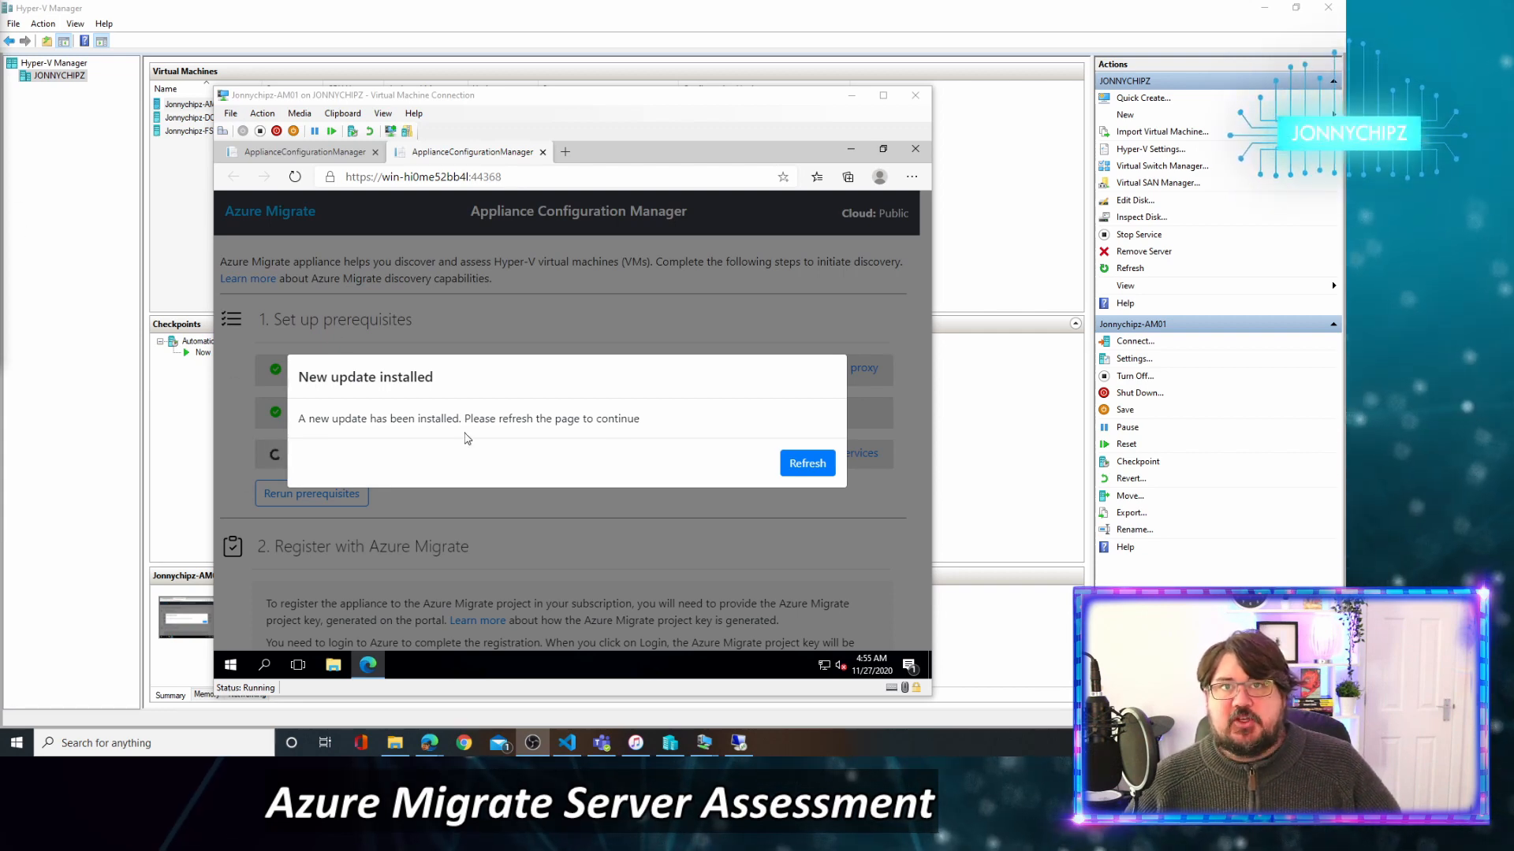
pyautogui.click(810, 469)
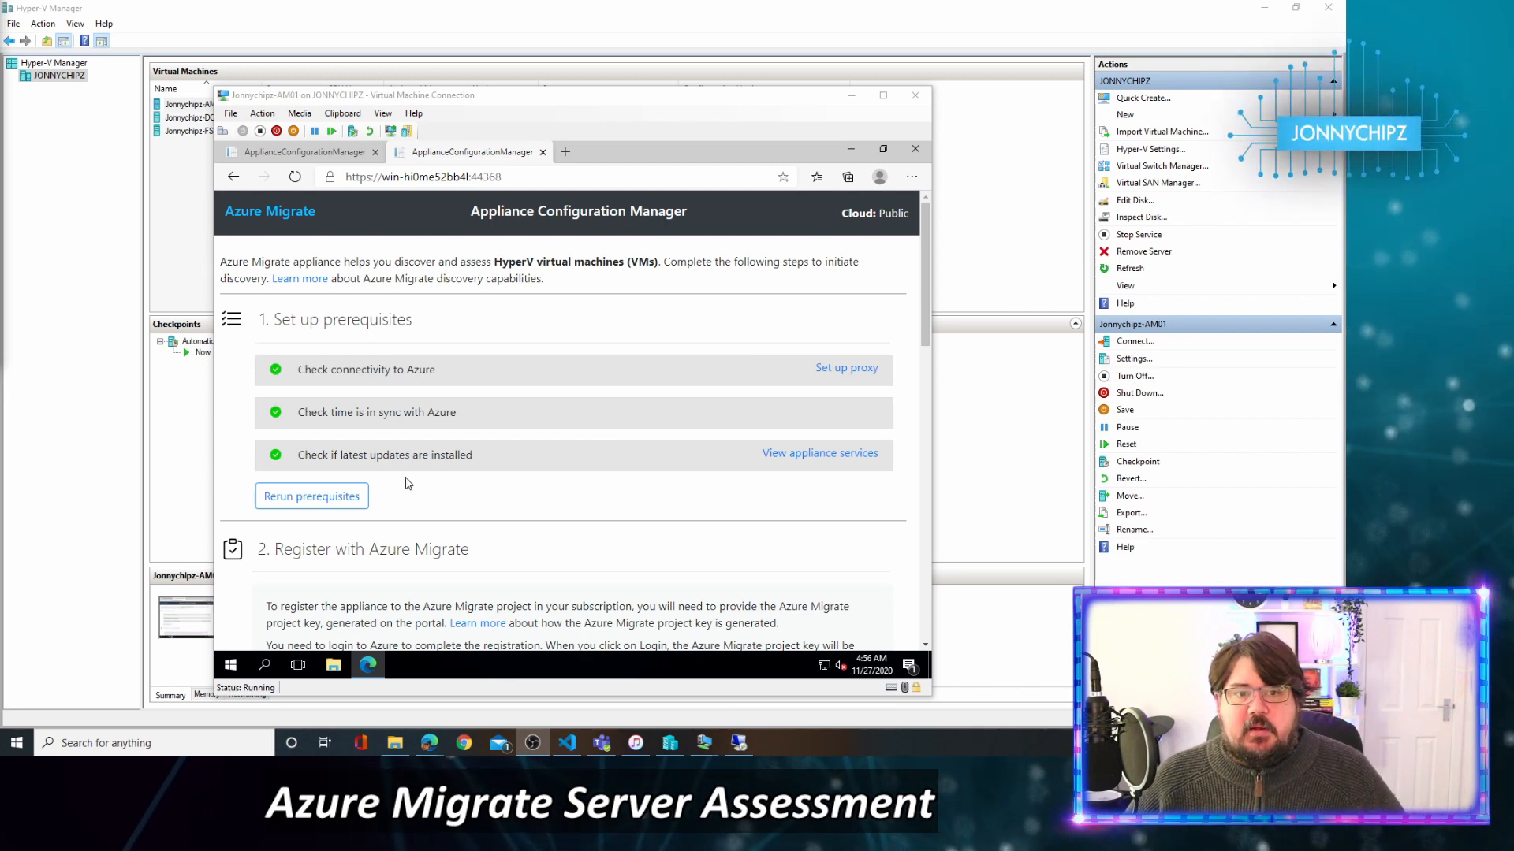
# Browse File Explorer inside the VM to the shared folder \\192.168.137.201\e.
pyautogui.scroll(-3, 643, 451)
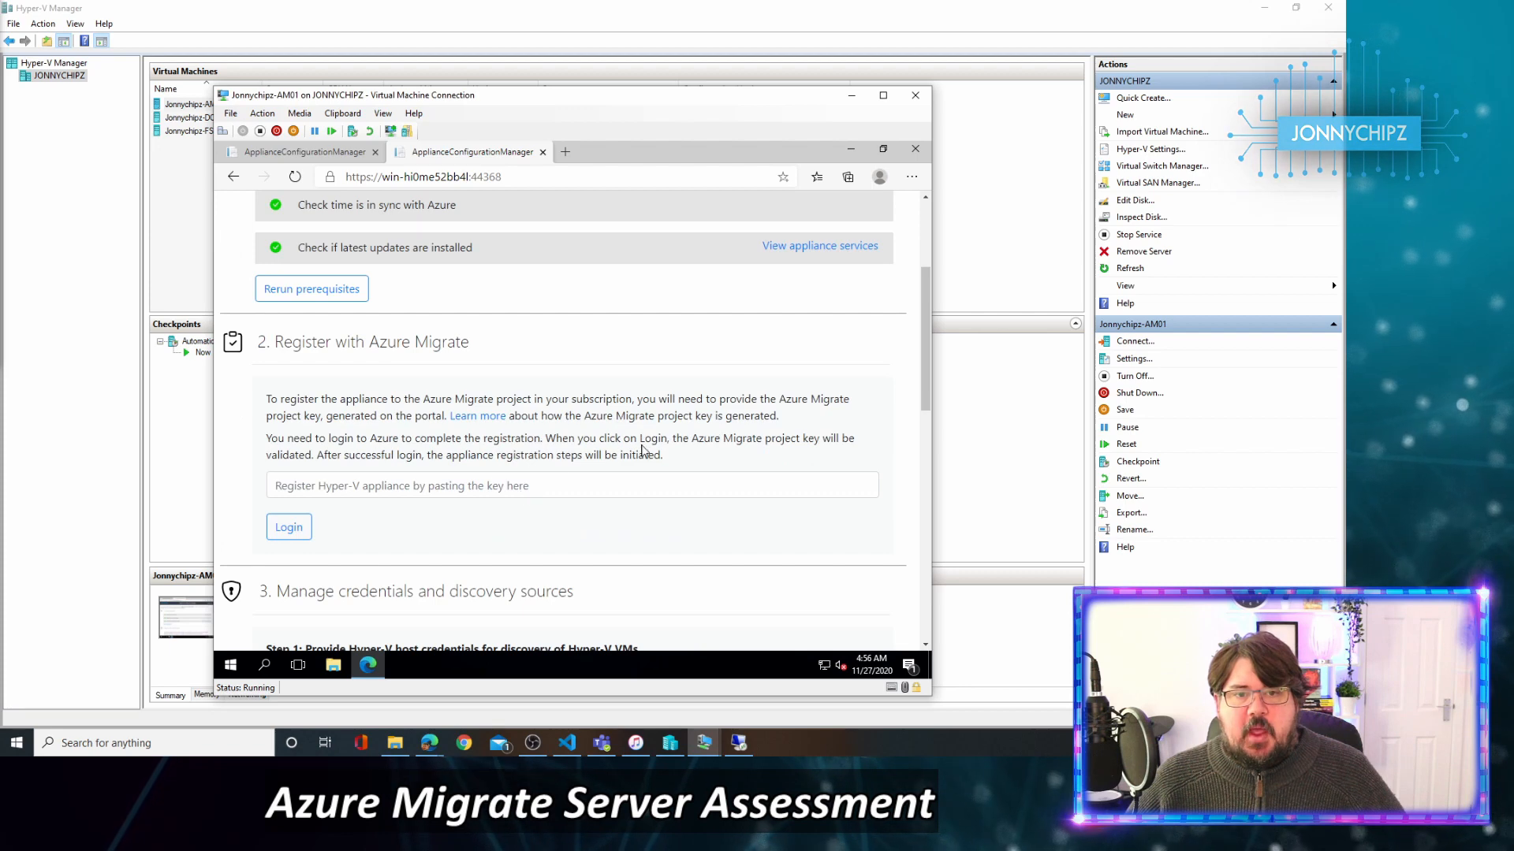
pyautogui.scroll(-2, 642, 451)
pyautogui.scroll(1, 544, 348)
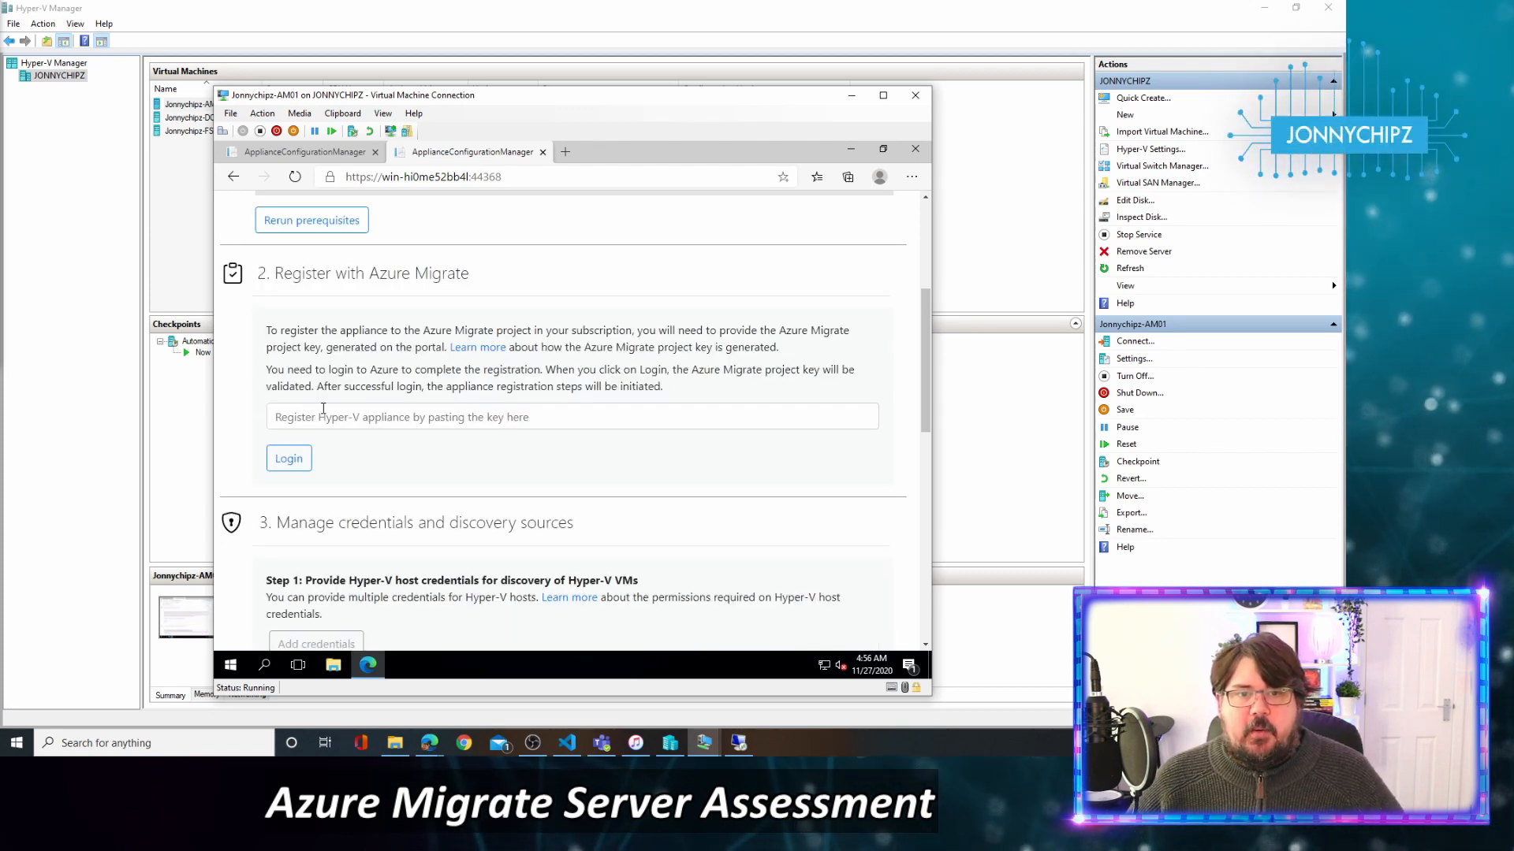
pyautogui.click(332, 665)
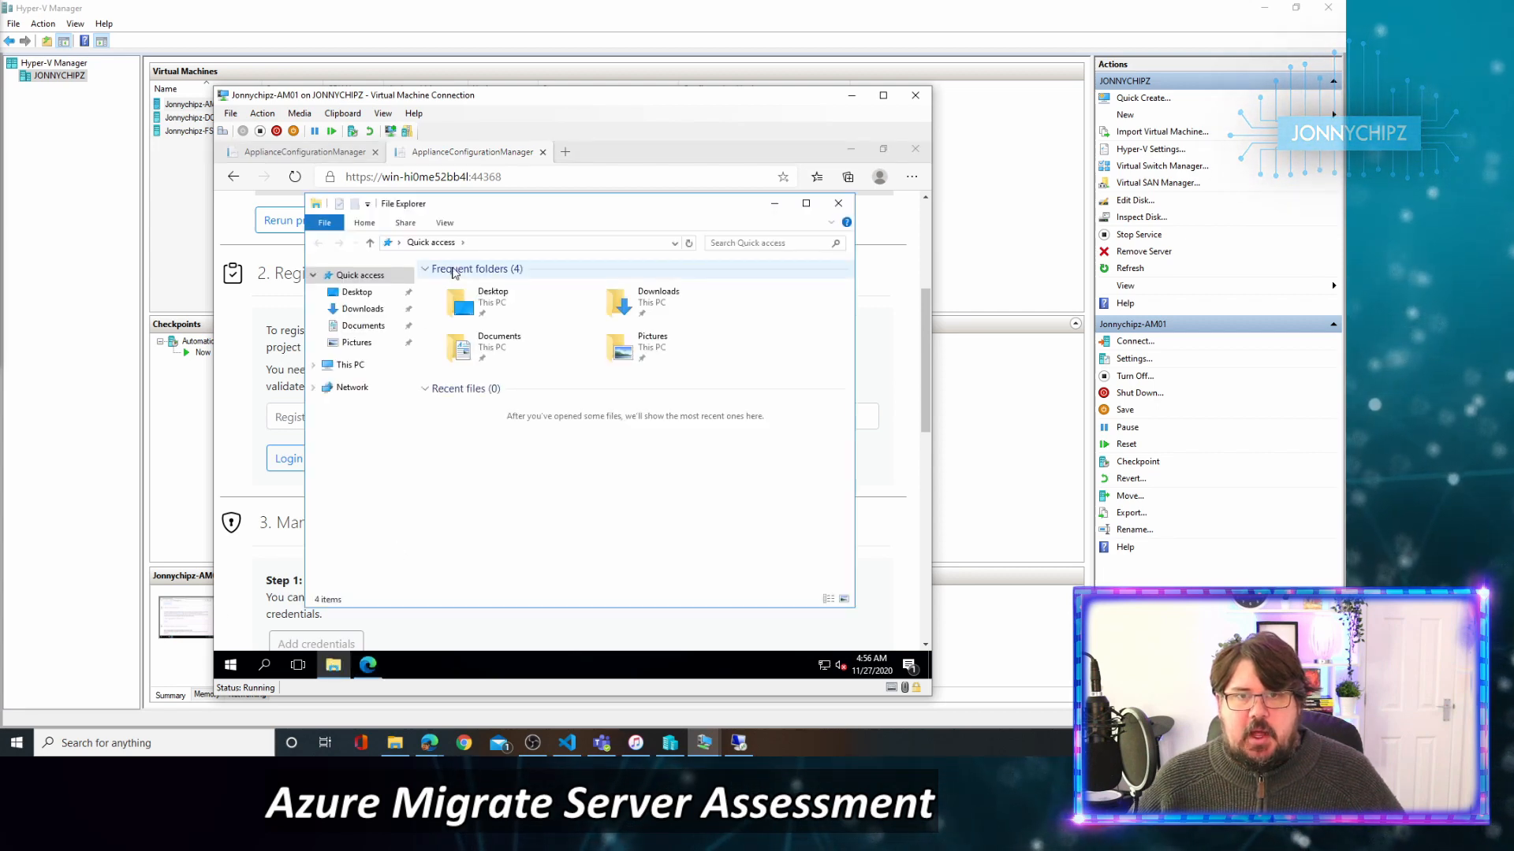
pyautogui.click(500, 243)
pyautogui.write('\\92')
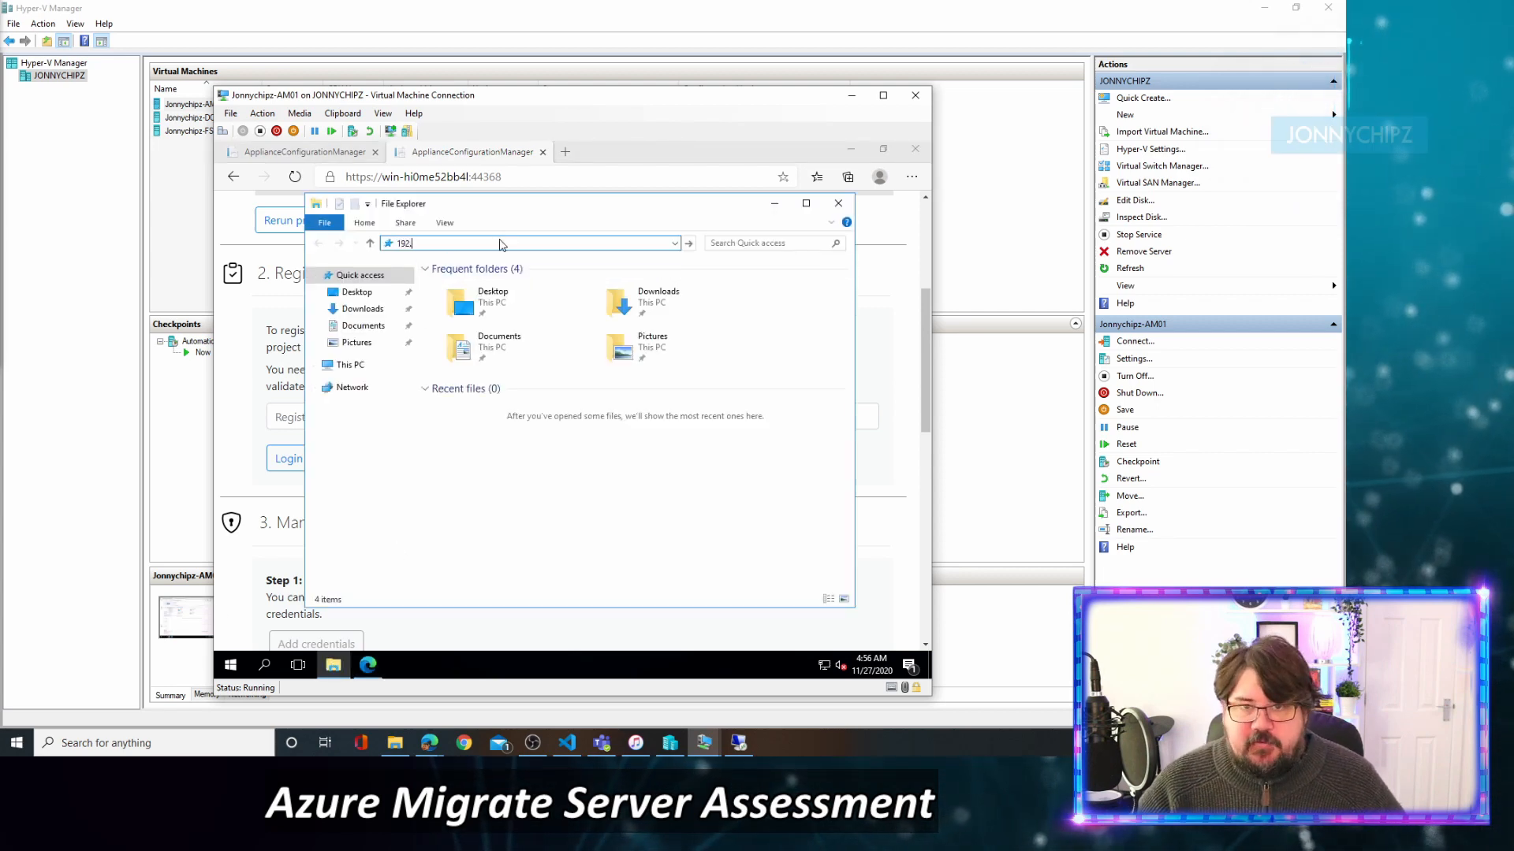
pyautogui.write('.16')
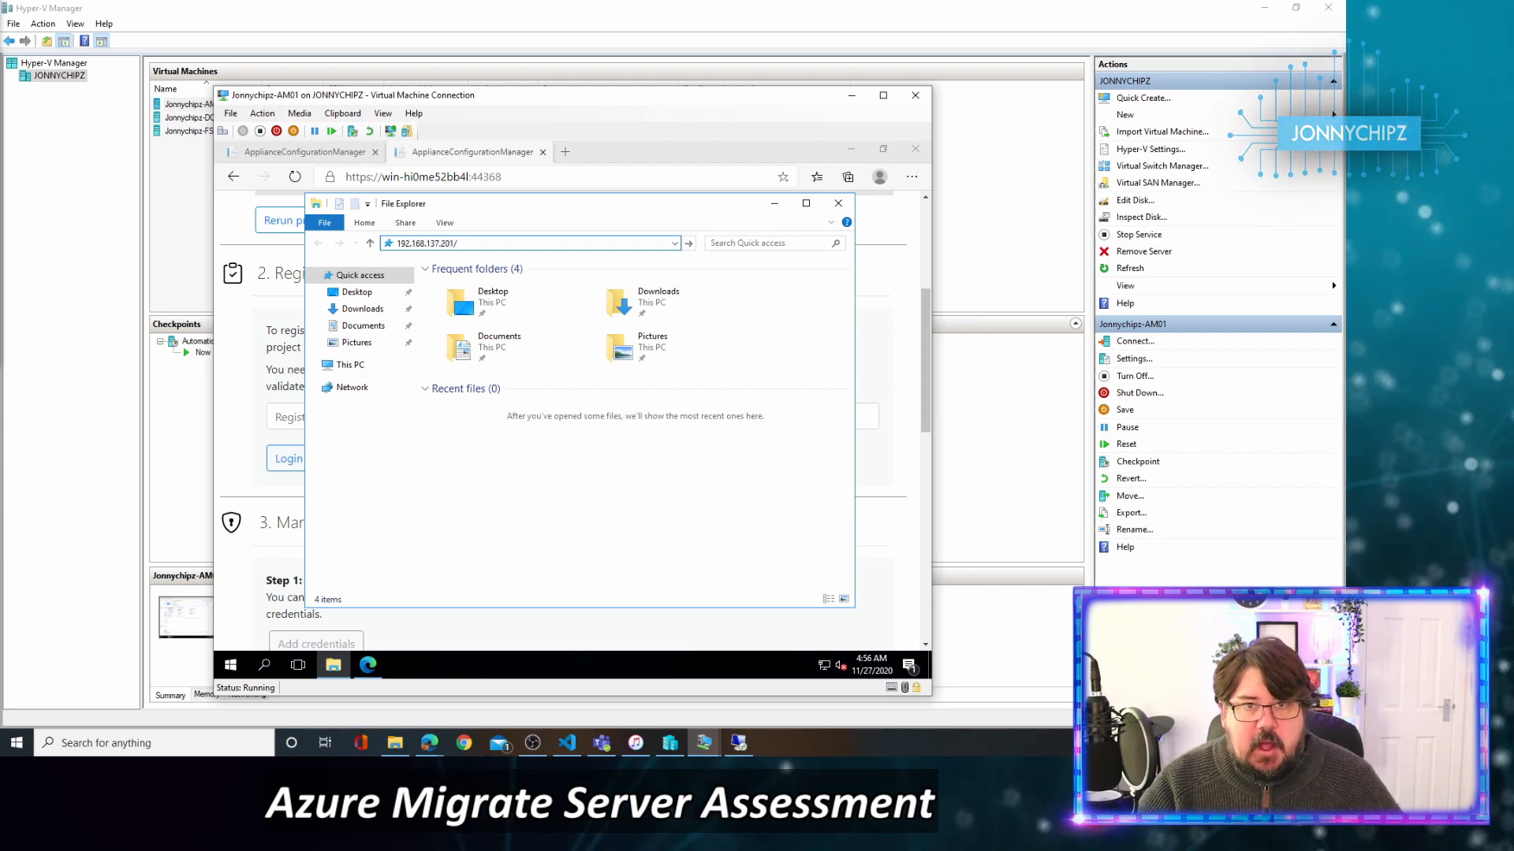
pyautogui.press('BackSpace')
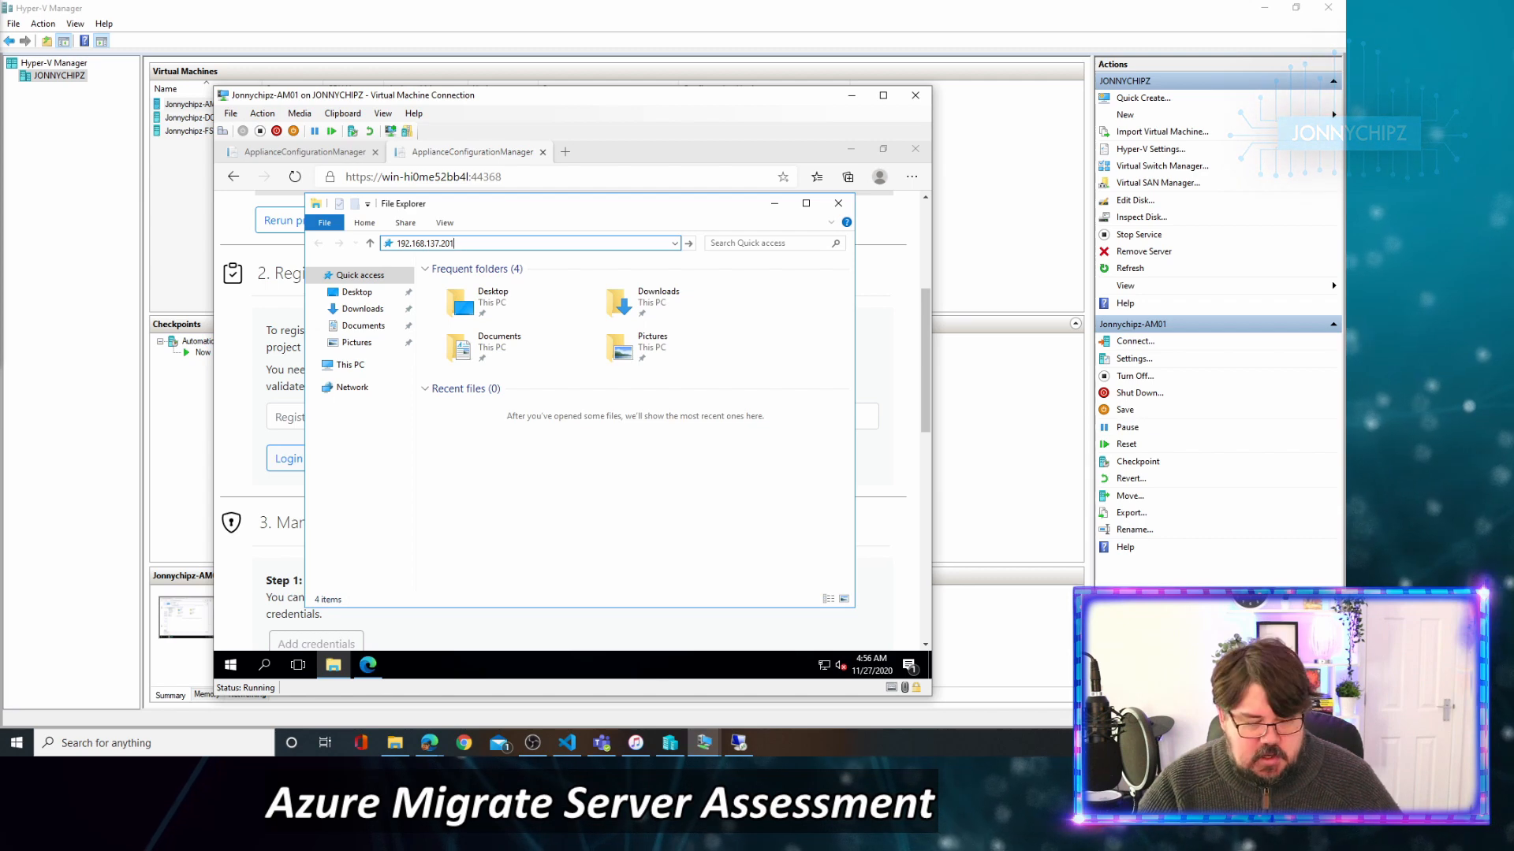
pyautogui.write('\\e')
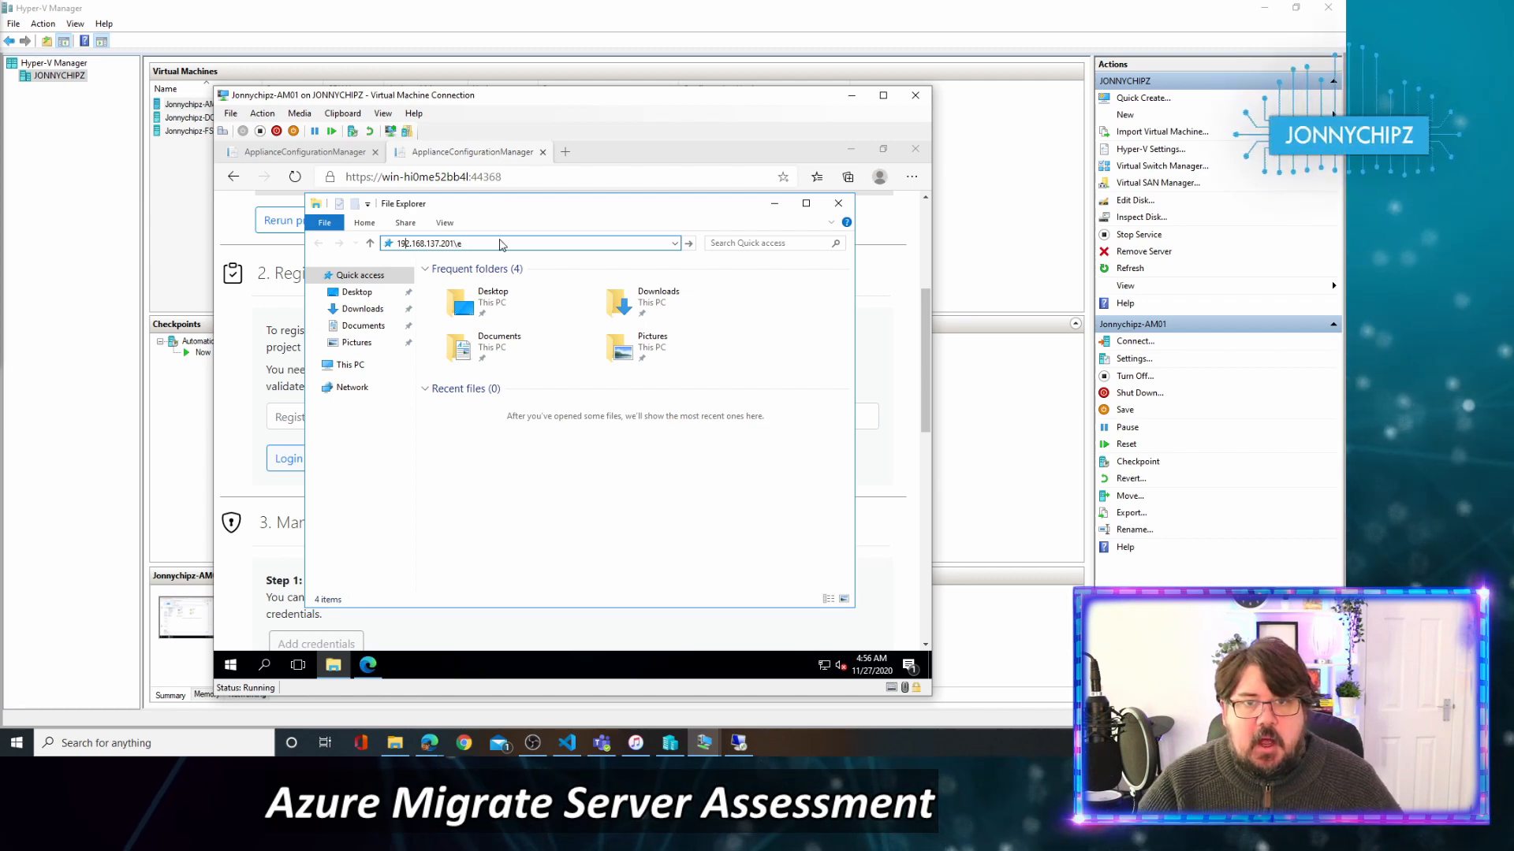
pyautogui.press('Return')
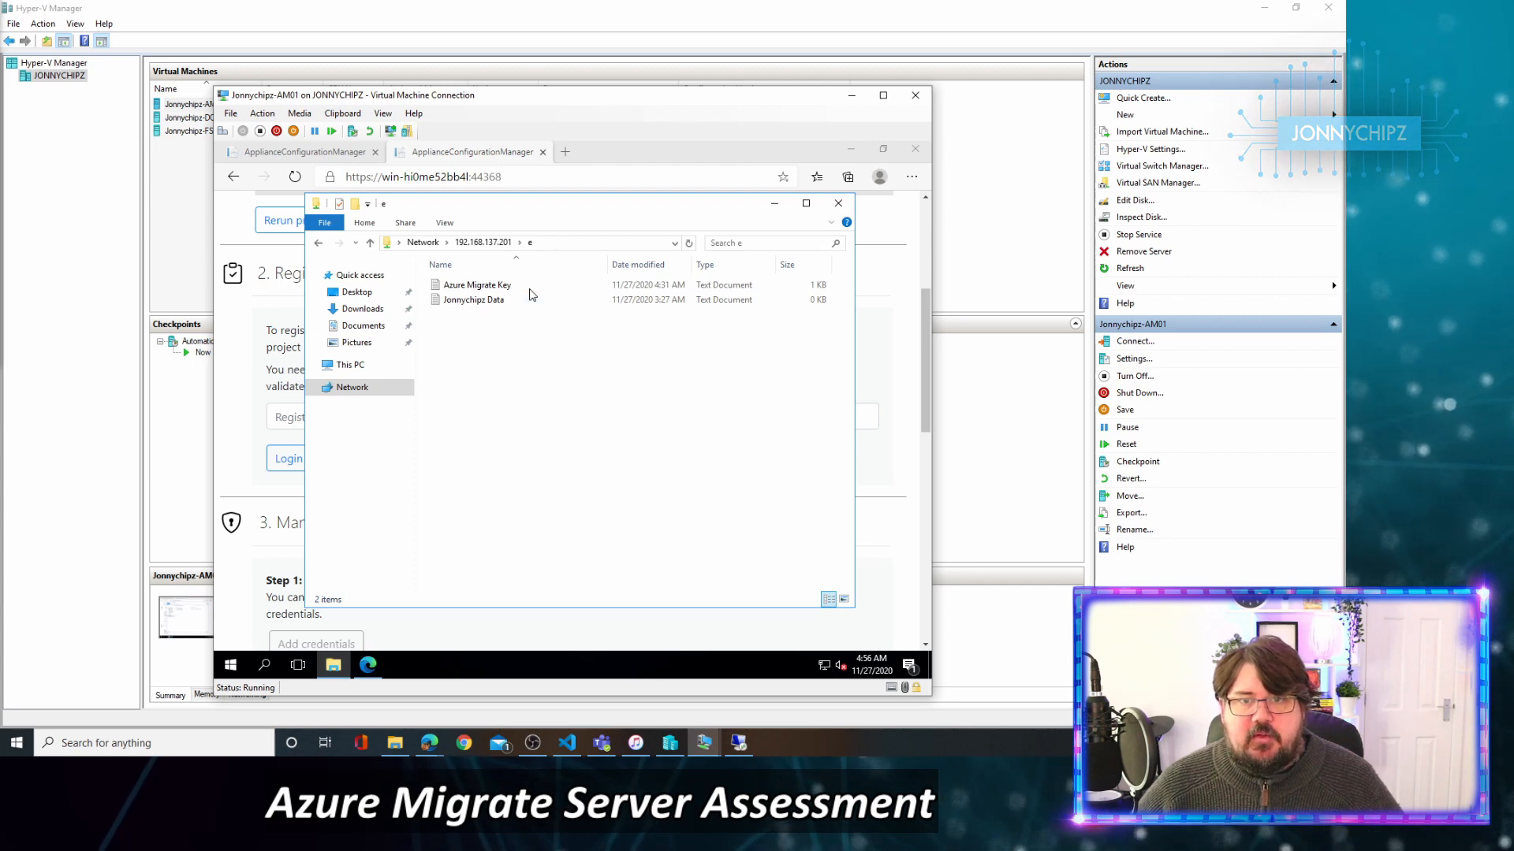
# Open the Azure Migrate Key file, select the project key line, and focus the registration key field.
pyautogui.click(504, 290)
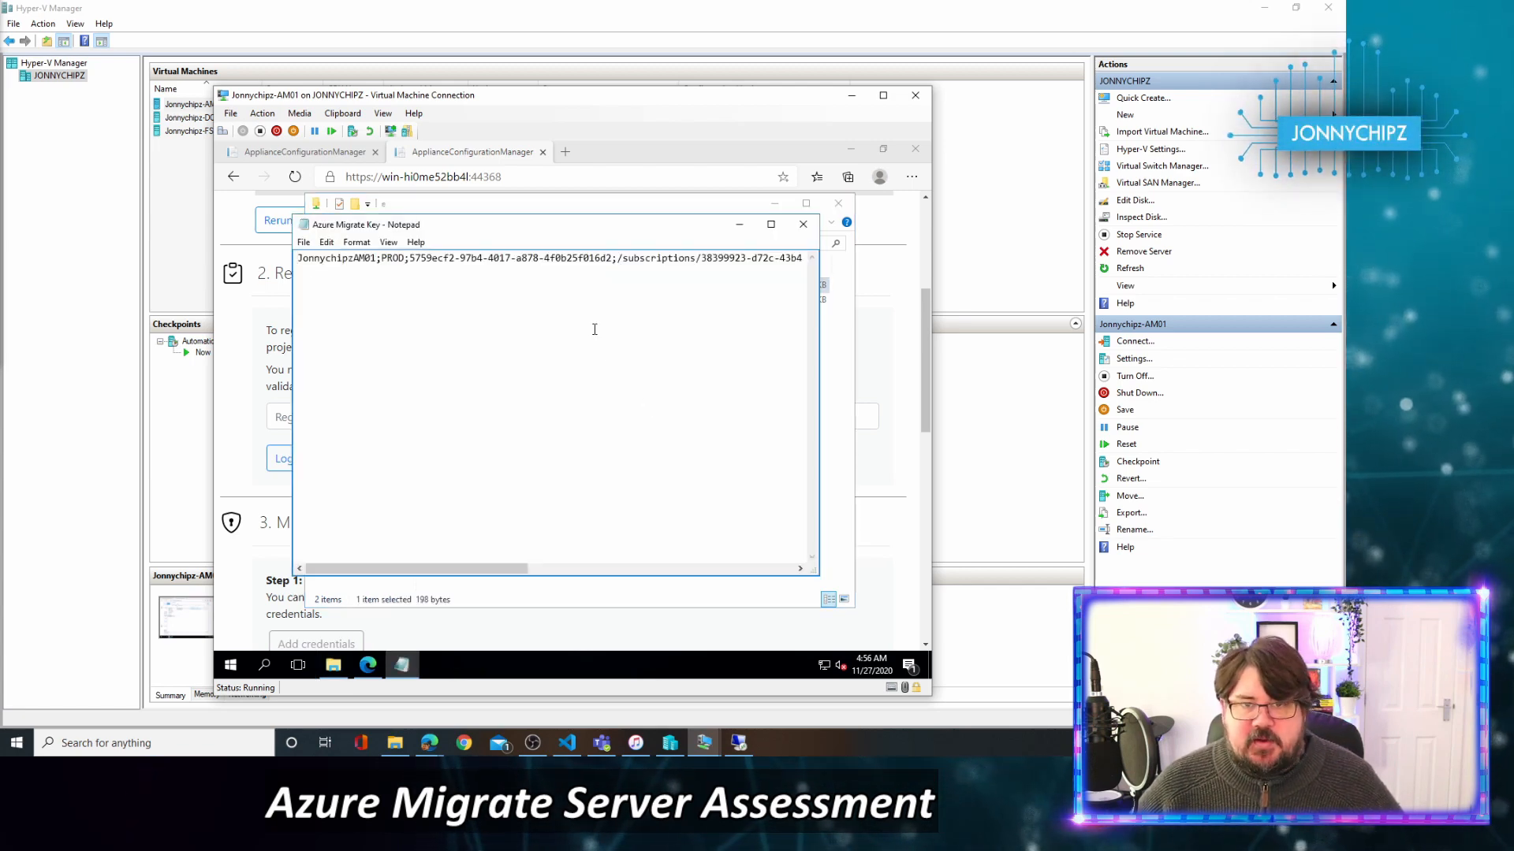
pyautogui.click(587, 307)
pyautogui.hotkey('ctrl', 'a')
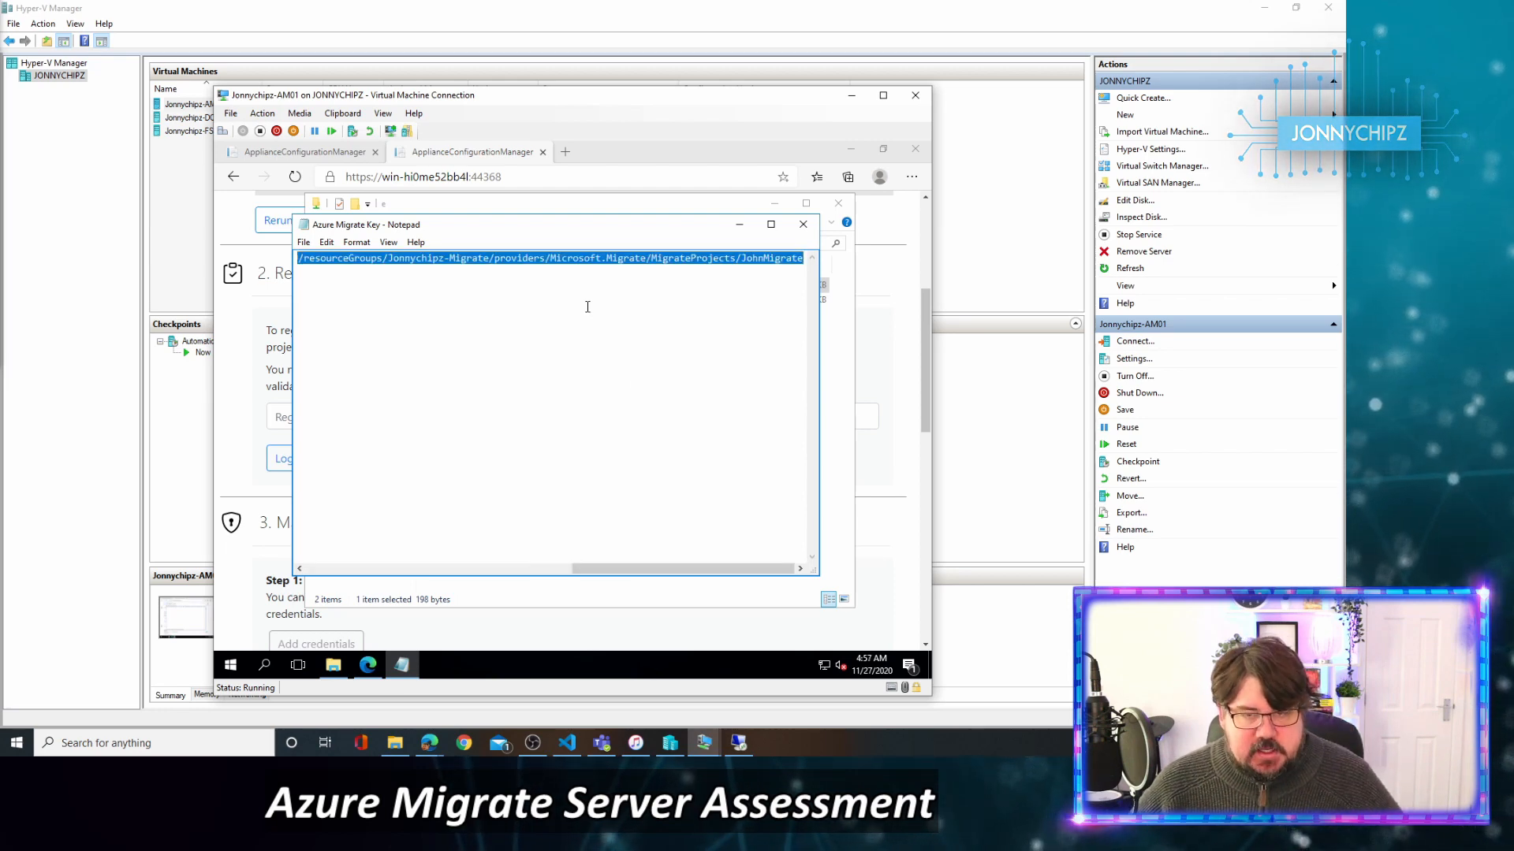
pyautogui.click(741, 226)
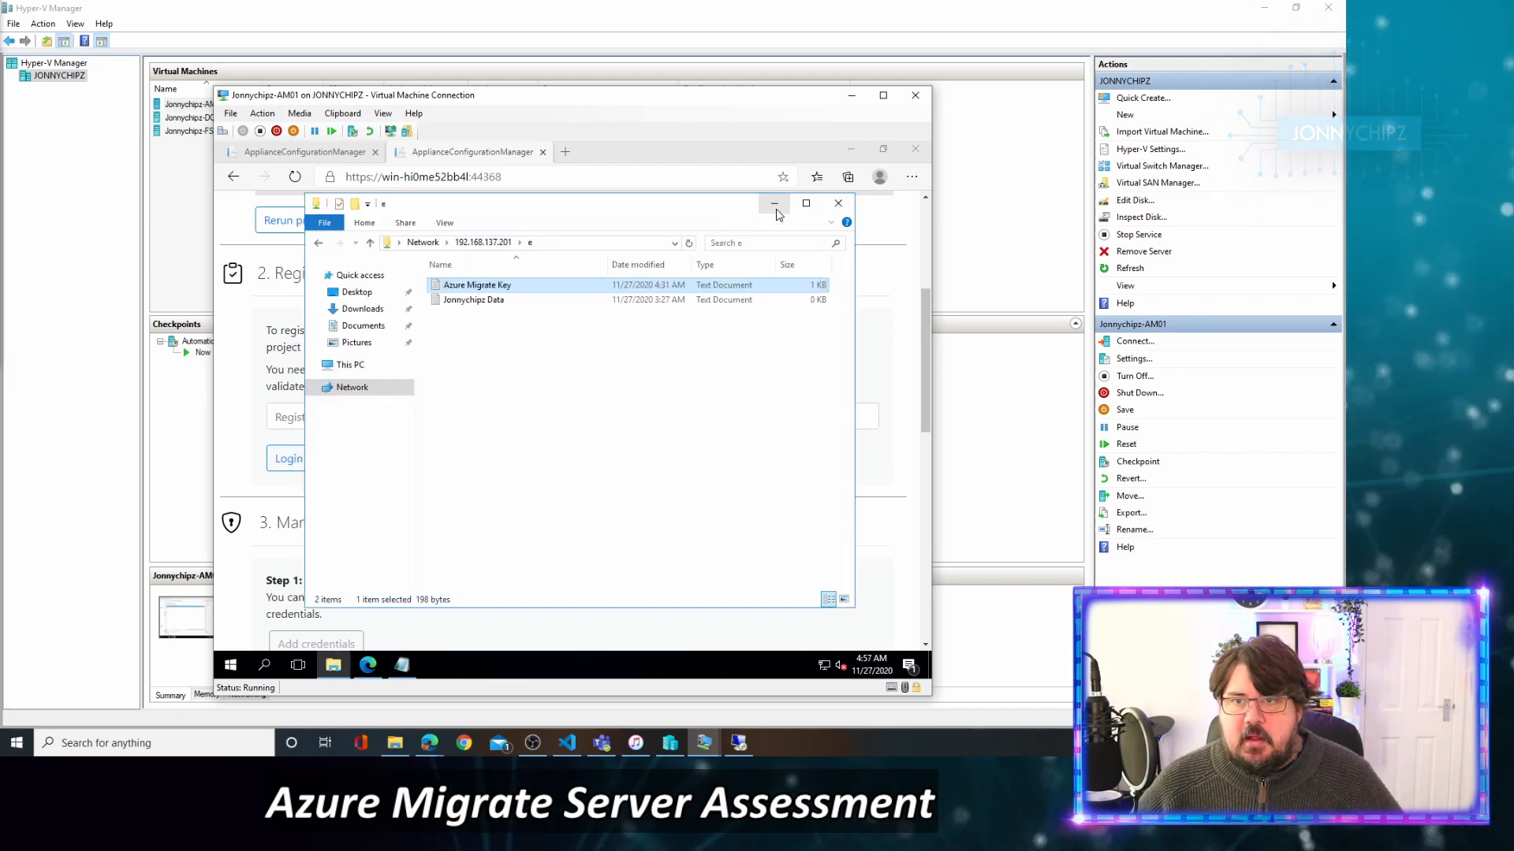
pyautogui.click(774, 204)
pyautogui.click(593, 413)
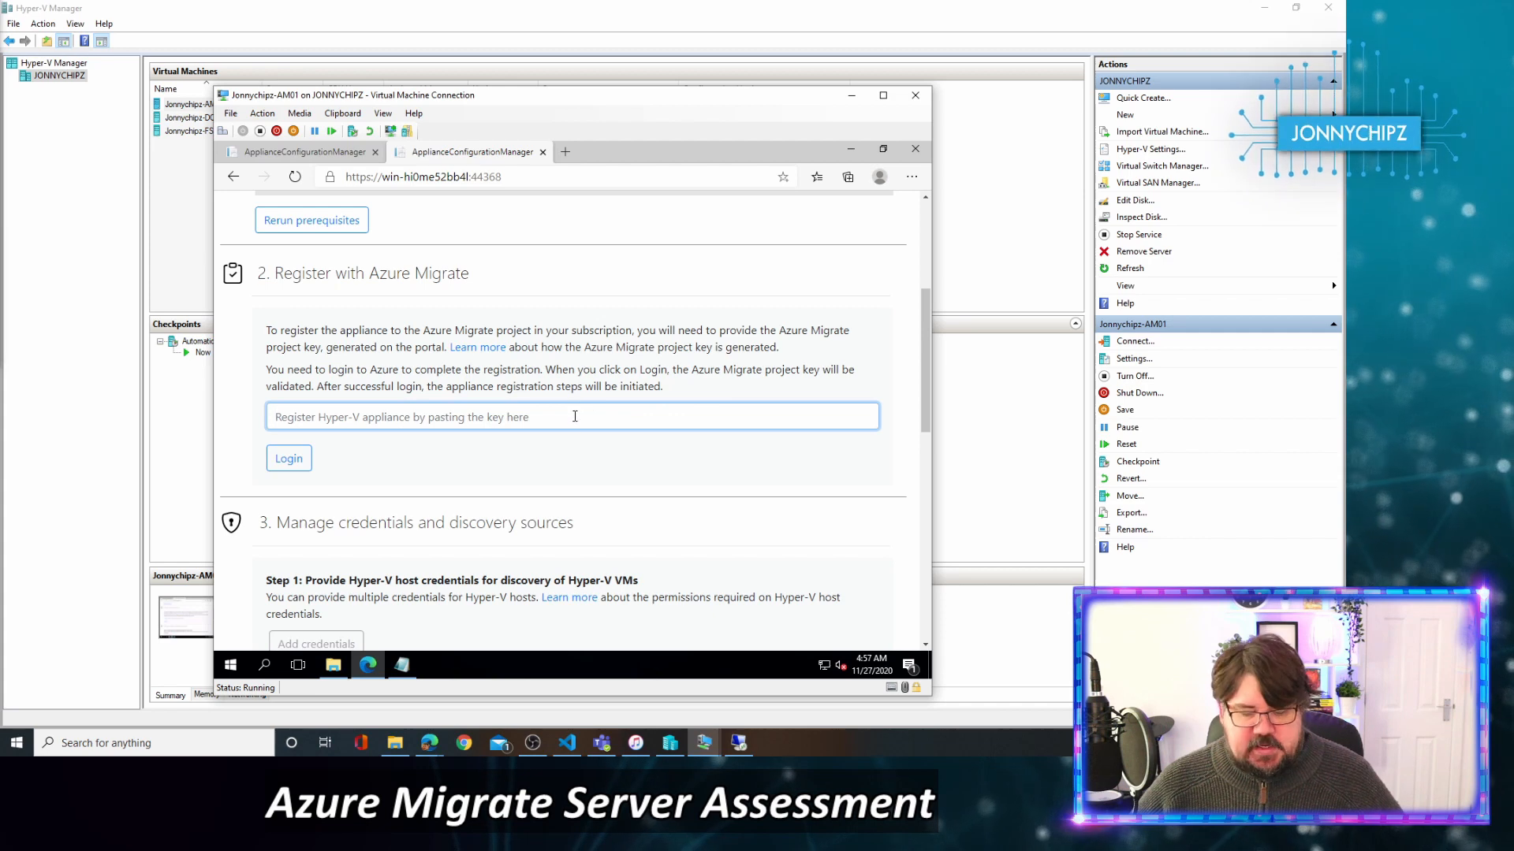
# Paste the project key, start the Azure login, and copy the displayed device login code.
pyautogui.hotkey('ctrl', 'v')
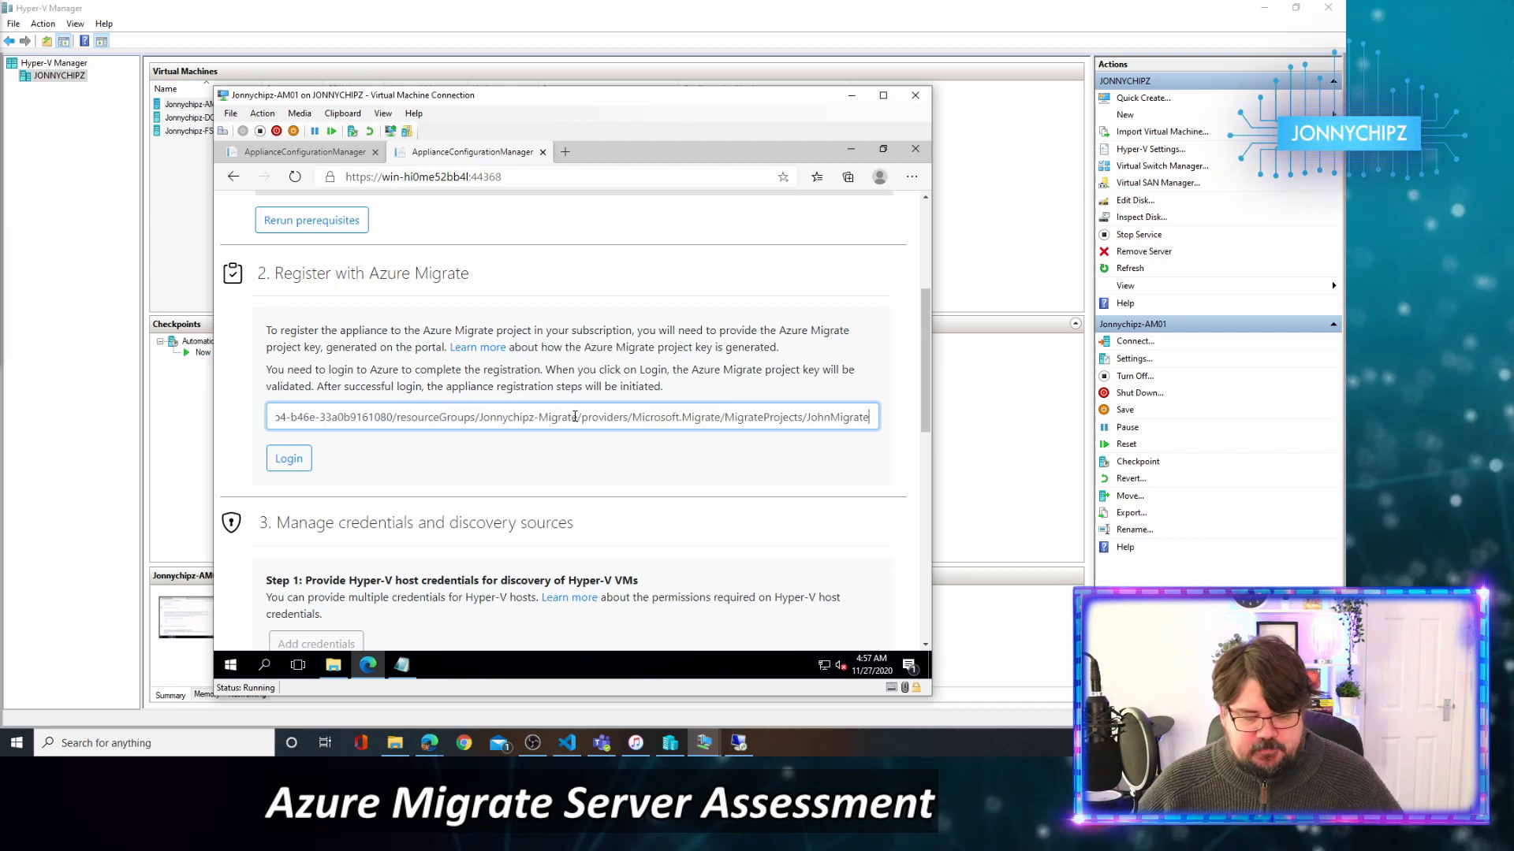
pyautogui.click(296, 460)
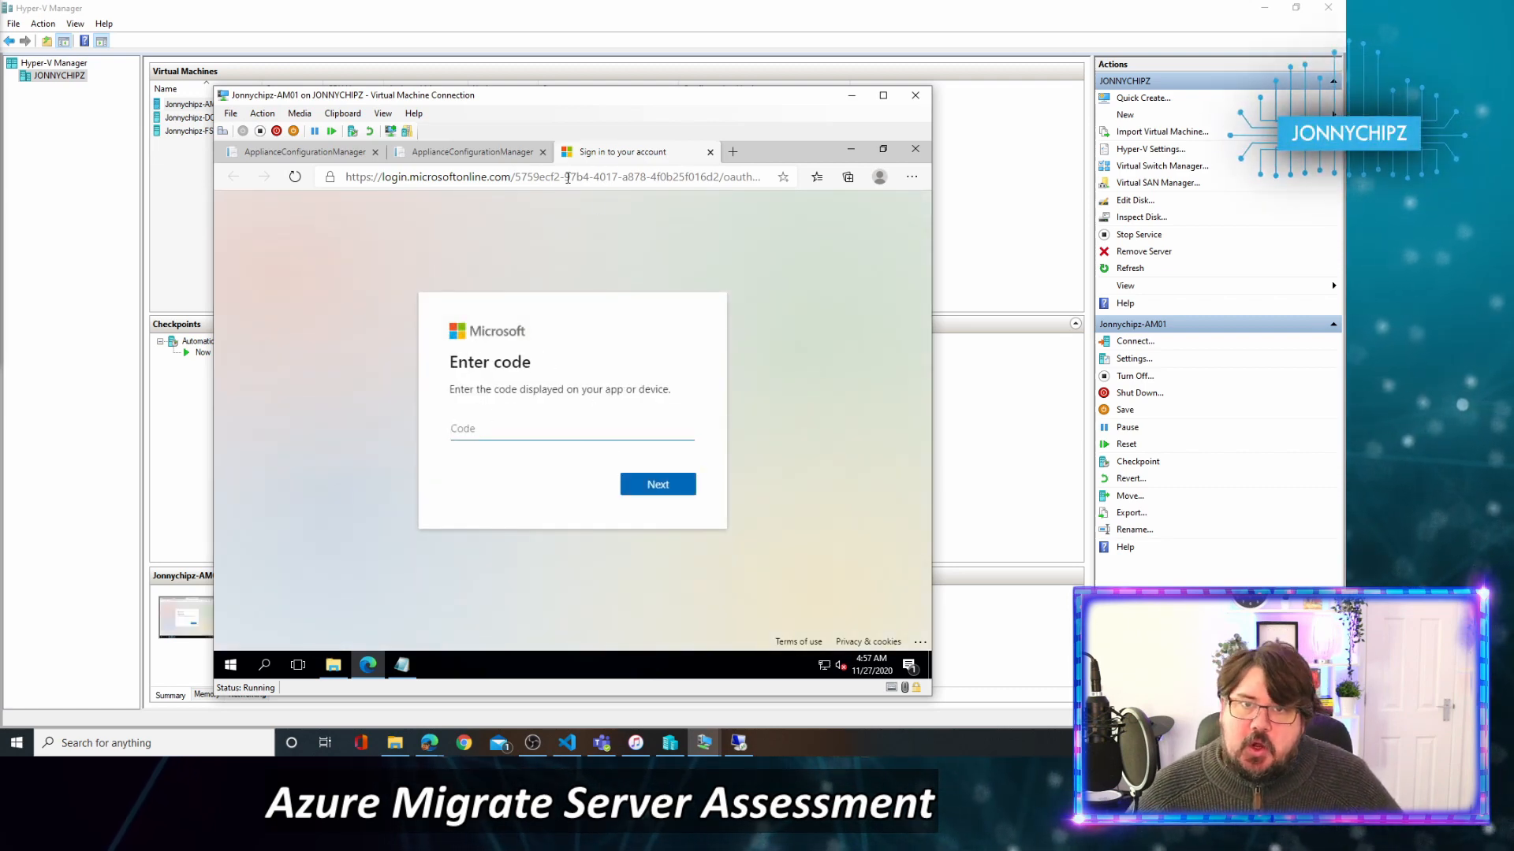
pyautogui.click(497, 157)
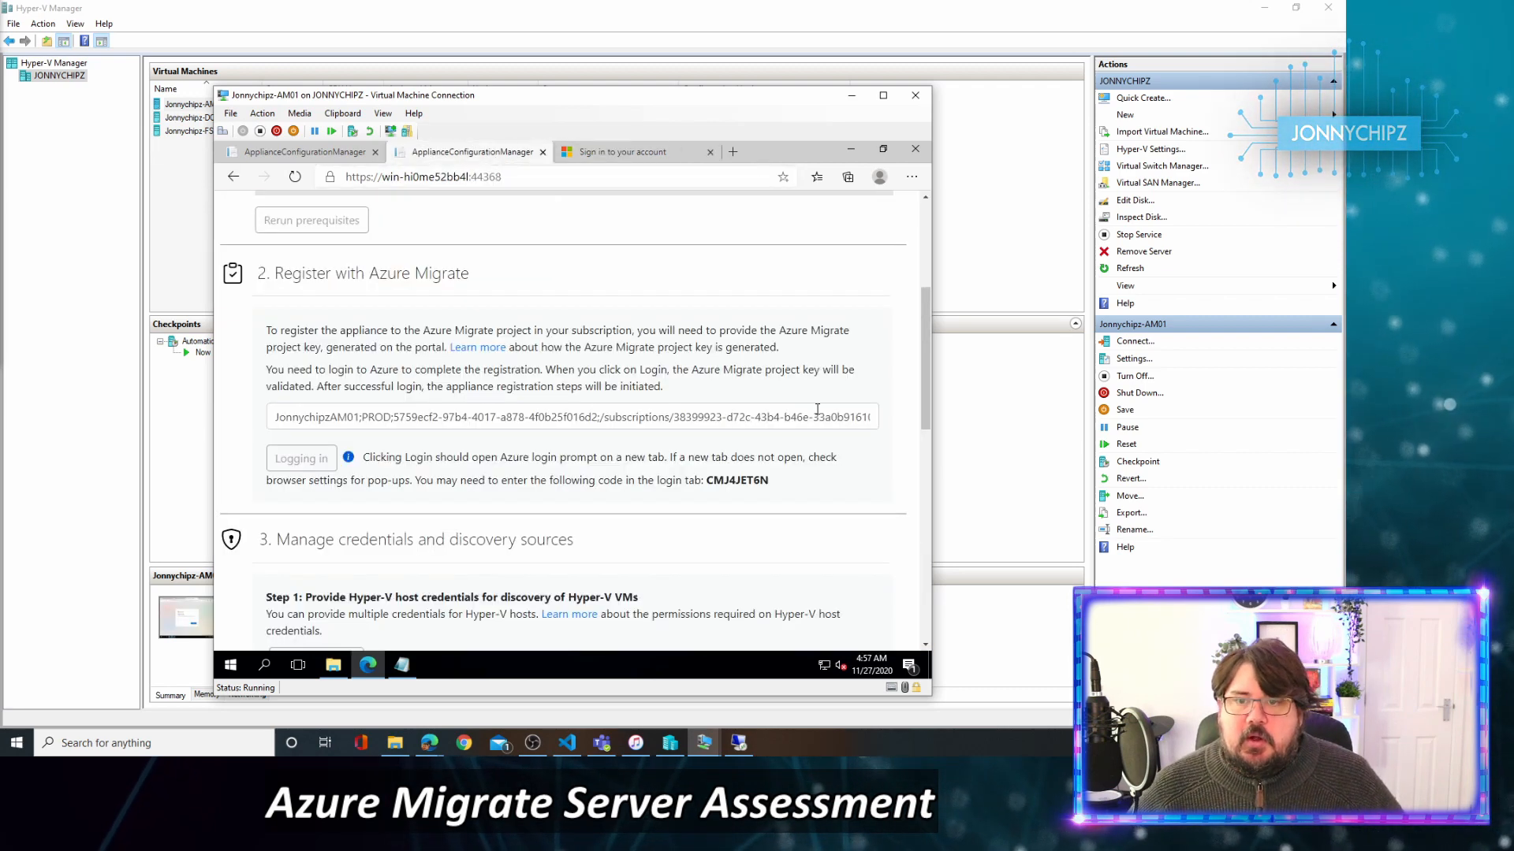
pyautogui.doubleClick(724, 480)
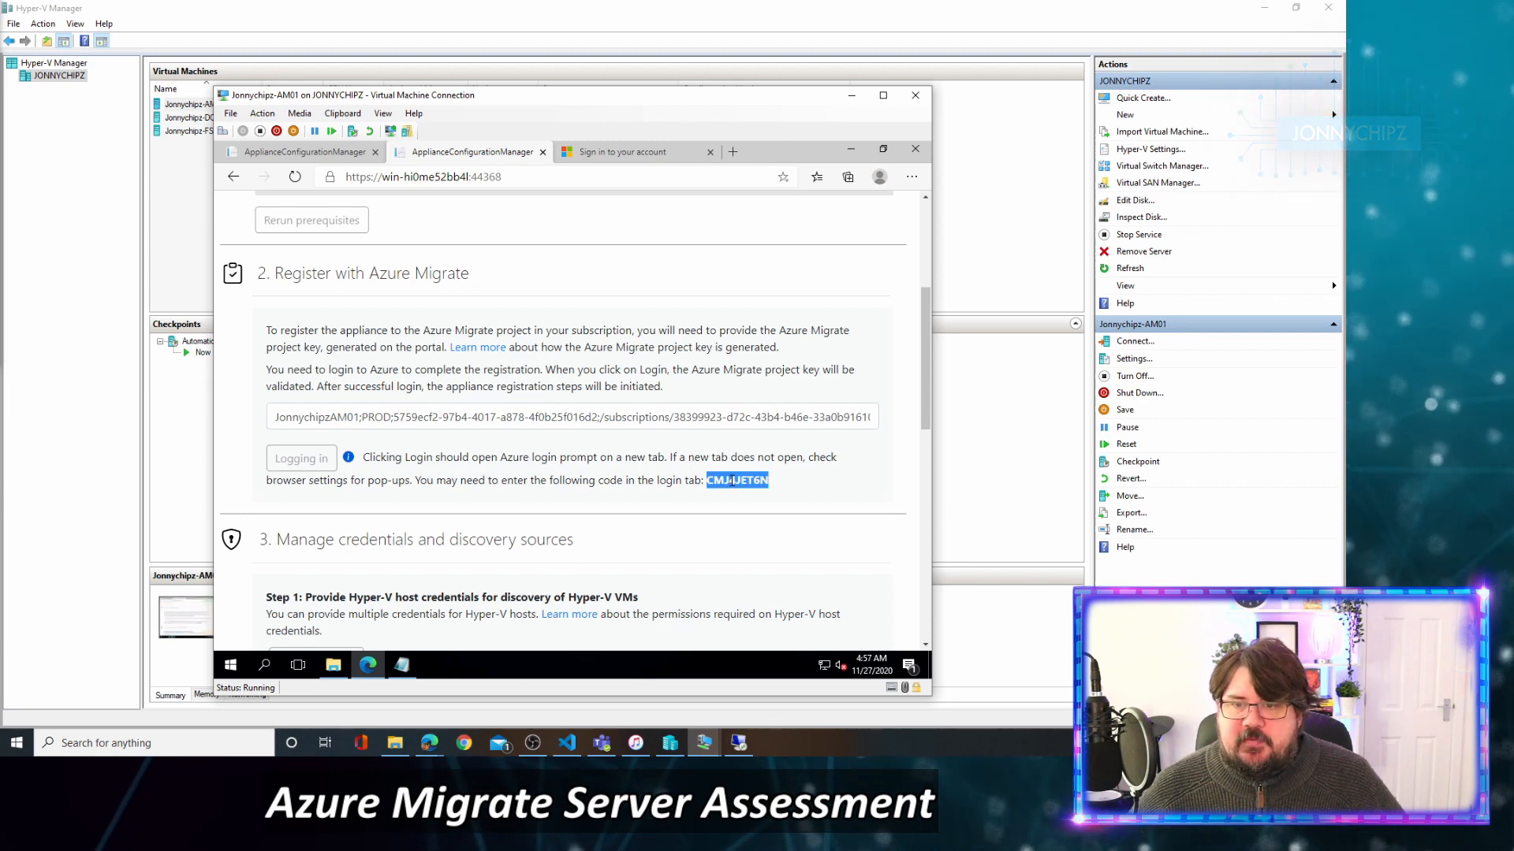
pyautogui.rightClick(732, 480)
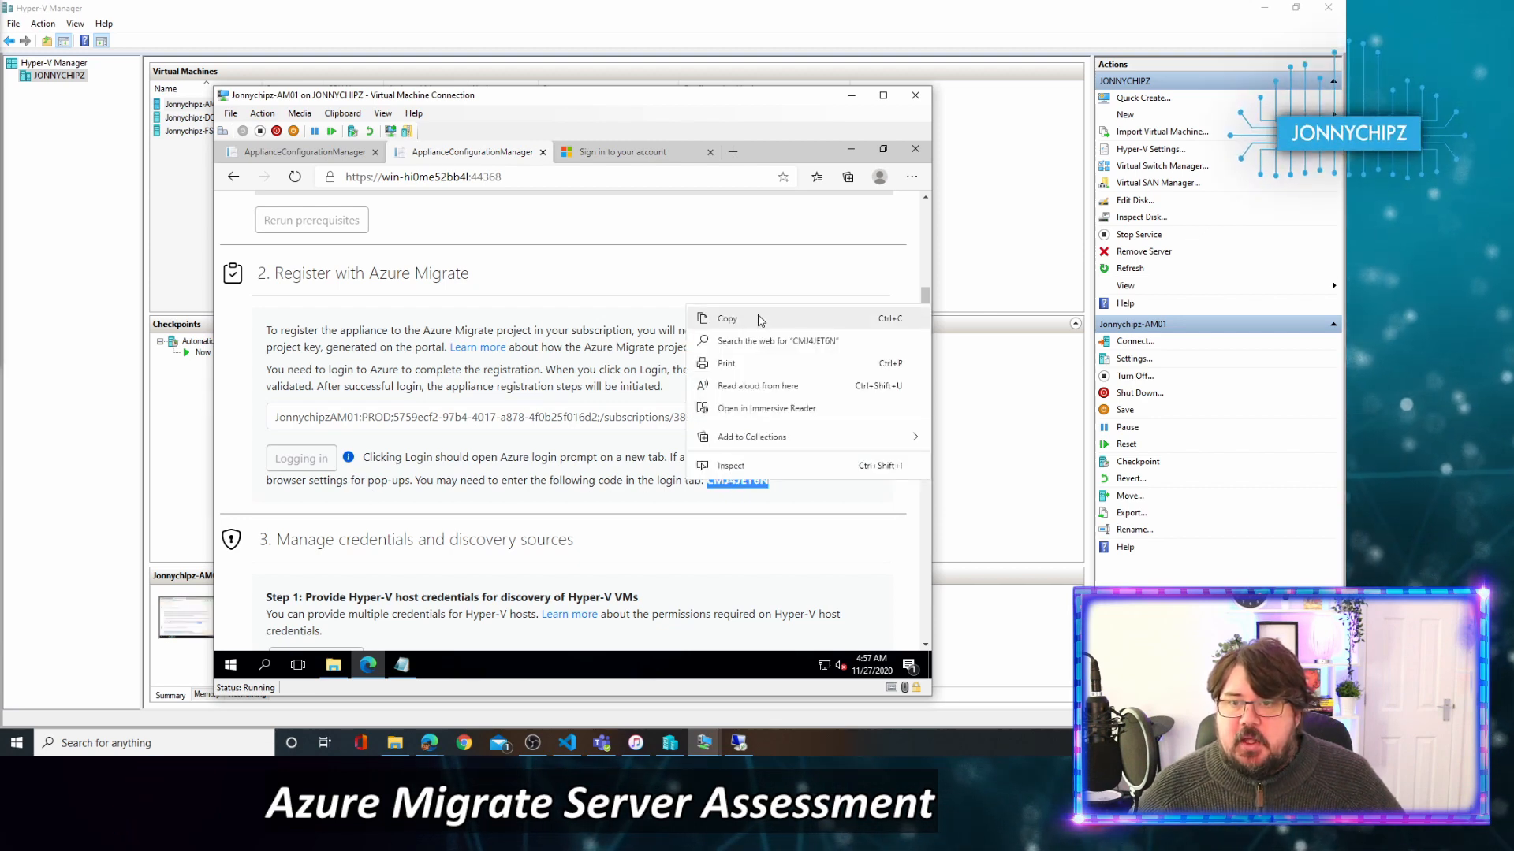
pyautogui.click(713, 321)
# Enter the copied device code on the Microsoft sign-in page and submit it.
pyautogui.click(629, 154)
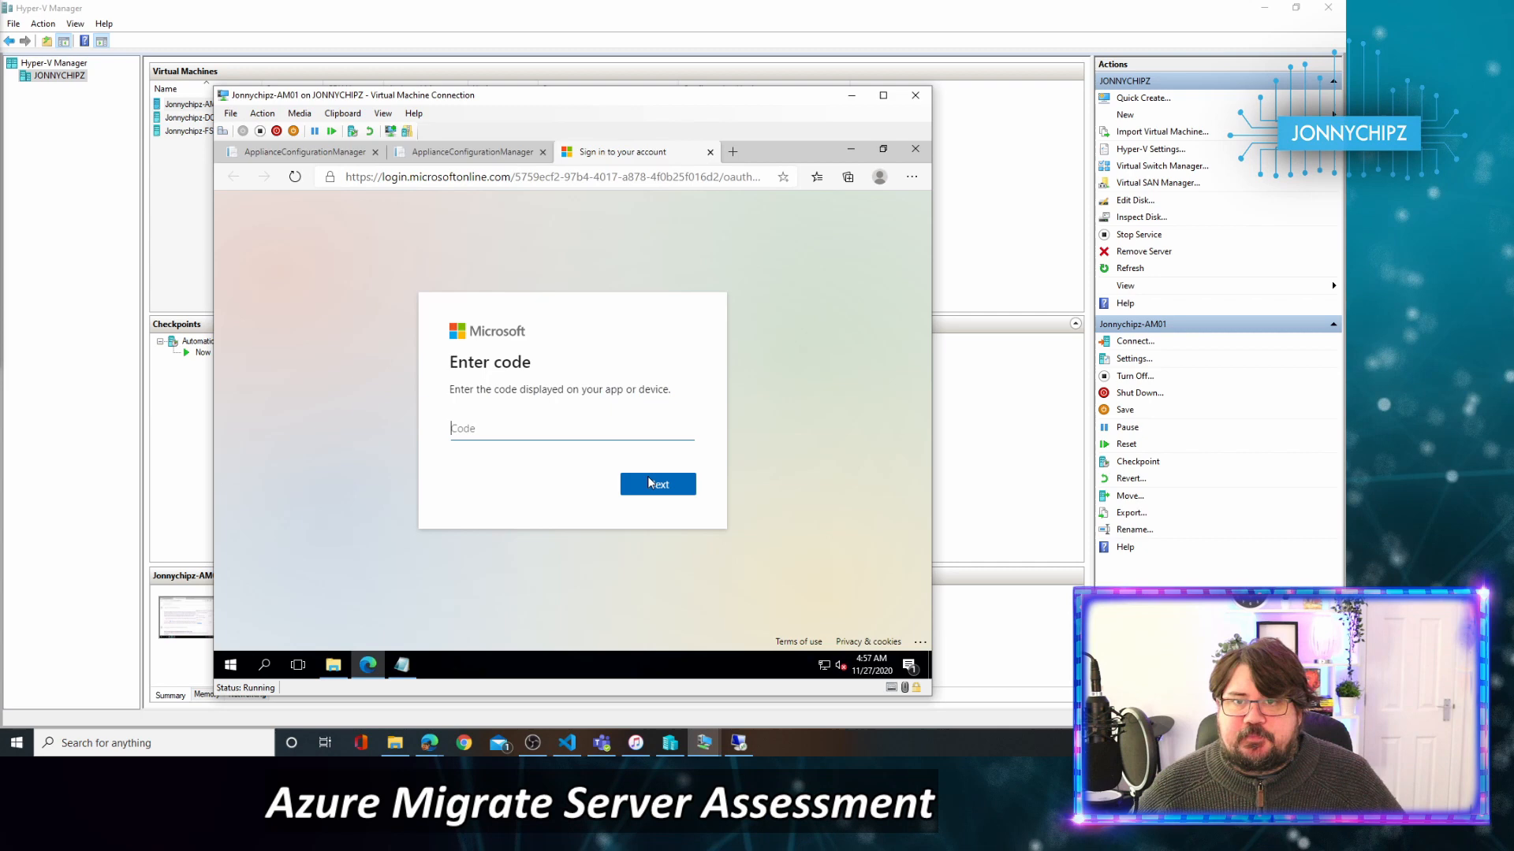
pyautogui.rightClick(560, 432)
pyautogui.click(639, 264)
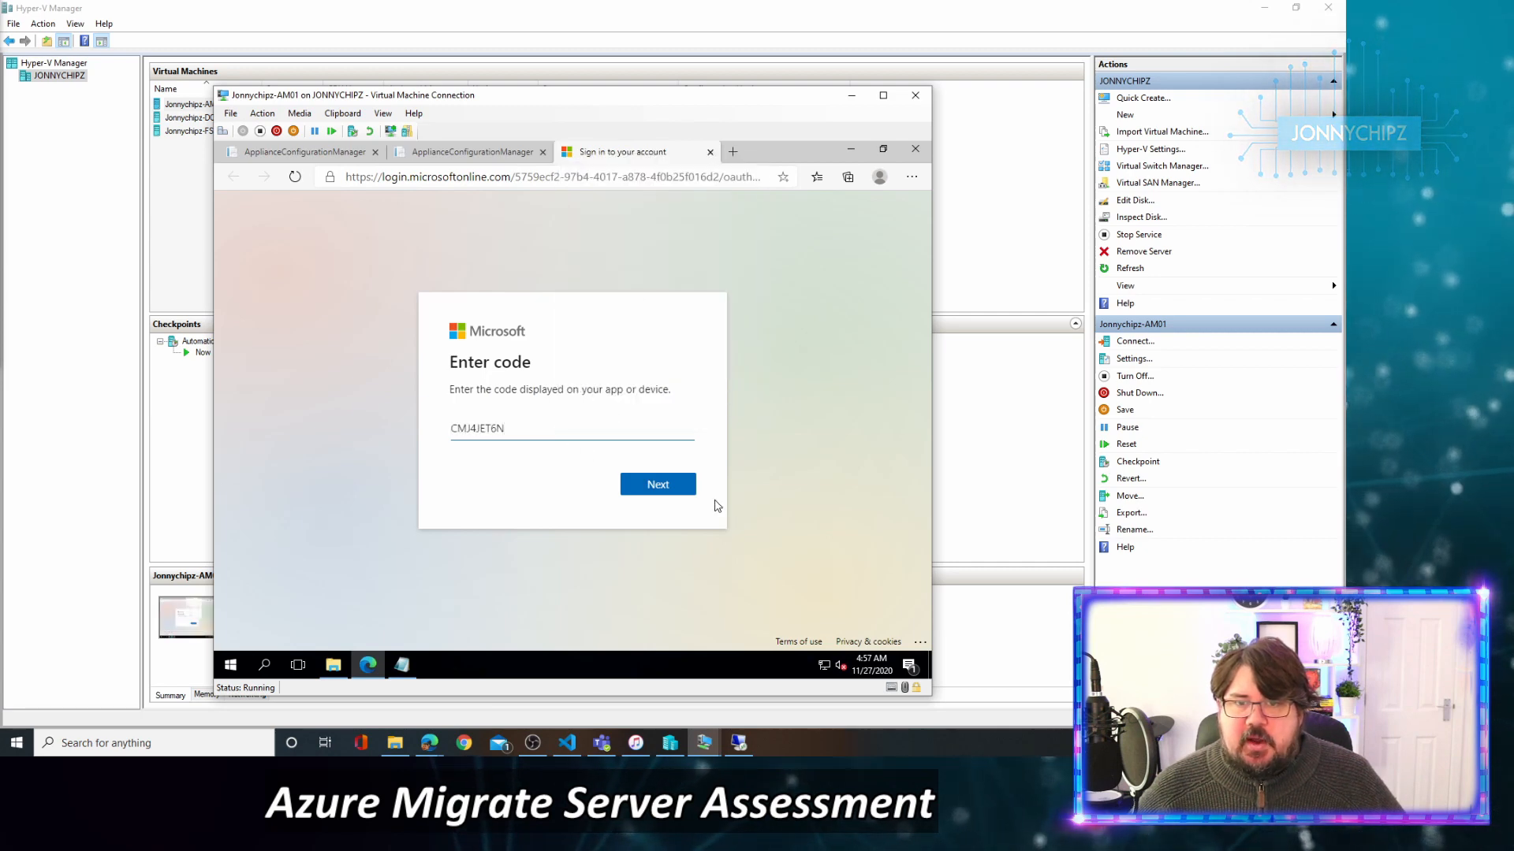
pyautogui.click(669, 486)
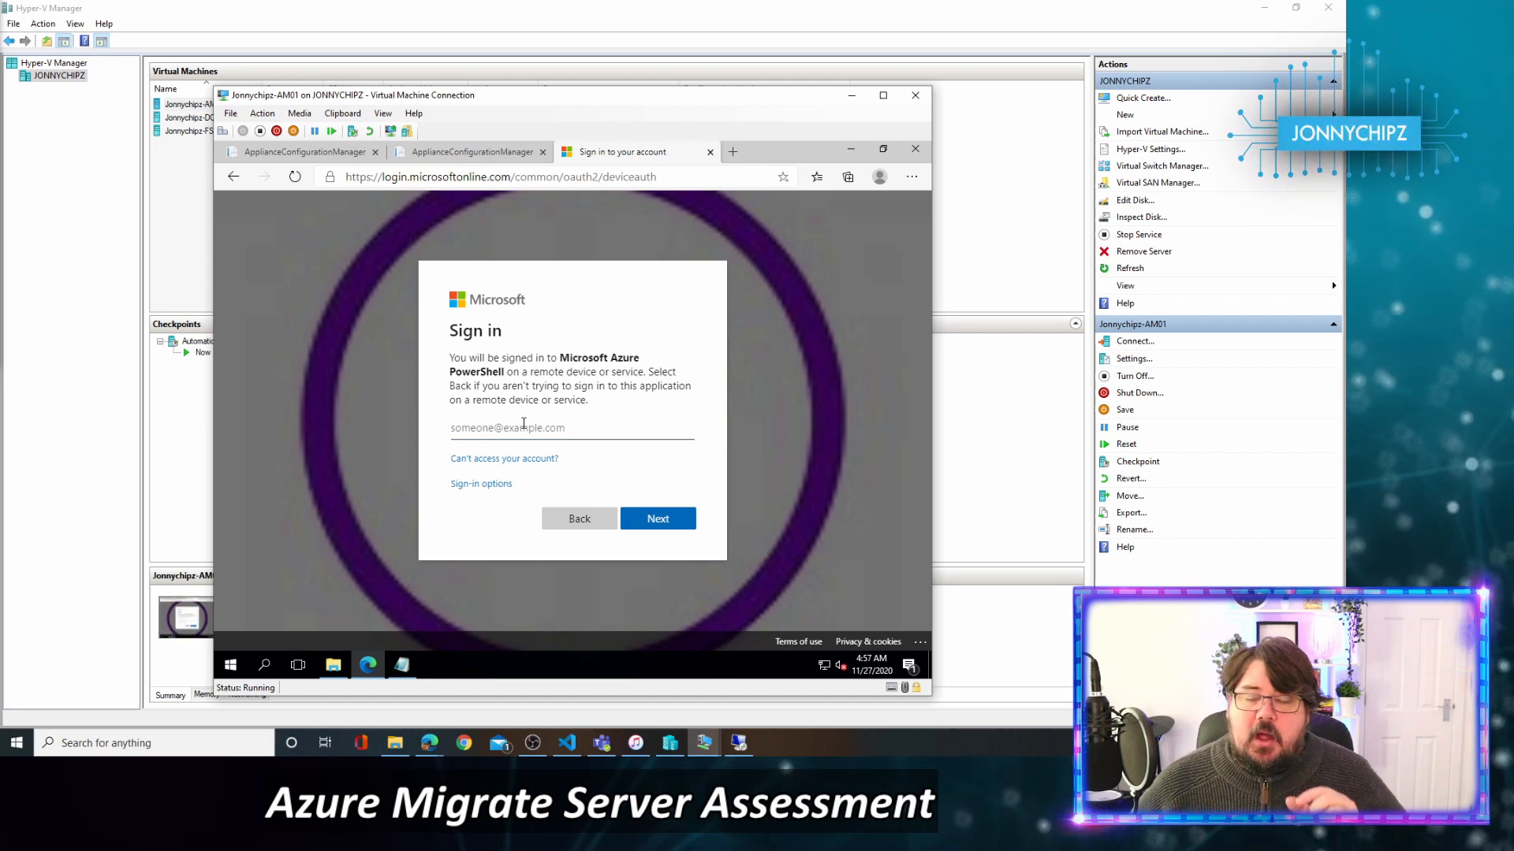
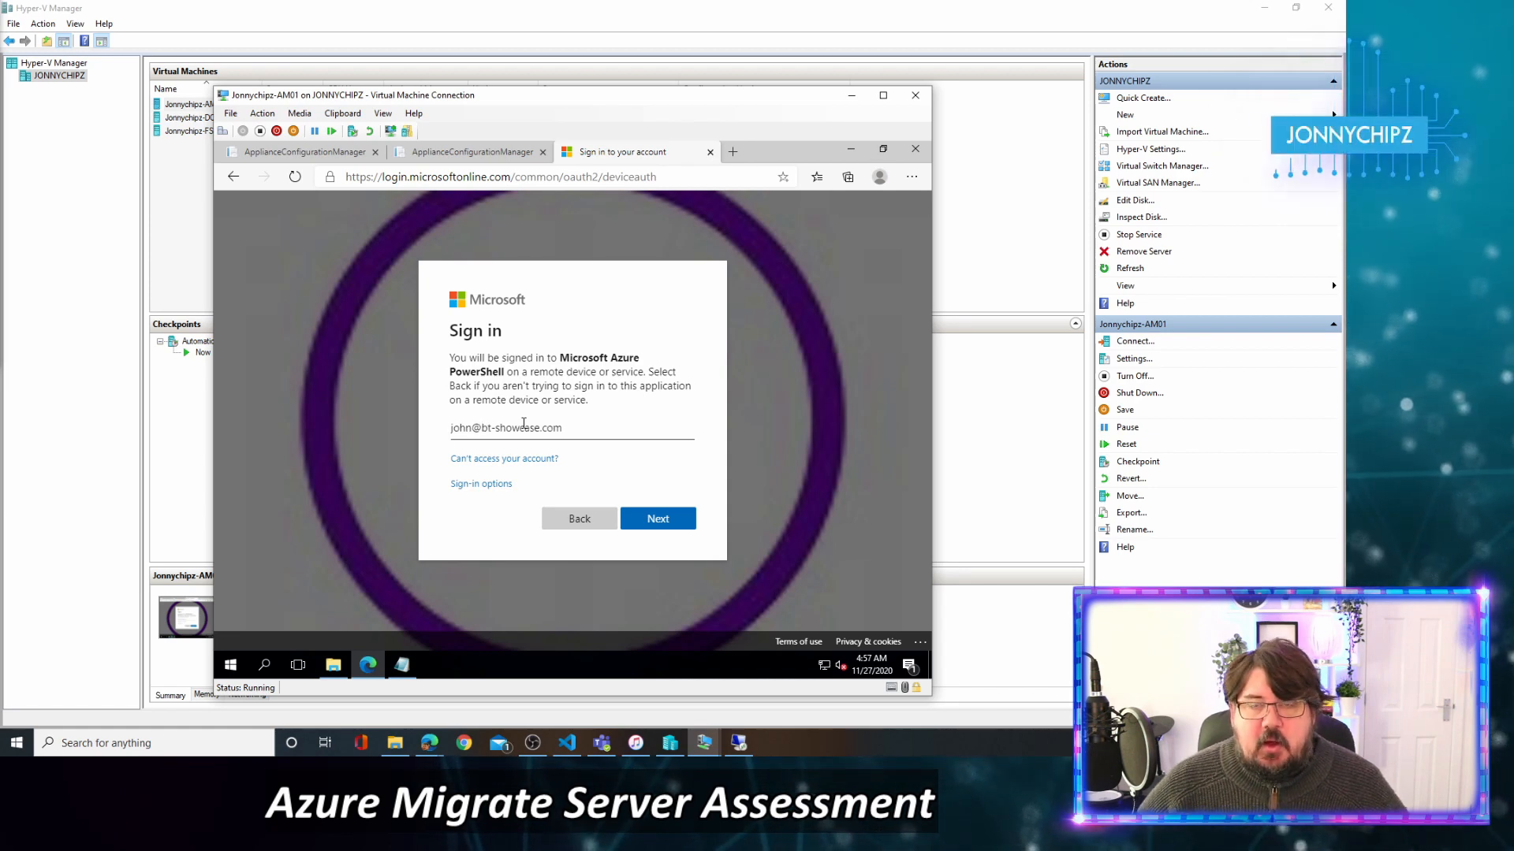
# Sign in with the account e-mail and password, declining the browser's offer to save the password.
pyautogui.click(666, 519)
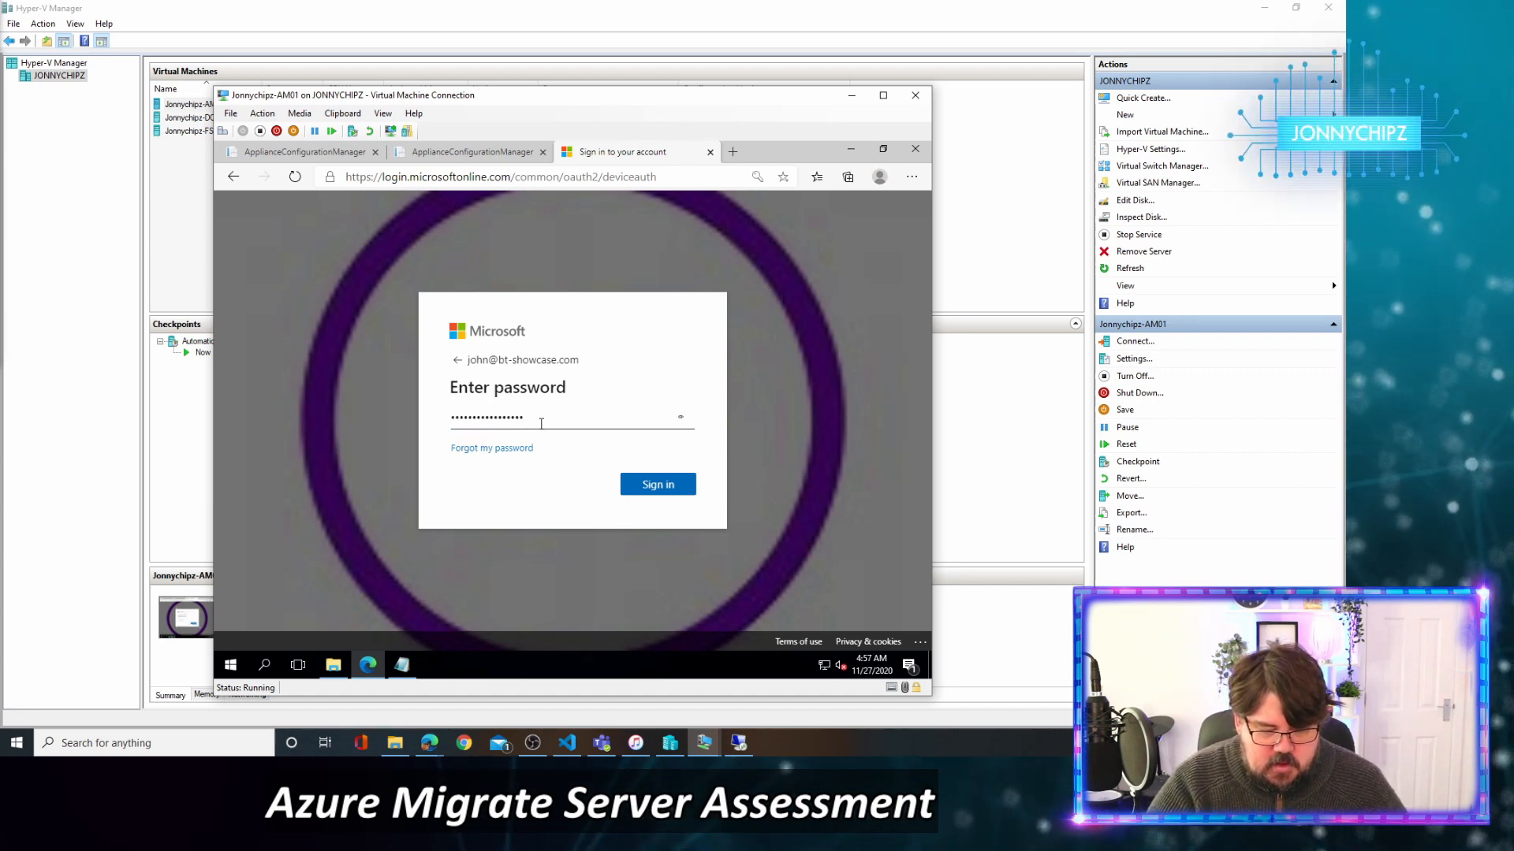
pyautogui.write('•••••')
pyautogui.press('Return')
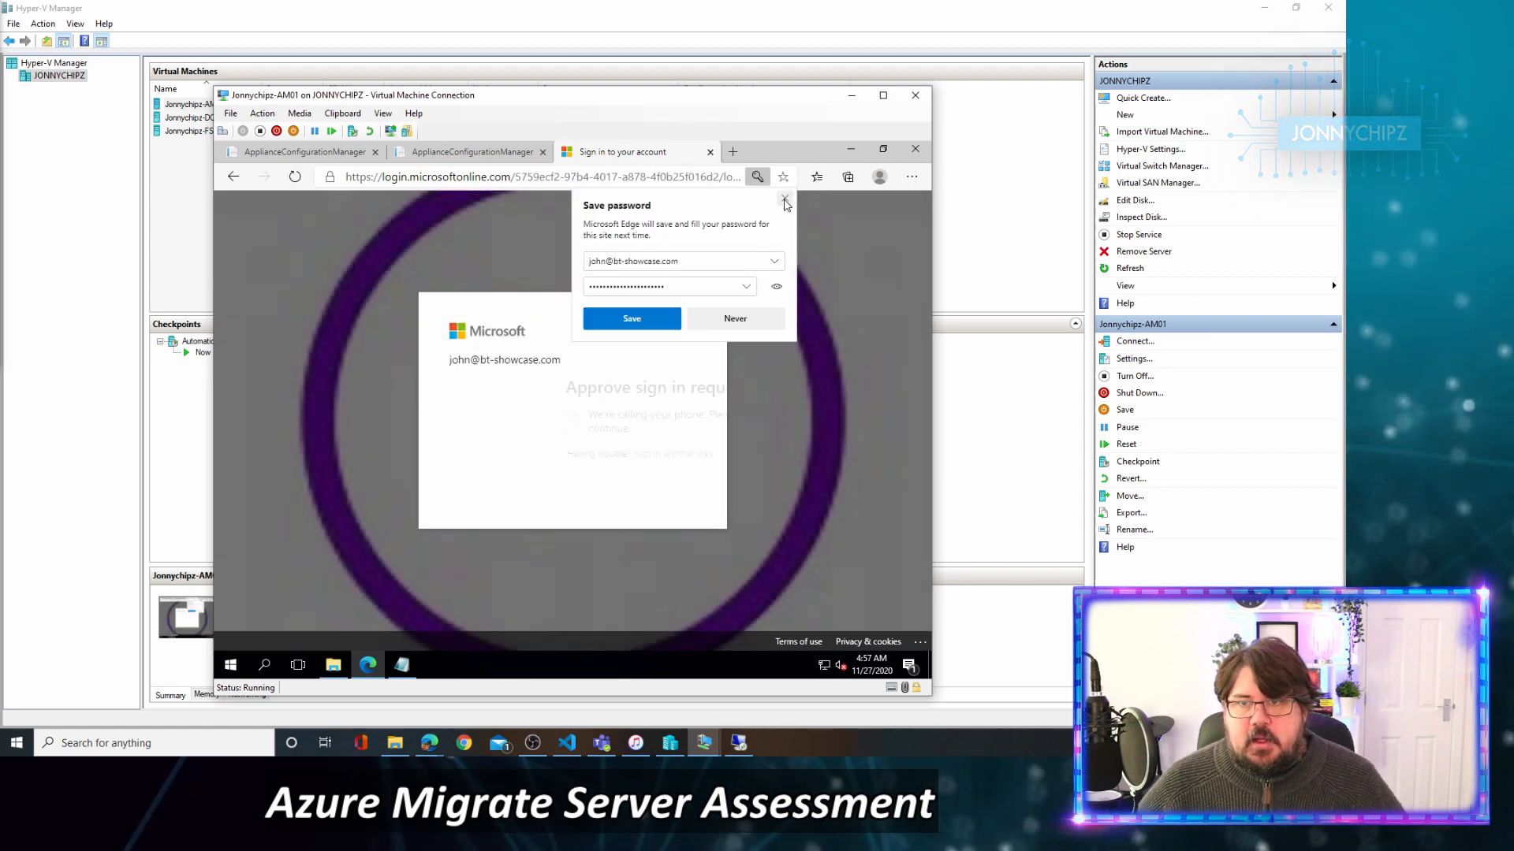
pyautogui.click(785, 201)
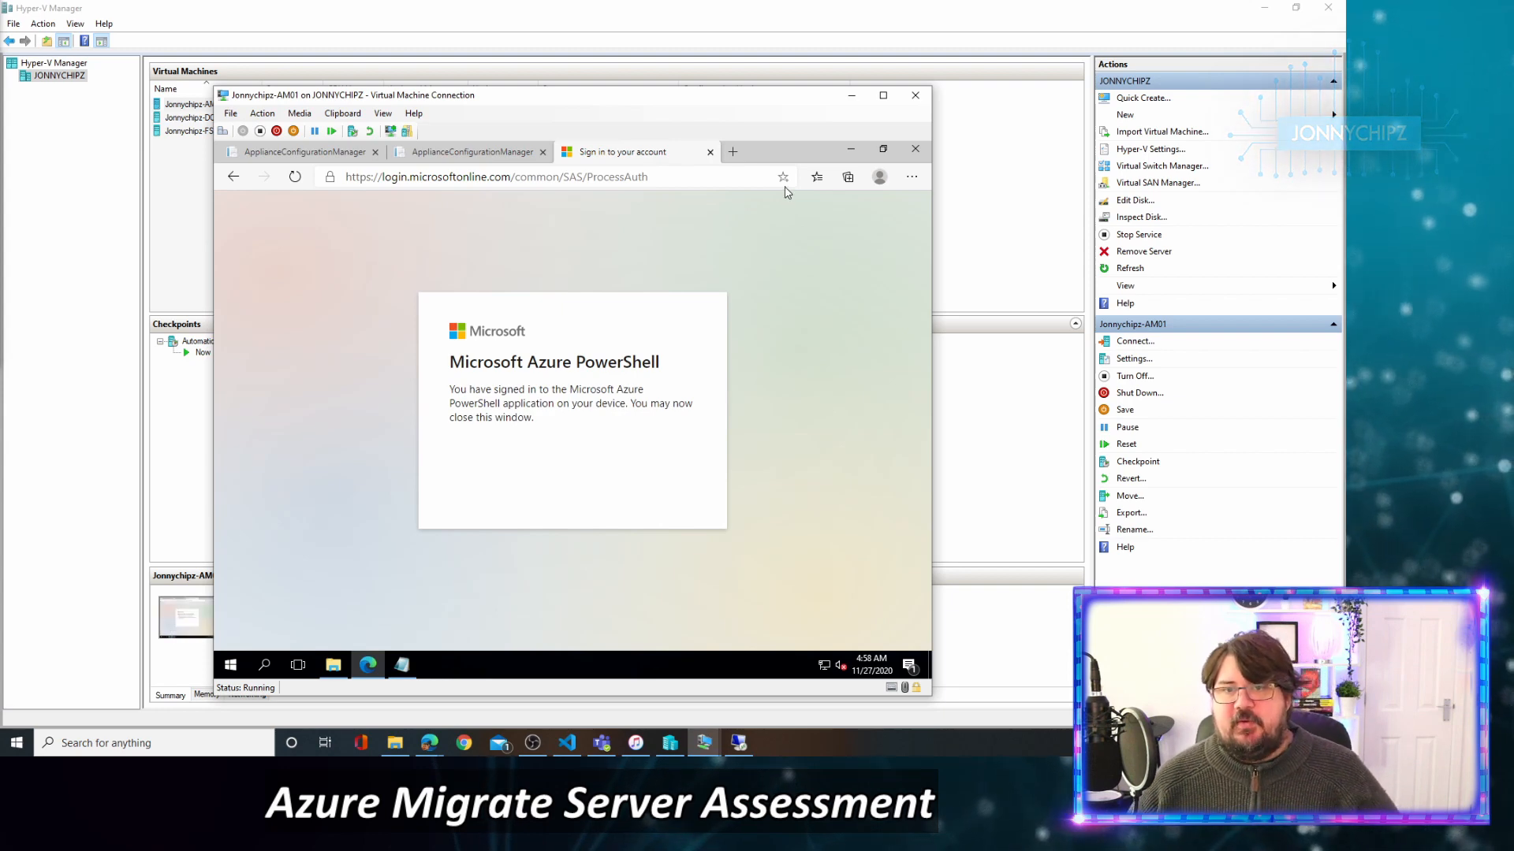
# Close the sign-in tab to return to the appliance page showing successful registration.
pyautogui.click(711, 152)
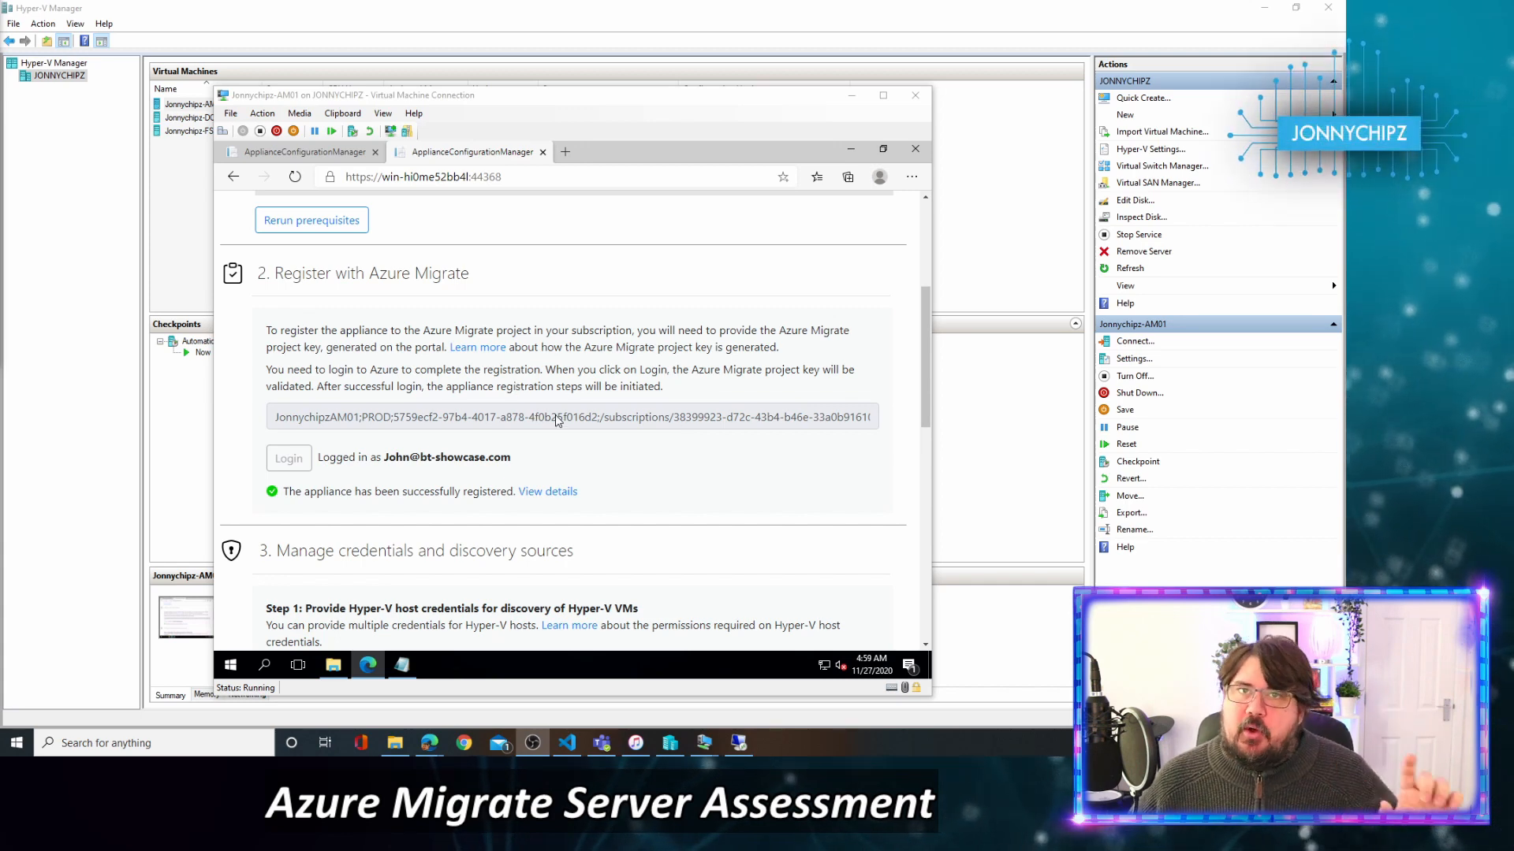
# Scroll the appliance page down to section 3, Manage credentials and discovery sources.
pyautogui.click(921, 380)
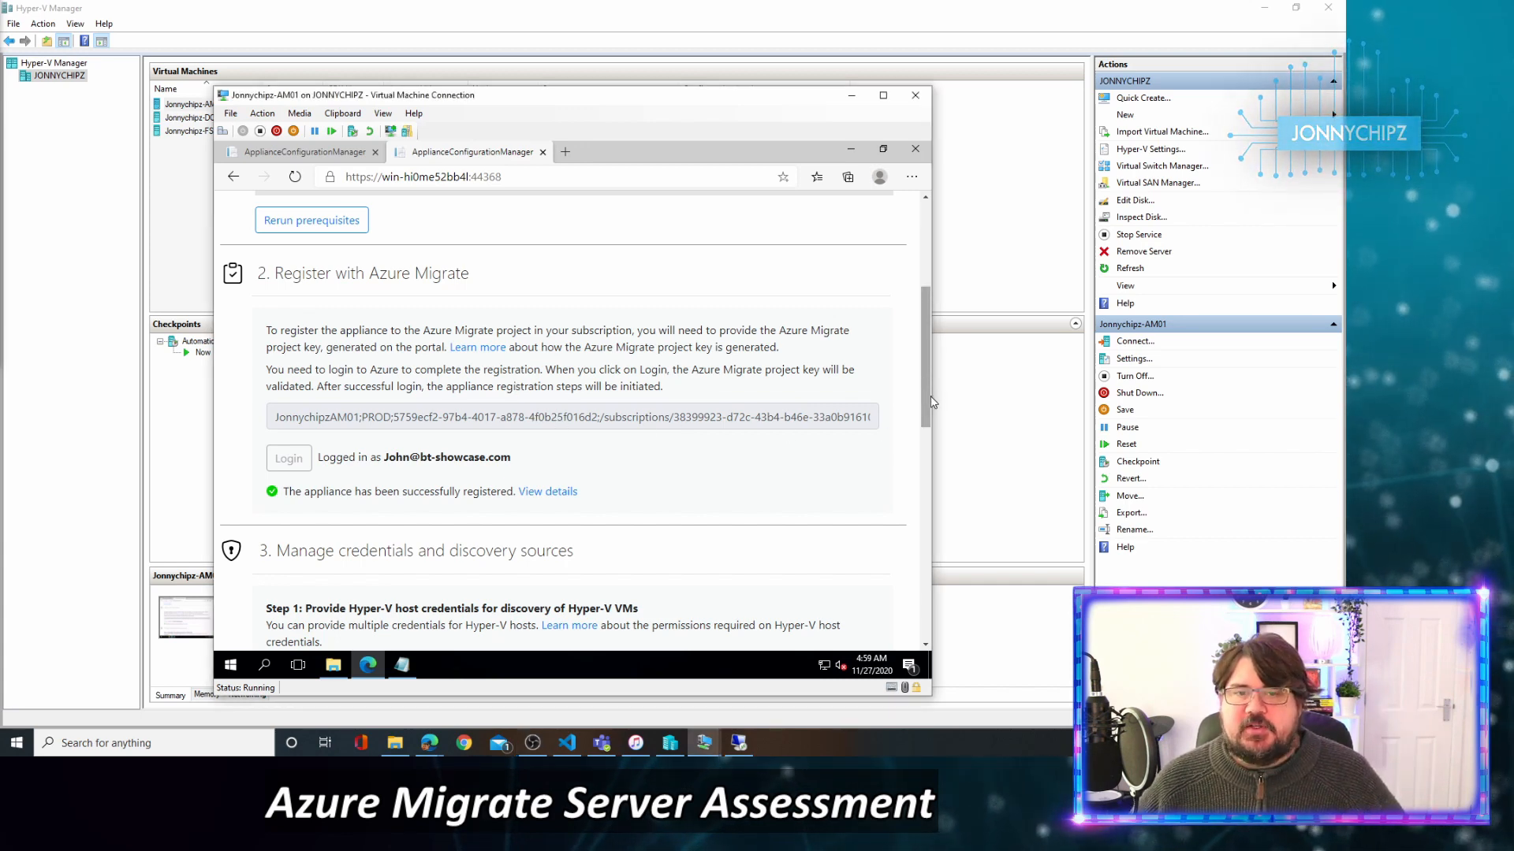
pyautogui.moveTo(925, 381); pyautogui.dragTo(928, 471)
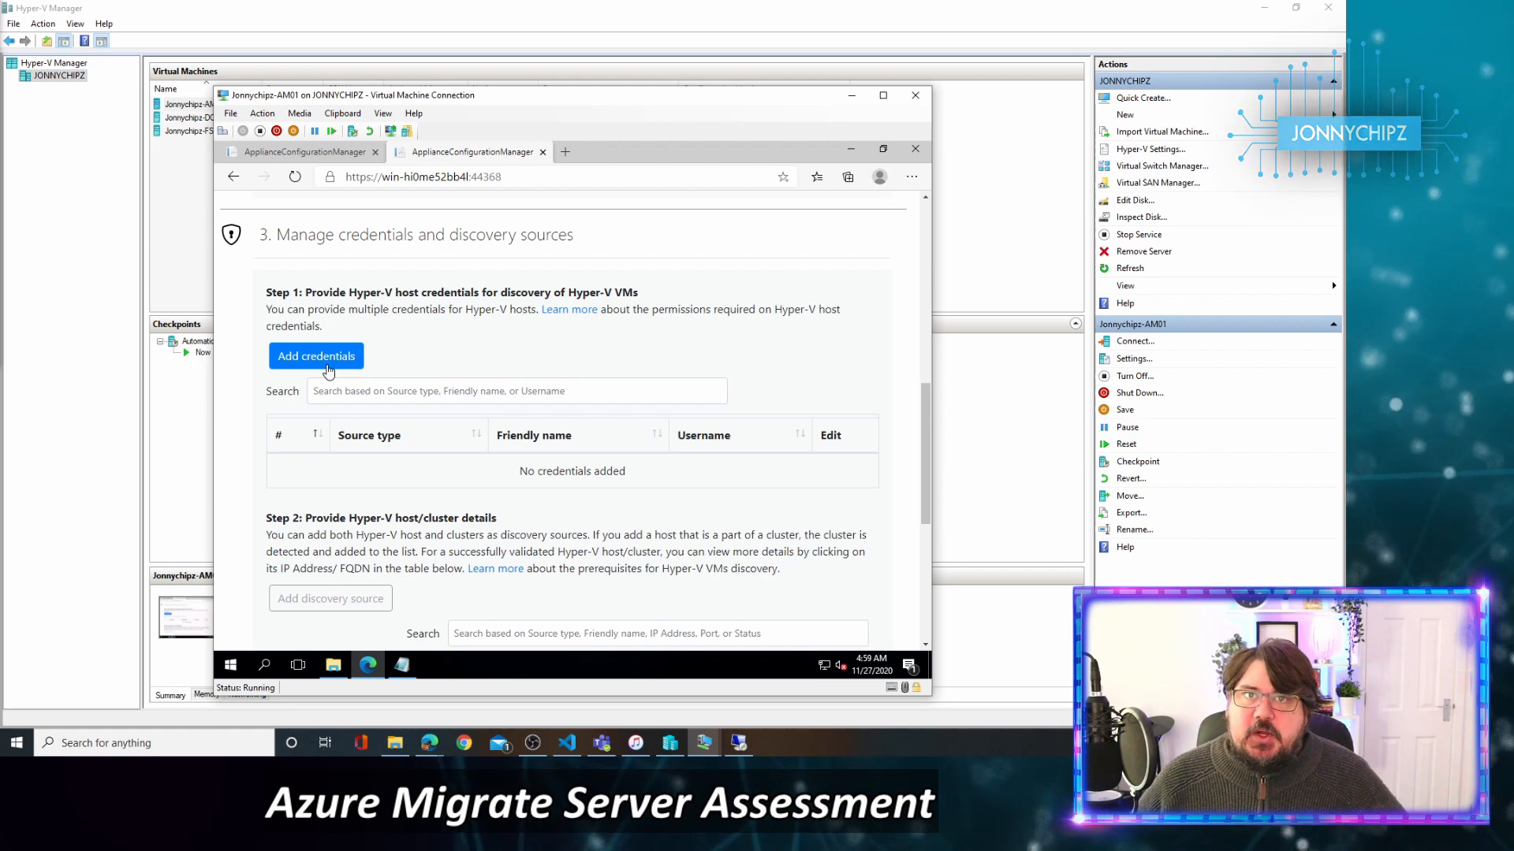
# Save a credential named LocalAdmin with username Administrator and its password, dismissing the save-password prompt.
pyautogui.click(329, 371)
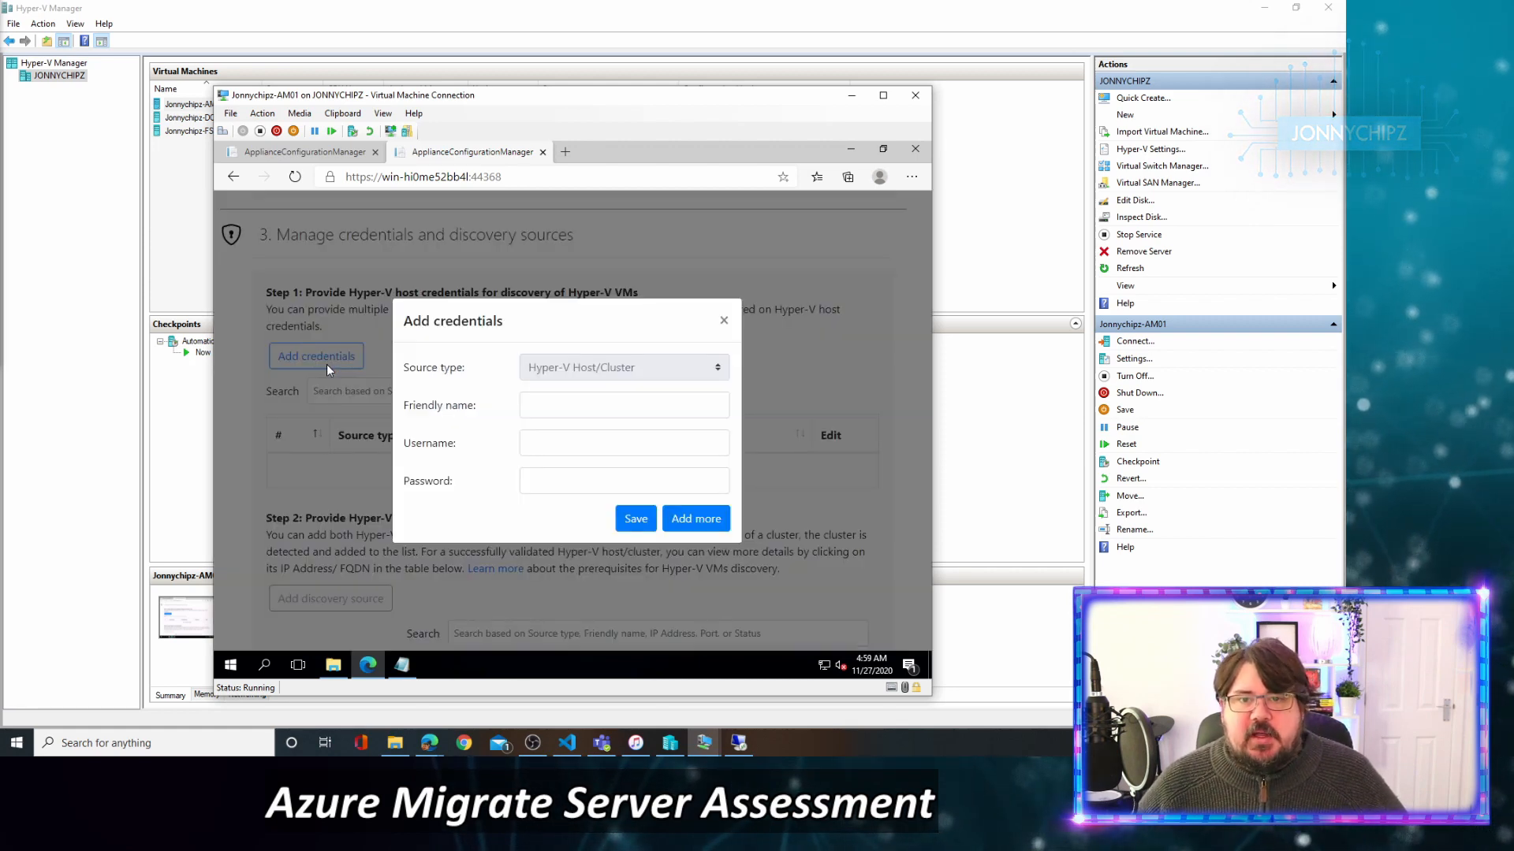
pyautogui.click(601, 405)
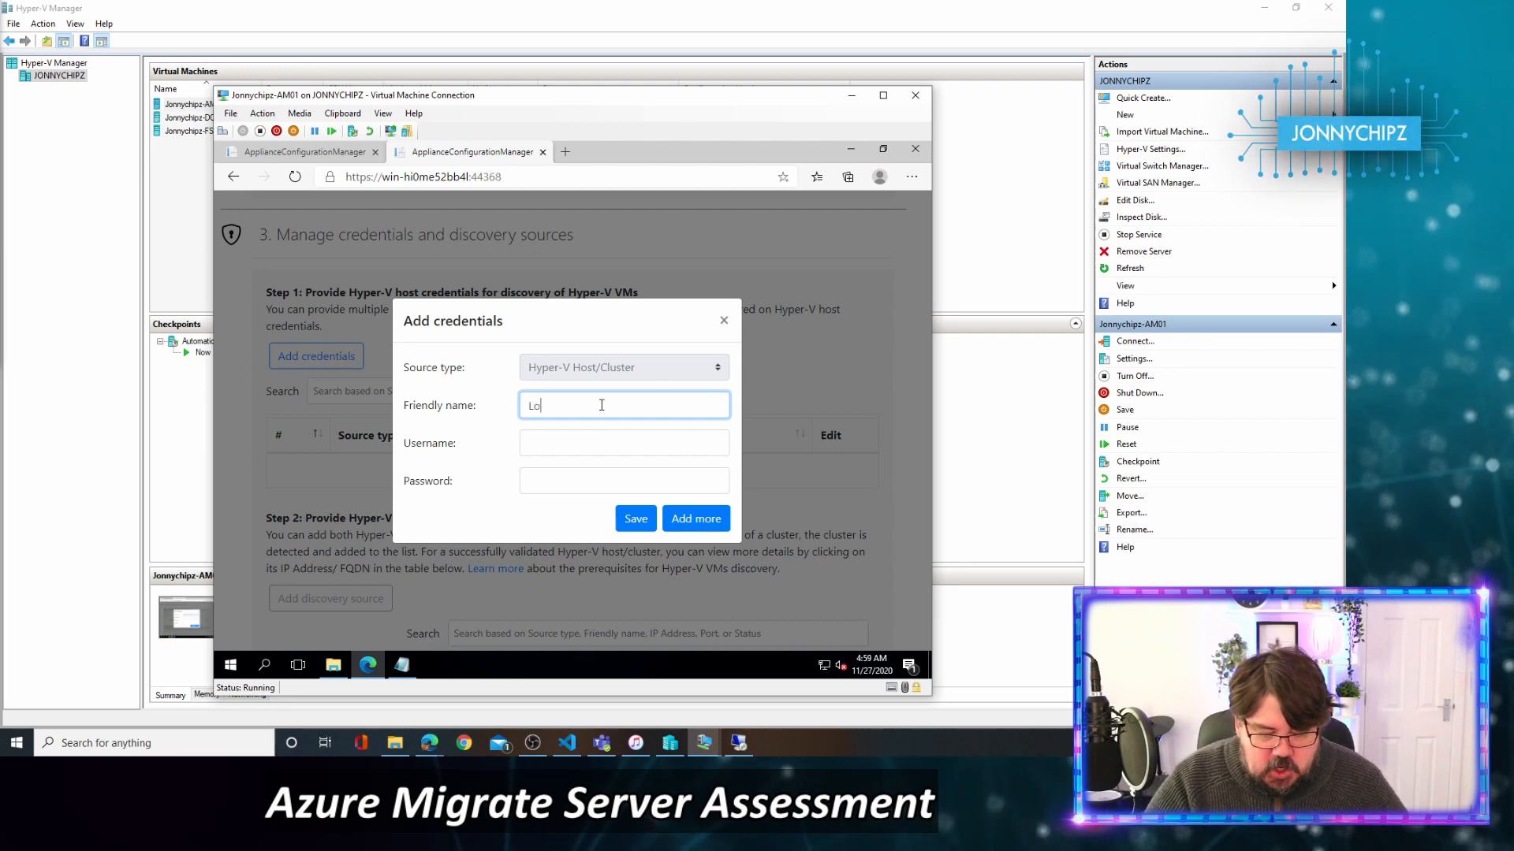
pyautogui.write('LocalAdmin')
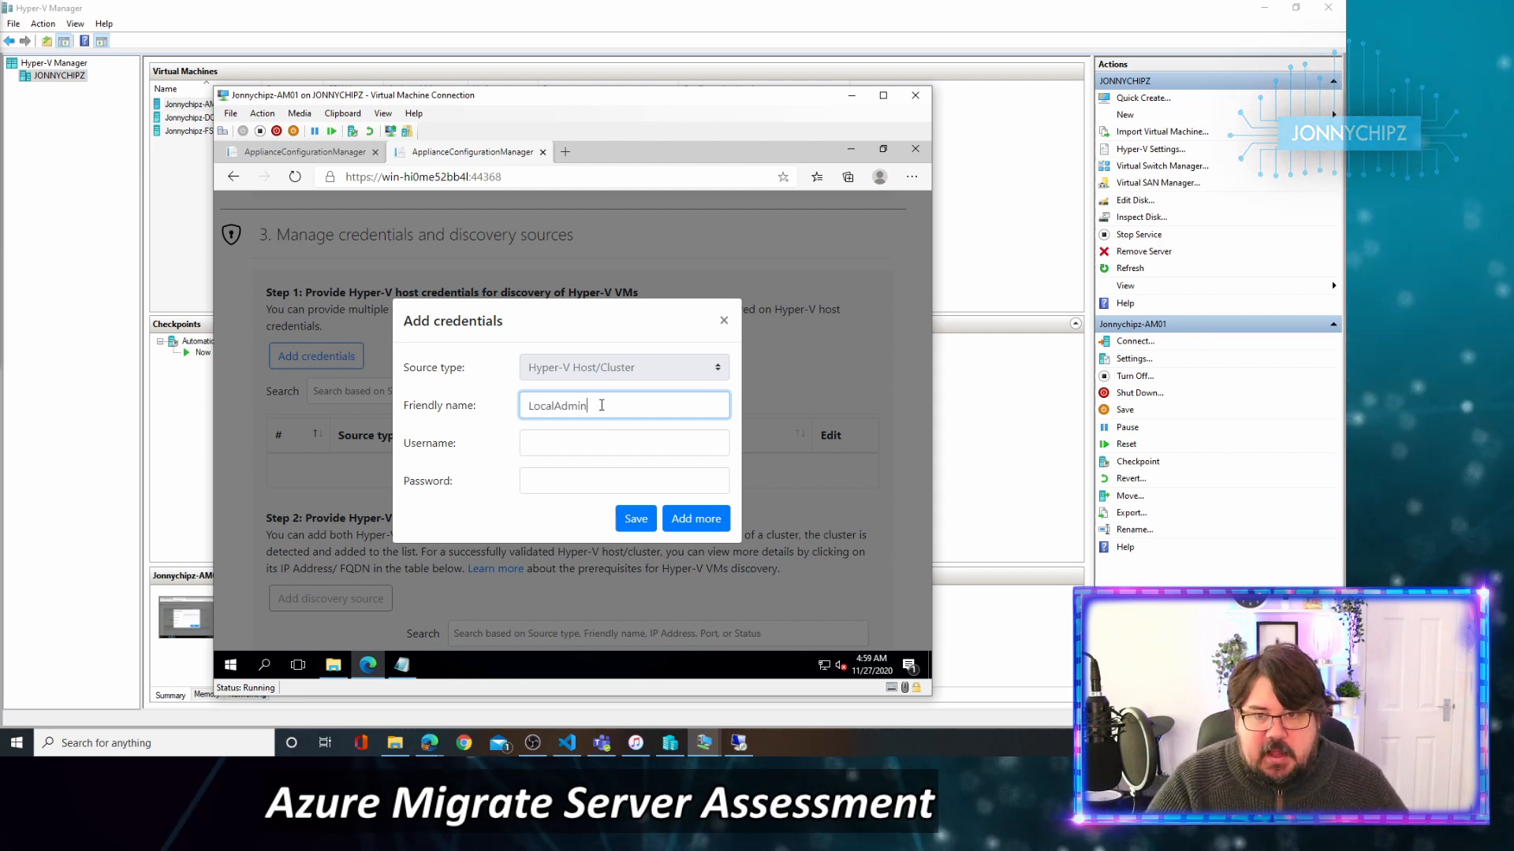
pyautogui.press('Tab')
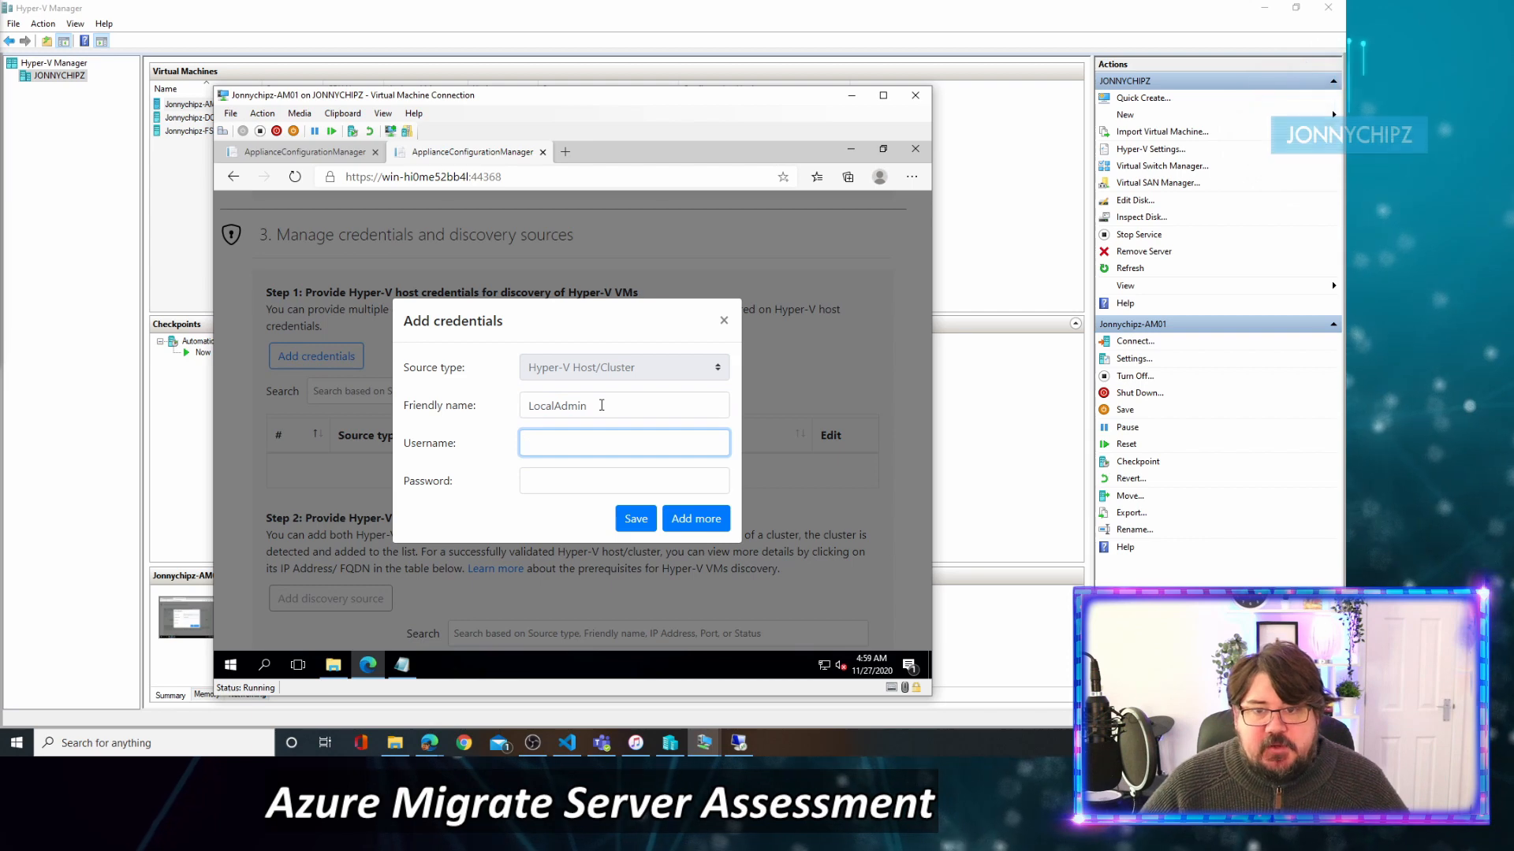
pyautogui.write('Administrator')
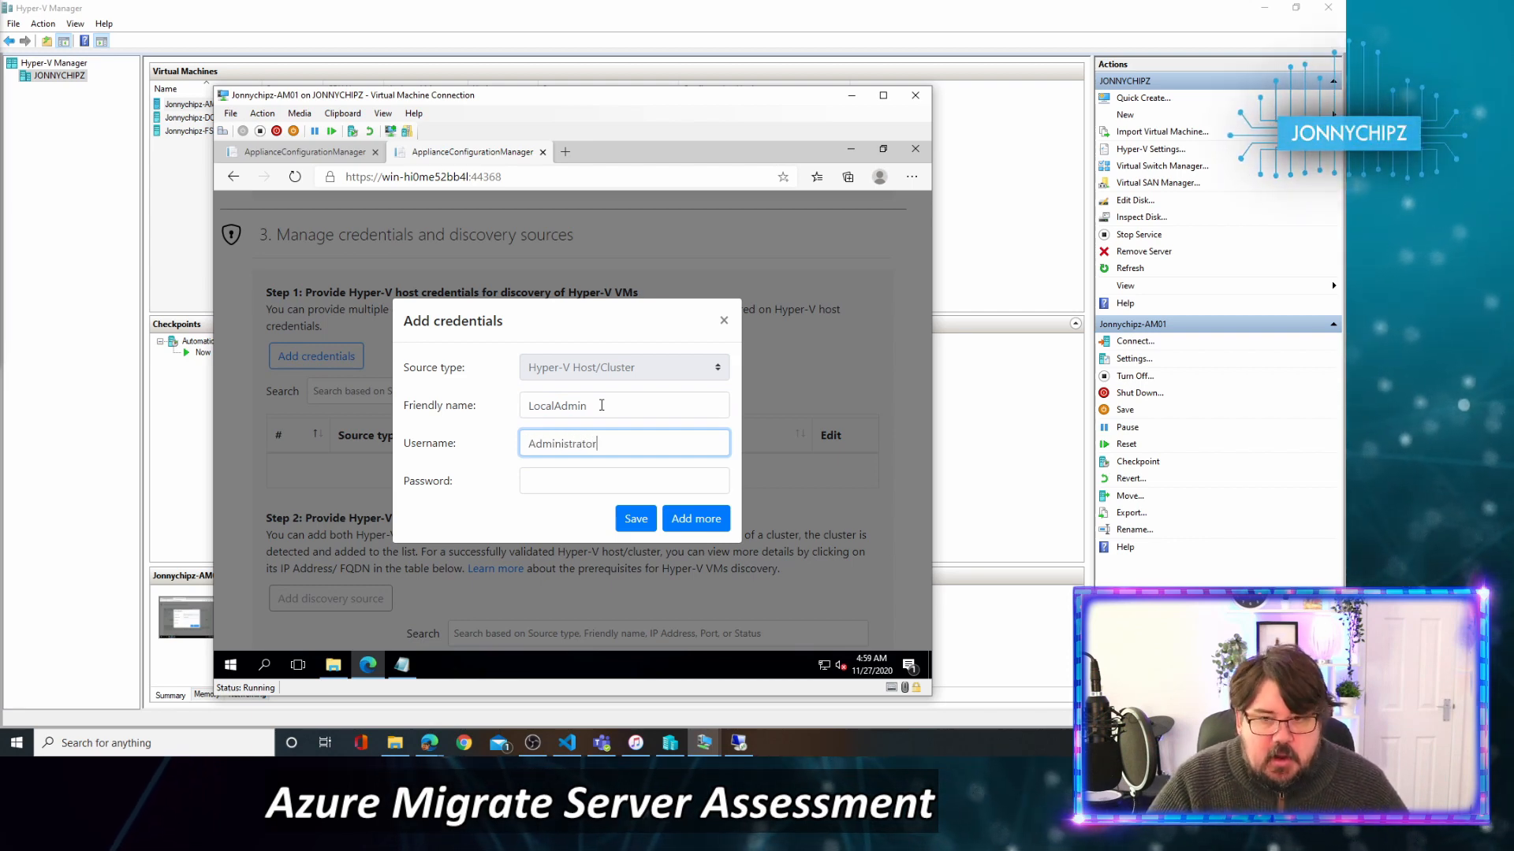
pyautogui.press('Tab')
pyautogui.write('*')
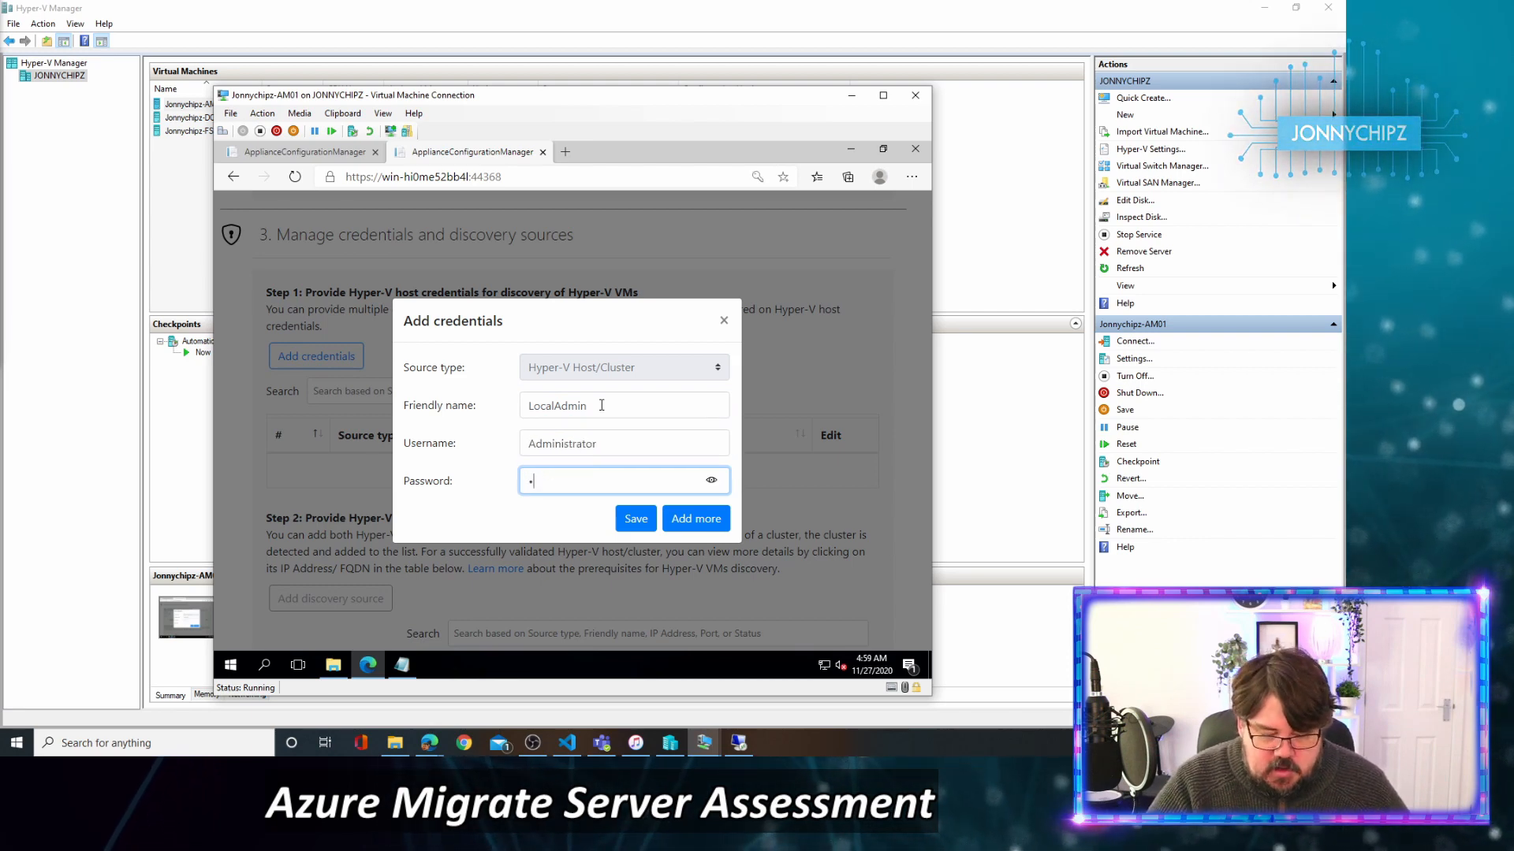
pyautogui.write('*********')
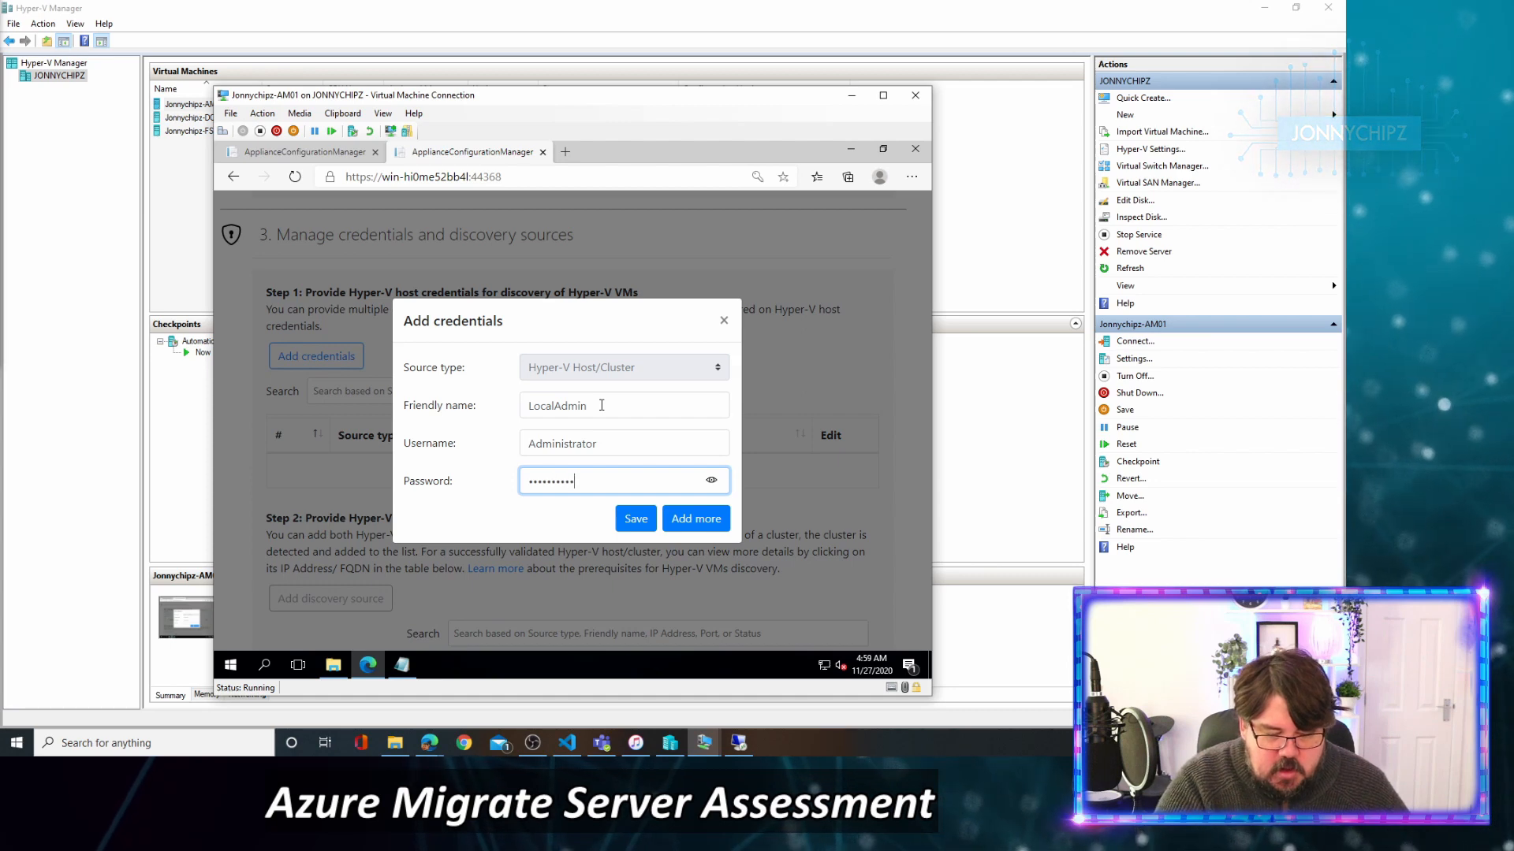
pyautogui.click(635, 520)
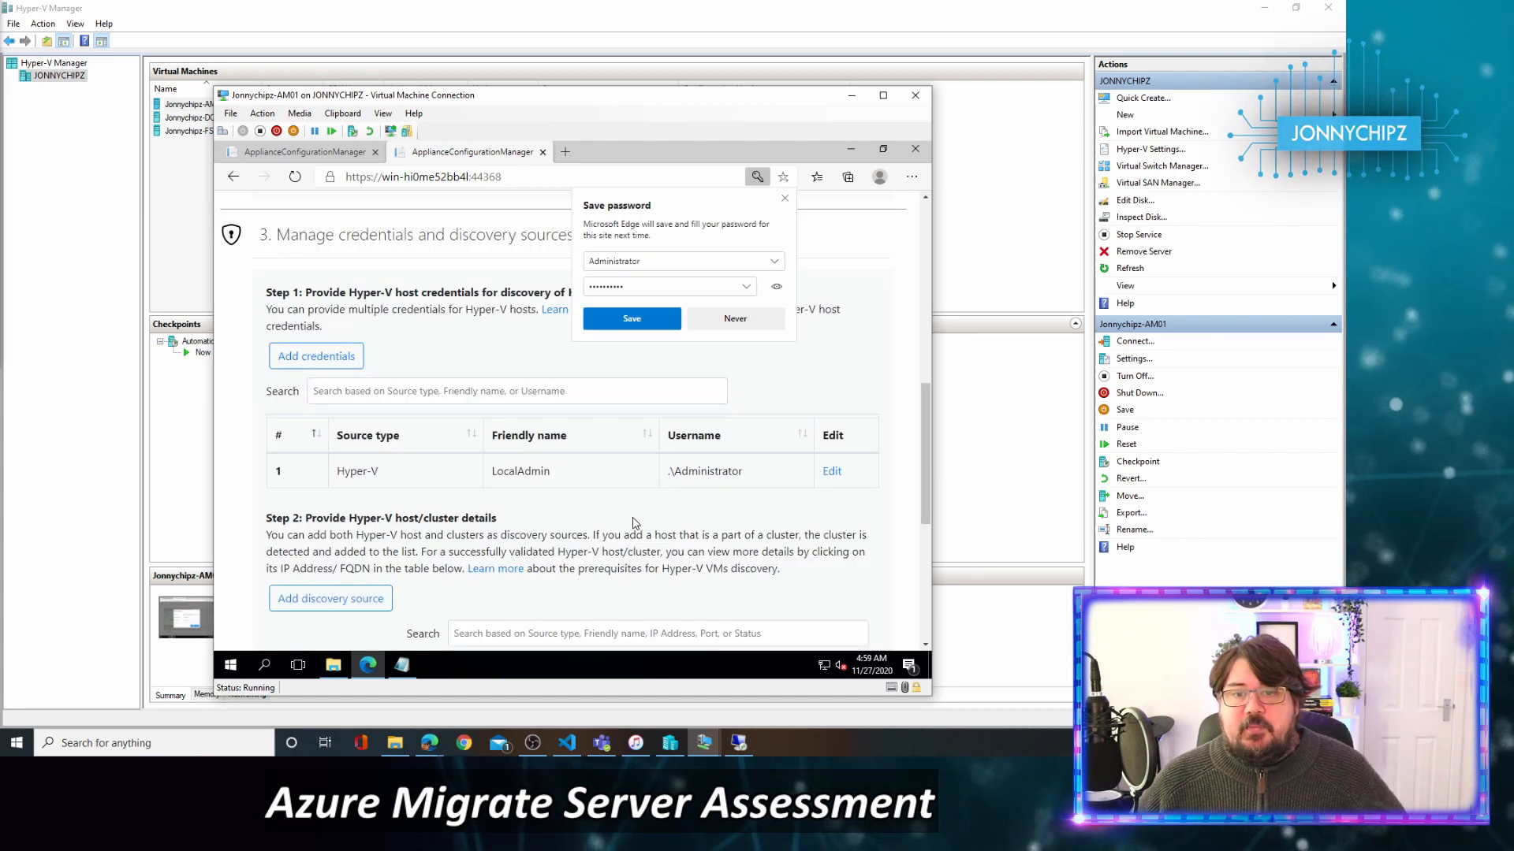
pyautogui.click(784, 198)
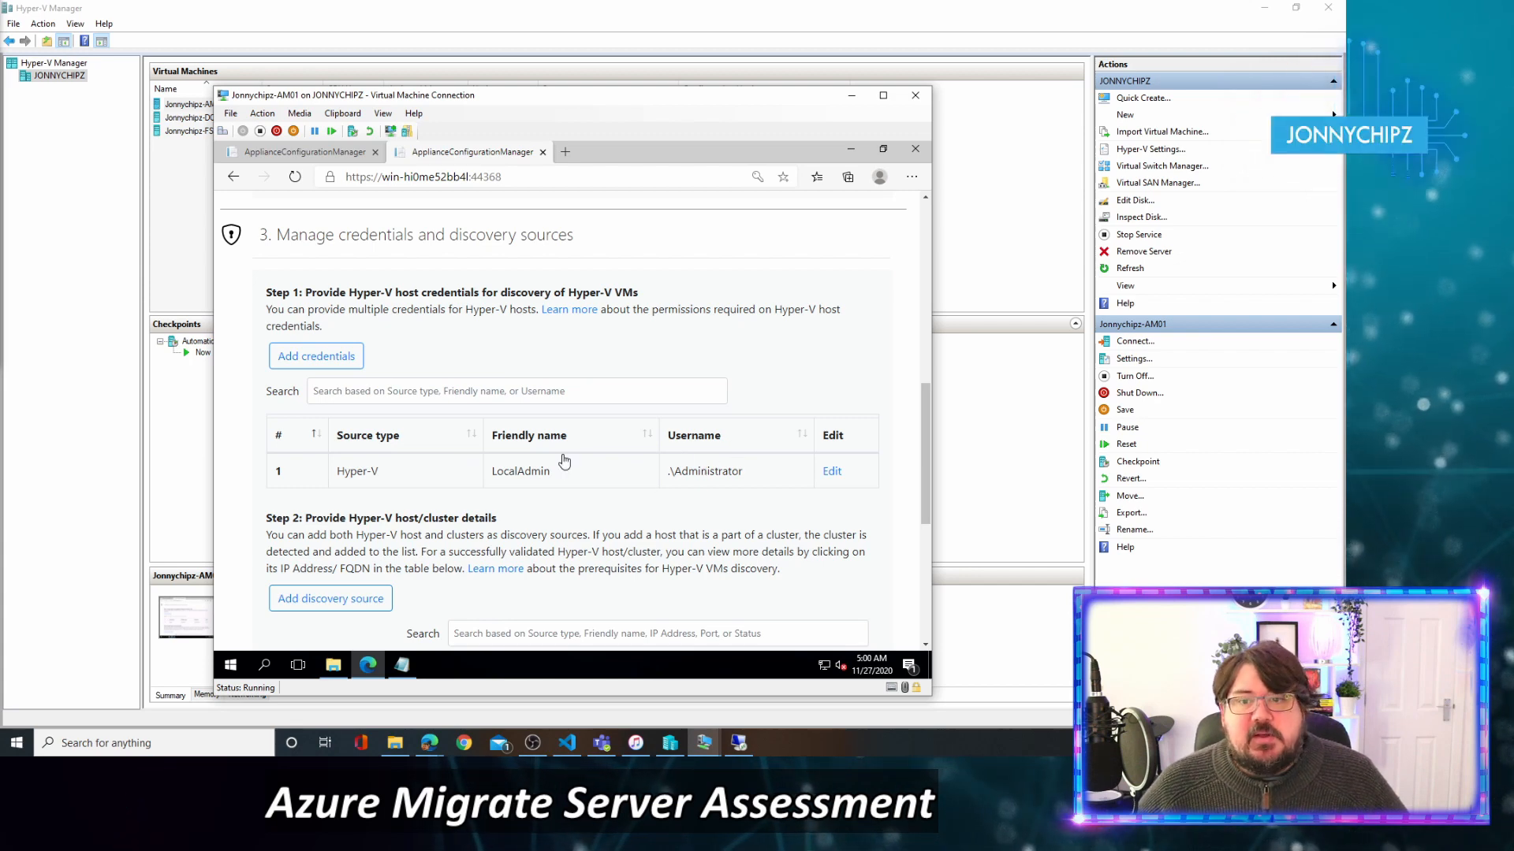
# Open Add discovery source, review the multiple-host and CSV import options, and settle on Add single item.
pyautogui.scroll(-3, 564, 465)
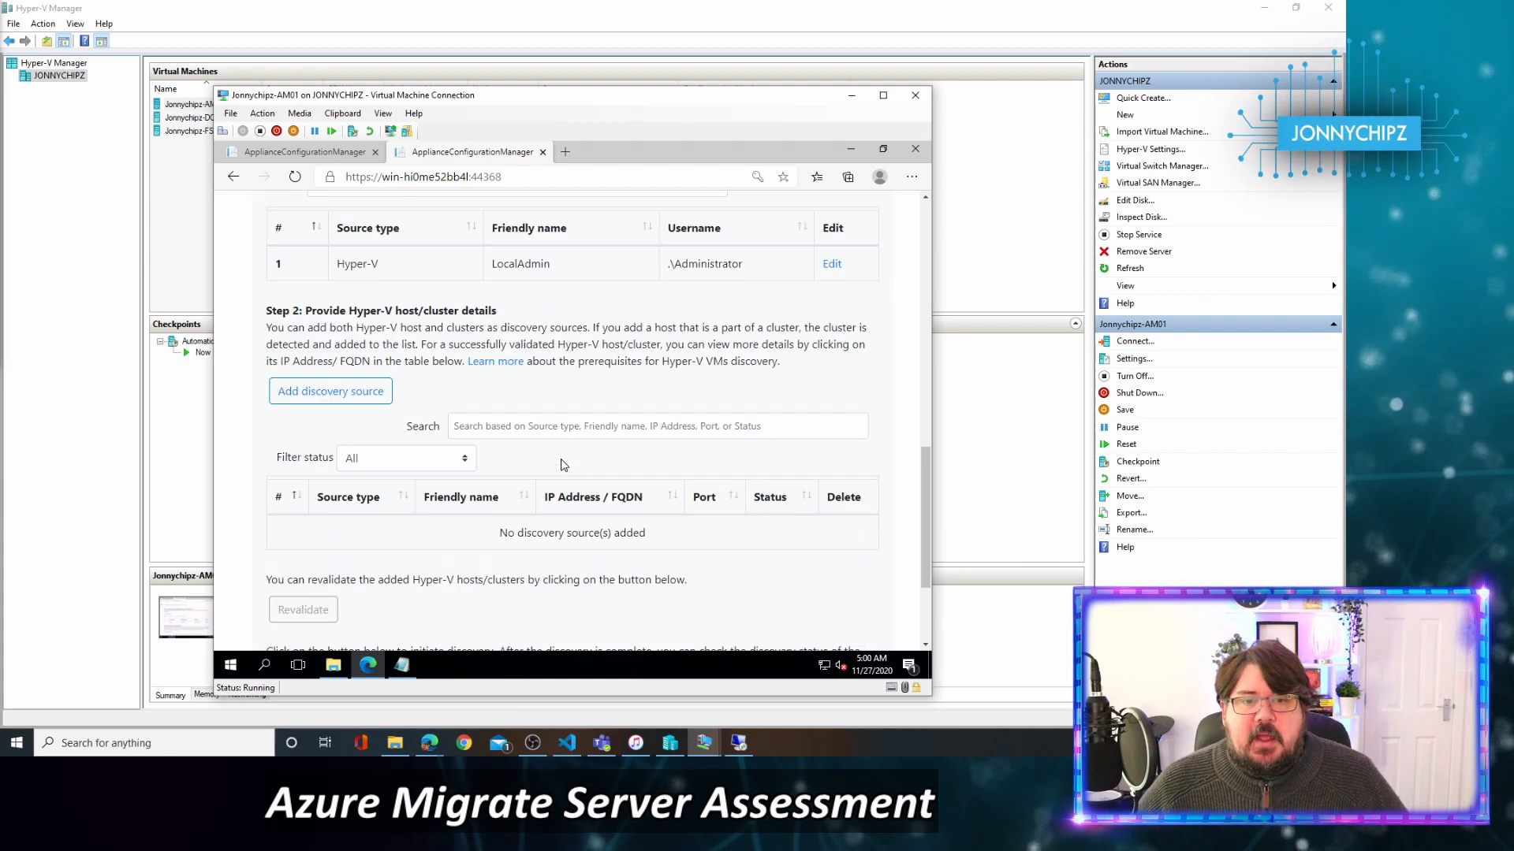
pyautogui.scroll(1, 564, 465)
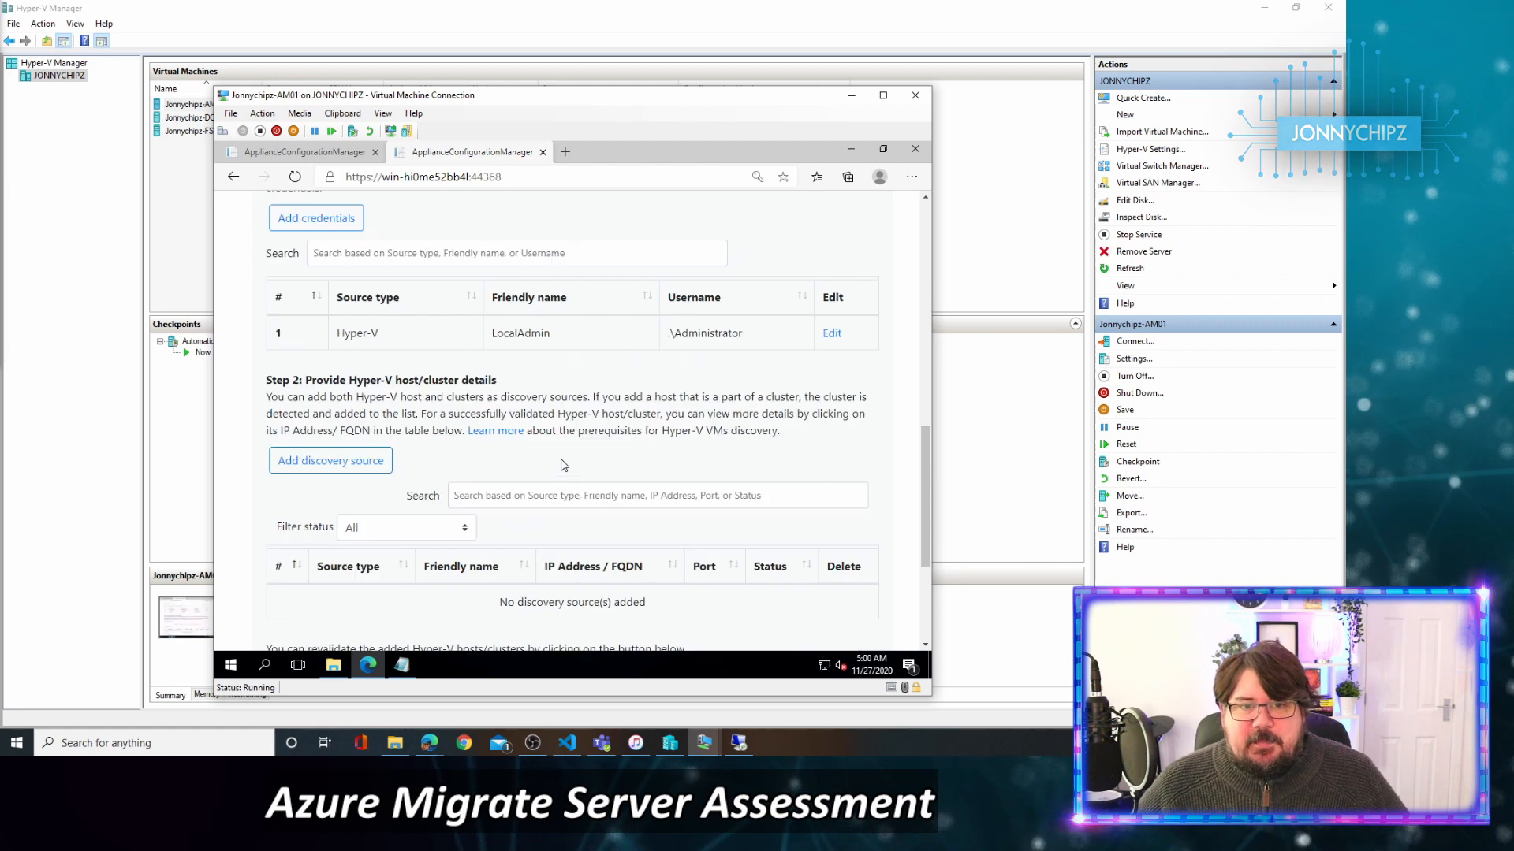
pyautogui.scroll(1, 564, 465)
pyautogui.scroll(1, 555, 459)
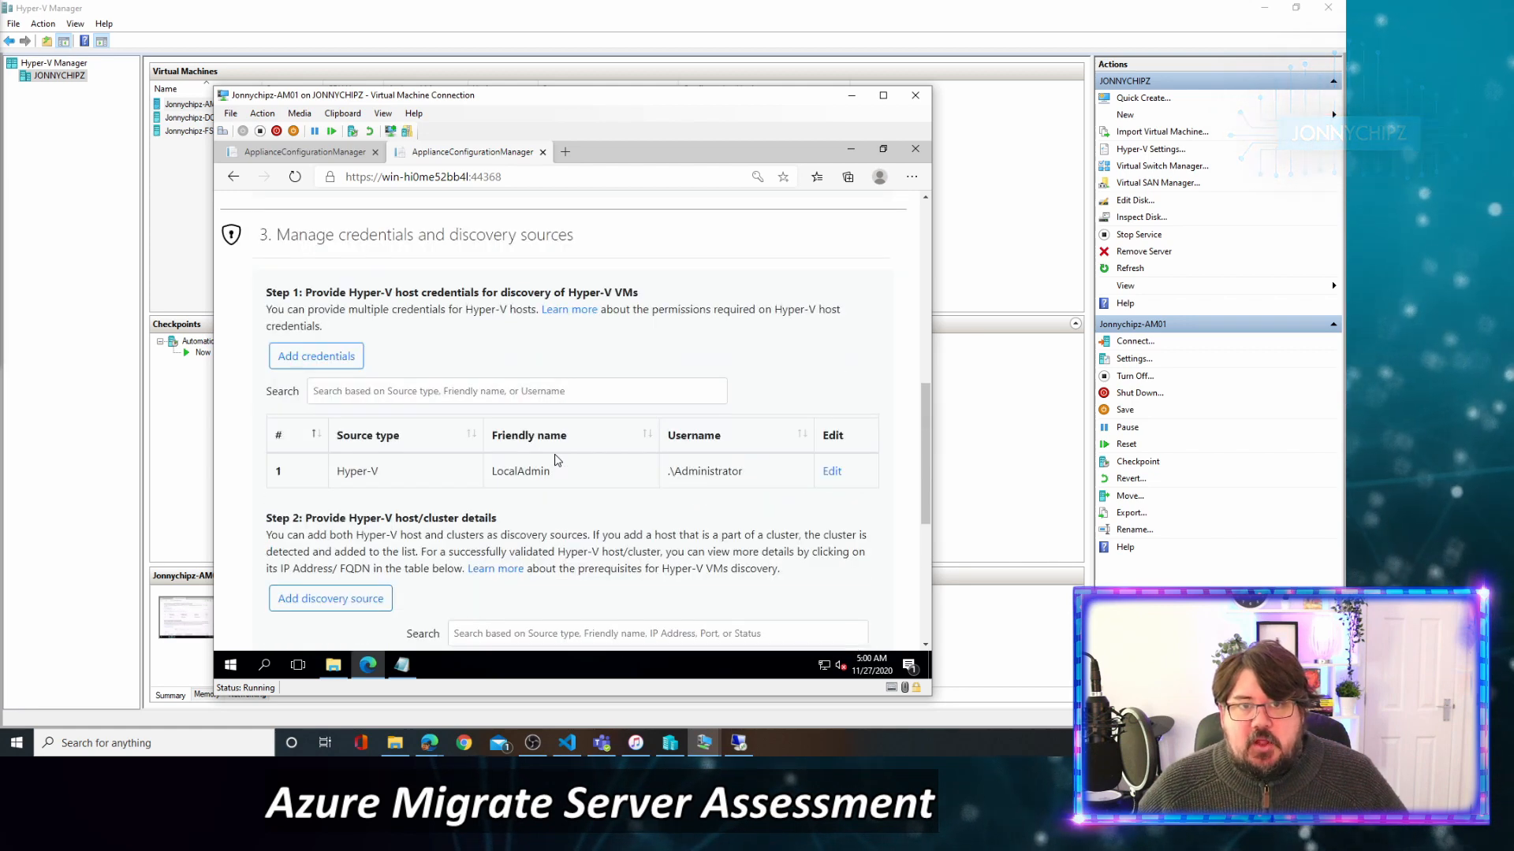
pyautogui.scroll(-2, 557, 460)
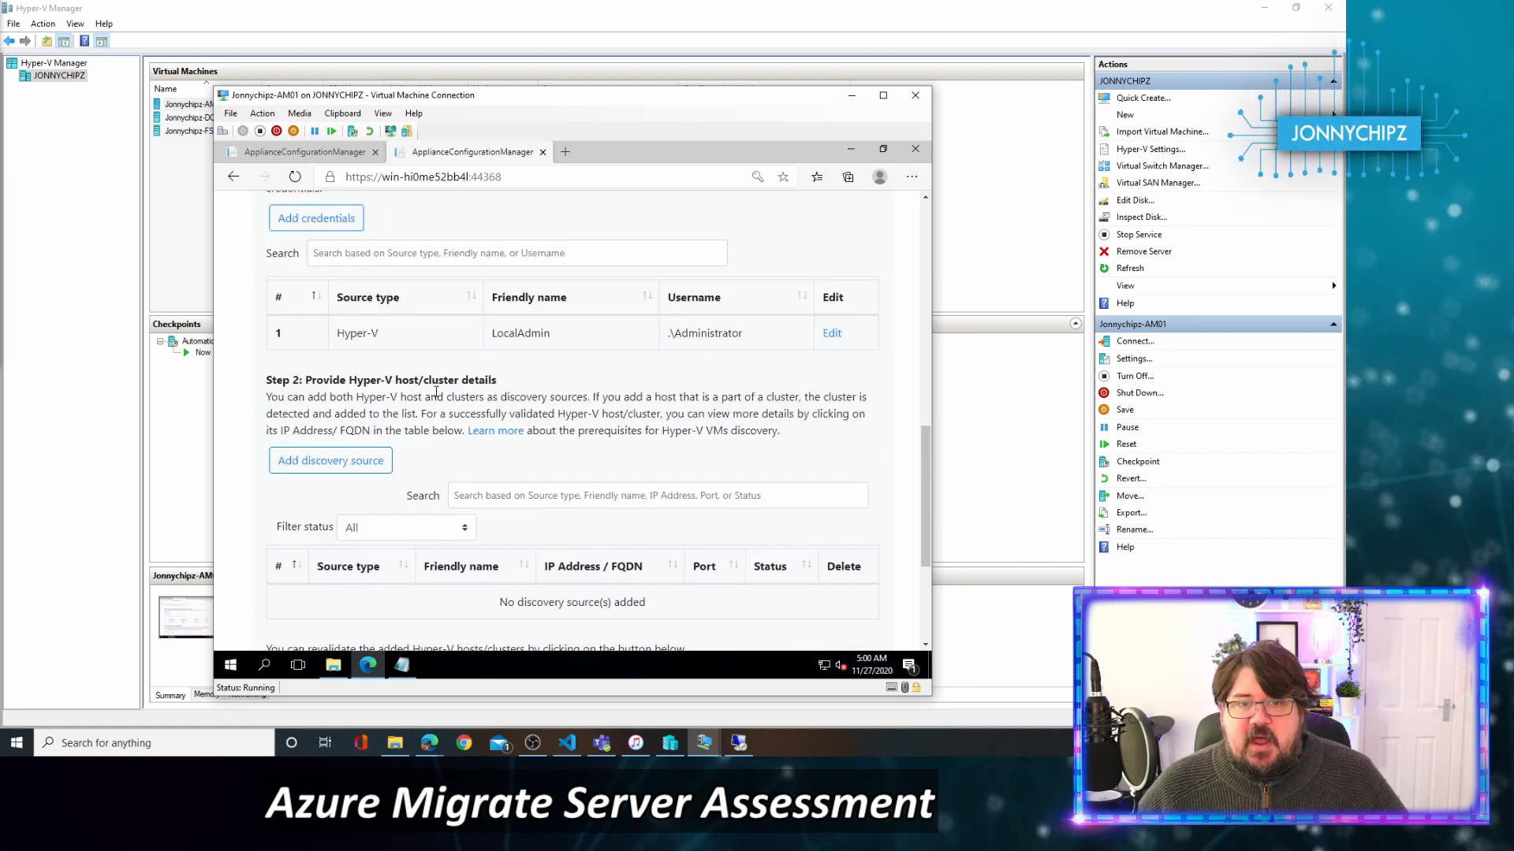
pyautogui.click(353, 468)
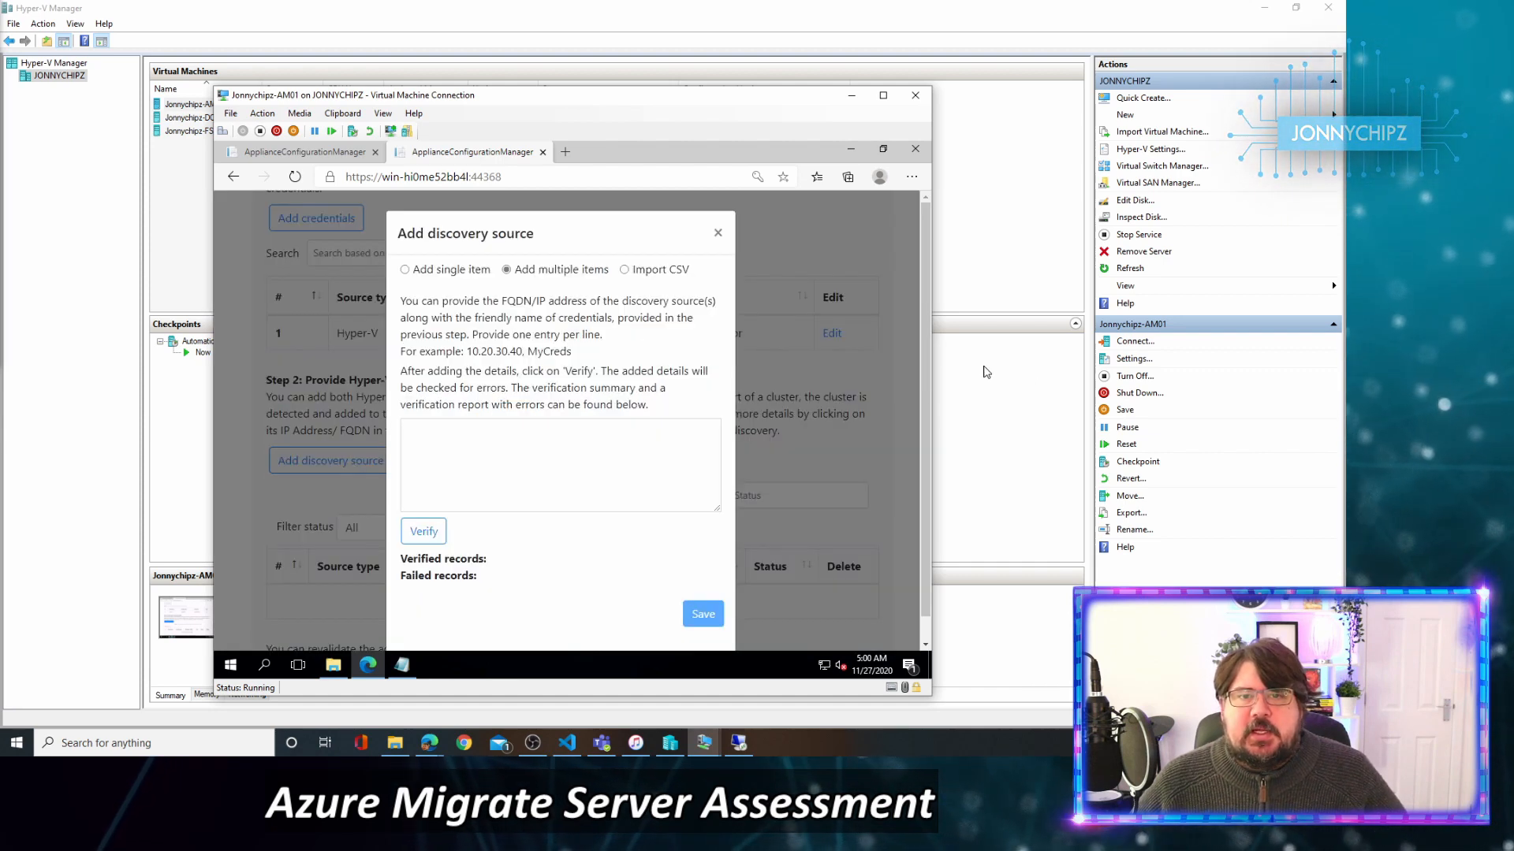
pyautogui.click(405, 270)
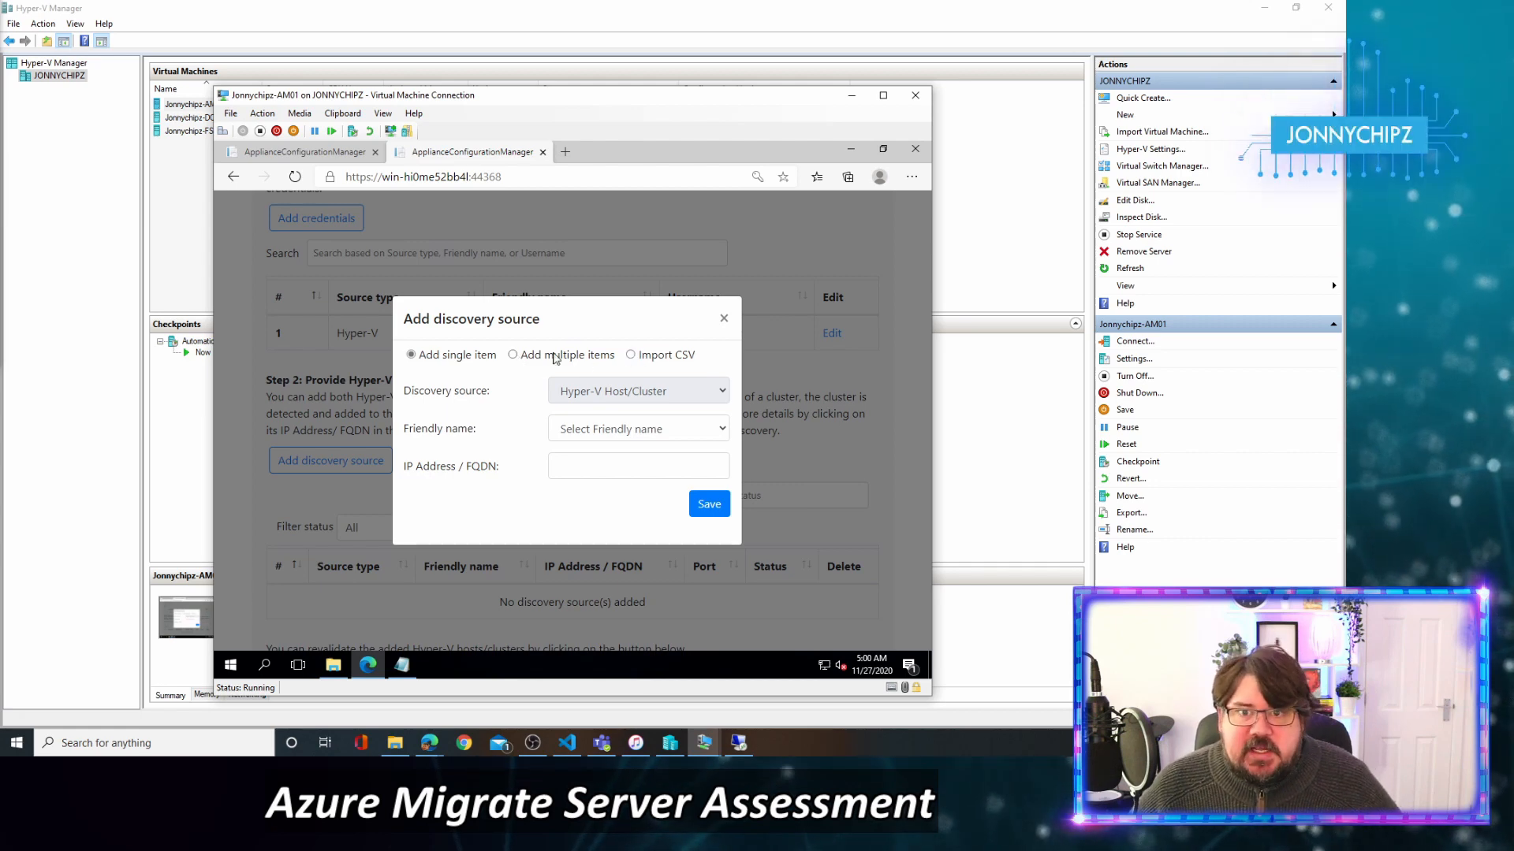
pyautogui.click(514, 355)
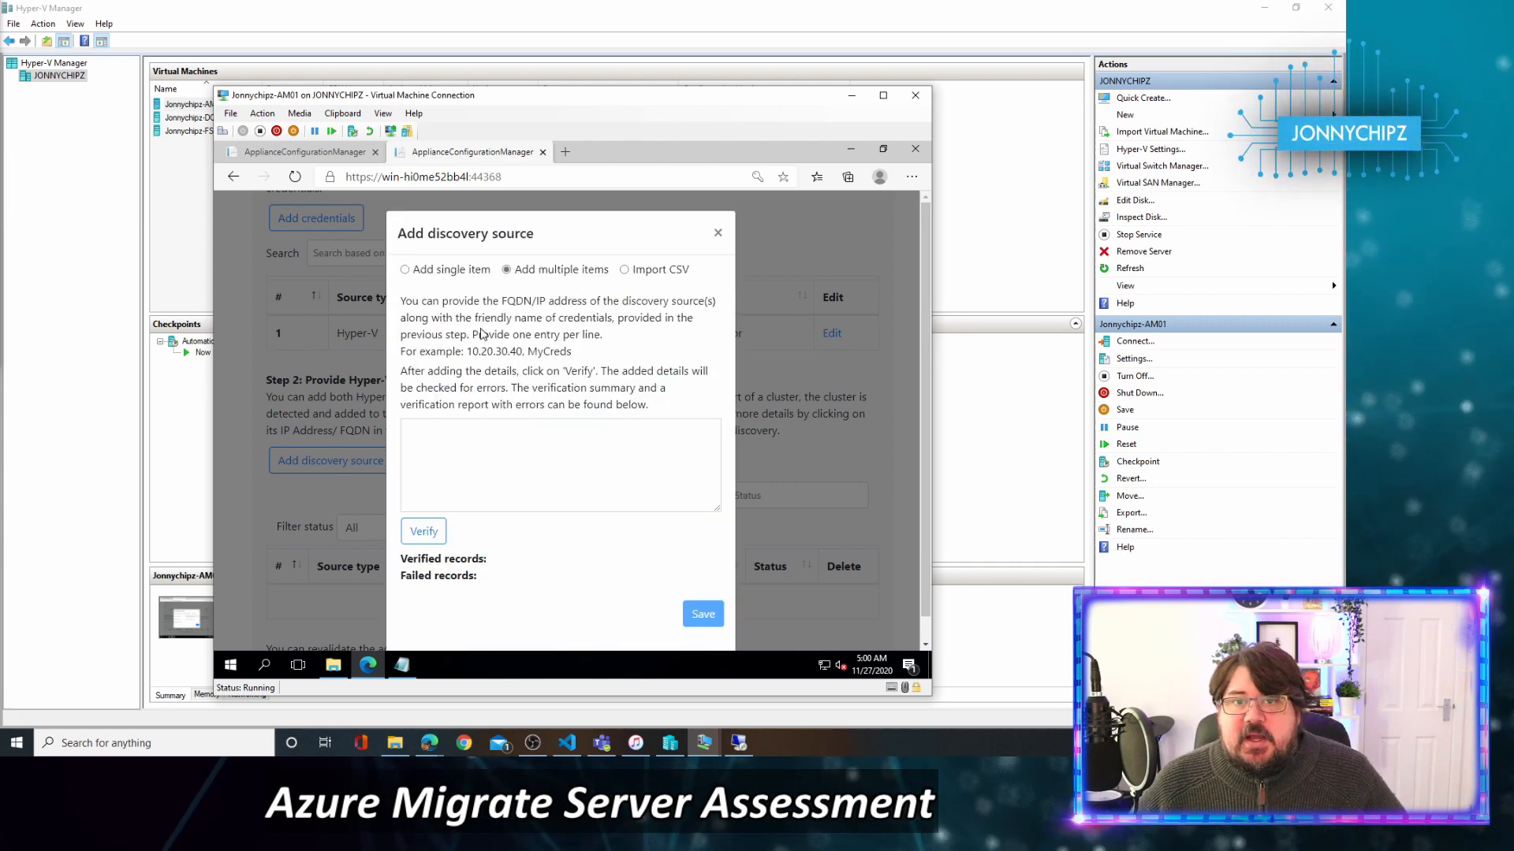
pyautogui.click(627, 274)
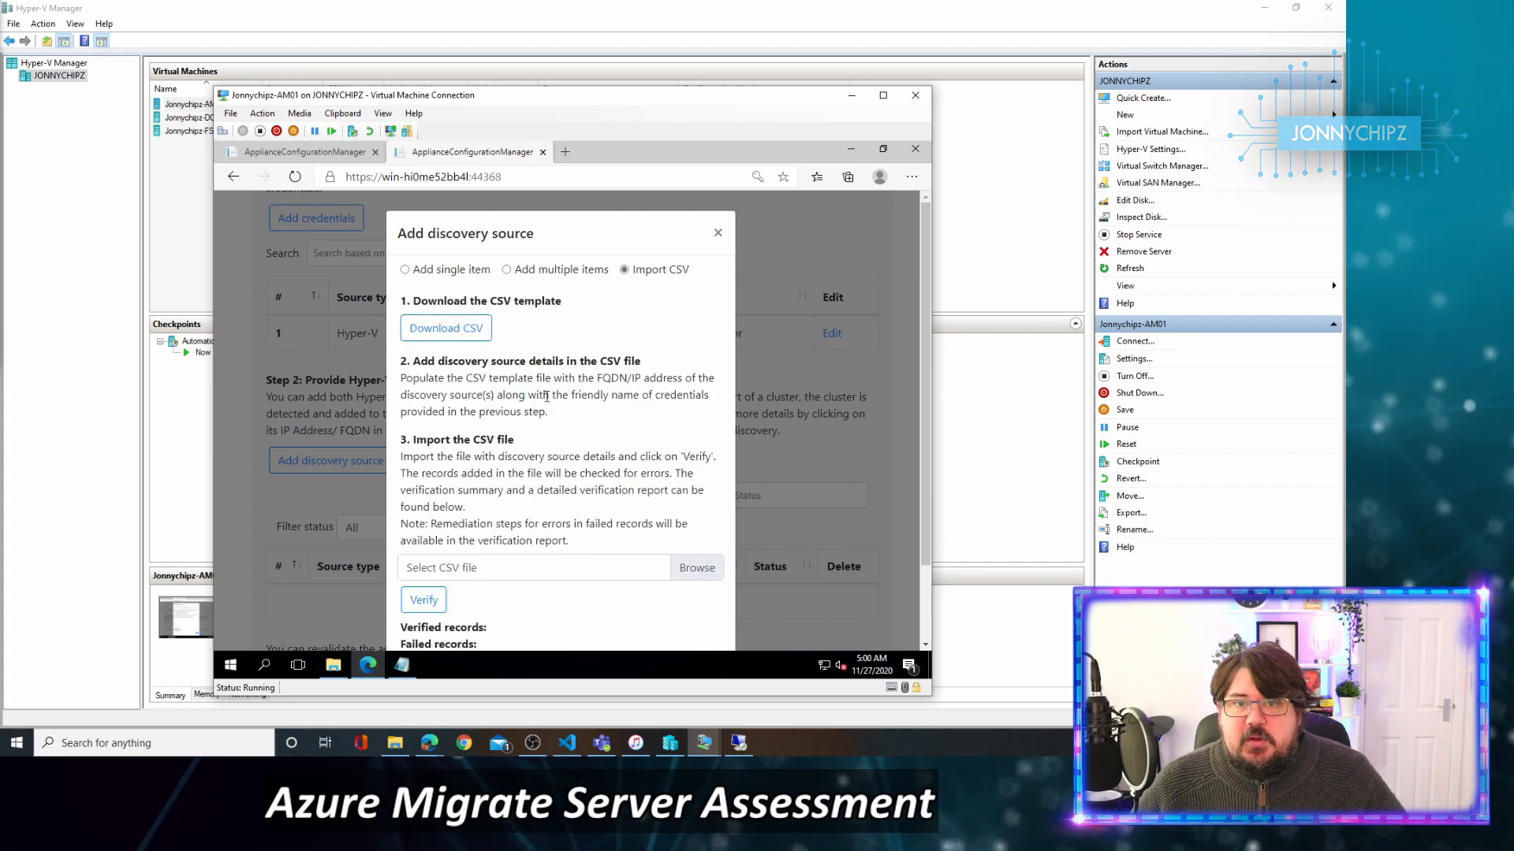
pyautogui.click(524, 276)
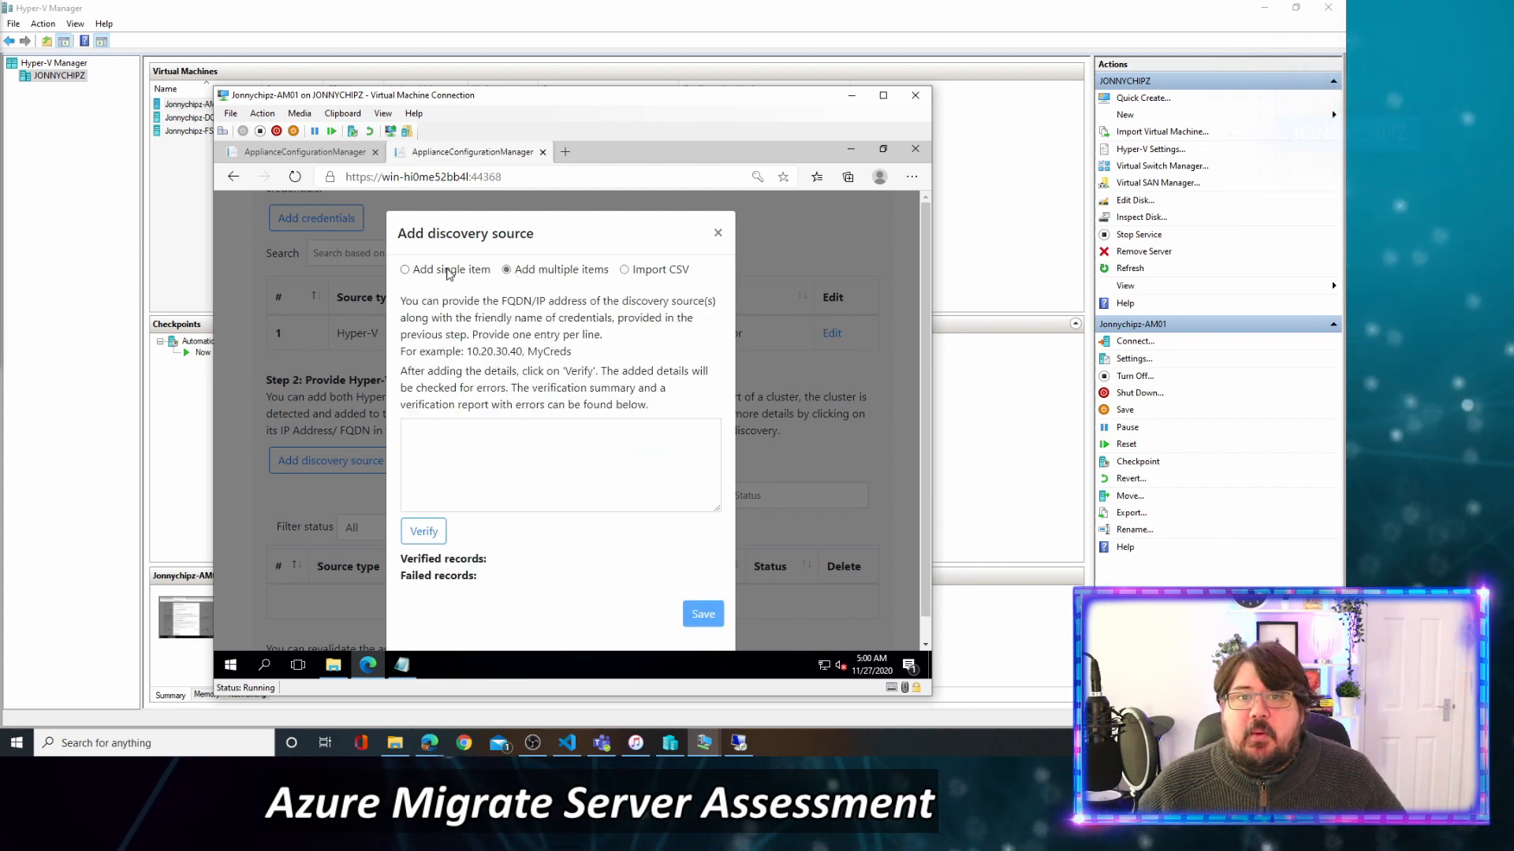
pyautogui.click(405, 269)
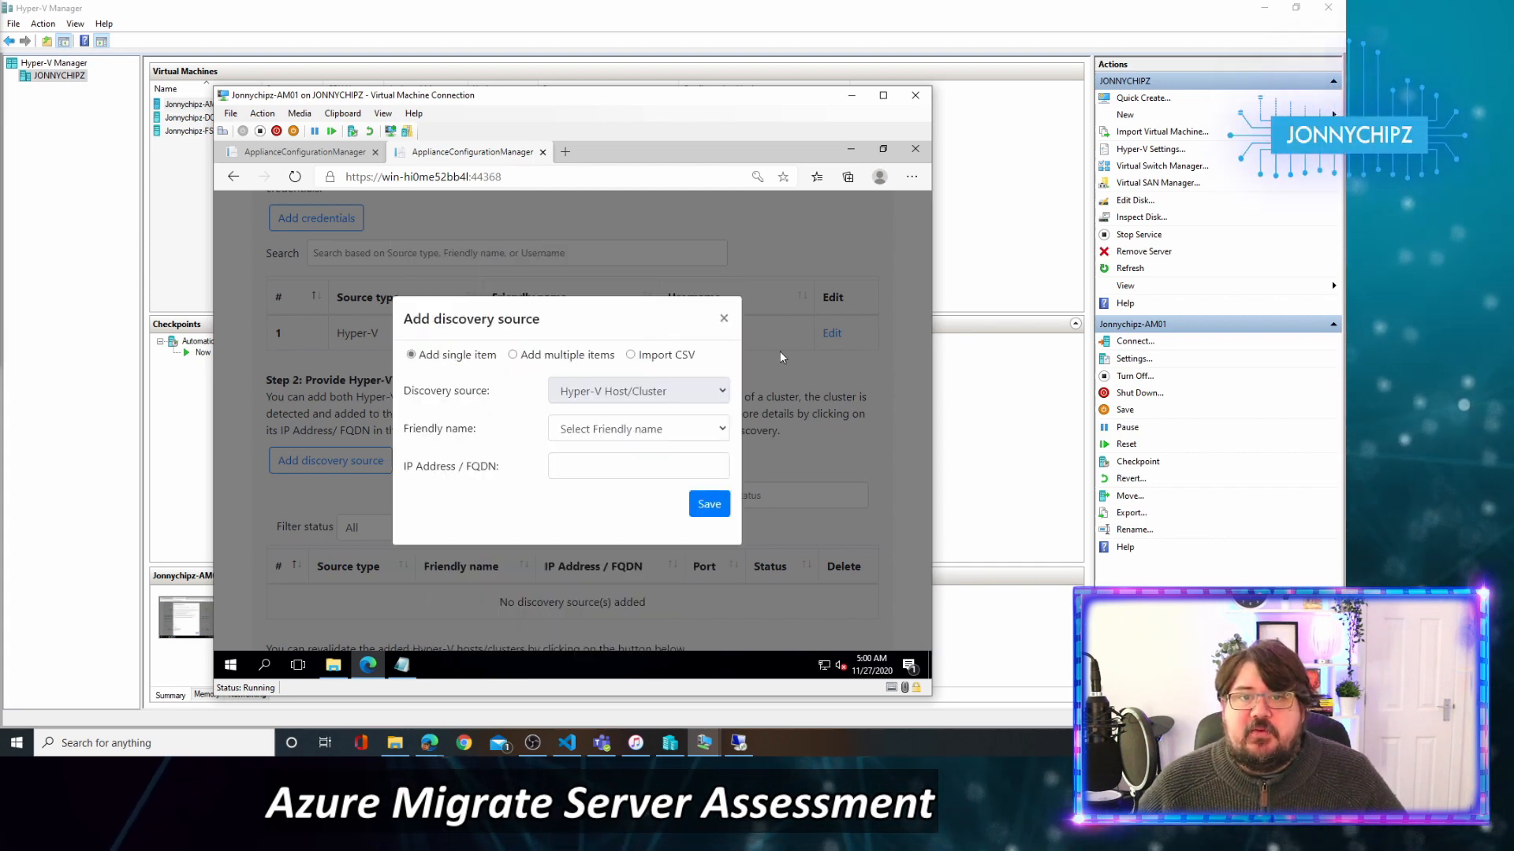
# Select LocalAdmin, enter host 192.168.1.200, and save it as a discovery source.
pyautogui.click(716, 433)
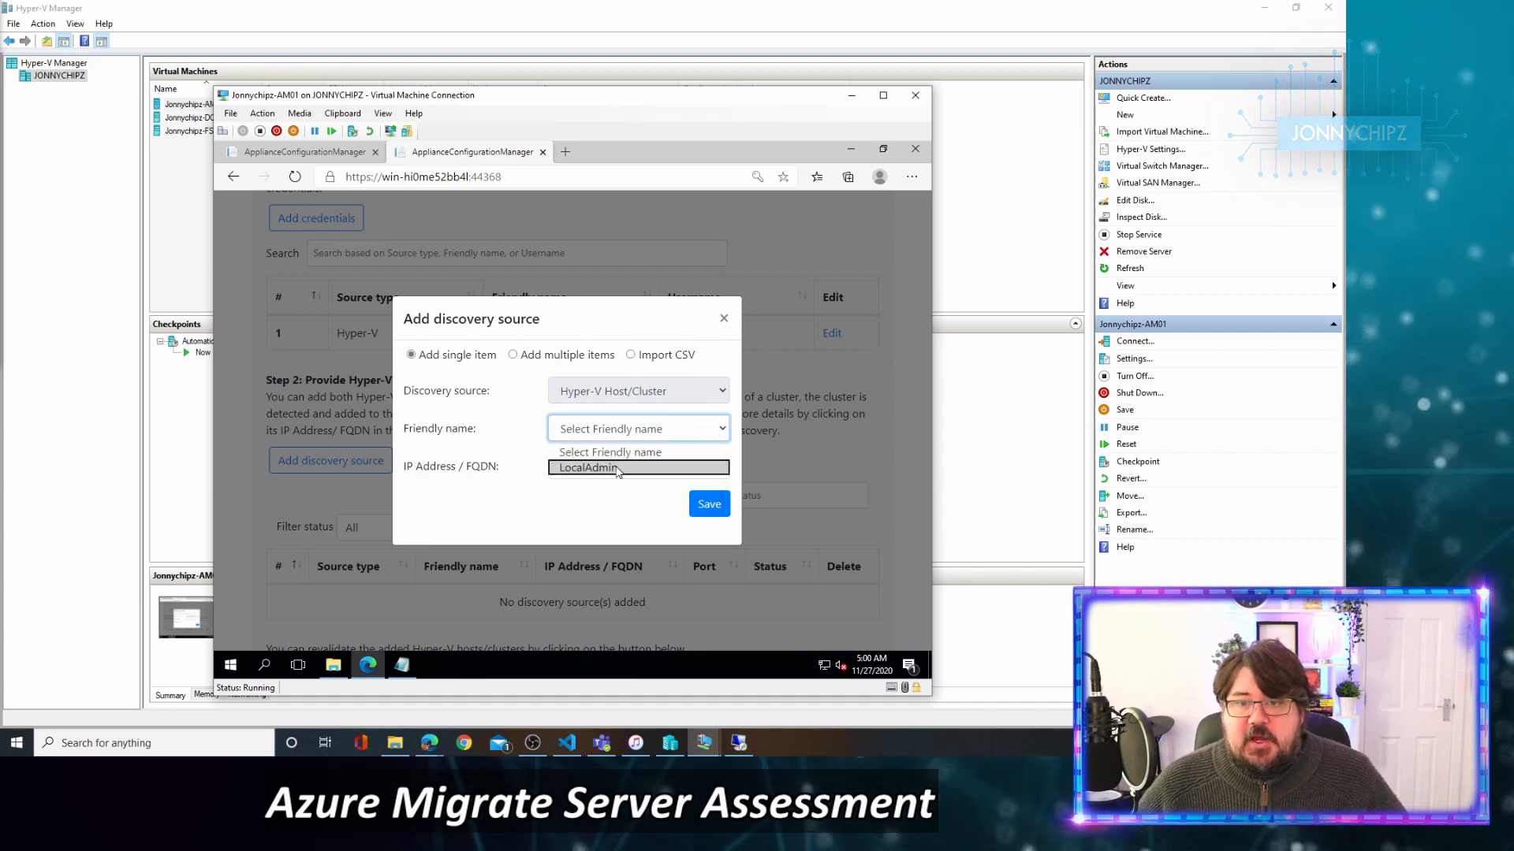
pyautogui.click(621, 469)
pyautogui.click(629, 468)
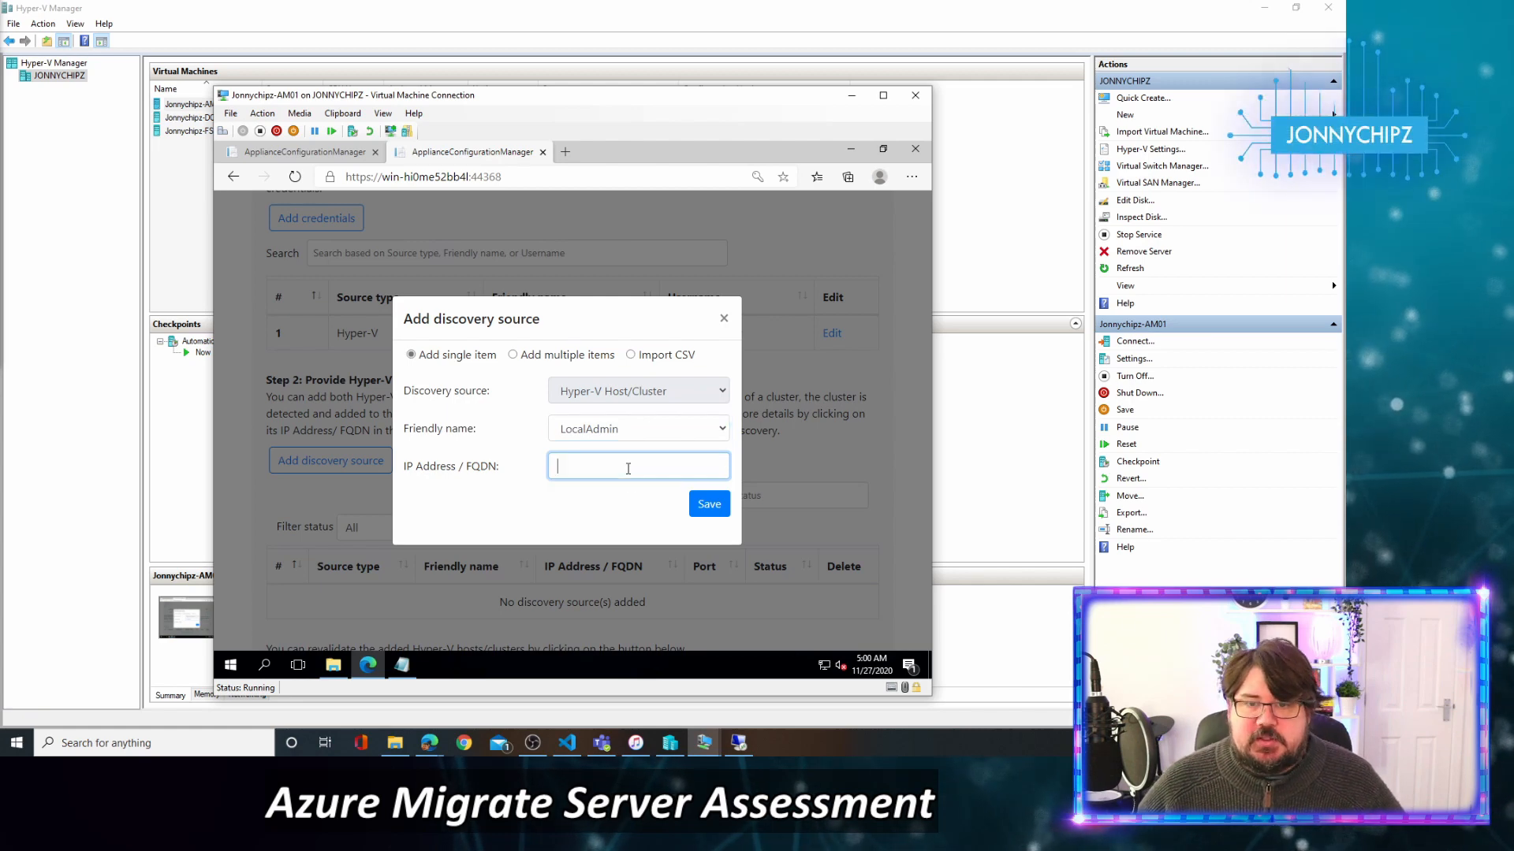
pyautogui.write('192.168.1.200')
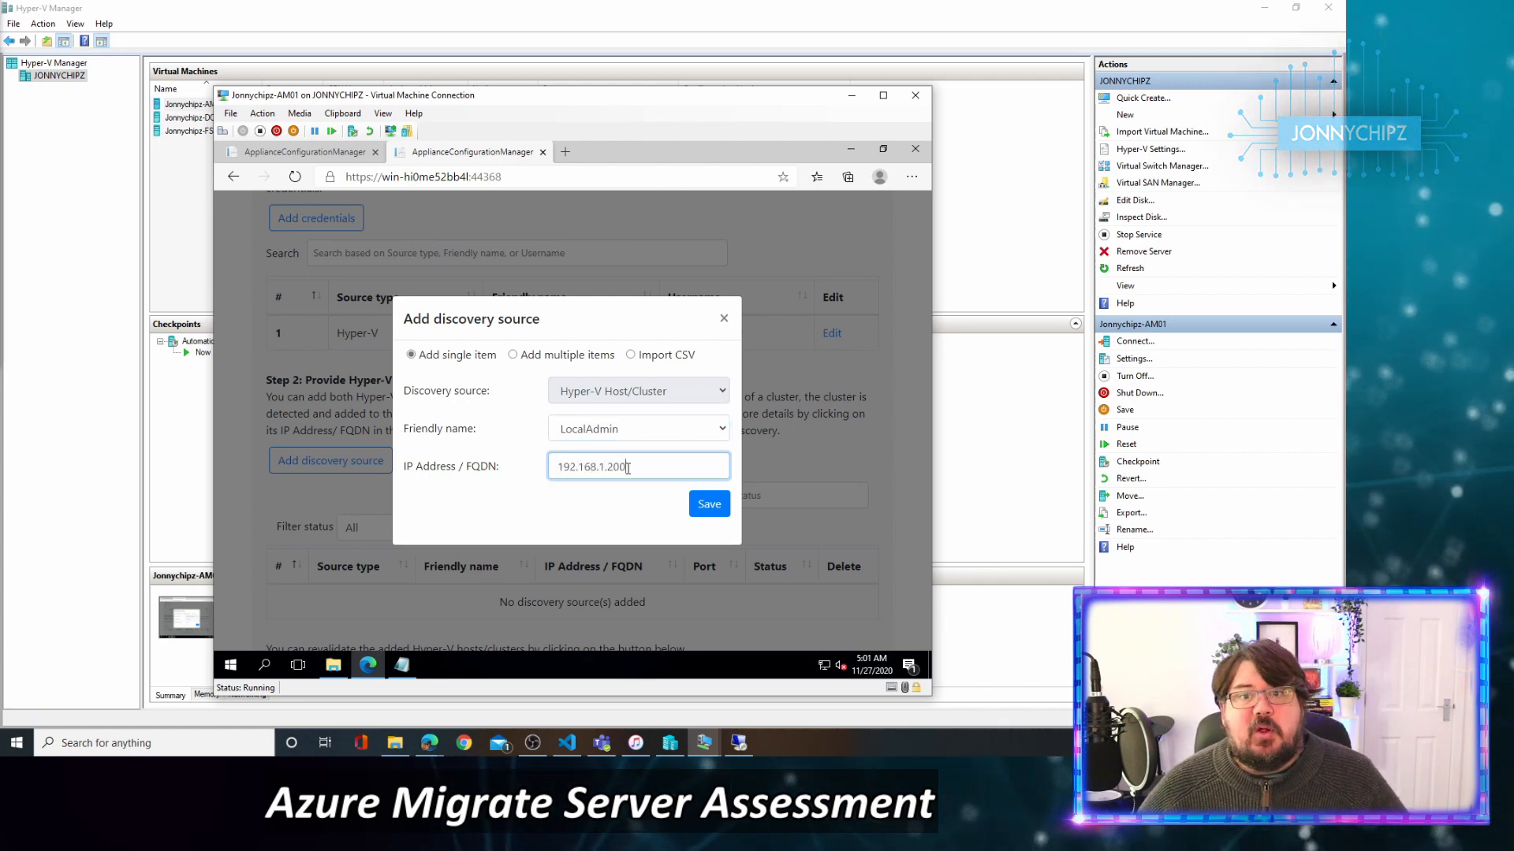
pyautogui.click(709, 504)
# Verify the 192.168.1.200 source shows Validation successful on port 5985, then scroll to Start discovery.
pyautogui.scroll(-3, 757, 434)
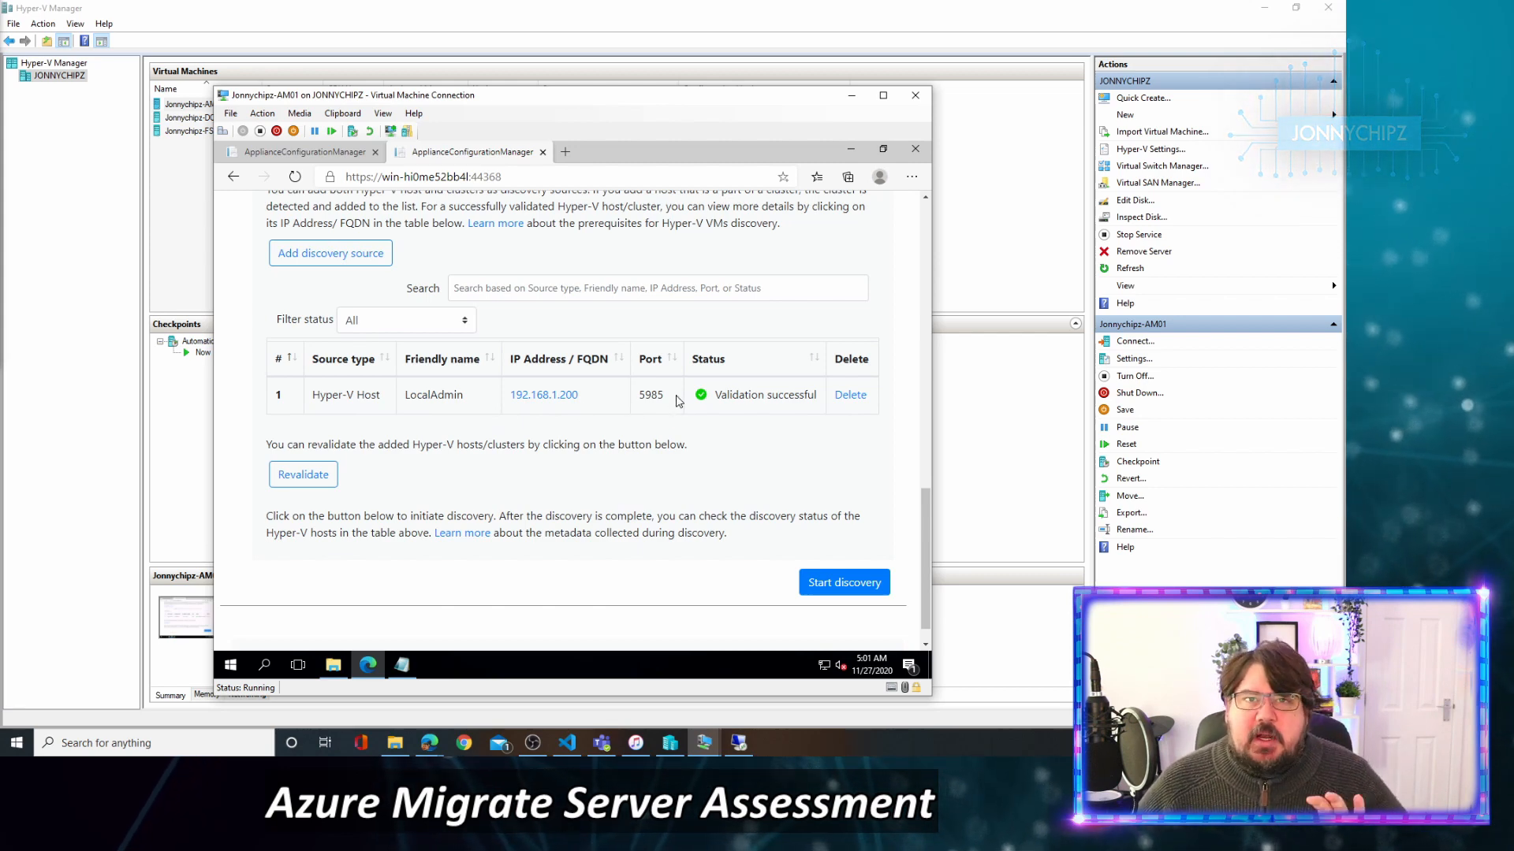
pyautogui.moveTo(668, 398); pyautogui.dragTo(640, 400)
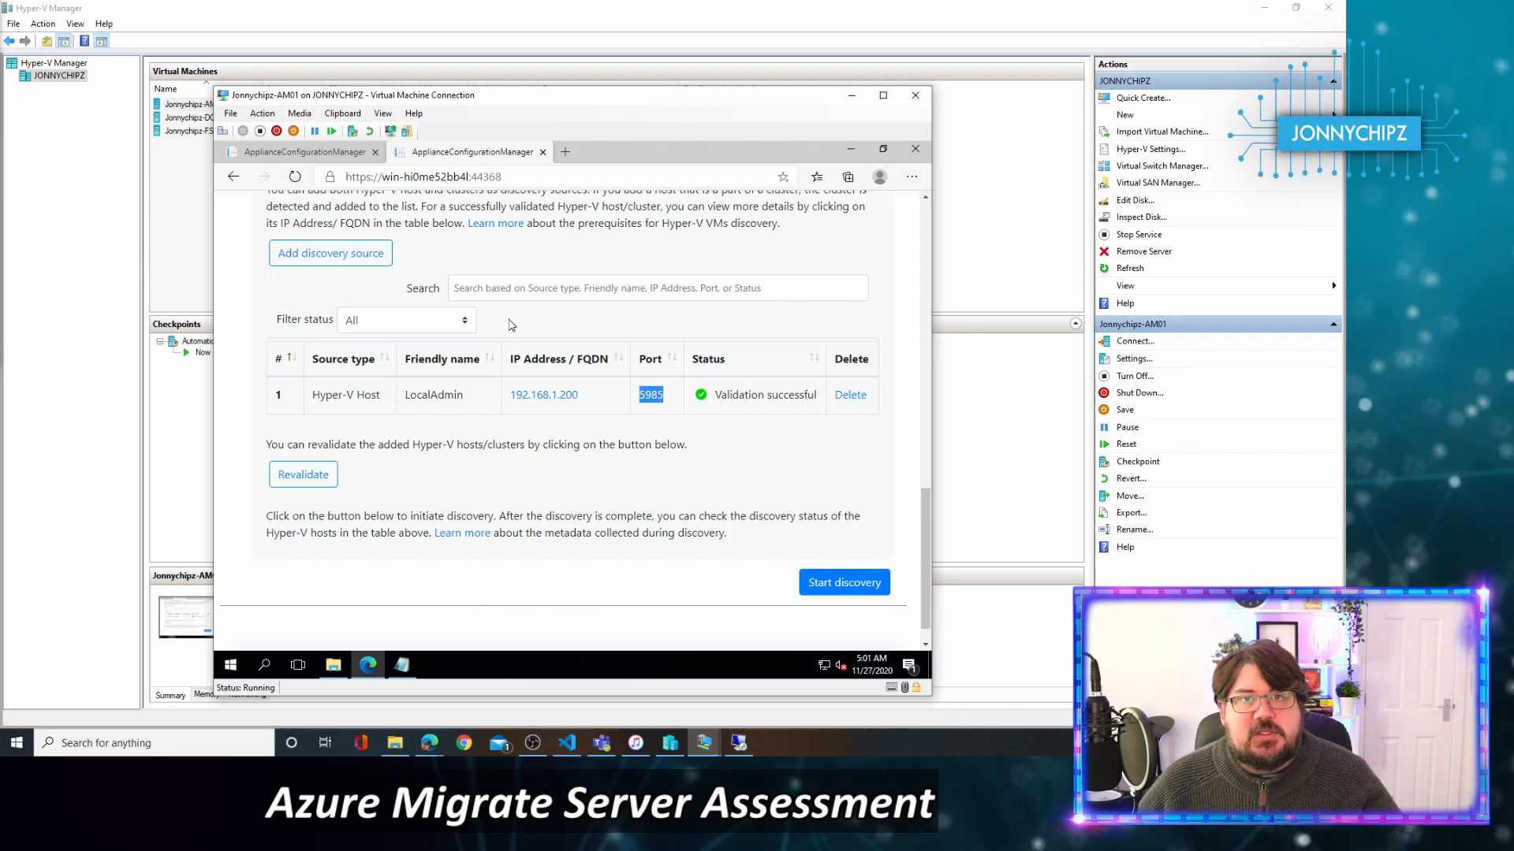
pyautogui.click(609, 400)
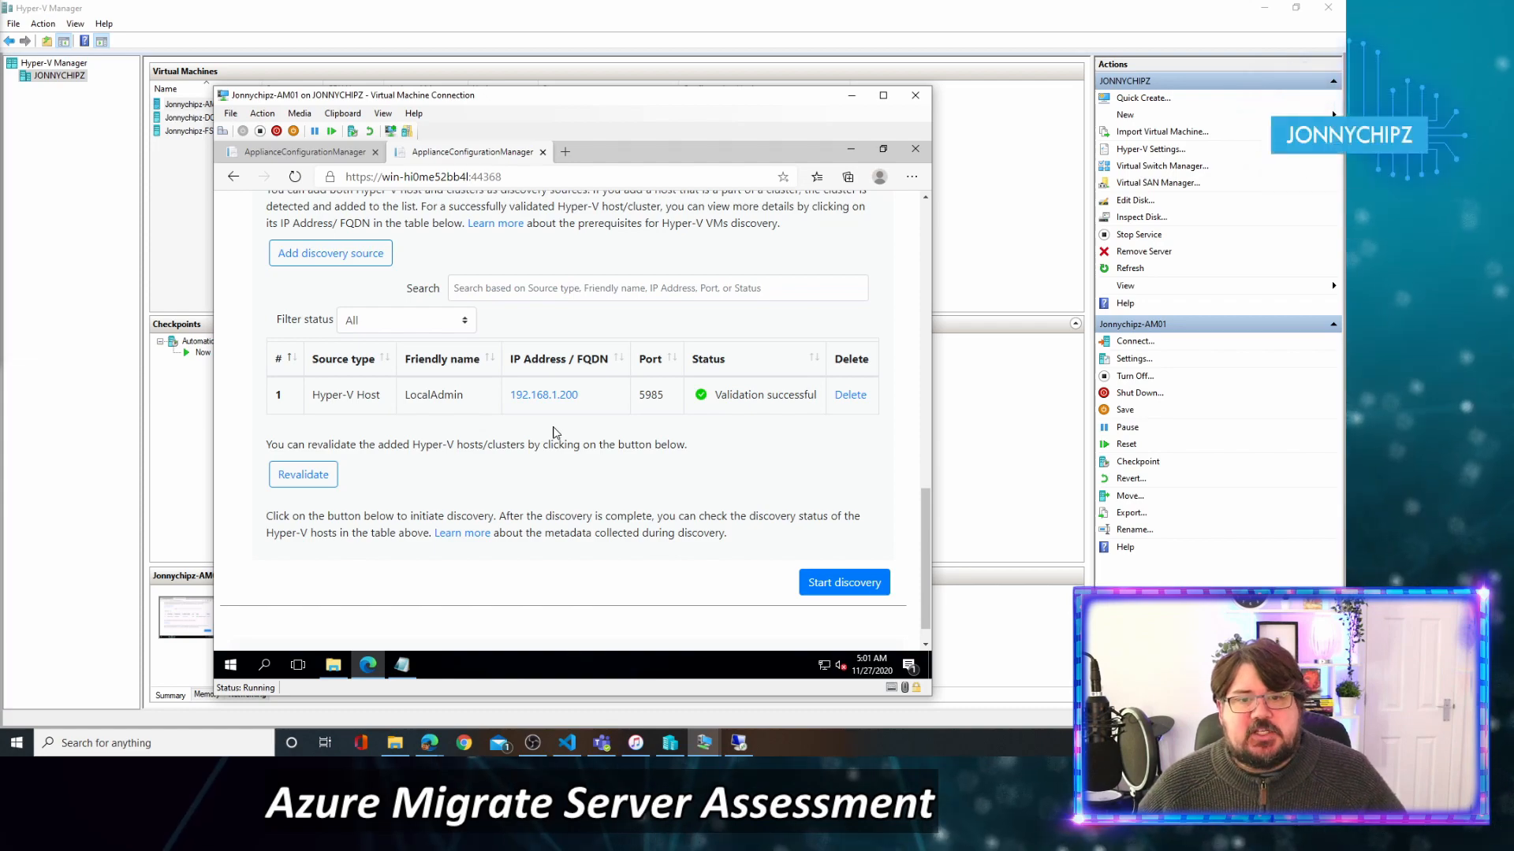
pyautogui.scroll(-1, 554, 432)
pyautogui.scroll(4, 554, 432)
pyautogui.scroll(10, 554, 432)
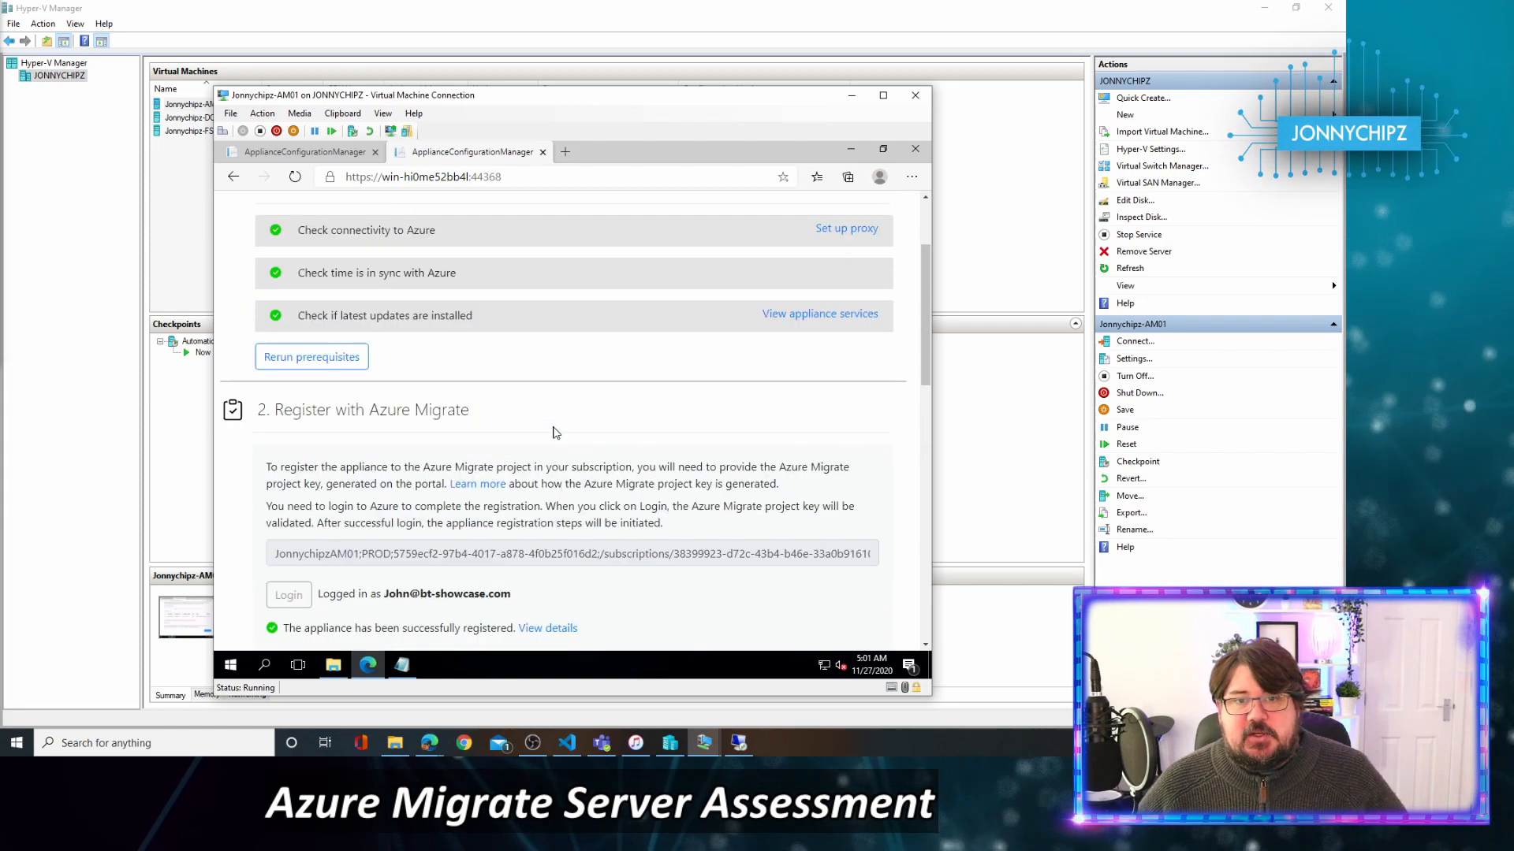
pyautogui.scroll(-15, 363, 390)
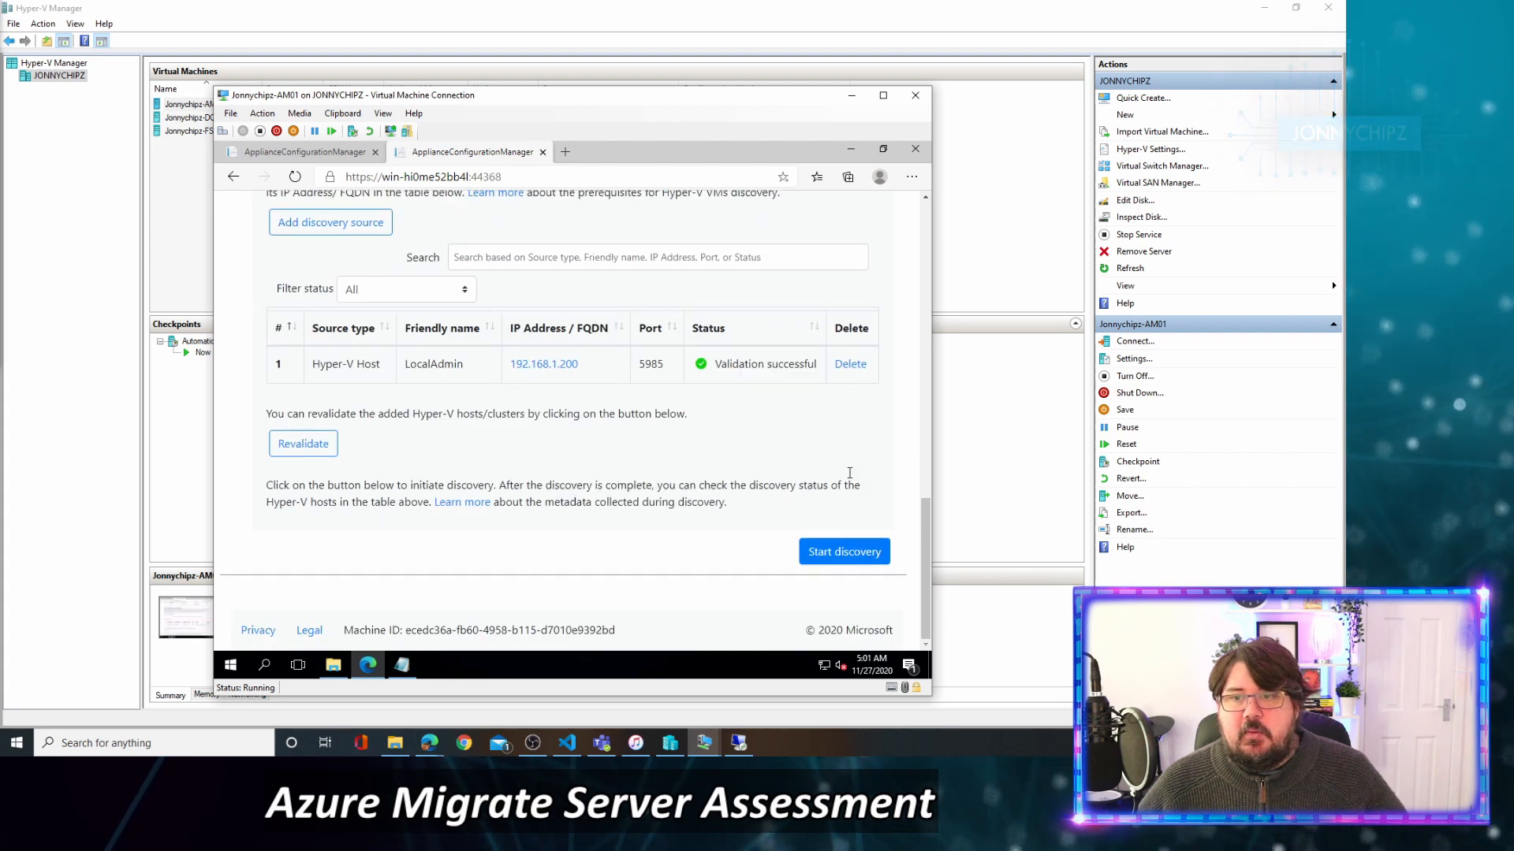
# Start discovery of virtual machines on Hyper-V host 192.168.1.200.
pyautogui.click(851, 557)
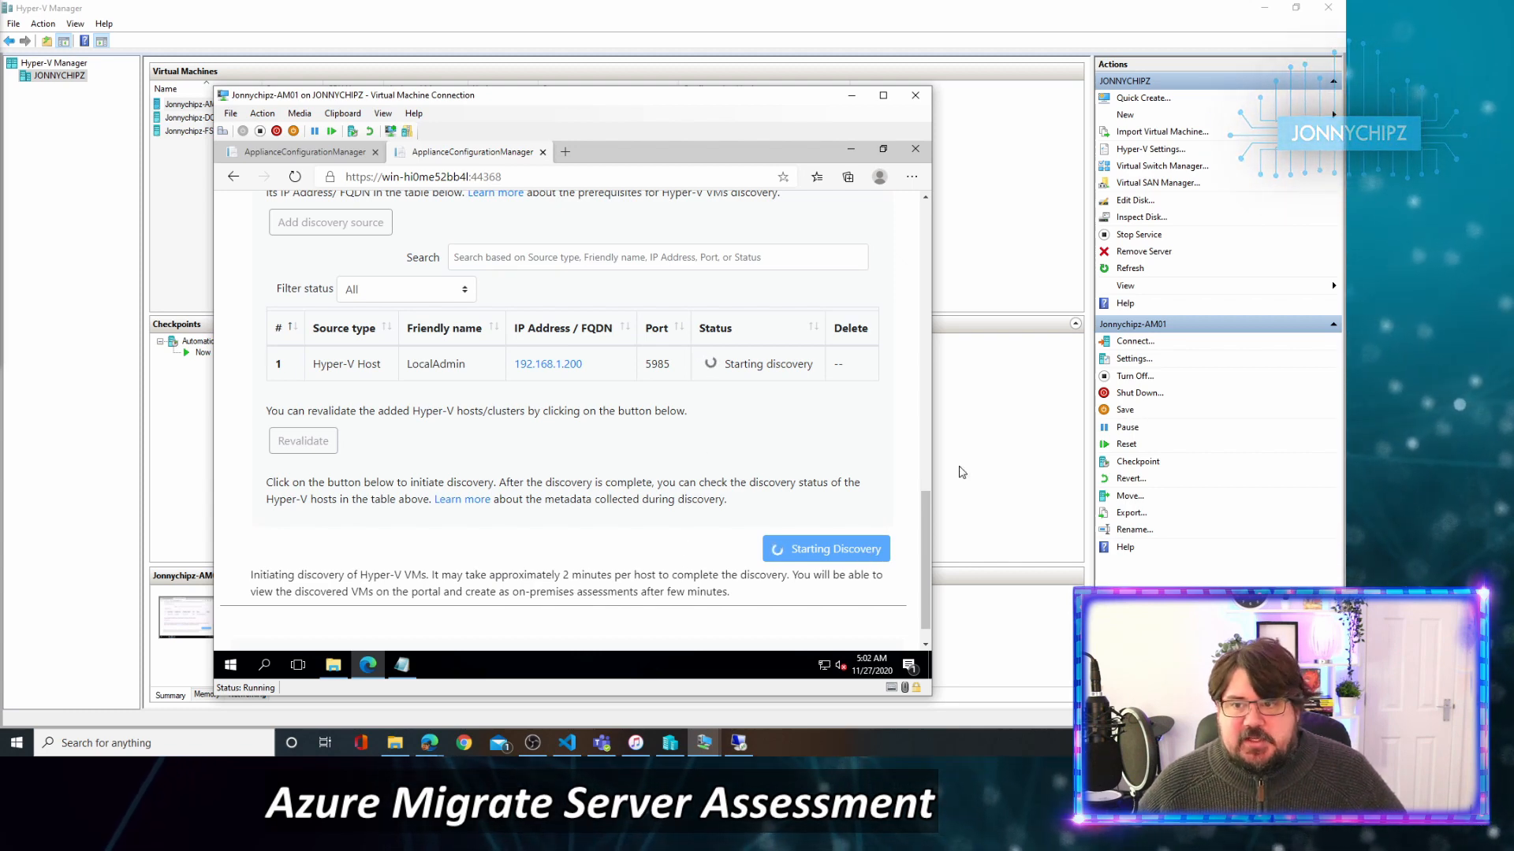
# Switch to the Azure portal and return to the Azure Migrate servers overview showing 3 discovered servers.
pyautogui.moveTo(426, 747)
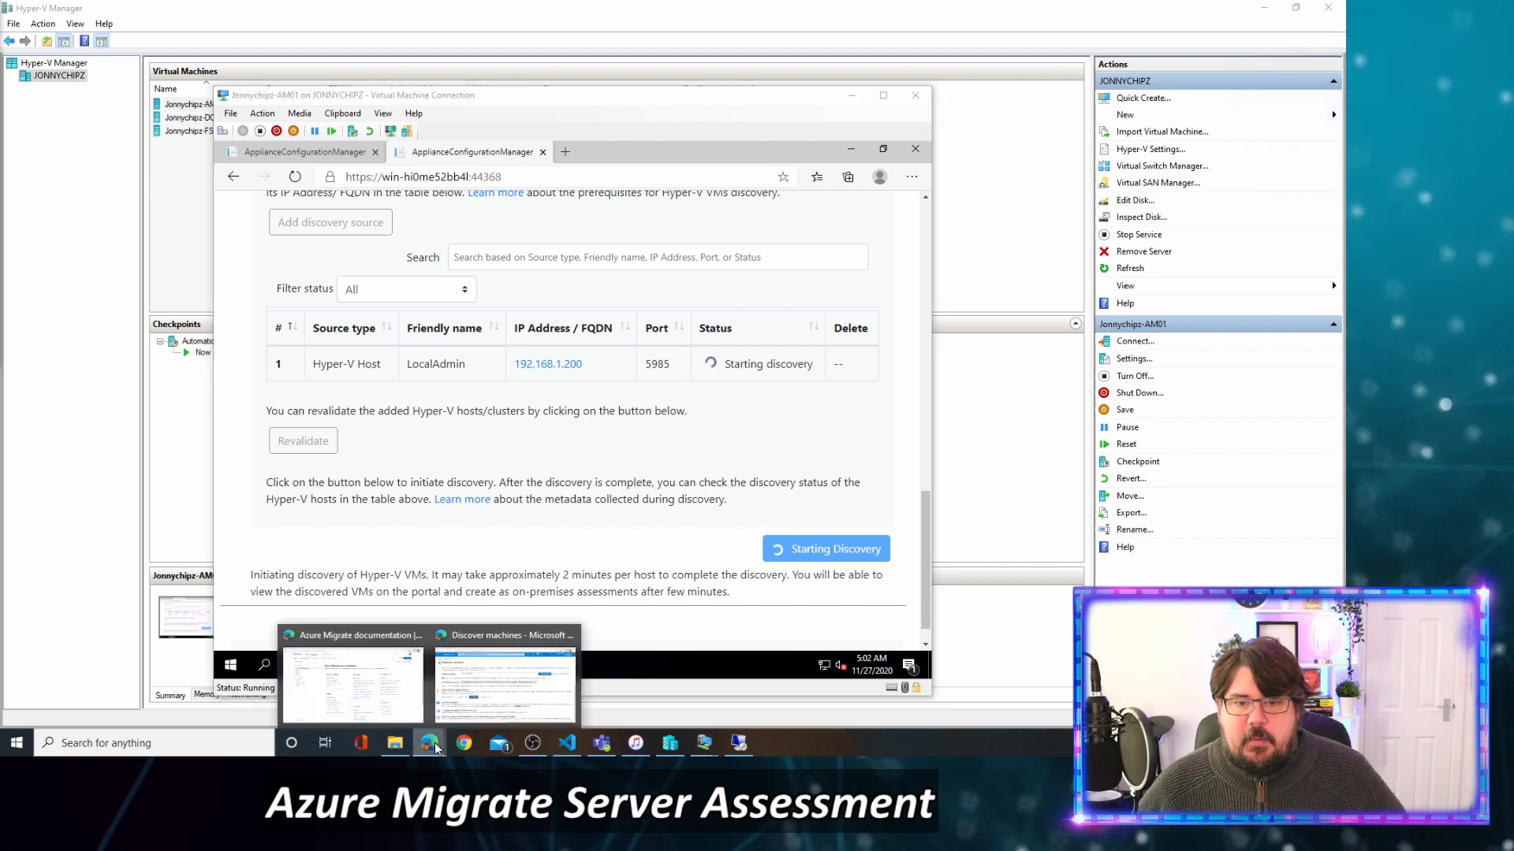
pyautogui.click(485, 680)
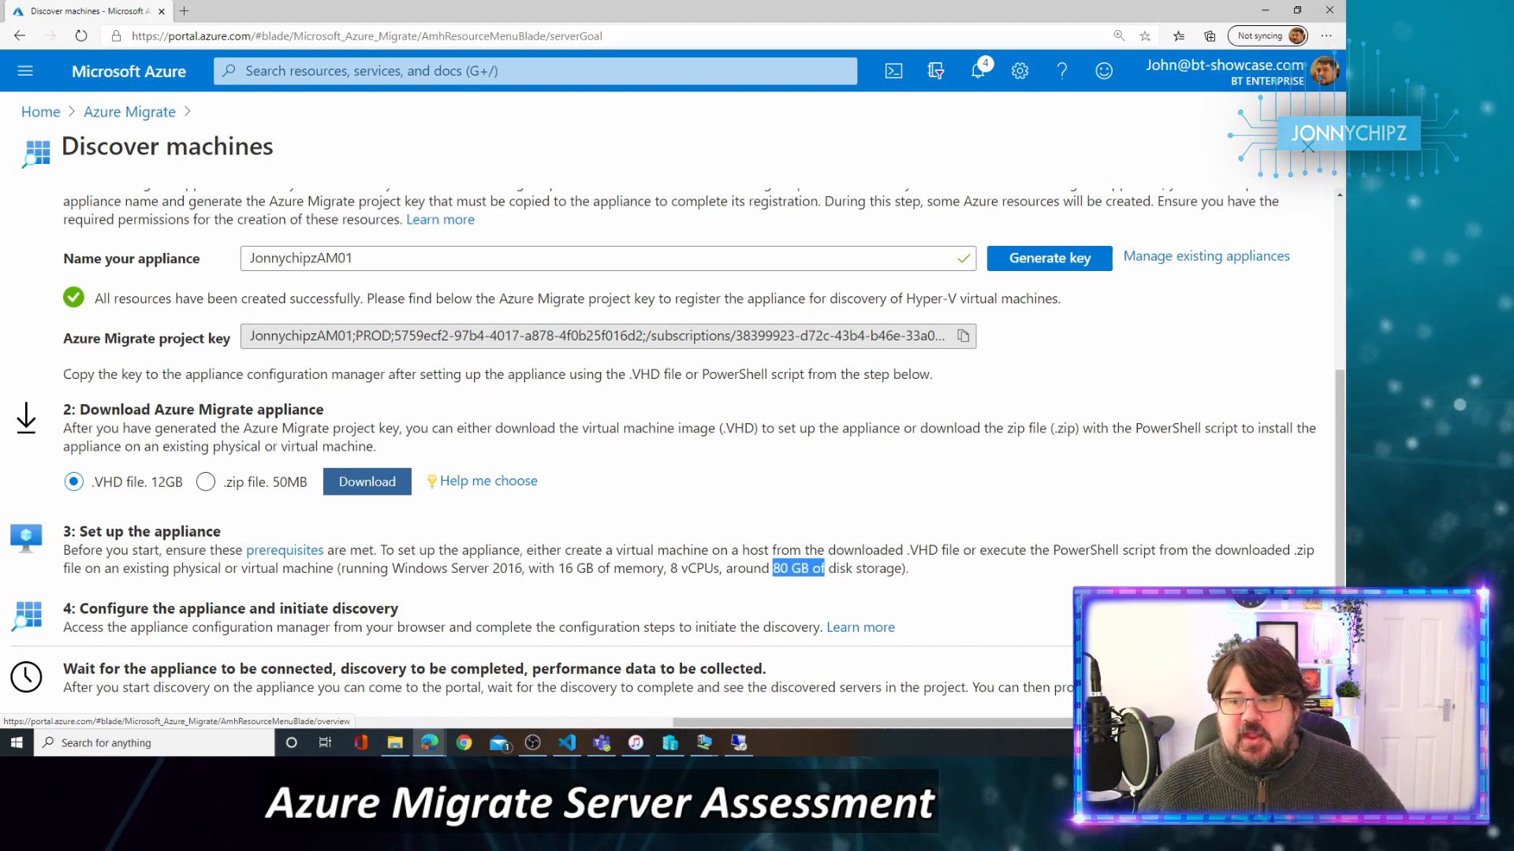
pyautogui.click(129, 112)
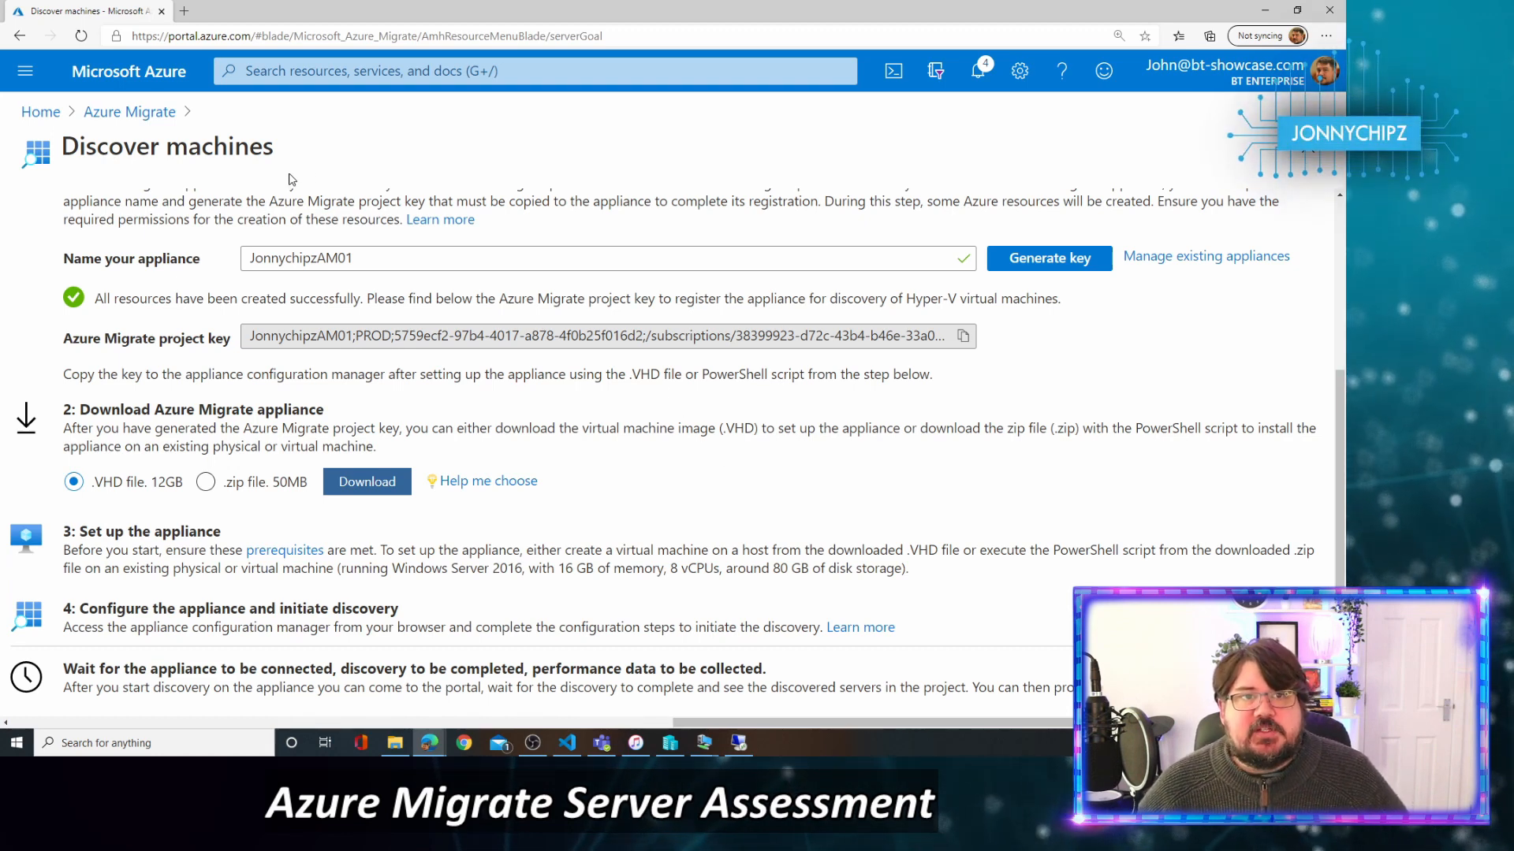
pyautogui.click(129, 112)
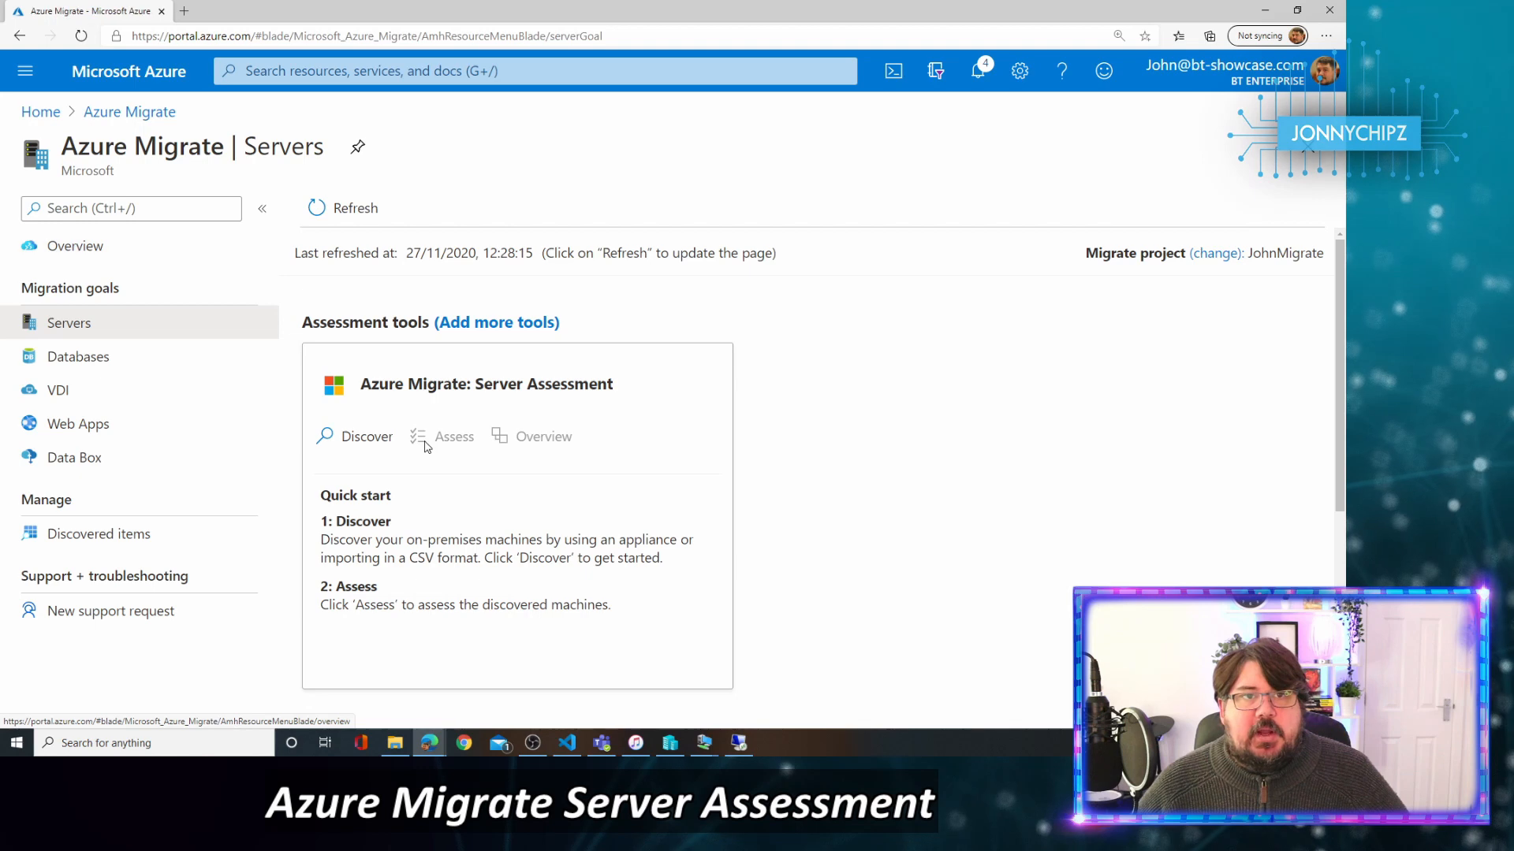
pyautogui.click(379, 447)
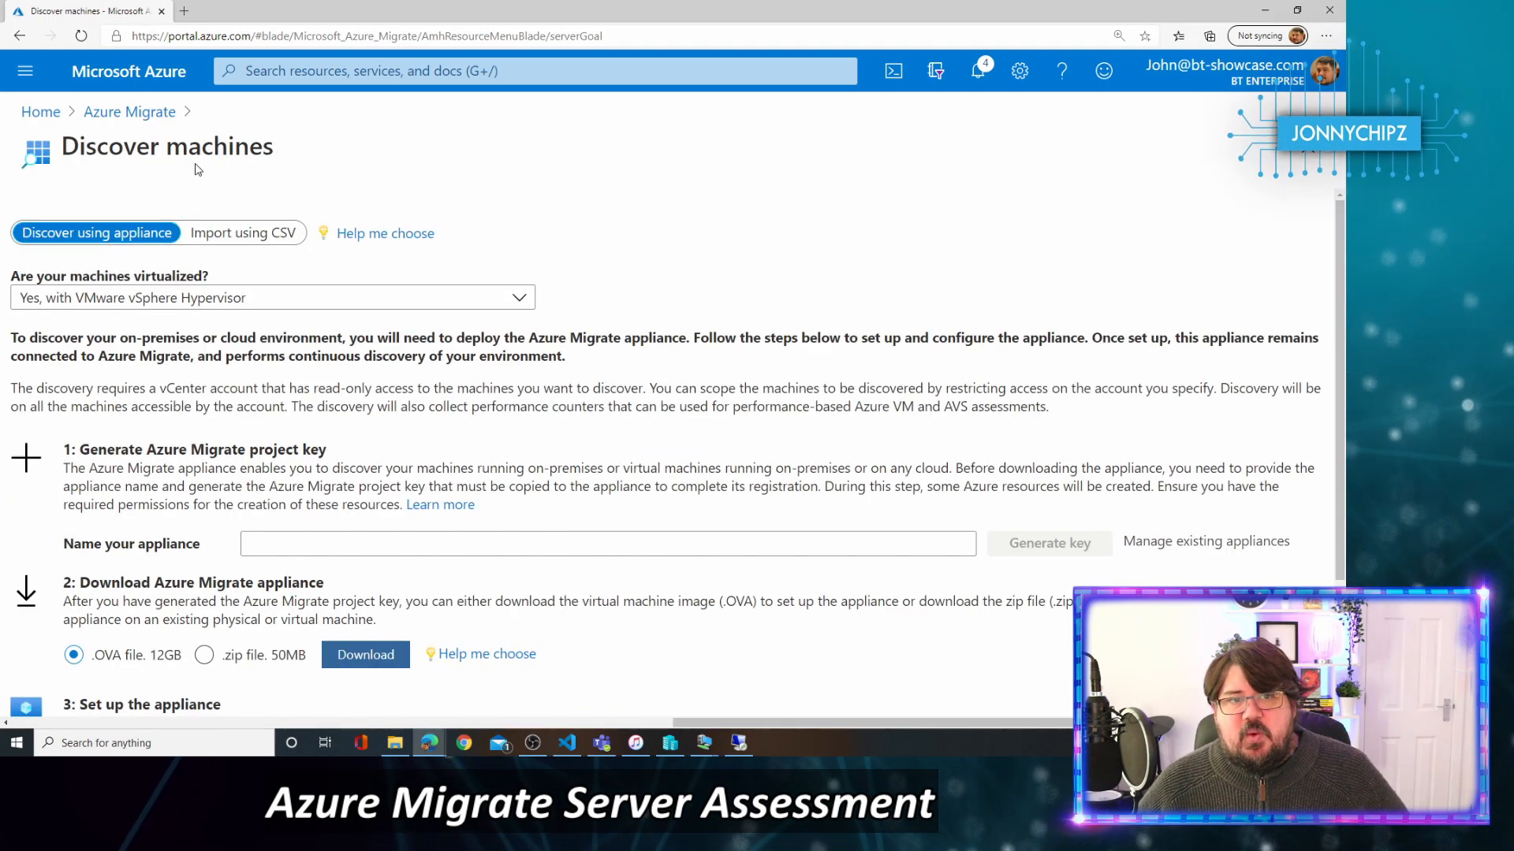
pyautogui.click(130, 112)
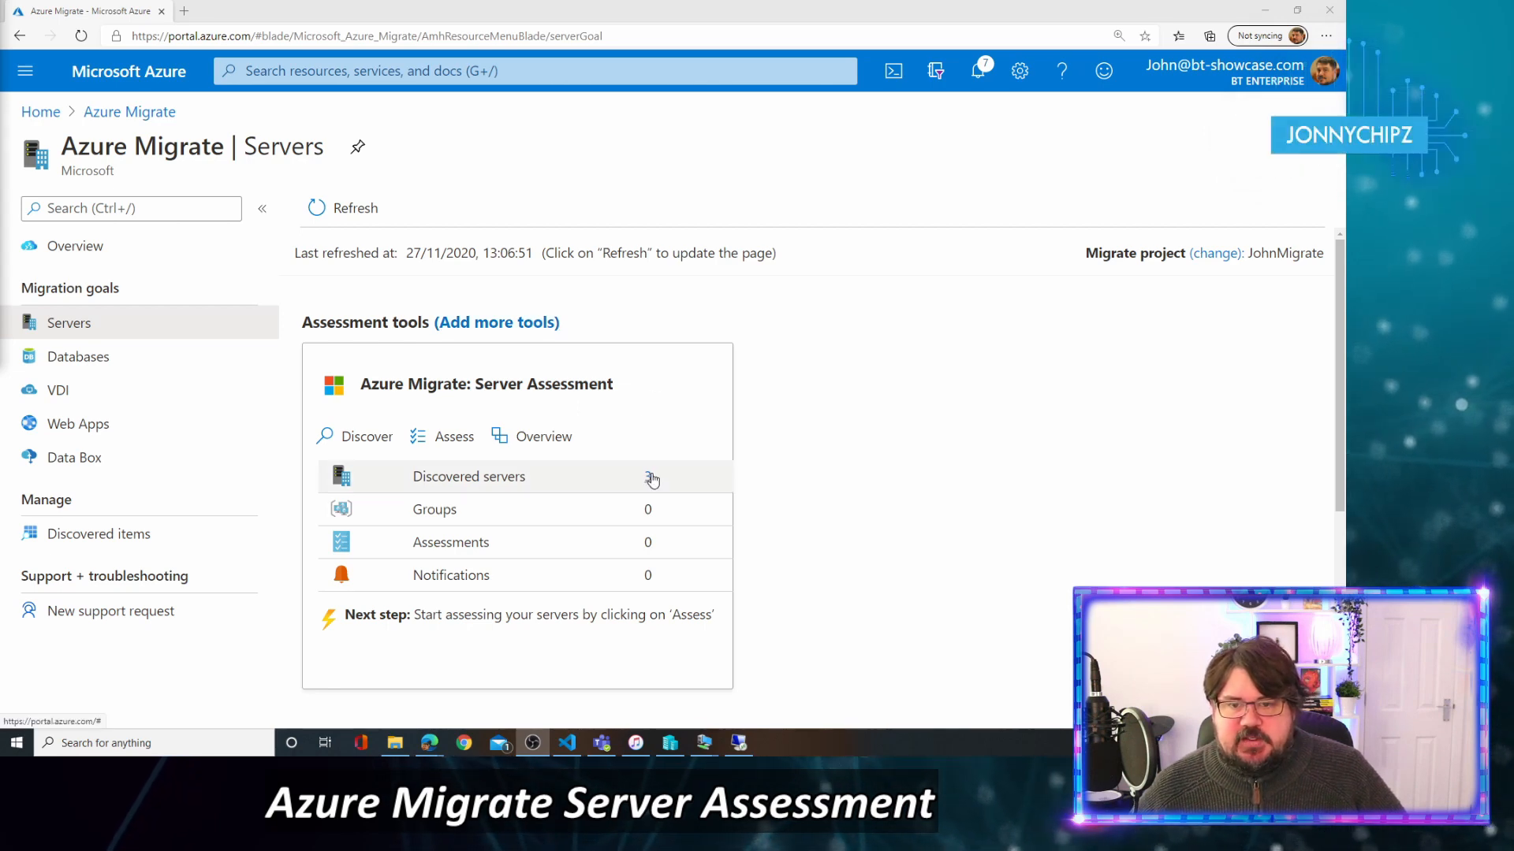
pyautogui.click(672, 747)
pyautogui.click(672, 747)
pyautogui.moveTo(704, 748)
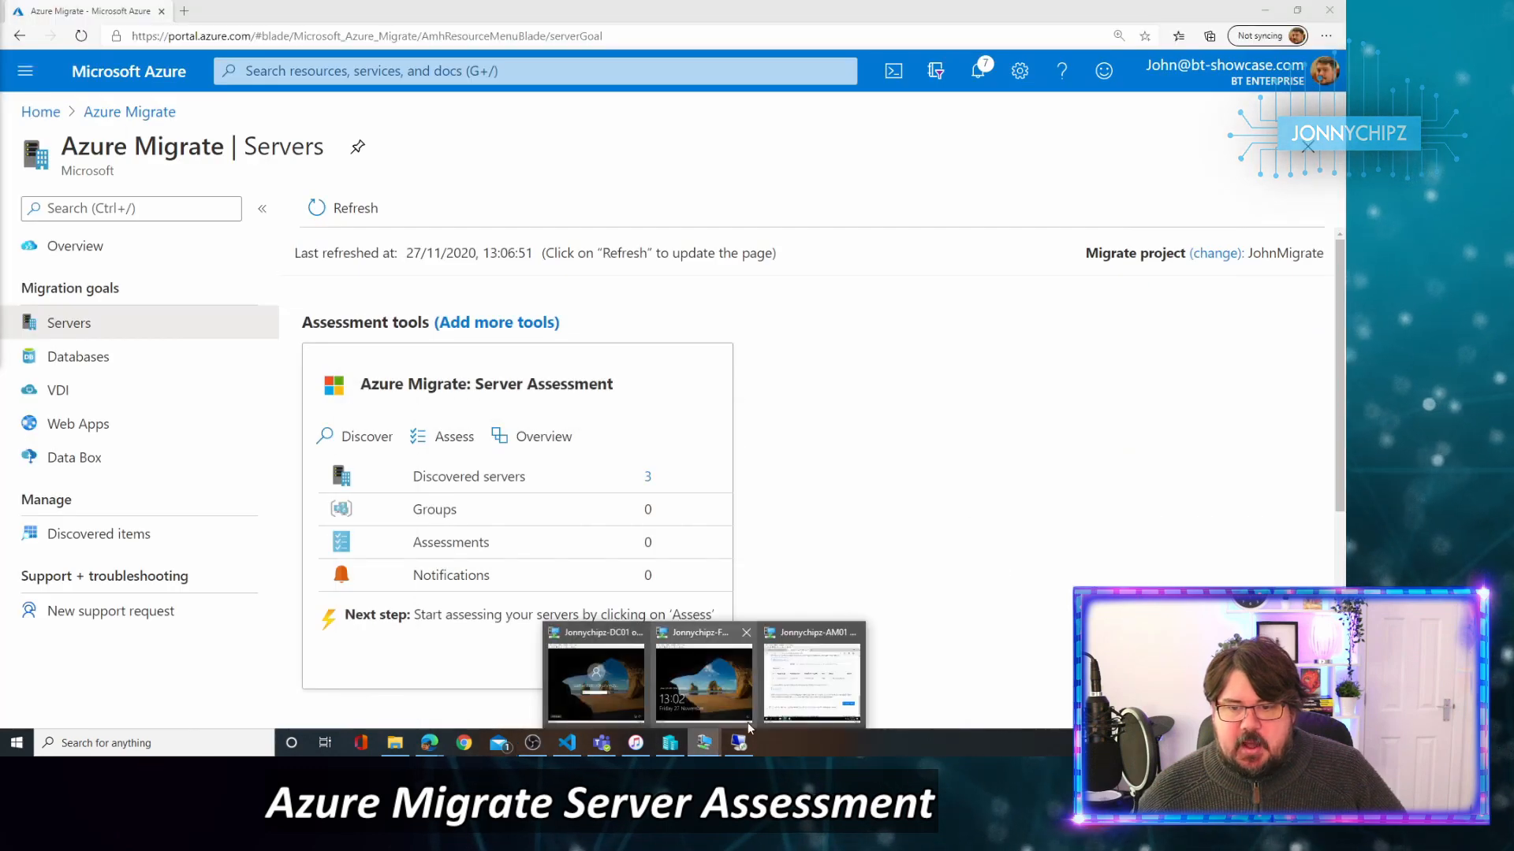
pyautogui.click(800, 694)
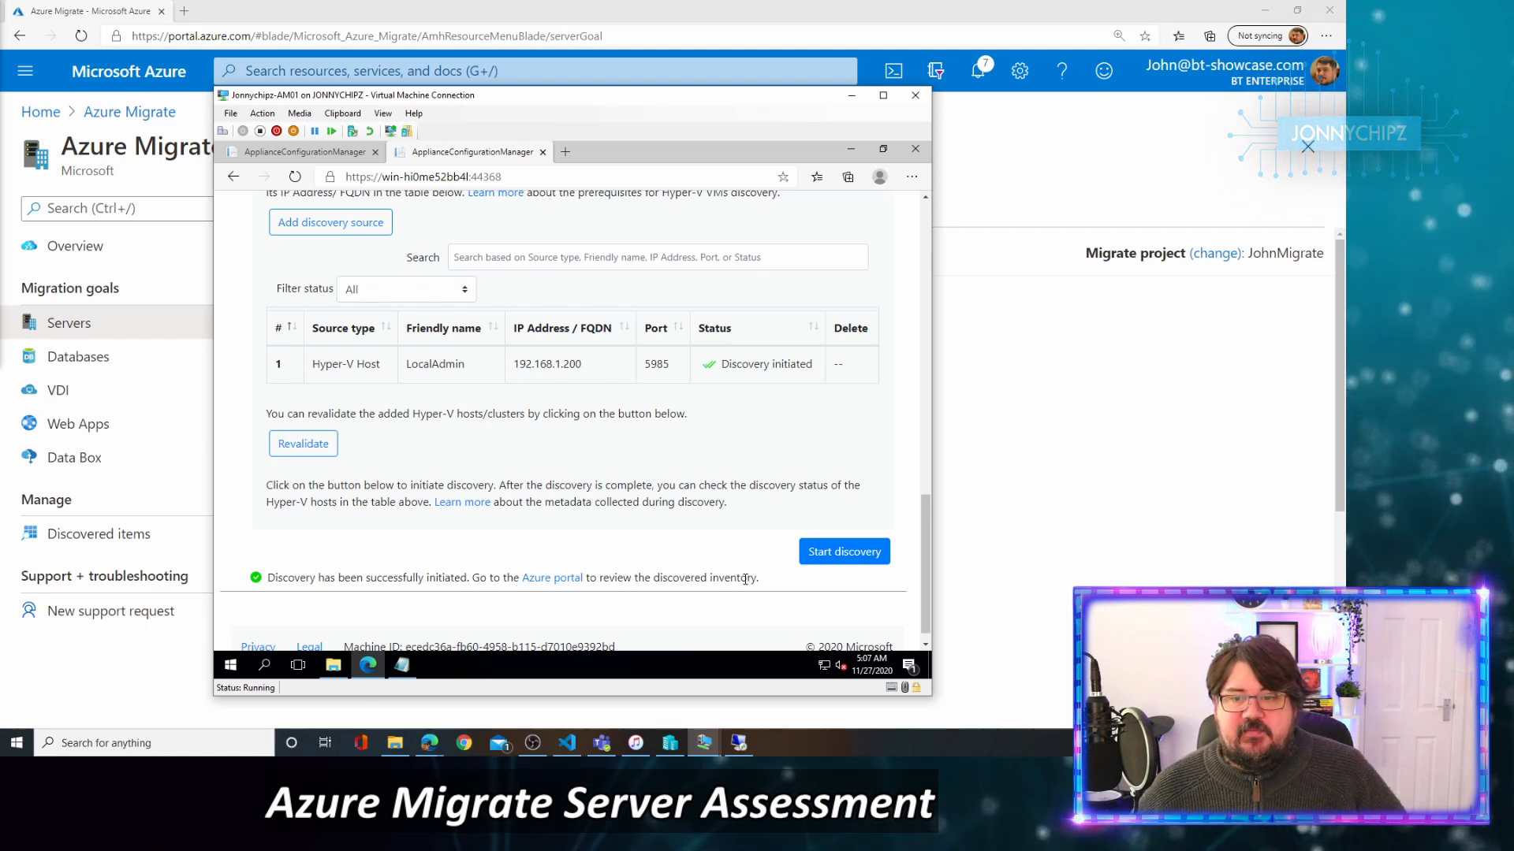
pyautogui.click(1185, 465)
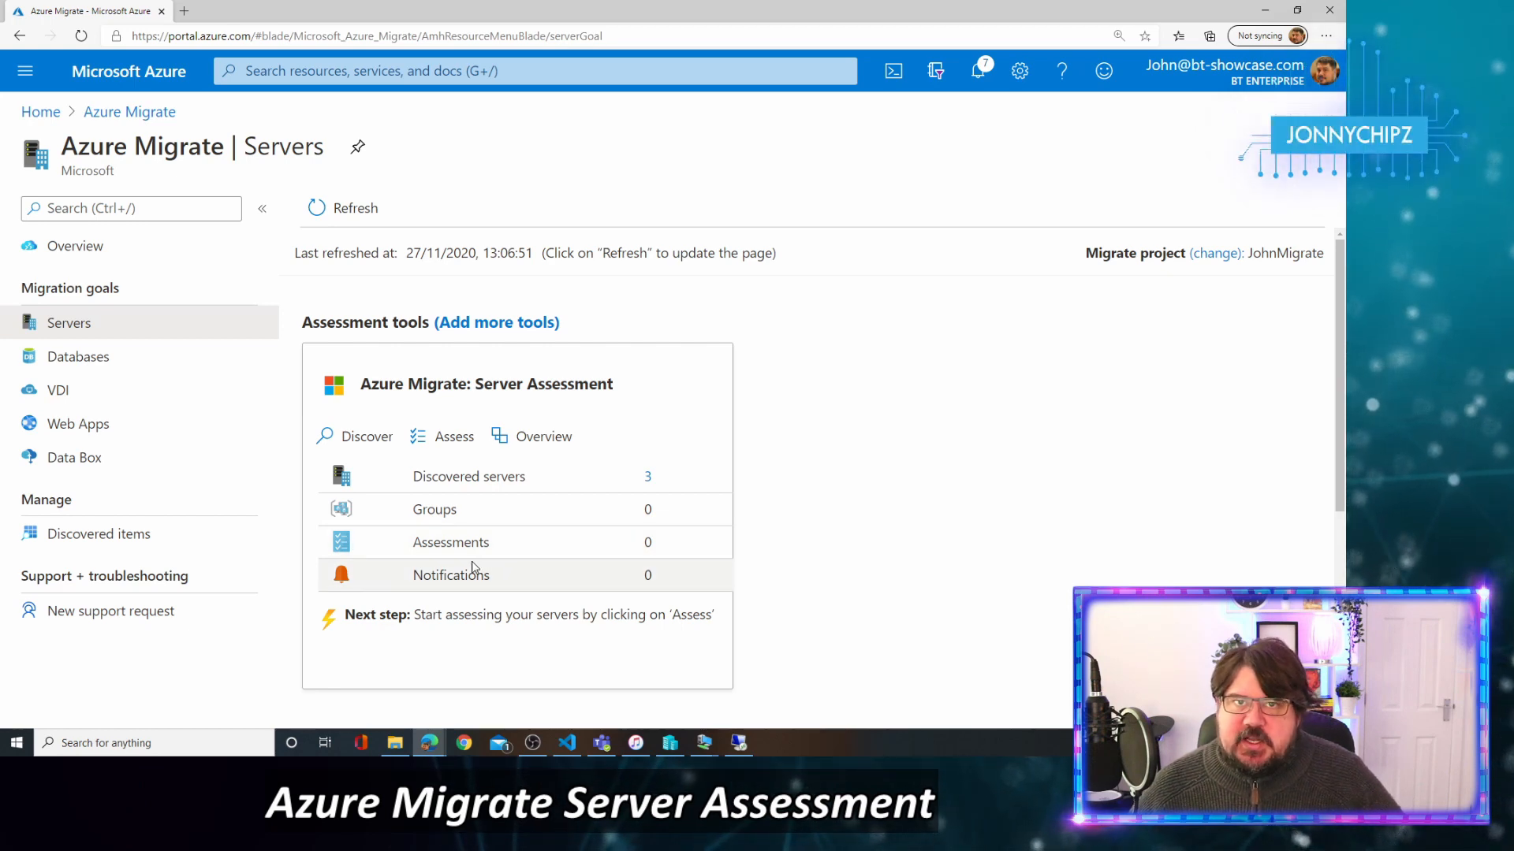
pyautogui.scroll(-3, 473, 568)
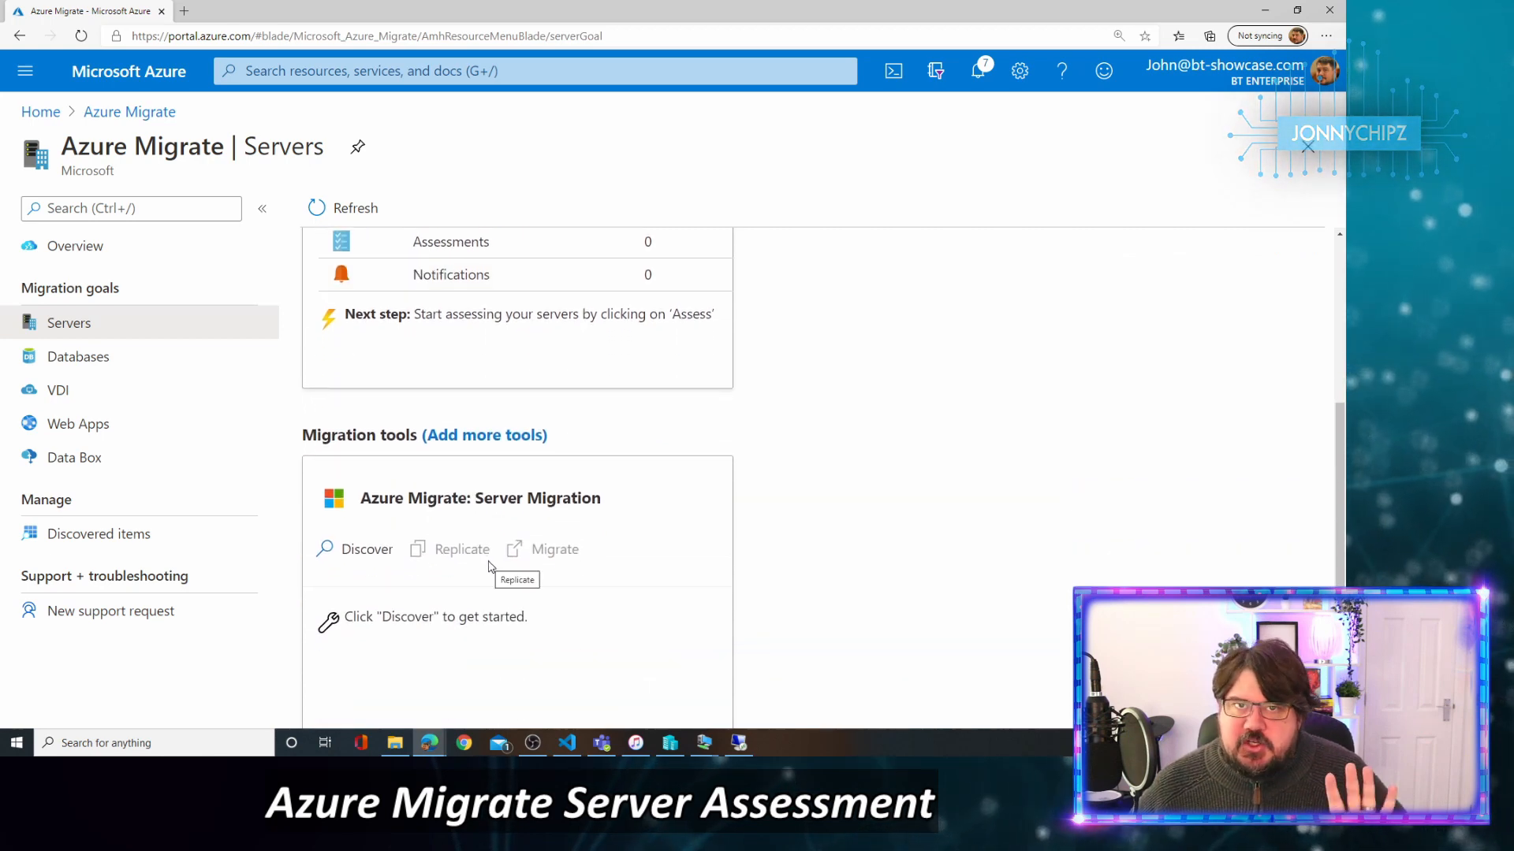
pyautogui.scroll(3, 489, 566)
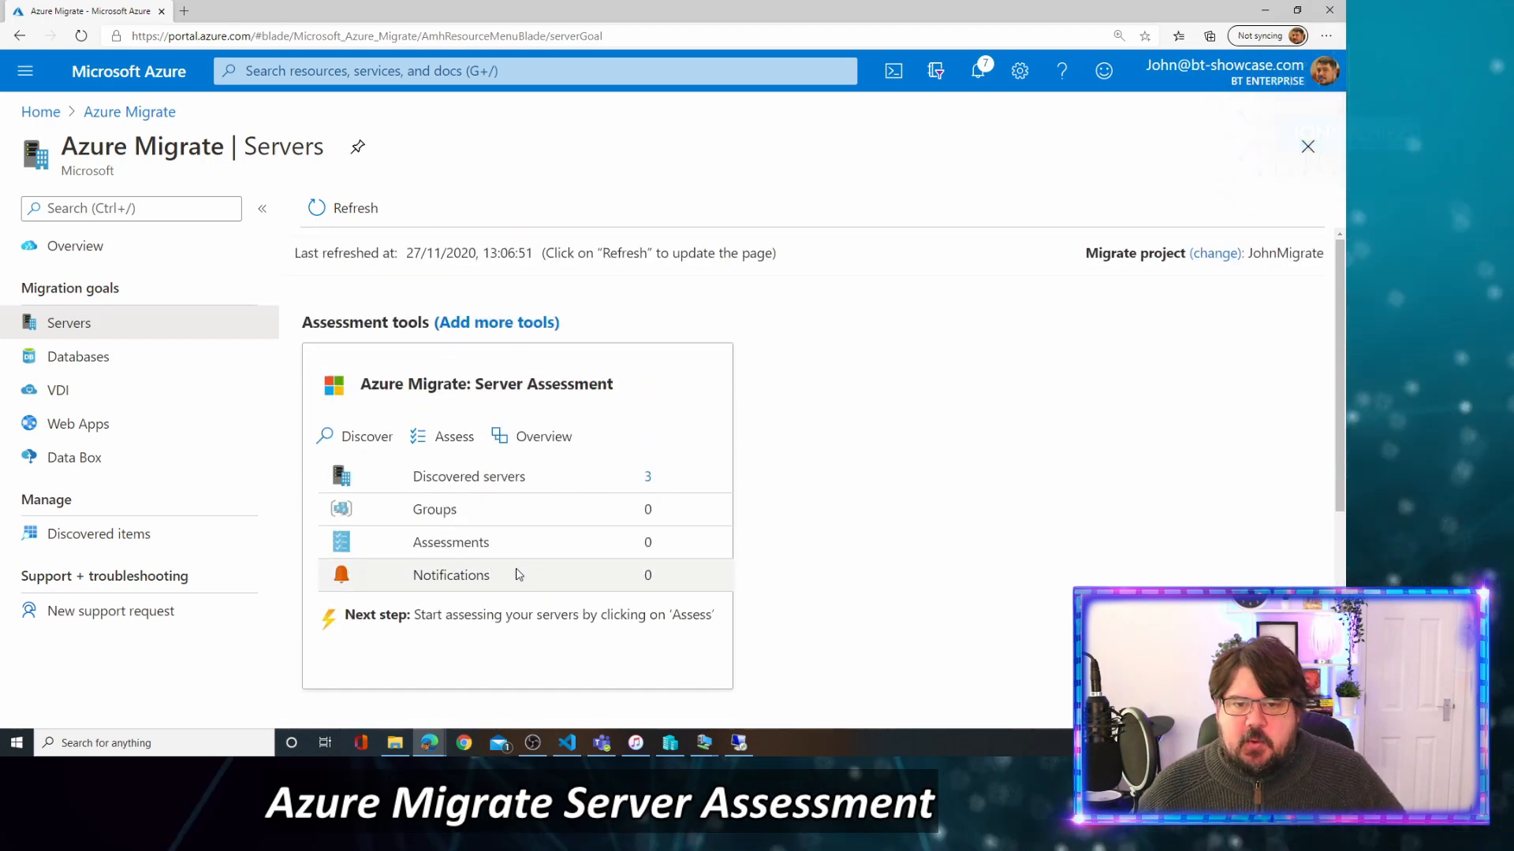
# Show the three discovered servers (FS01, AM01, DC01), review their cores, and check the Dependency analysis options.
pyautogui.click(648, 478)
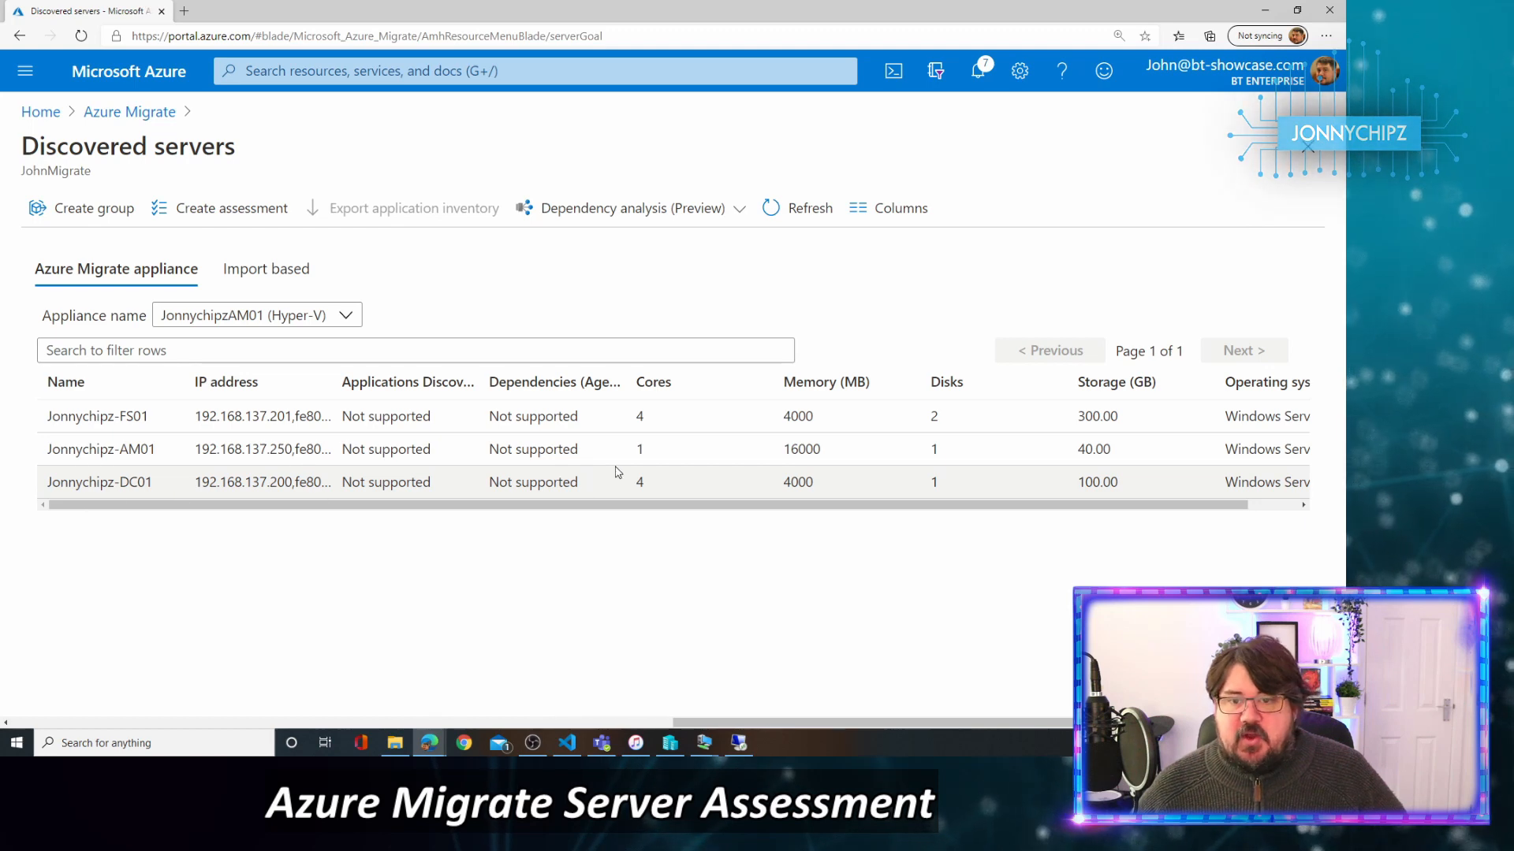
pyautogui.doubleClick(644, 451)
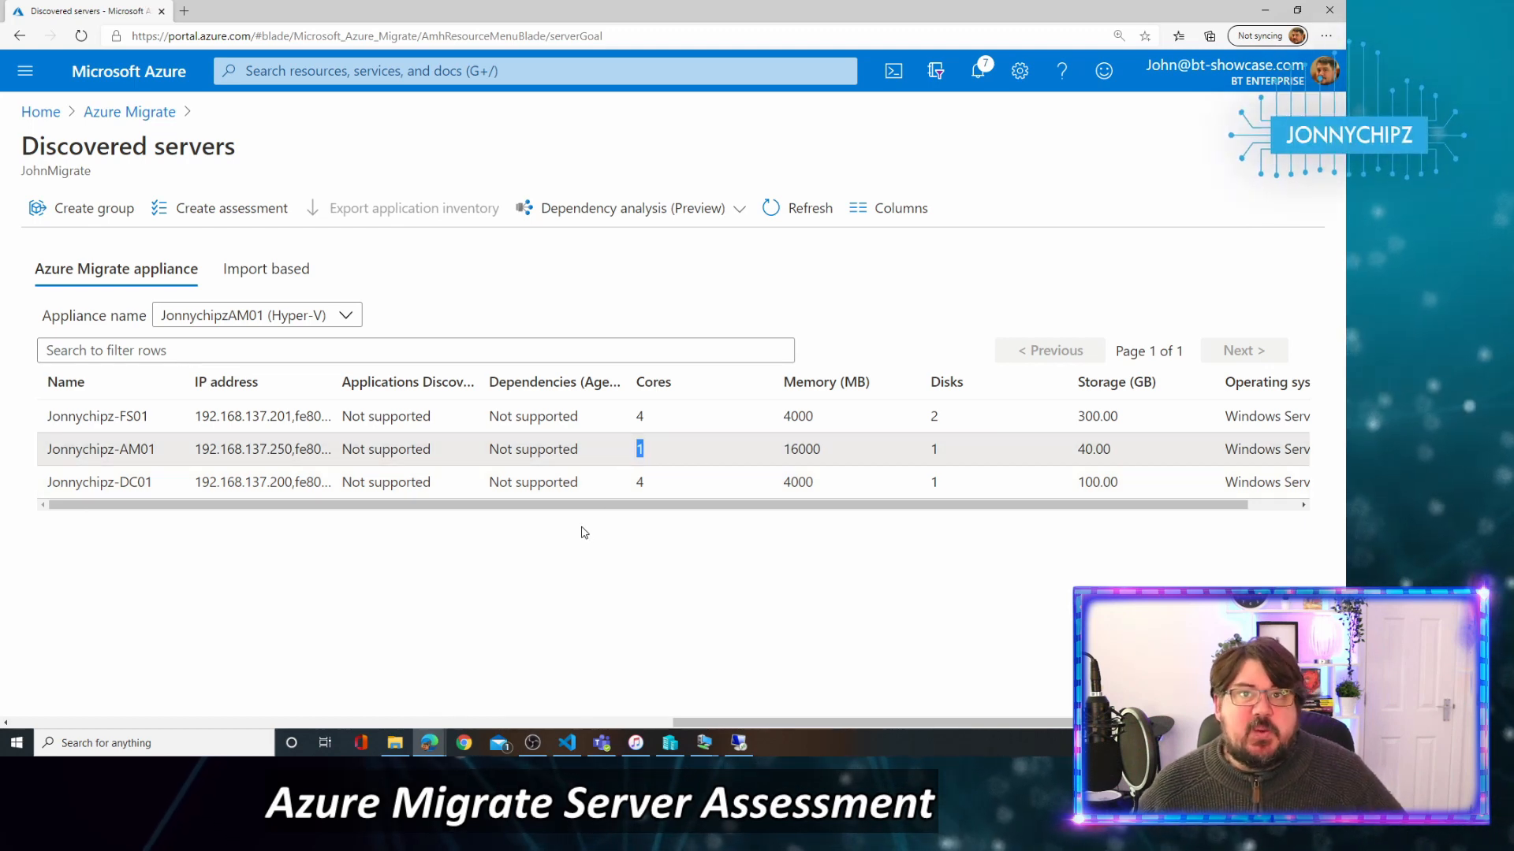
pyautogui.click(648, 460)
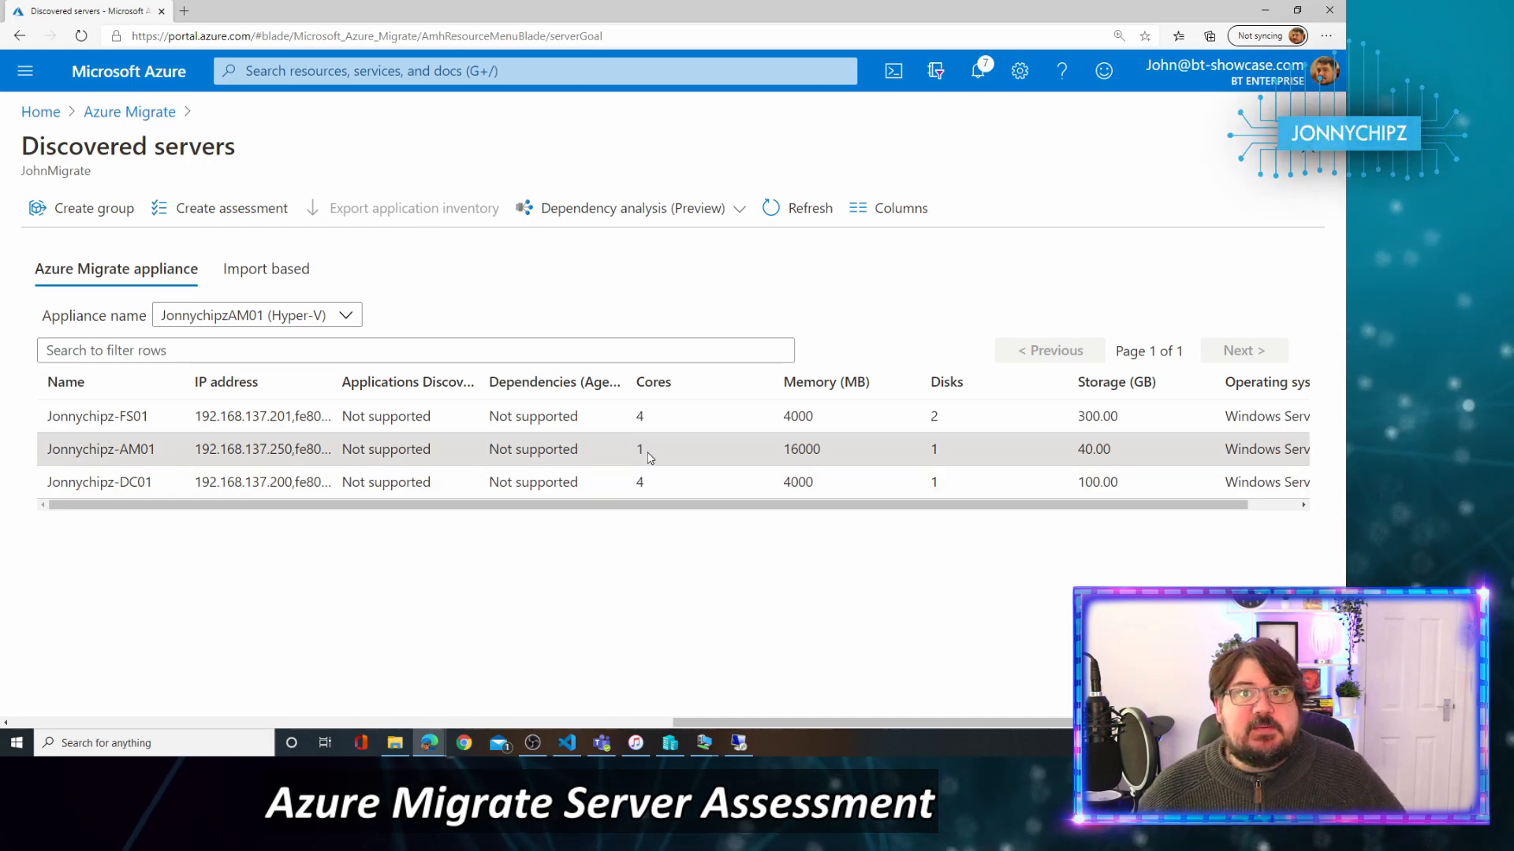
pyautogui.doubleClick(643, 451)
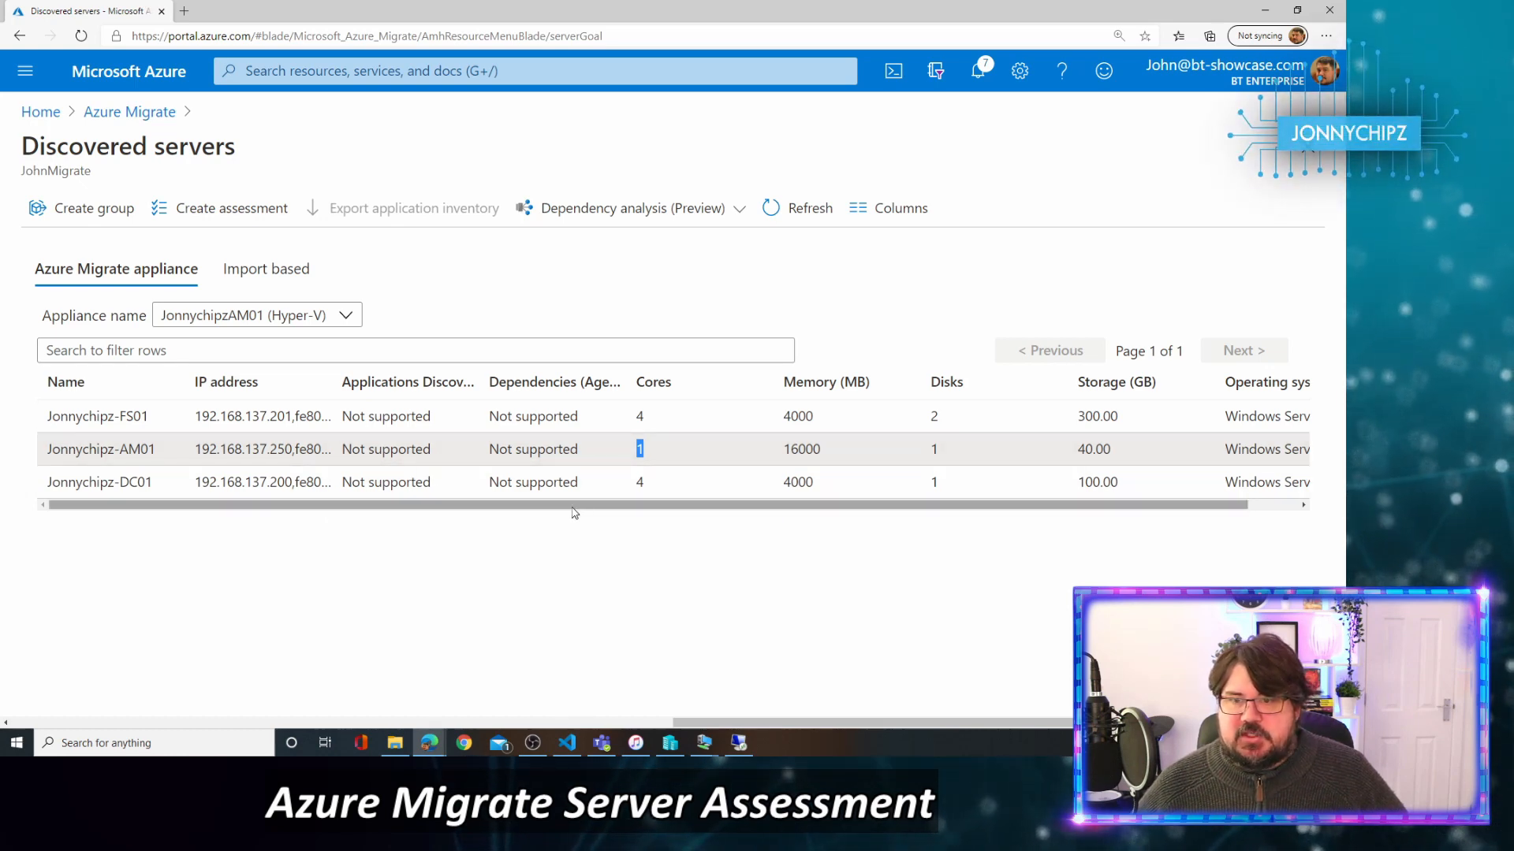
pyautogui.moveTo(572, 506)
pyautogui.mouseDown()
pyautogui.moveTo(795, 510)
pyautogui.moveTo(578, 521)
pyautogui.mouseUp()
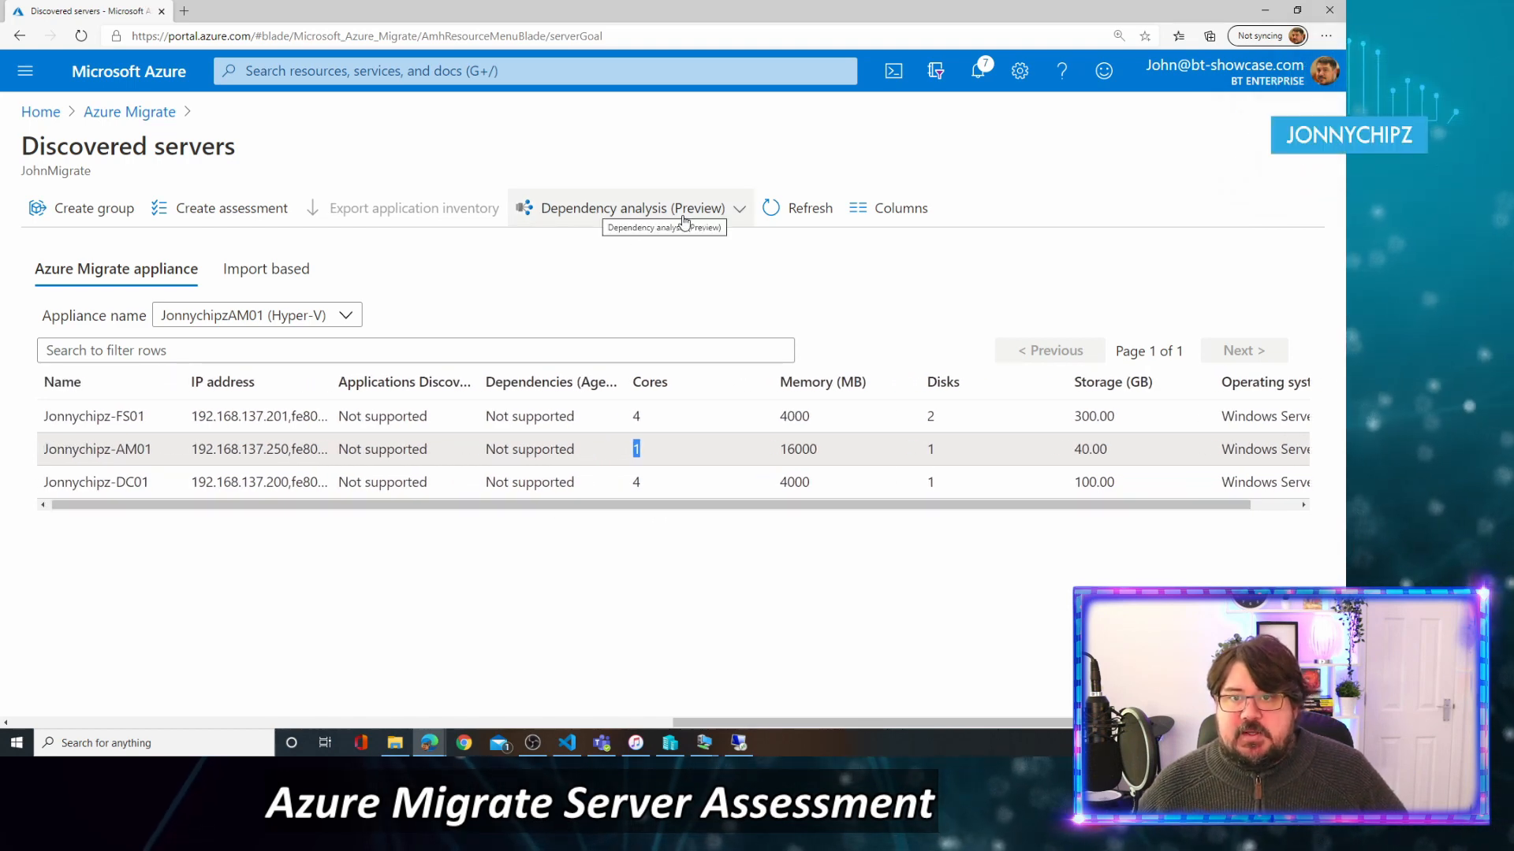
pyautogui.click(740, 211)
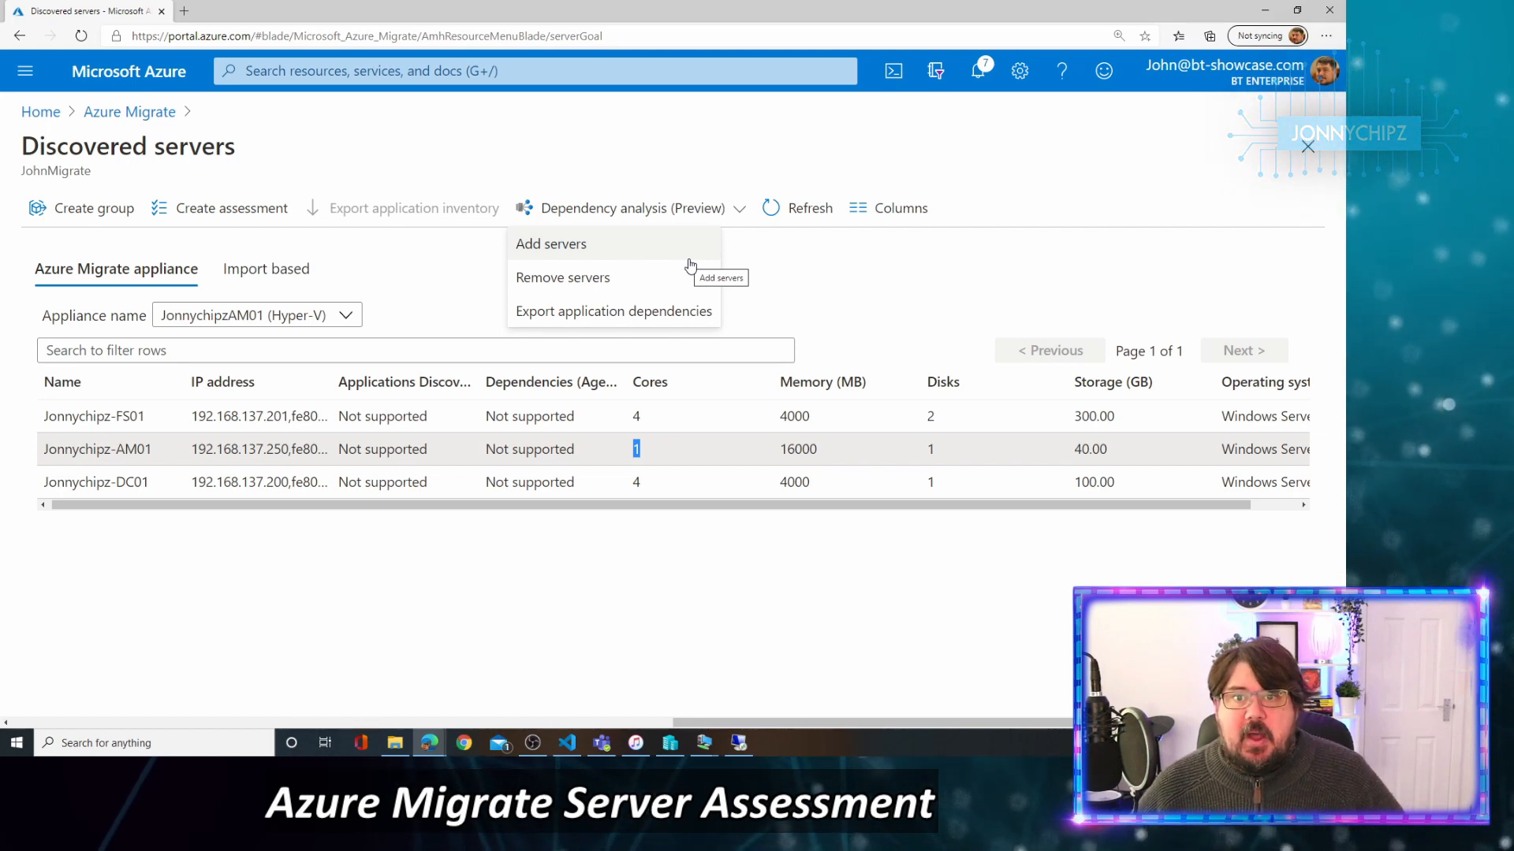
pyautogui.click(802, 272)
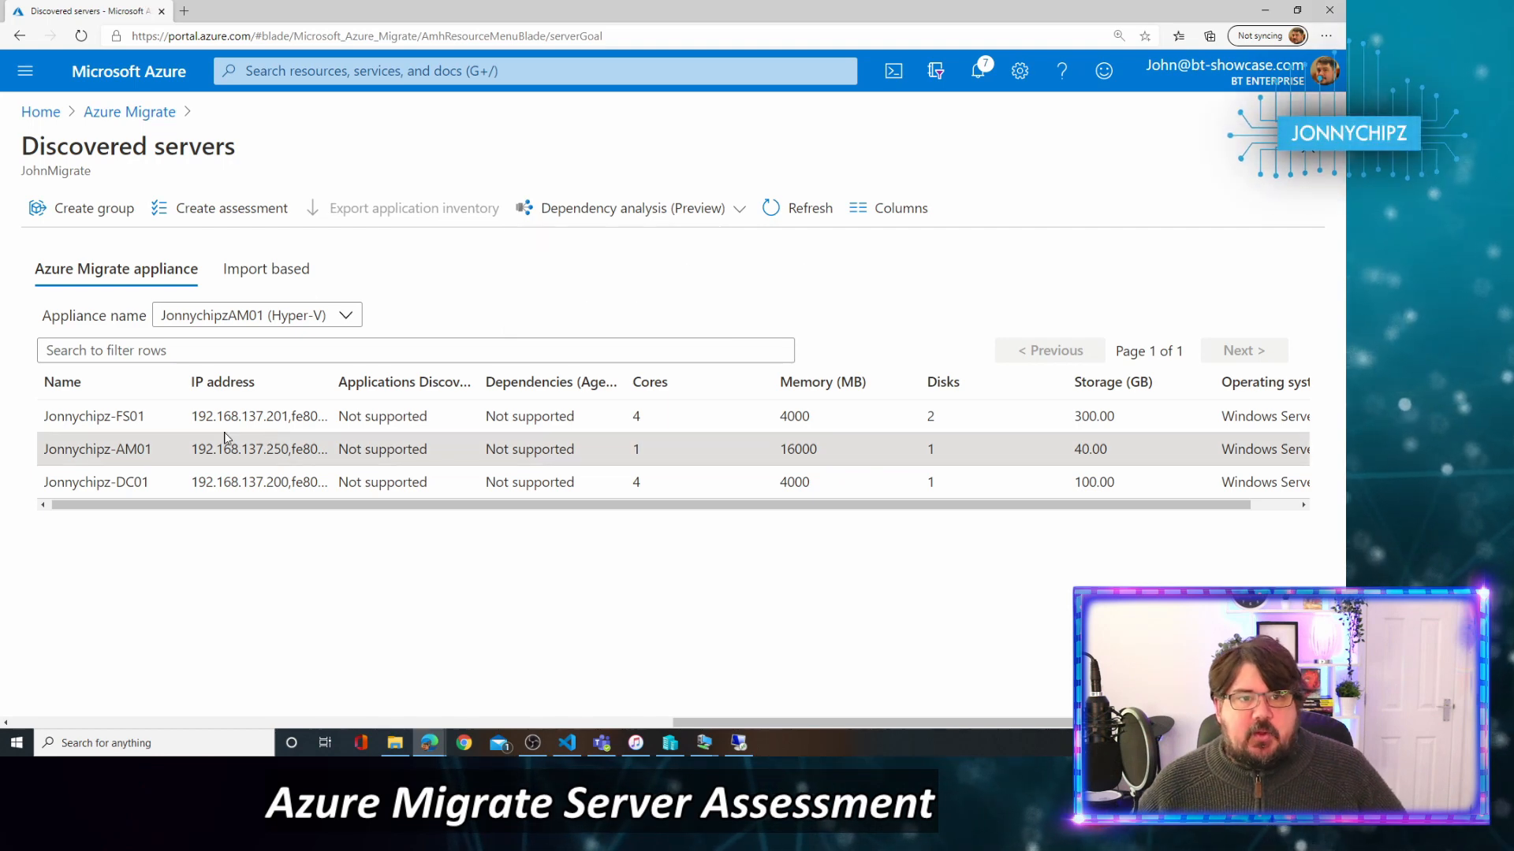
# Create the appliance-sourced group 'Jonnychipz Servers' containing Jonnychipz-FS01 and Jonnychipz-DC01.
pyautogui.click(89, 216)
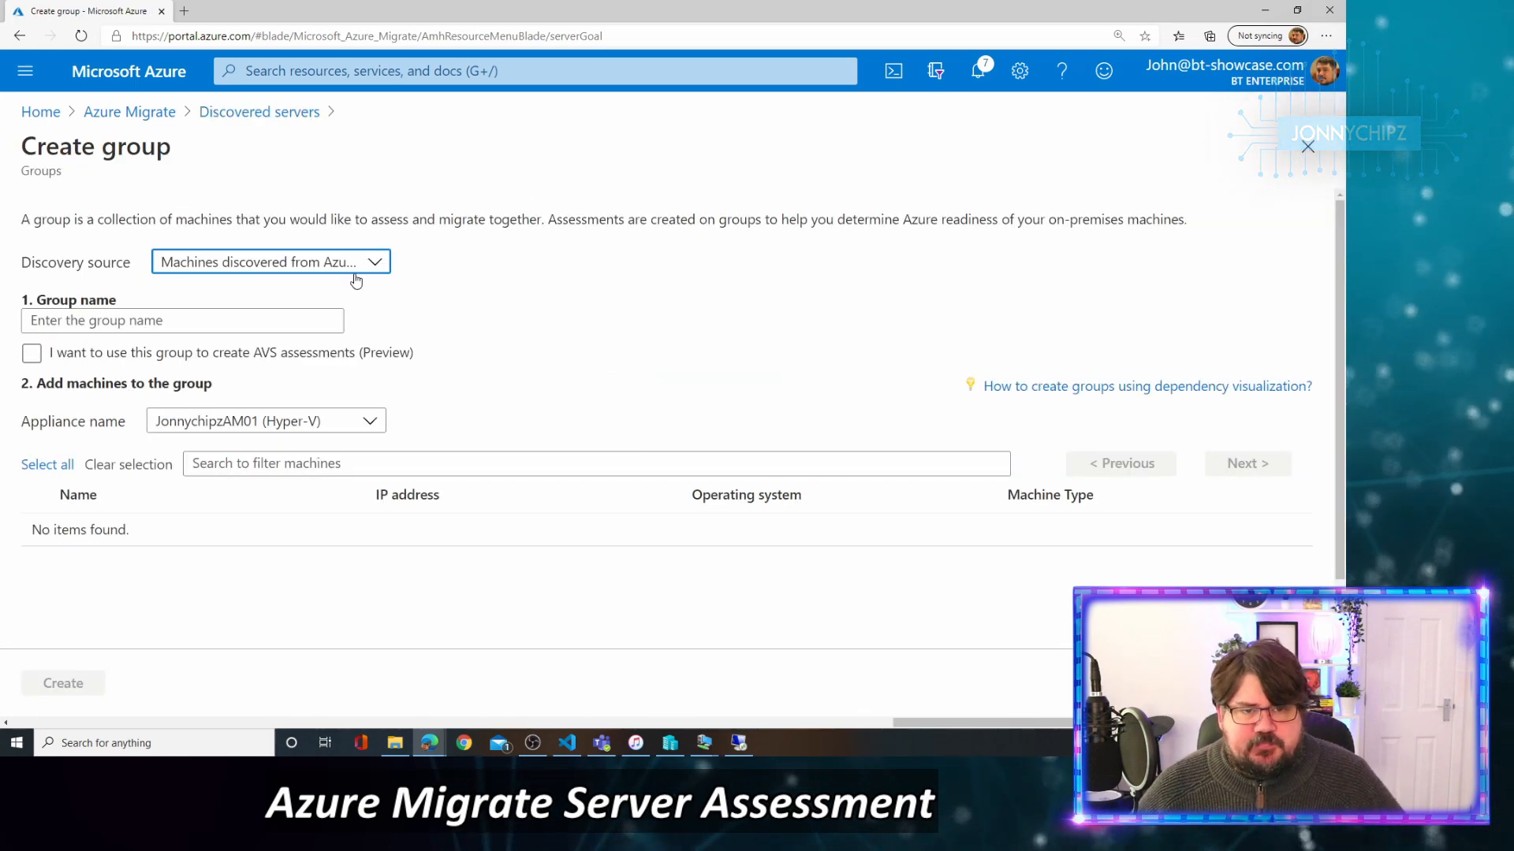
pyautogui.click(369, 263)
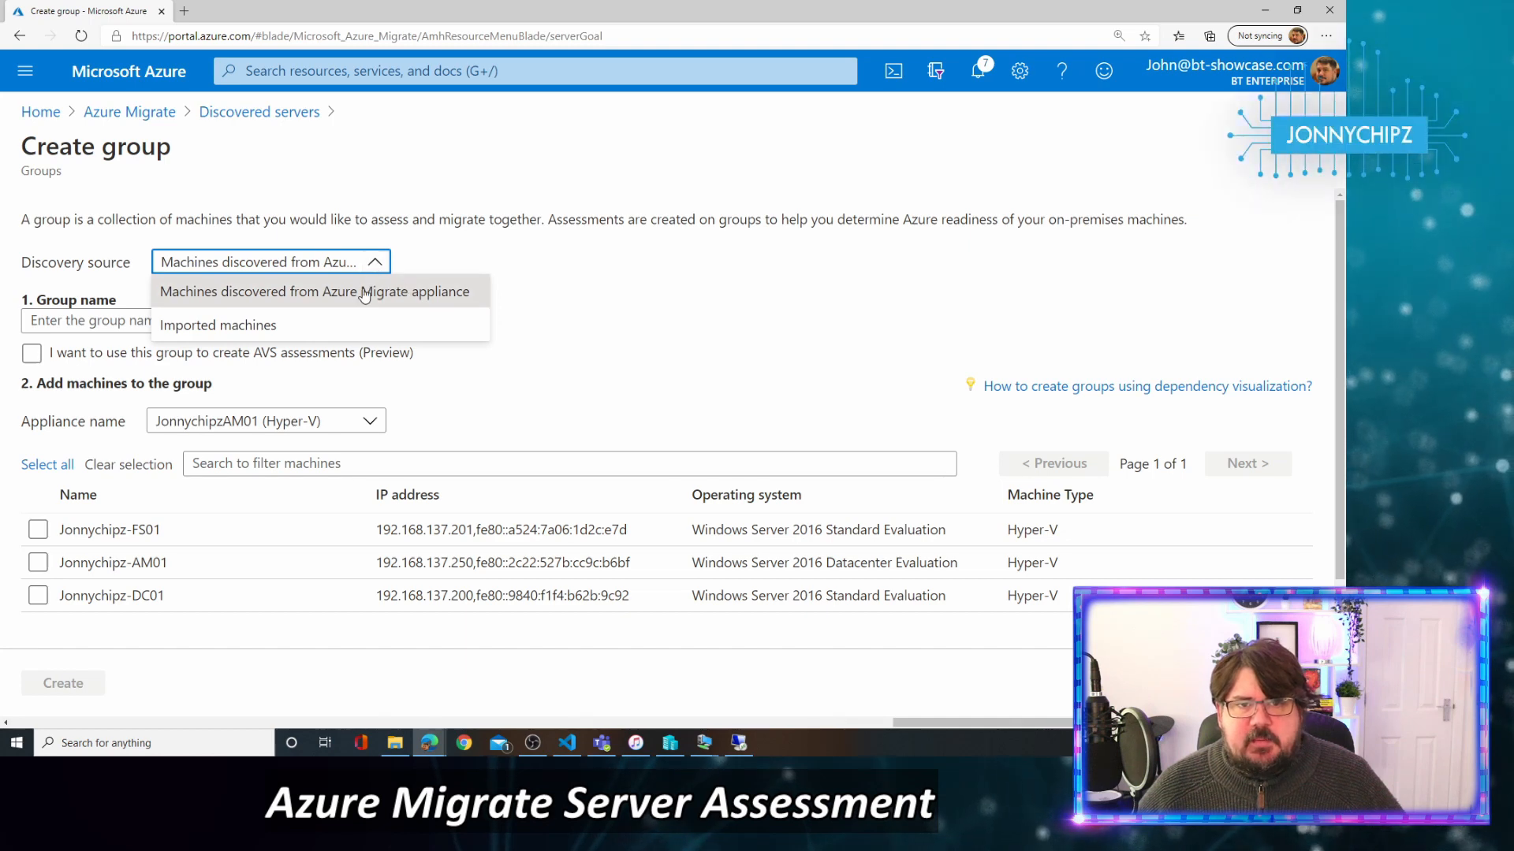
pyautogui.click(353, 299)
pyautogui.click(172, 320)
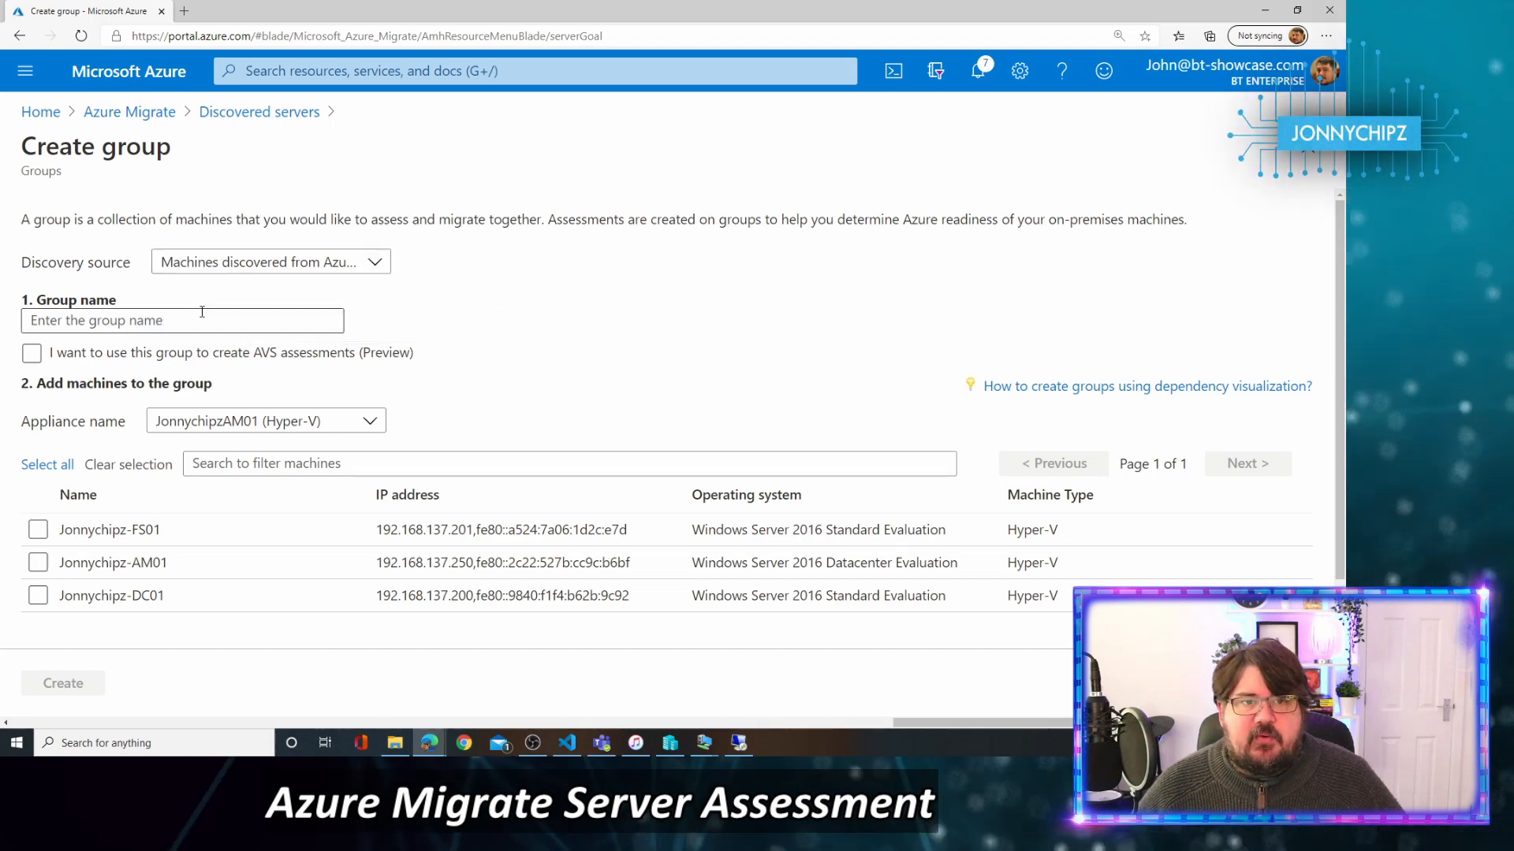
pyautogui.write('Jon')
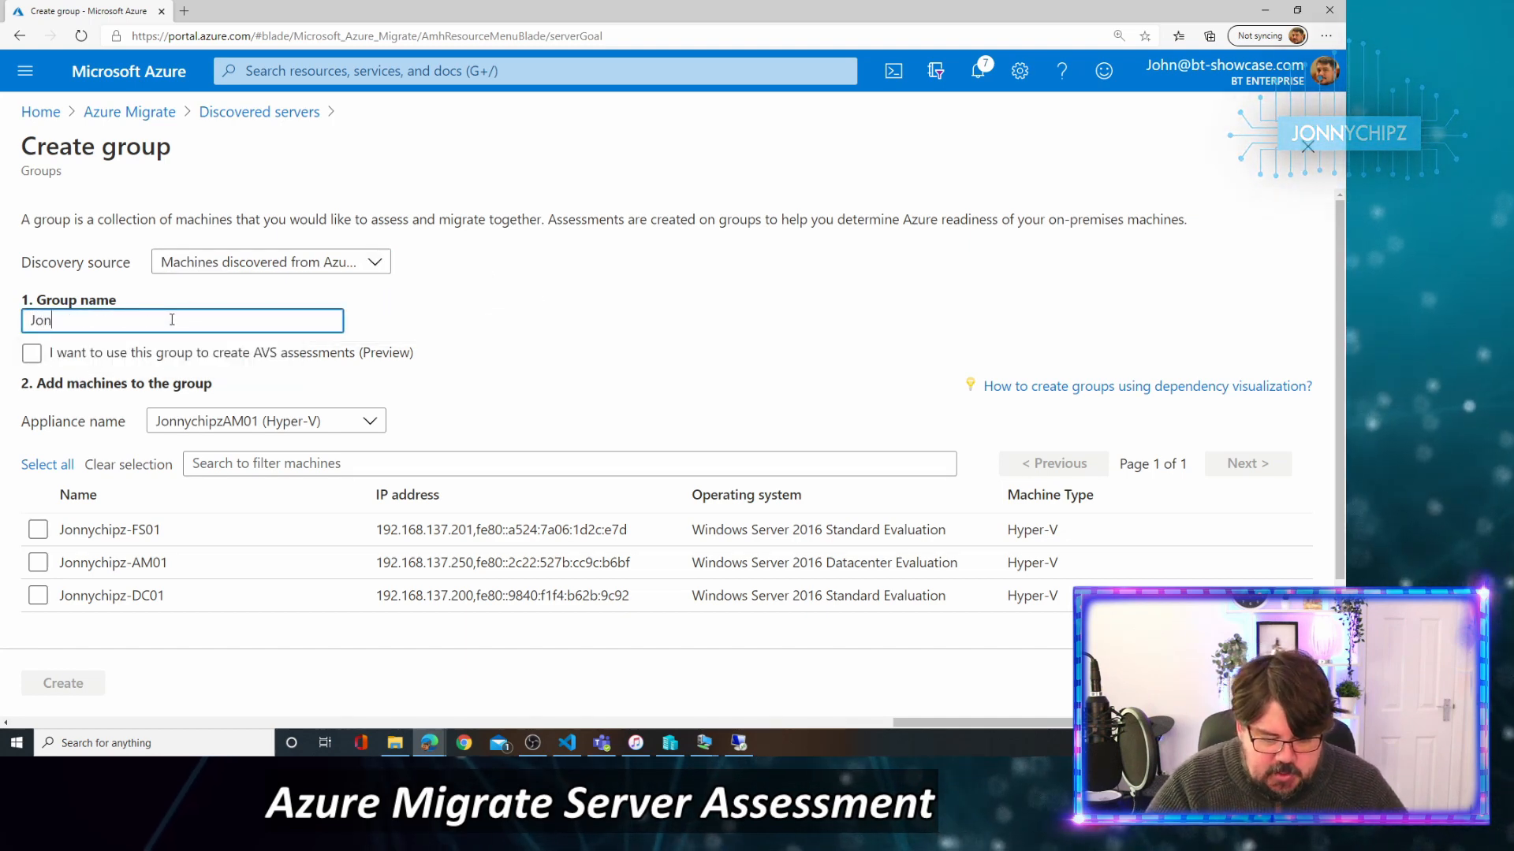
pyautogui.write('nychipz')
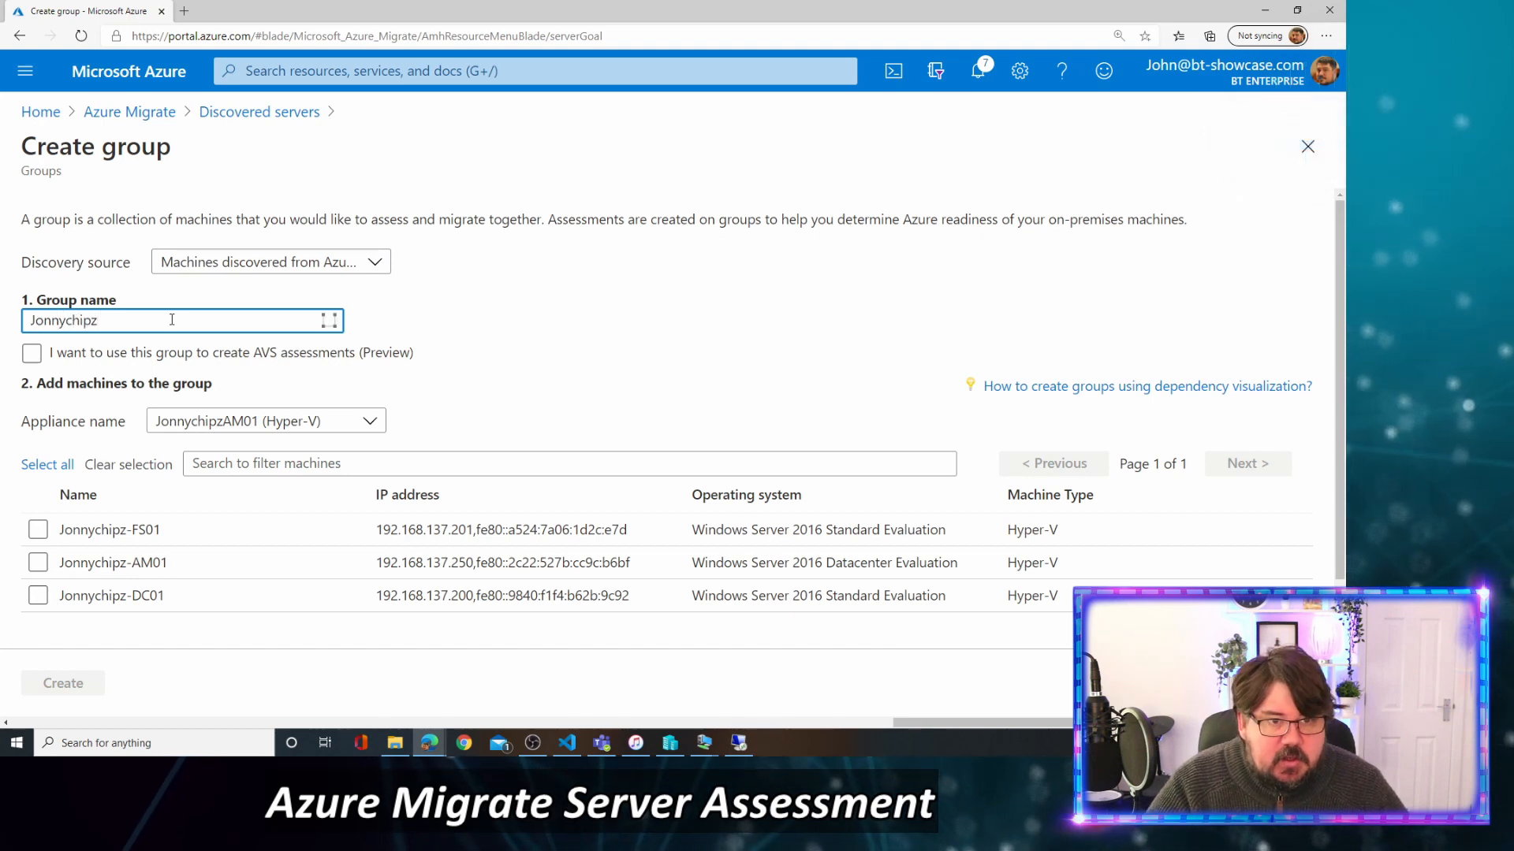
pyautogui.write('Servers')
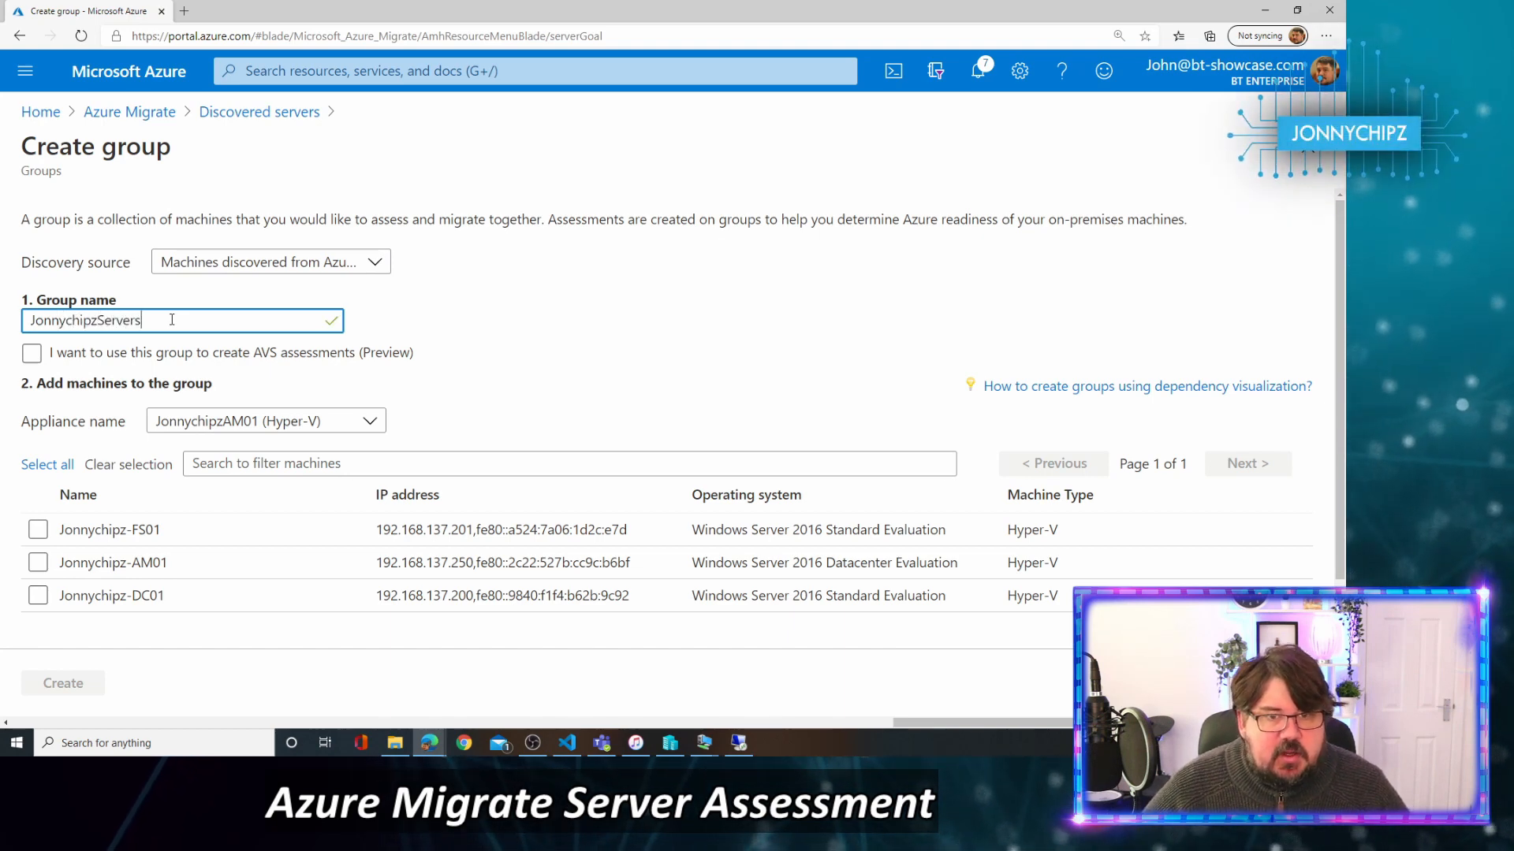
pyautogui.click(98, 321)
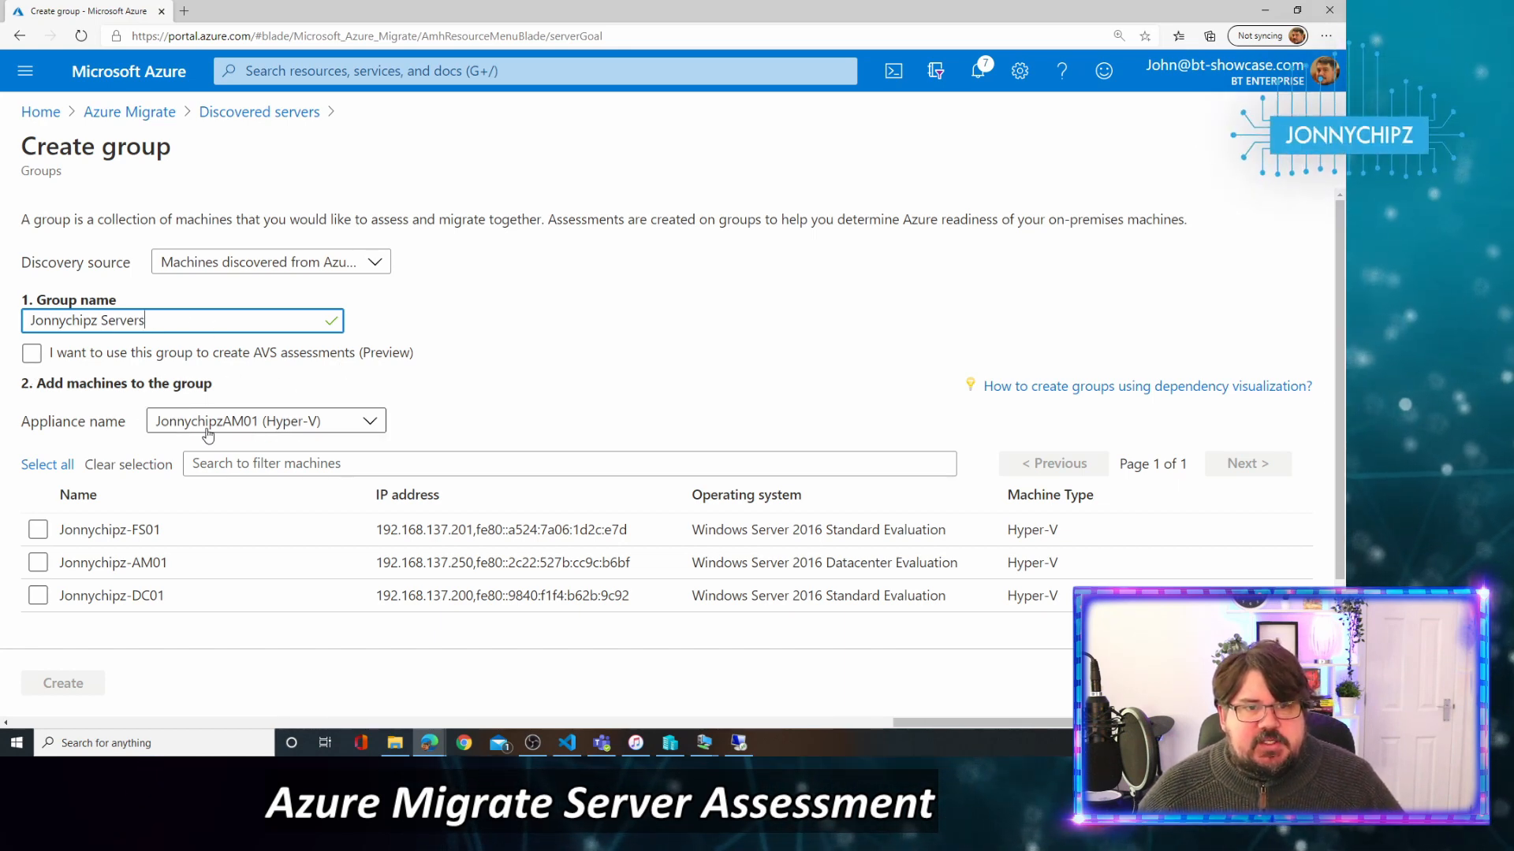
pyautogui.click(38, 533)
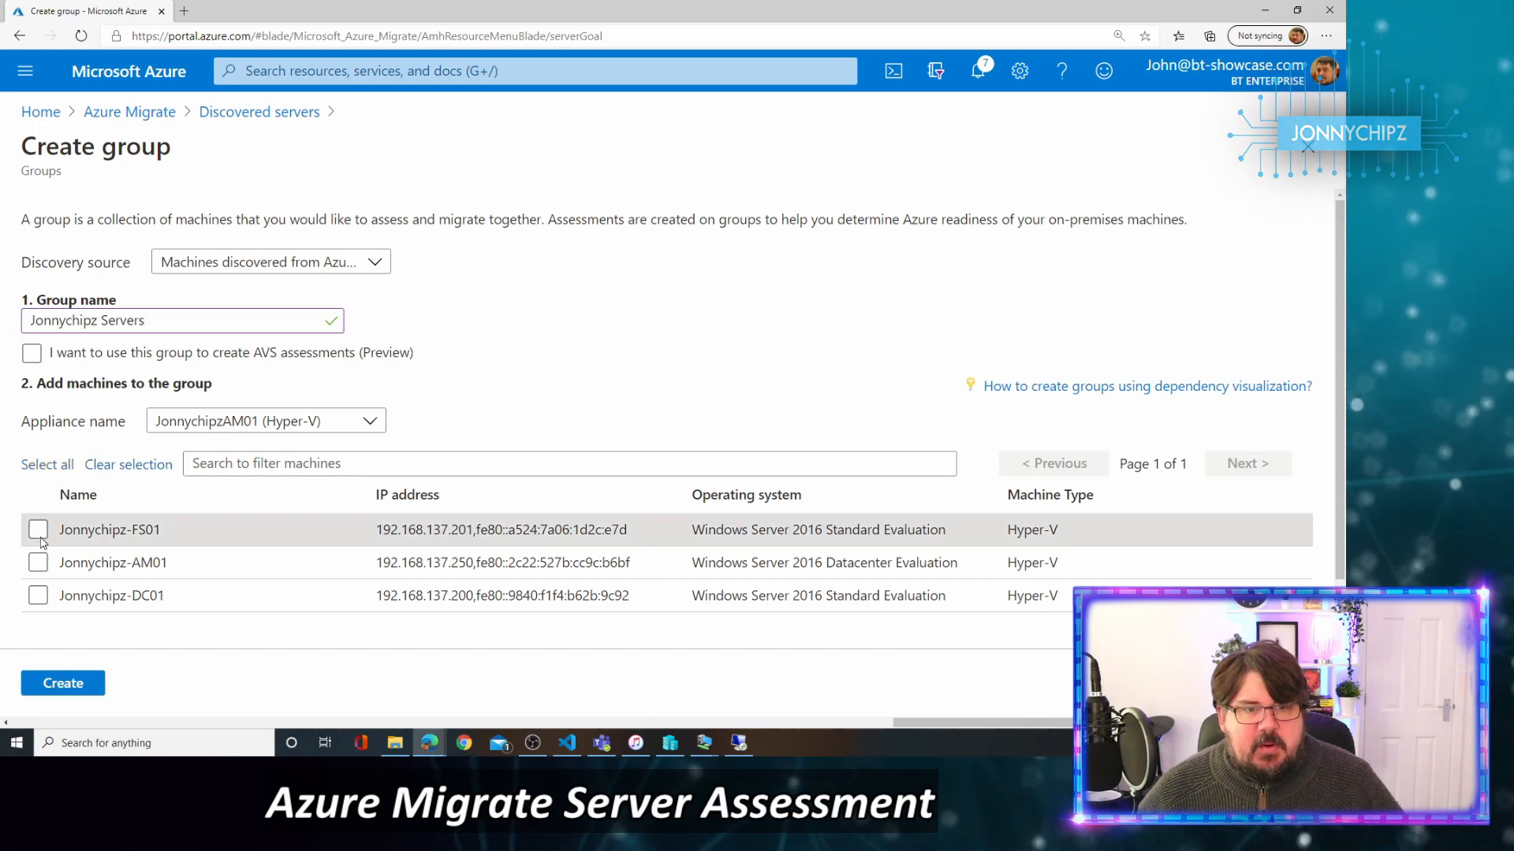
pyautogui.click(38, 596)
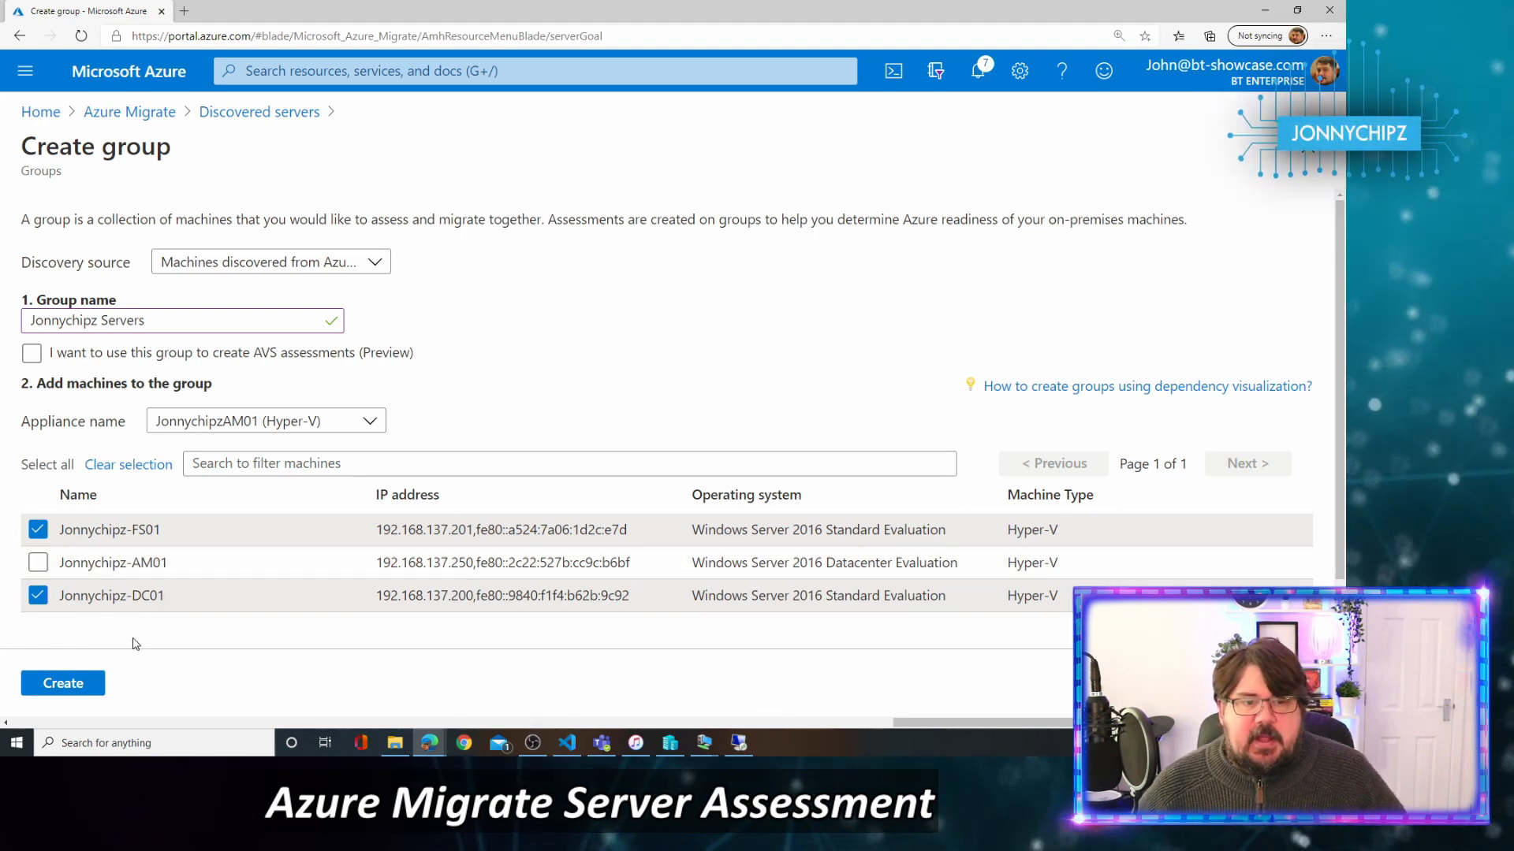
pyautogui.click(79, 684)
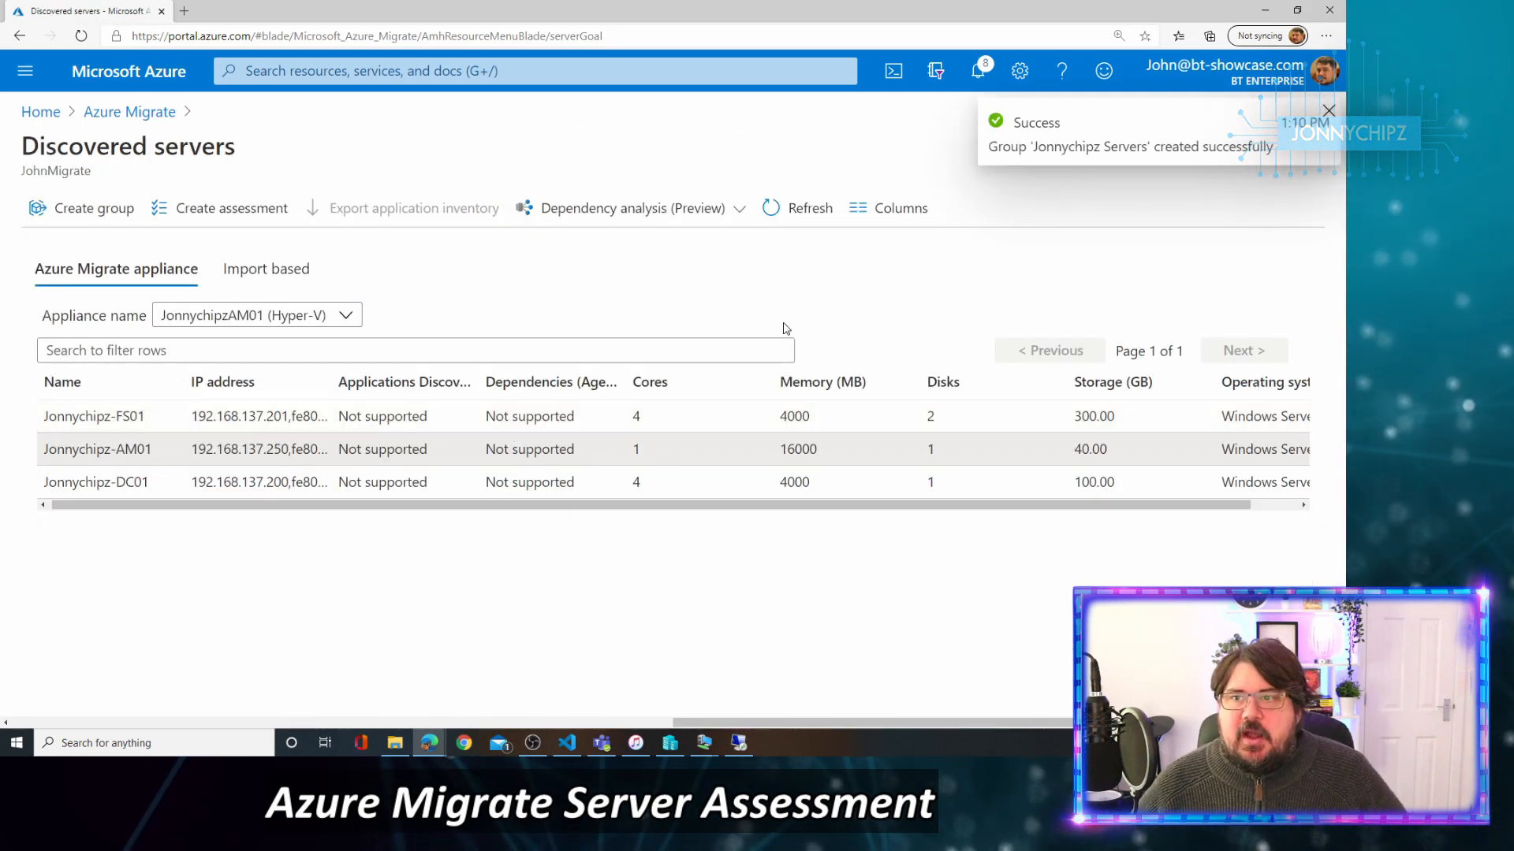
# Start an Azure VM assessment of appliance-discovered machines named 'Jonnychipz Assessment'.
pyautogui.click(249, 211)
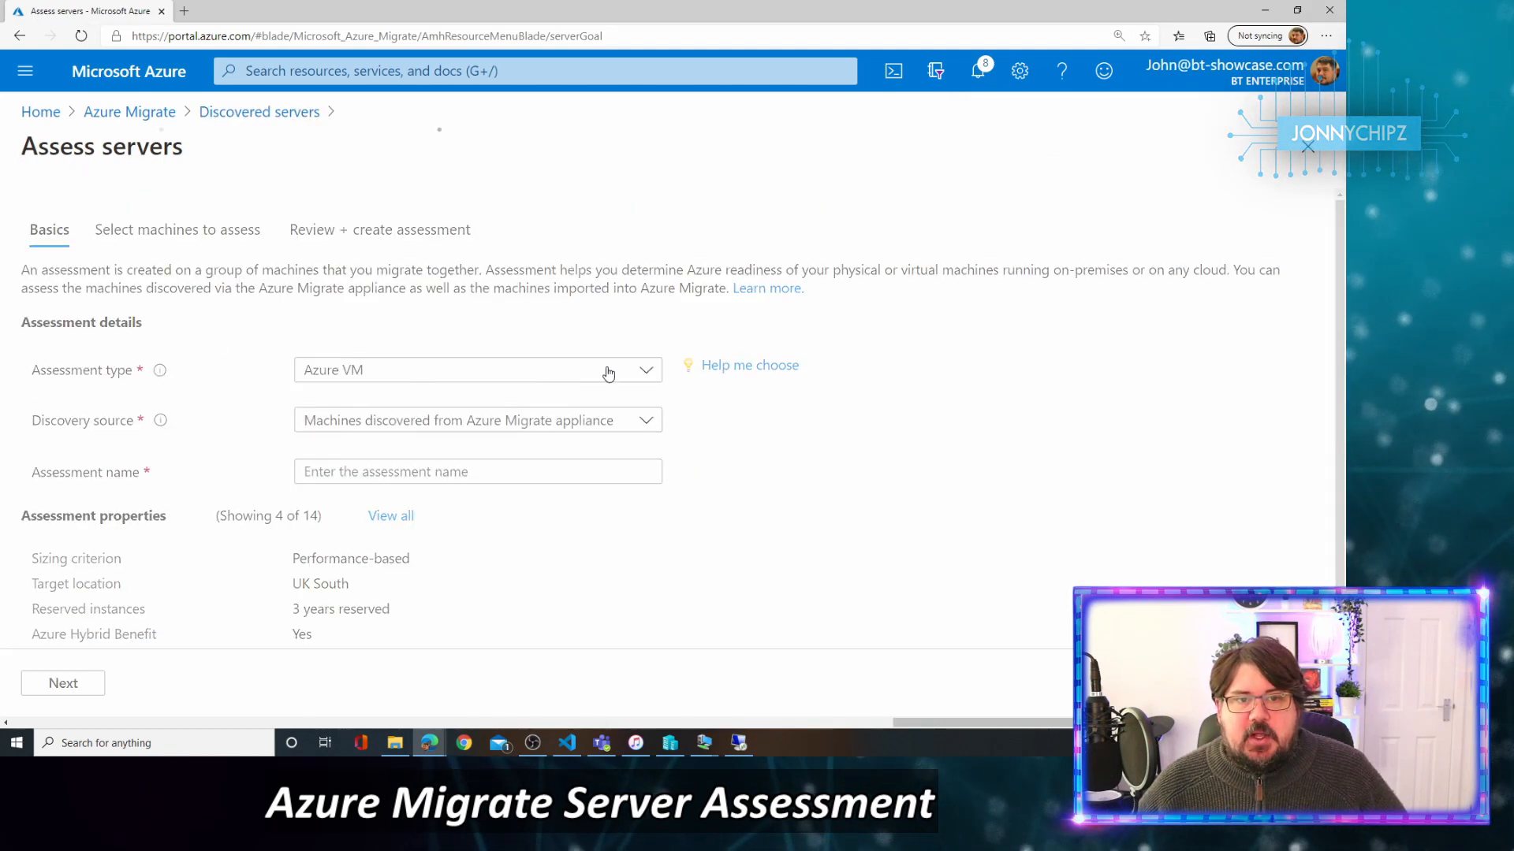
pyautogui.click(649, 371)
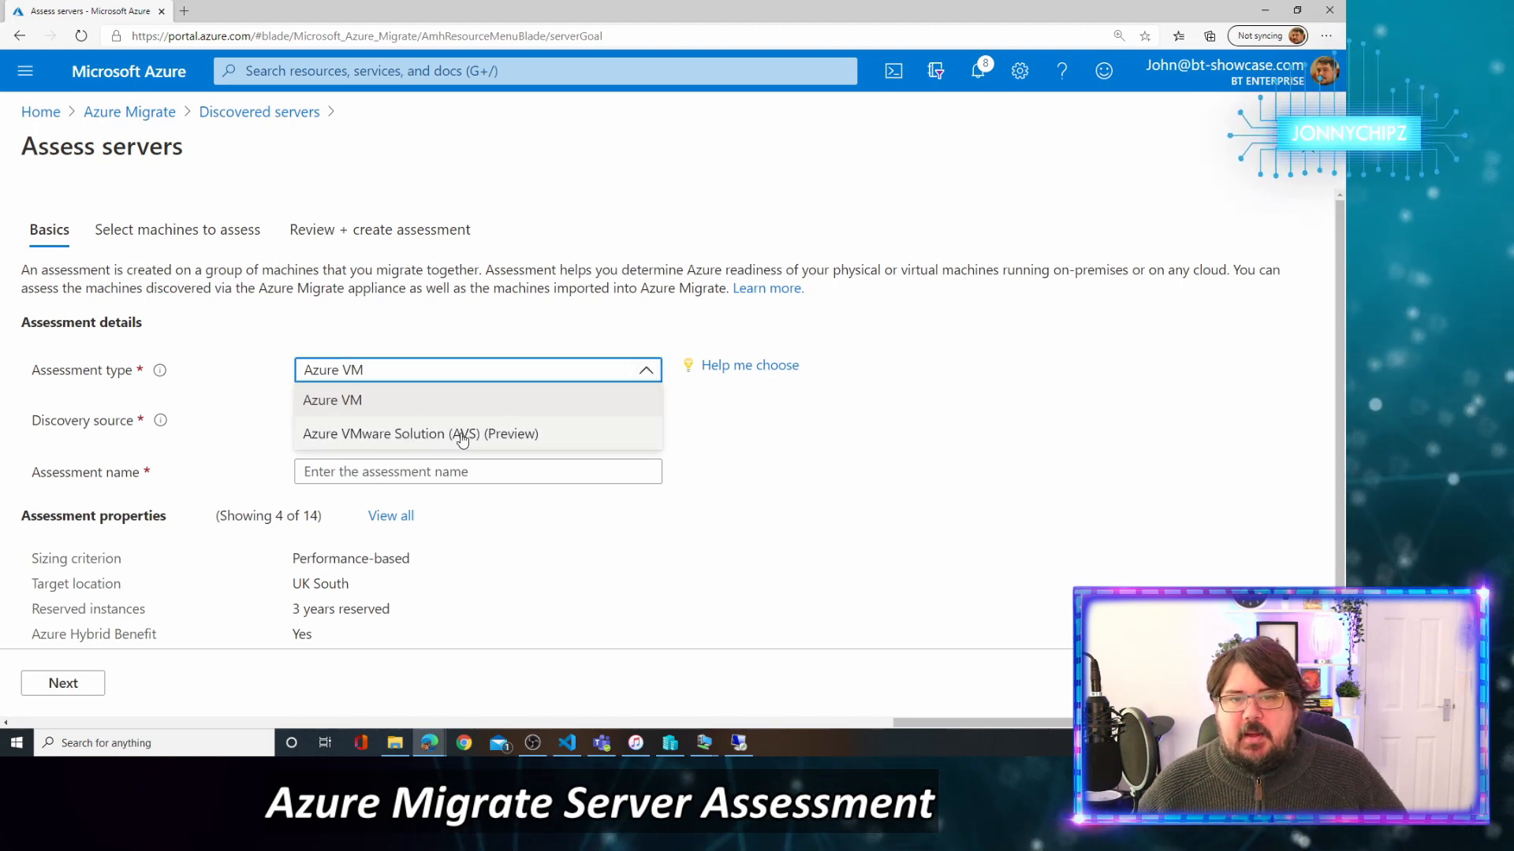
pyautogui.click(351, 402)
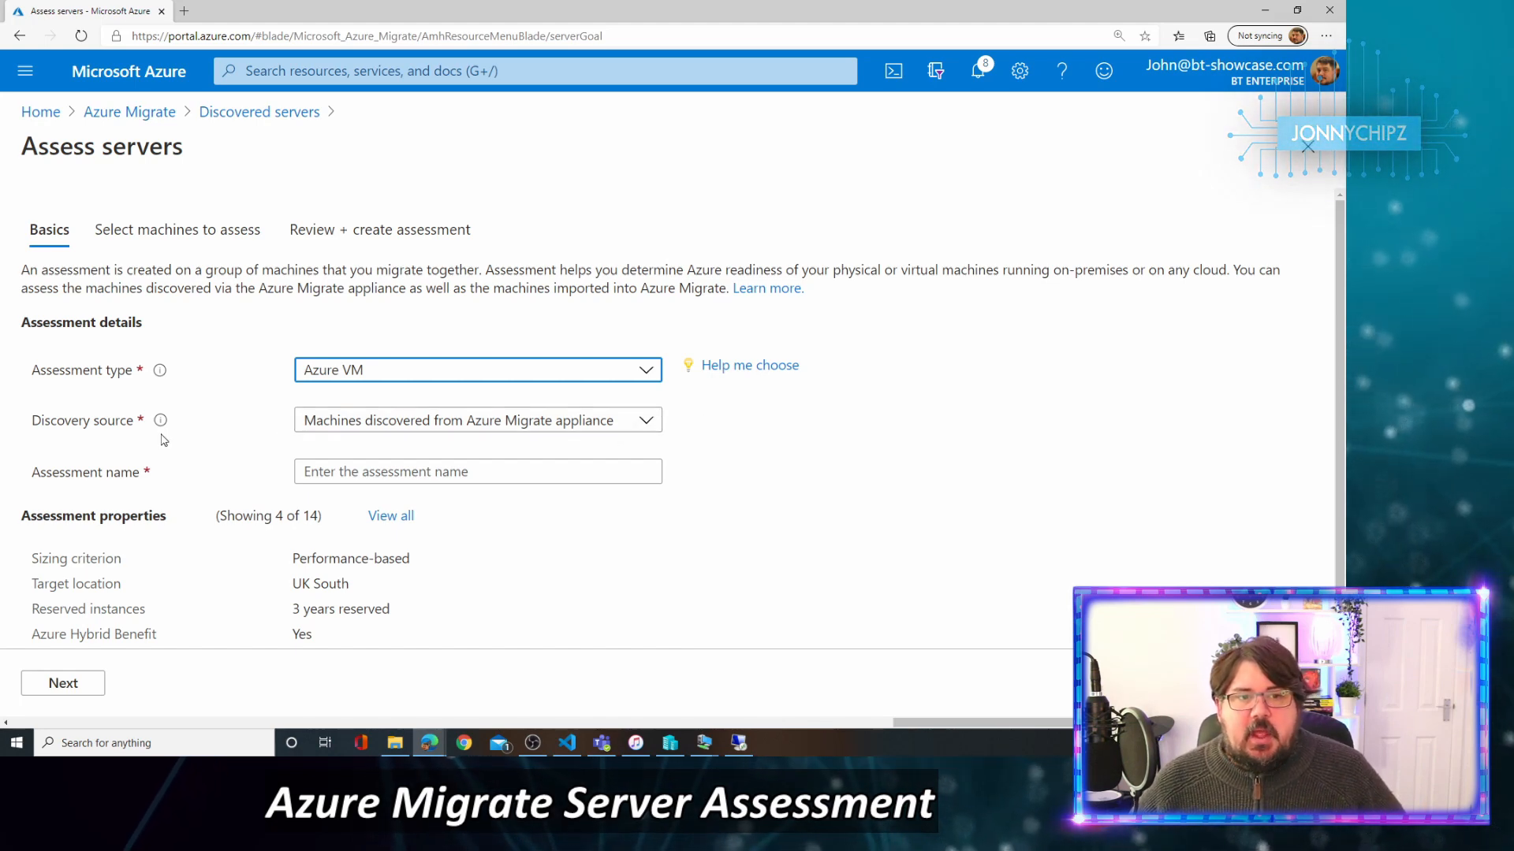
pyautogui.click(622, 430)
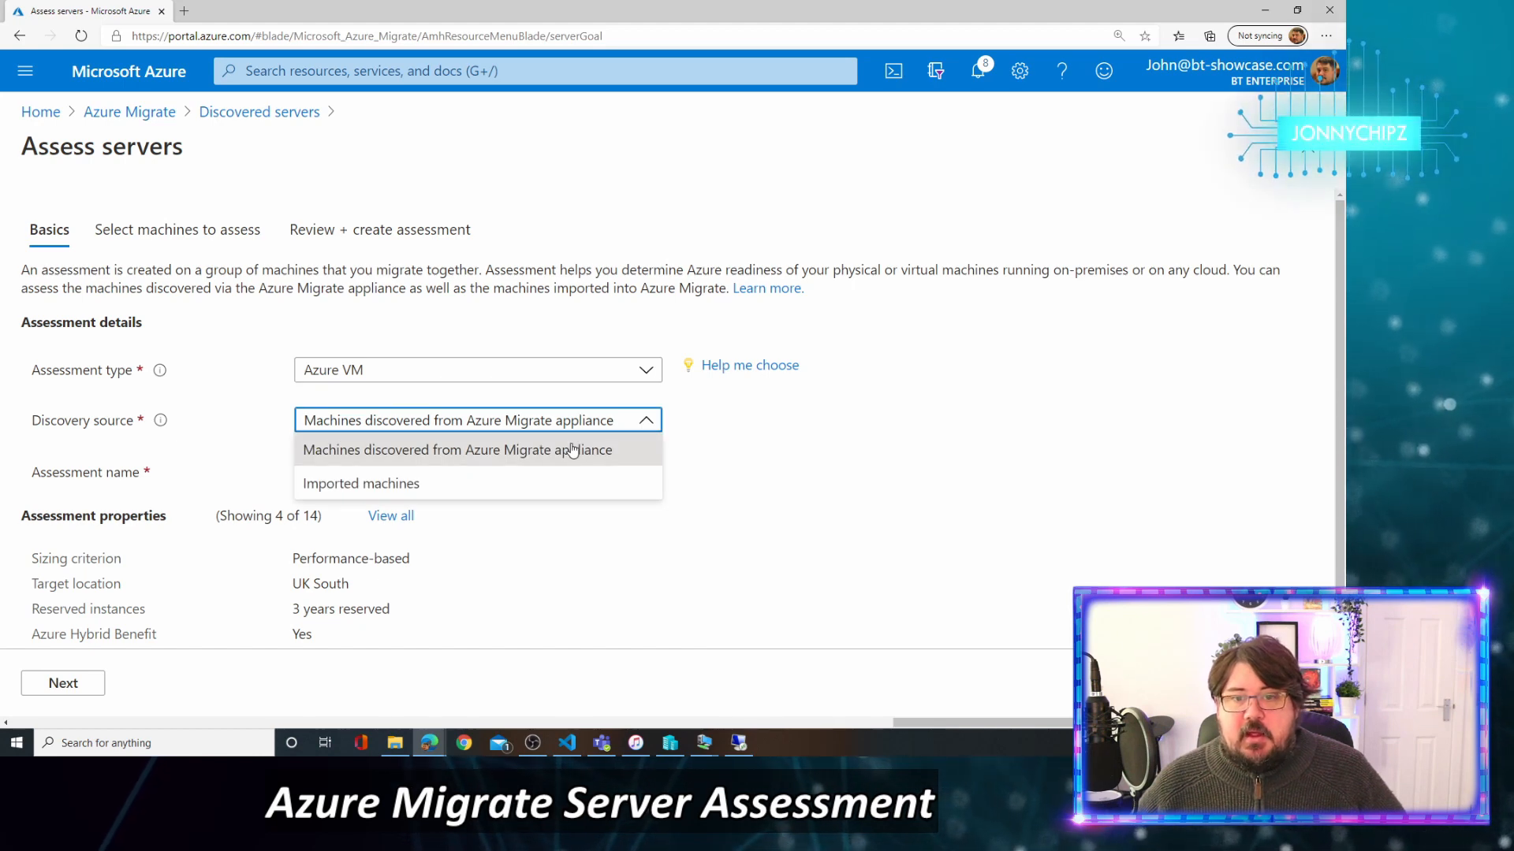
pyautogui.click(432, 456)
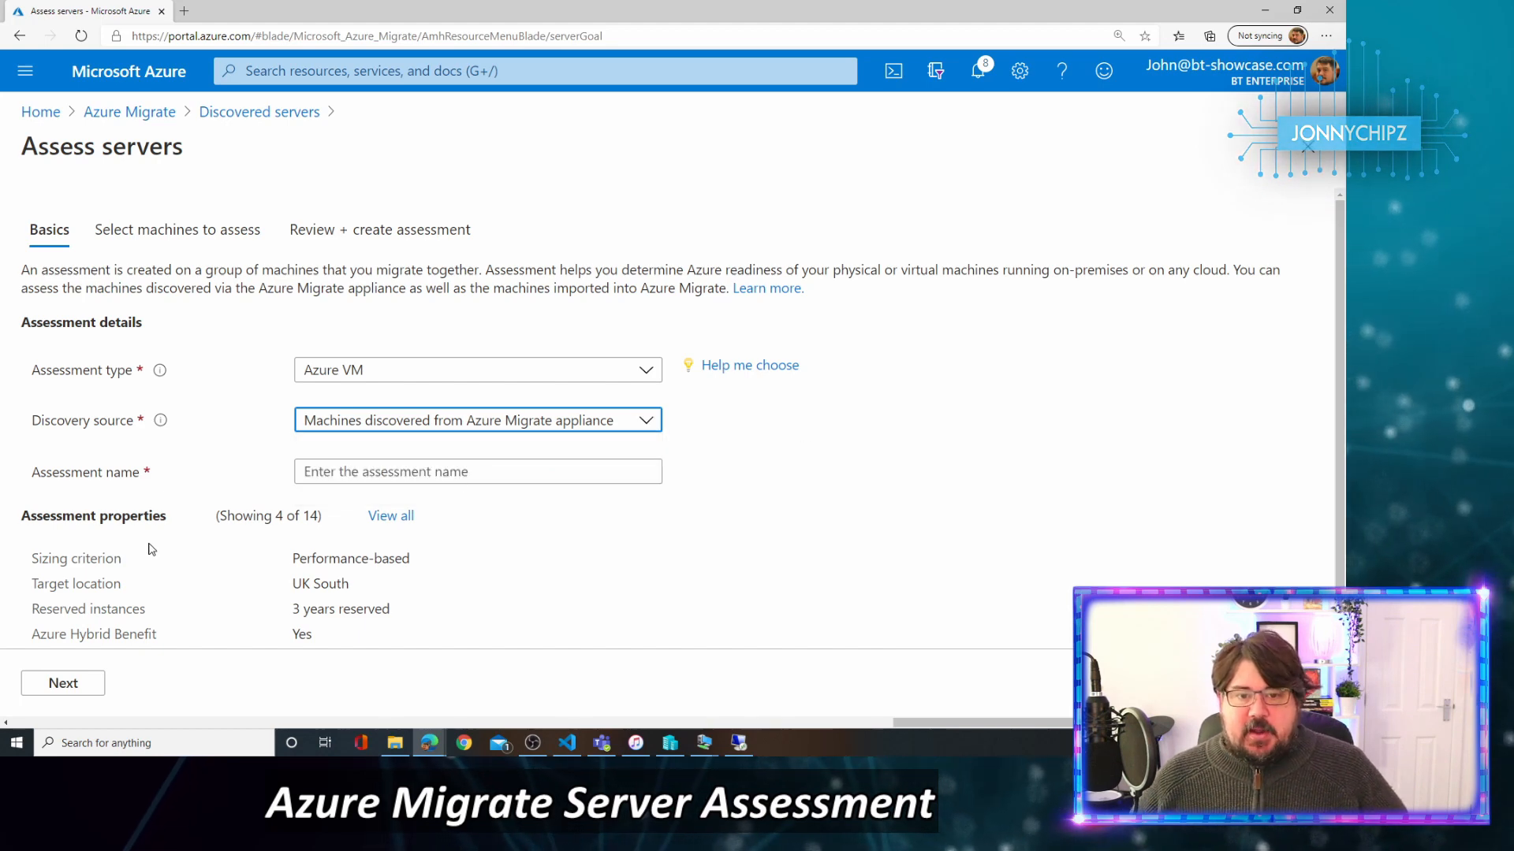
pyautogui.click(461, 477)
pyautogui.write('J')
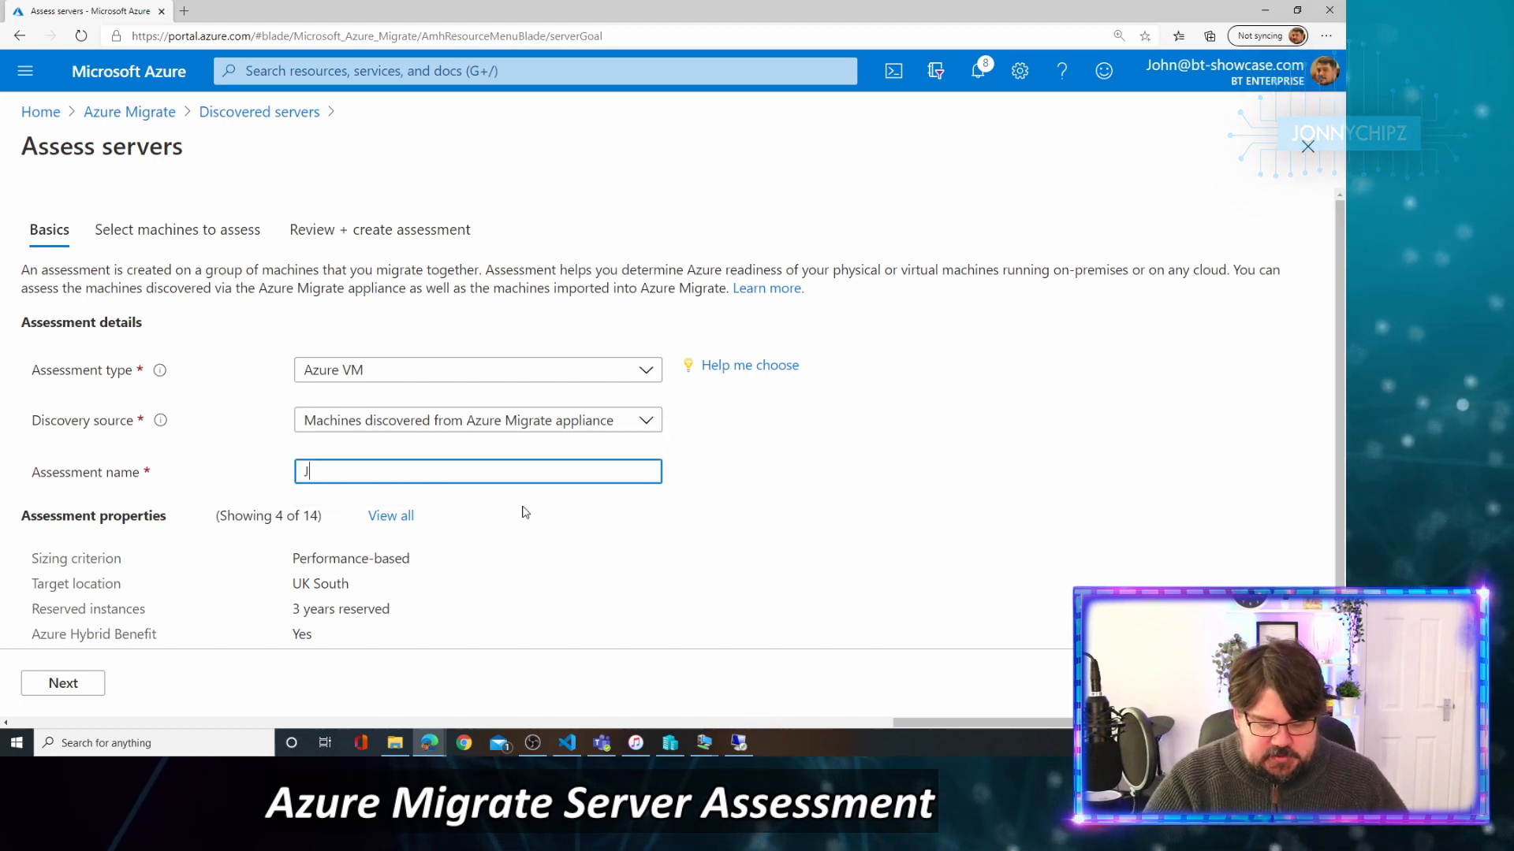
pyautogui.write('onnychipz A')
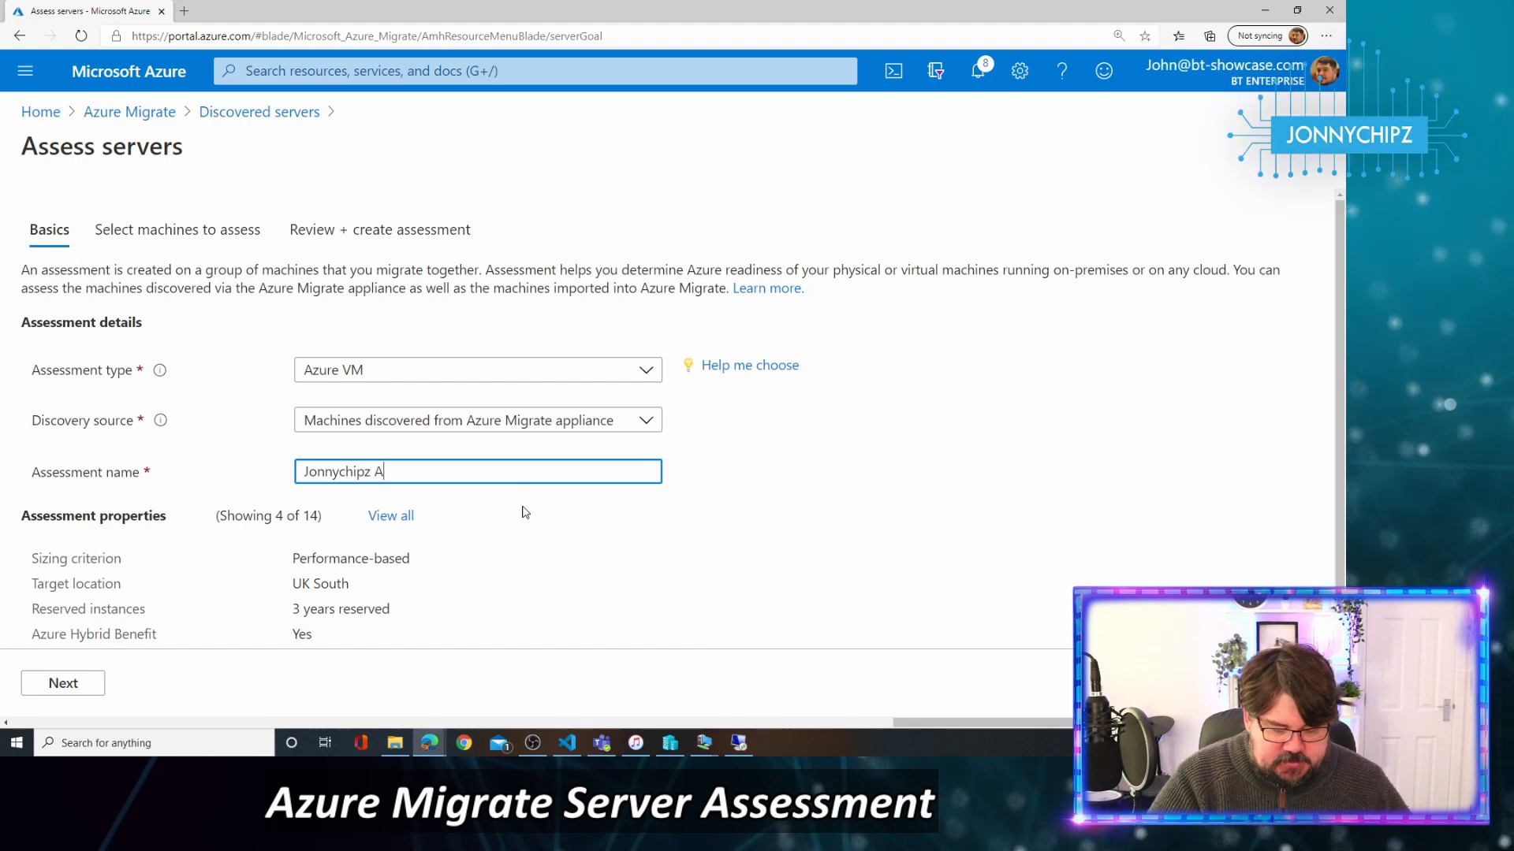
pyautogui.write('ssessment')
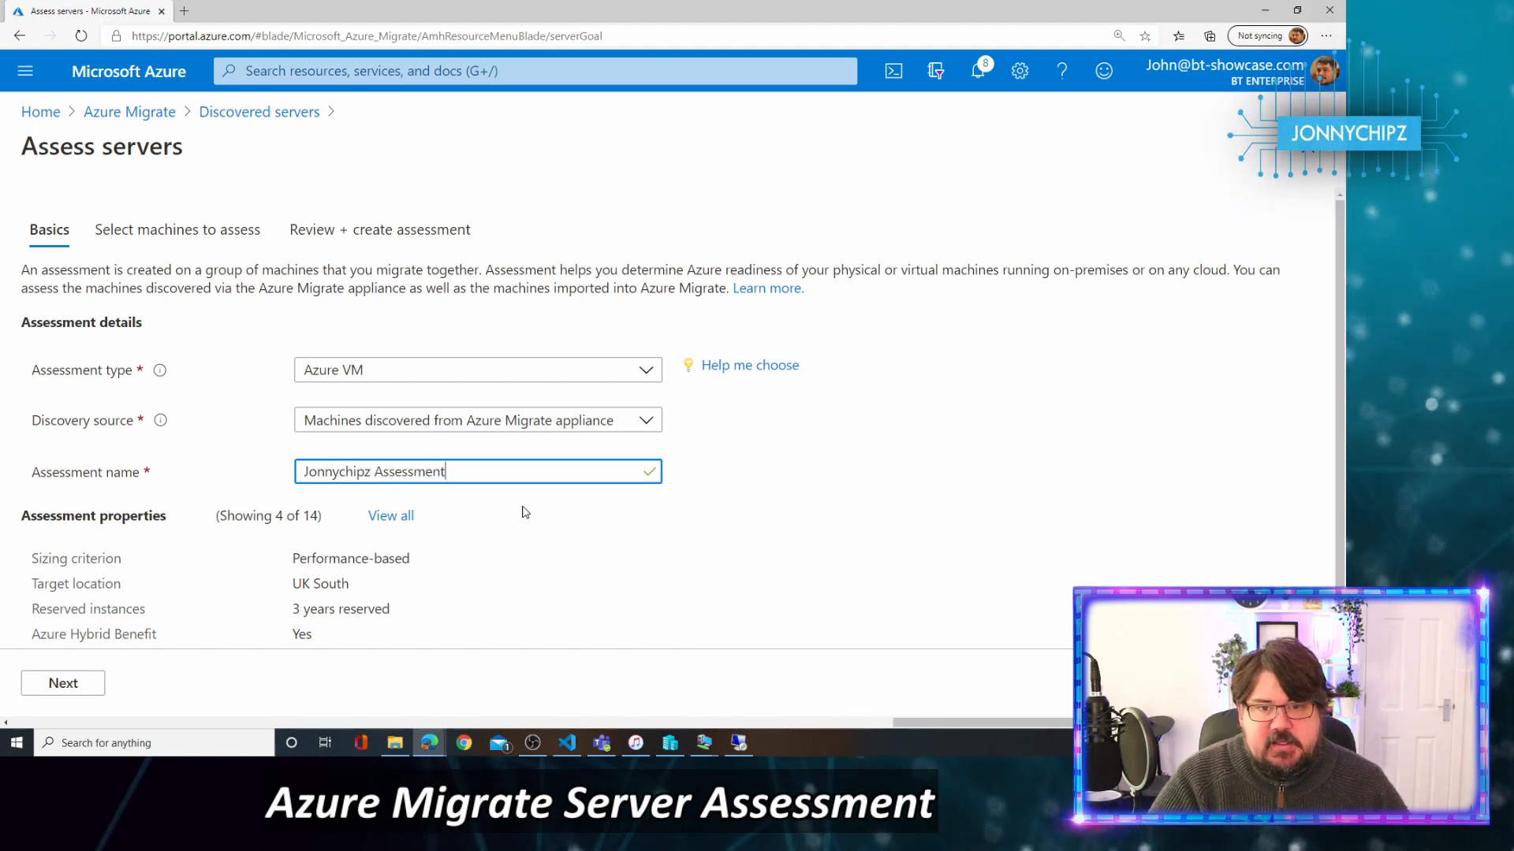
pyautogui.scroll(-1, 745, 482)
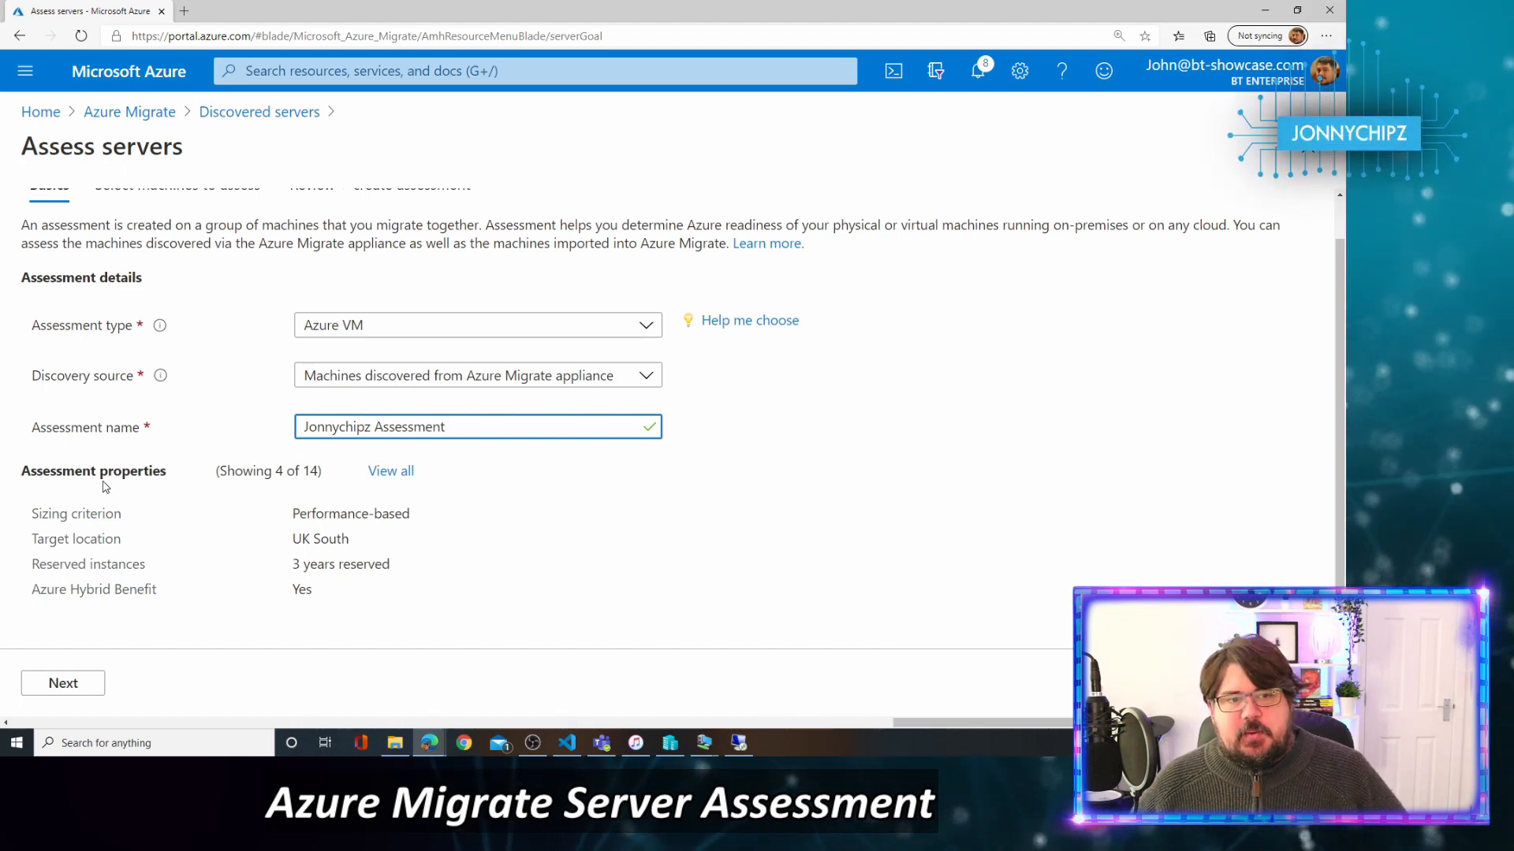
# Show all assessment properties, keeping UK South, Automatic storage and 3-year reserved instances unchanged.
pyautogui.click(392, 472)
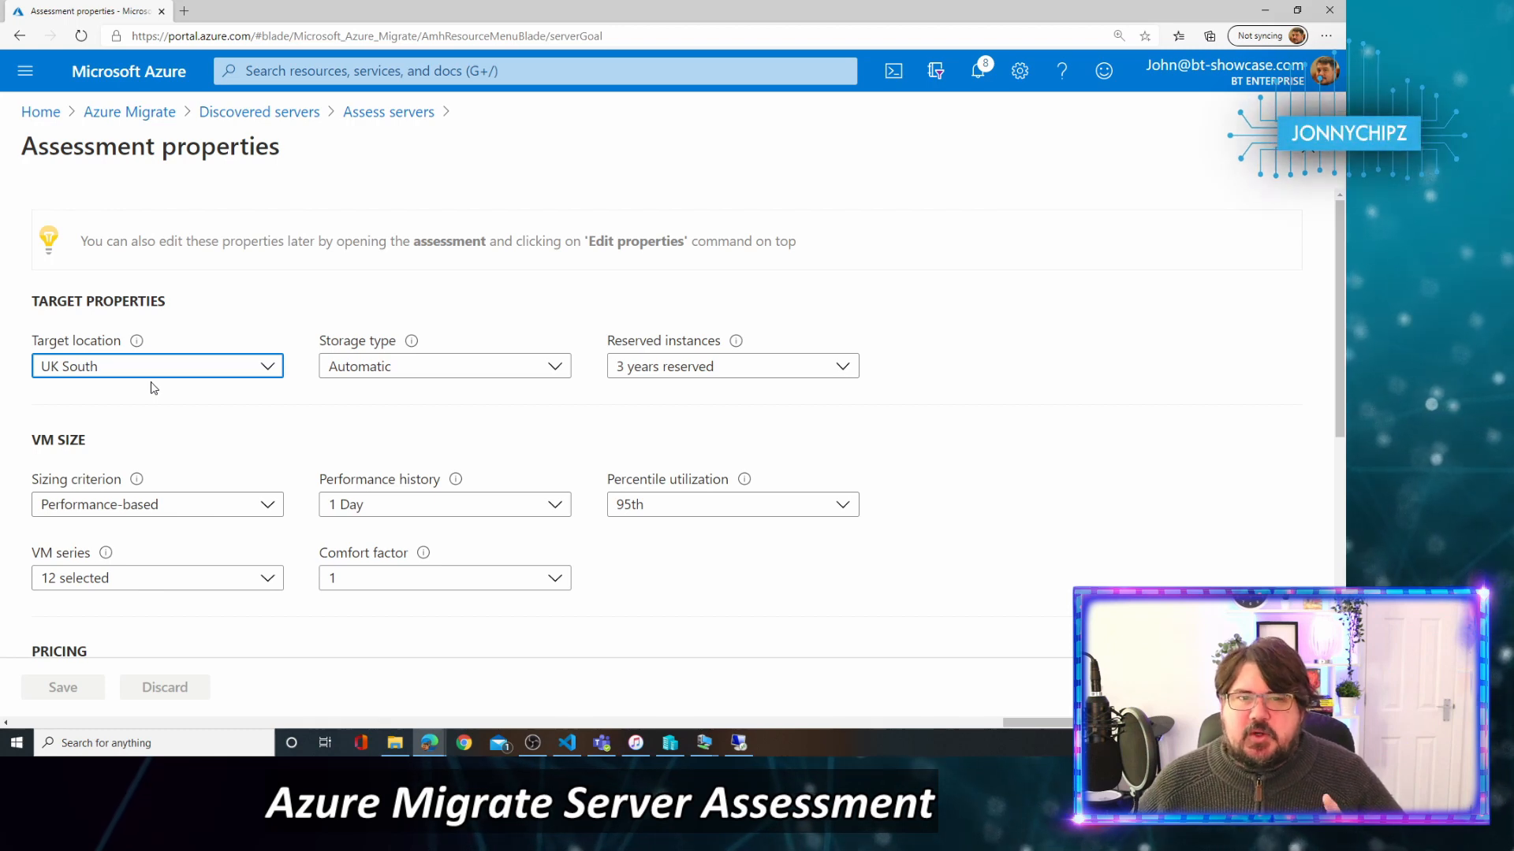
pyautogui.click(110, 374)
pyautogui.click(102, 398)
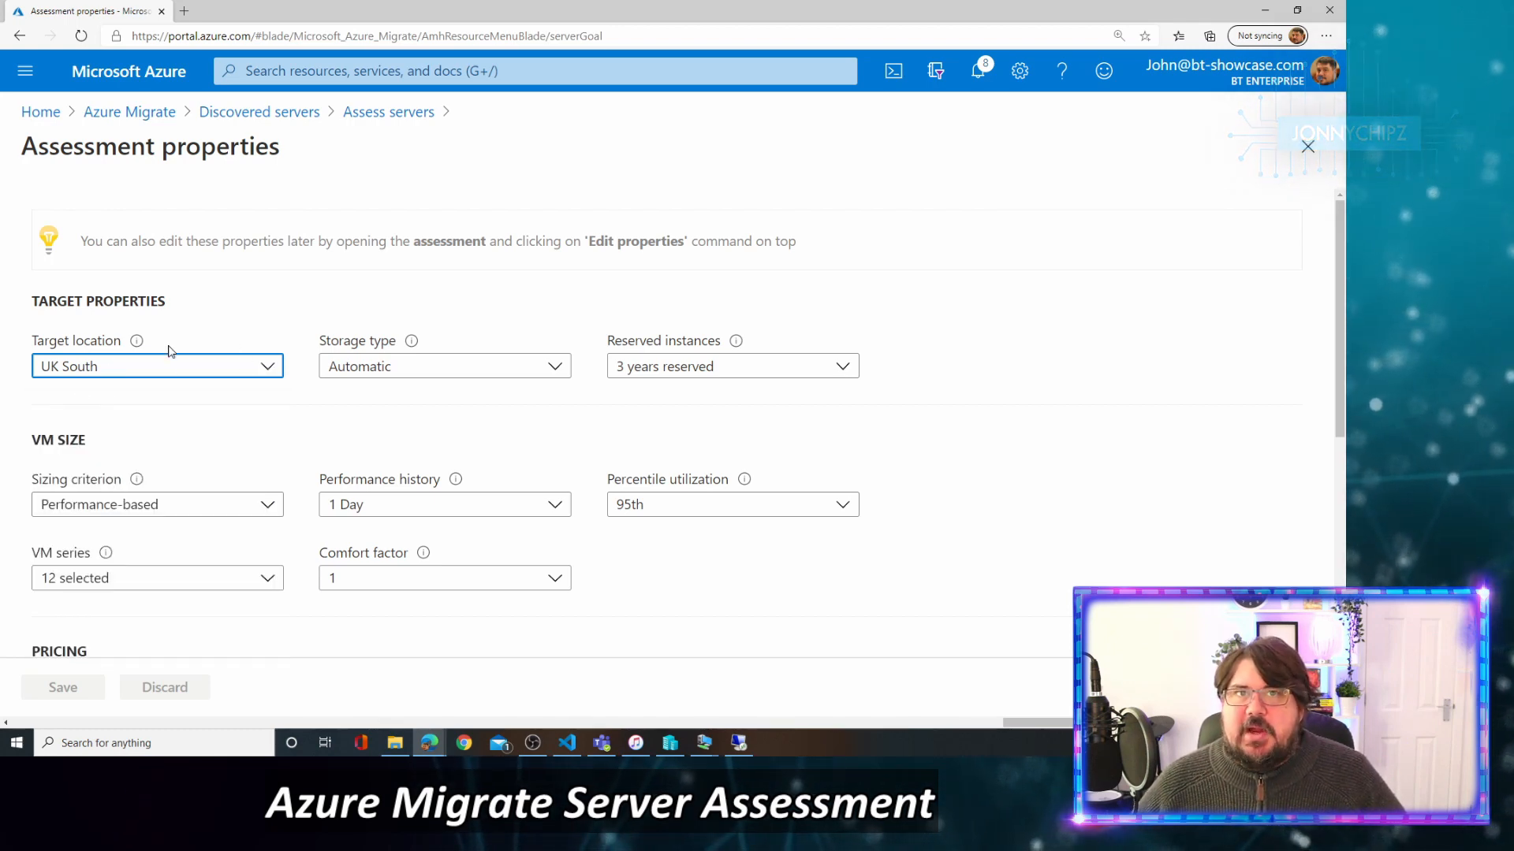
pyautogui.click(555, 368)
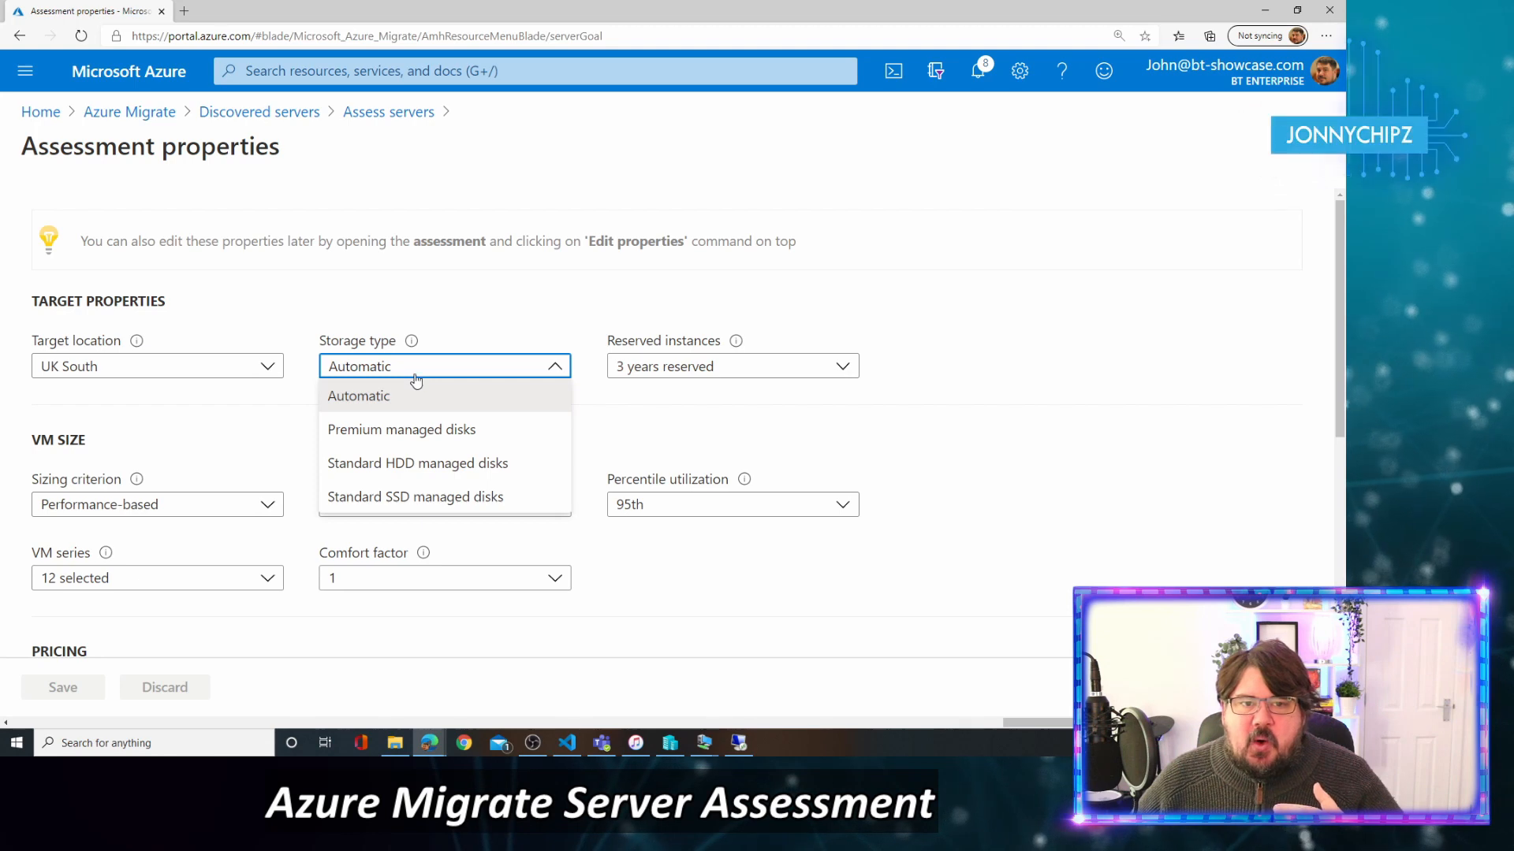
pyautogui.click(496, 333)
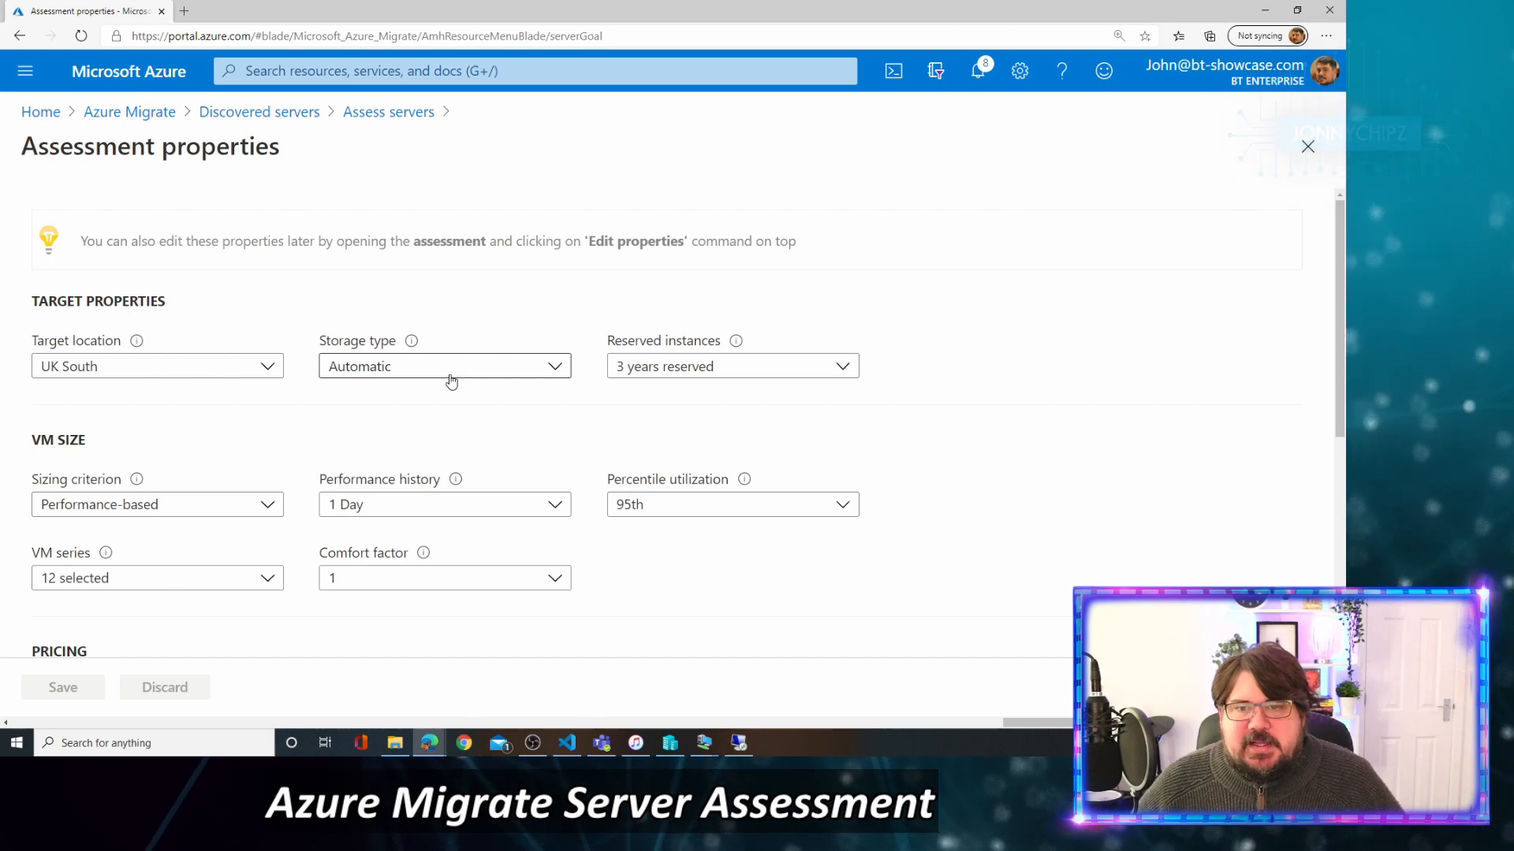
pyautogui.click(843, 367)
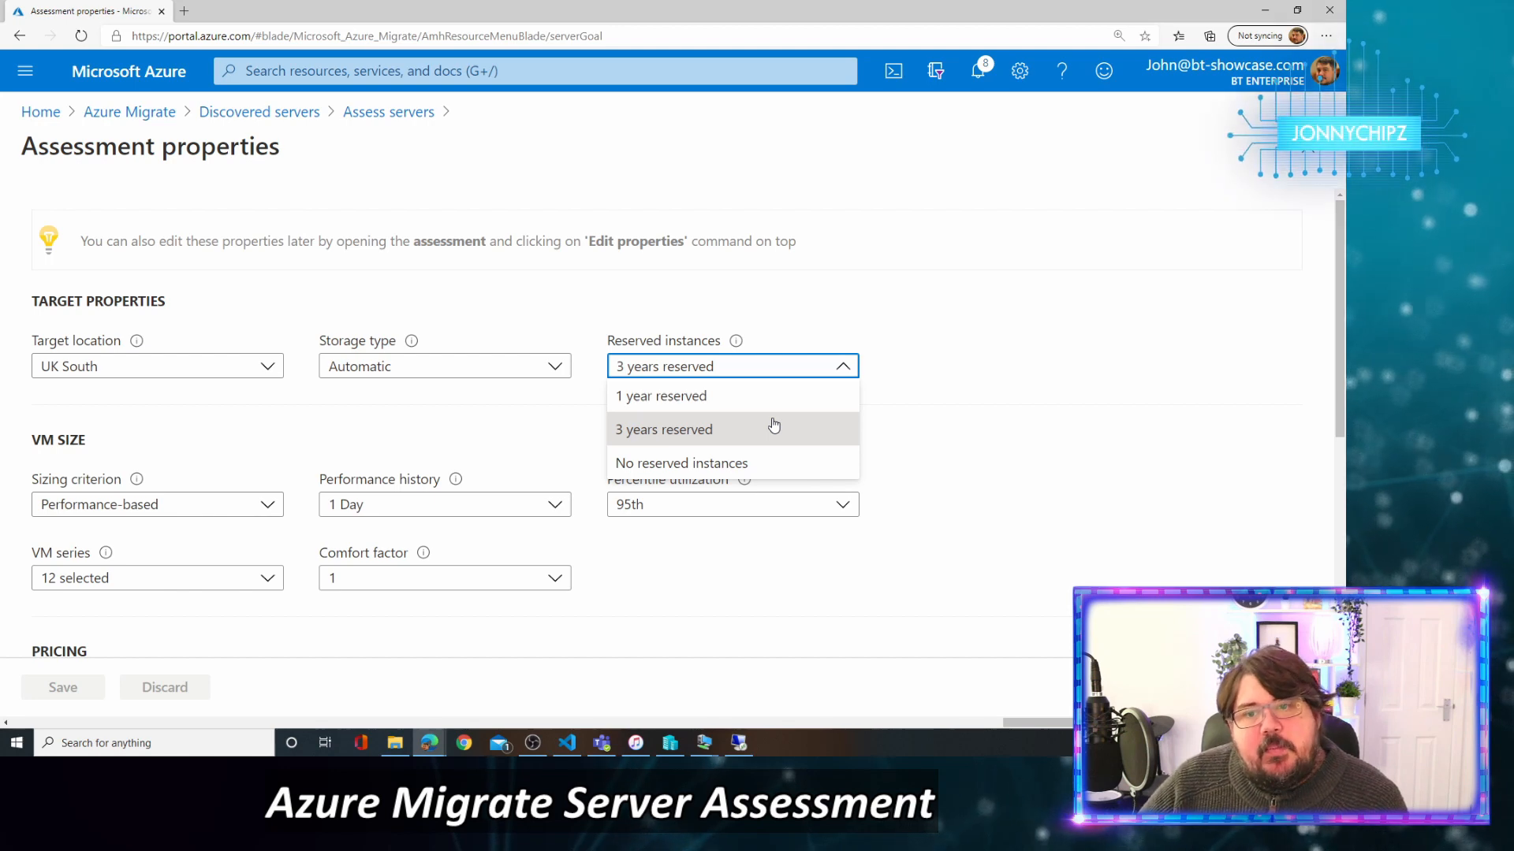
pyautogui.moveTo(736, 340)
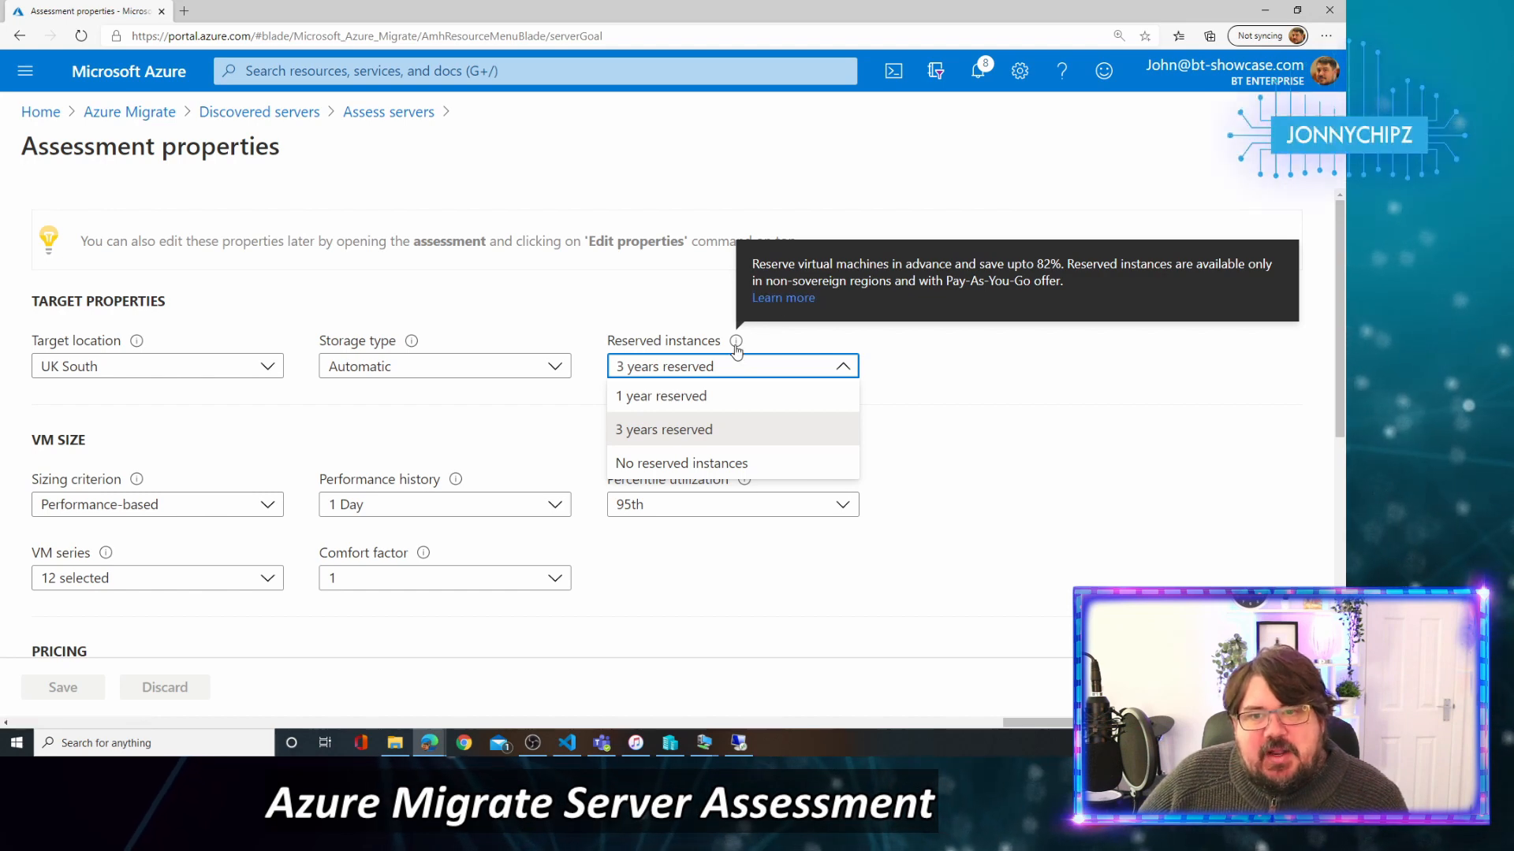
pyautogui.click(874, 326)
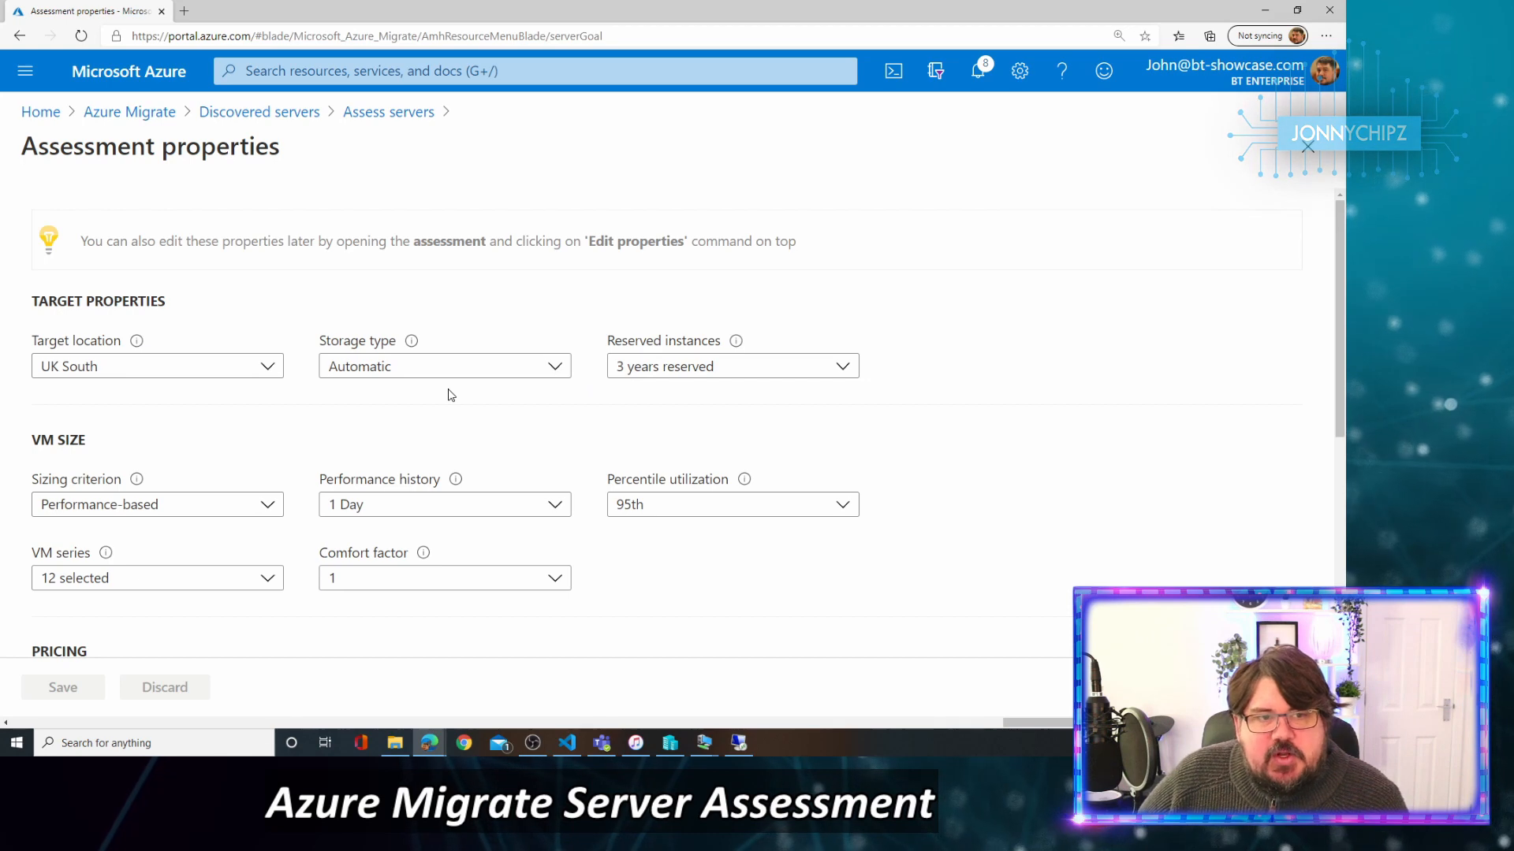
# Set the currency to British Pound (£) and Azure Hybrid Benefit to No, then save the properties.
pyautogui.scroll(-2, 451, 394)
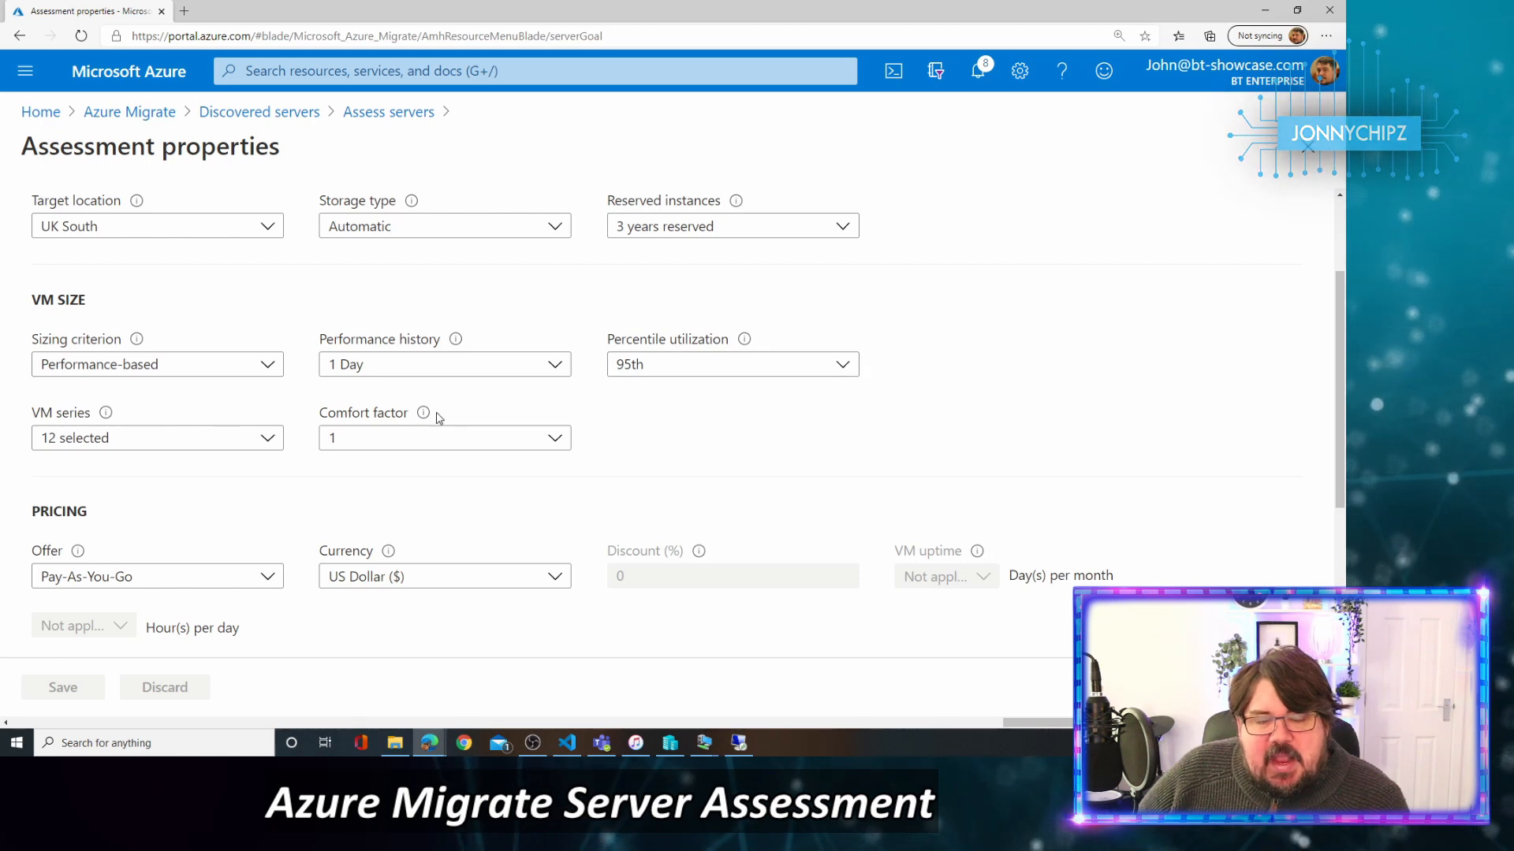
pyautogui.moveTo(108, 418)
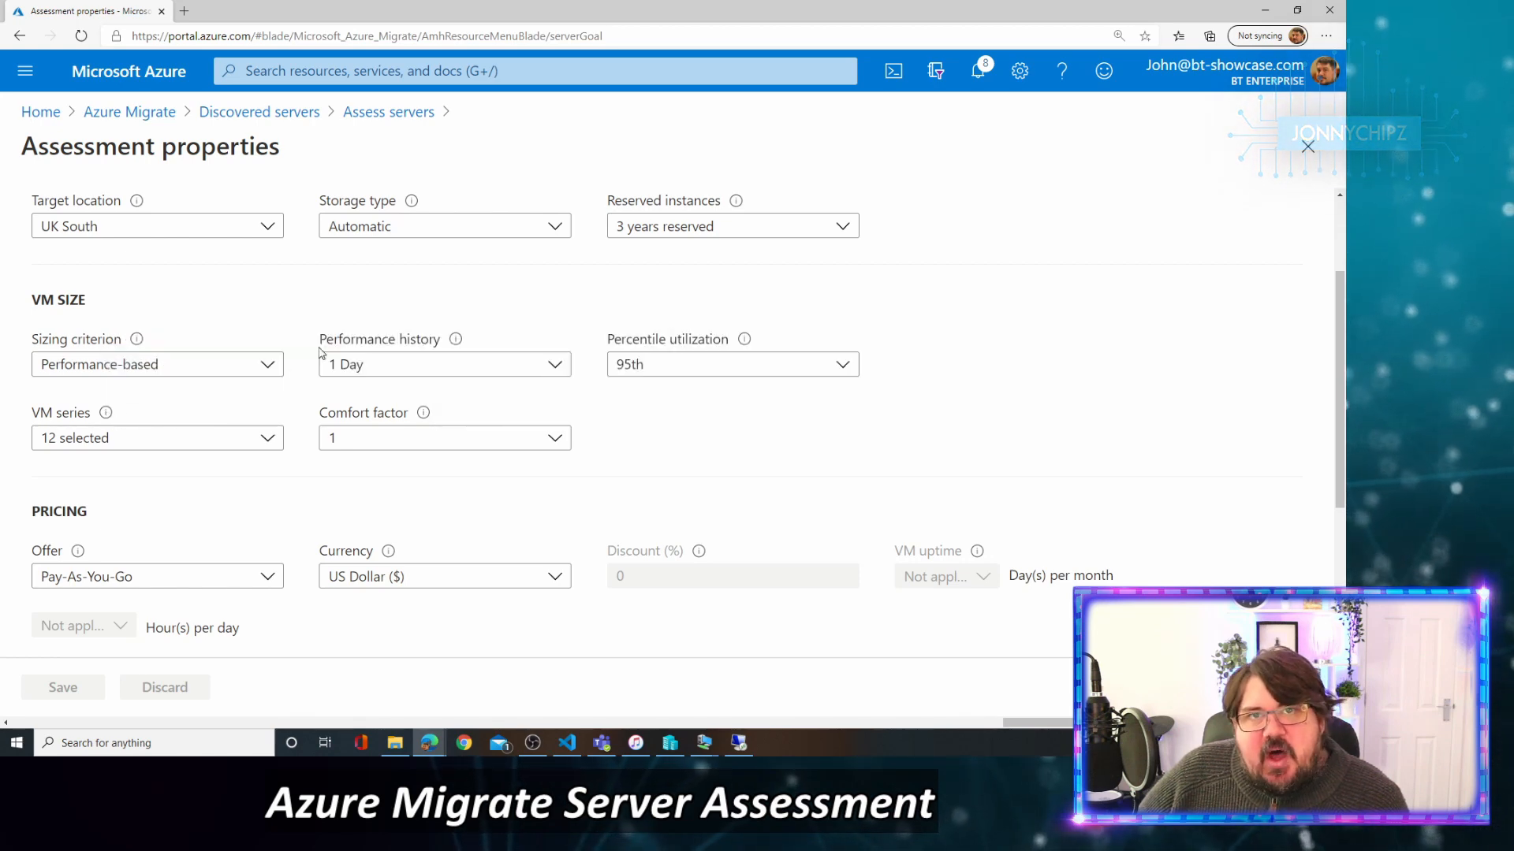
pyautogui.moveTo(453, 348)
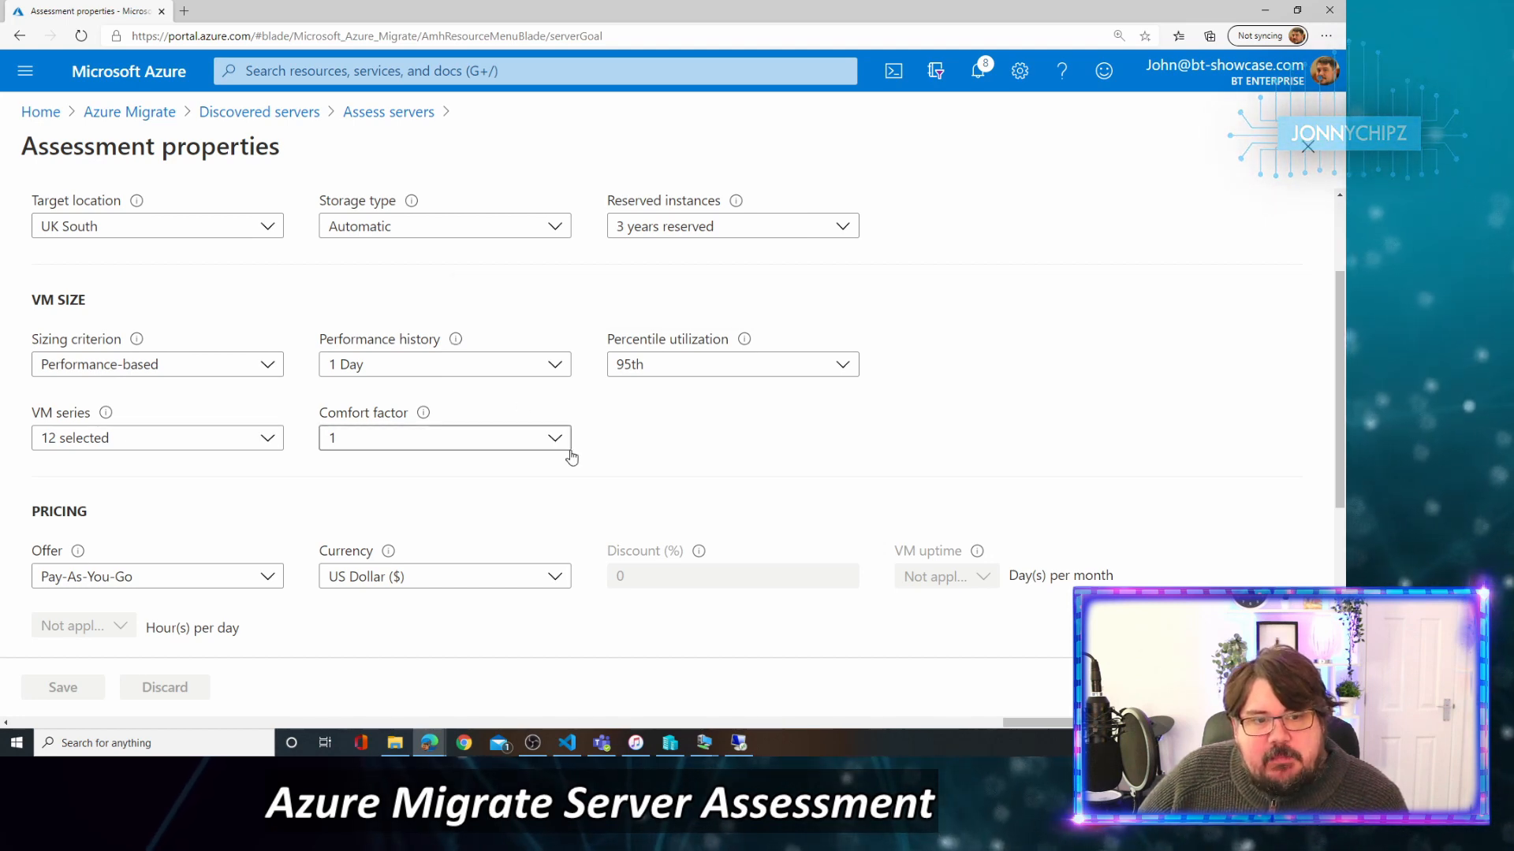
pyautogui.scroll(-3, 572, 457)
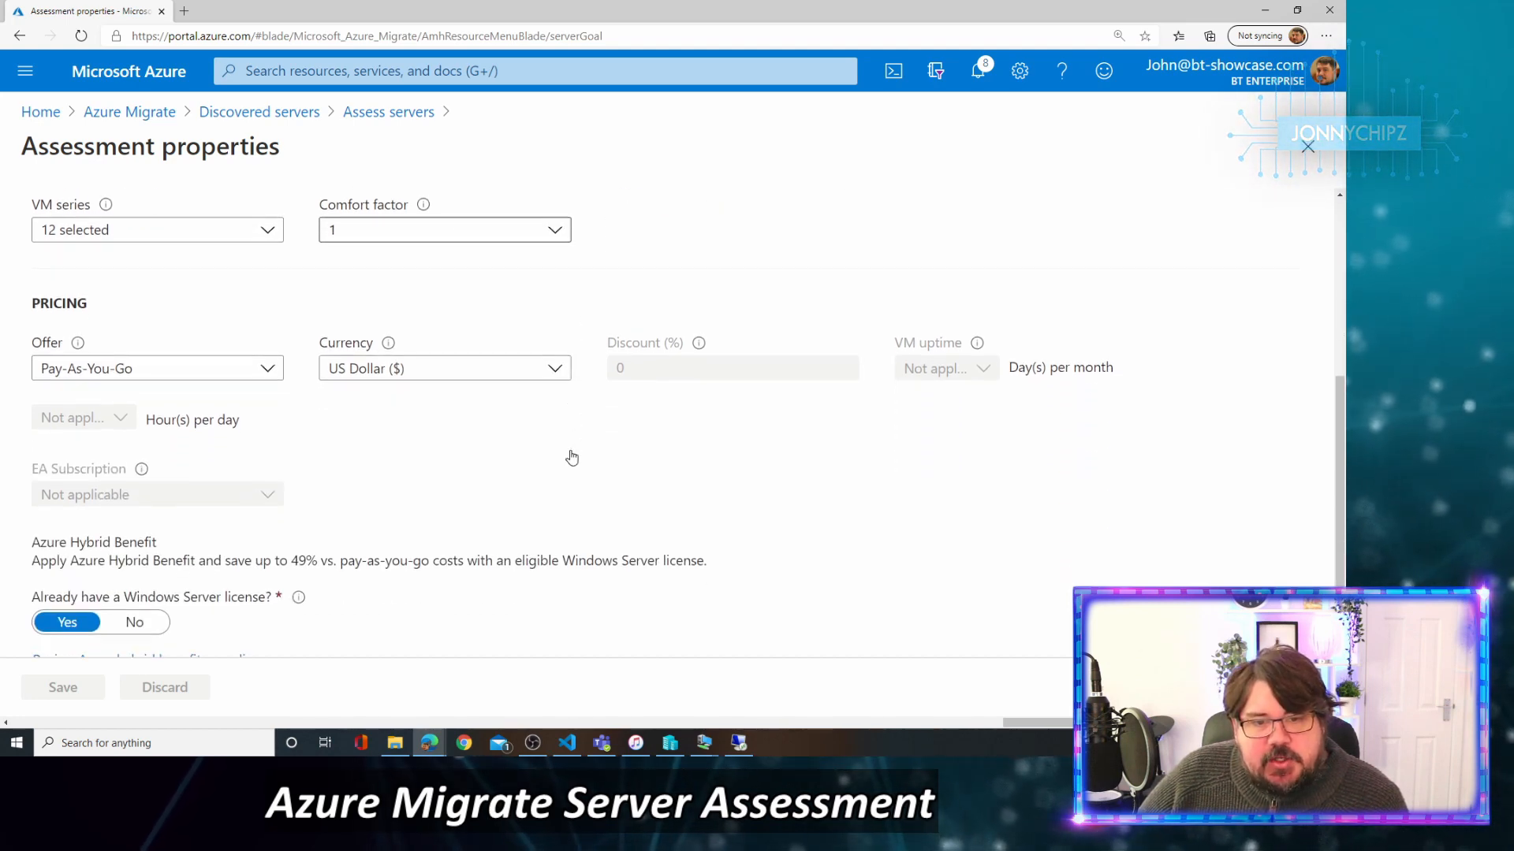
pyautogui.click(555, 366)
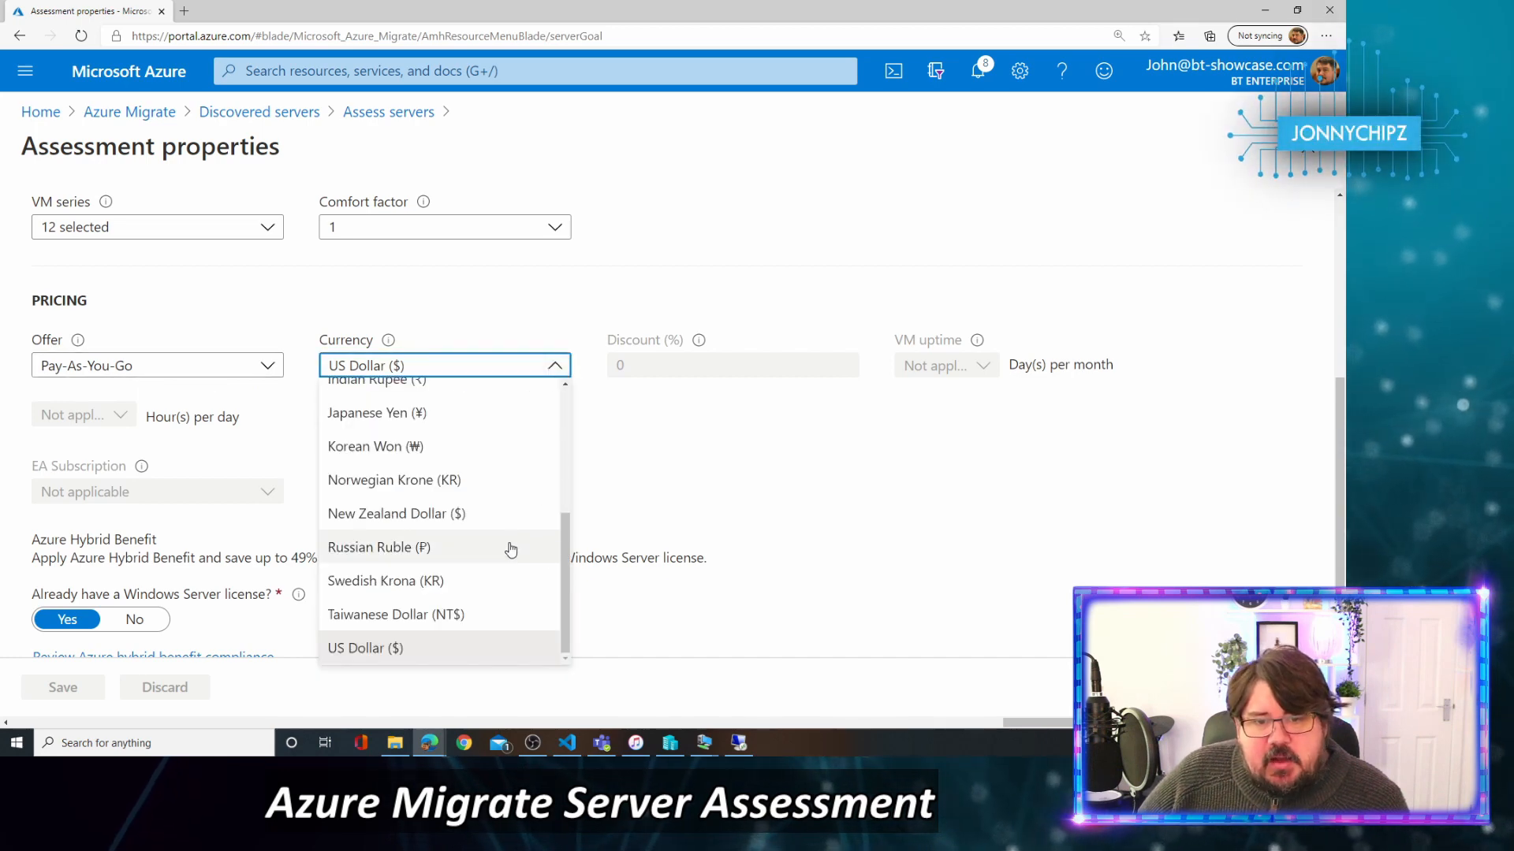
pyautogui.scroll(5, 511, 549)
pyautogui.click(509, 518)
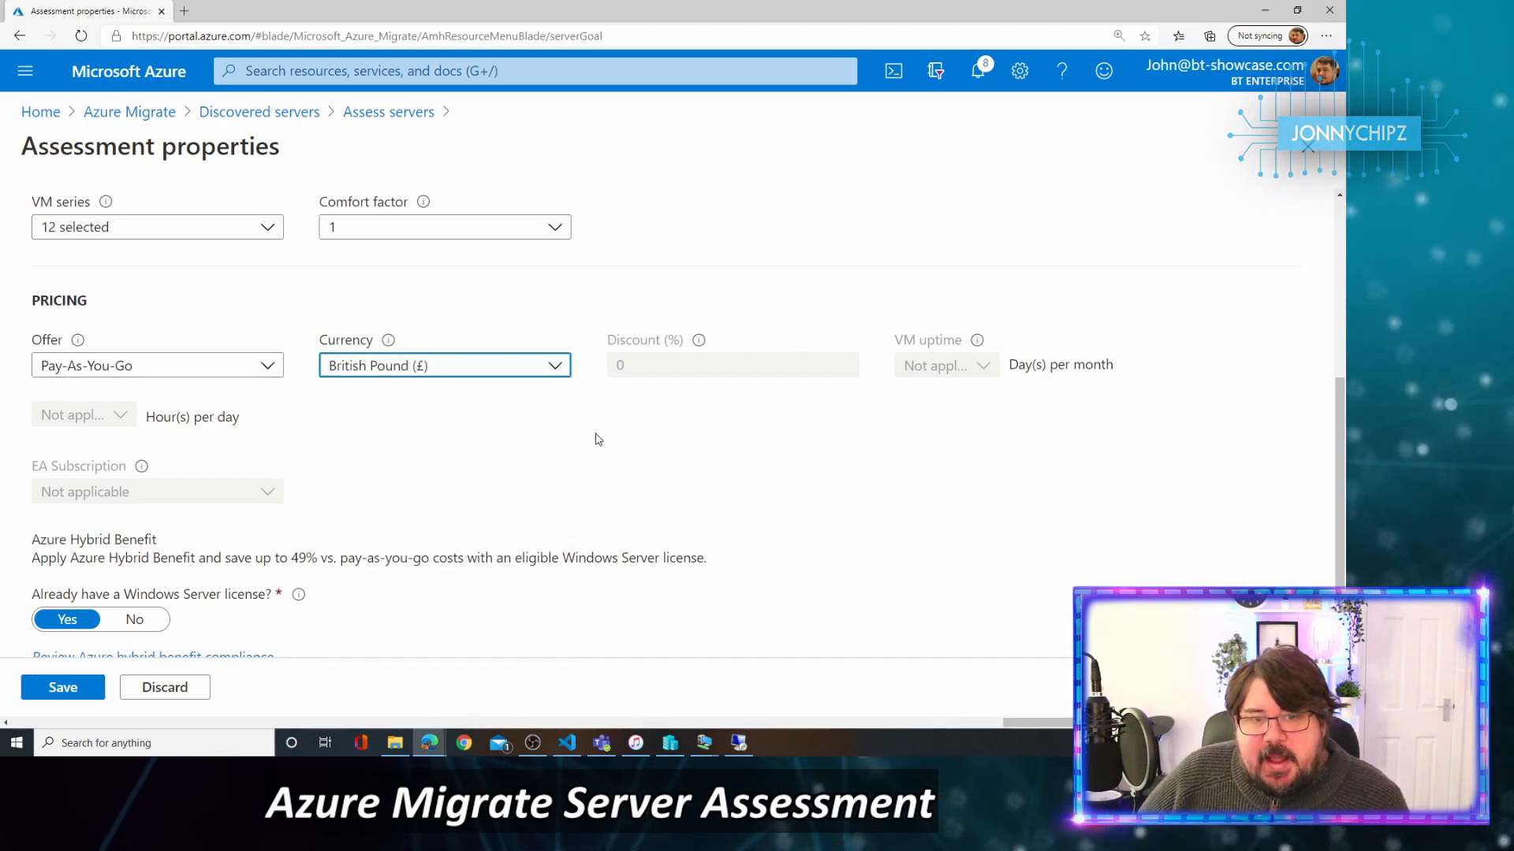
pyautogui.scroll(-1, 310, 470)
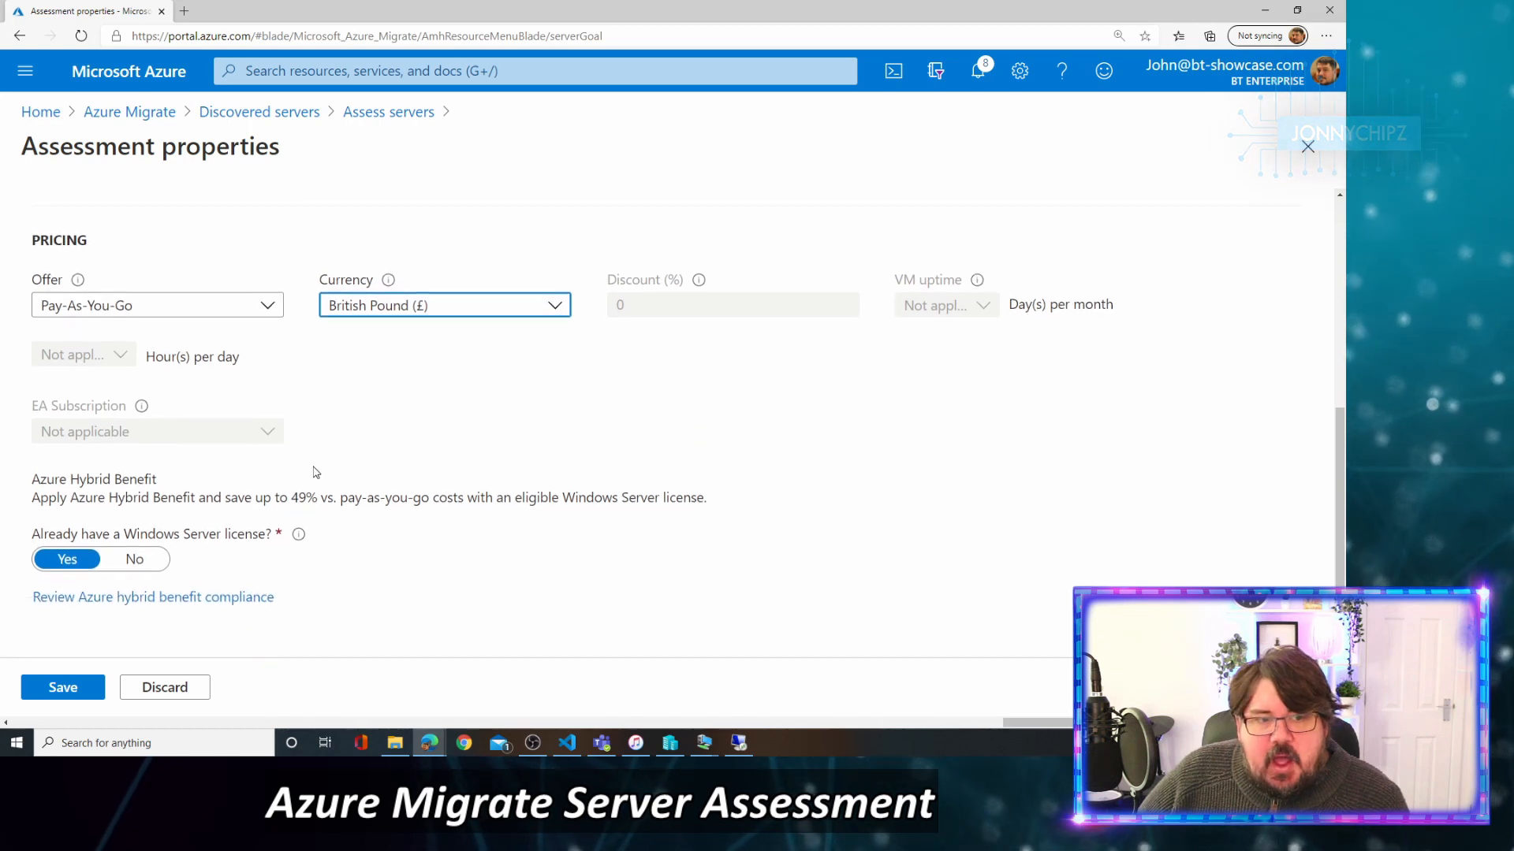
pyautogui.click(129, 561)
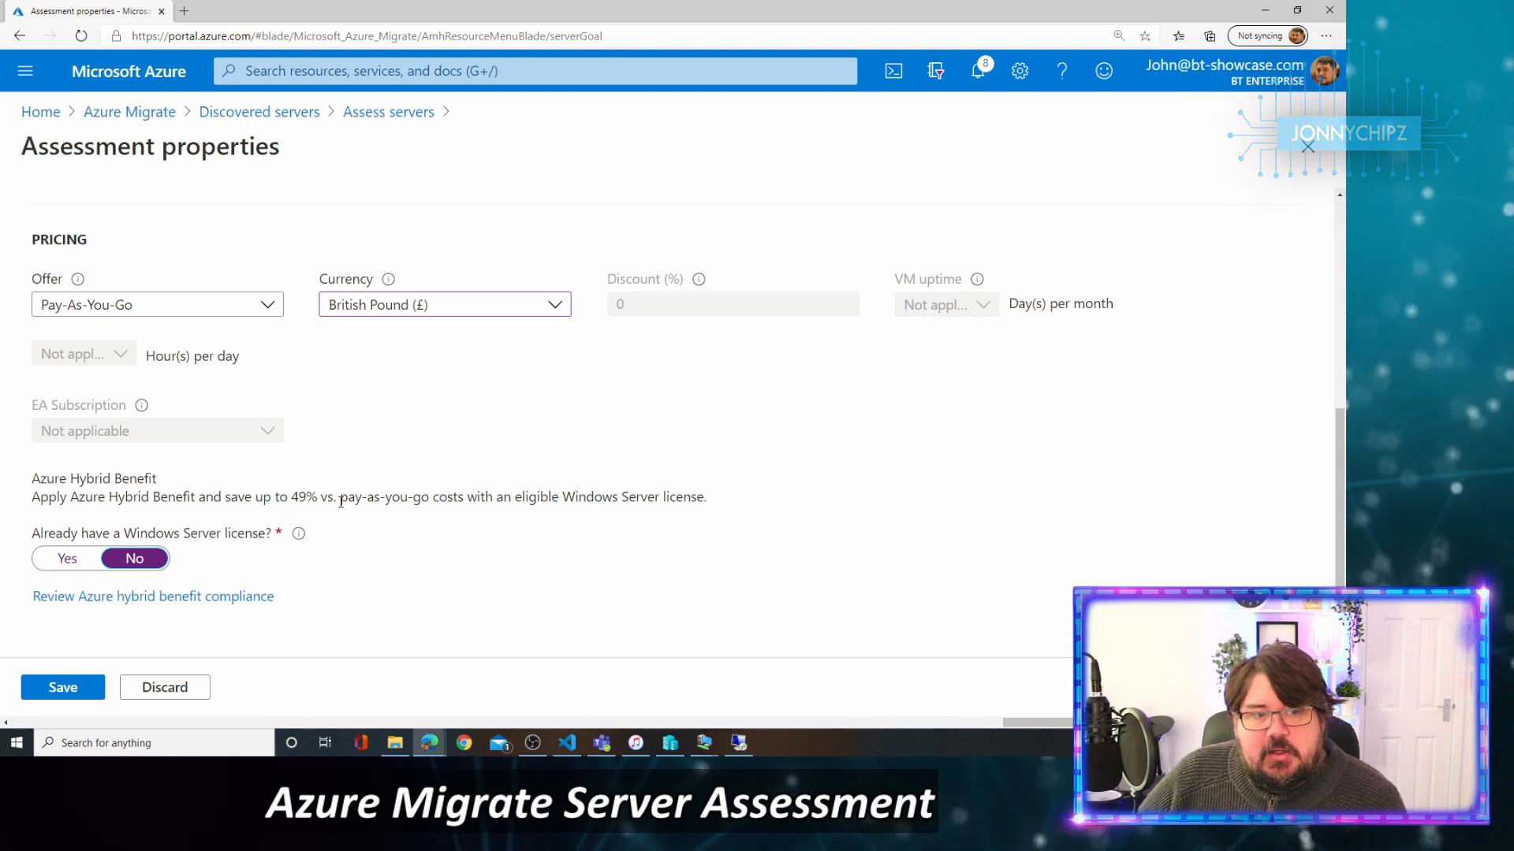
pyautogui.click(79, 686)
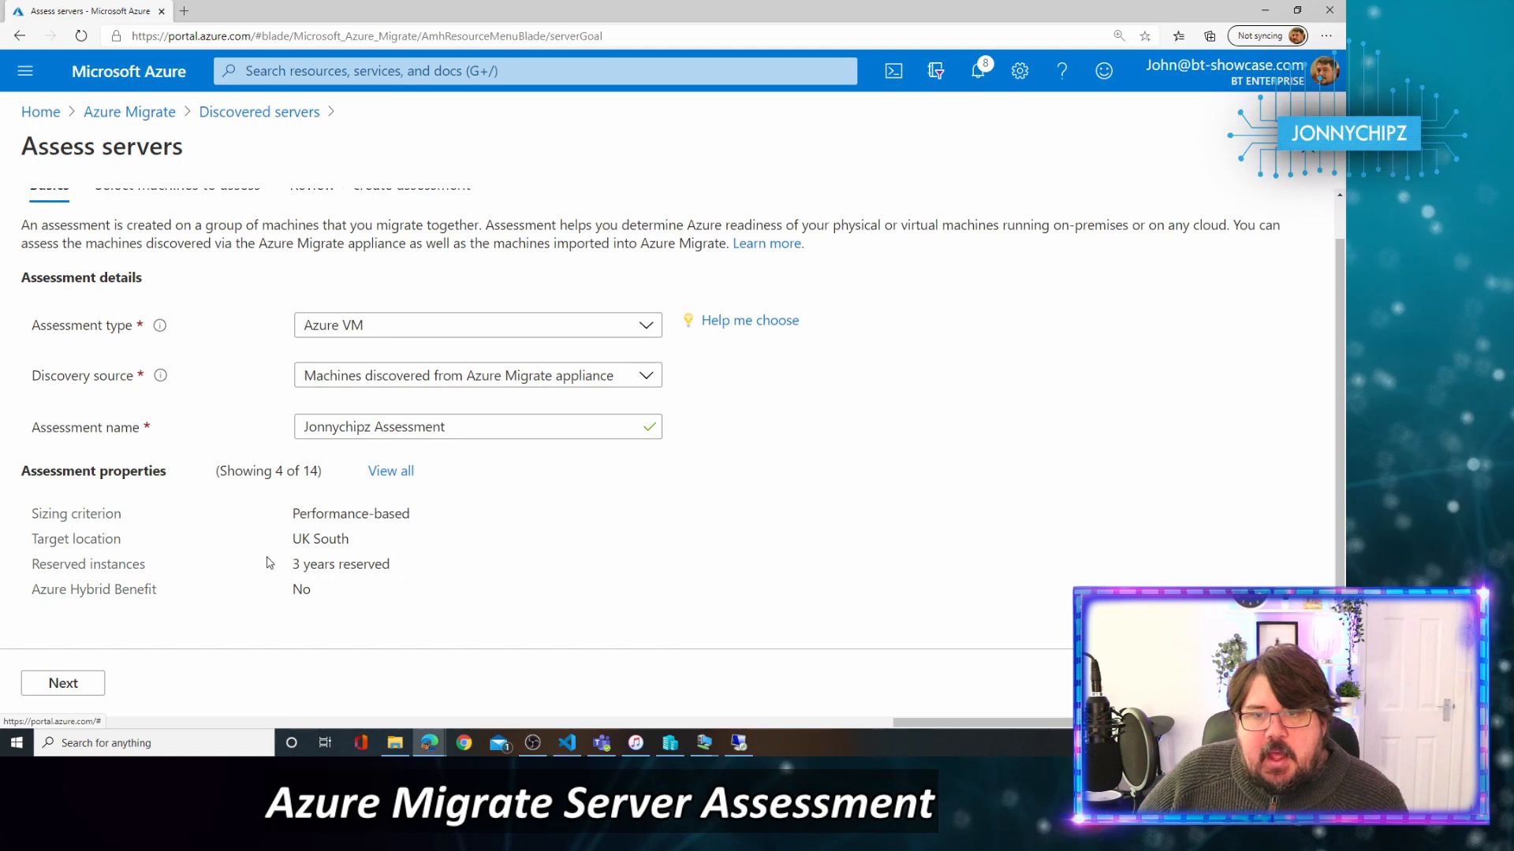
# Assess the existing Jonnychipz Servers group and proceed to the Review + create summary.
pyautogui.click(83, 683)
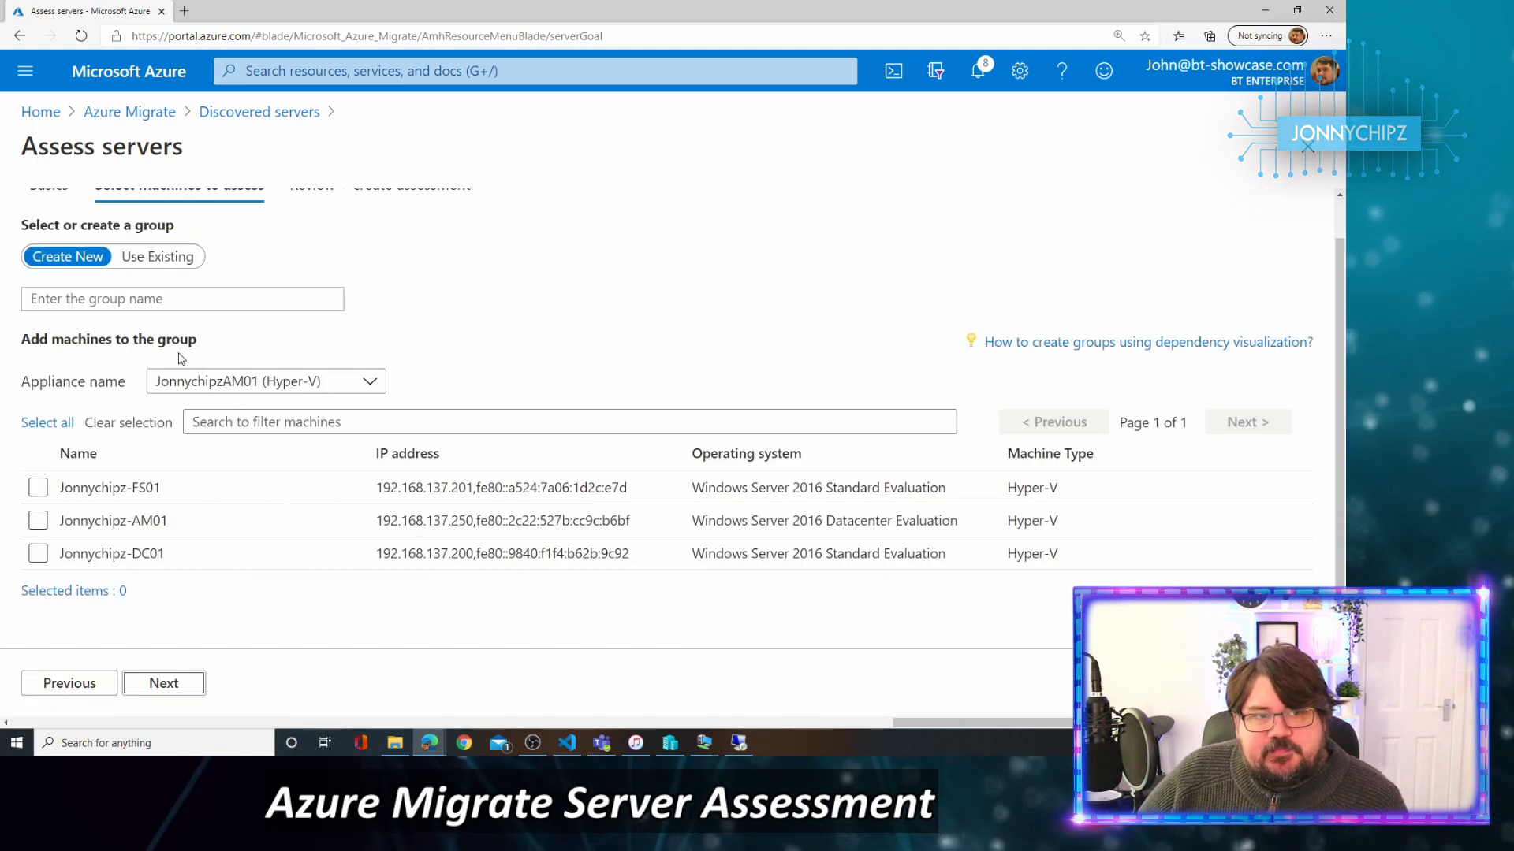
pyautogui.click(155, 257)
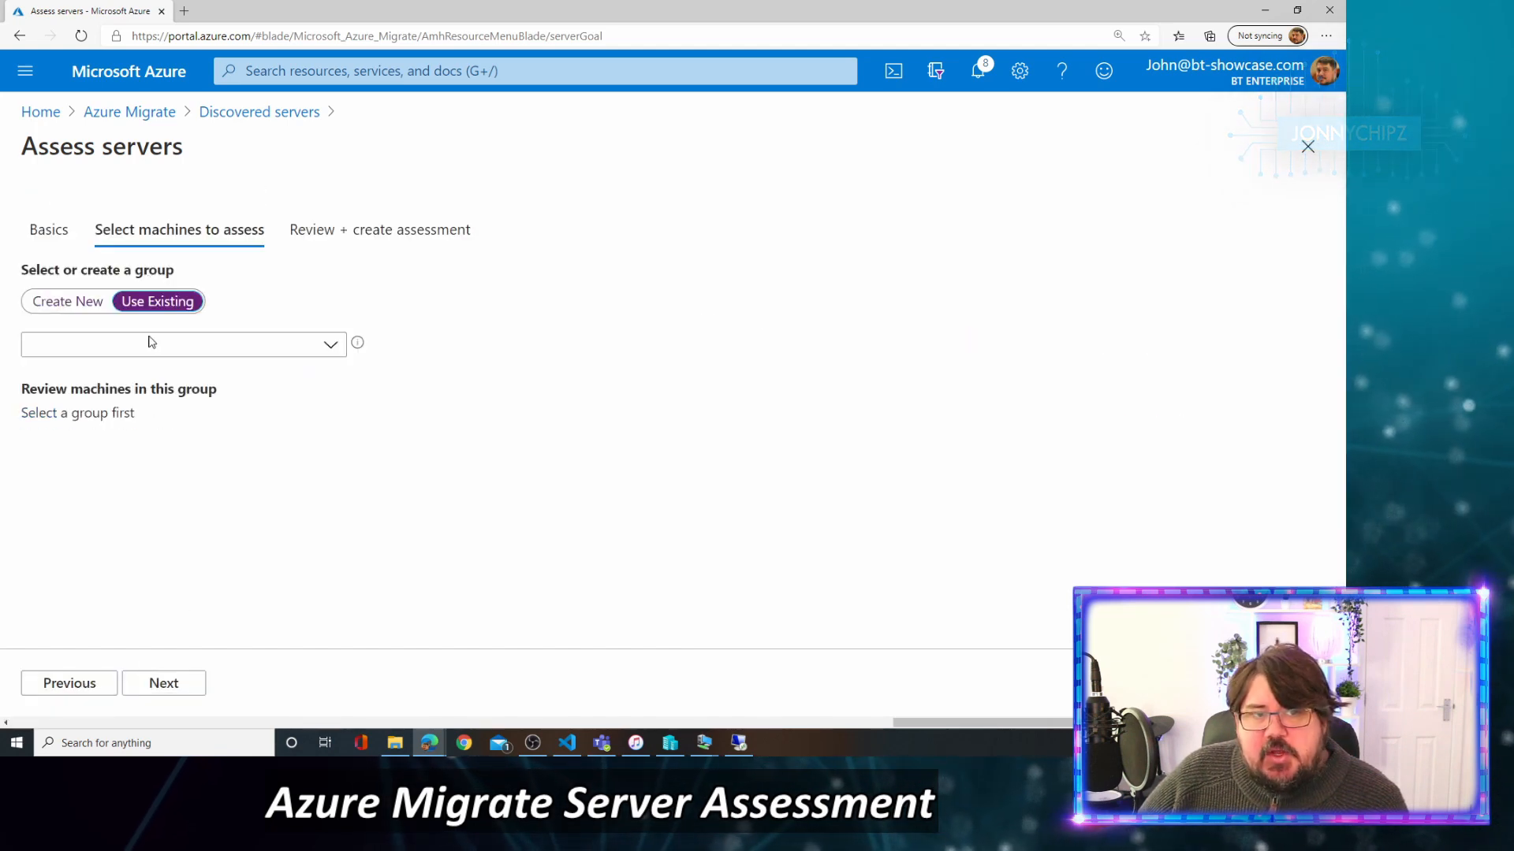
pyautogui.click(328, 344)
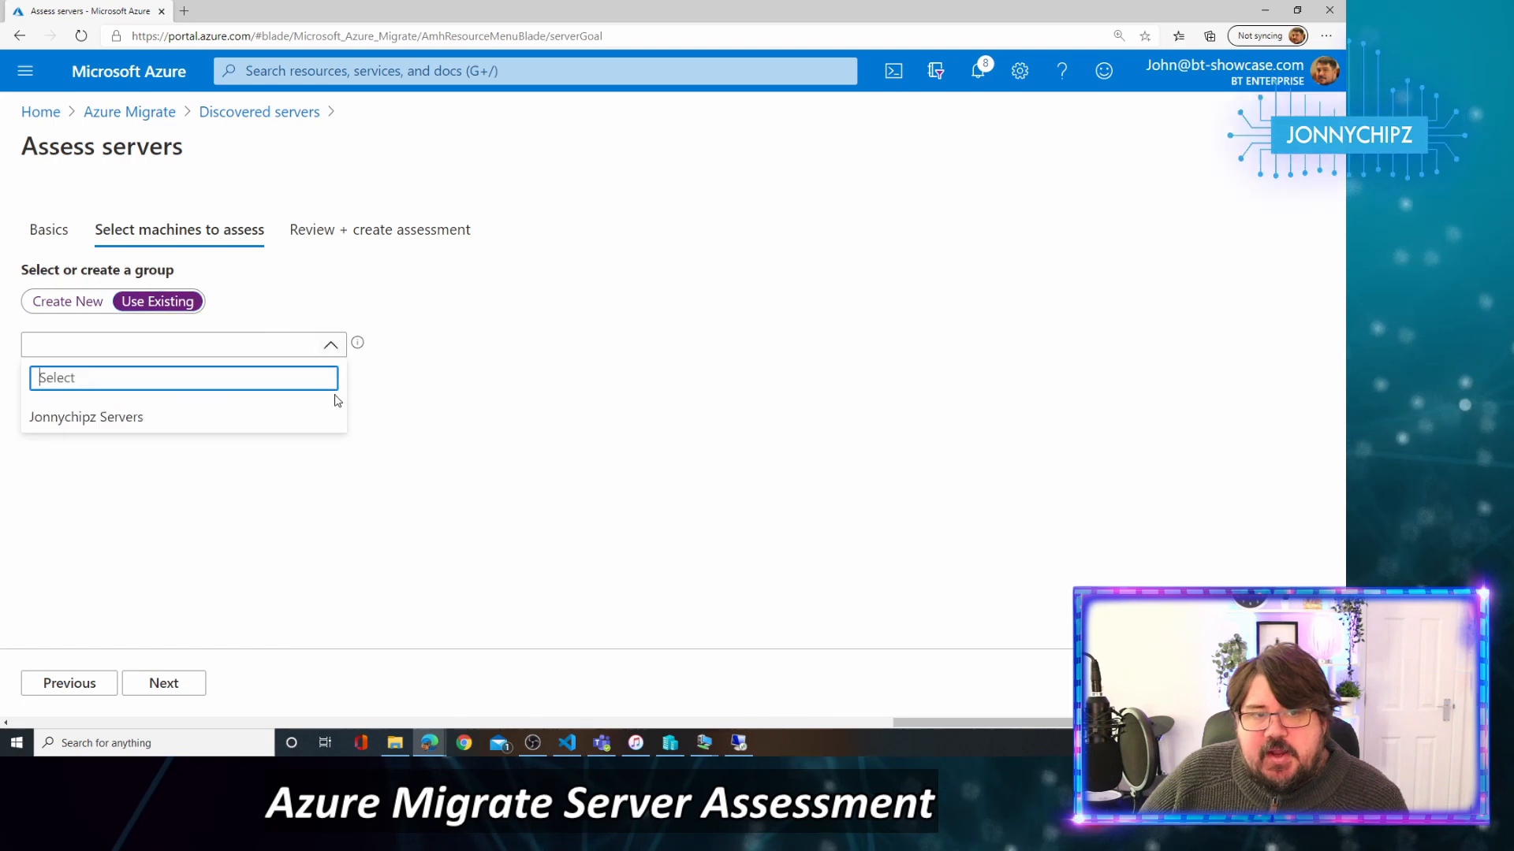
pyautogui.click(159, 417)
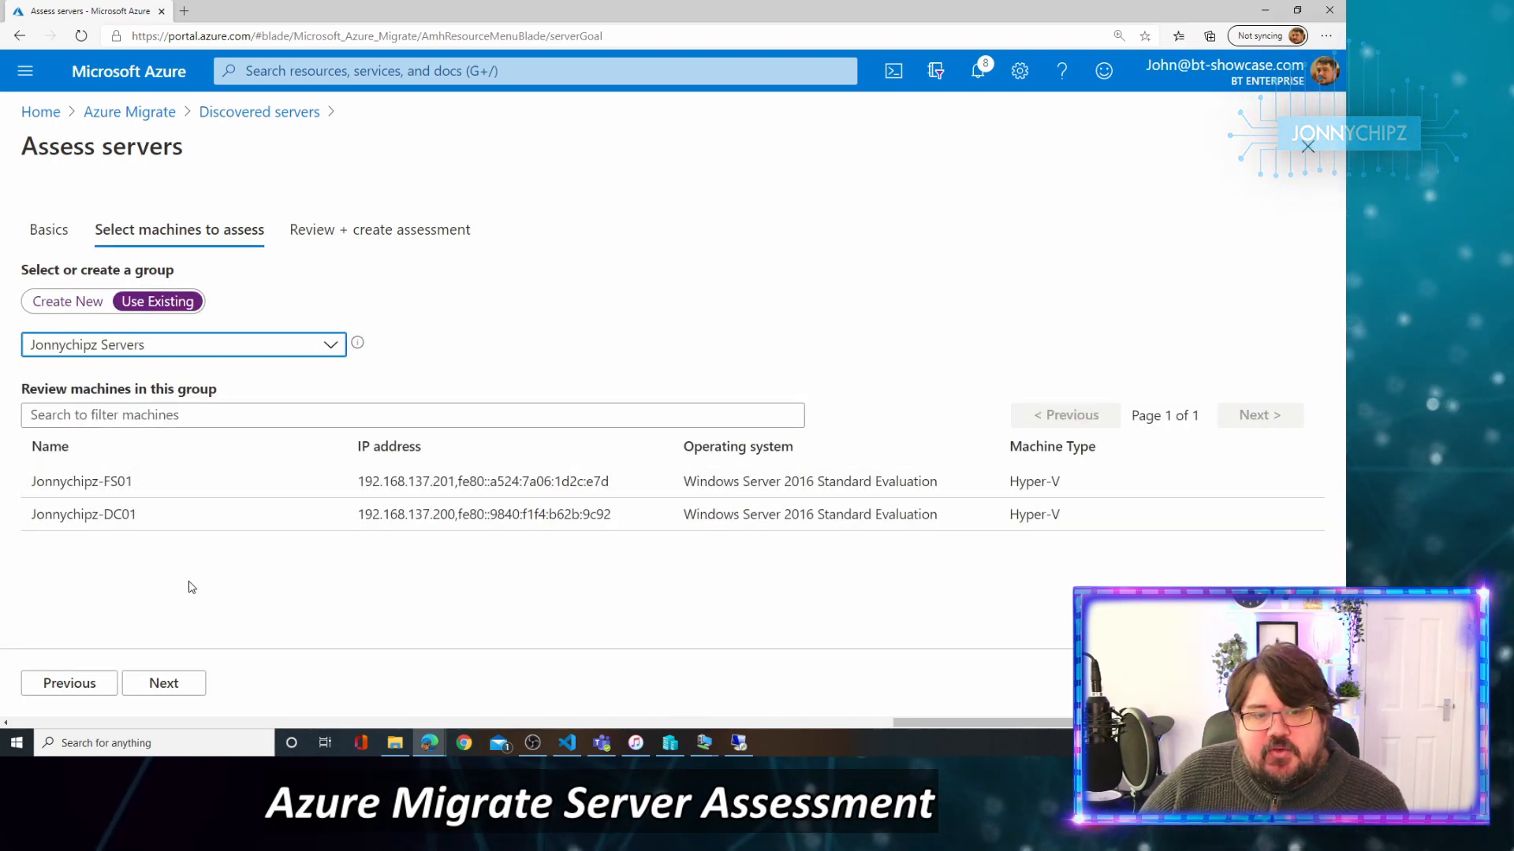
pyautogui.click(166, 683)
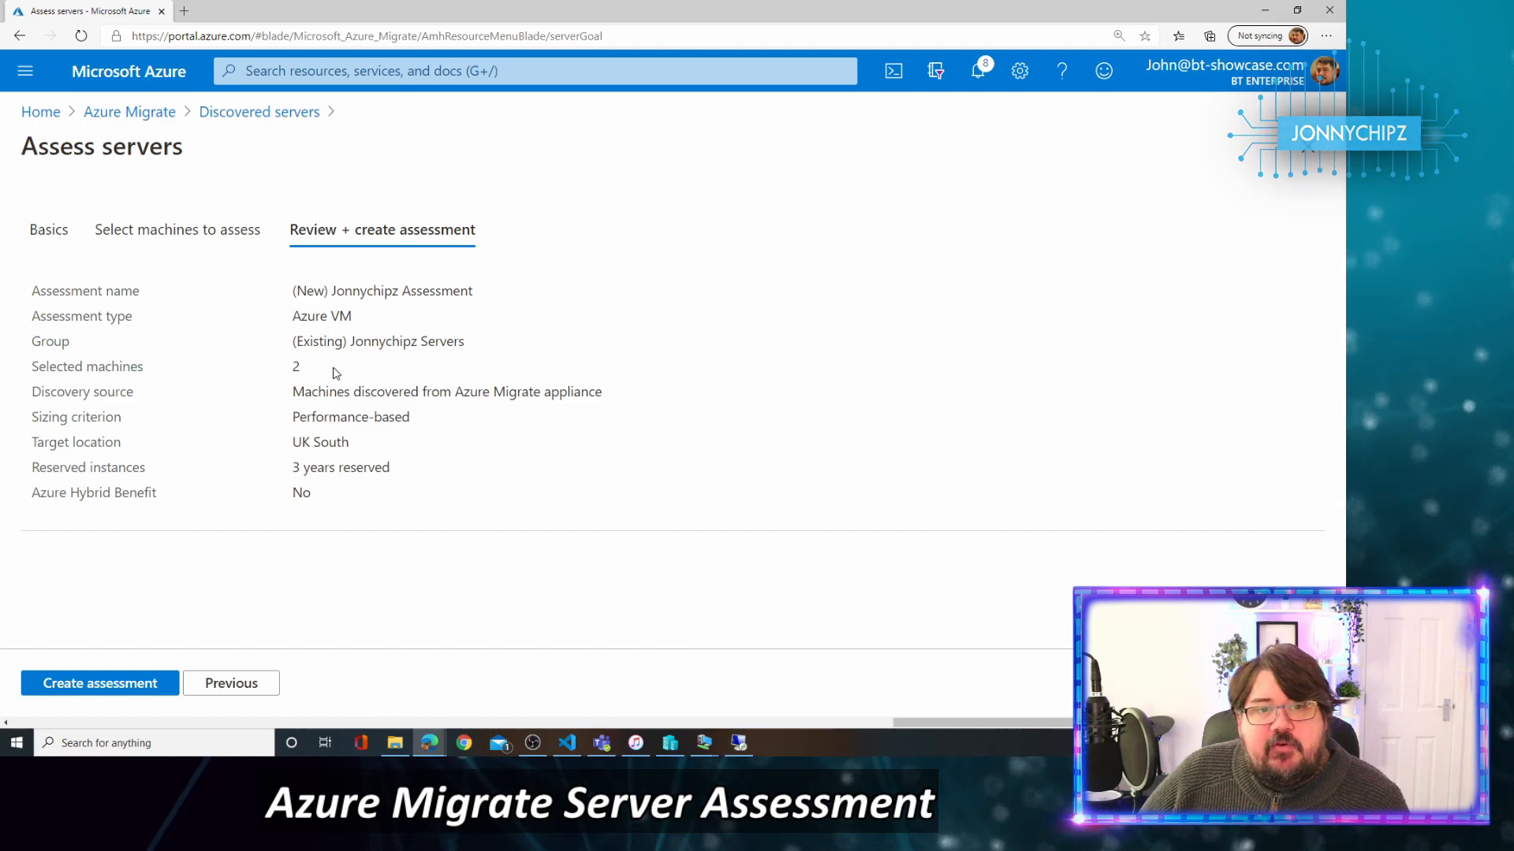
pyautogui.moveTo(309, 369); pyautogui.dragTo(276, 368)
pyautogui.click(275, 407)
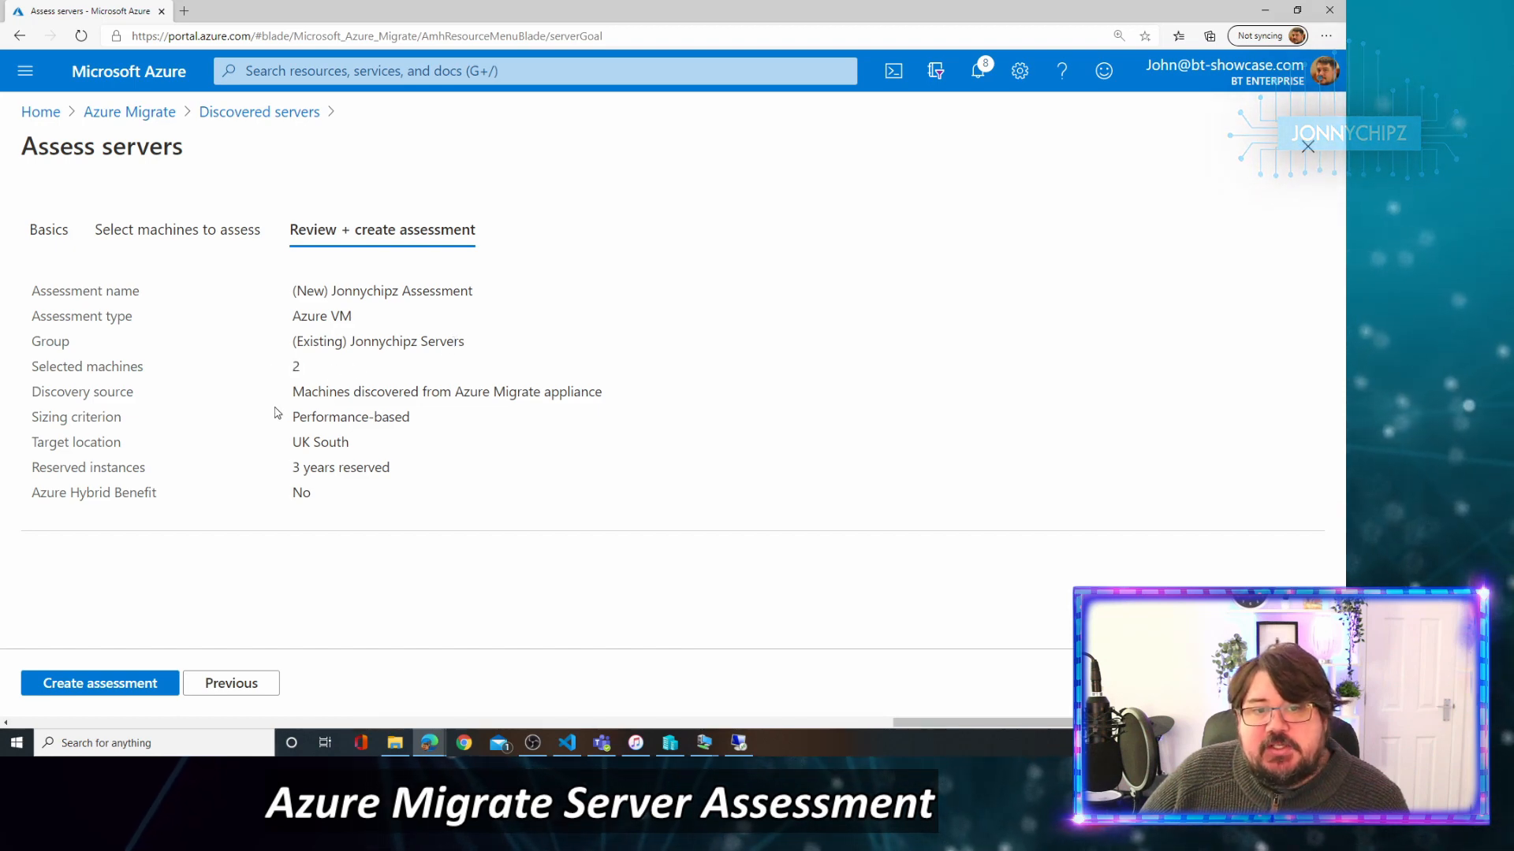
pyautogui.moveTo(295, 391); pyautogui.dragTo(594, 390)
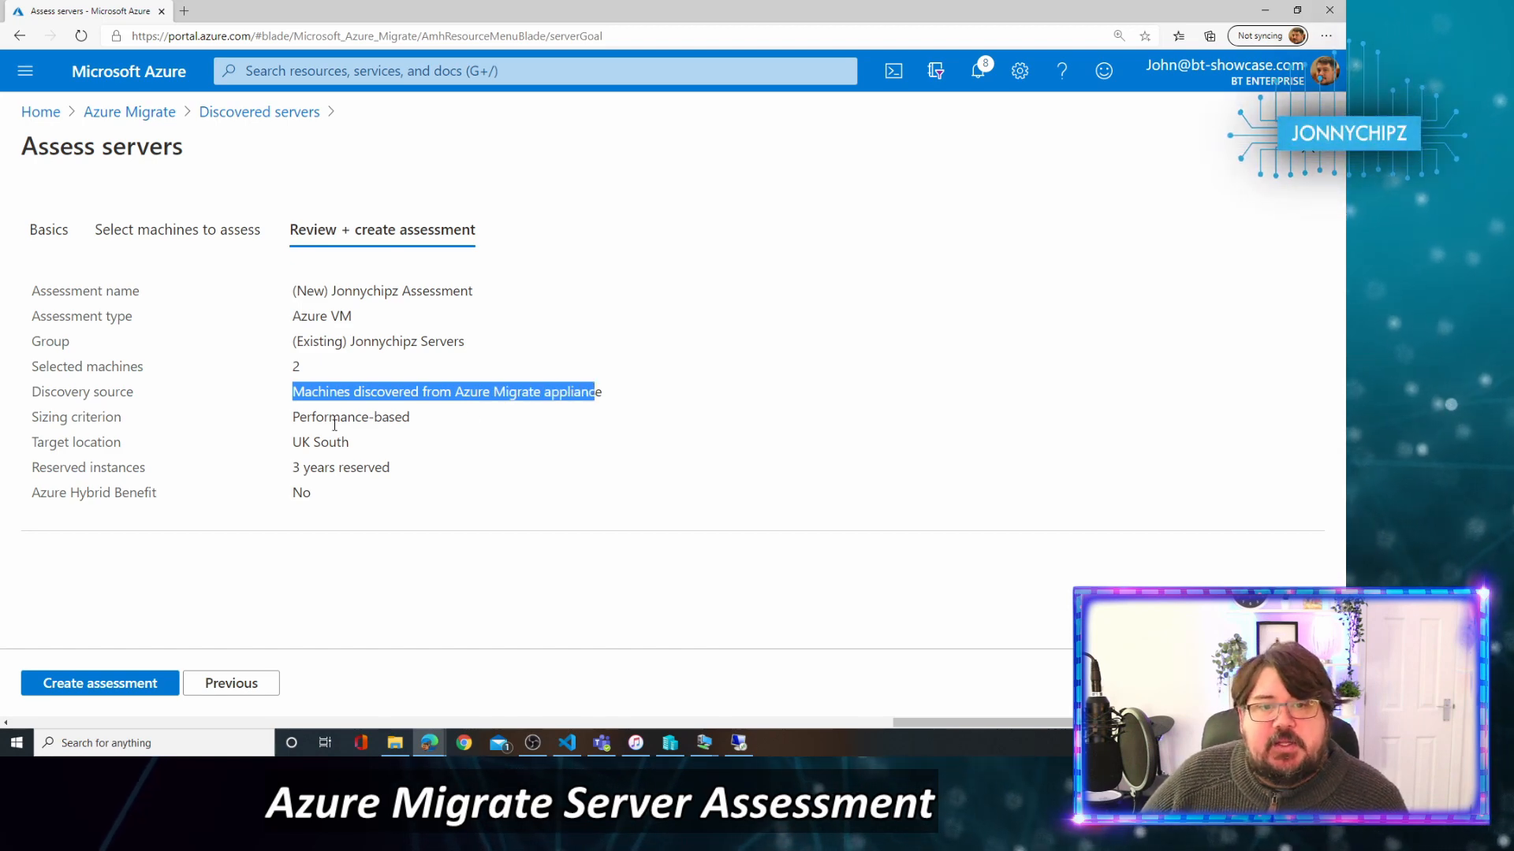
pyautogui.click(302, 422)
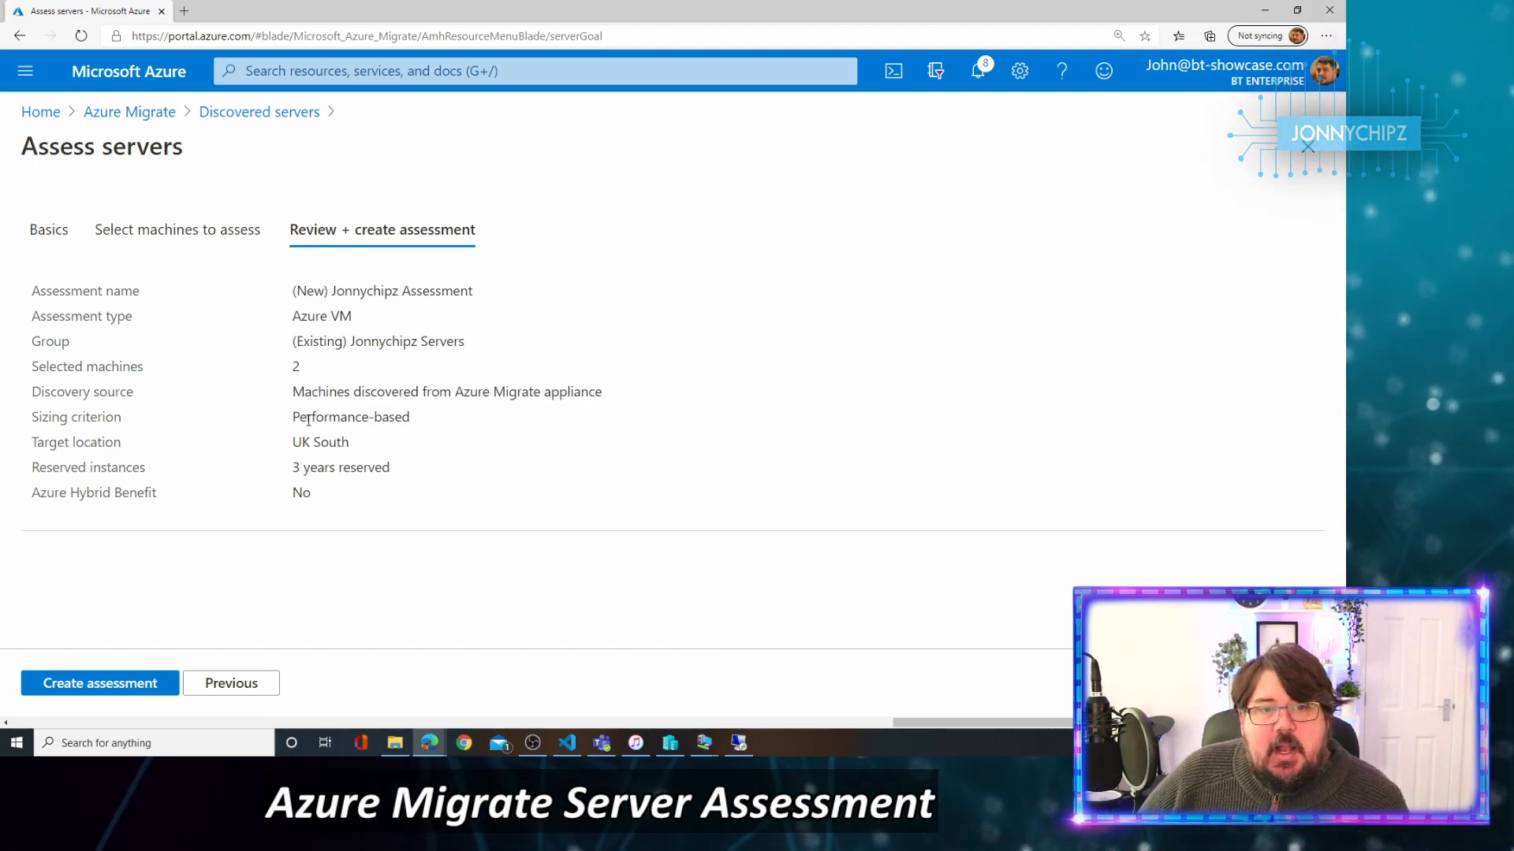
pyautogui.moveTo(294, 419); pyautogui.dragTo(420, 427)
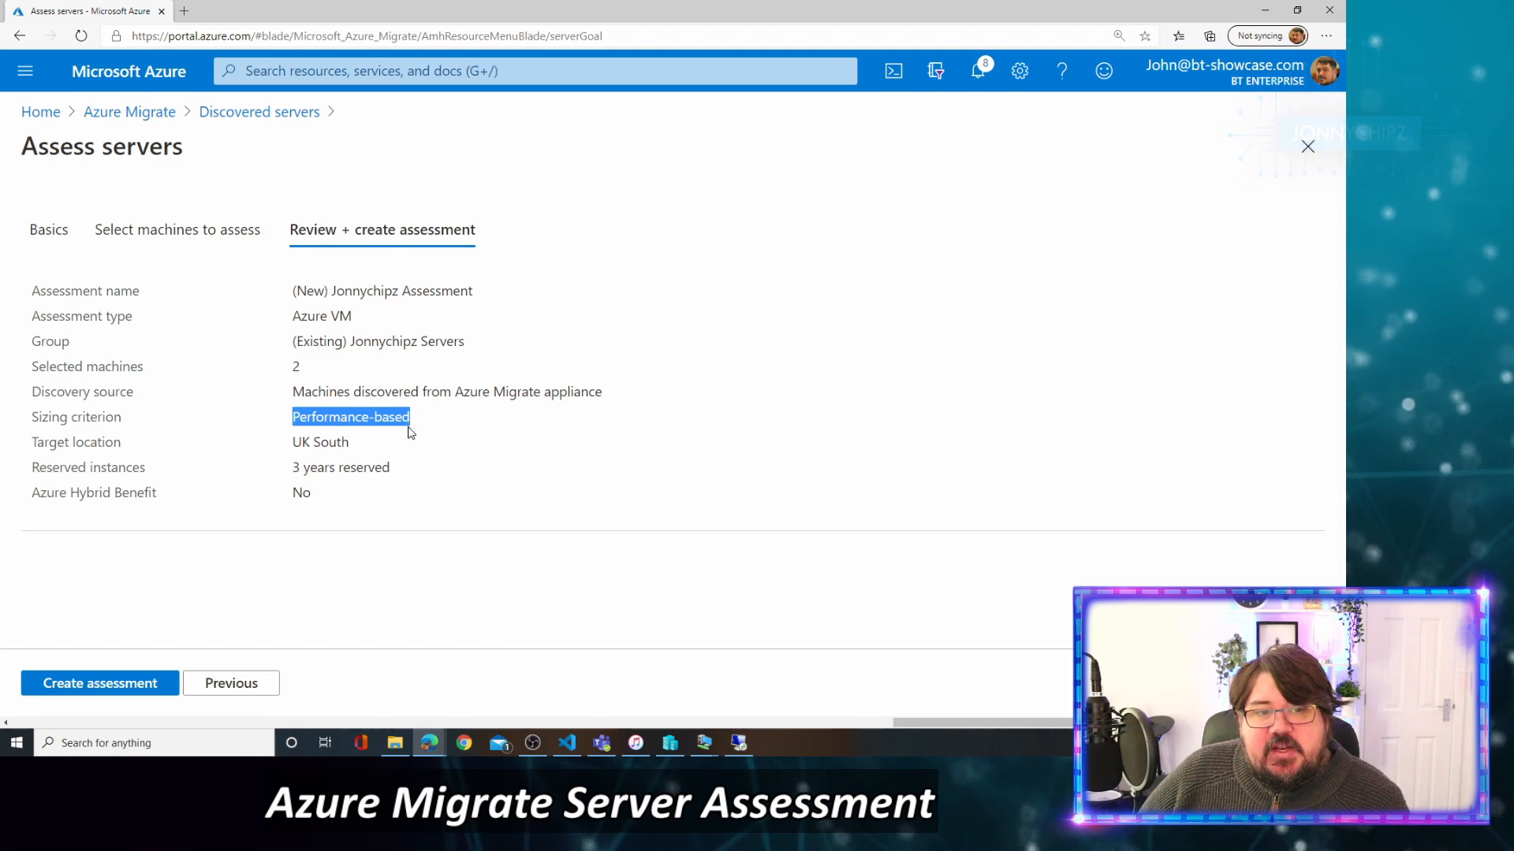
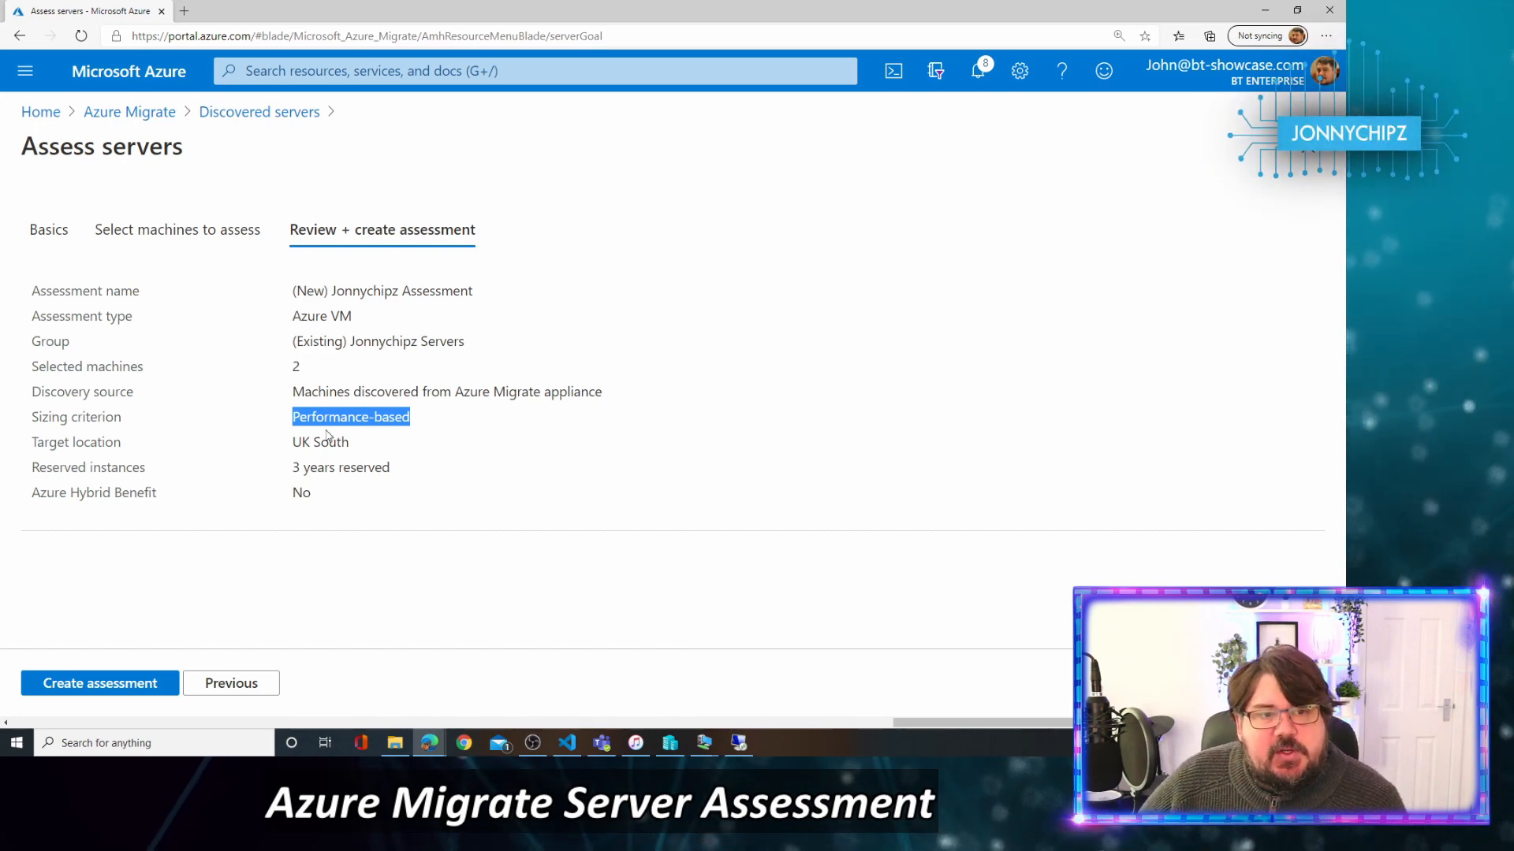
# Confirm UK South, 3 years reserved and Azure Hybrid Benefit No, then create the assessment.
pyautogui.tripleClick(413, 434)
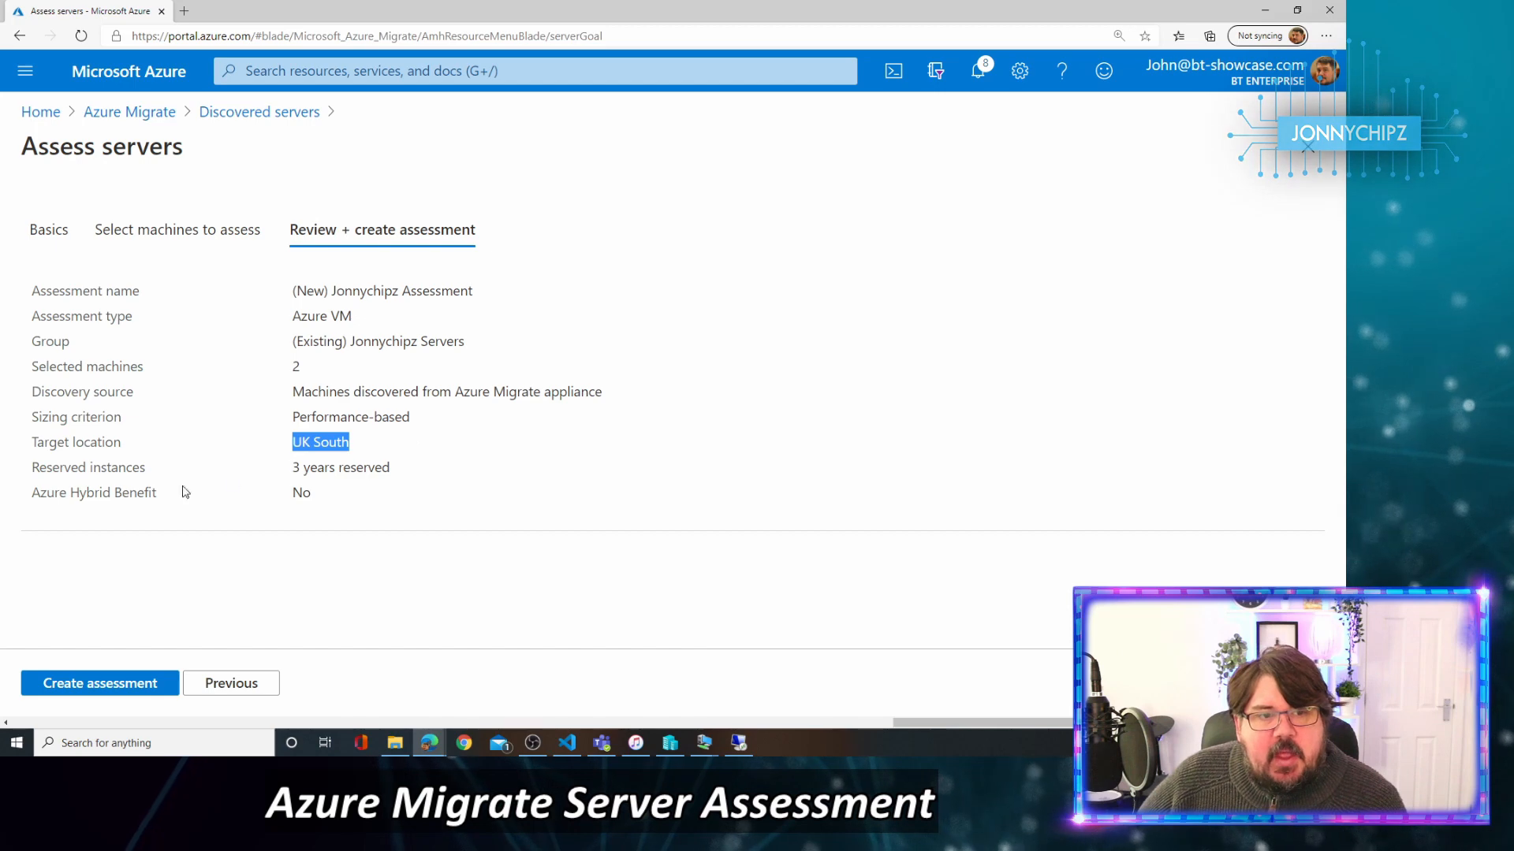
pyautogui.click(156, 460)
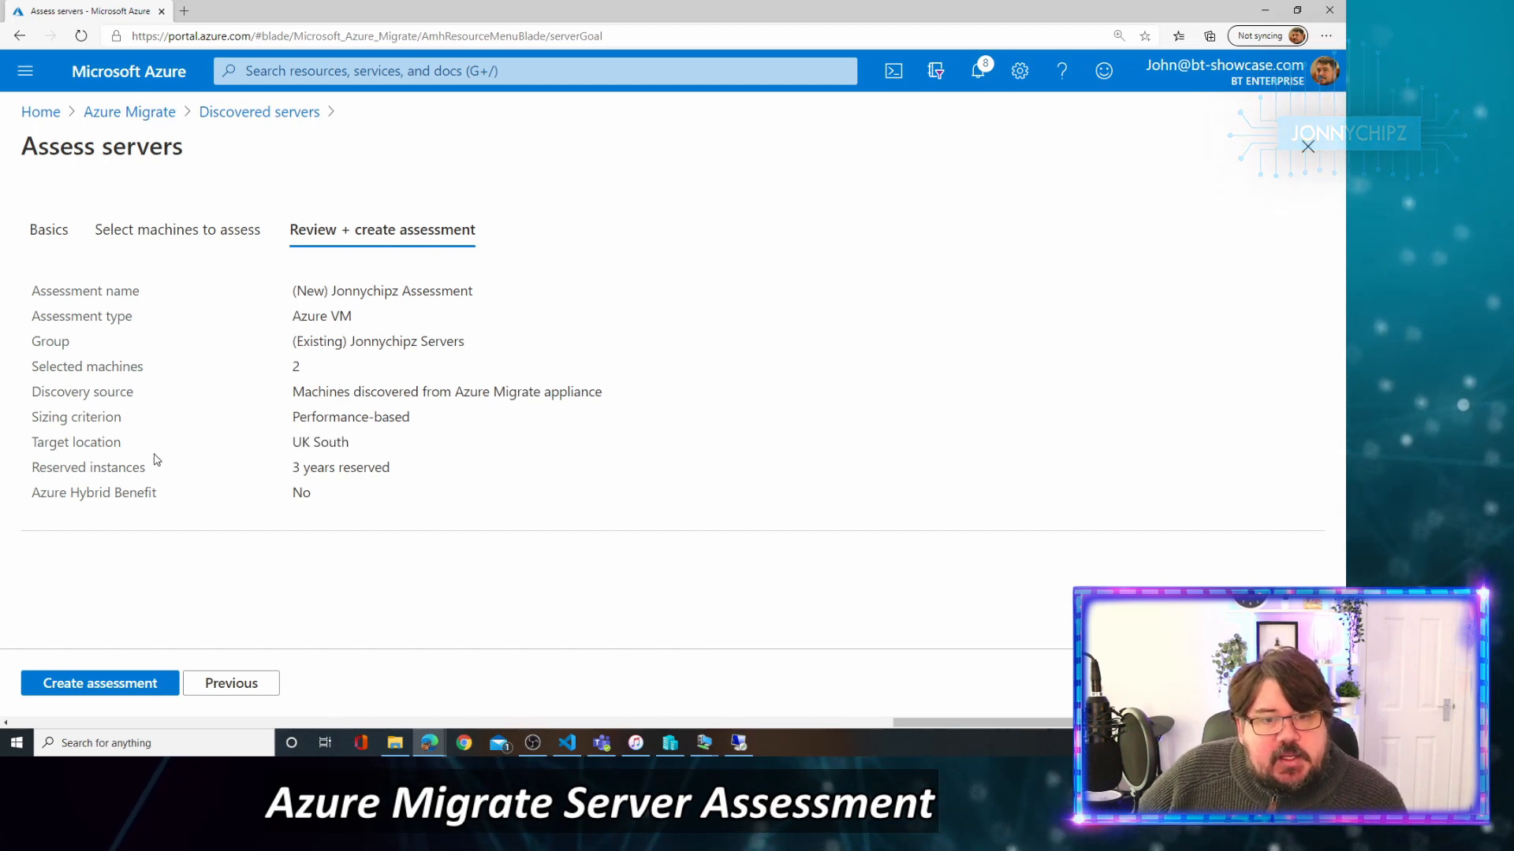
pyautogui.moveTo(289, 469); pyautogui.dragTo(476, 494)
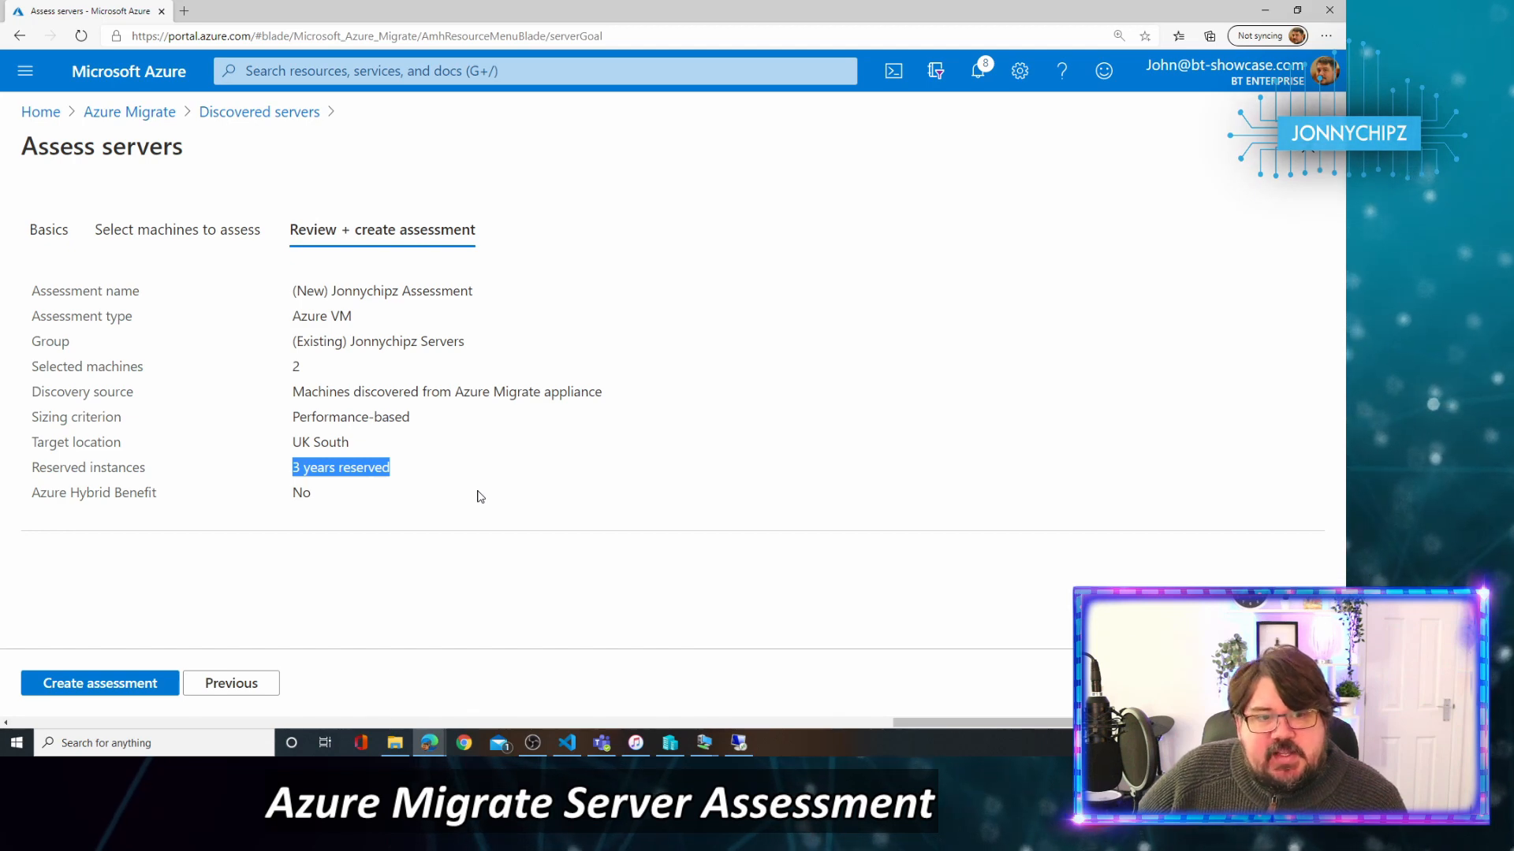
pyautogui.moveTo(315, 494); pyautogui.dragTo(284, 494)
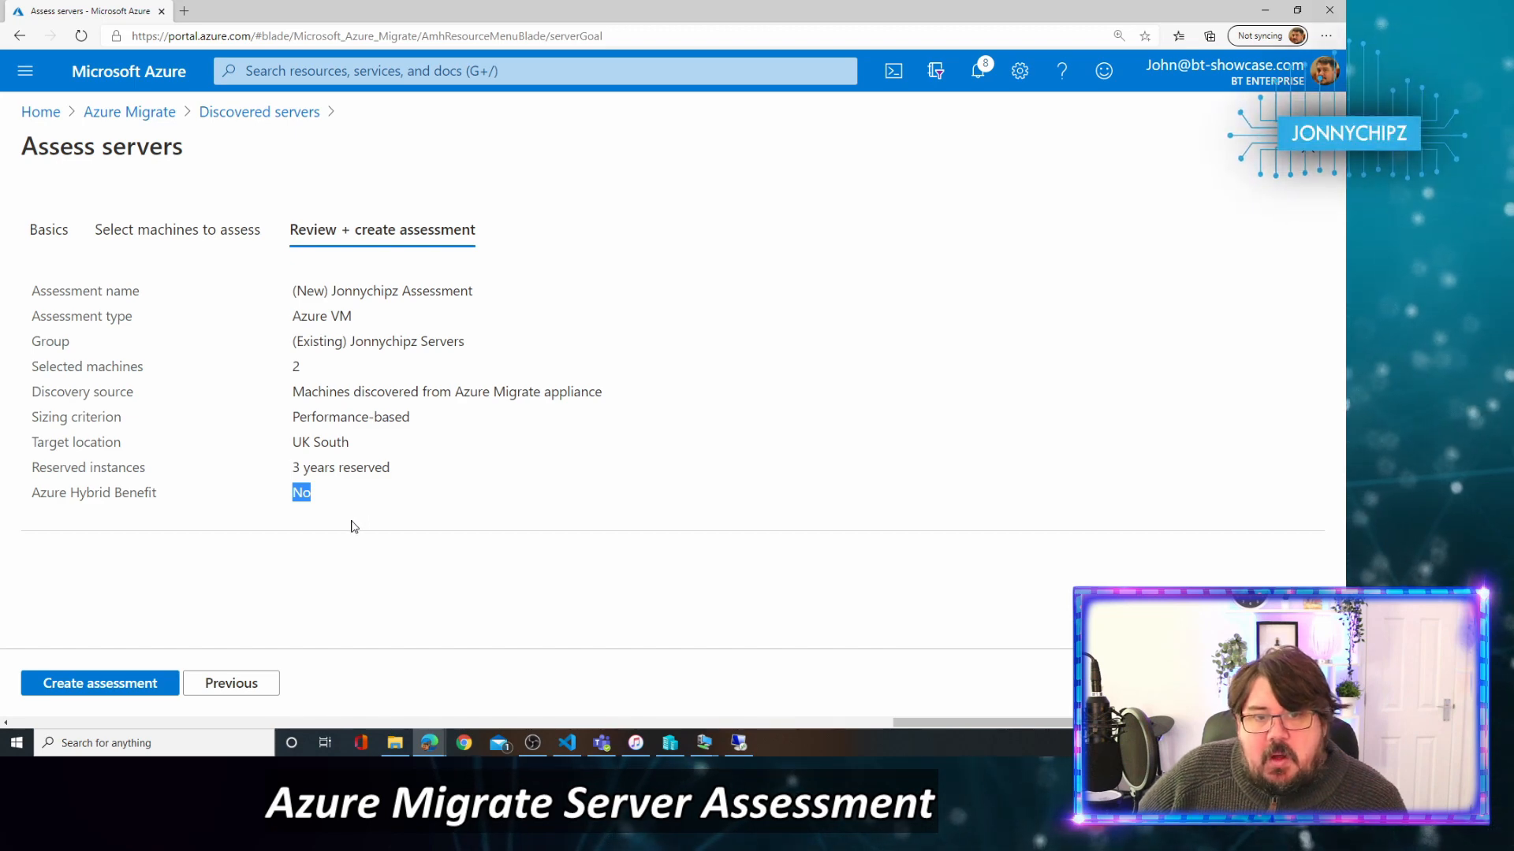
pyautogui.click(130, 686)
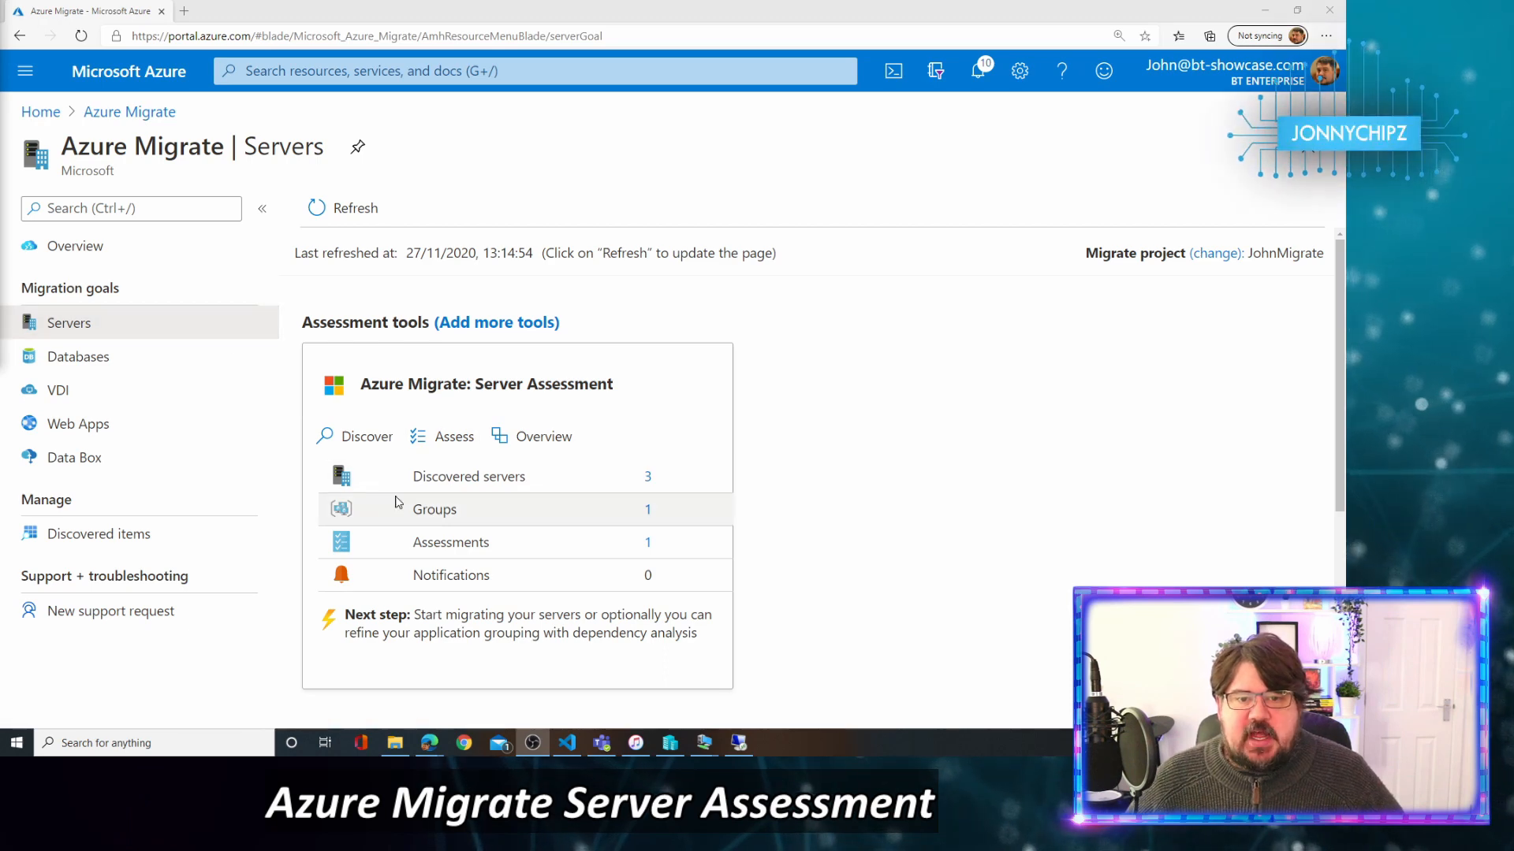
# Open the Jonnychipz Assessment from the Server Assessment list of assessments.
pyautogui.click(648, 542)
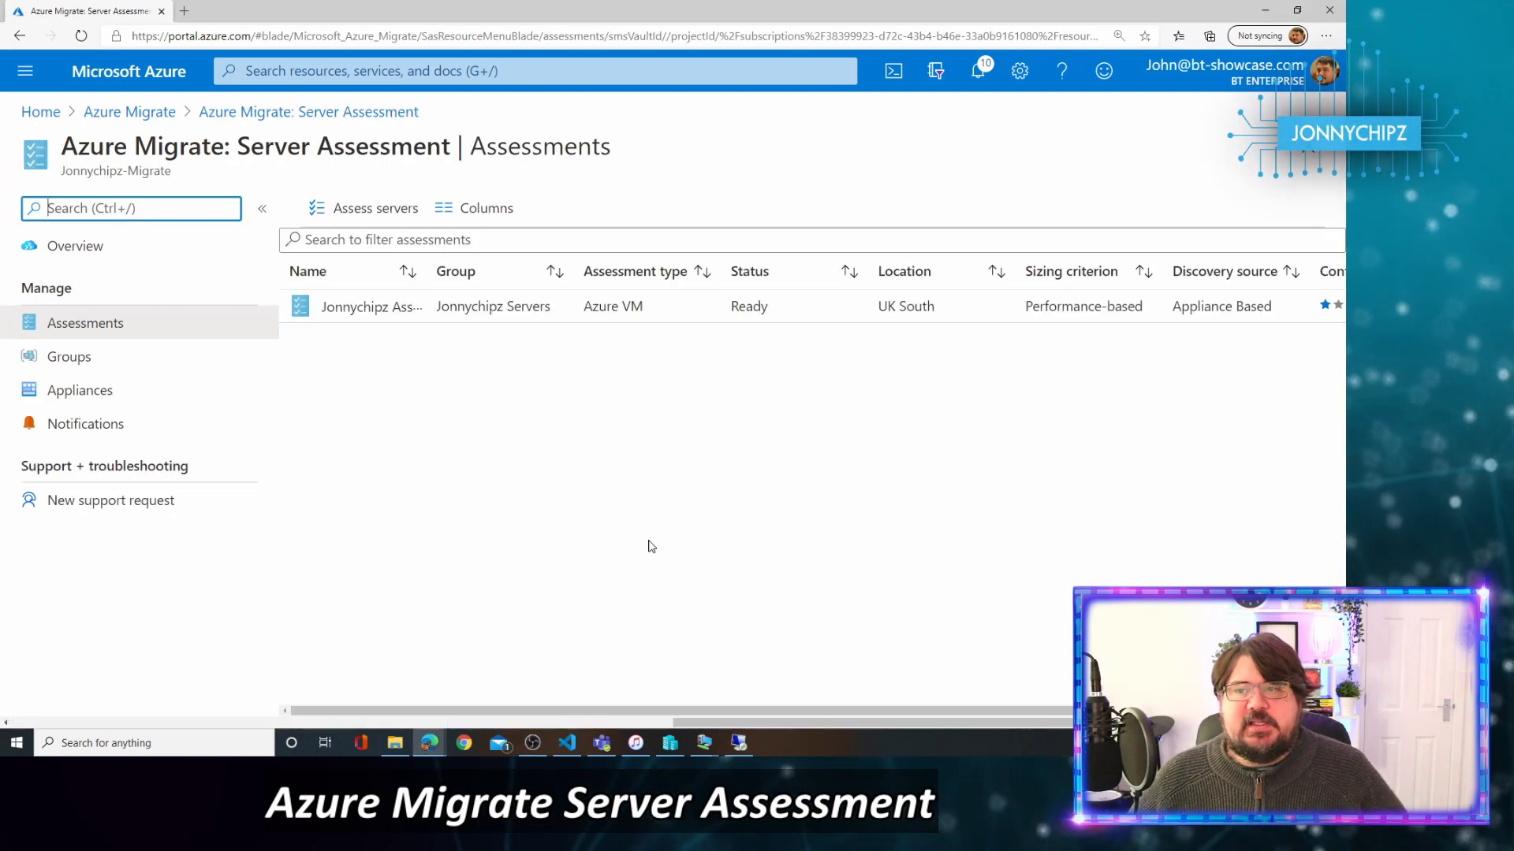
pyautogui.click(395, 315)
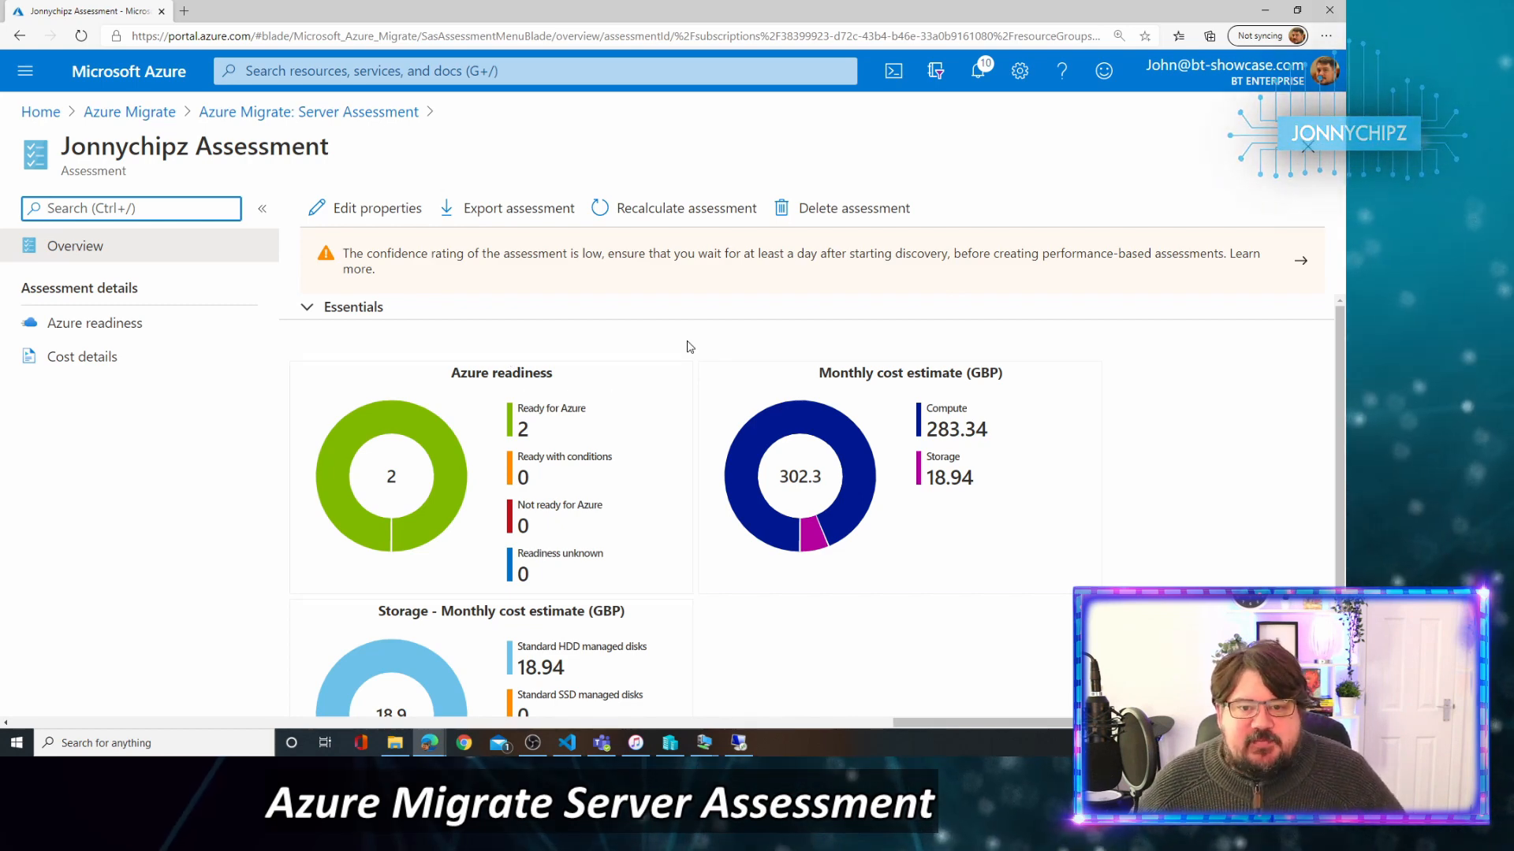
# Look over the overview charts, then open Azure readiness showing both servers ready as Standard_F4s_v2.
pyautogui.scroll(-3, 630, 430)
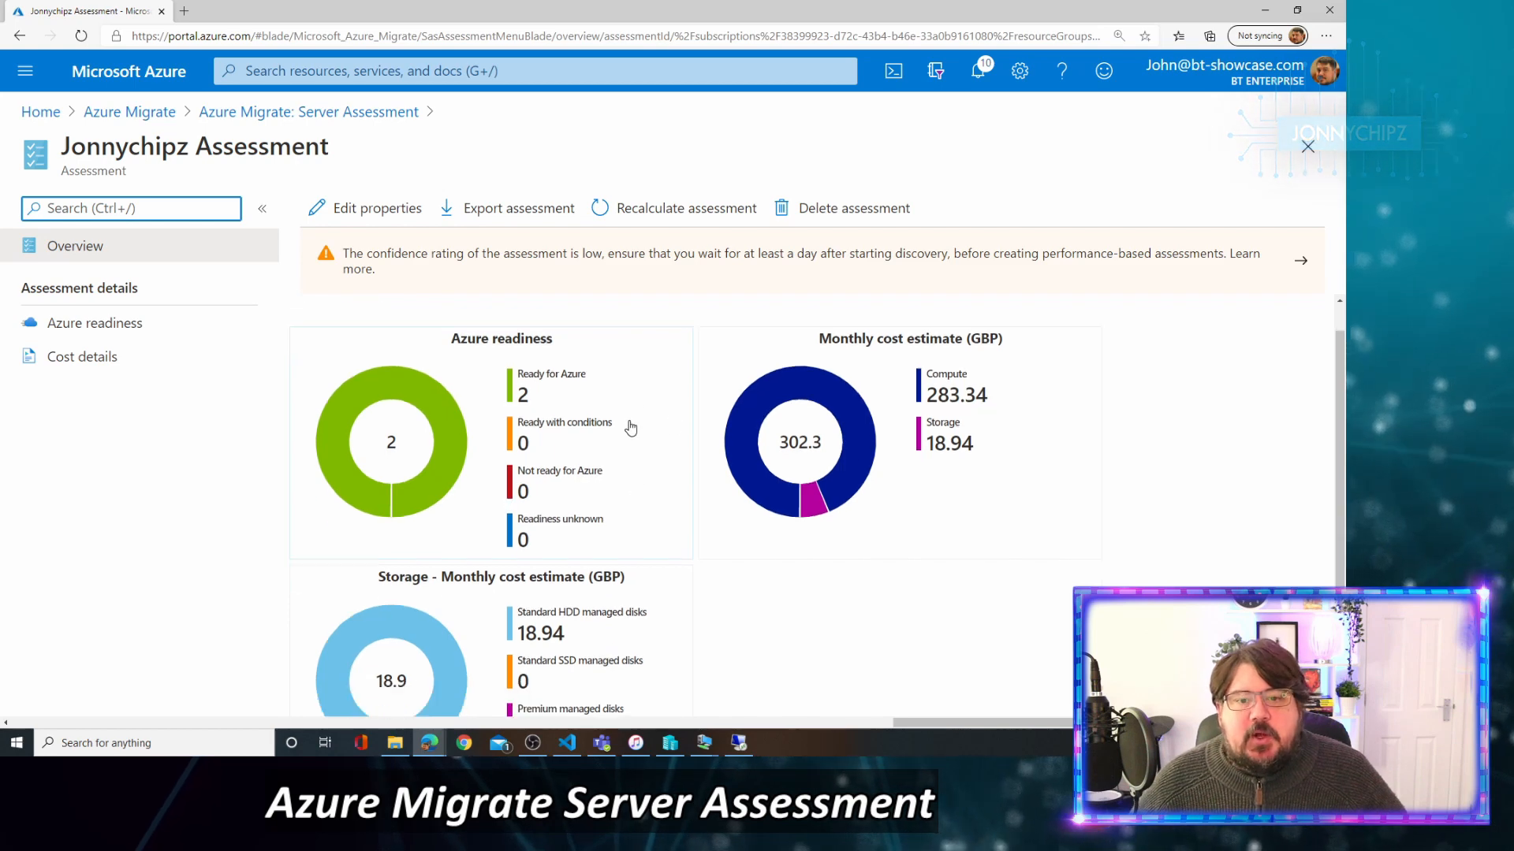
pyautogui.scroll(1, 631, 428)
pyautogui.scroll(3, 629, 428)
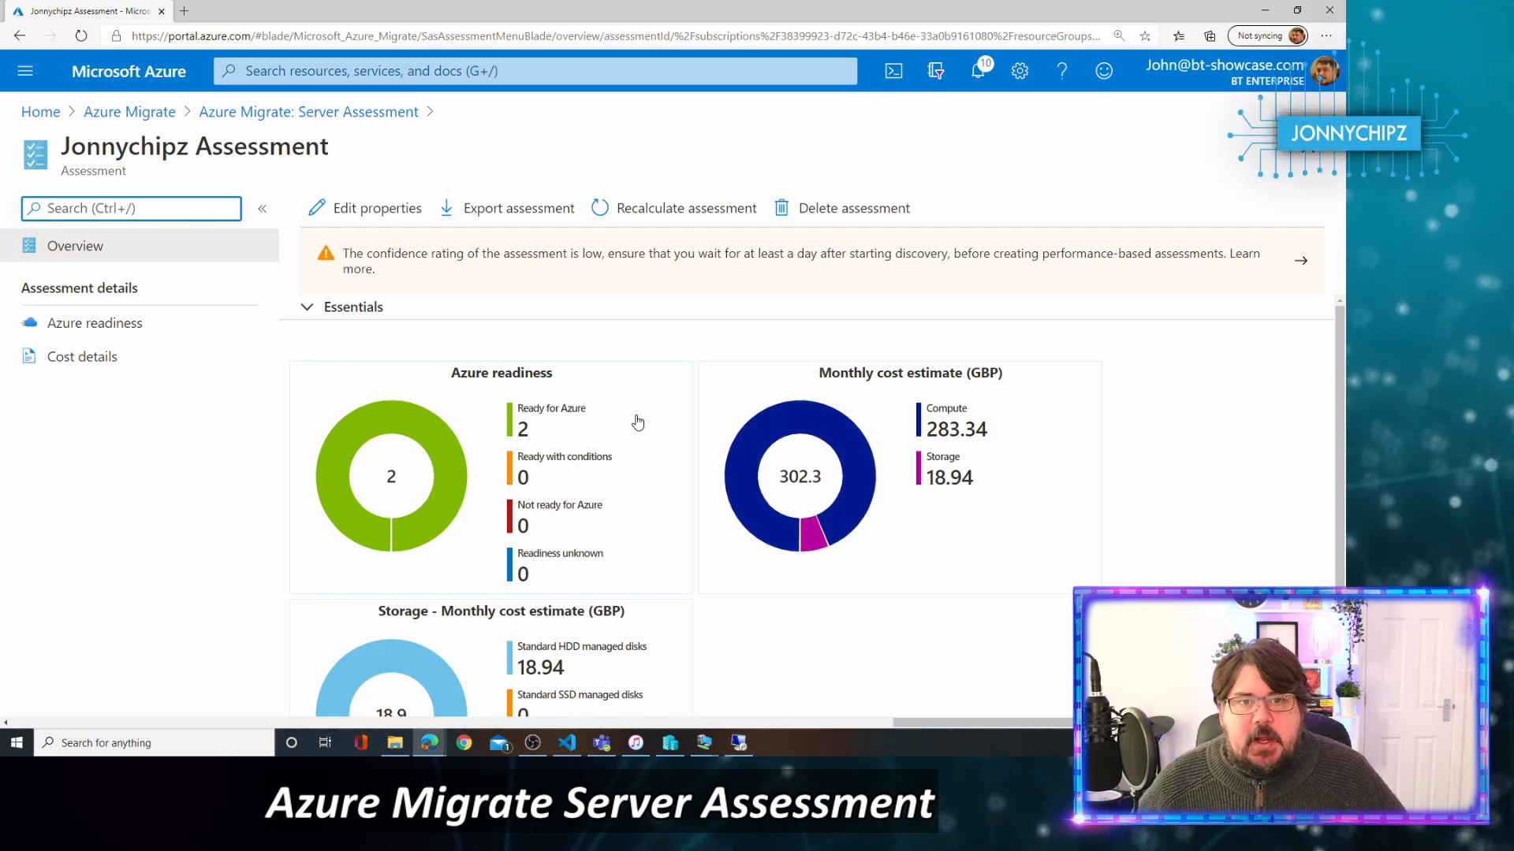
pyautogui.scroll(-2, 525, 431)
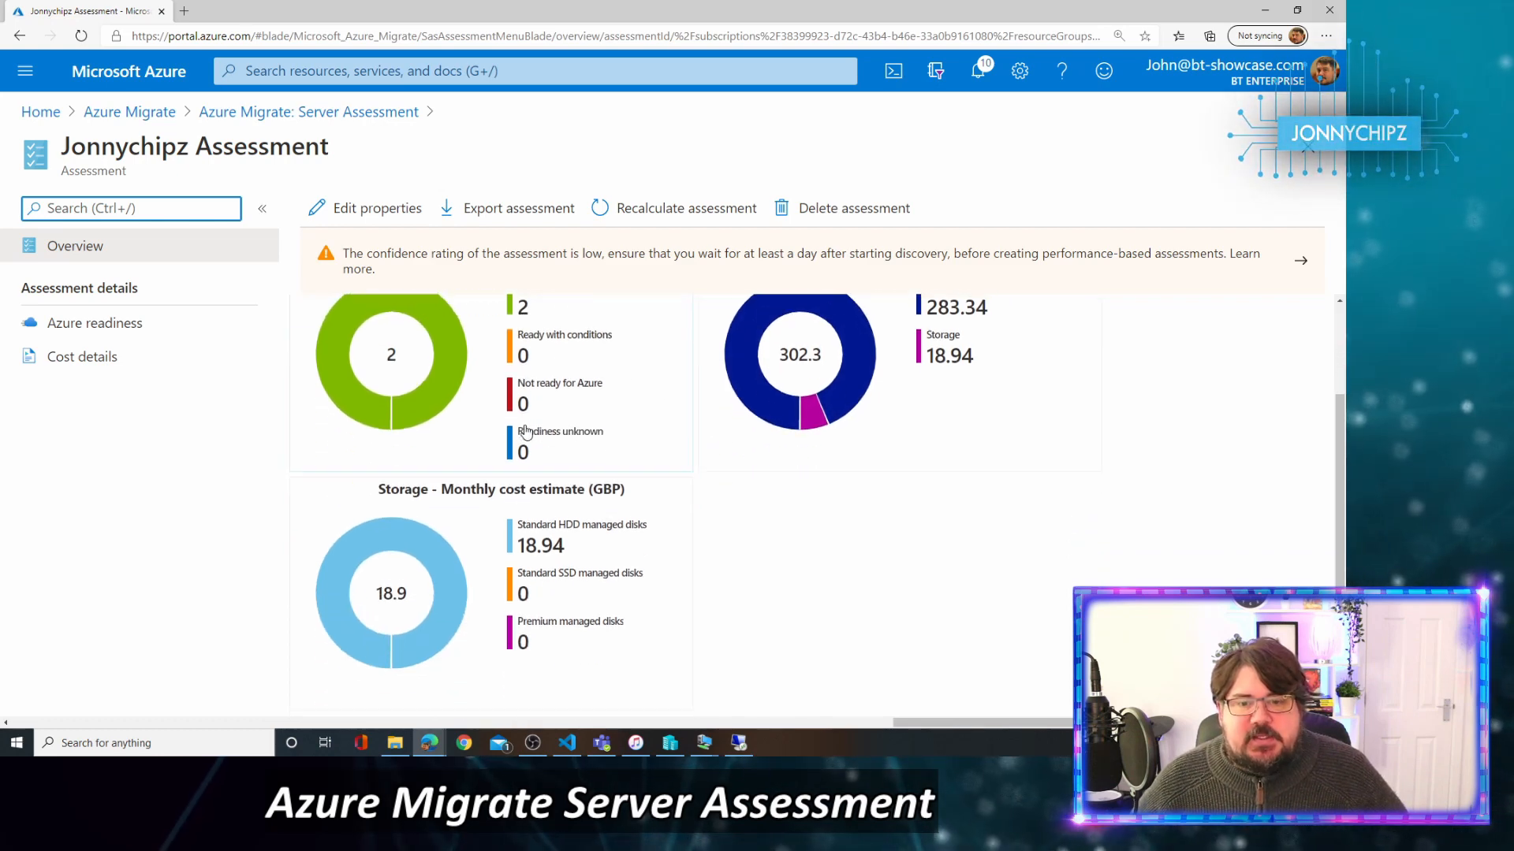
pyautogui.scroll(2, 525, 431)
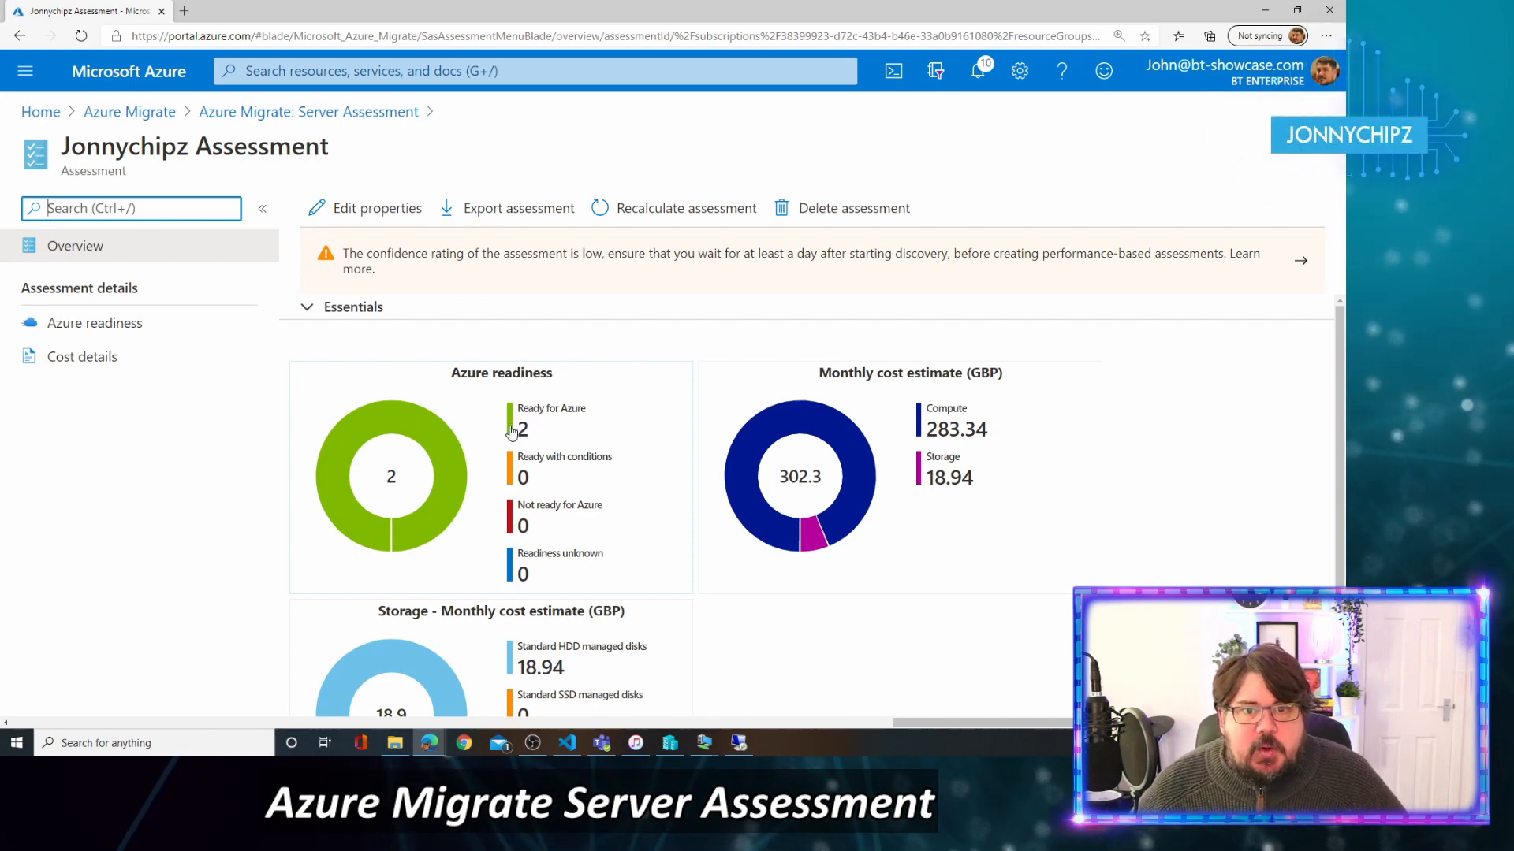
pyautogui.click(414, 433)
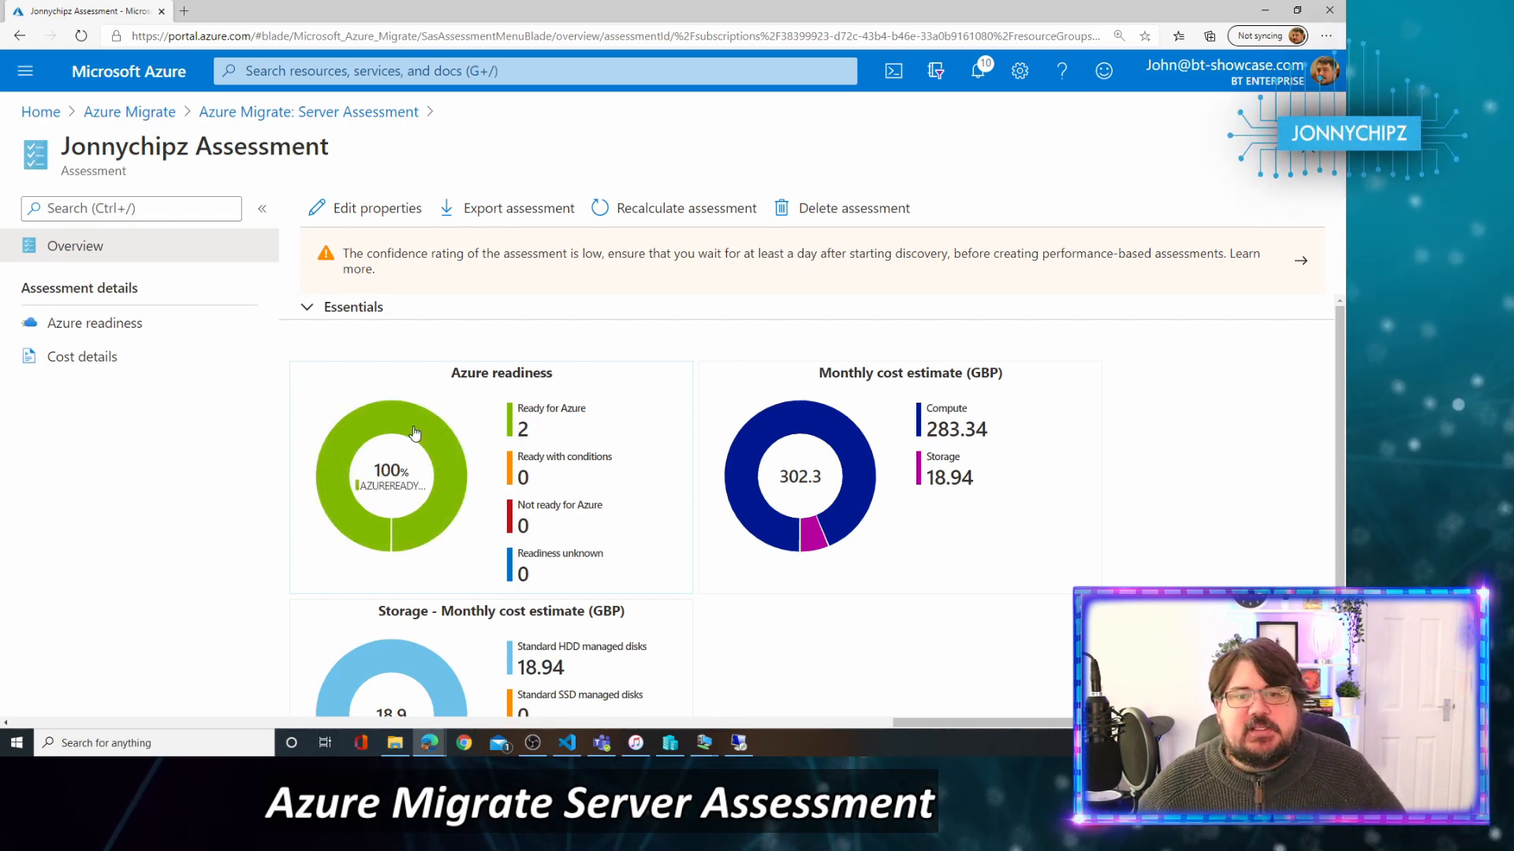
pyautogui.click(533, 411)
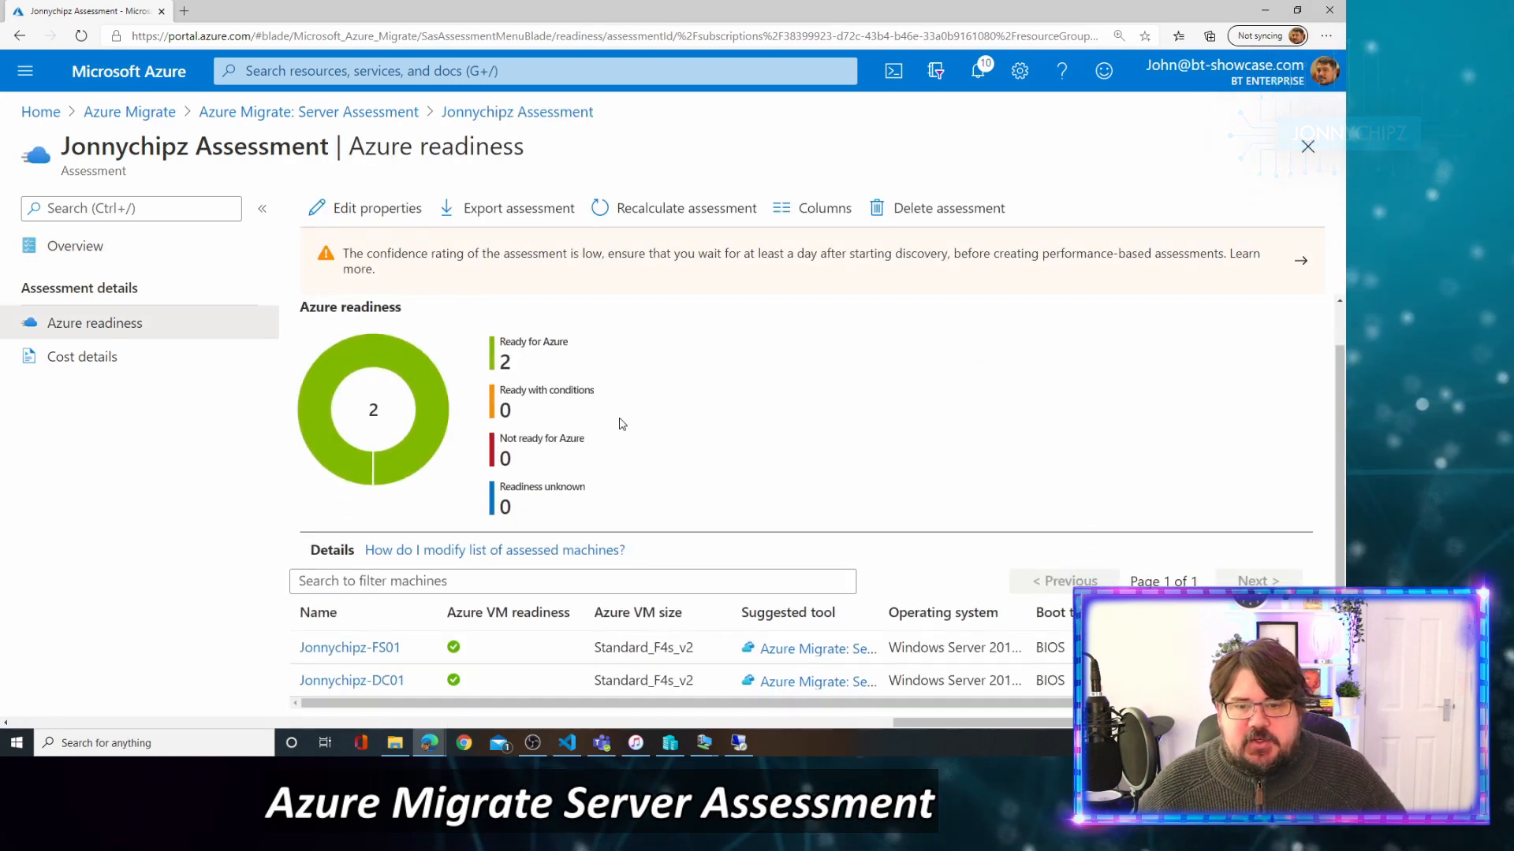
# Open Jonnychipz-FS01's details from the readiness machine table.
pyautogui.scroll(-1, 623, 426)
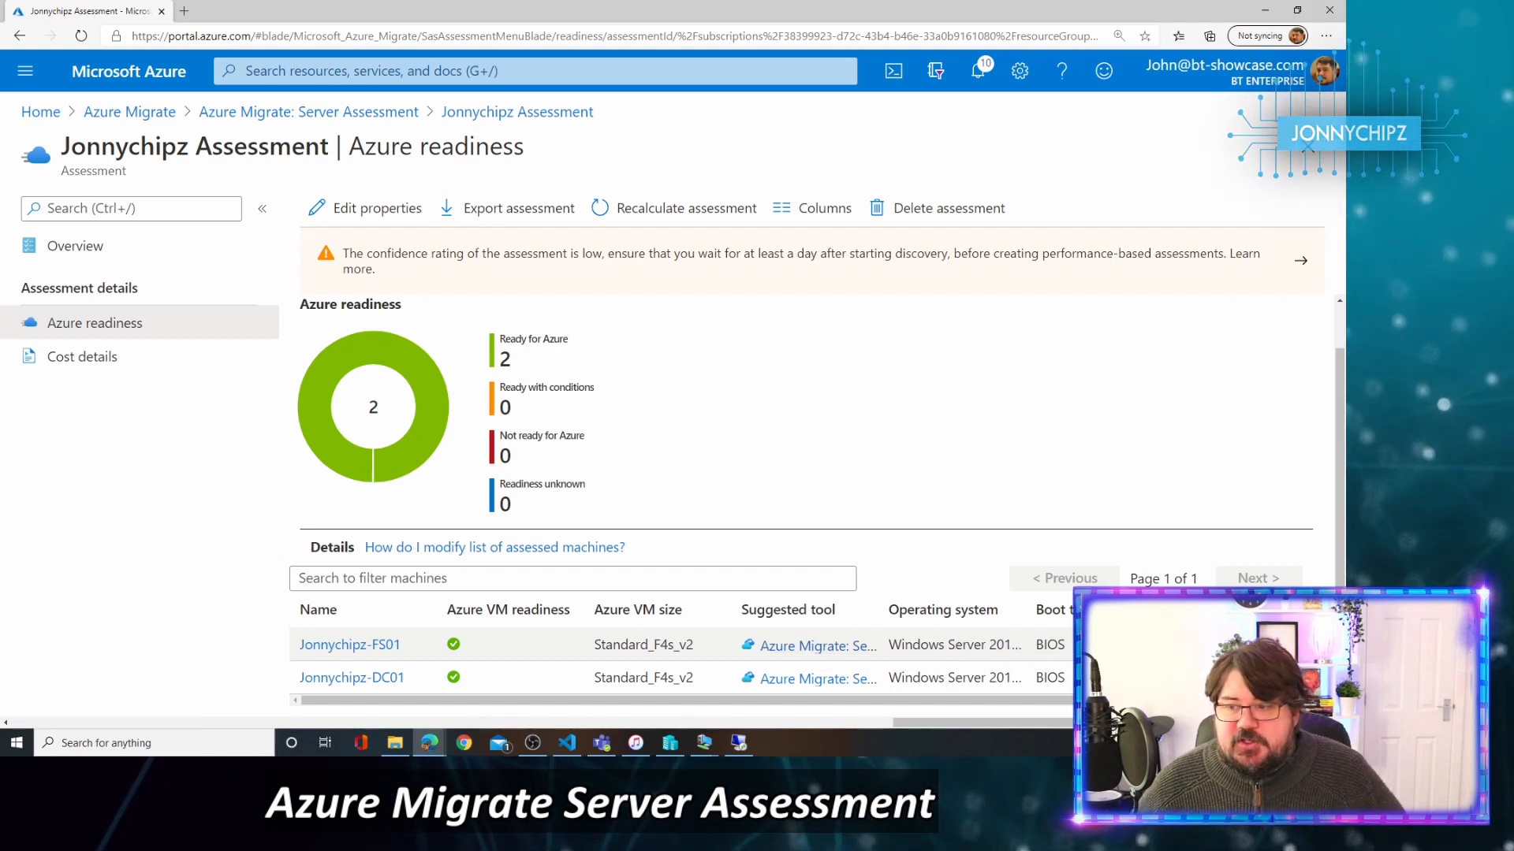
pyautogui.click(378, 645)
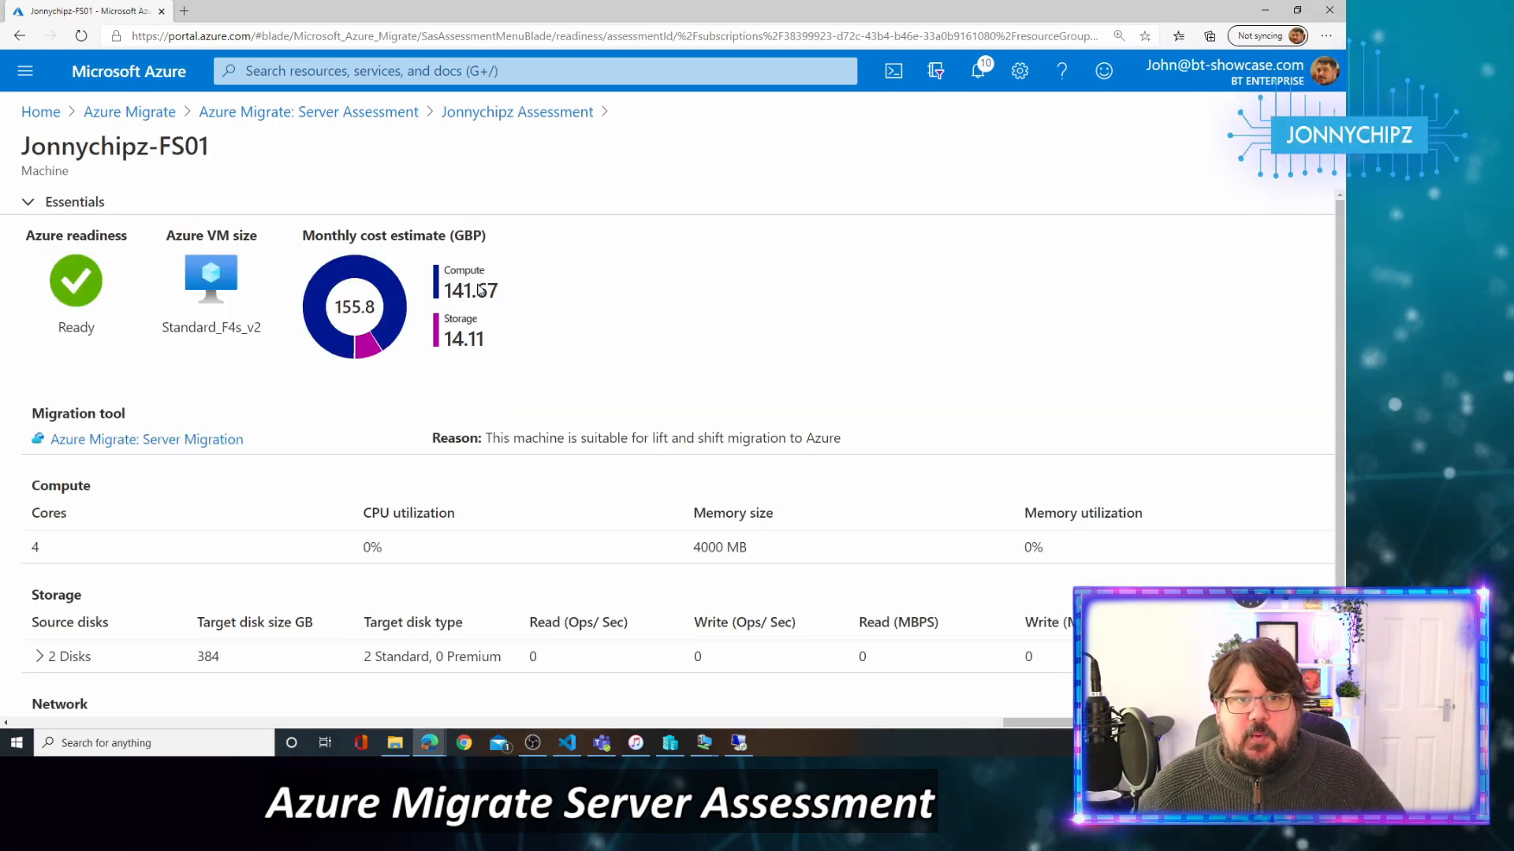
# Check the Standard_F4s_v2 size and expand the machine's 2 disks and network adapter details.
pyautogui.moveTo(159, 330); pyautogui.dragTo(277, 385)
pyautogui.click(236, 382)
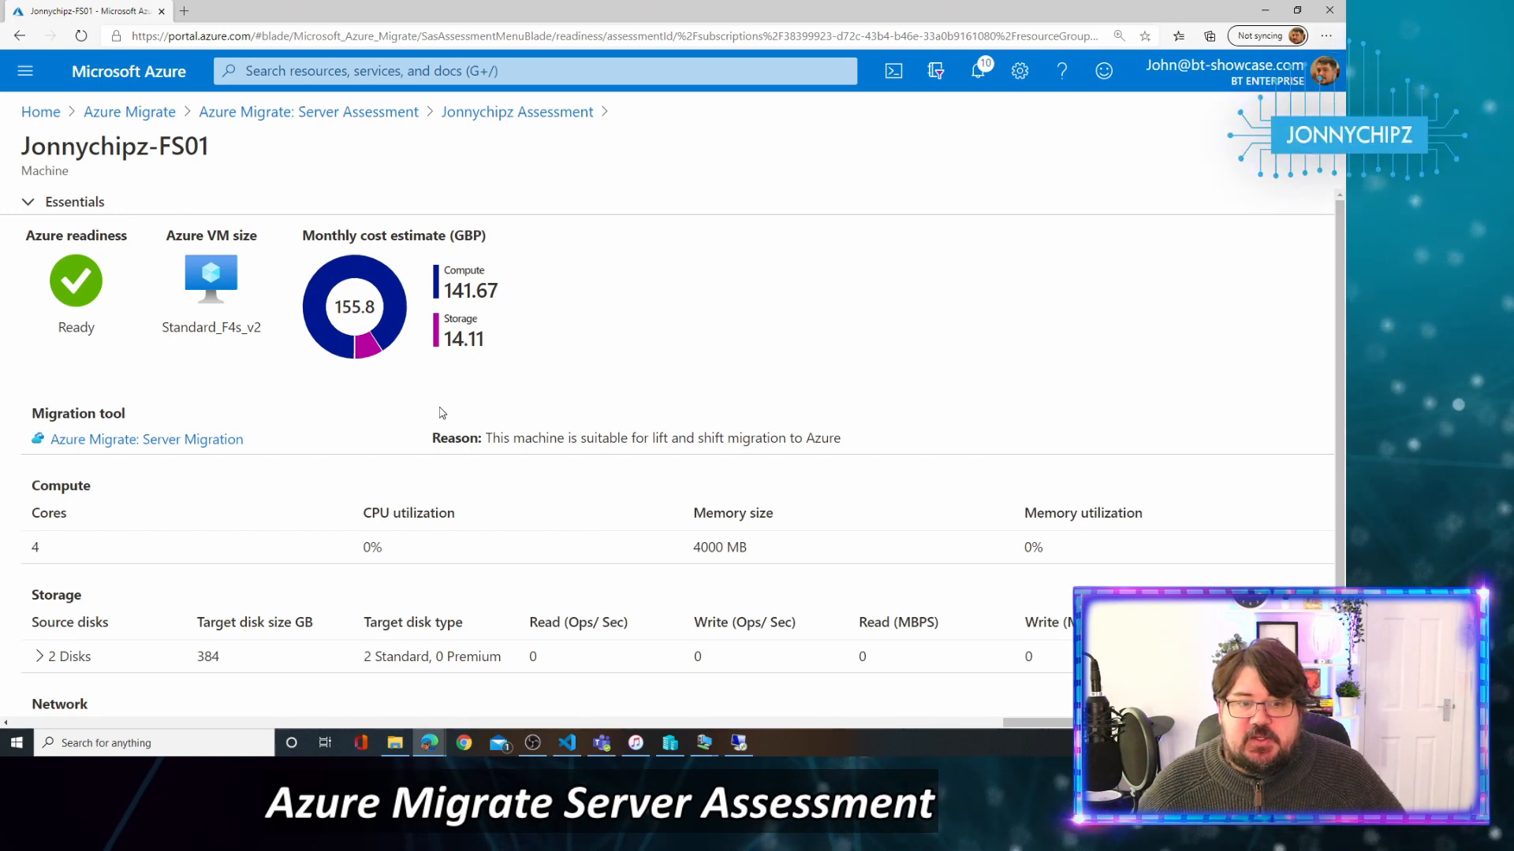
pyautogui.scroll(-1, 236, 504)
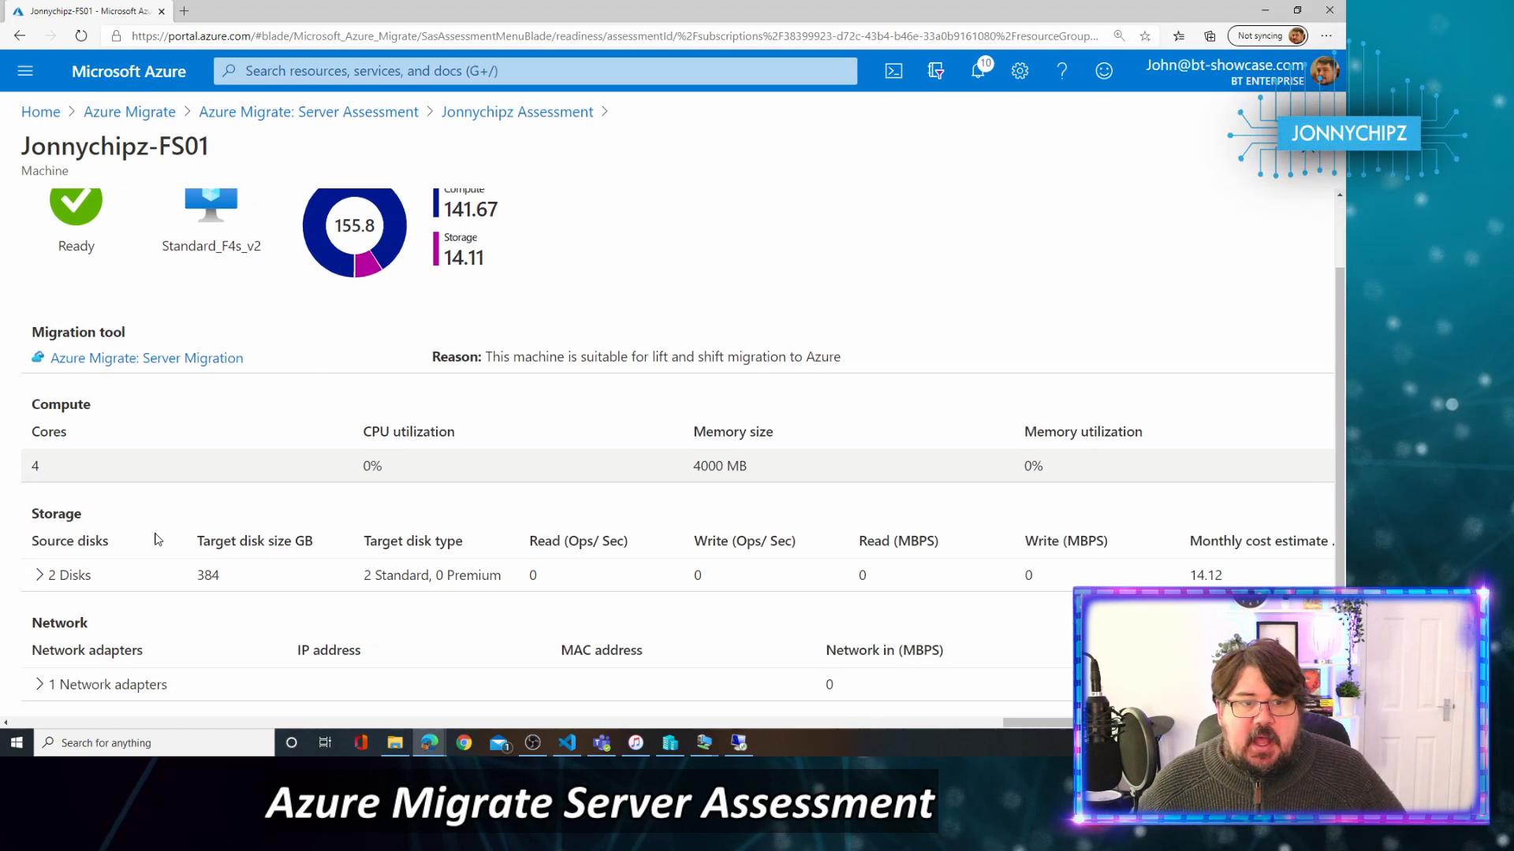
pyautogui.click(41, 576)
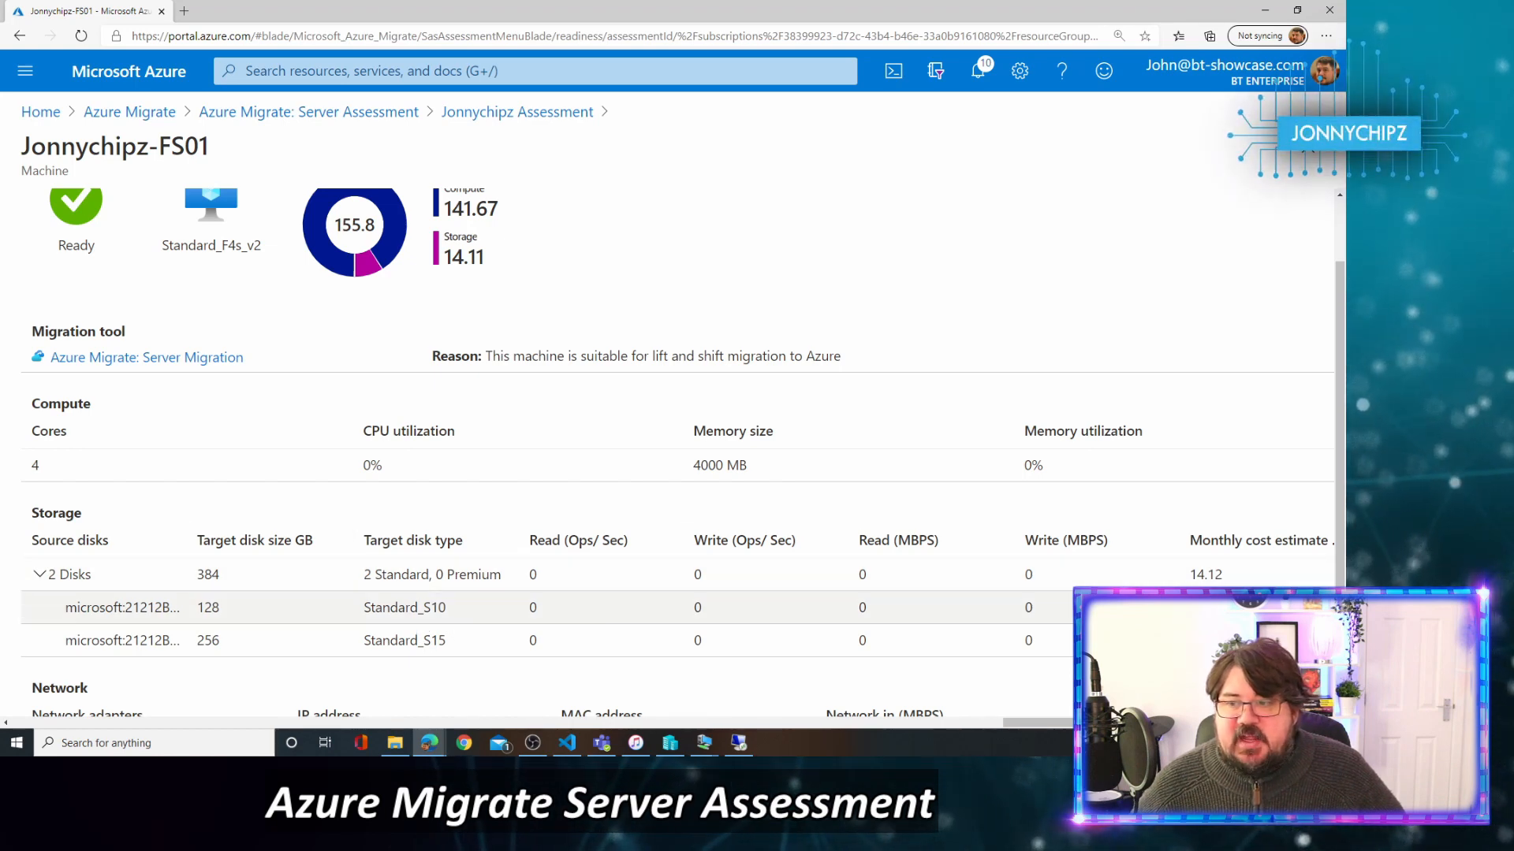
pyautogui.scroll(-1, 882, 576)
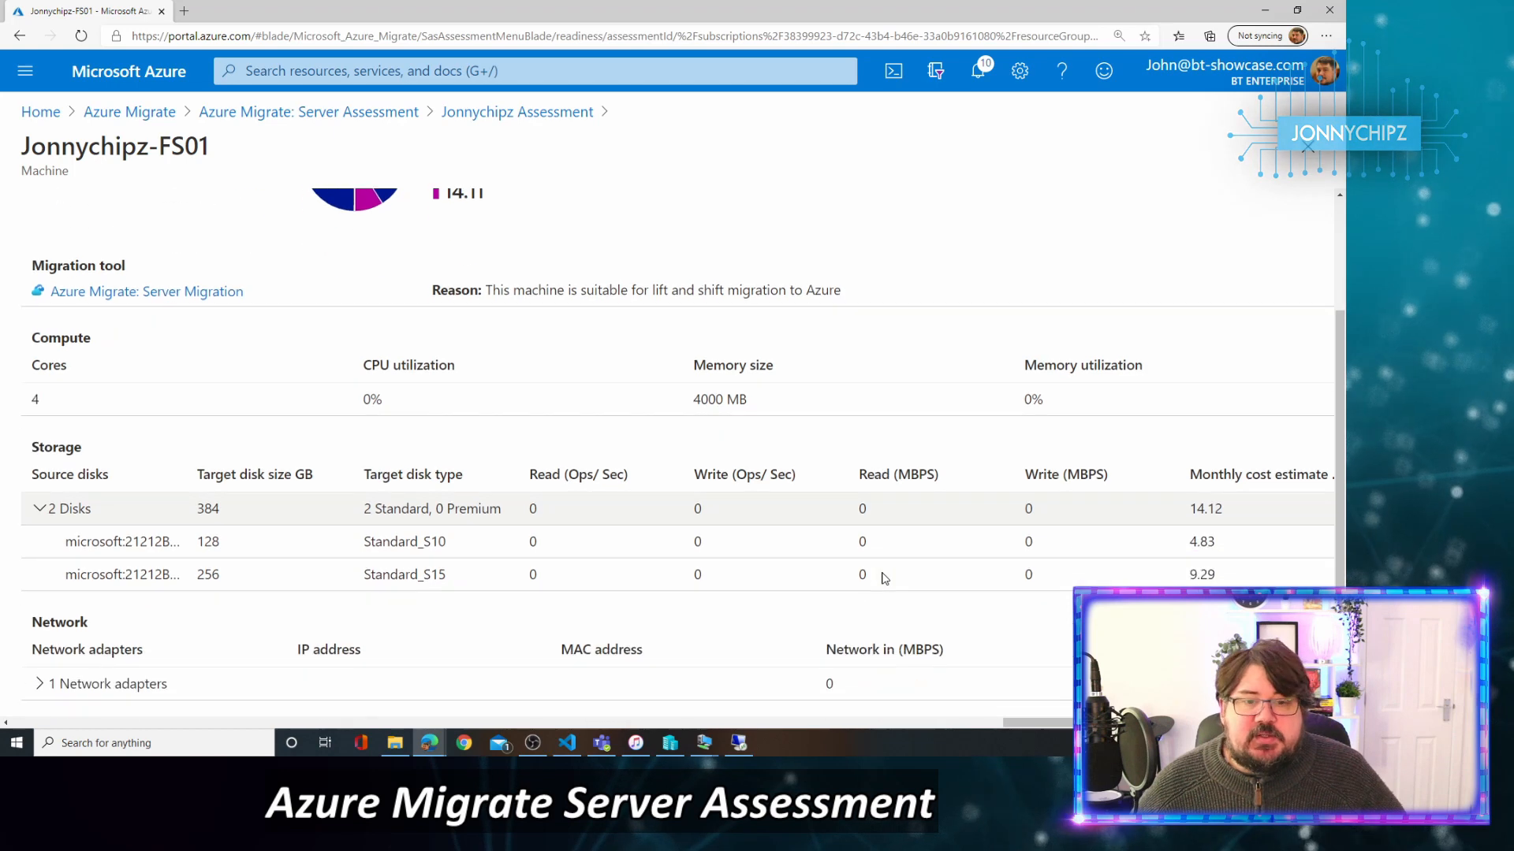
pyautogui.click(36, 684)
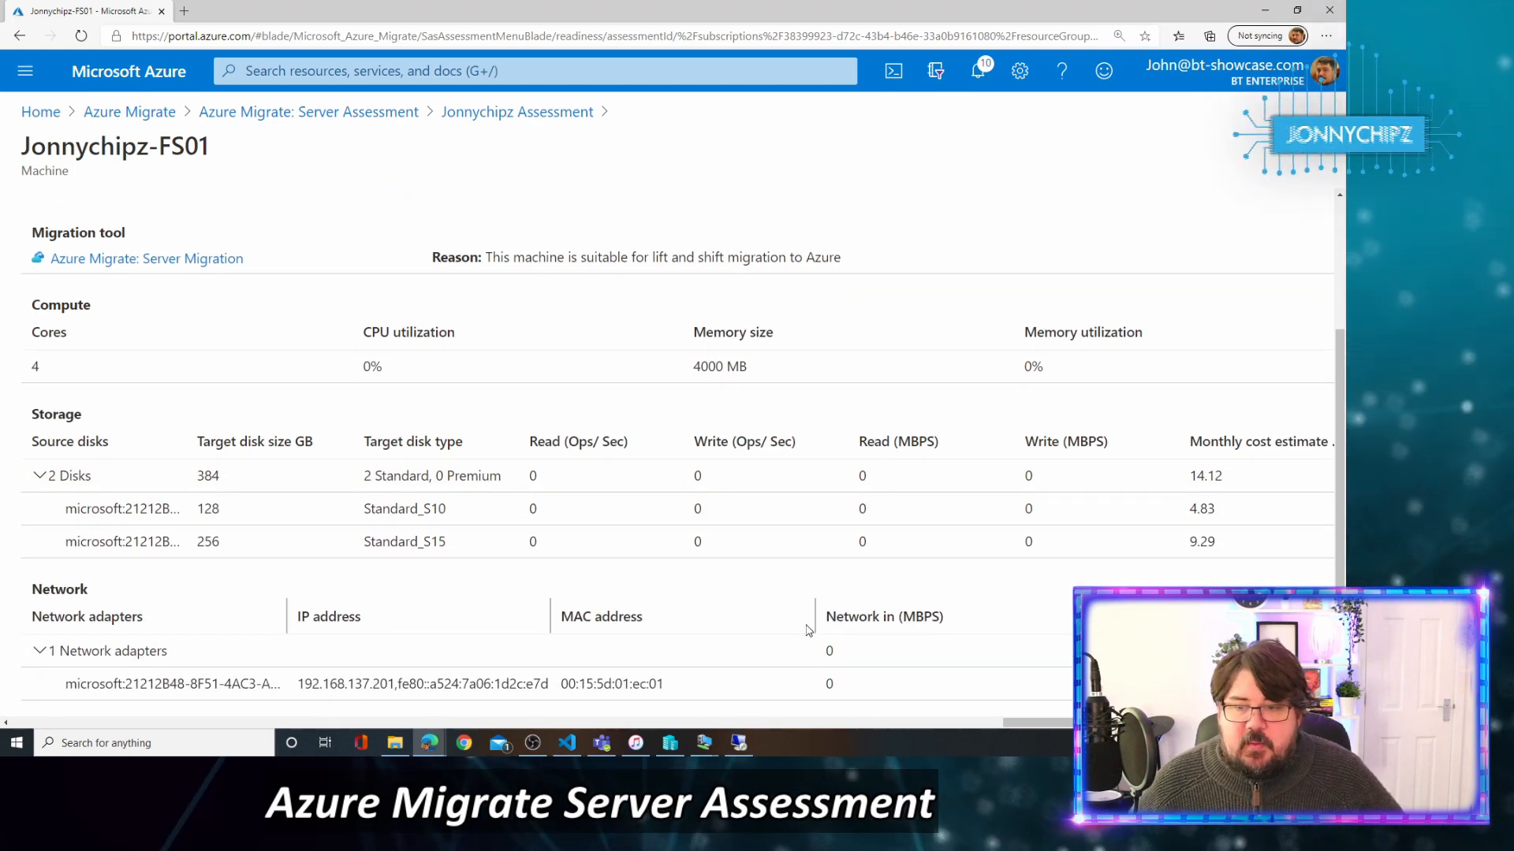
# Return via the breadcrumbs to the assessments list and the Azure Migrate Servers page.
pyautogui.scroll(3, 476, 513)
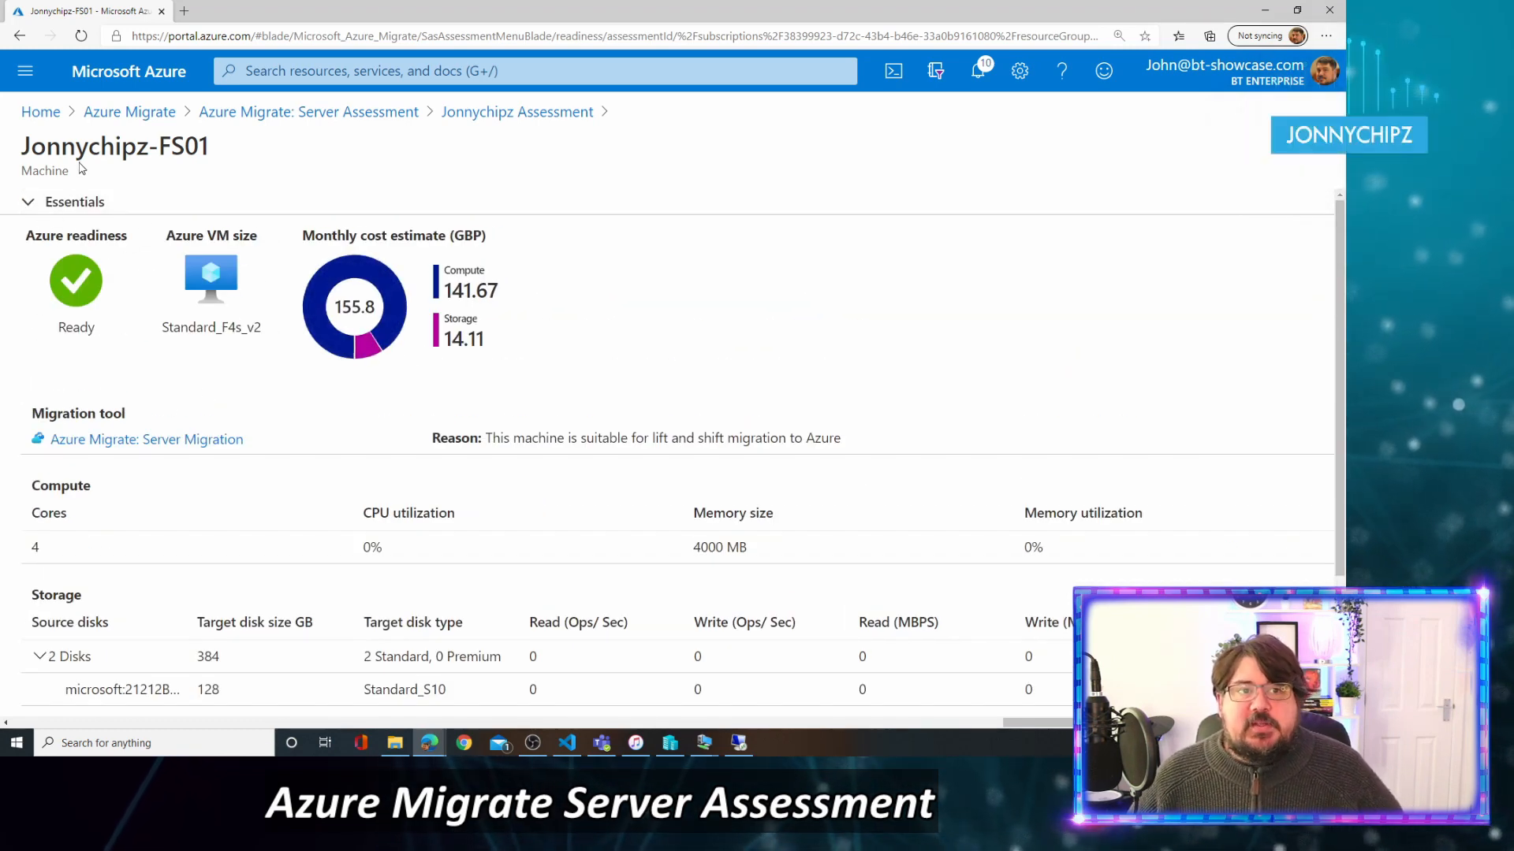
pyautogui.click(250, 111)
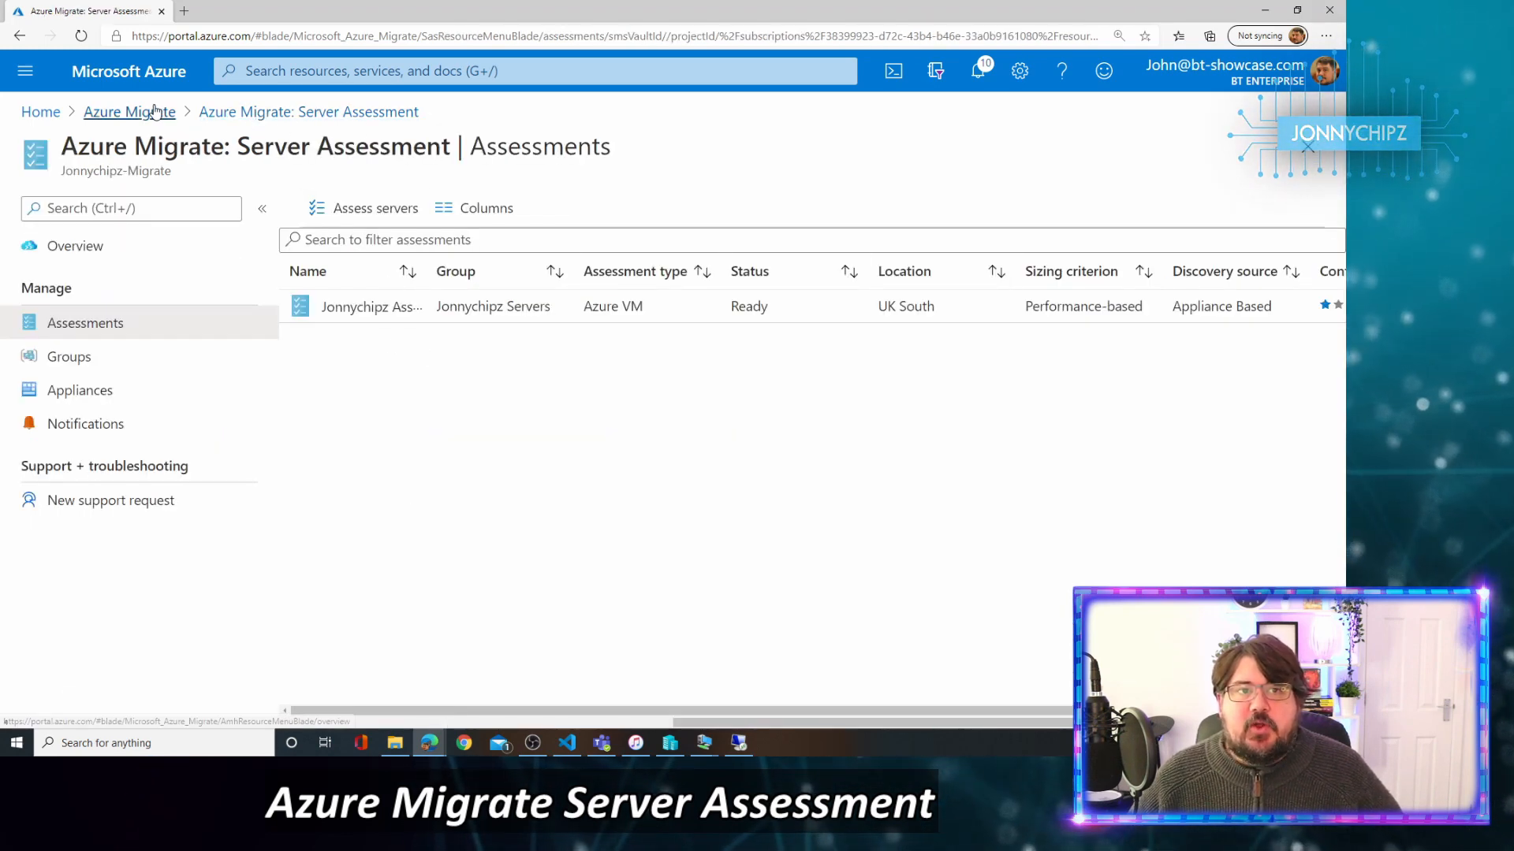
pyautogui.click(130, 111)
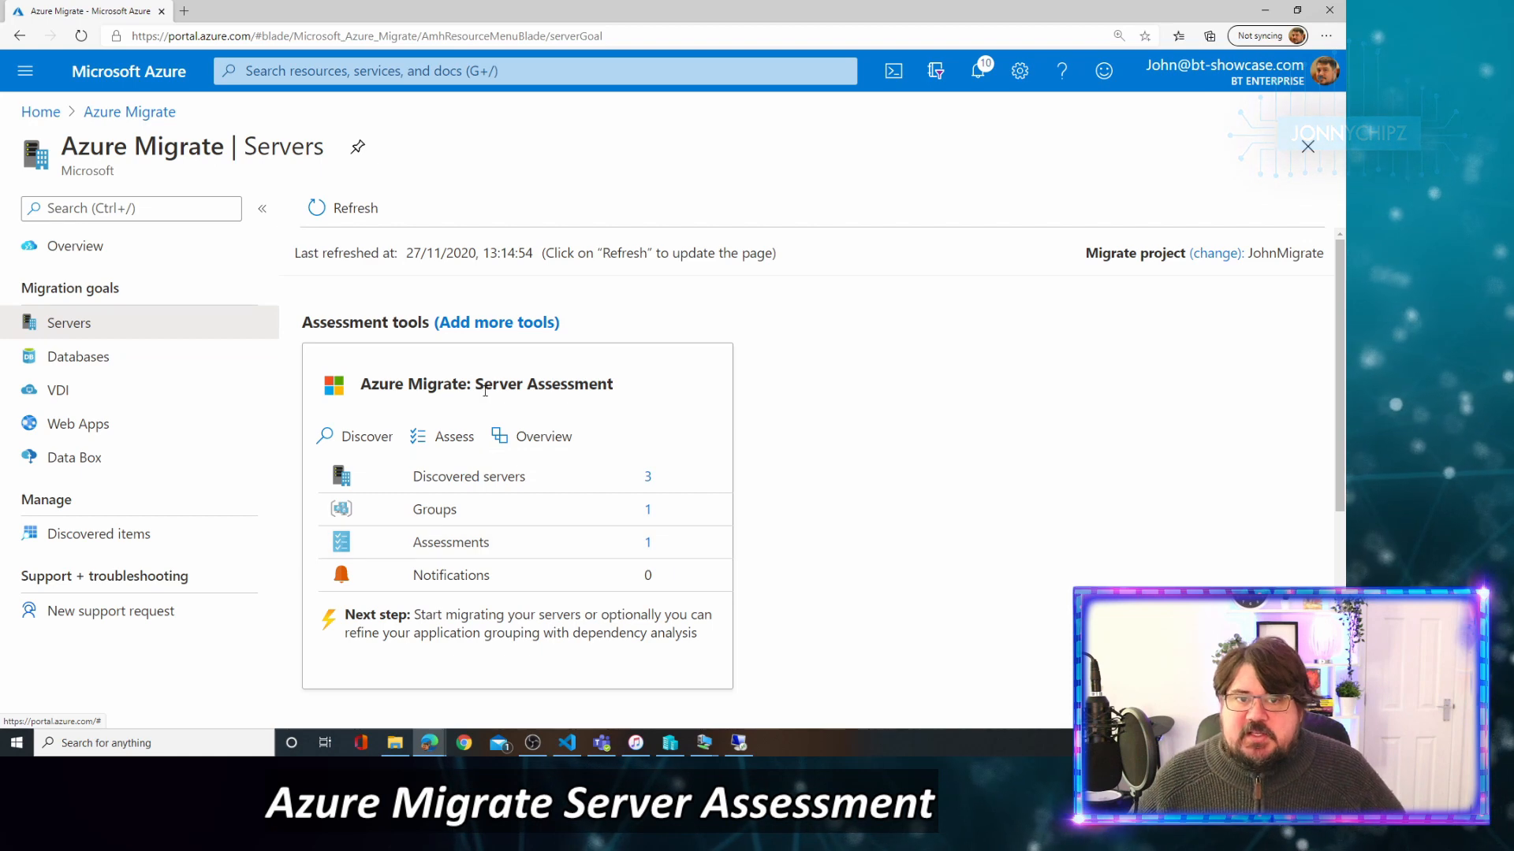